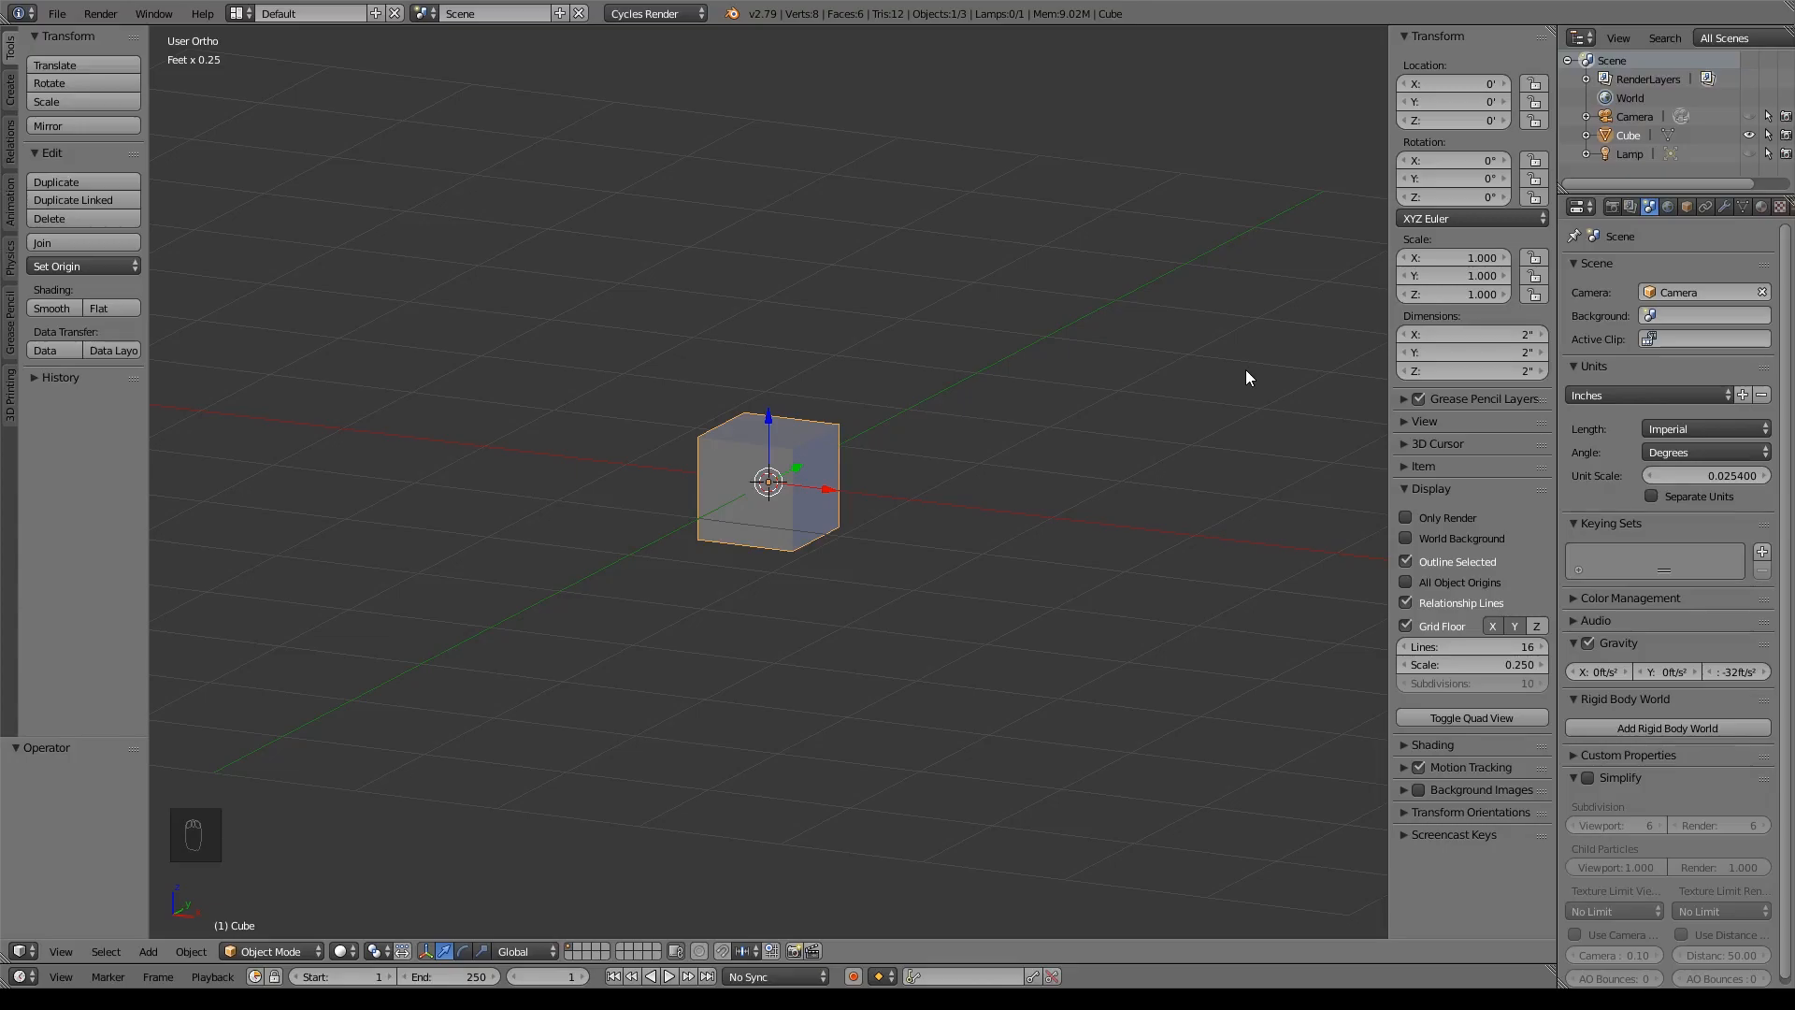
- Delete the default cube from the scene
{"action": "key", "text": "KP_1"}
{"action": "scroll", "coordinate": [1098, 411], "scroll_direction": "up", "scroll_amount": 5}
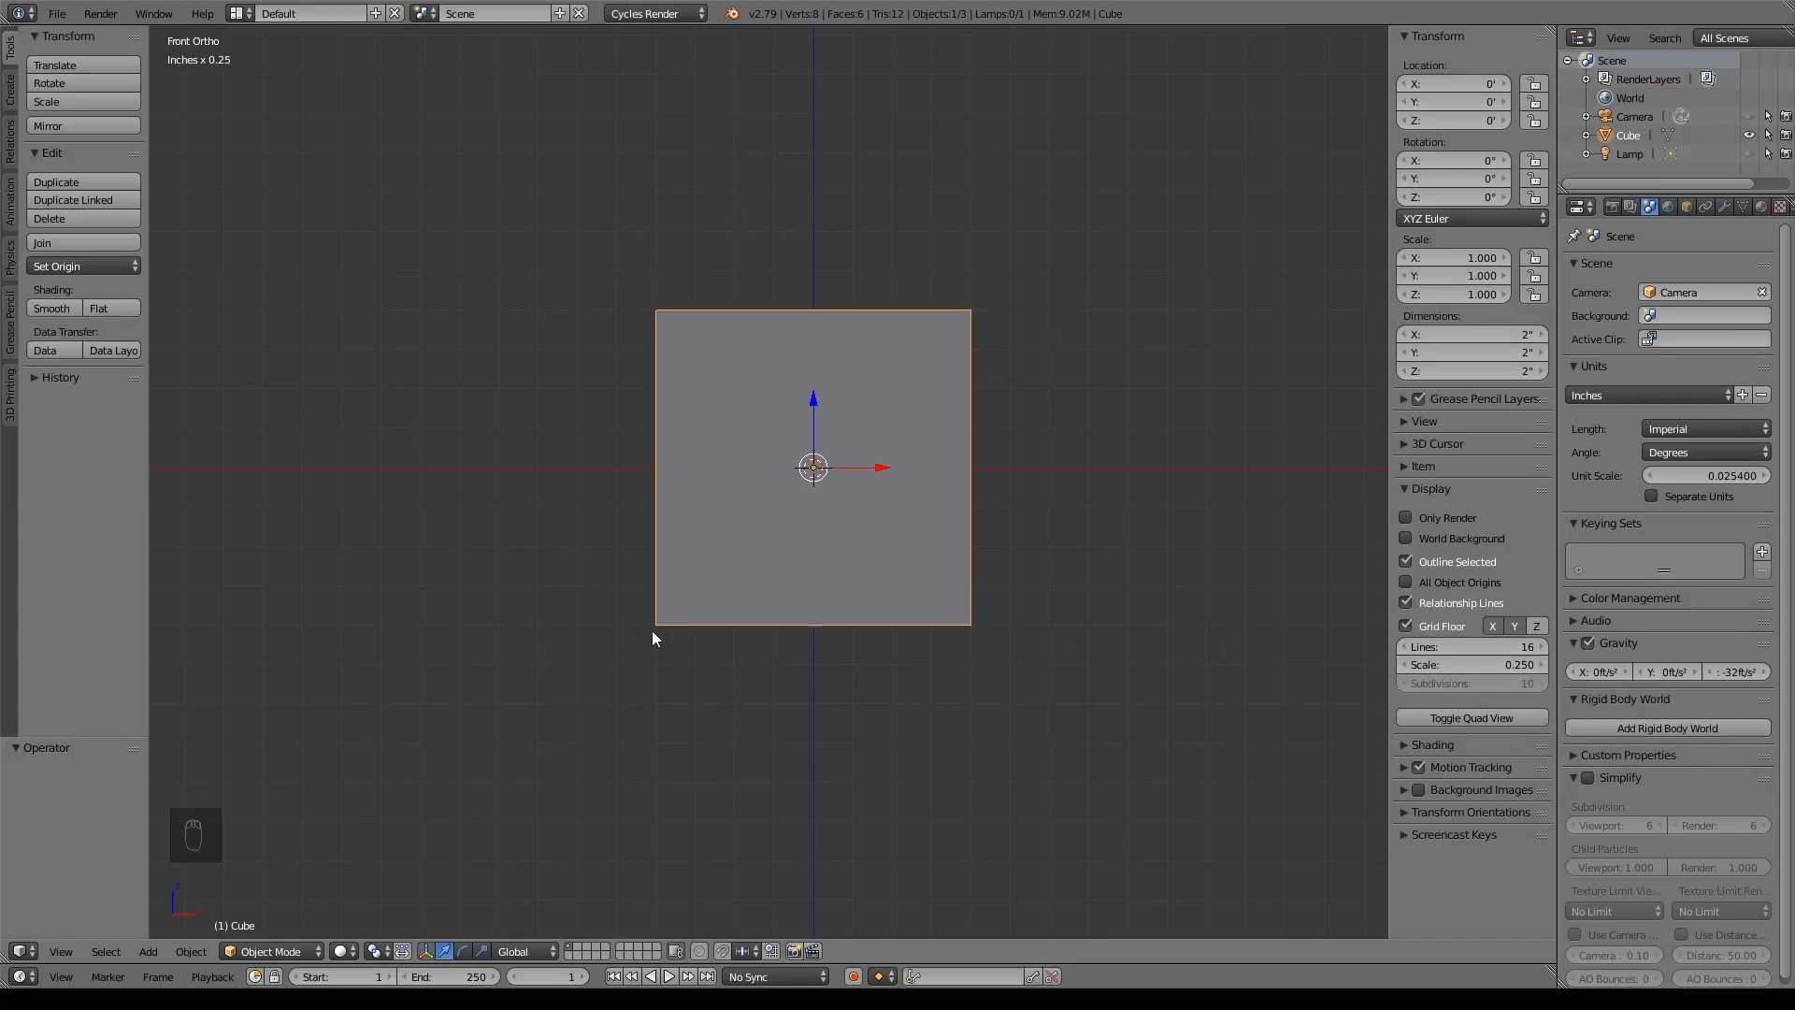
{"action": "key", "text": "x"}
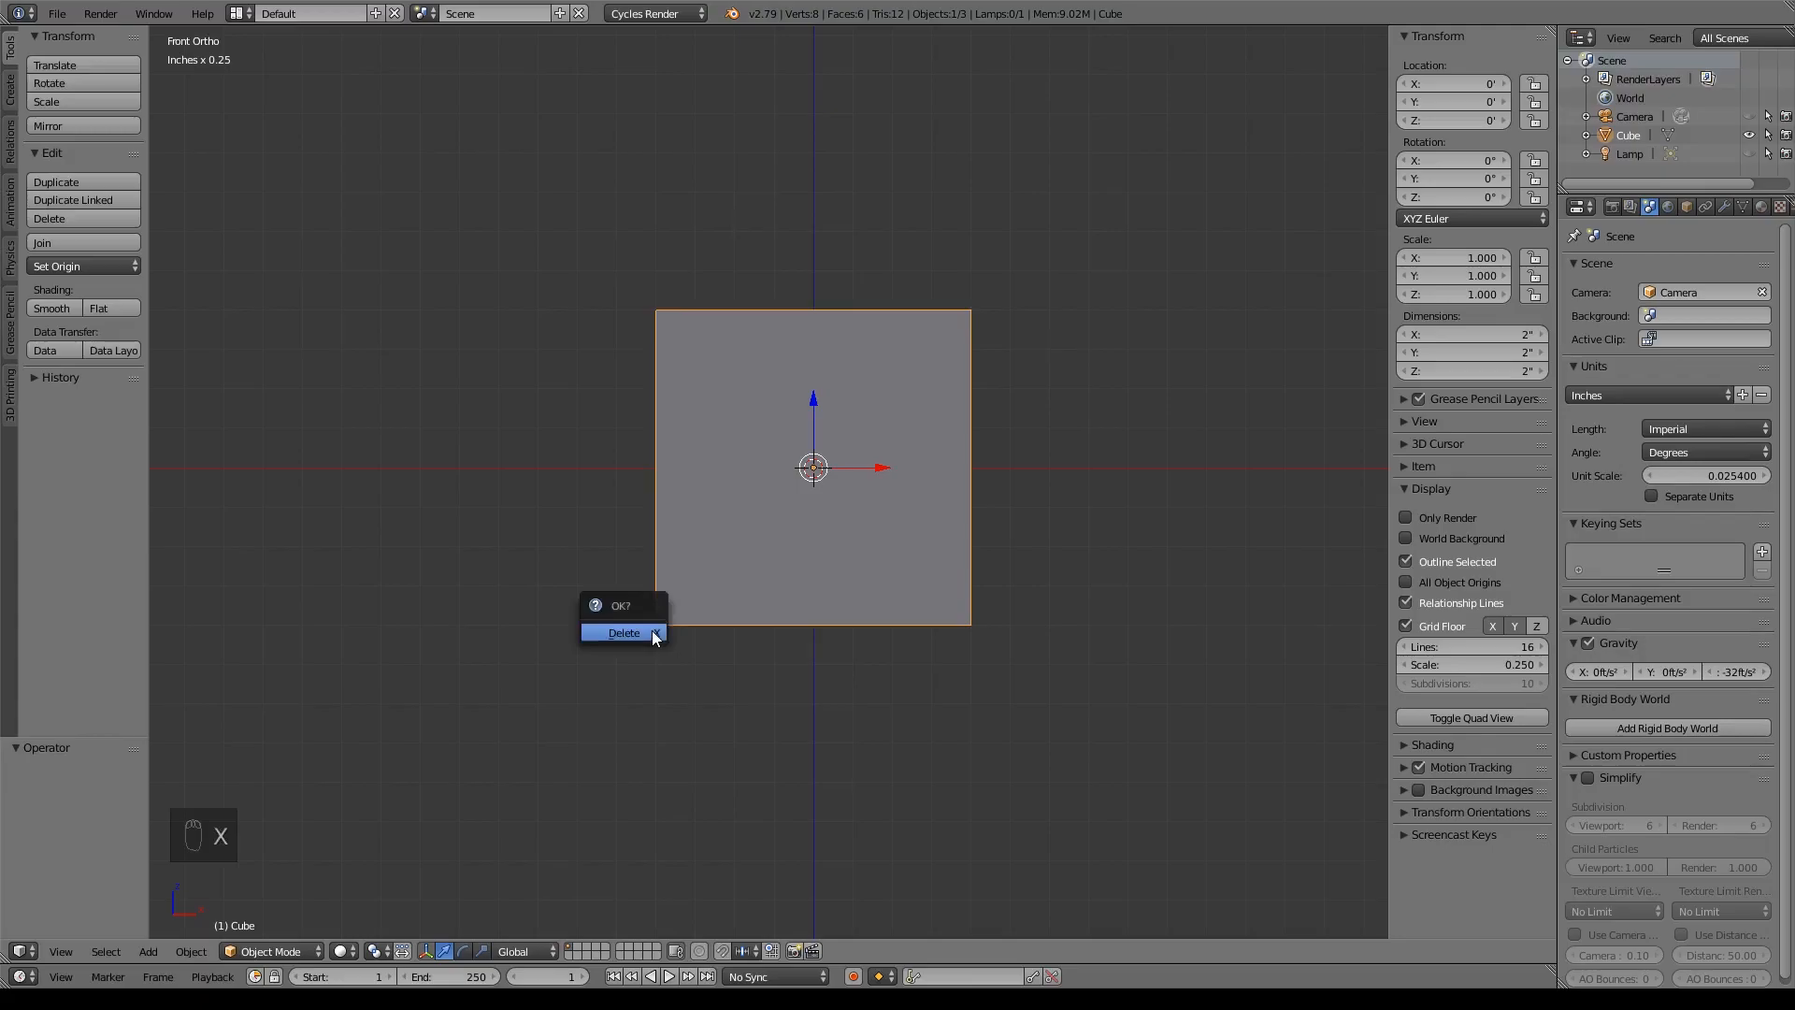
{"action": "left_click", "coordinate": [653, 630]}
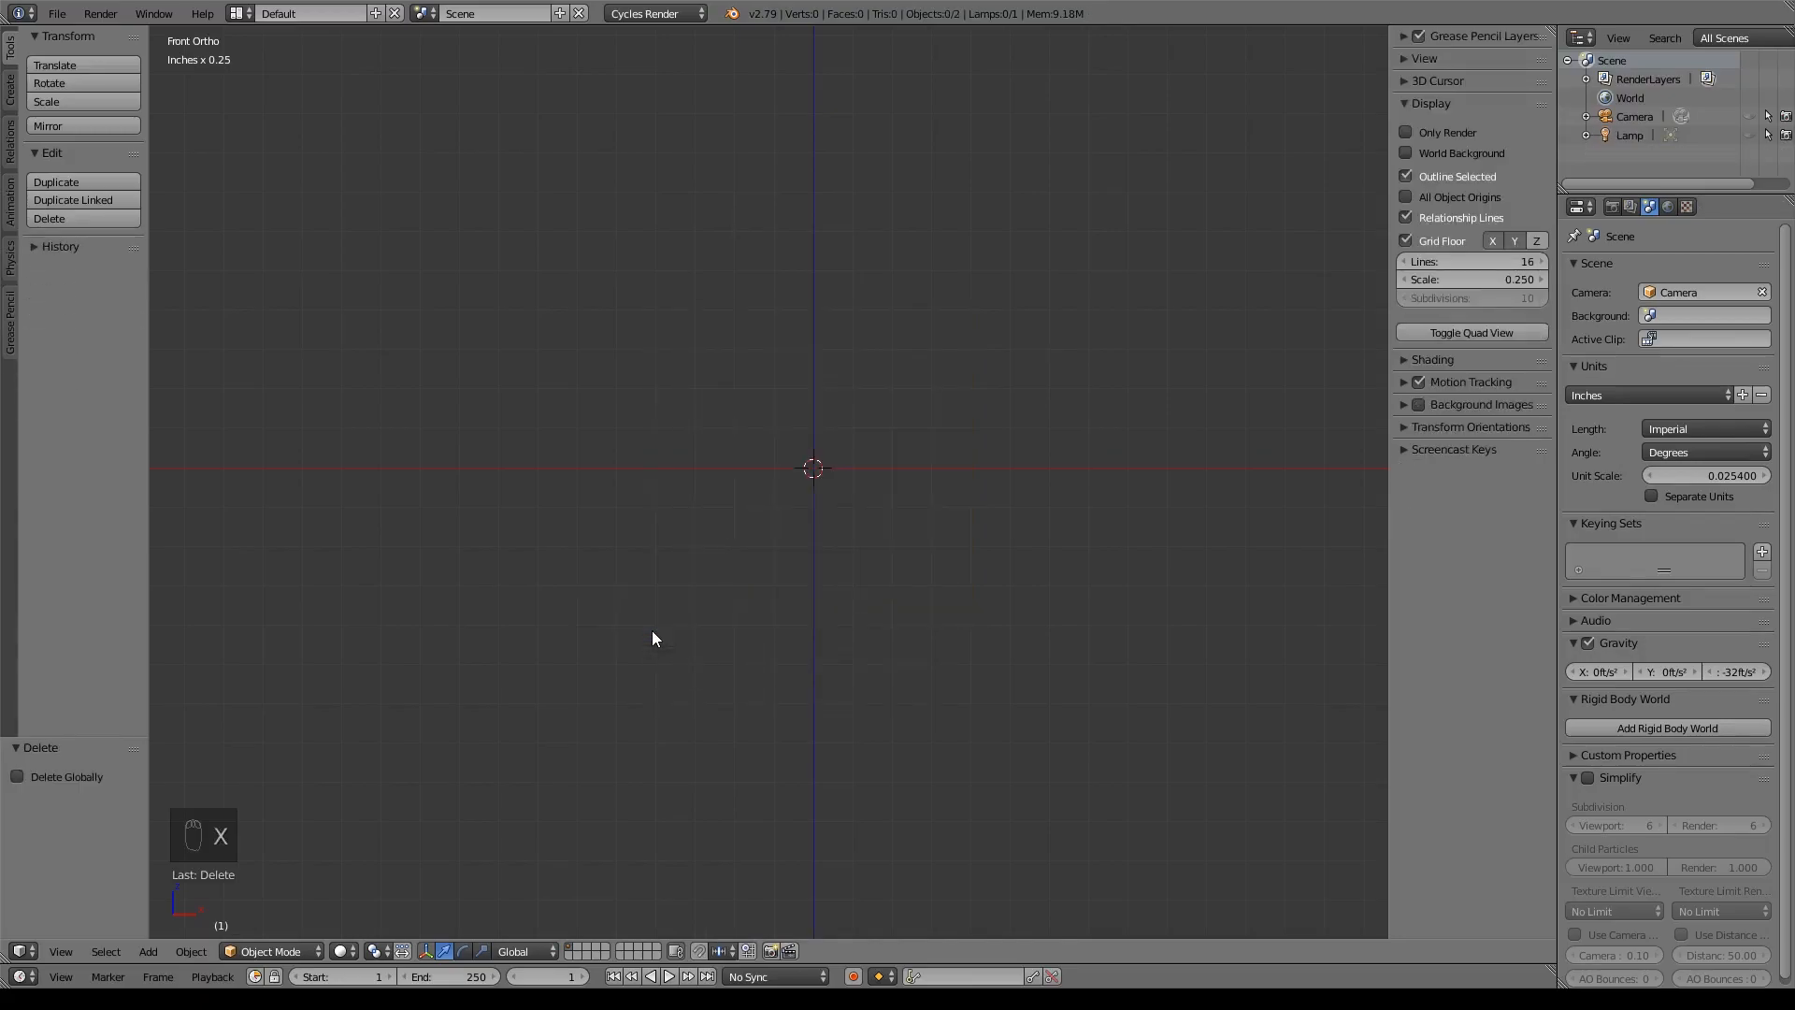
- Add a mesh circle at the origin with 24 vertices and a 1 inch radius
{"action": "key", "text": "shift+a"}
{"action": "mouse_move", "coordinate": [634, 595]}
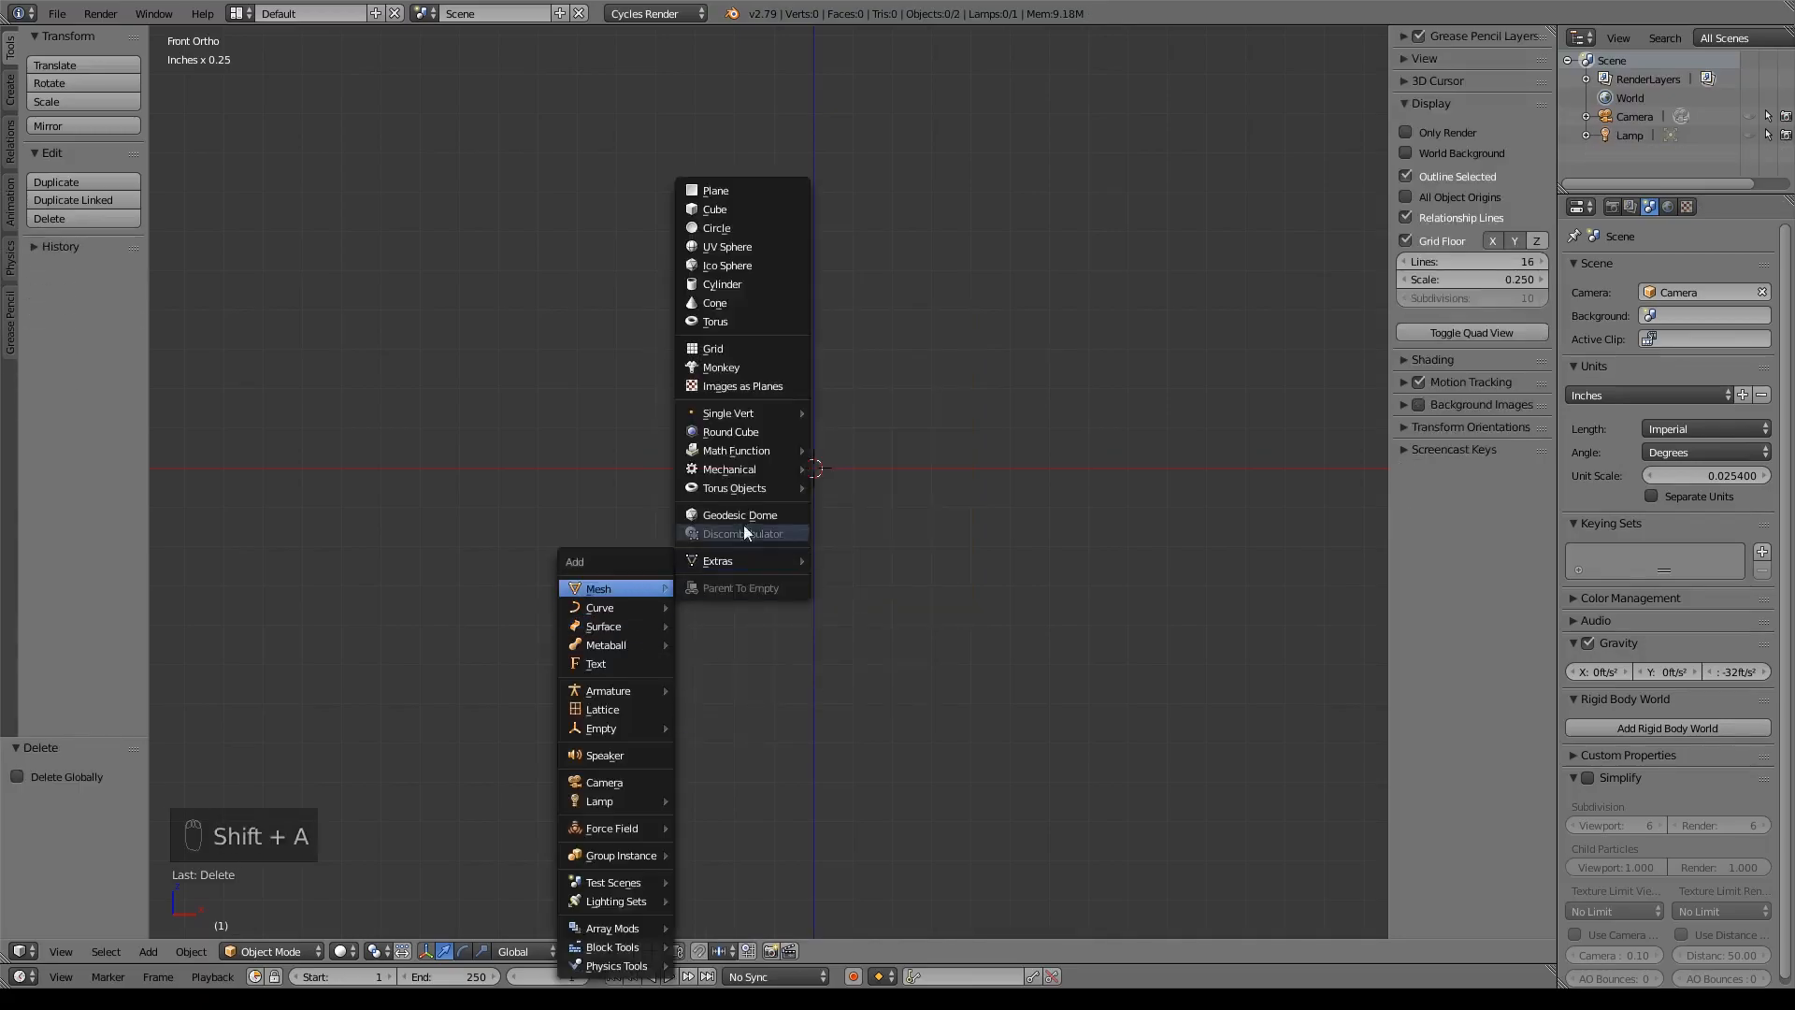
{"action": "left_click", "coordinate": [748, 229]}
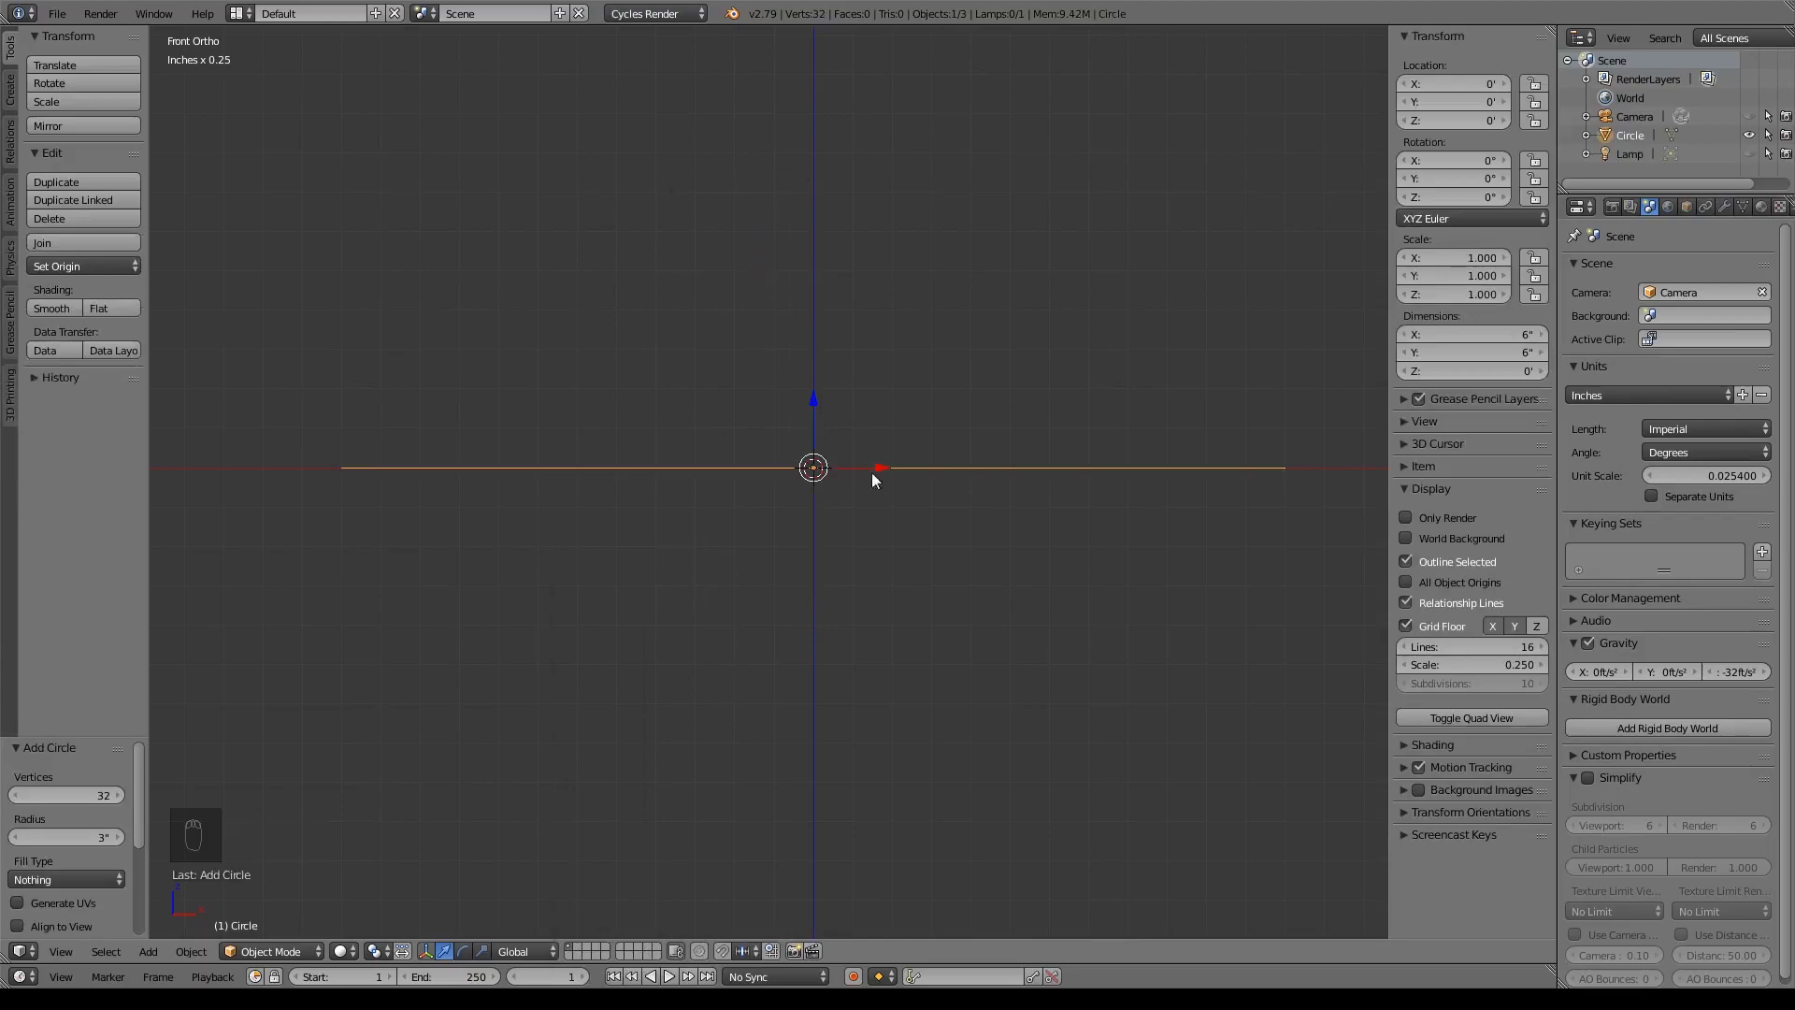
{"action": "middle_click_drag", "start_coordinate": [661, 488], "coordinate": [655, 517]}
{"action": "left_click", "coordinate": [87, 796]}
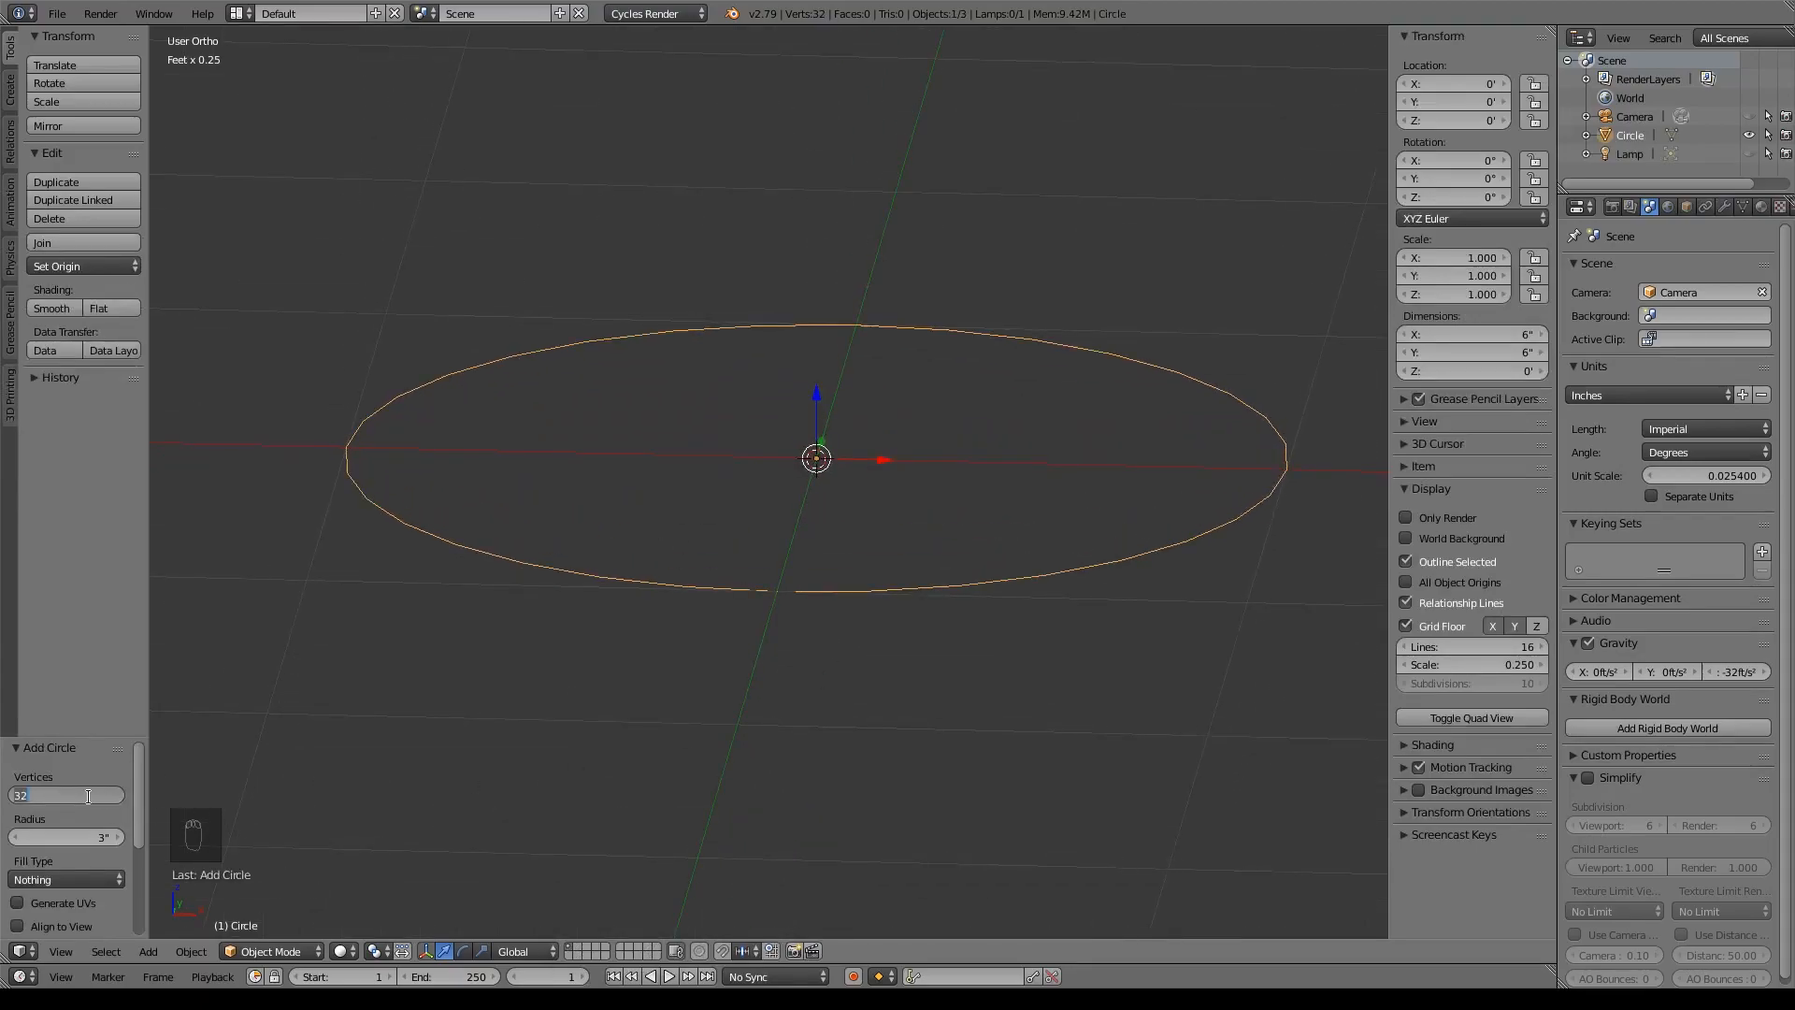
{"action": "type", "text": "2"}
{"action": "key", "text": "Return"}
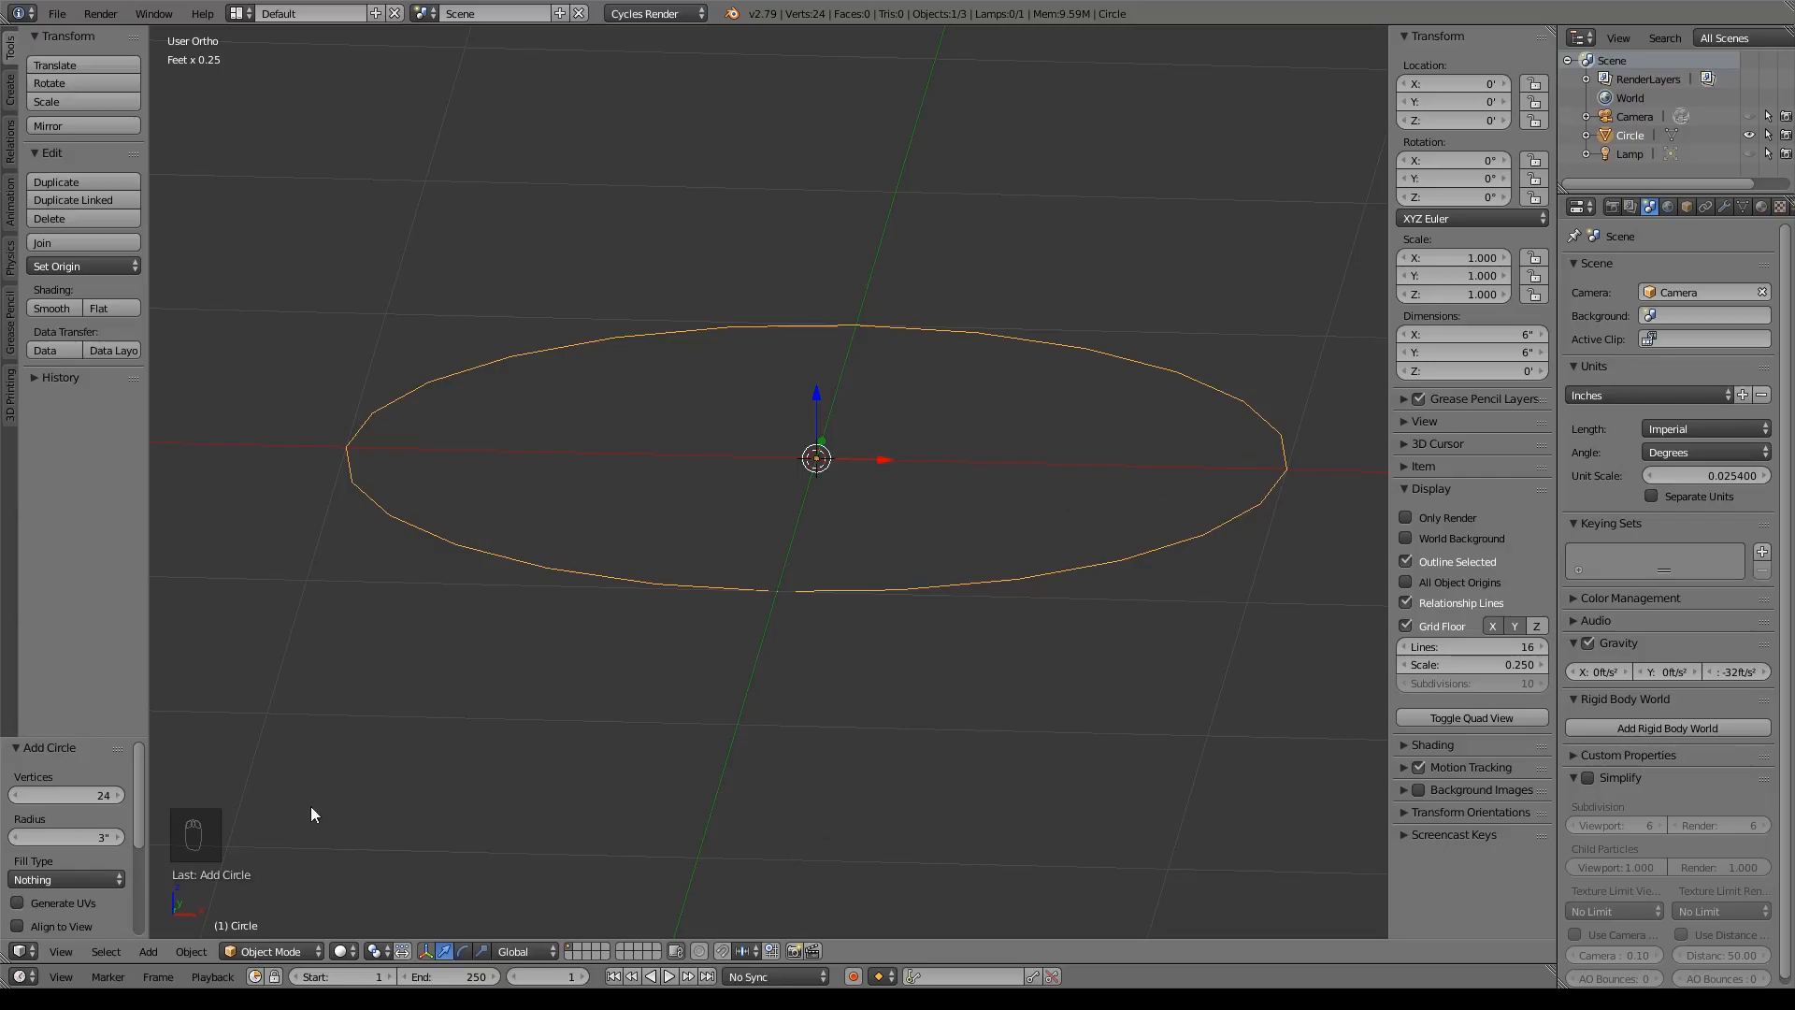
{"action": "left_click", "coordinate": [72, 837]}
{"action": "type", "text": "1"}
{"action": "key", "text": "Return"}
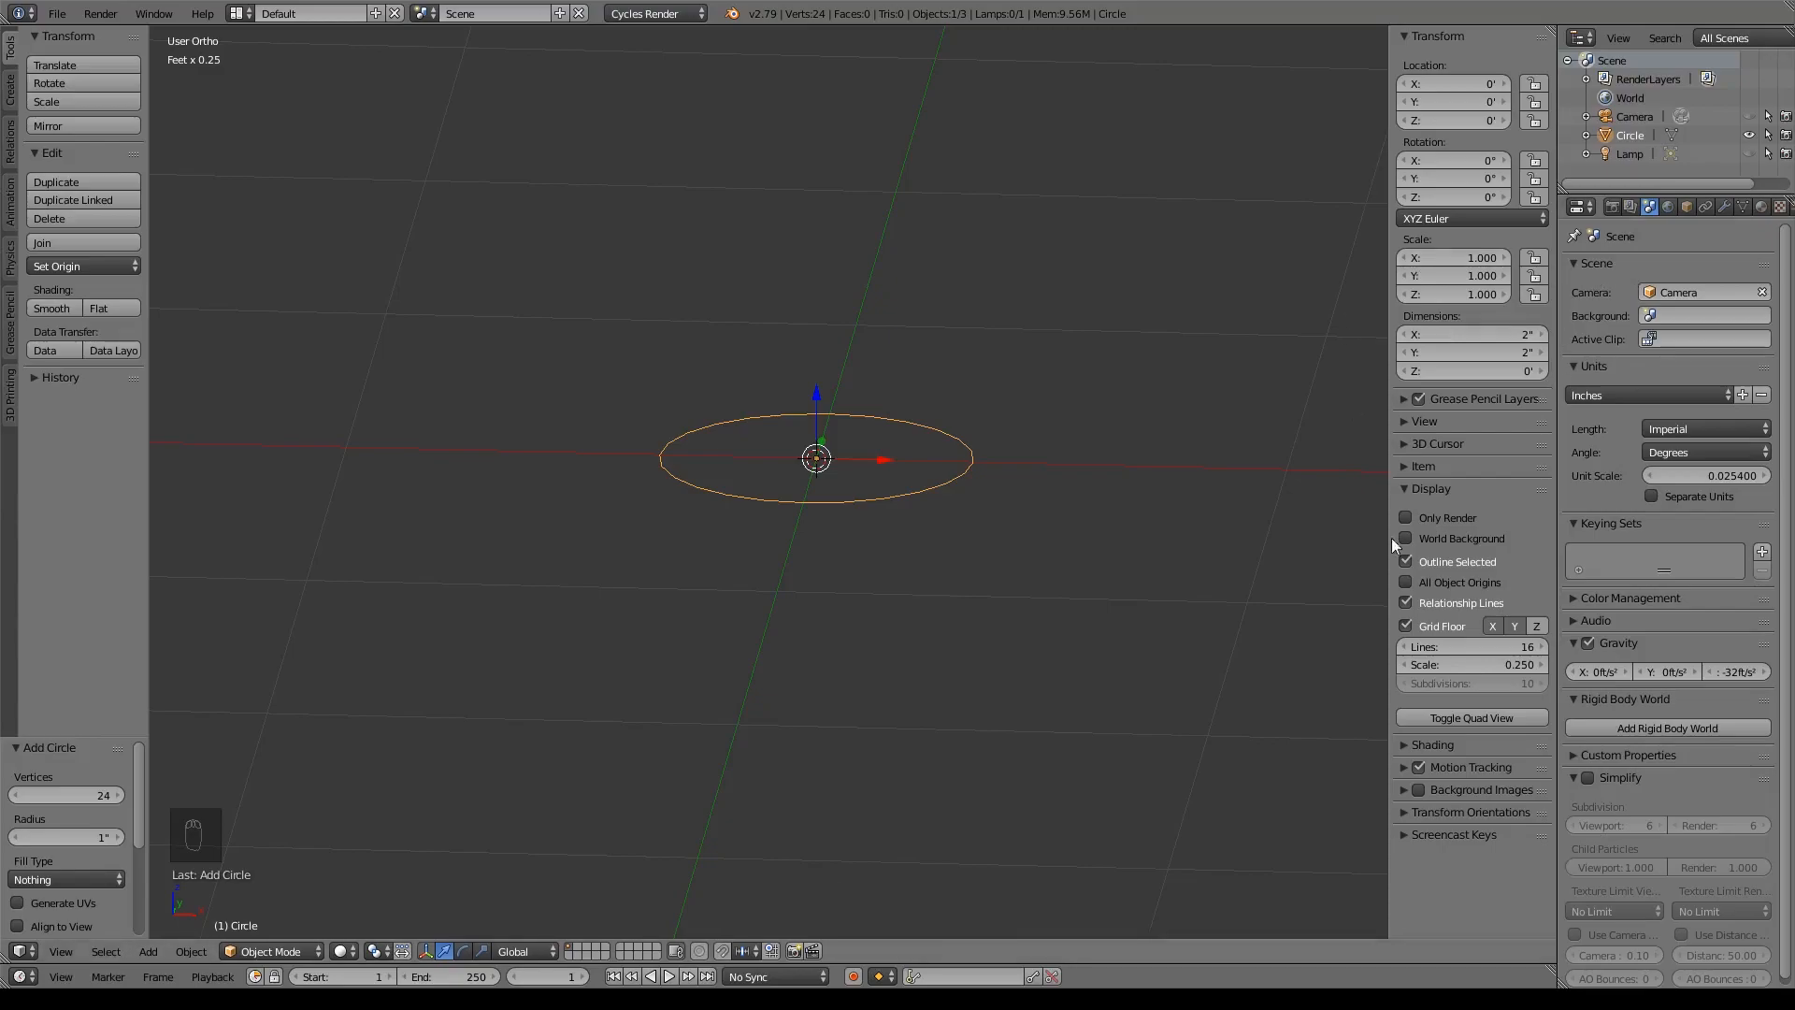
- In Edit Mode with vertex selection, extrude the circle in place and scale the new ring inward by about 0.395 and again by about 0.61
{"action": "key", "text": "Tab"}
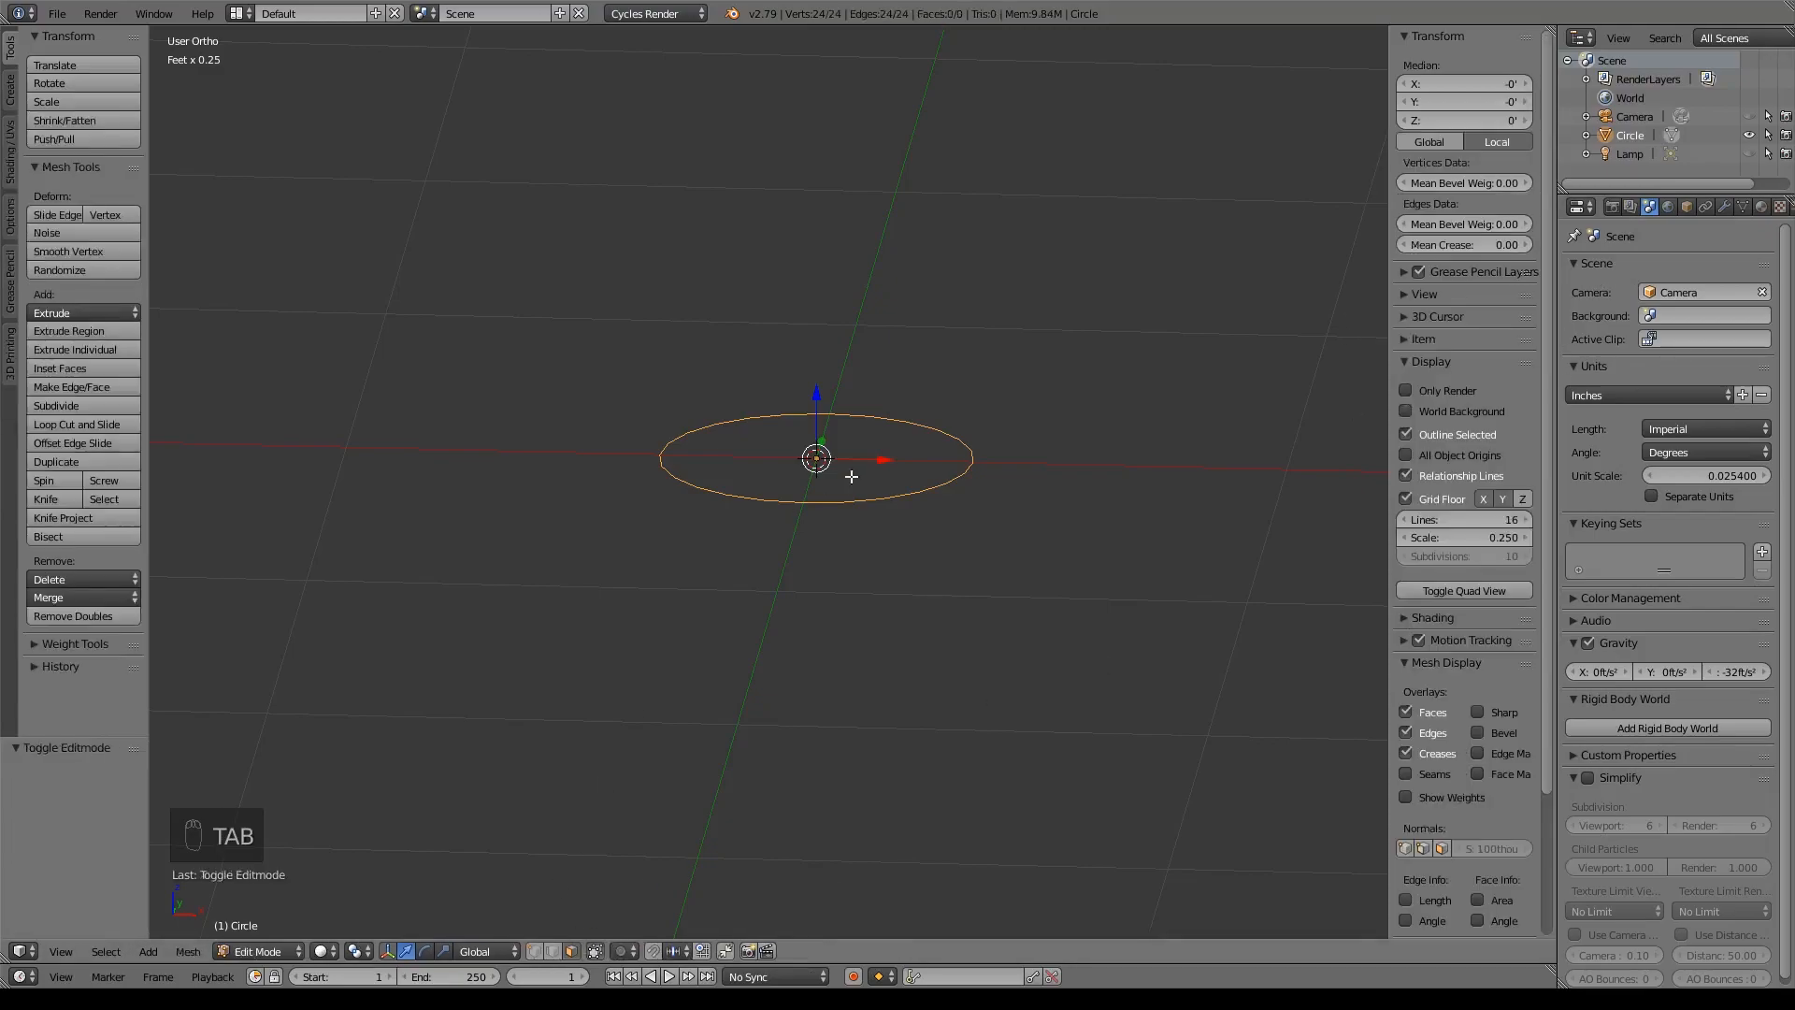
{"action": "key", "text": "n"}
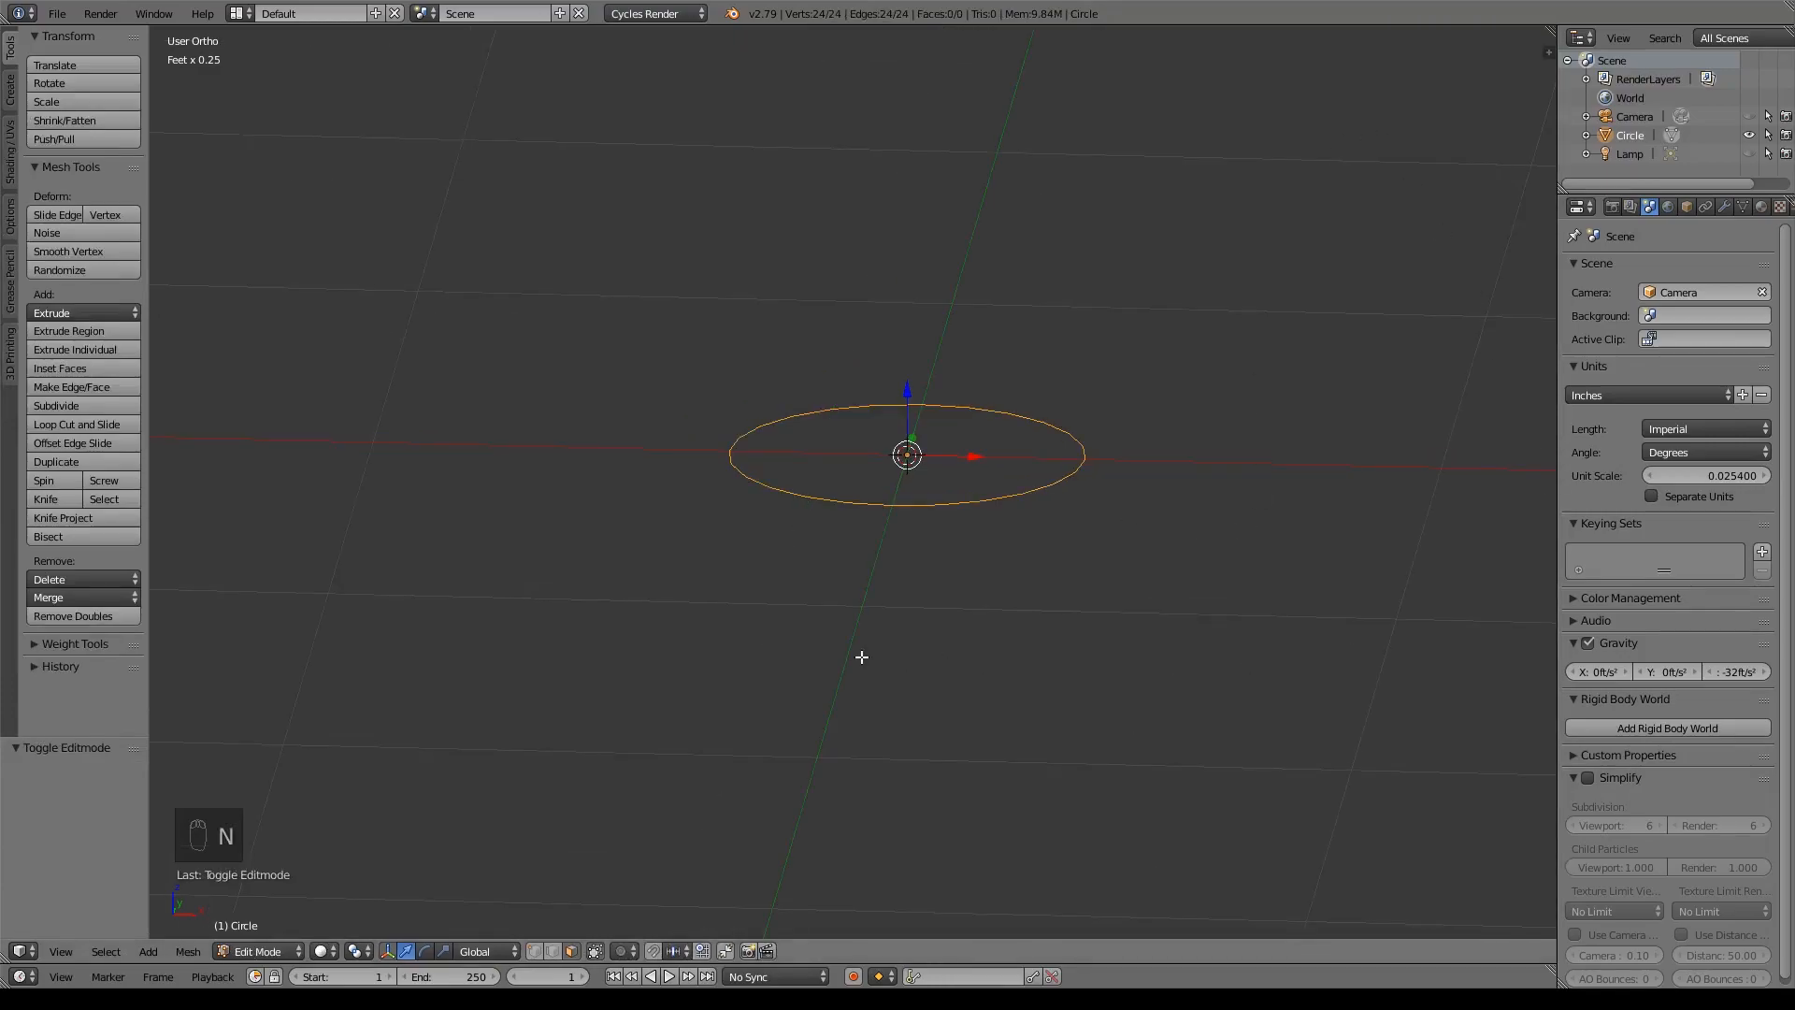
{"action": "key", "text": "KP_1"}
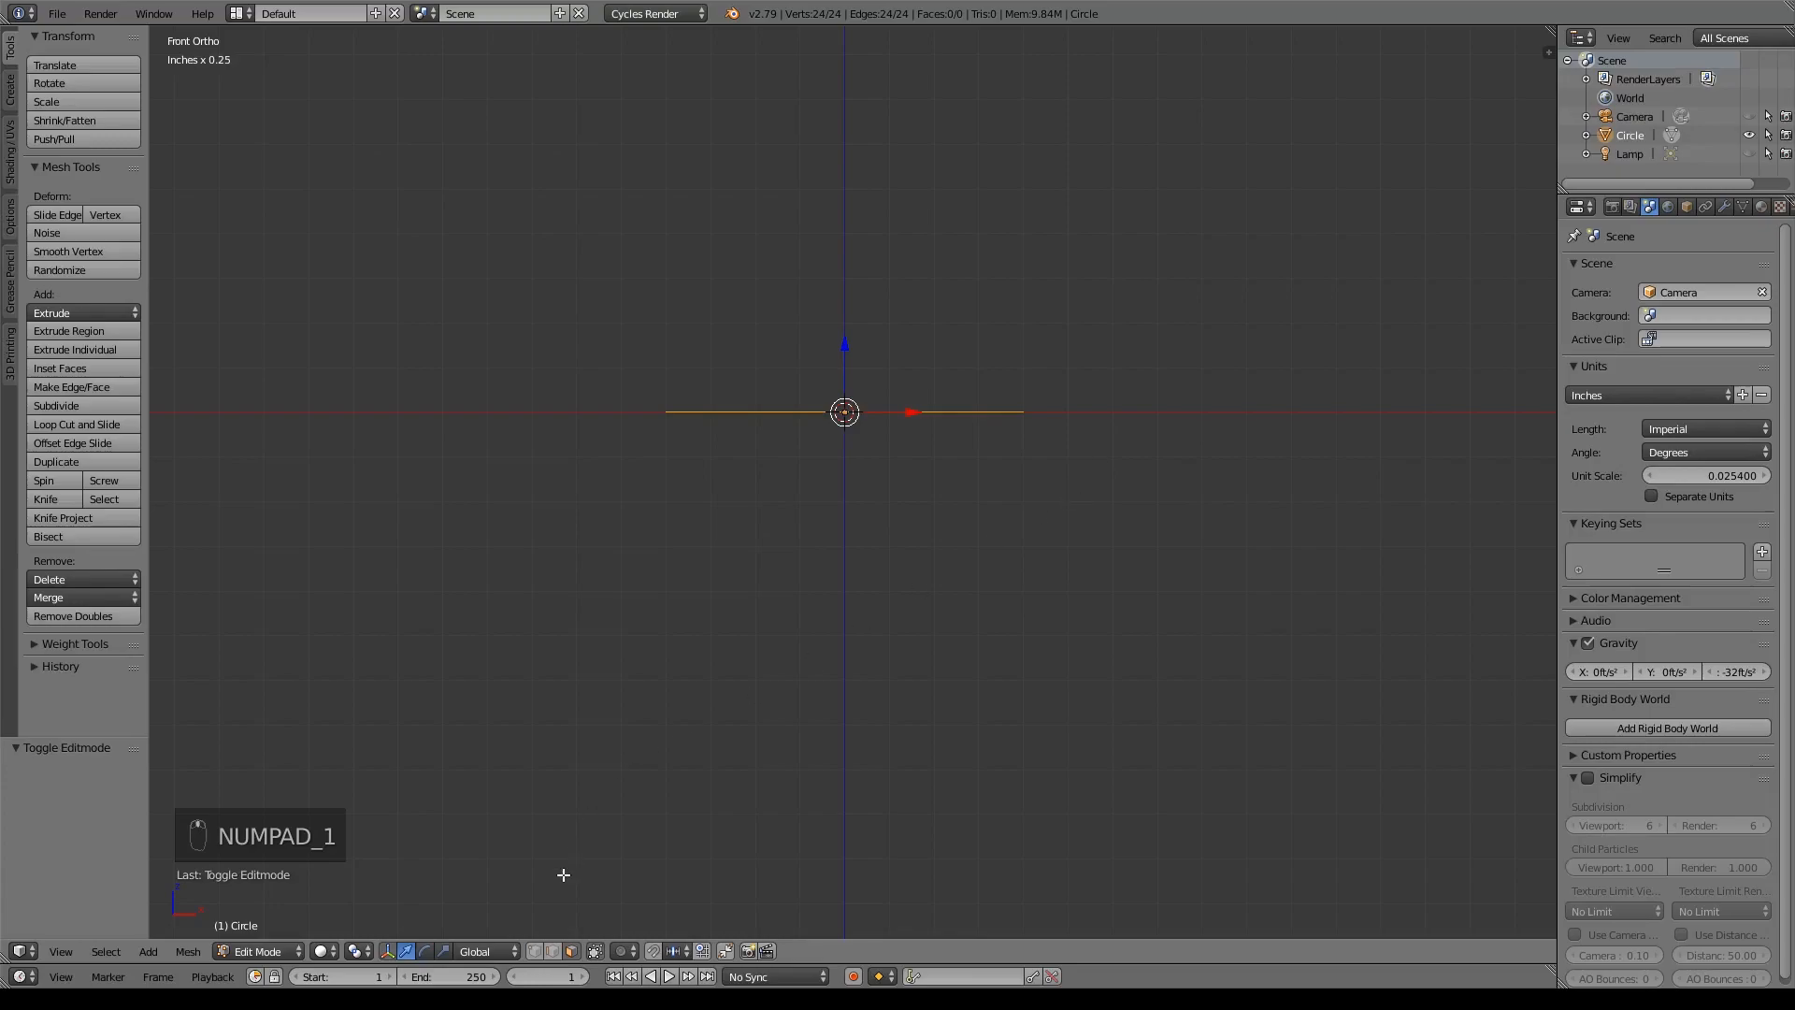
{"action": "left_click", "coordinate": [534, 951]}
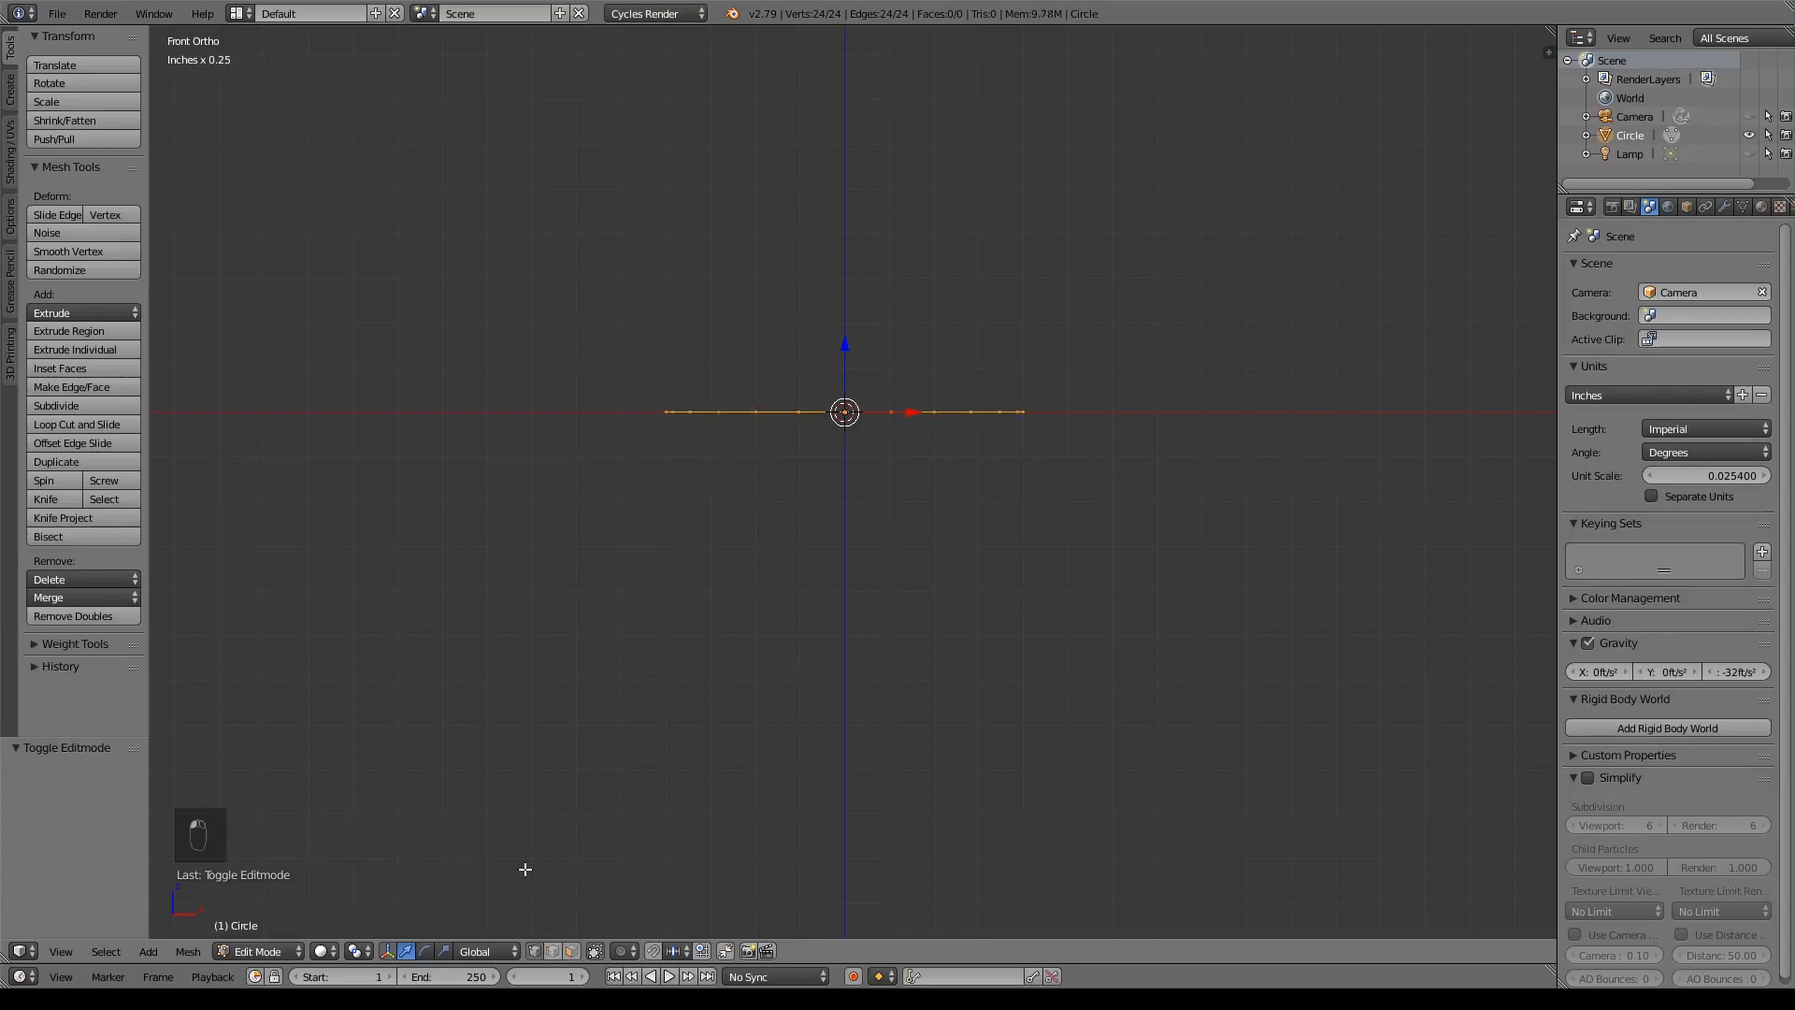
{"action": "key", "text": "e"}
{"action": "left_click", "coordinate": [799, 499]}
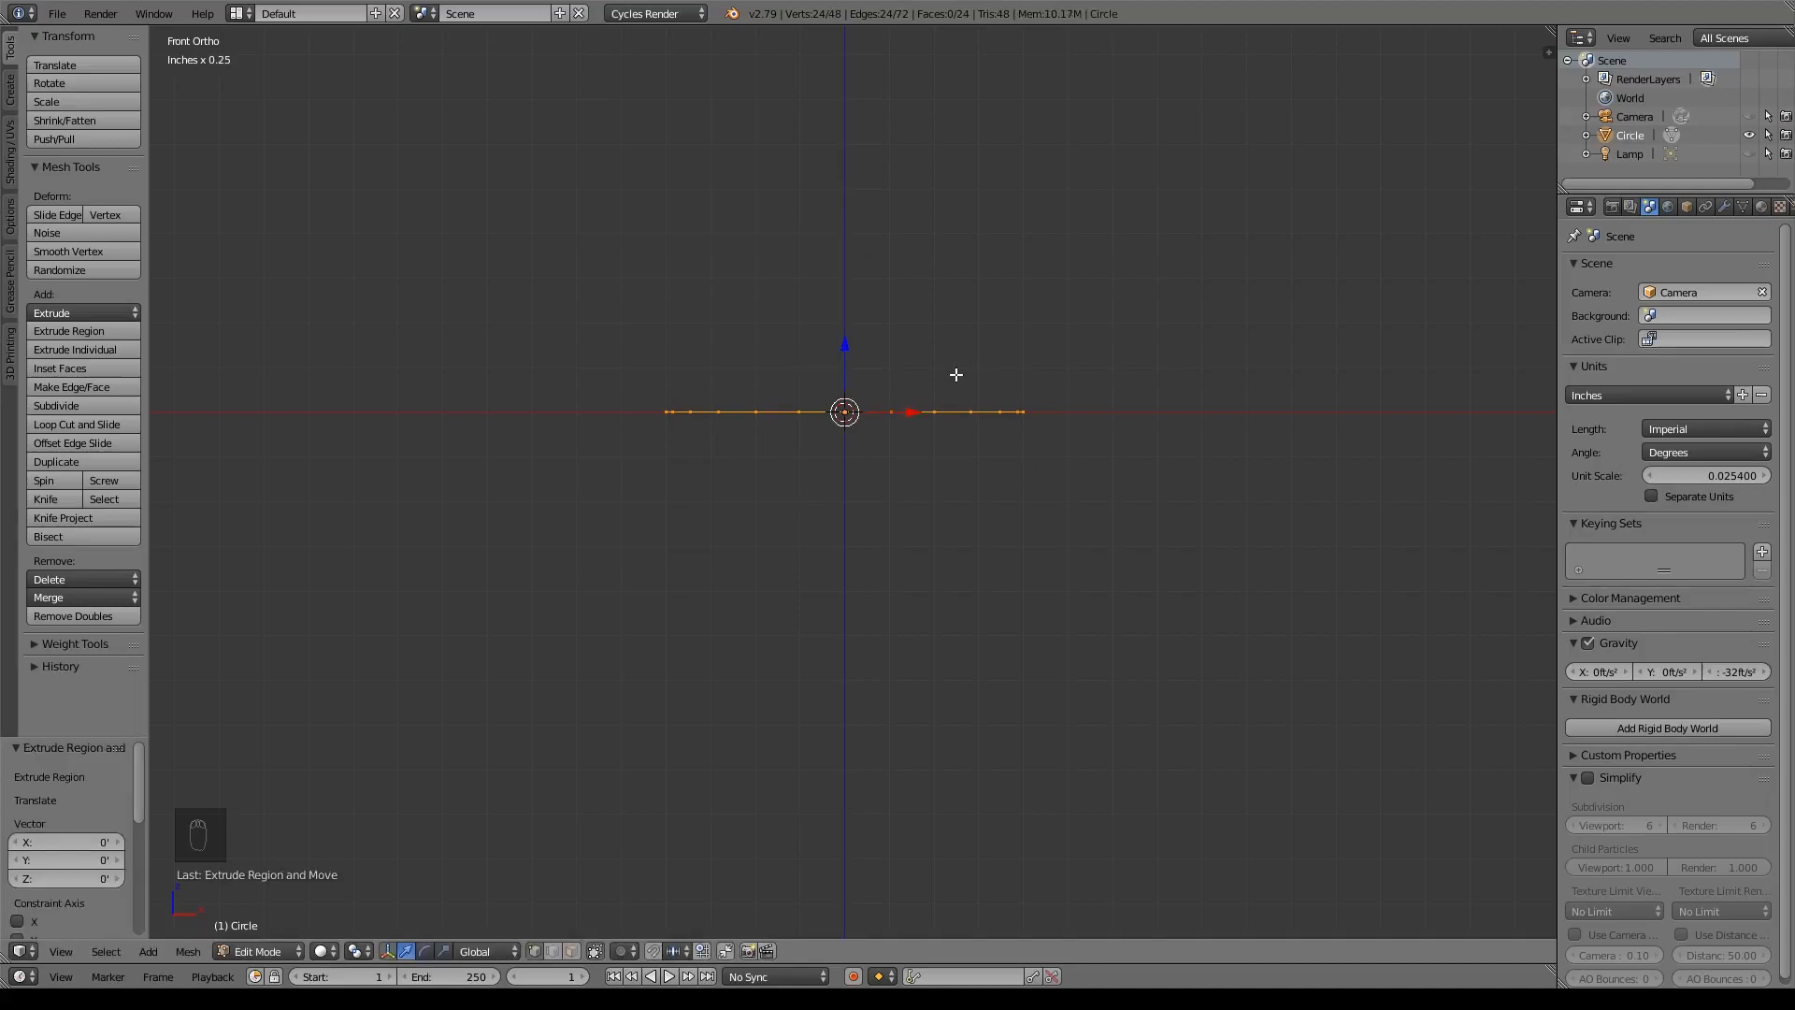
{"action": "key", "text": "s"}
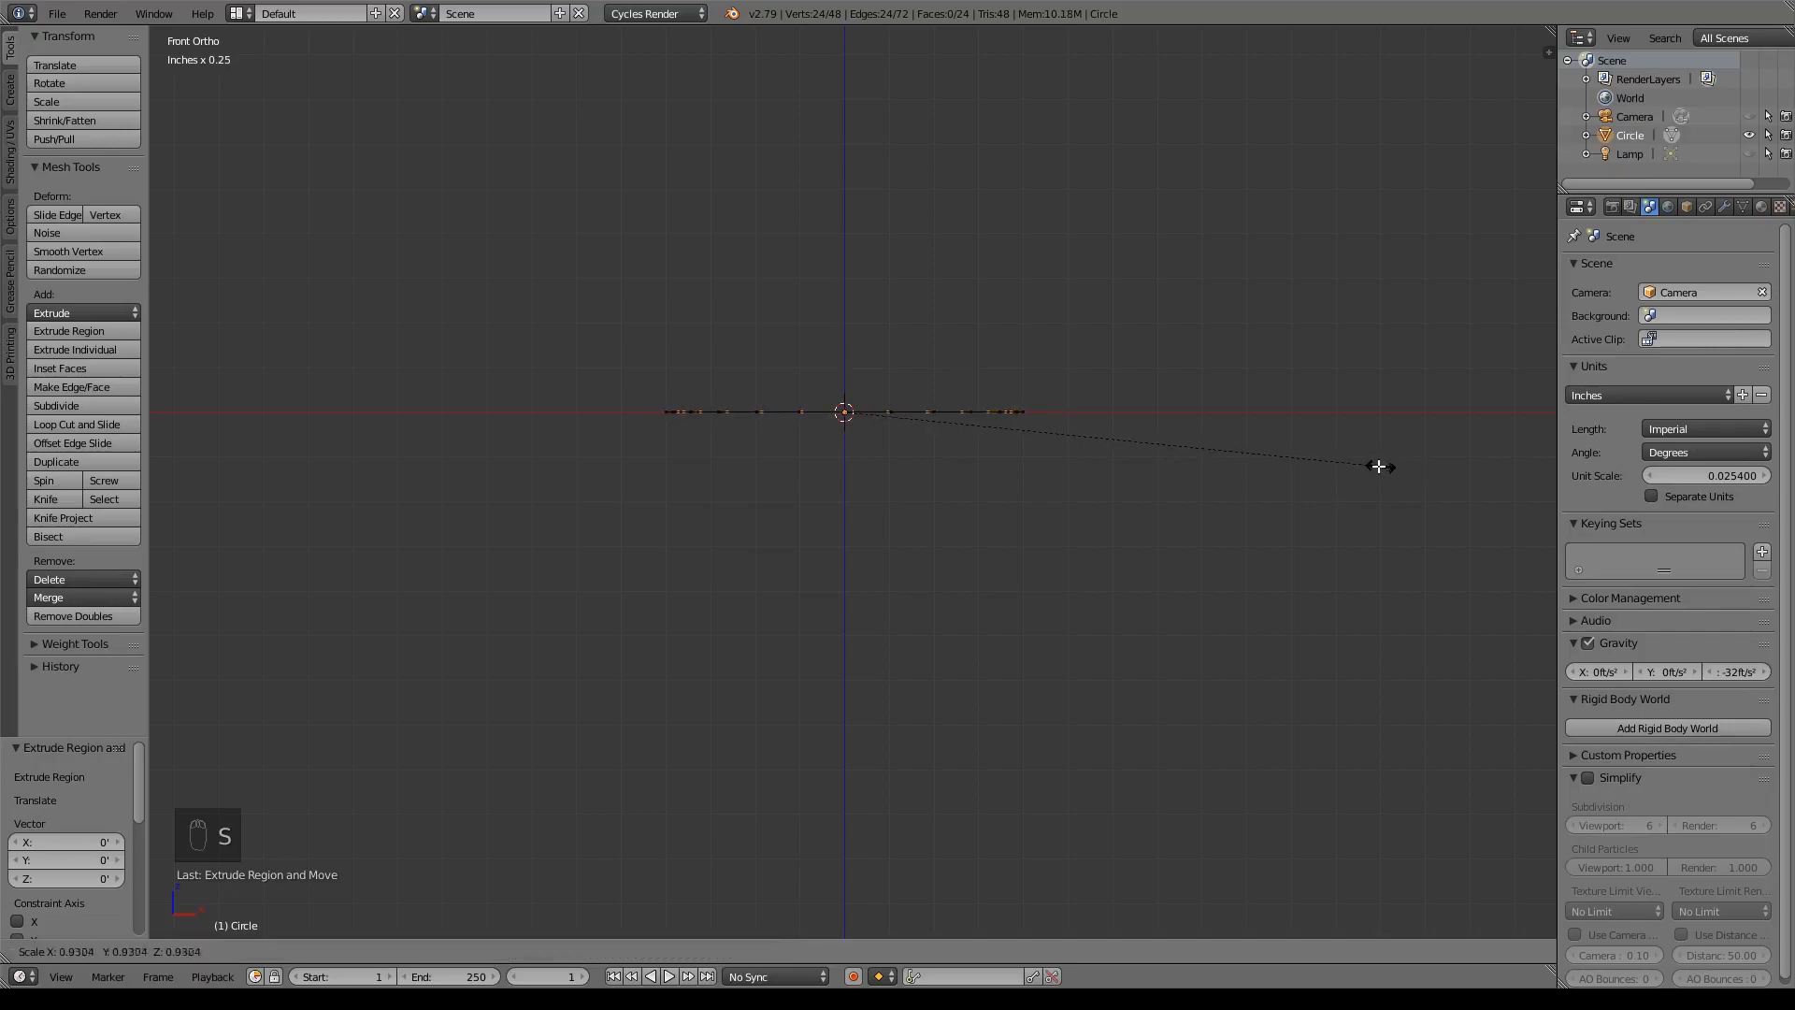
{"action": "left_click", "coordinate": [1074, 413]}
{"action": "scroll", "coordinate": [1082, 437], "scroll_direction": "up", "scroll_amount": 5}
{"action": "scroll", "coordinate": [1029, 486], "scroll_direction": "up", "scroll_amount": 3, "text": "shift"}
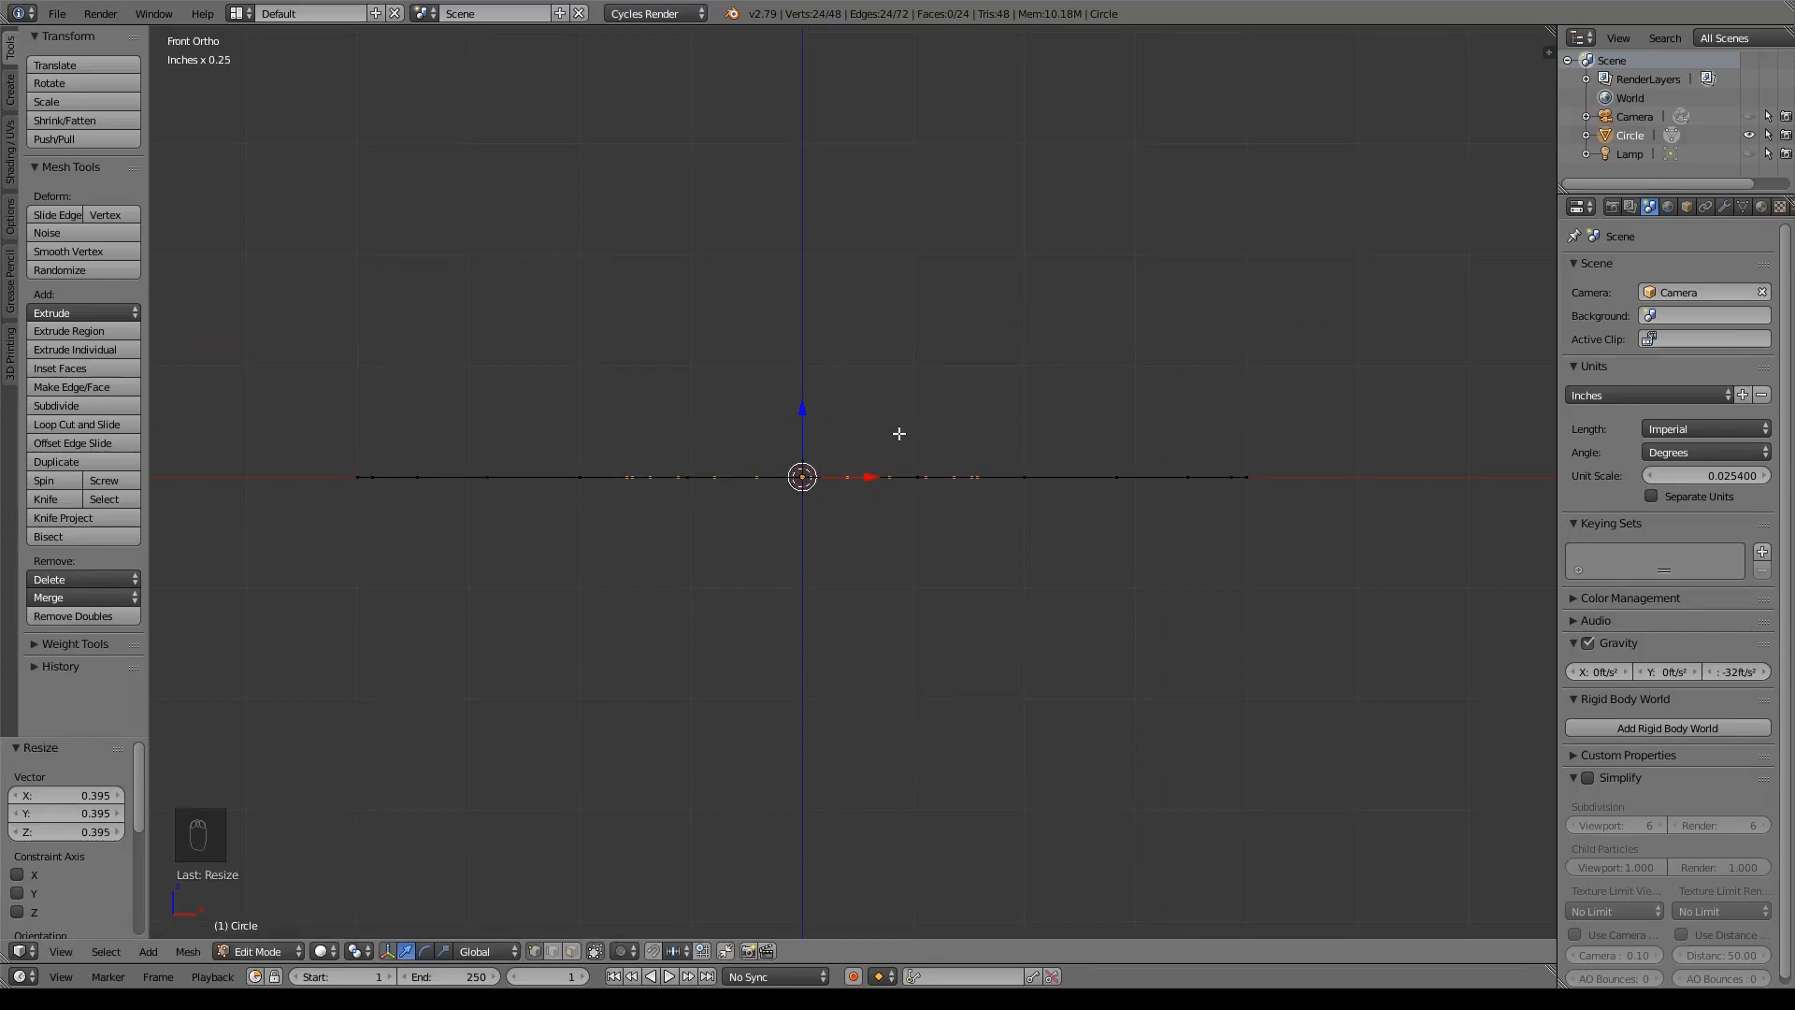
{"action": "key", "text": "s"}
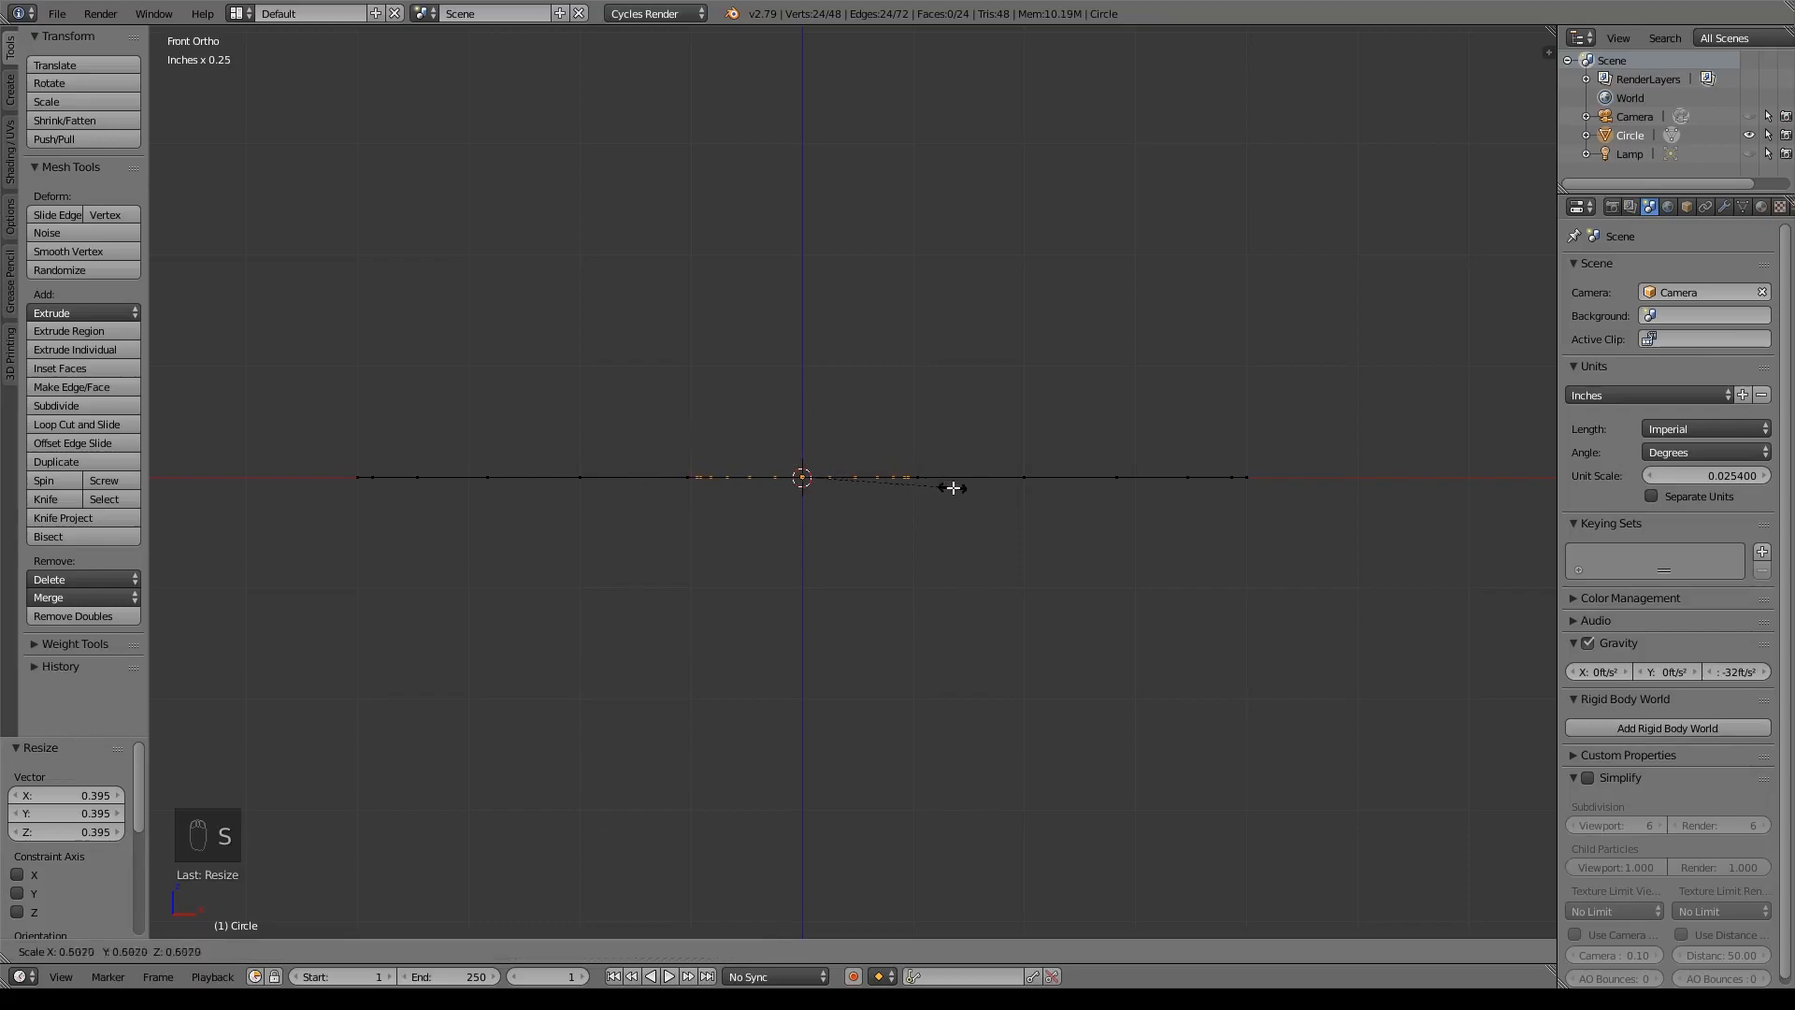
{"action": "left_click", "coordinate": [951, 485]}
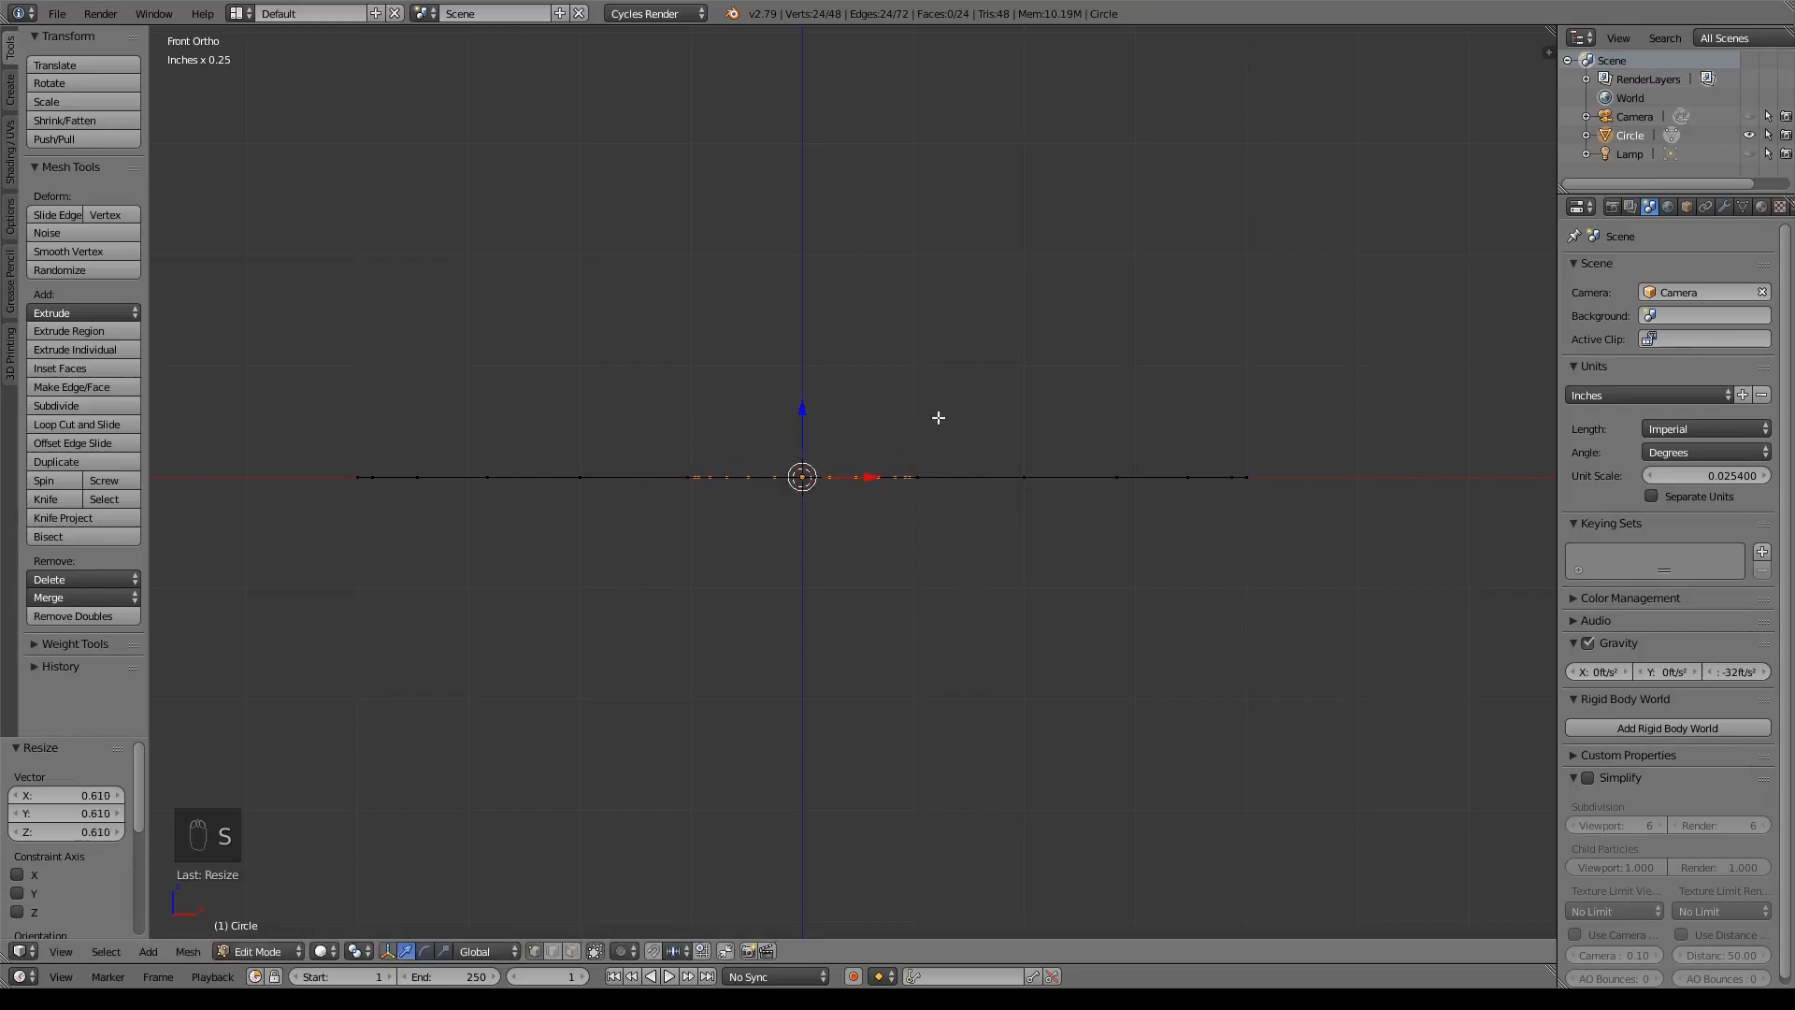
- Extrude the inner ring straight down along Z by about 1.01 inches to form the trunk
{"action": "scroll", "coordinate": [1002, 586], "scroll_direction": "down", "scroll_amount": 2}
{"action": "middle_click_drag", "start_coordinate": [1001, 585], "coordinate": [1006, 505], "text": "shift"}
{"action": "key", "text": "e"}
{"action": "left_click", "coordinate": [1005, 507]}
{"action": "left_click_drag", "start_coordinate": [822, 337], "coordinate": [828, 647]}
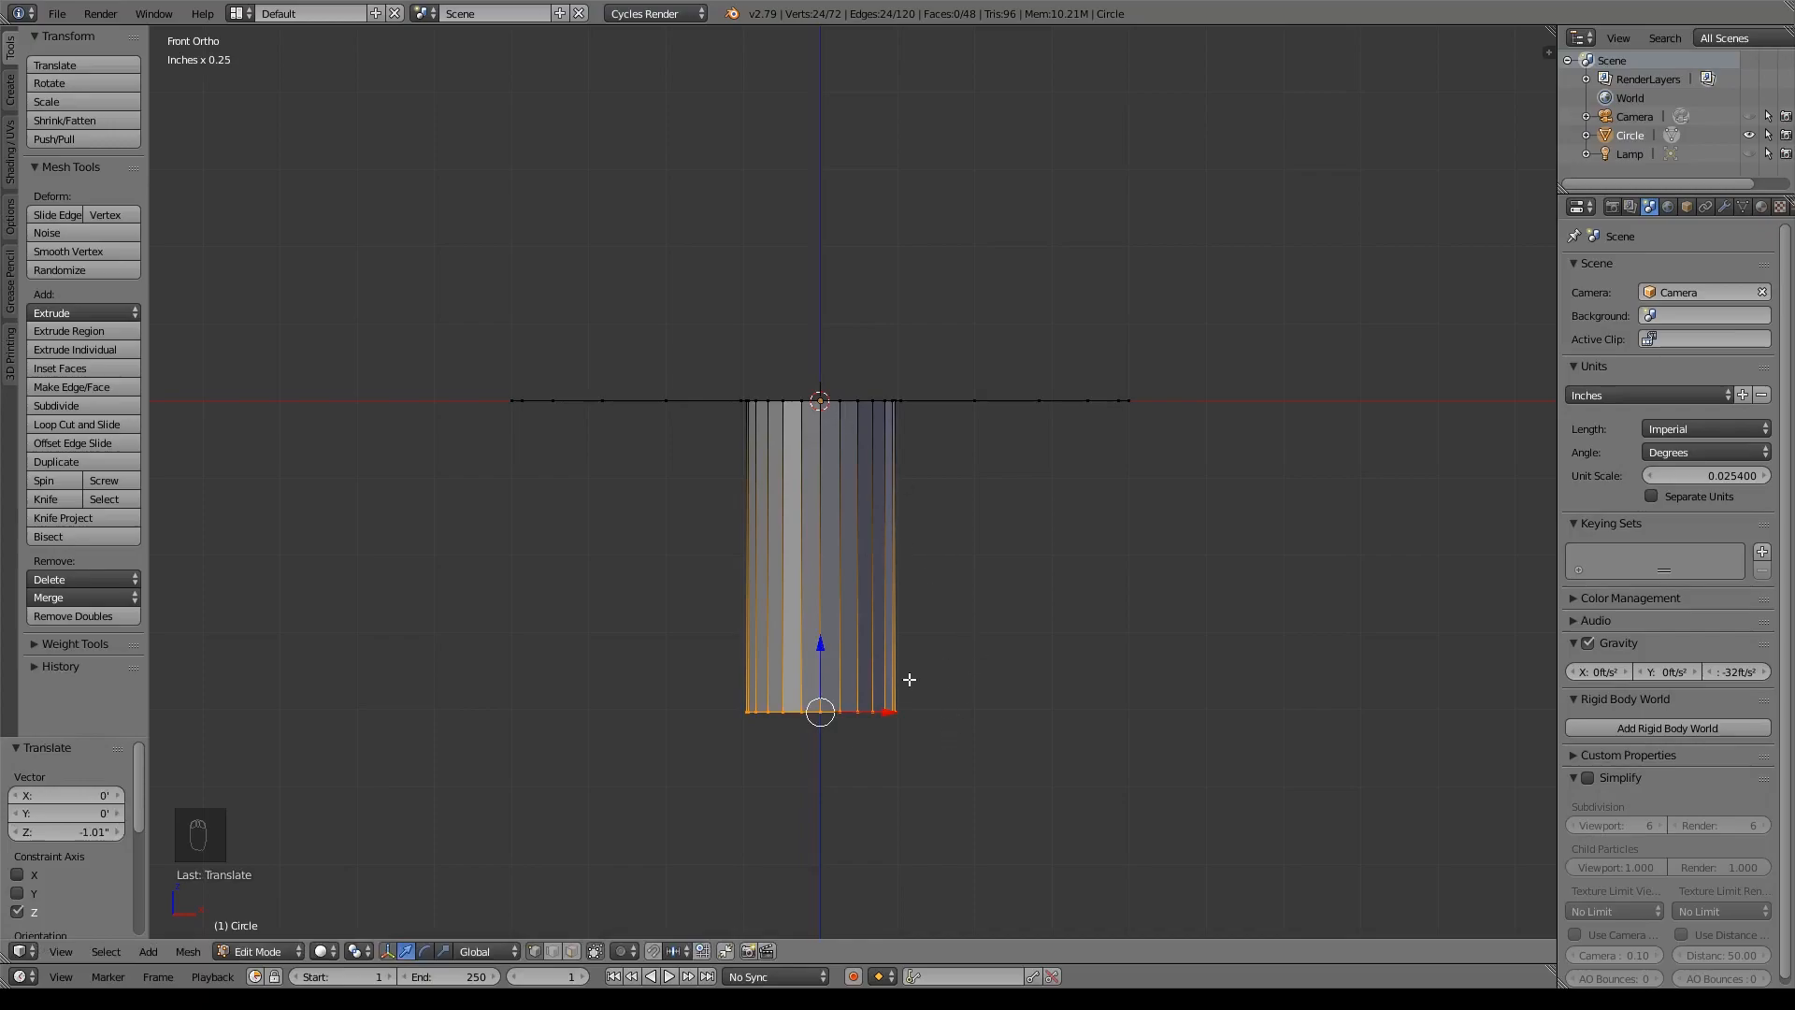
- Widen the trunk's bottom ring slightly by scaling it about 1.068 and again about 1.045
{"action": "key", "text": "s"}
{"action": "left_click", "coordinate": [1010, 713]}
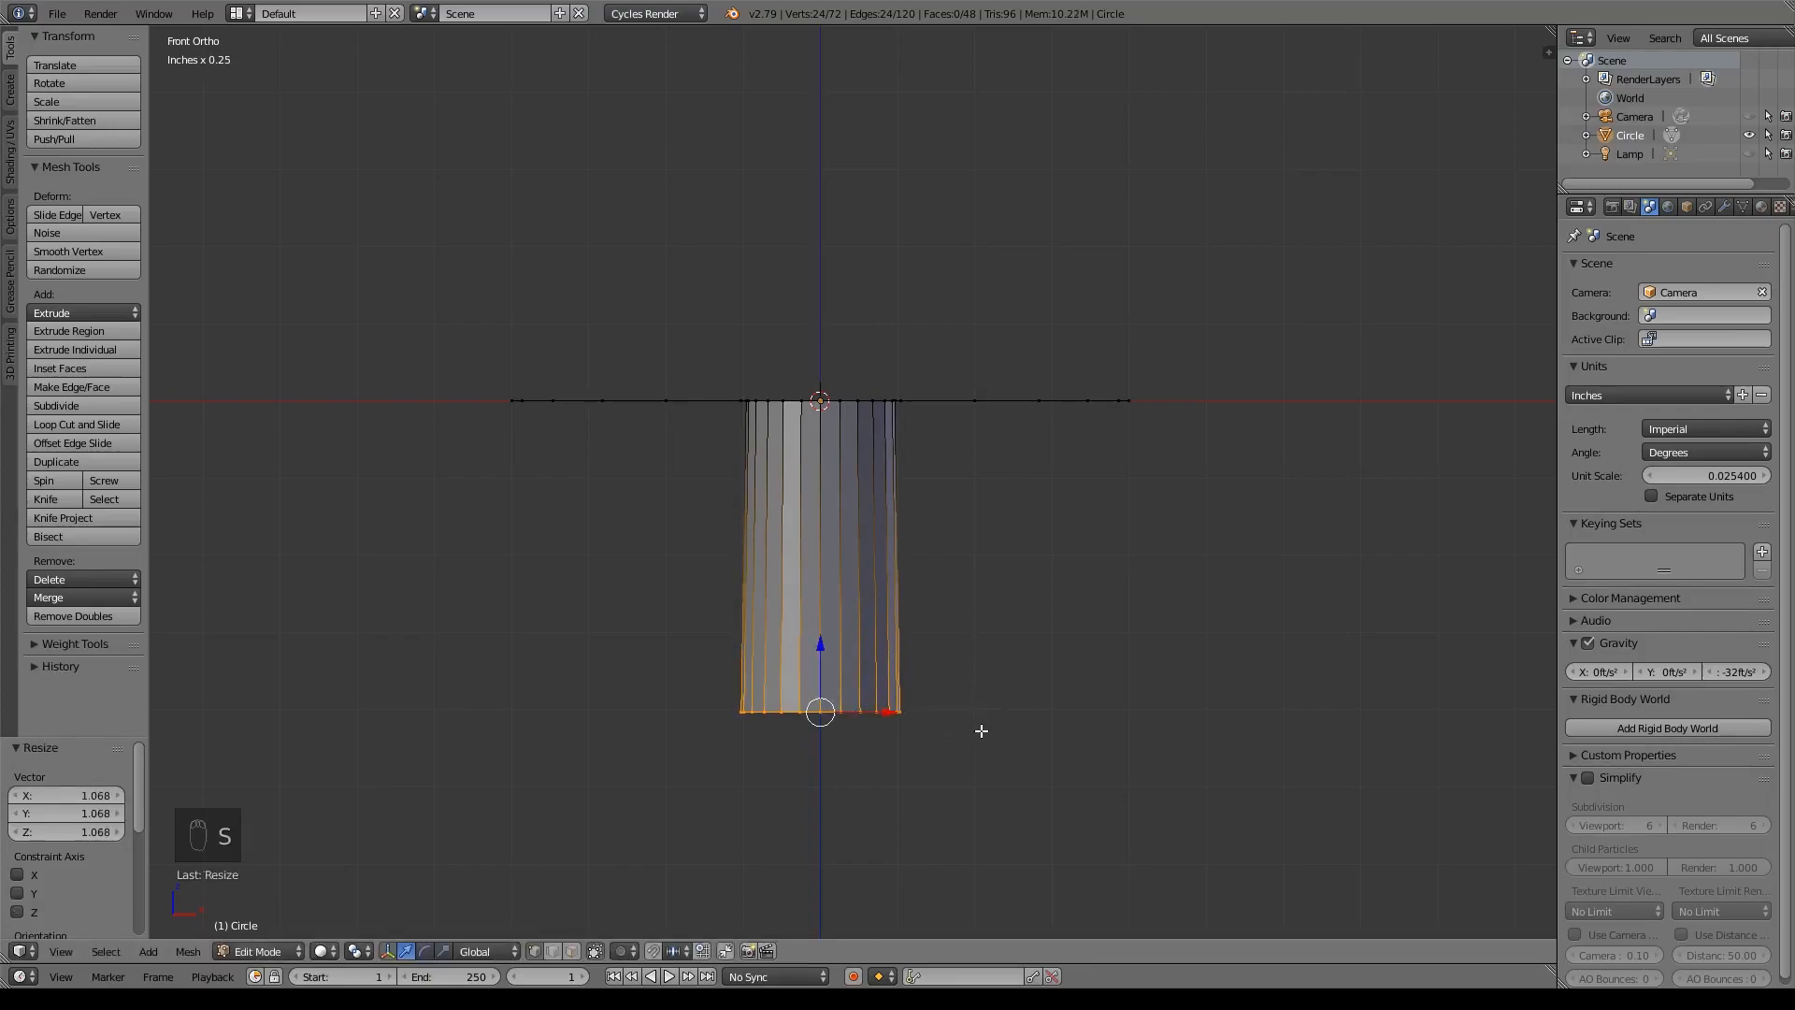
{"action": "middle_click_drag", "start_coordinate": [909, 564], "coordinate": [904, 617], "text": "shift"}
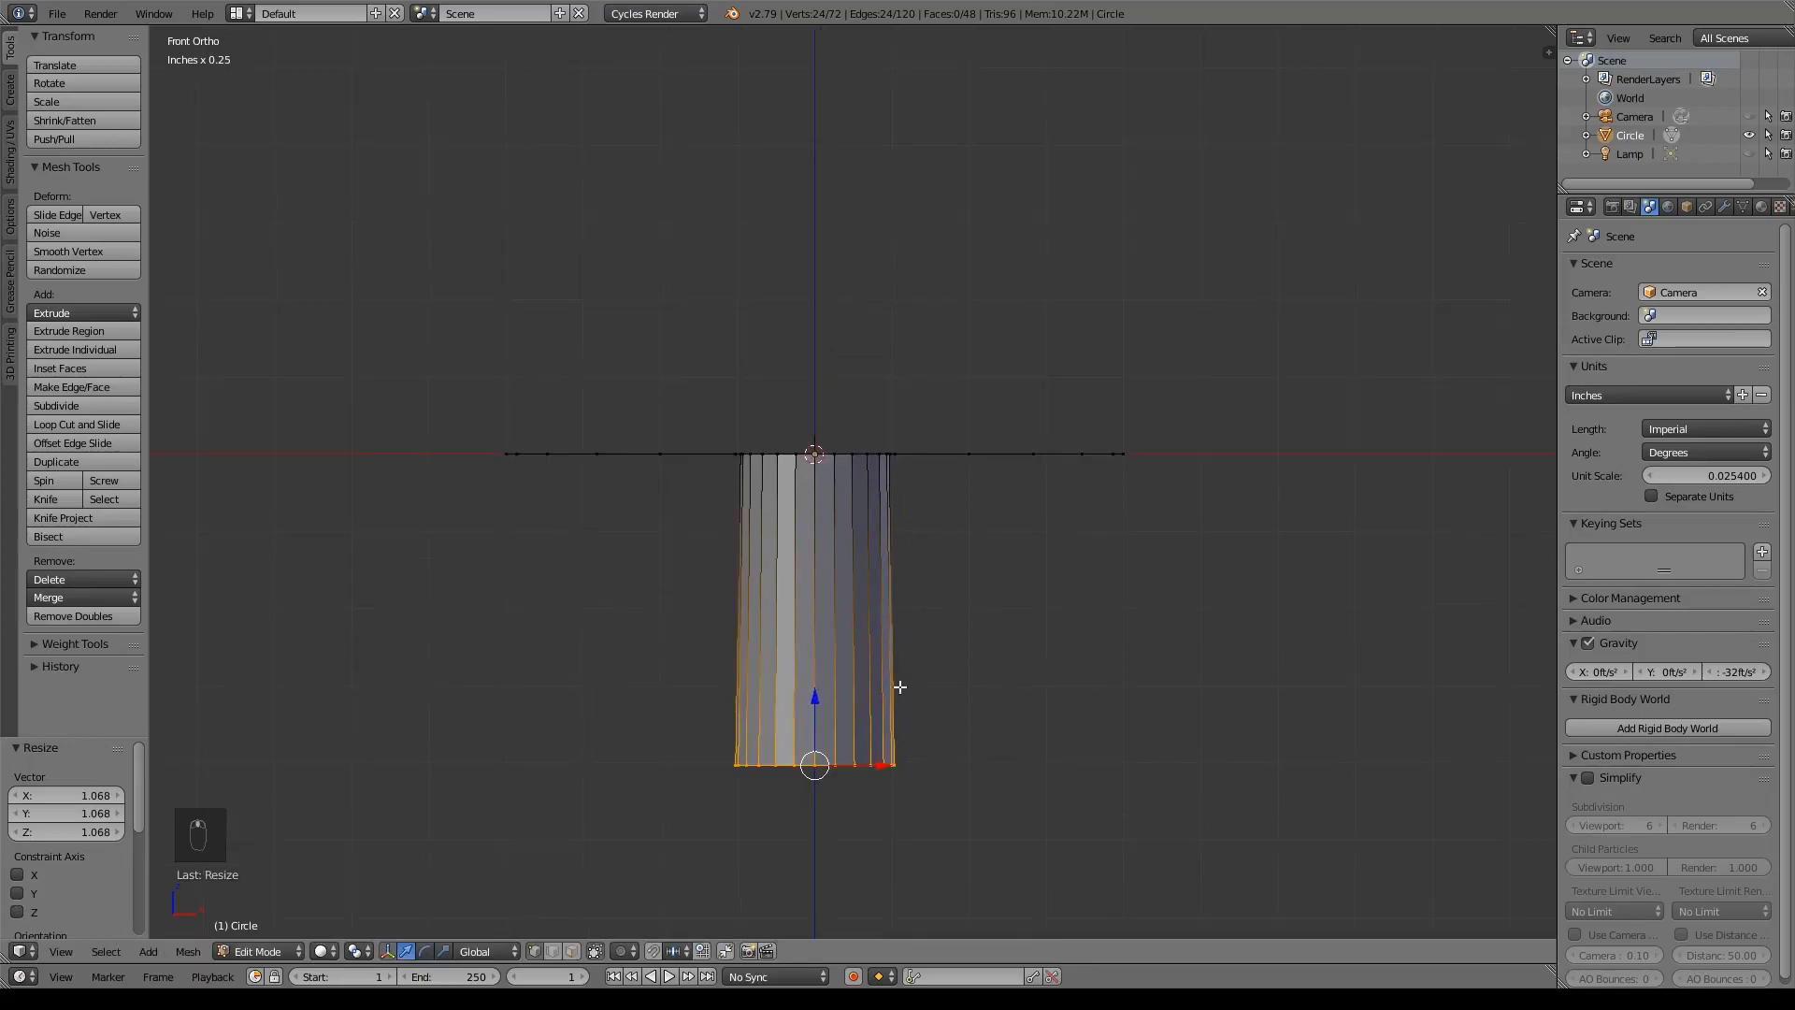
{"action": "key", "text": "s"}
{"action": "left_click", "coordinate": [1047, 760]}
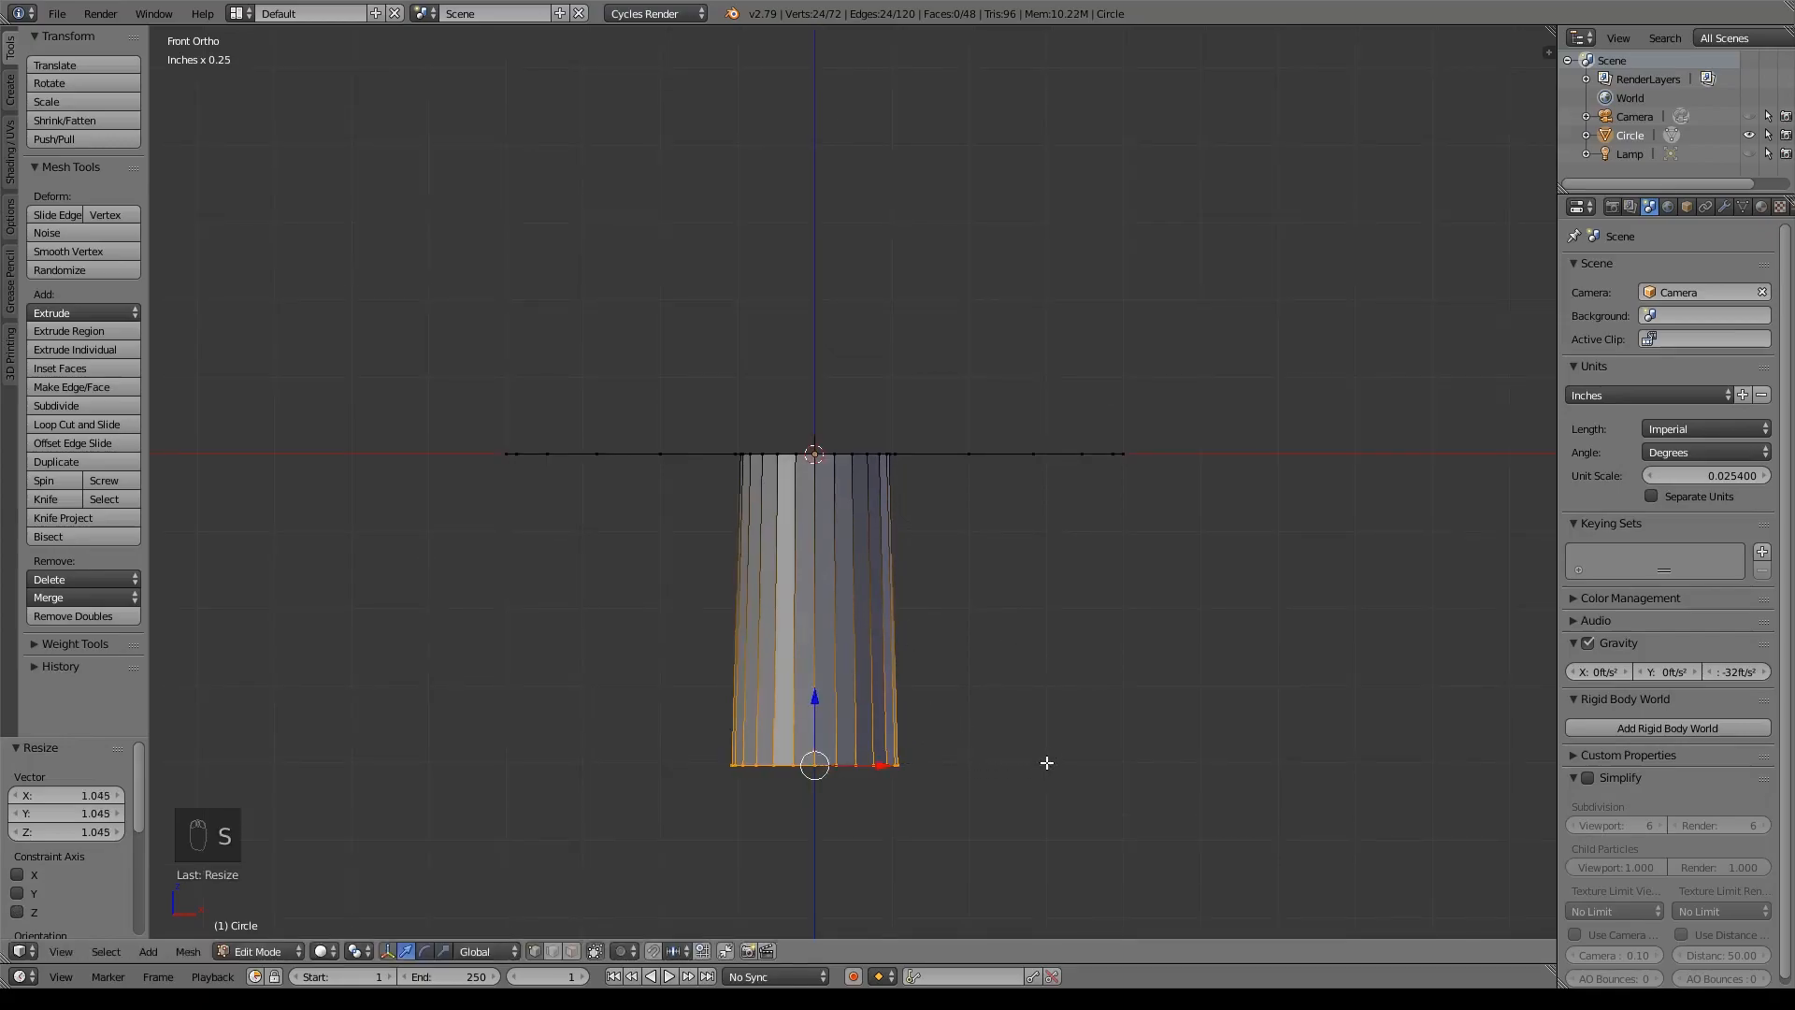
- Close the trunk's open bottom by extruding its ring in place and merging the new vertices at center
{"action": "middle_click_drag", "start_coordinate": [1002, 801], "coordinate": [979, 615]}
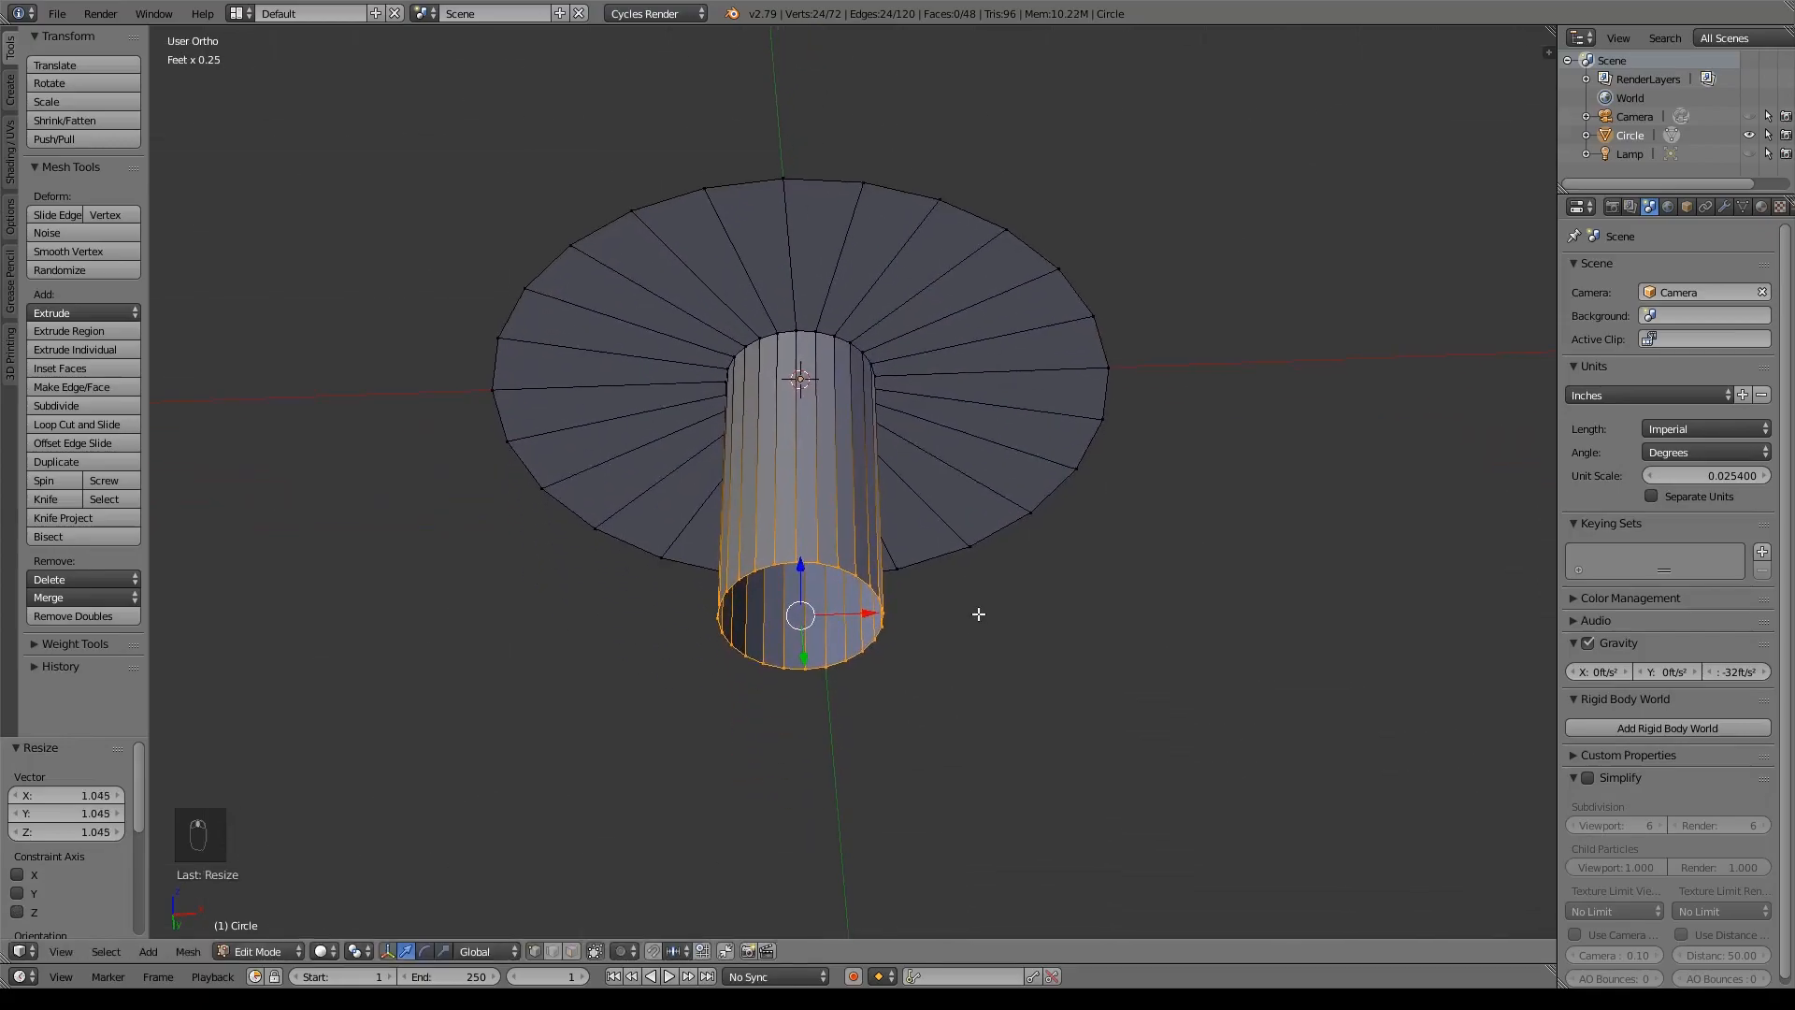
{"action": "key", "text": "e"}
{"action": "right_click", "coordinate": [979, 614]}
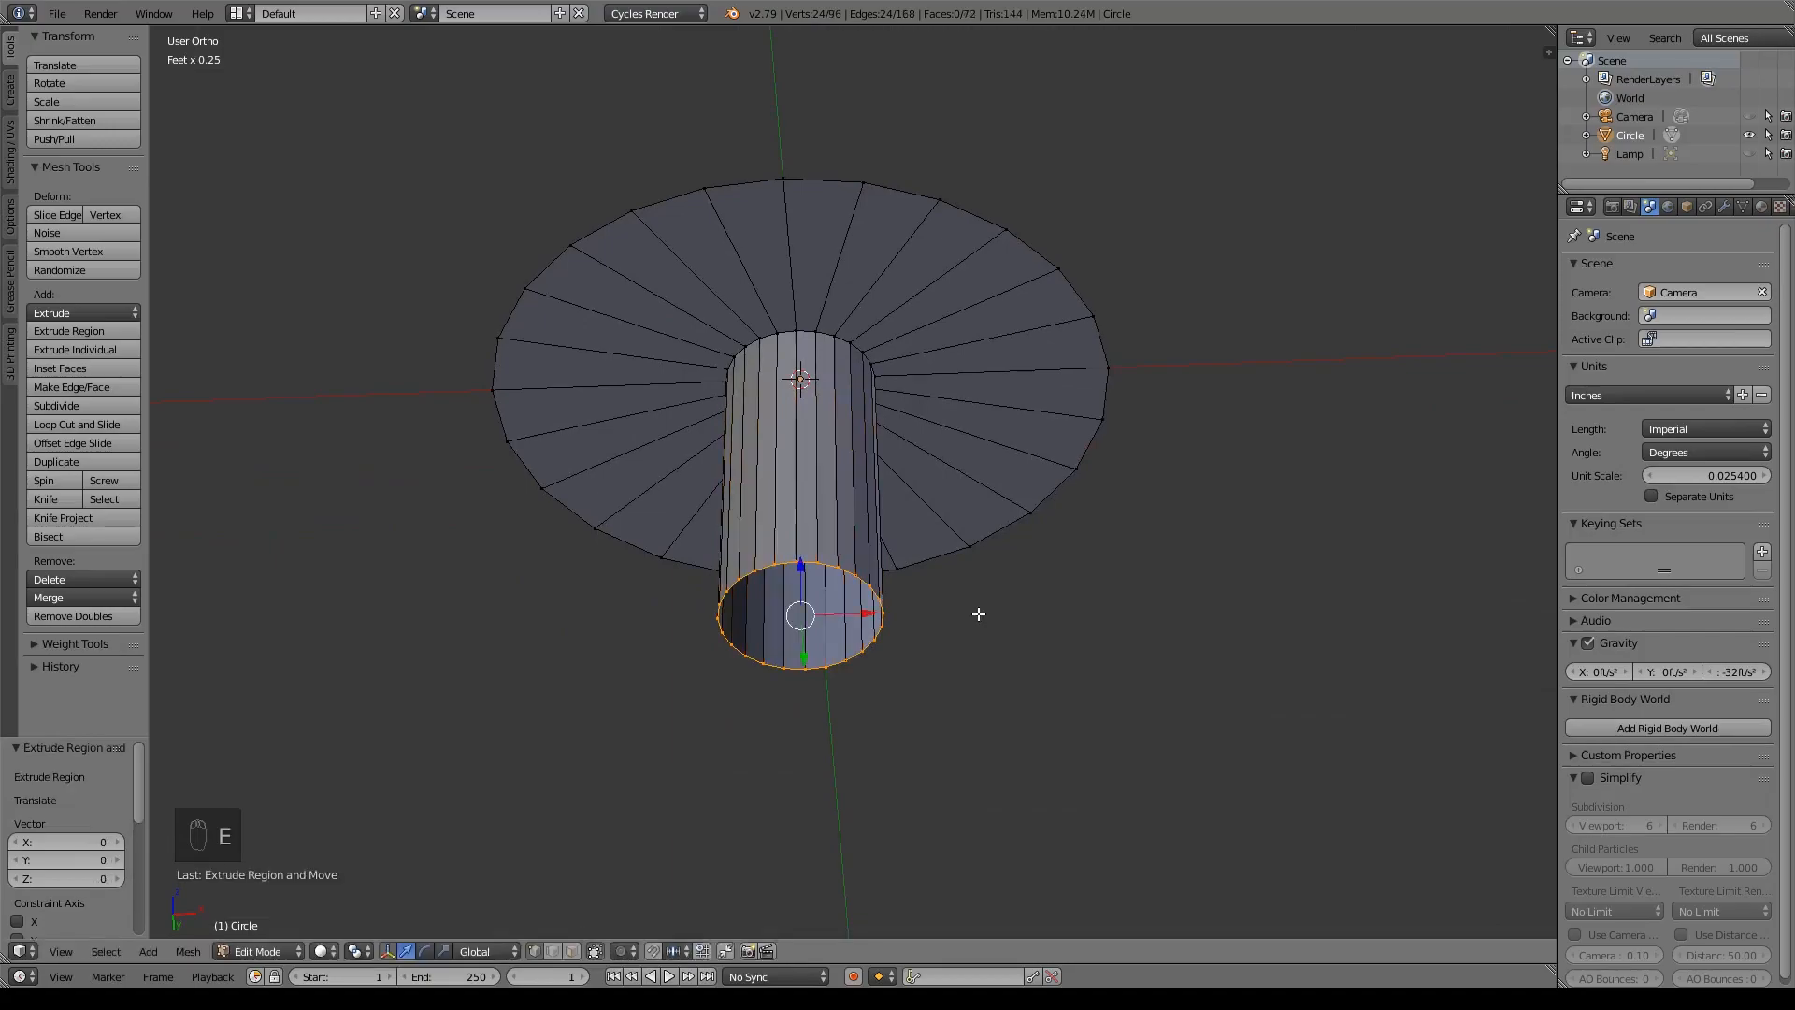
{"action": "key", "text": "alt+m"}
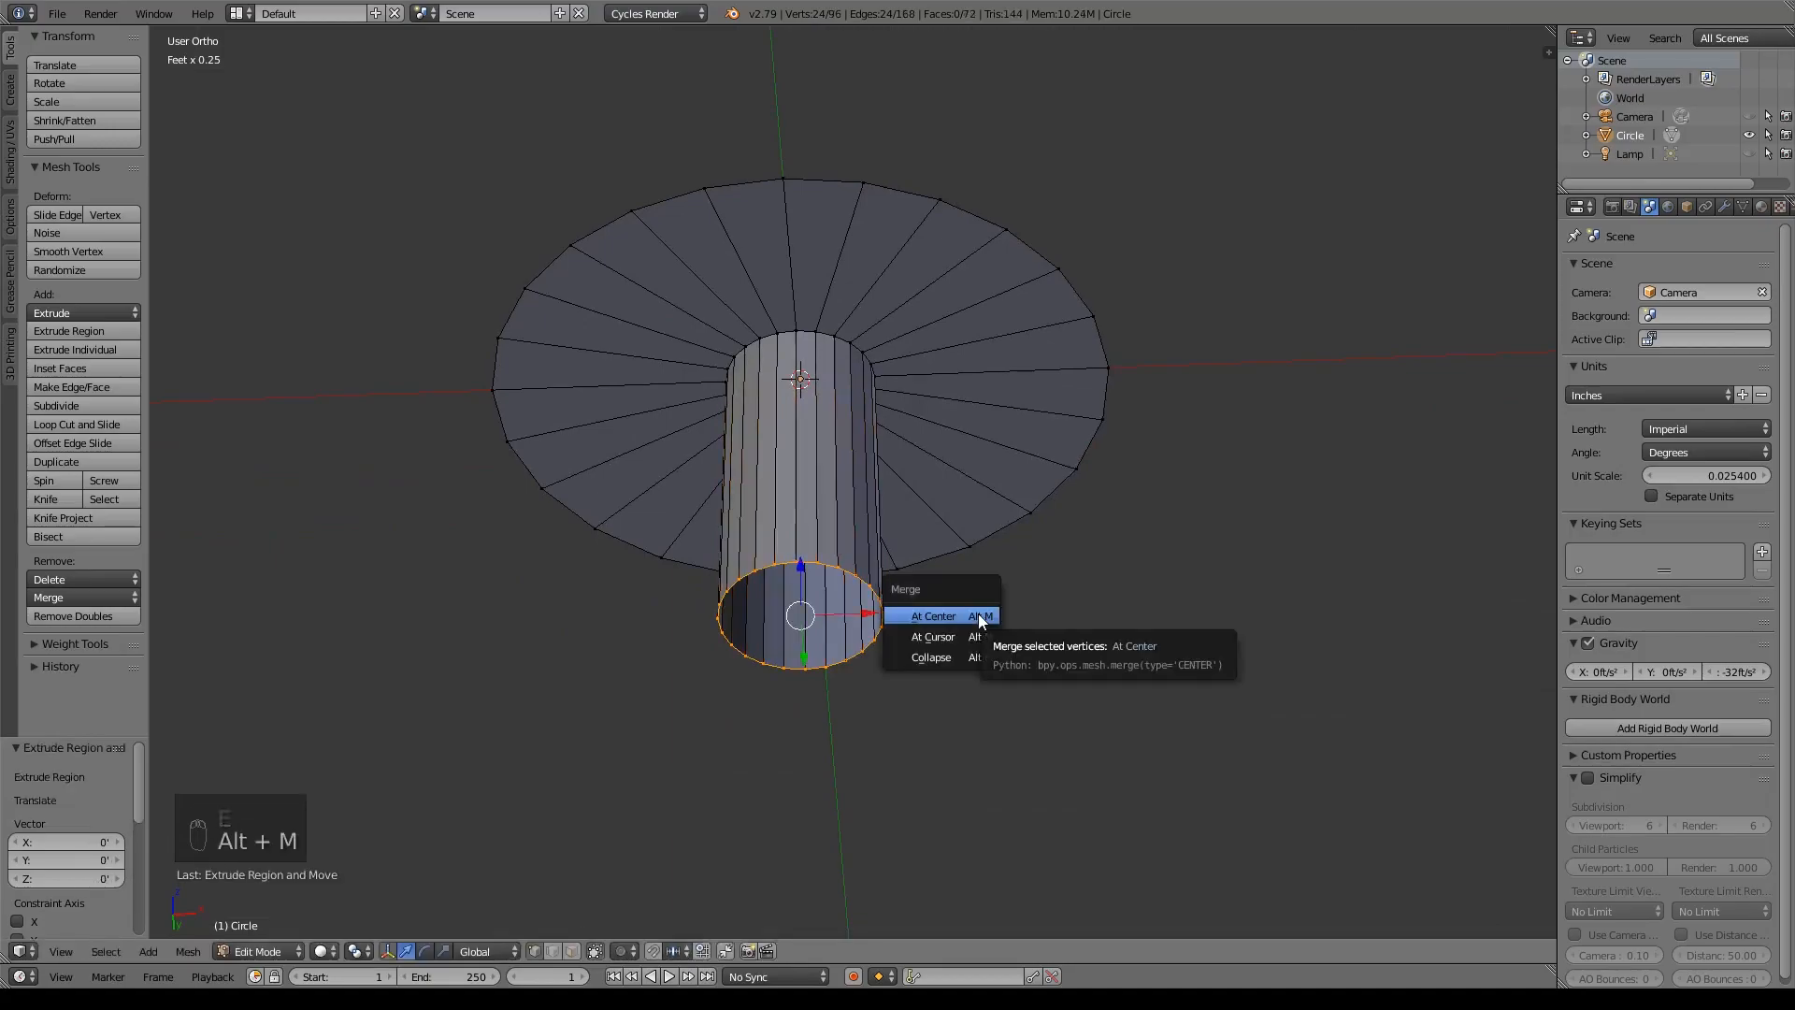
{"action": "left_click", "coordinate": [979, 615]}
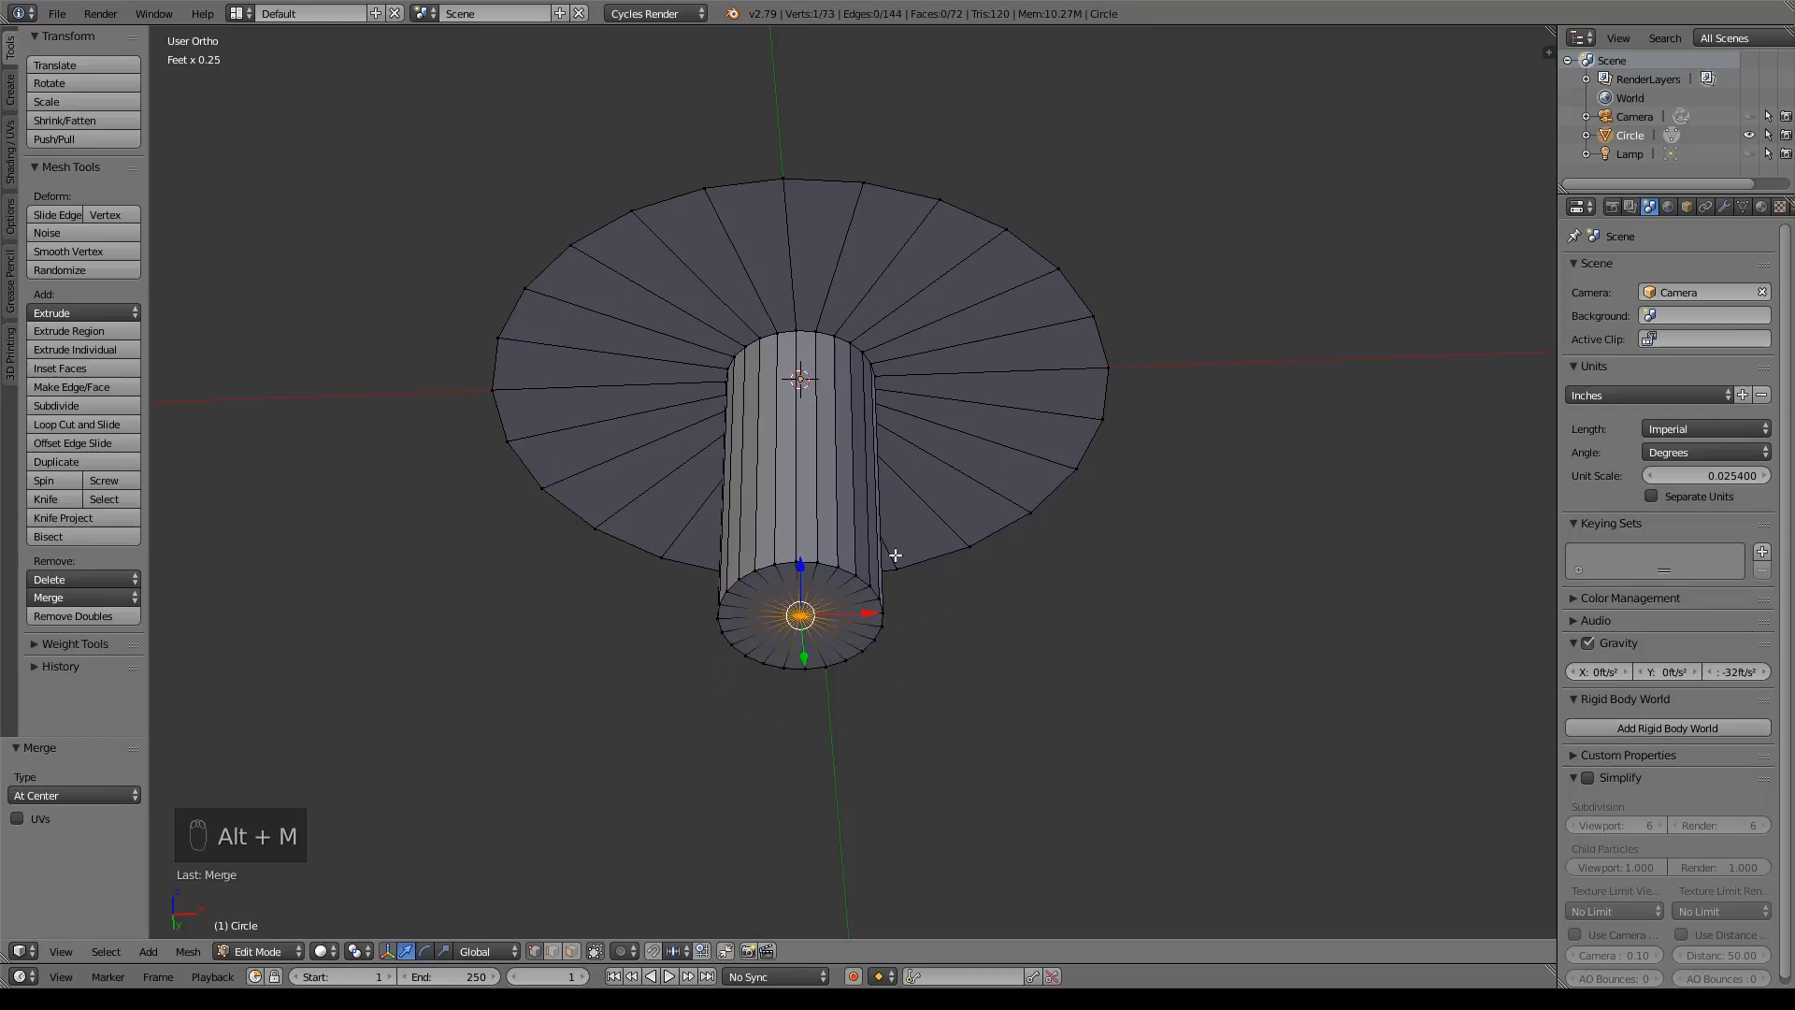
- Extrude the disc's outer edge loop upward along Z and scale the top ring to about 0.18 to form a tall tapered cone
{"action": "right_click", "coordinate": [988, 217], "text": "alt"}
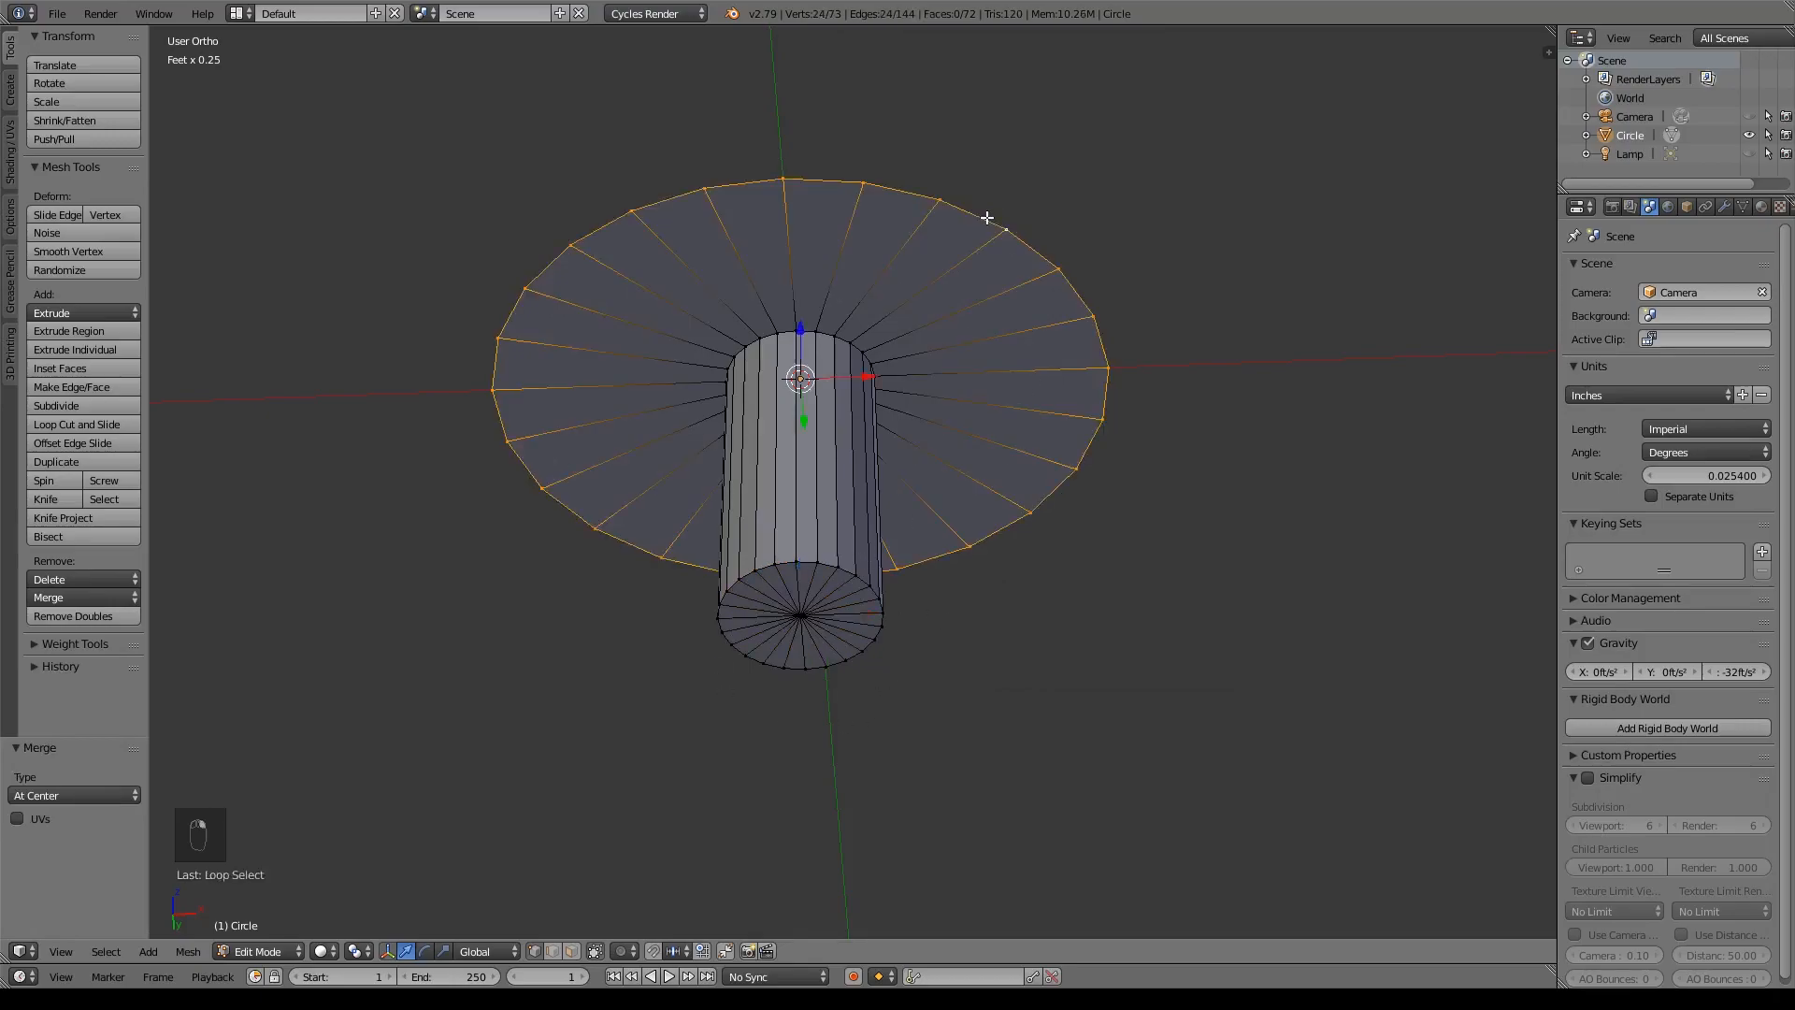
{"action": "key", "text": "KP_1"}
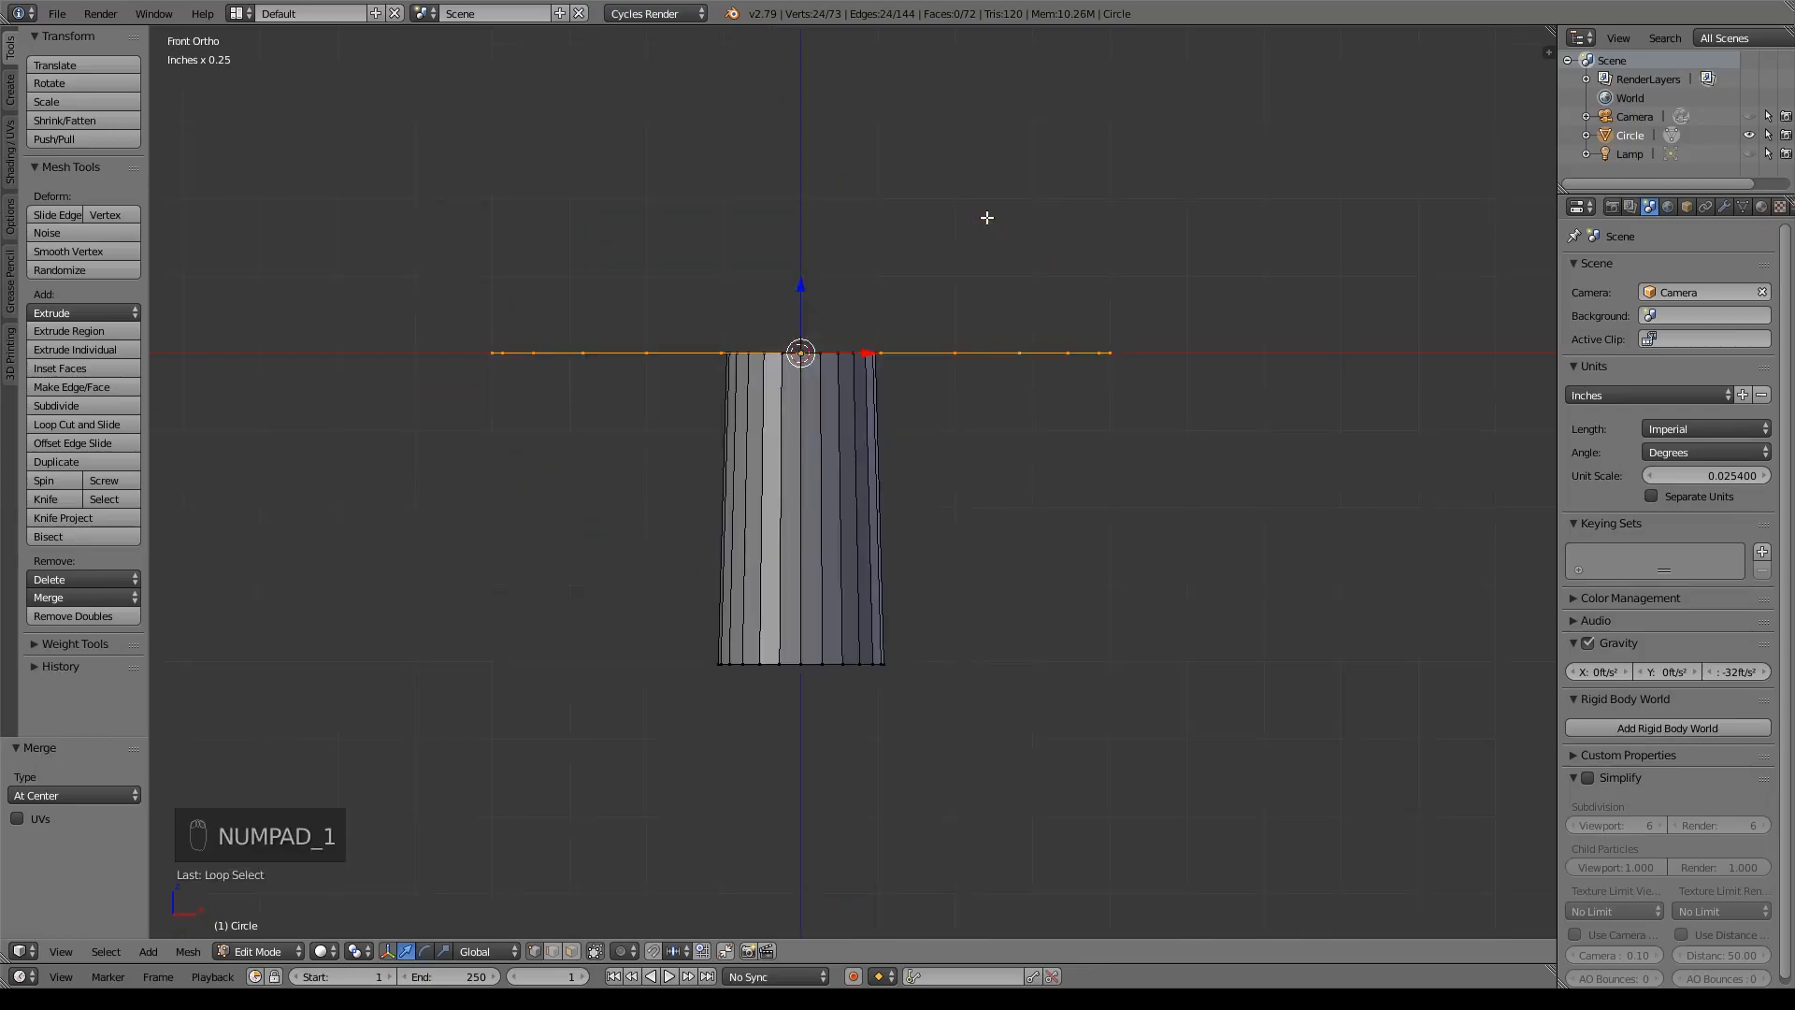
{"action": "middle_click_drag", "start_coordinate": [988, 218], "coordinate": [1040, 550], "text": "shift"}
{"action": "scroll", "coordinate": [1036, 580], "scroll_direction": "down", "scroll_amount": 4}
{"action": "key", "text": "e"}
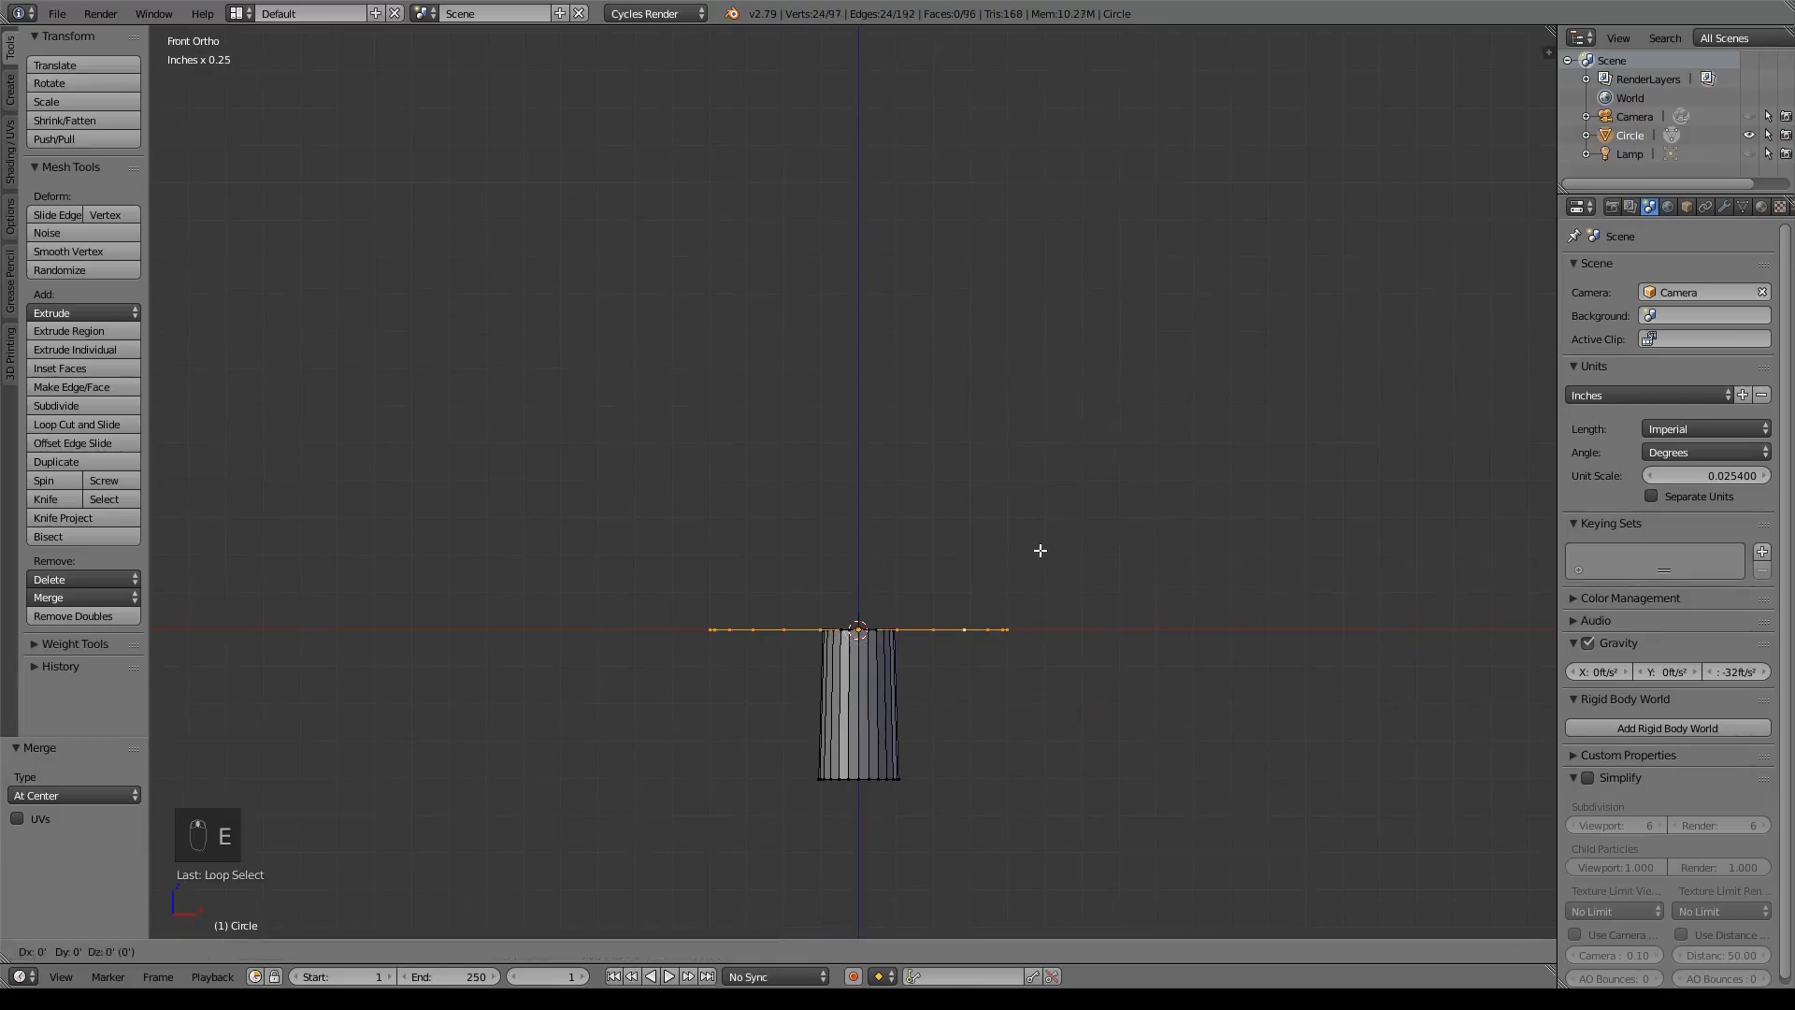
{"action": "left_click_drag", "start_coordinate": [847, 565], "coordinate": [830, 104]}
{"action": "key", "text": "s"}
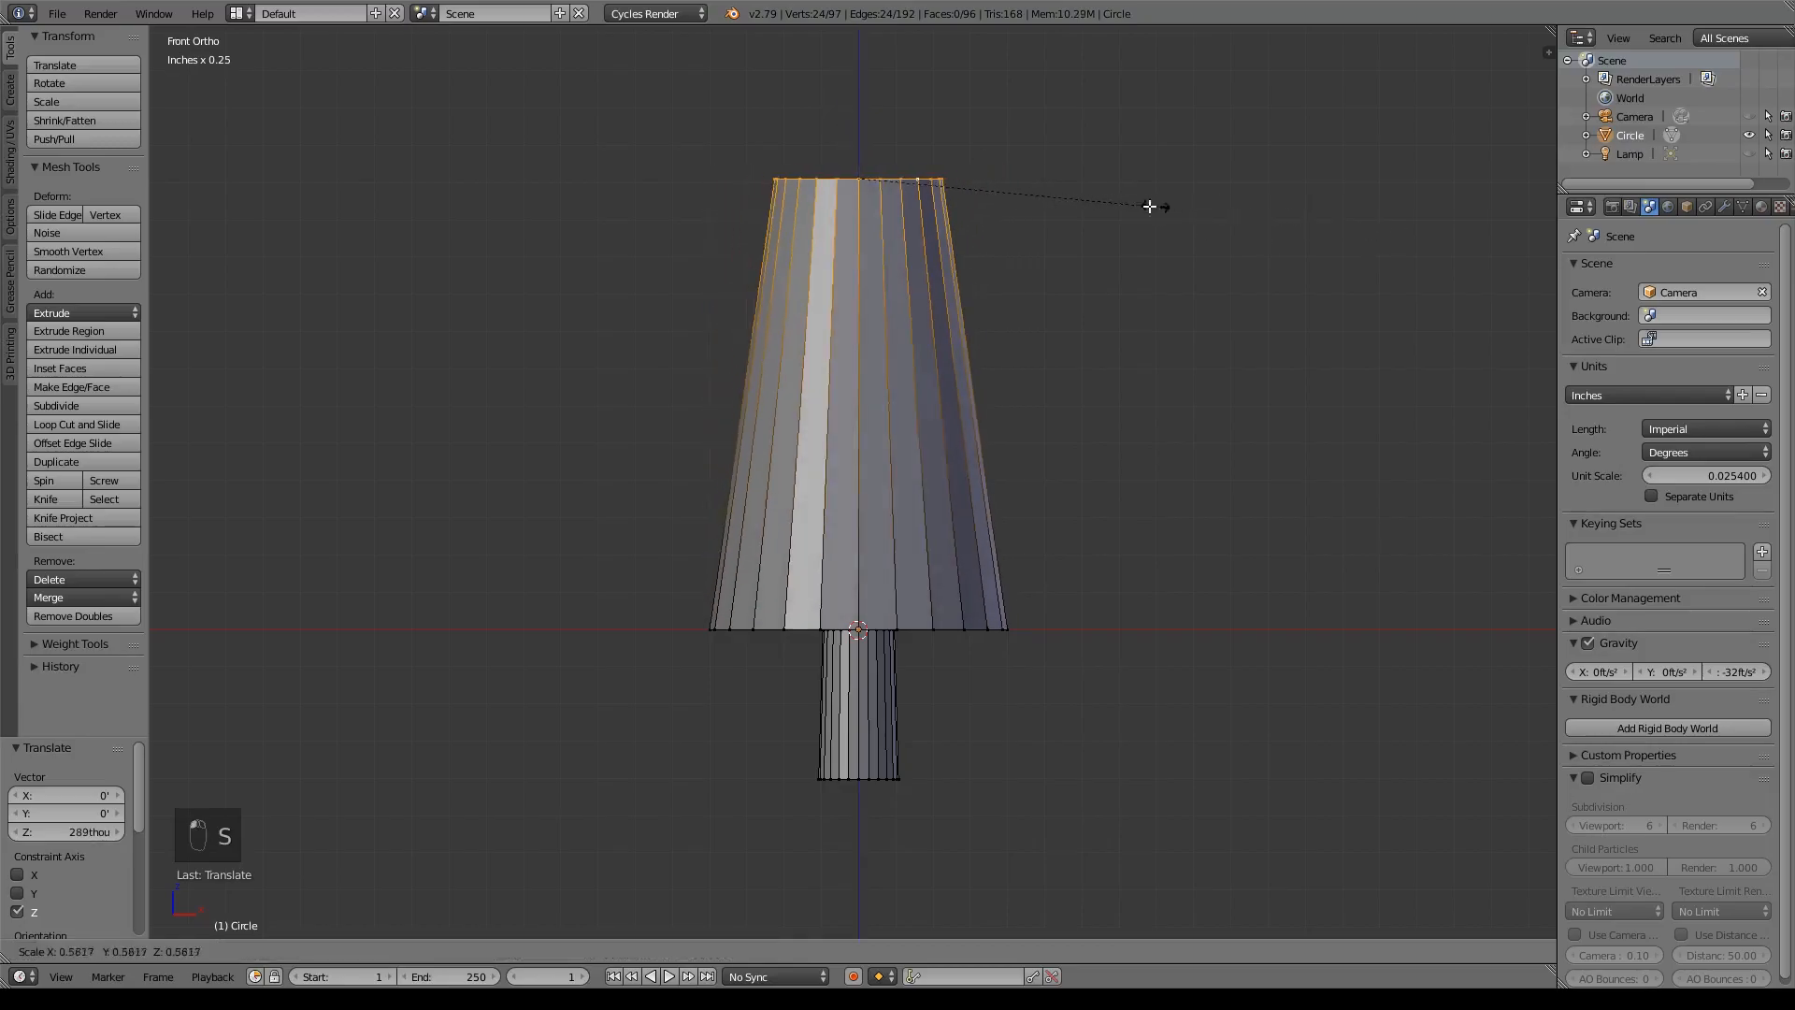
{"action": "left_click", "coordinate": [955, 190]}
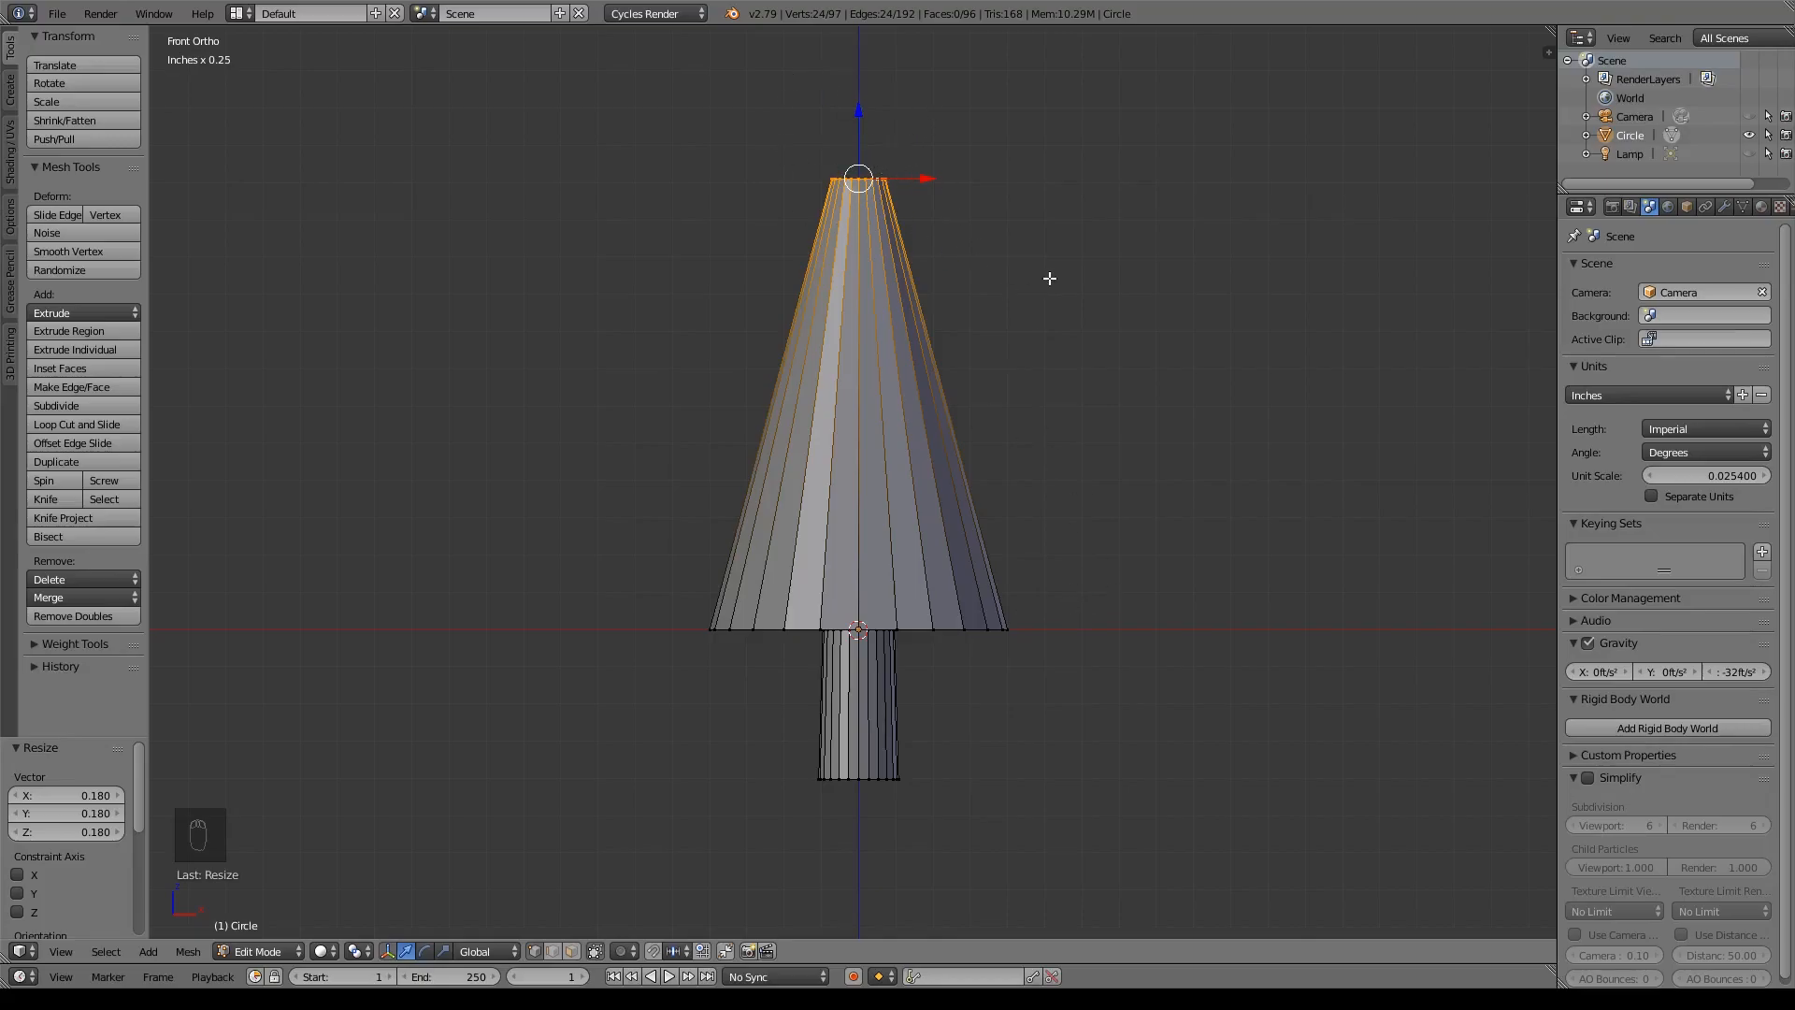
- Add four evenly spaced horizontal loop cuts around the cone without sliding them
{"action": "key", "text": "ctrl+r"}
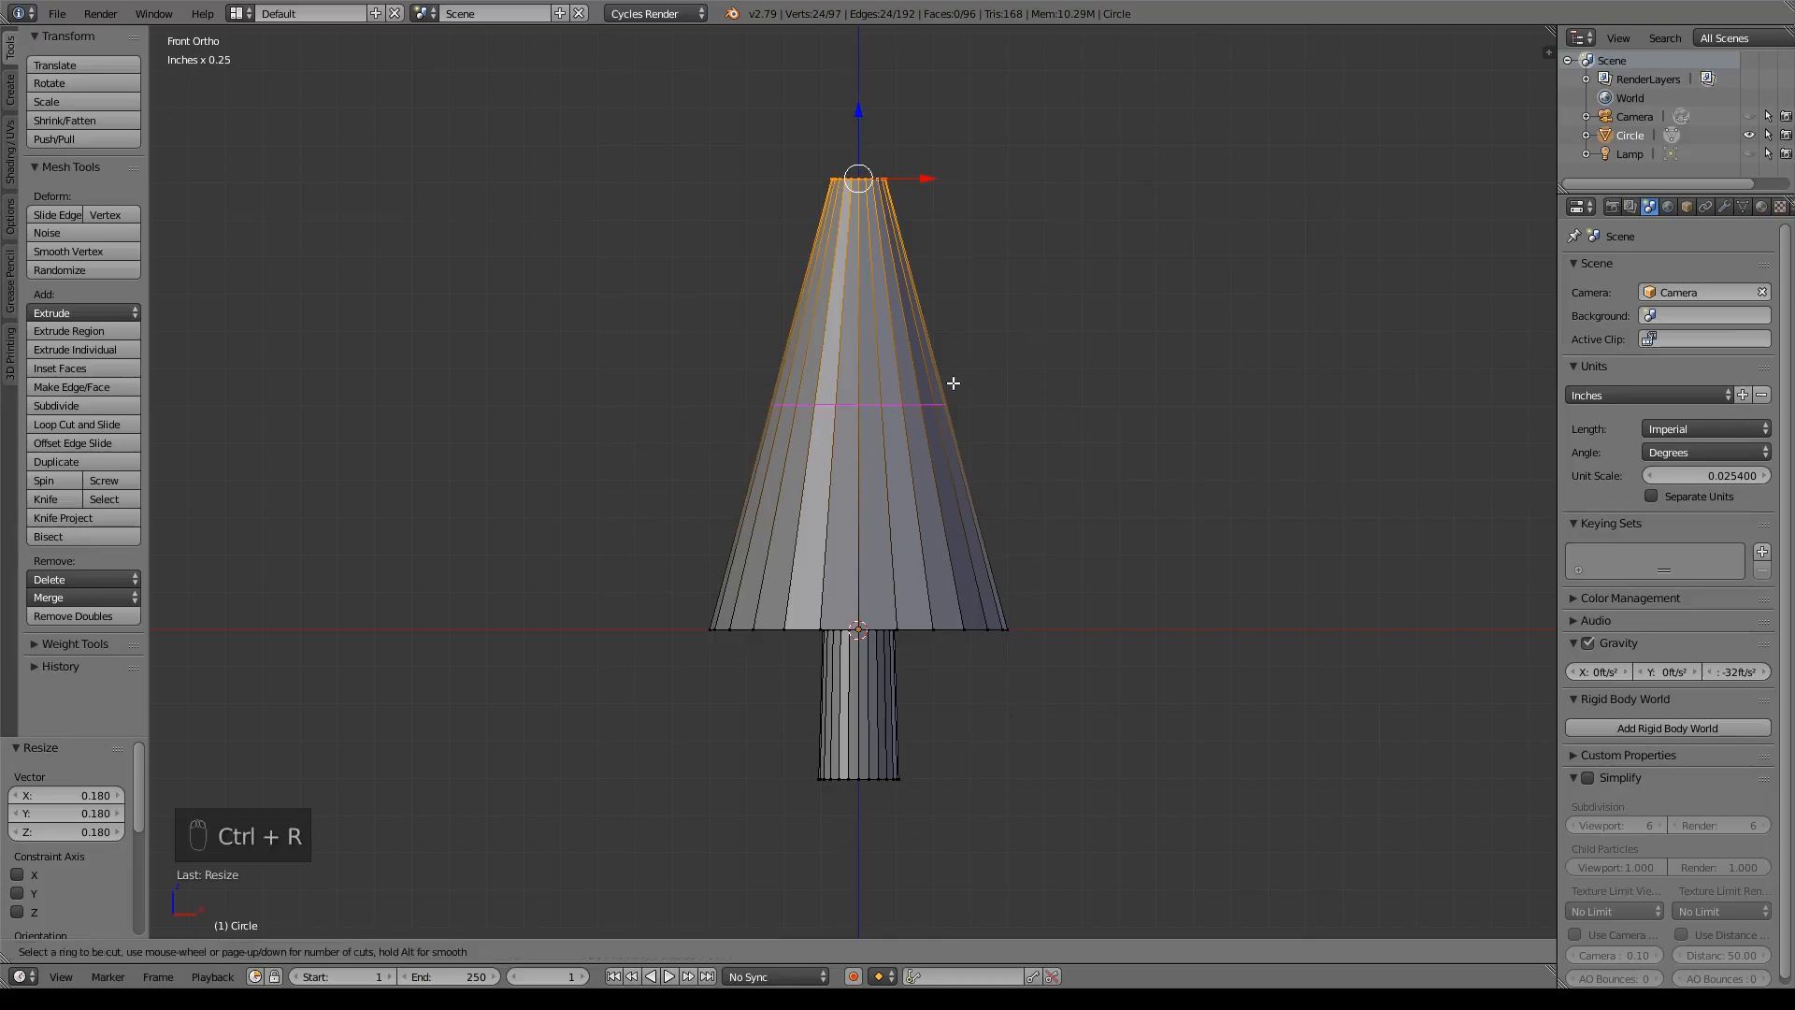
{"action": "scroll", "coordinate": [936, 392], "scroll_direction": "up", "scroll_amount": 1}
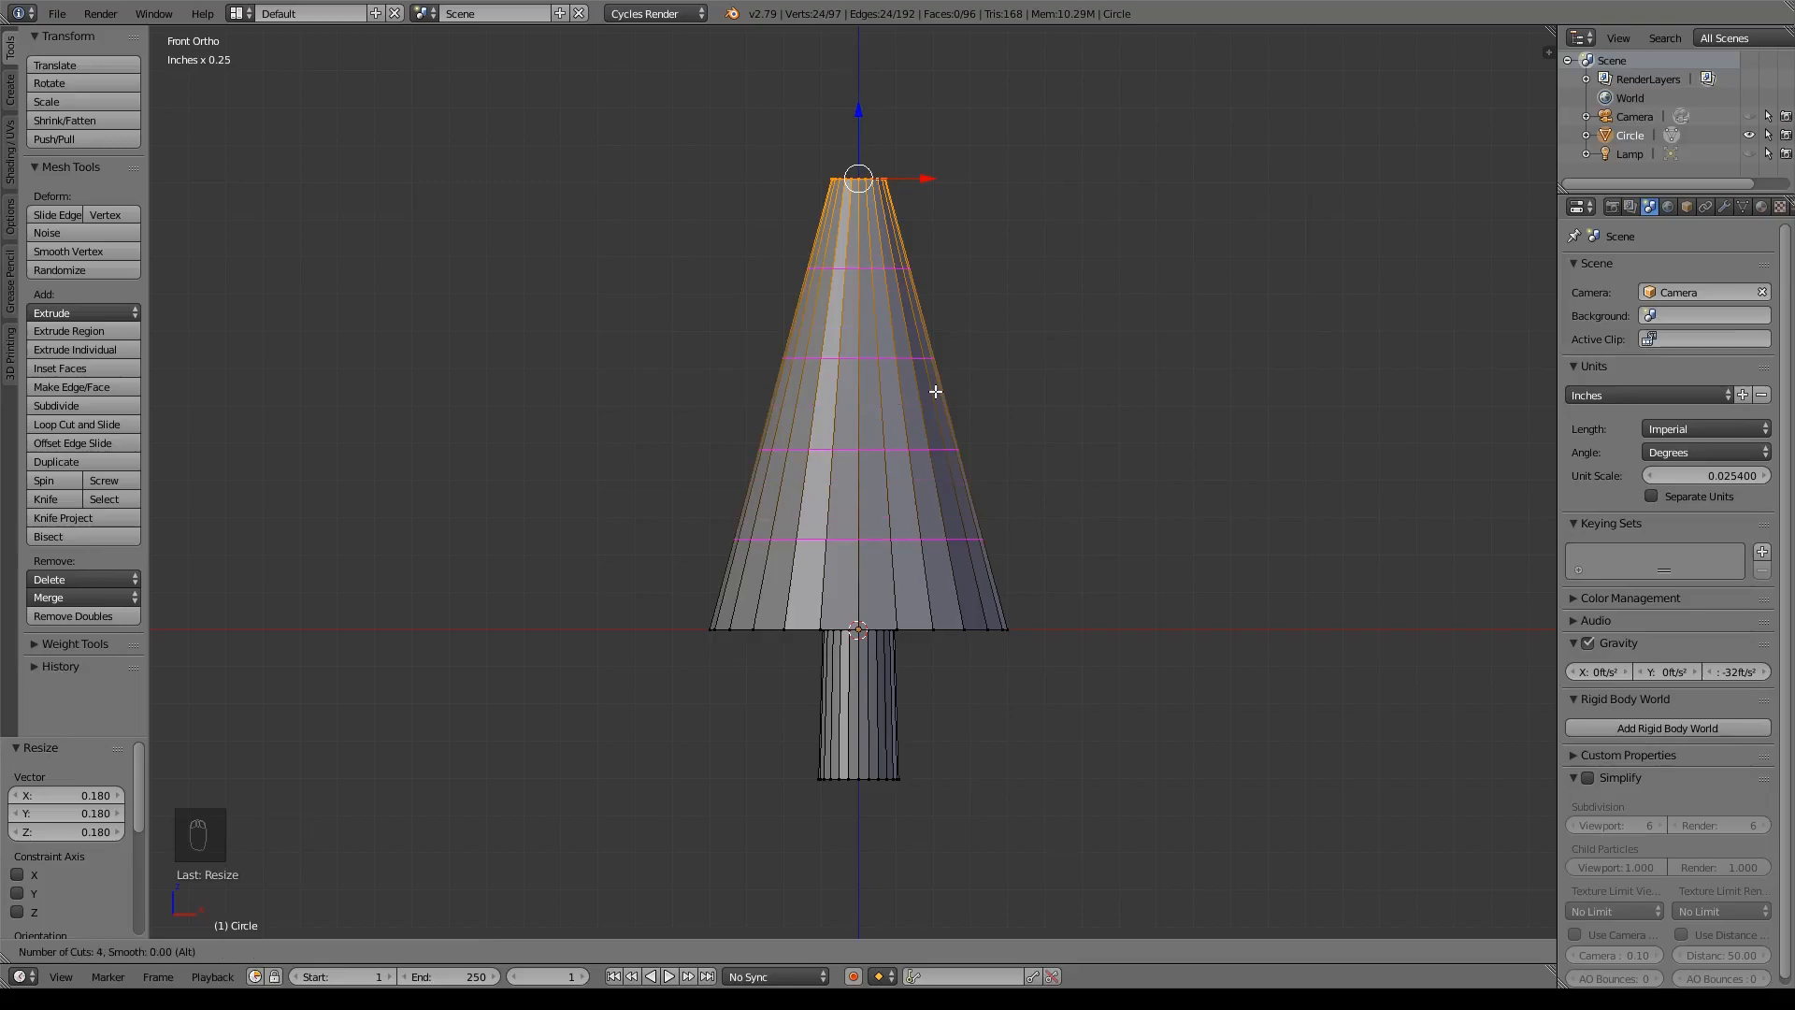
{"action": "left_click", "coordinate": [936, 392]}
{"action": "right_click", "coordinate": [936, 392]}
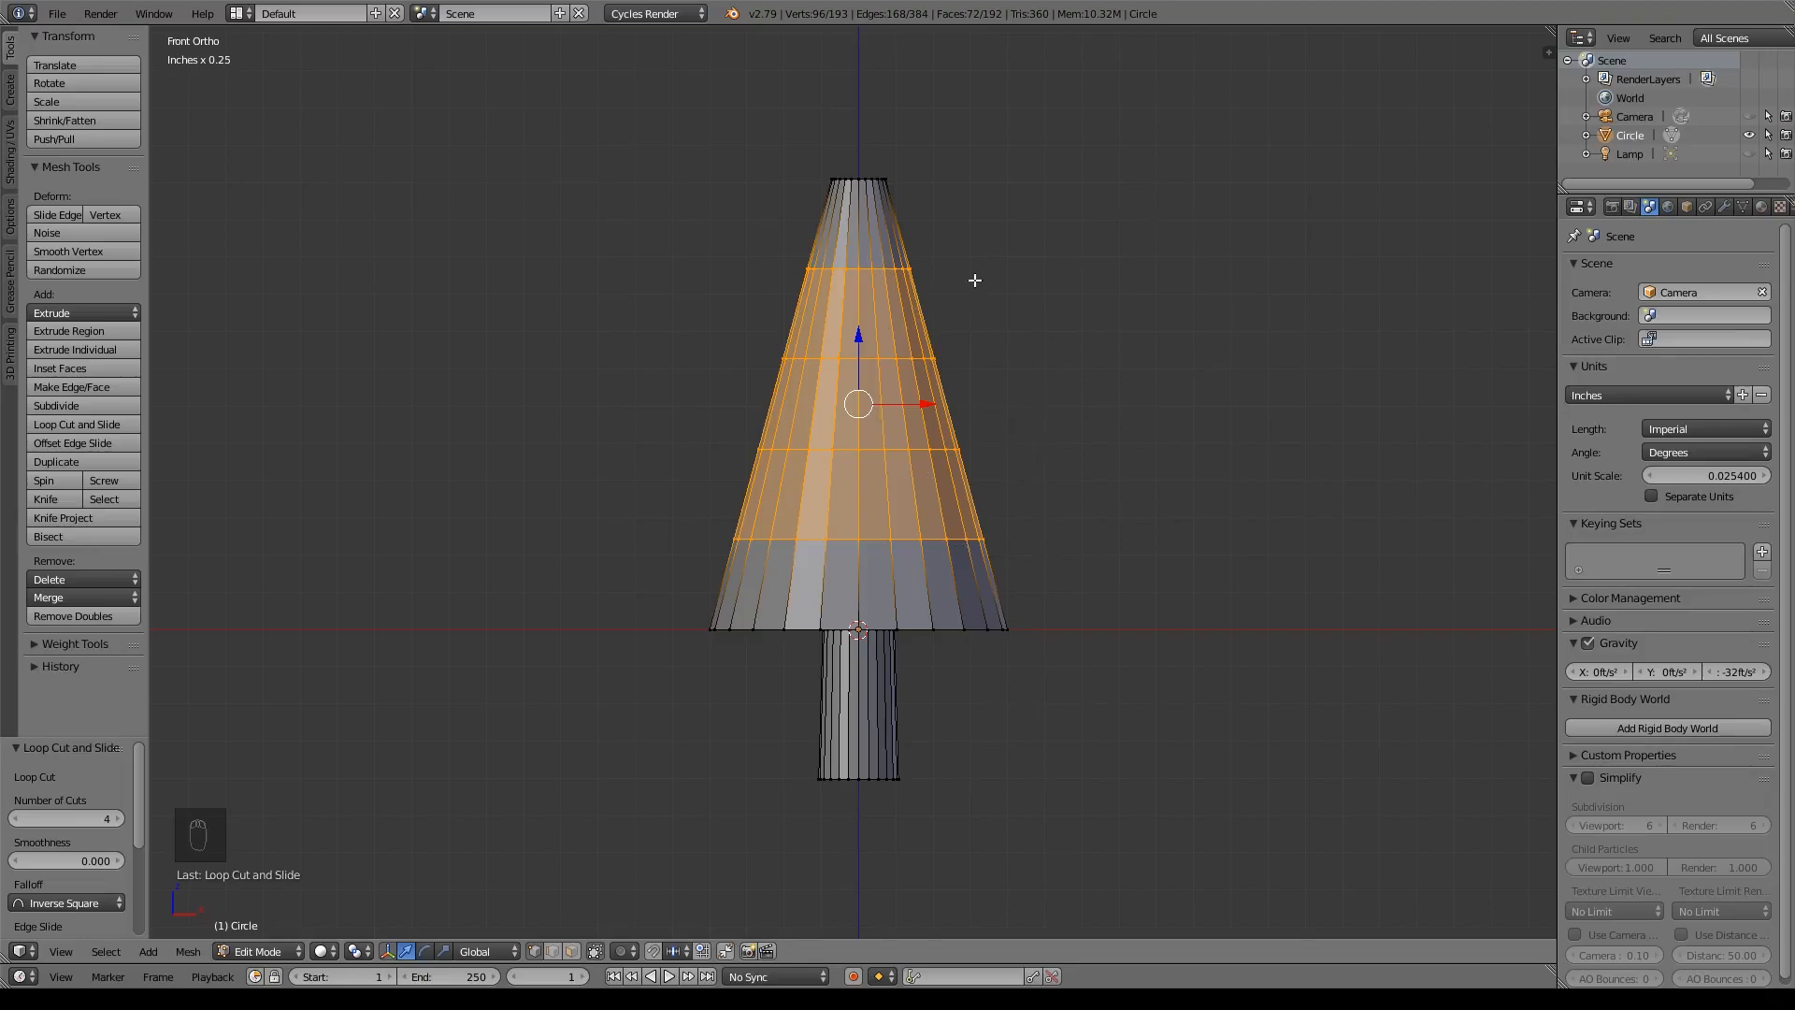
- Add a single loop cut in the cone's top section and slide it down to just above the uppermost existing cut
{"action": "key", "text": "ctrl+r"}
{"action": "left_click", "coordinate": [894, 190]}
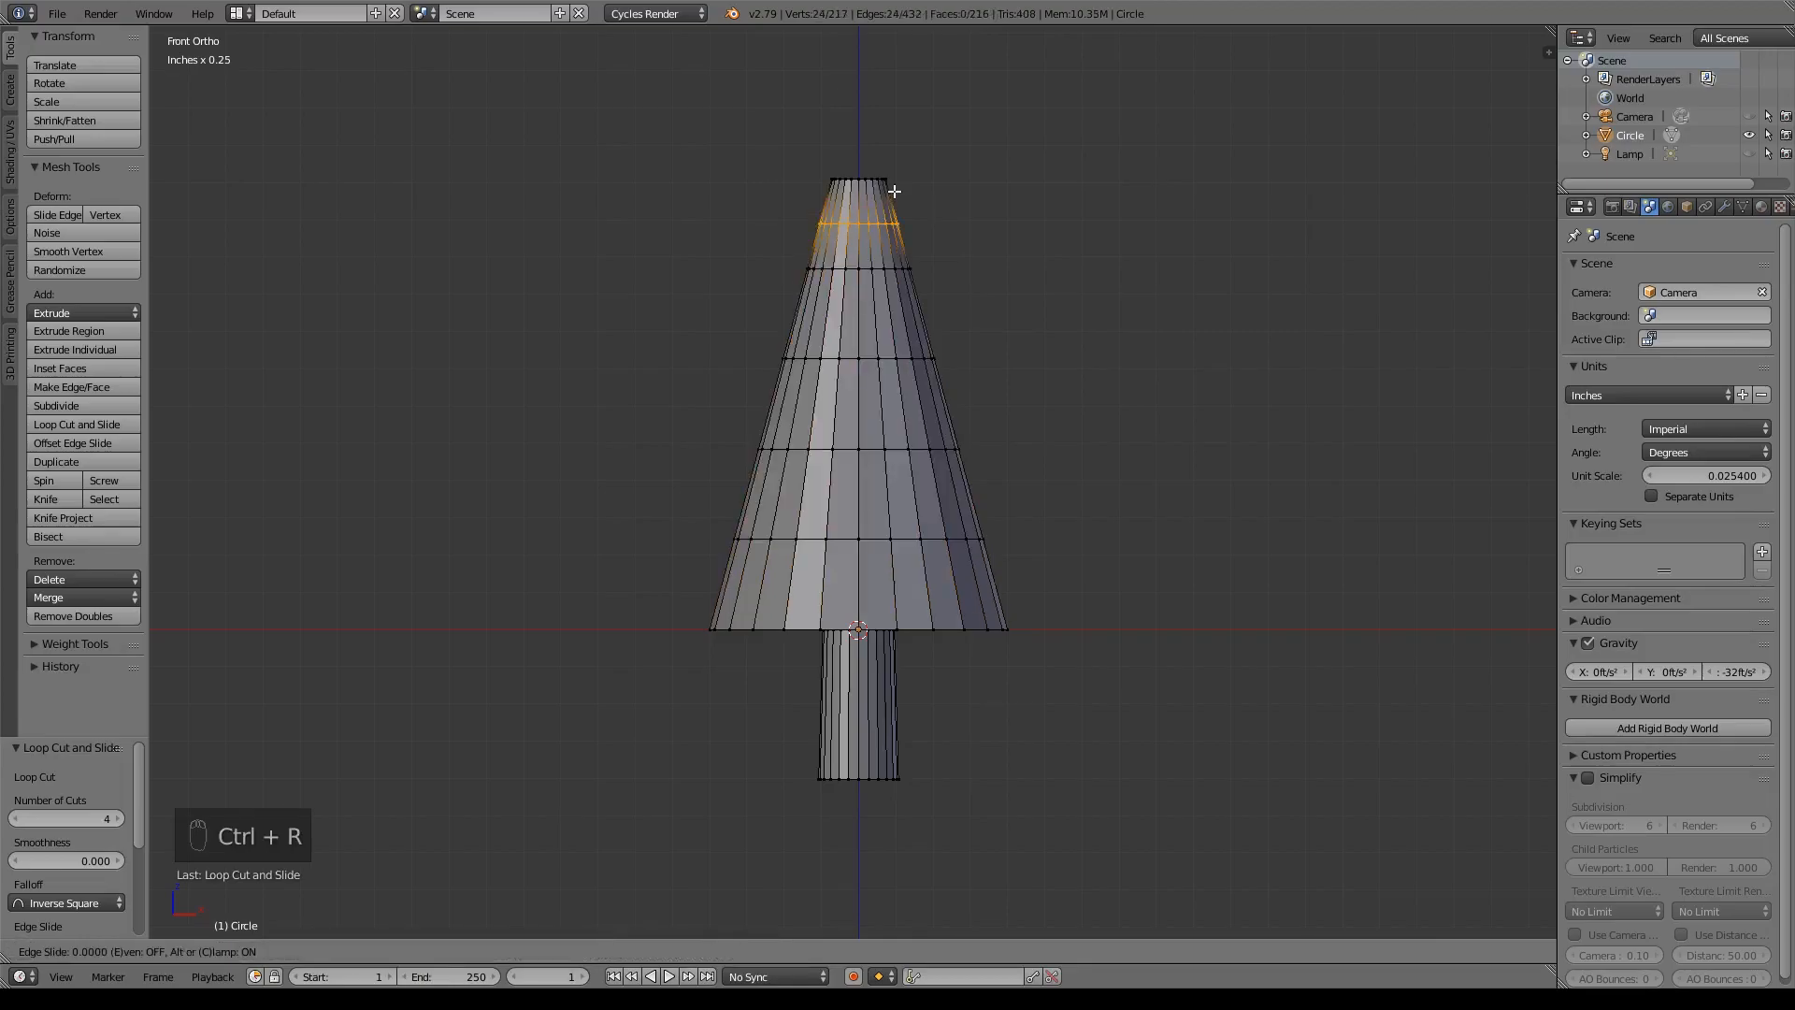
{"action": "left_click", "coordinate": [911, 241]}
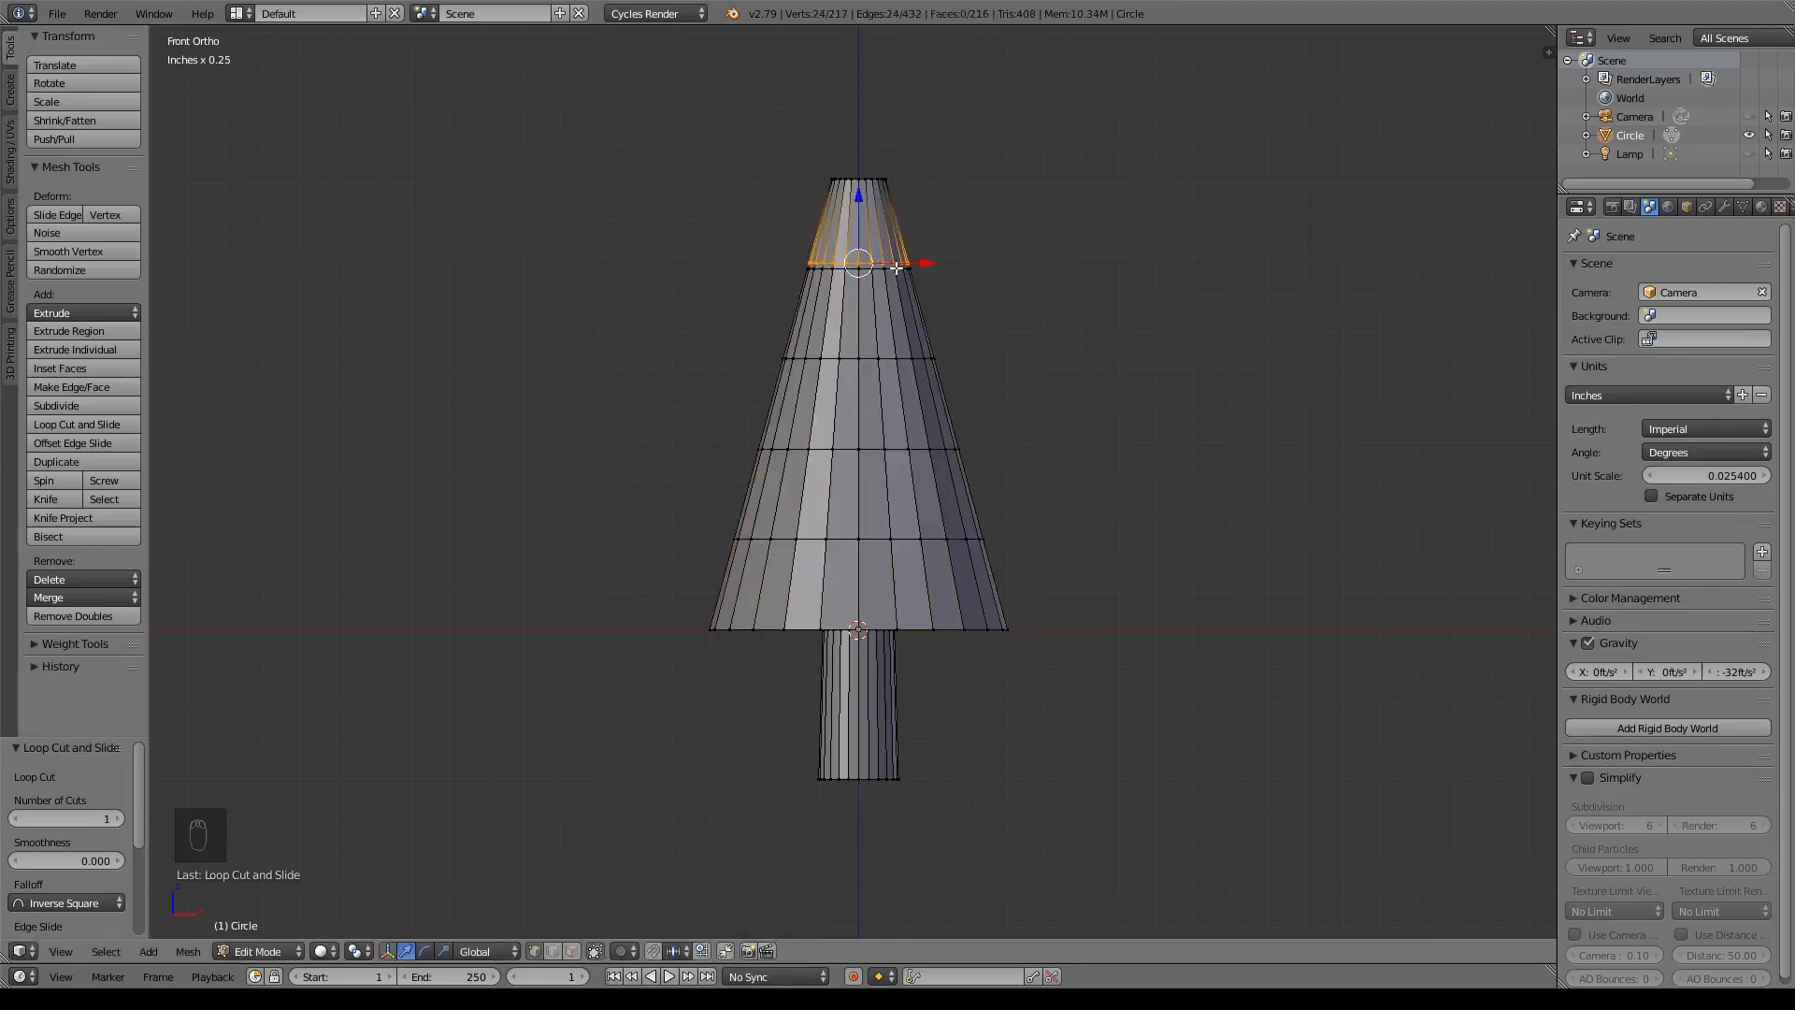
- Scale the top section's new edge loop to about 1.425 and lower it about 44 thou along Z to the cut below
{"action": "key", "text": "s"}
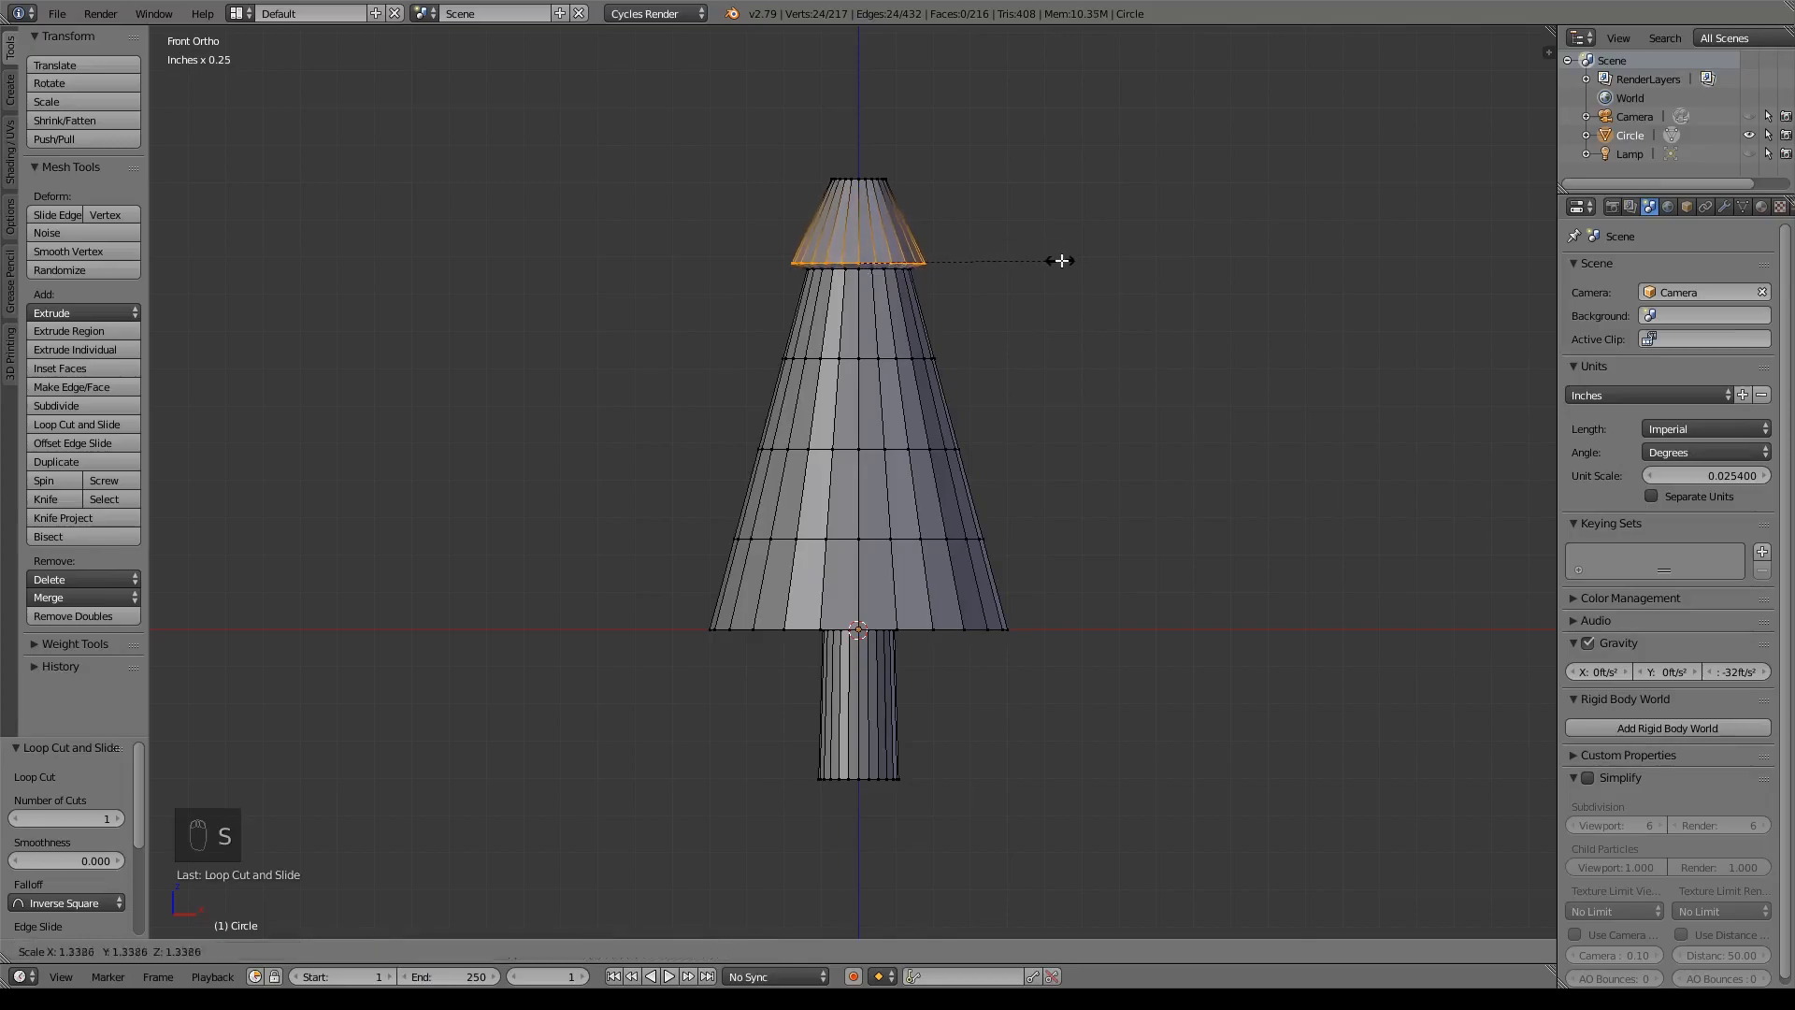
{"action": "left_click", "coordinate": [1070, 264]}
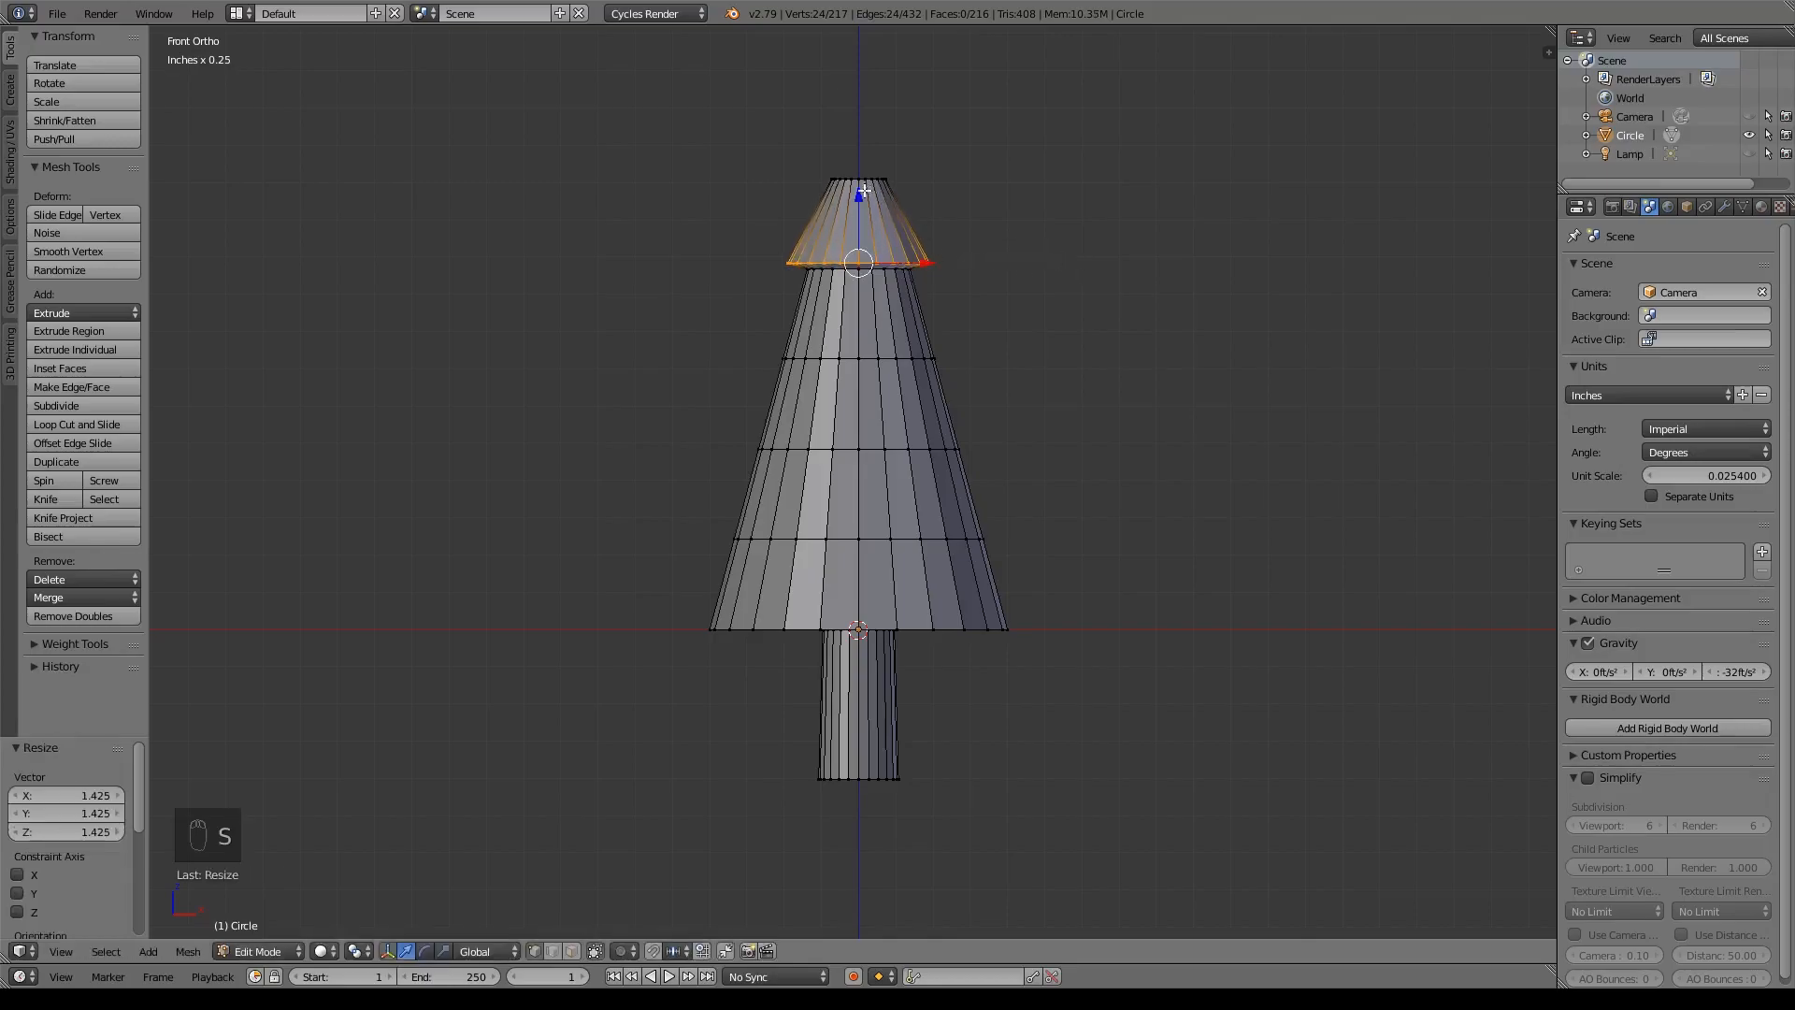
{"action": "key", "text": "g"}
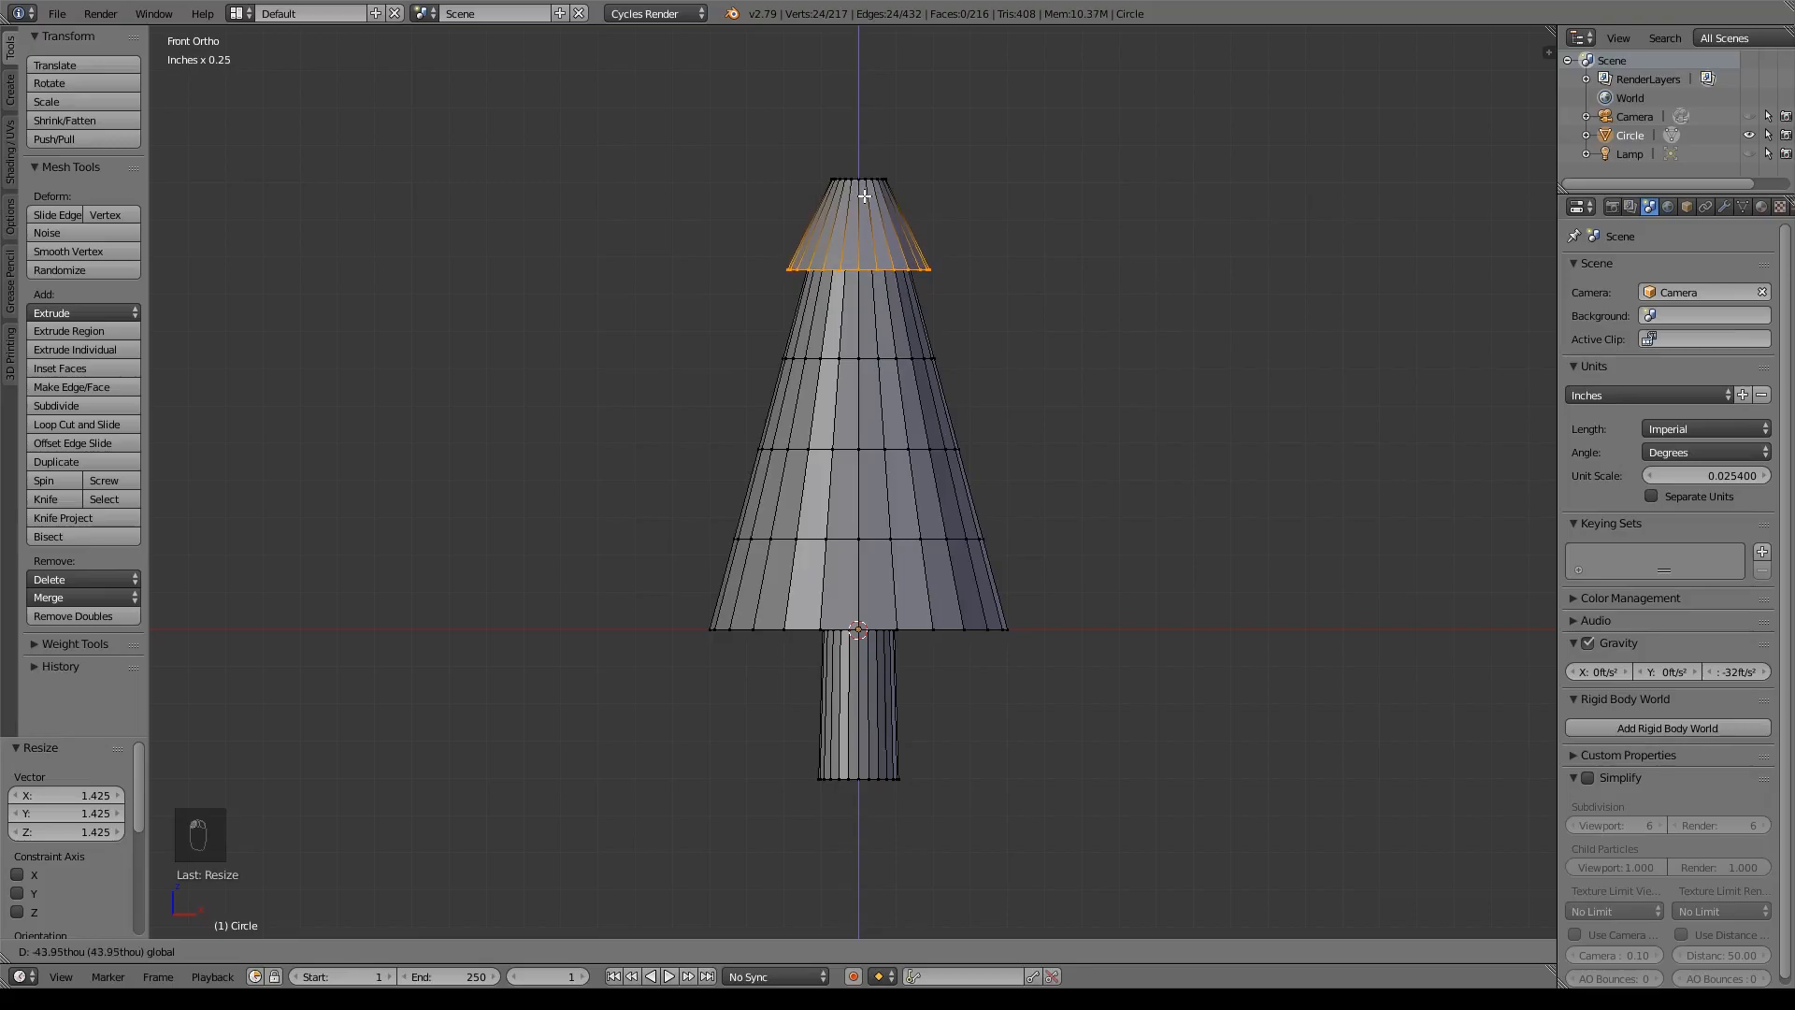
{"action": "left_click", "coordinate": [865, 195]}
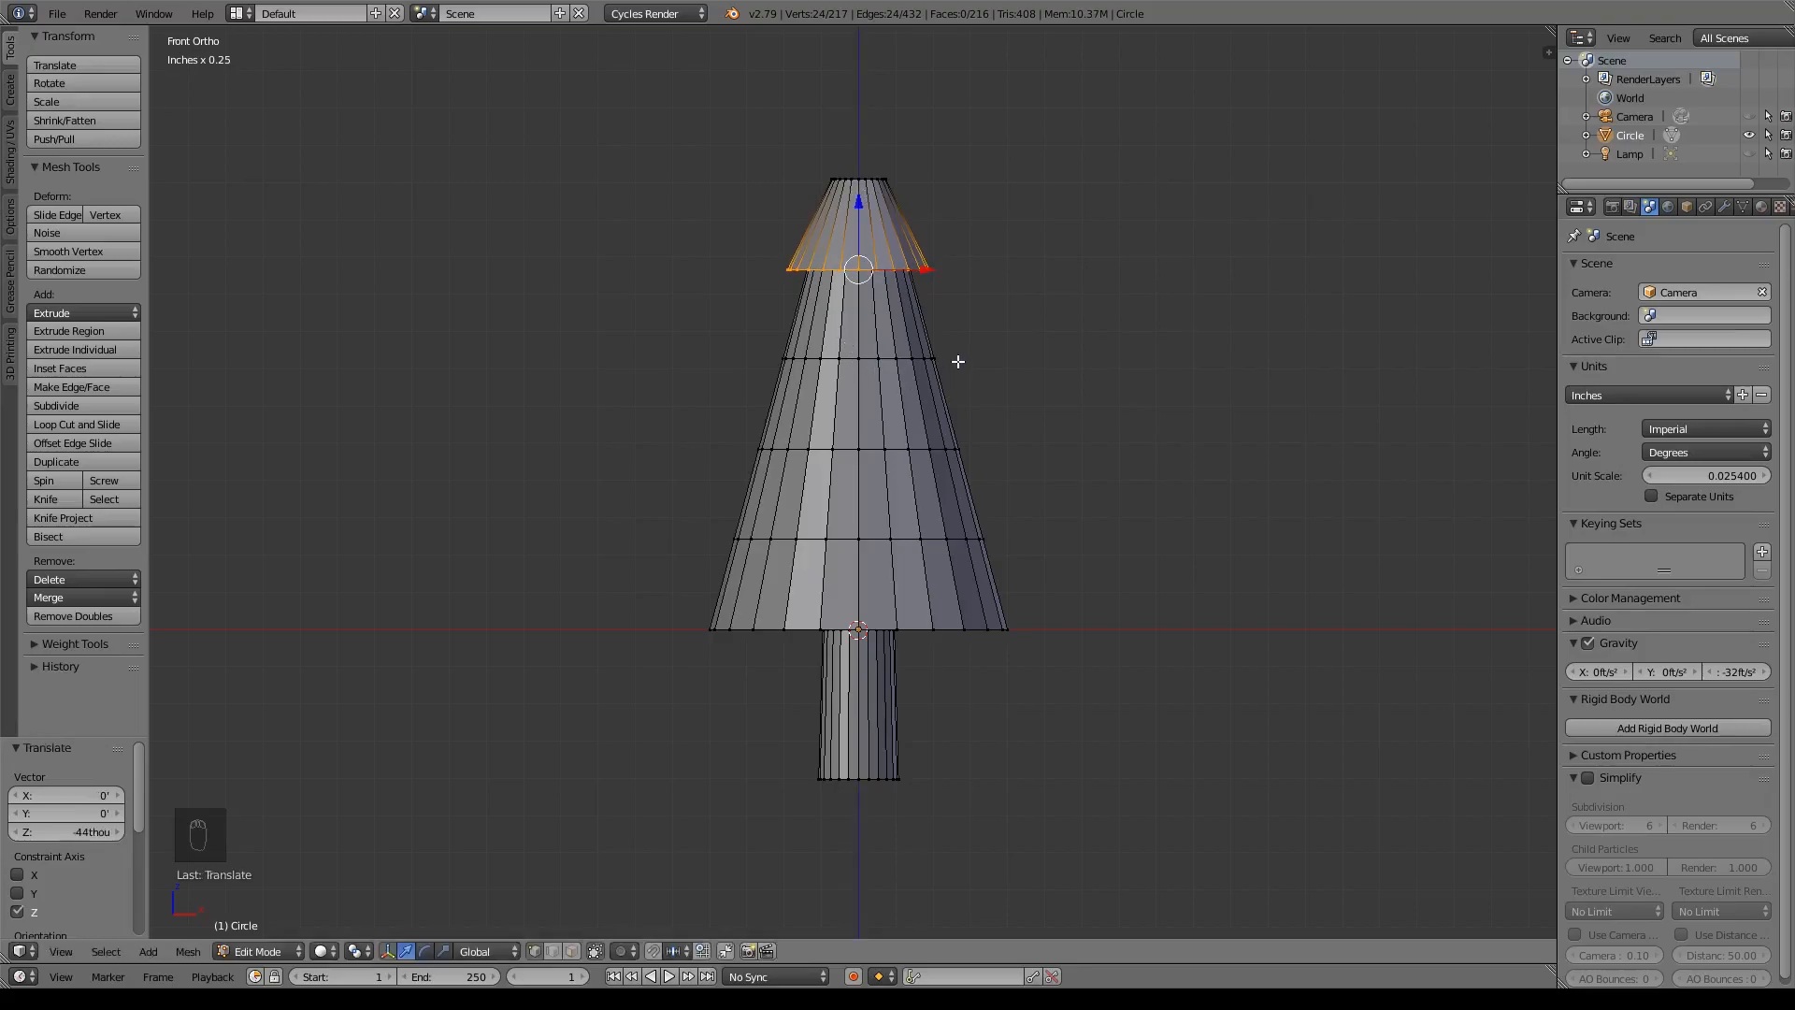
- Add a loop cut in the second section, slide it down to the cut below, and scale it to about 1.556
{"action": "key", "text": "ctrl+r"}
{"action": "left_click", "coordinate": [887, 314]}
{"action": "right_click", "coordinate": [898, 359]}
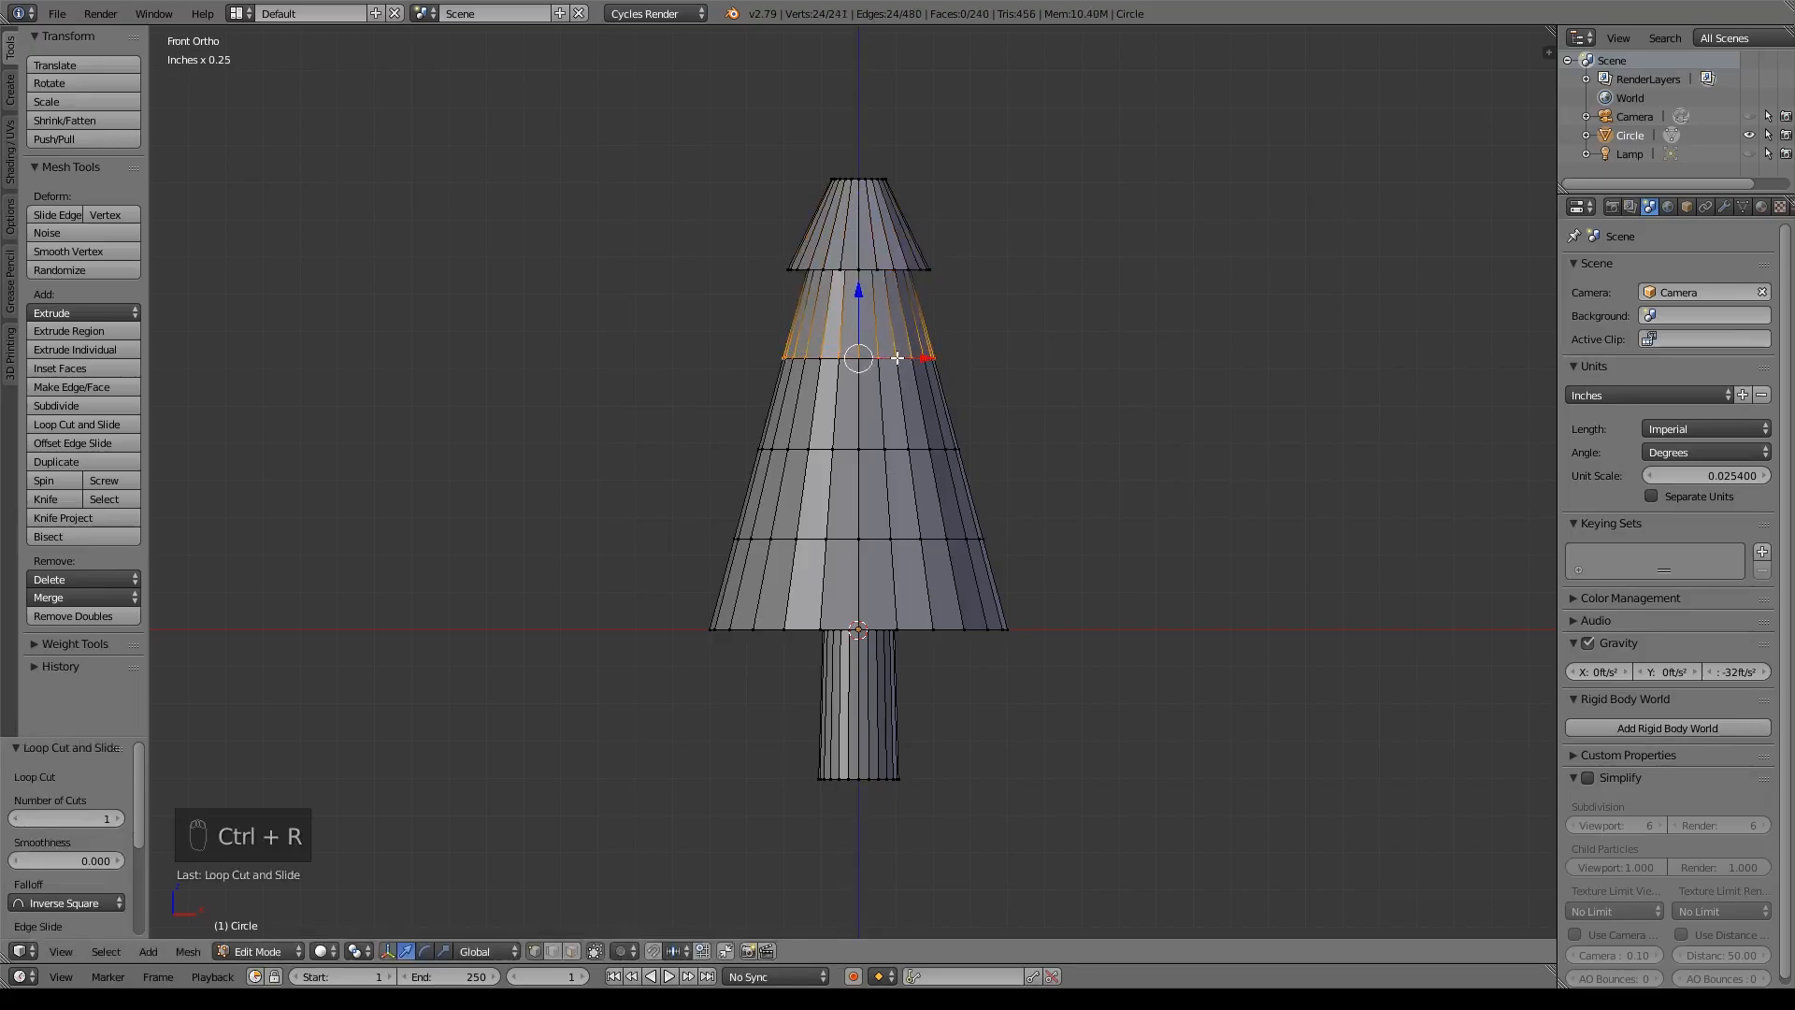
{"action": "key", "text": "s"}
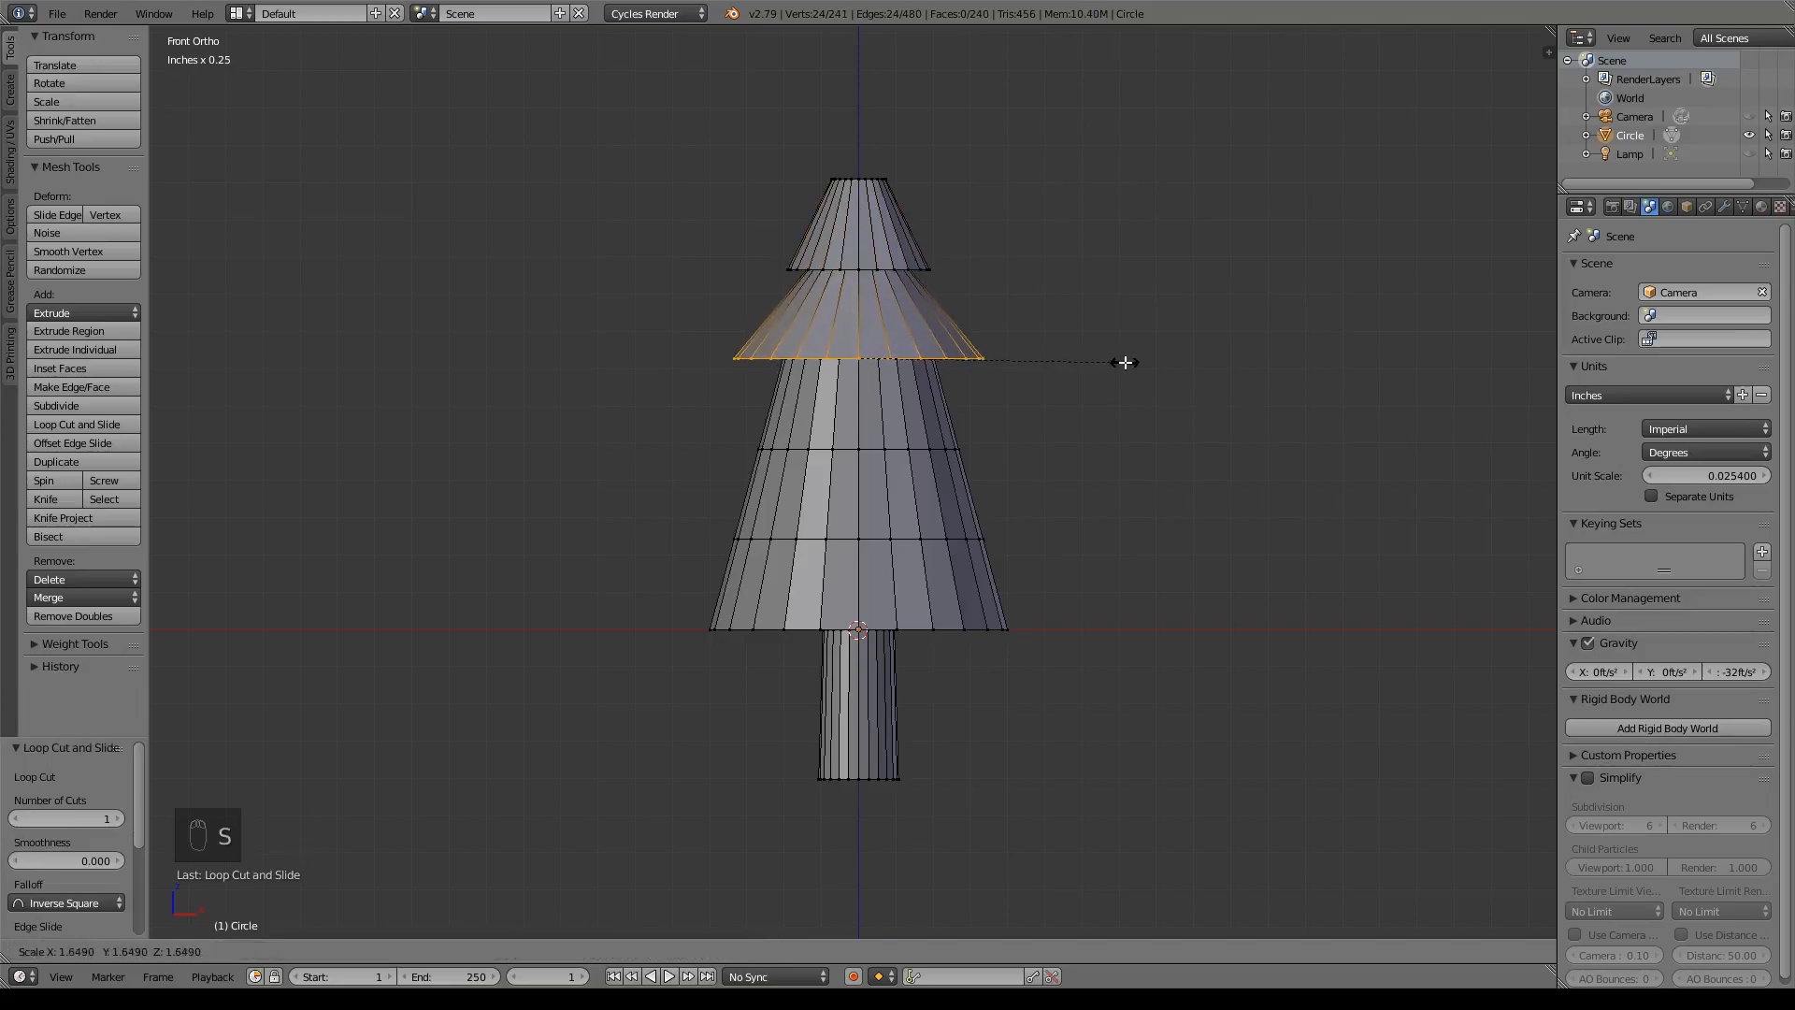
{"action": "left_click", "coordinate": [1110, 357]}
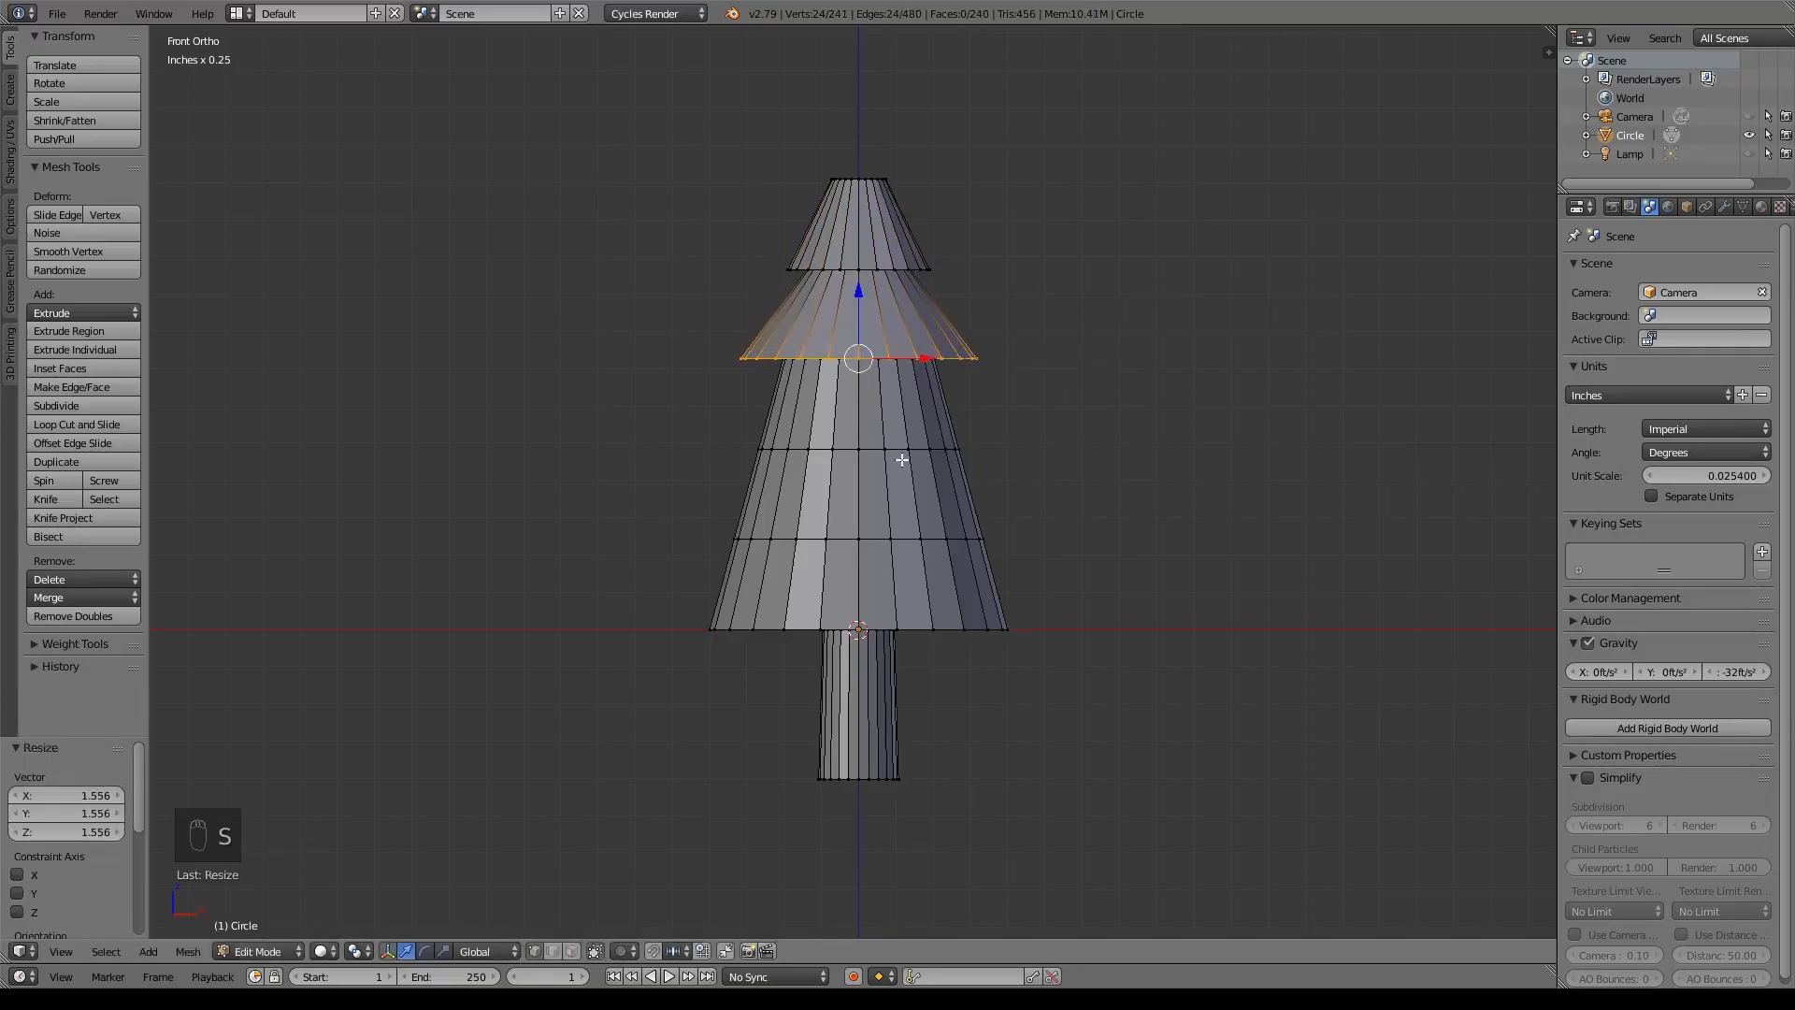
- Add a loop cut at the bottom of the third section from the top and scale it to about 1.536
{"action": "key", "text": "ctrl+r"}
{"action": "left_click", "coordinate": [897, 416]}
{"action": "left_click", "coordinate": [896, 454]}
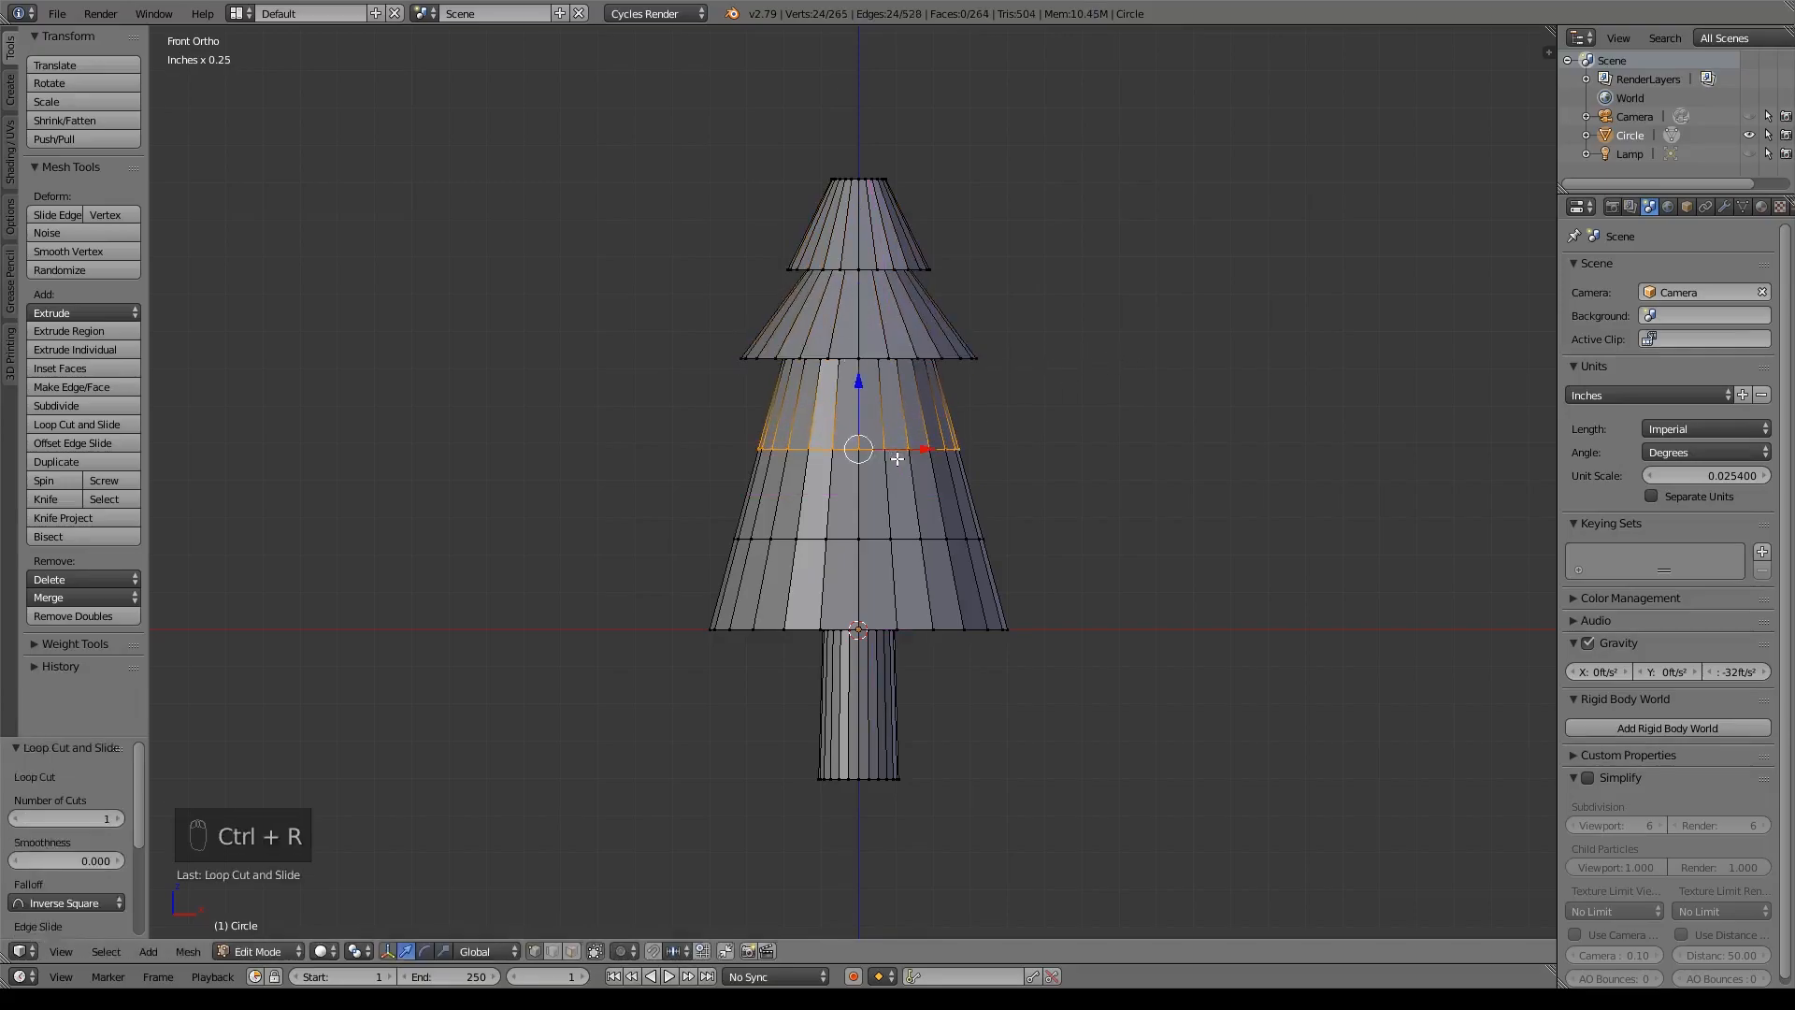
{"action": "key", "text": "s"}
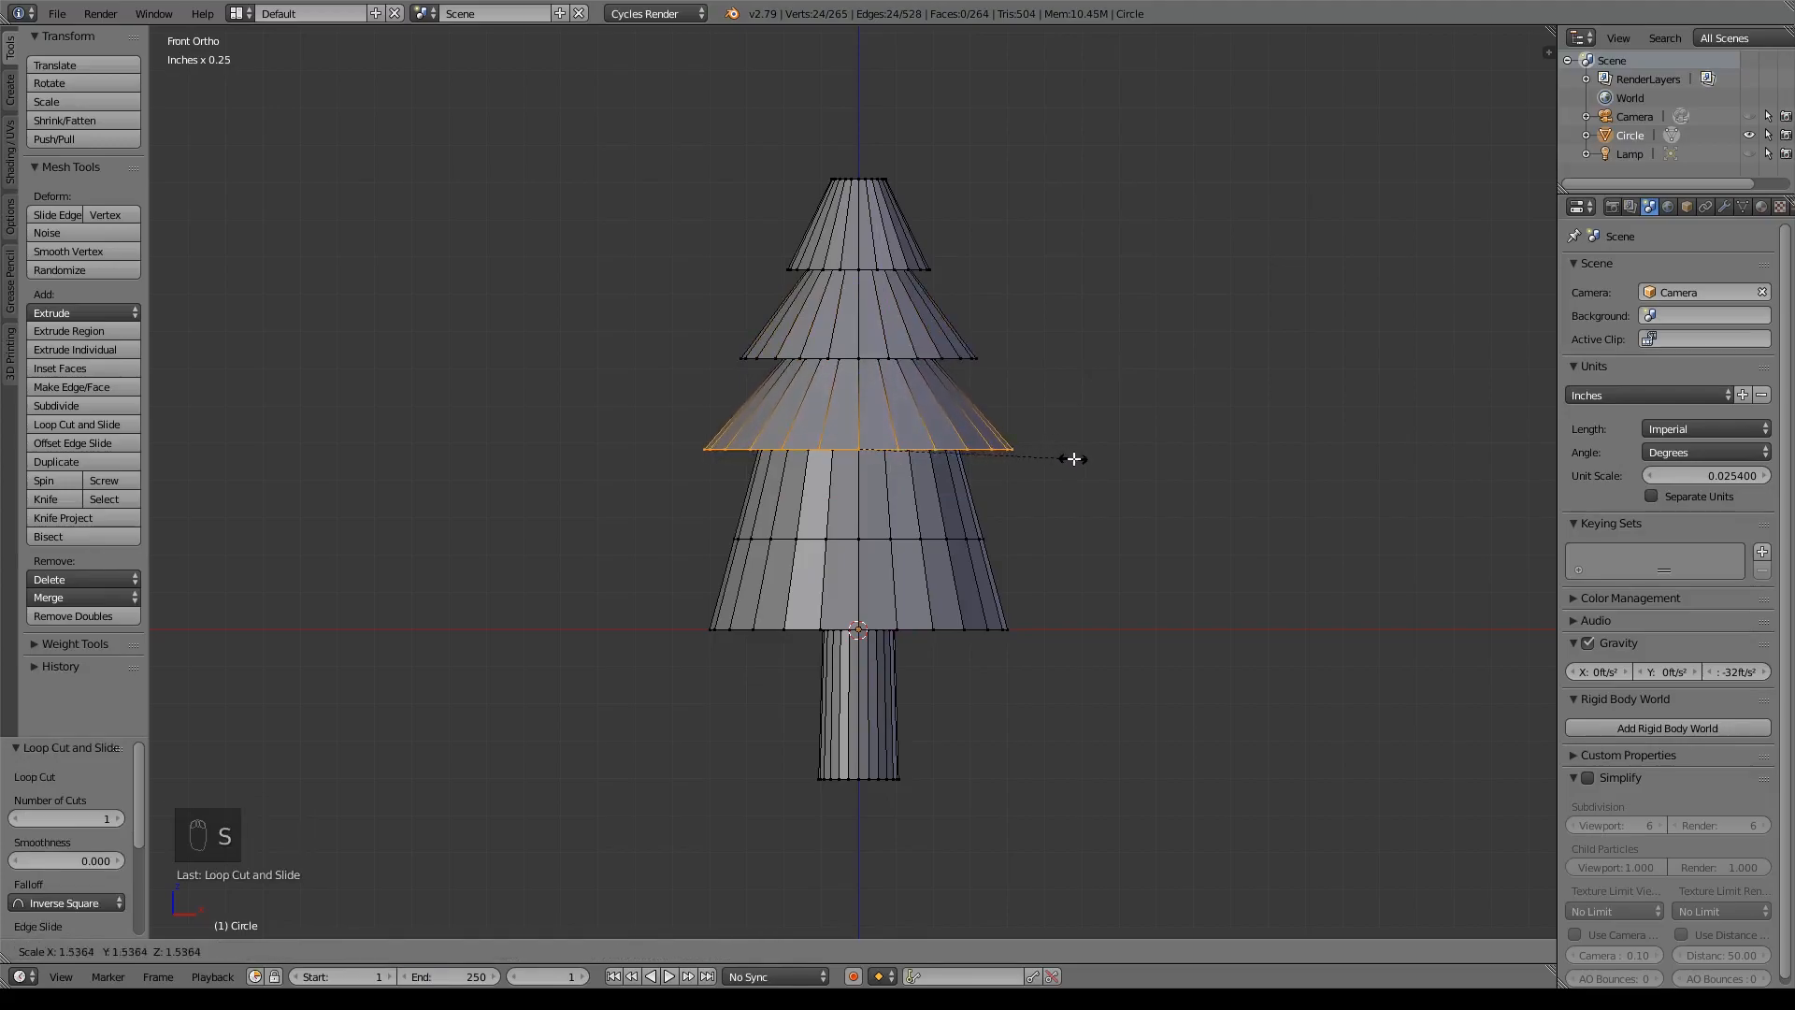
{"action": "left_click", "coordinate": [1072, 458]}
- Add a loop cut at the bottom of the fourth section and scale it outward to flare wider than the third tier
{"action": "key", "text": "ctrl+r"}
{"action": "left_click", "coordinate": [924, 505]}
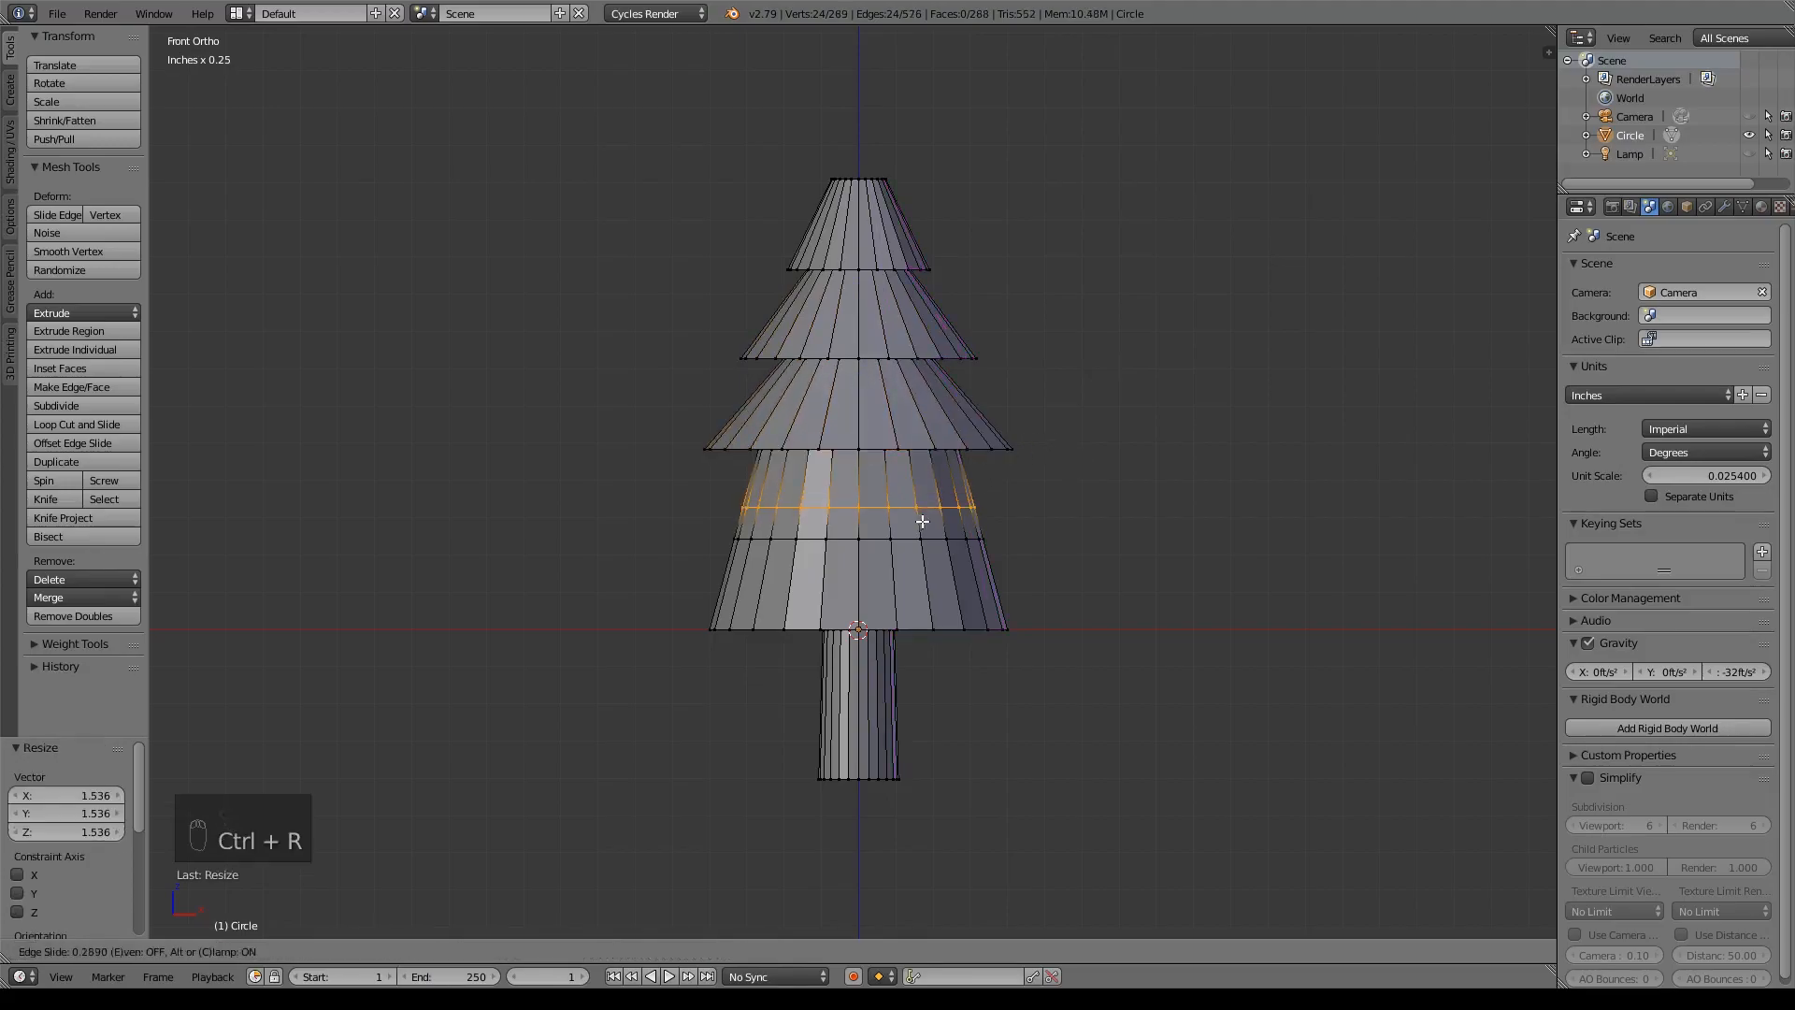
{"action": "left_click", "coordinate": [934, 556]}
{"action": "key", "text": "s"}
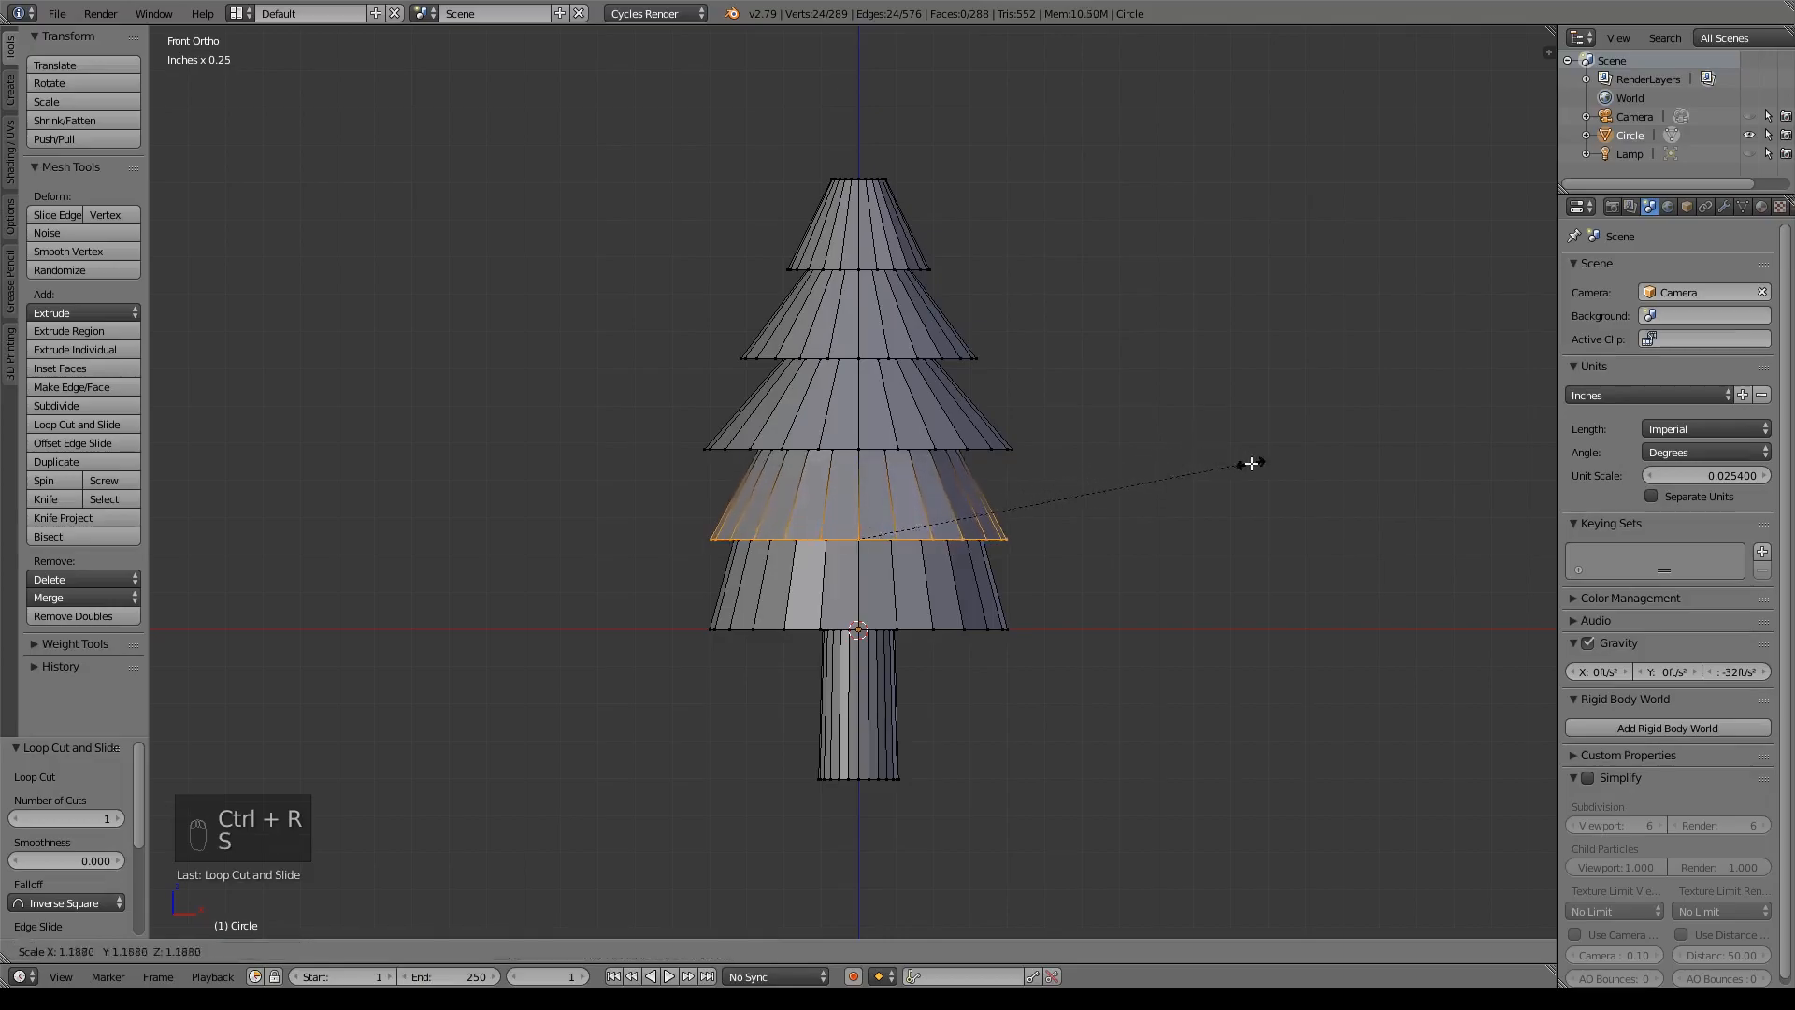
{"action": "left_click", "coordinate": [1368, 503]}
{"action": "key", "text": "ctrl+r"}
{"action": "left_click", "coordinate": [978, 598]}
{"action": "left_click", "coordinate": [1012, 639]}
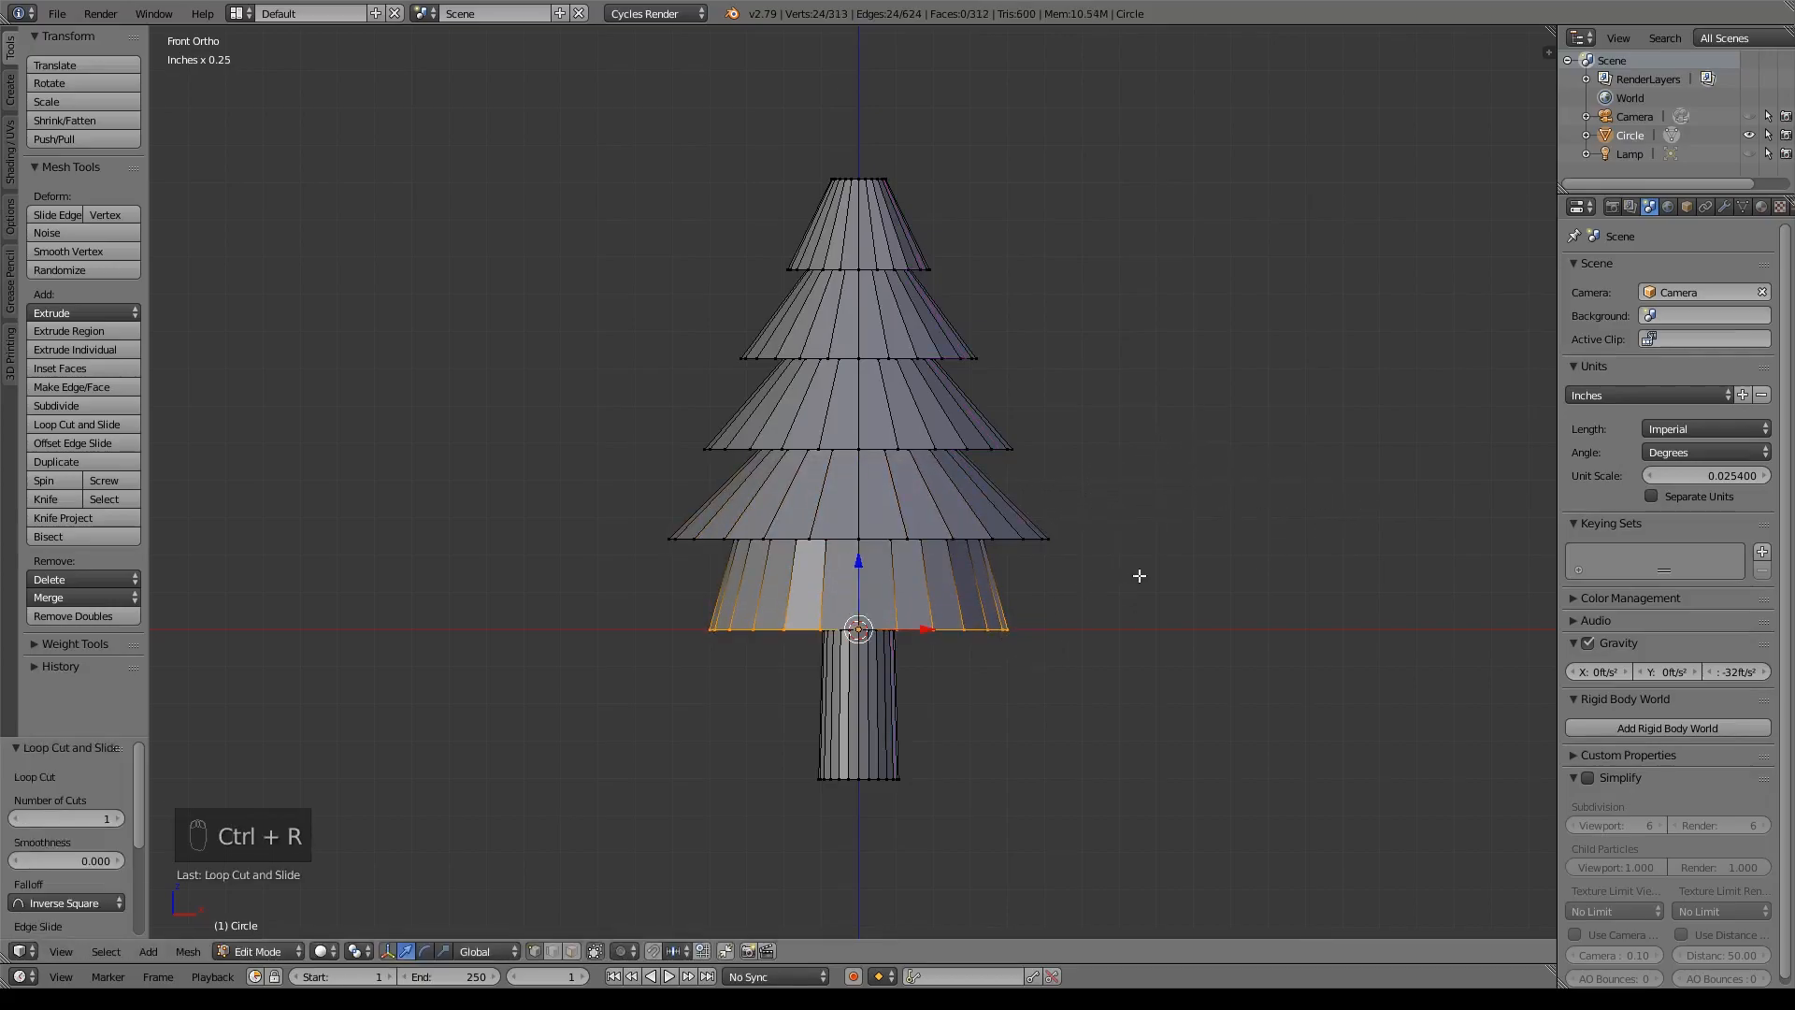
{"action": "key", "text": "s"}
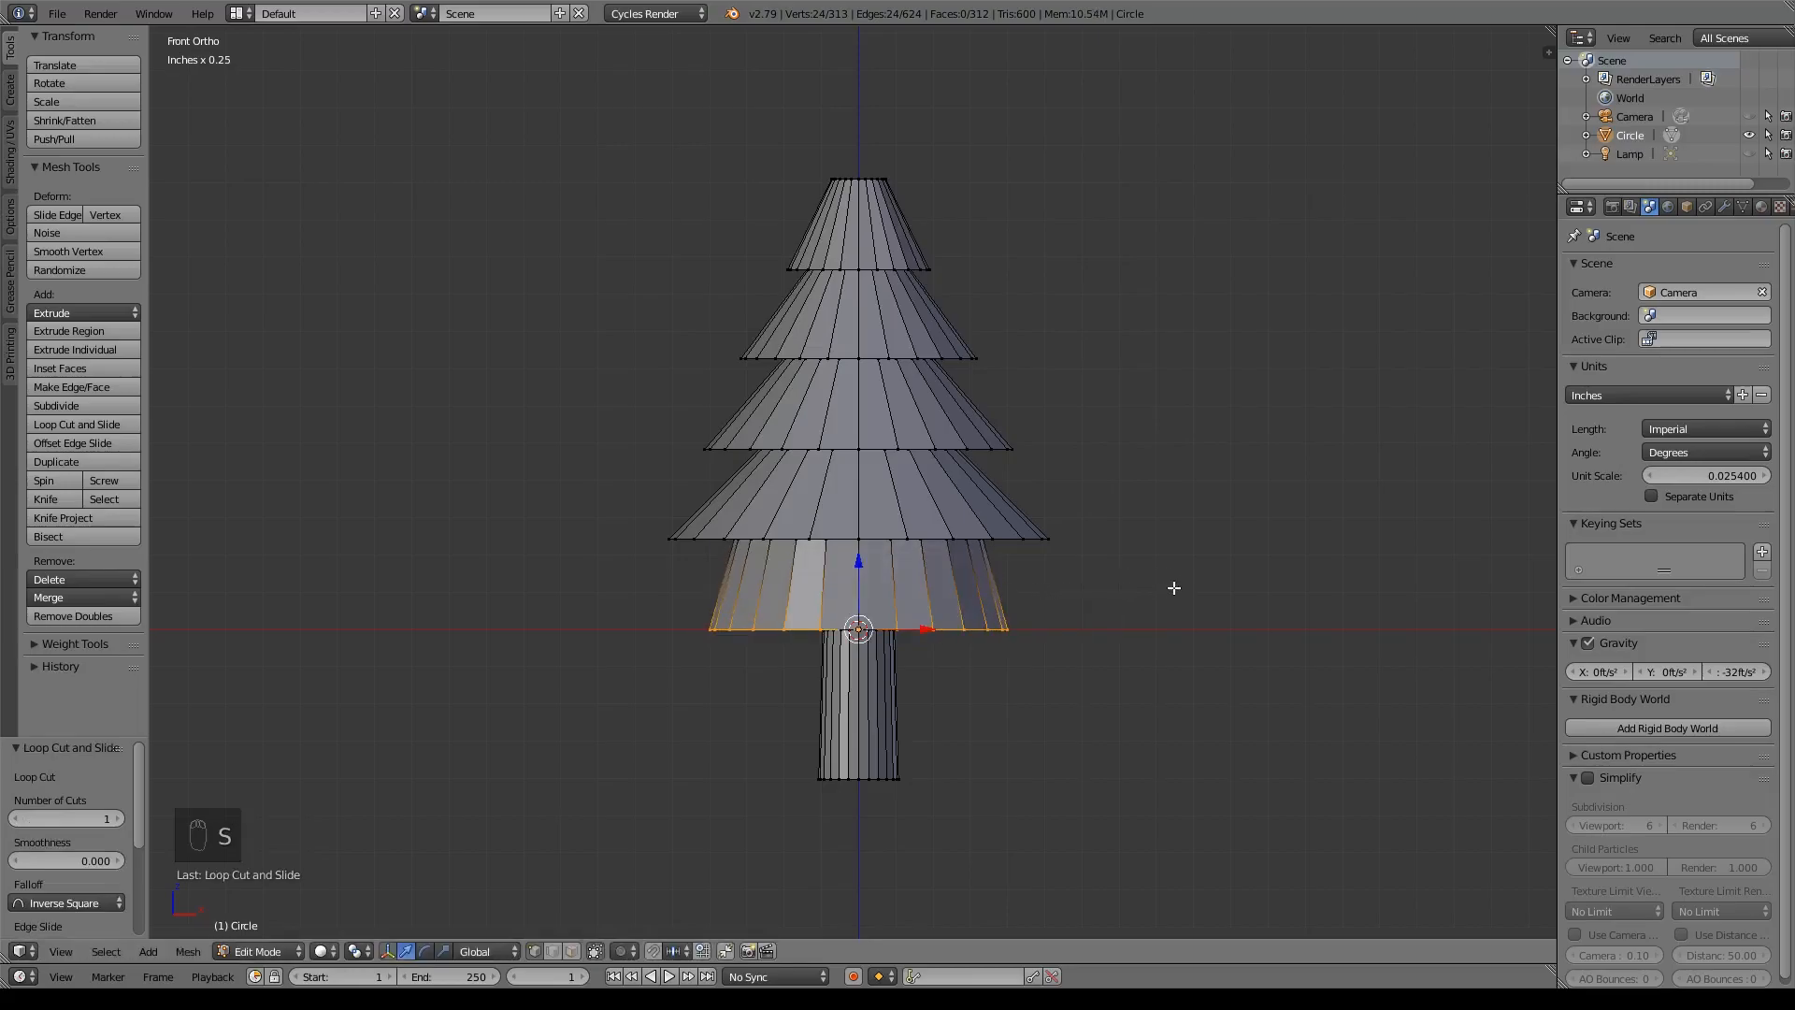
{"action": "key", "text": "ctrl+z"}
- Select the cone's existing bottom edge loop and scale it to about 1.5 to form the widest tier
{"action": "right_click", "coordinate": [916, 623], "text": "alt"}
{"action": "key", "text": "s"}
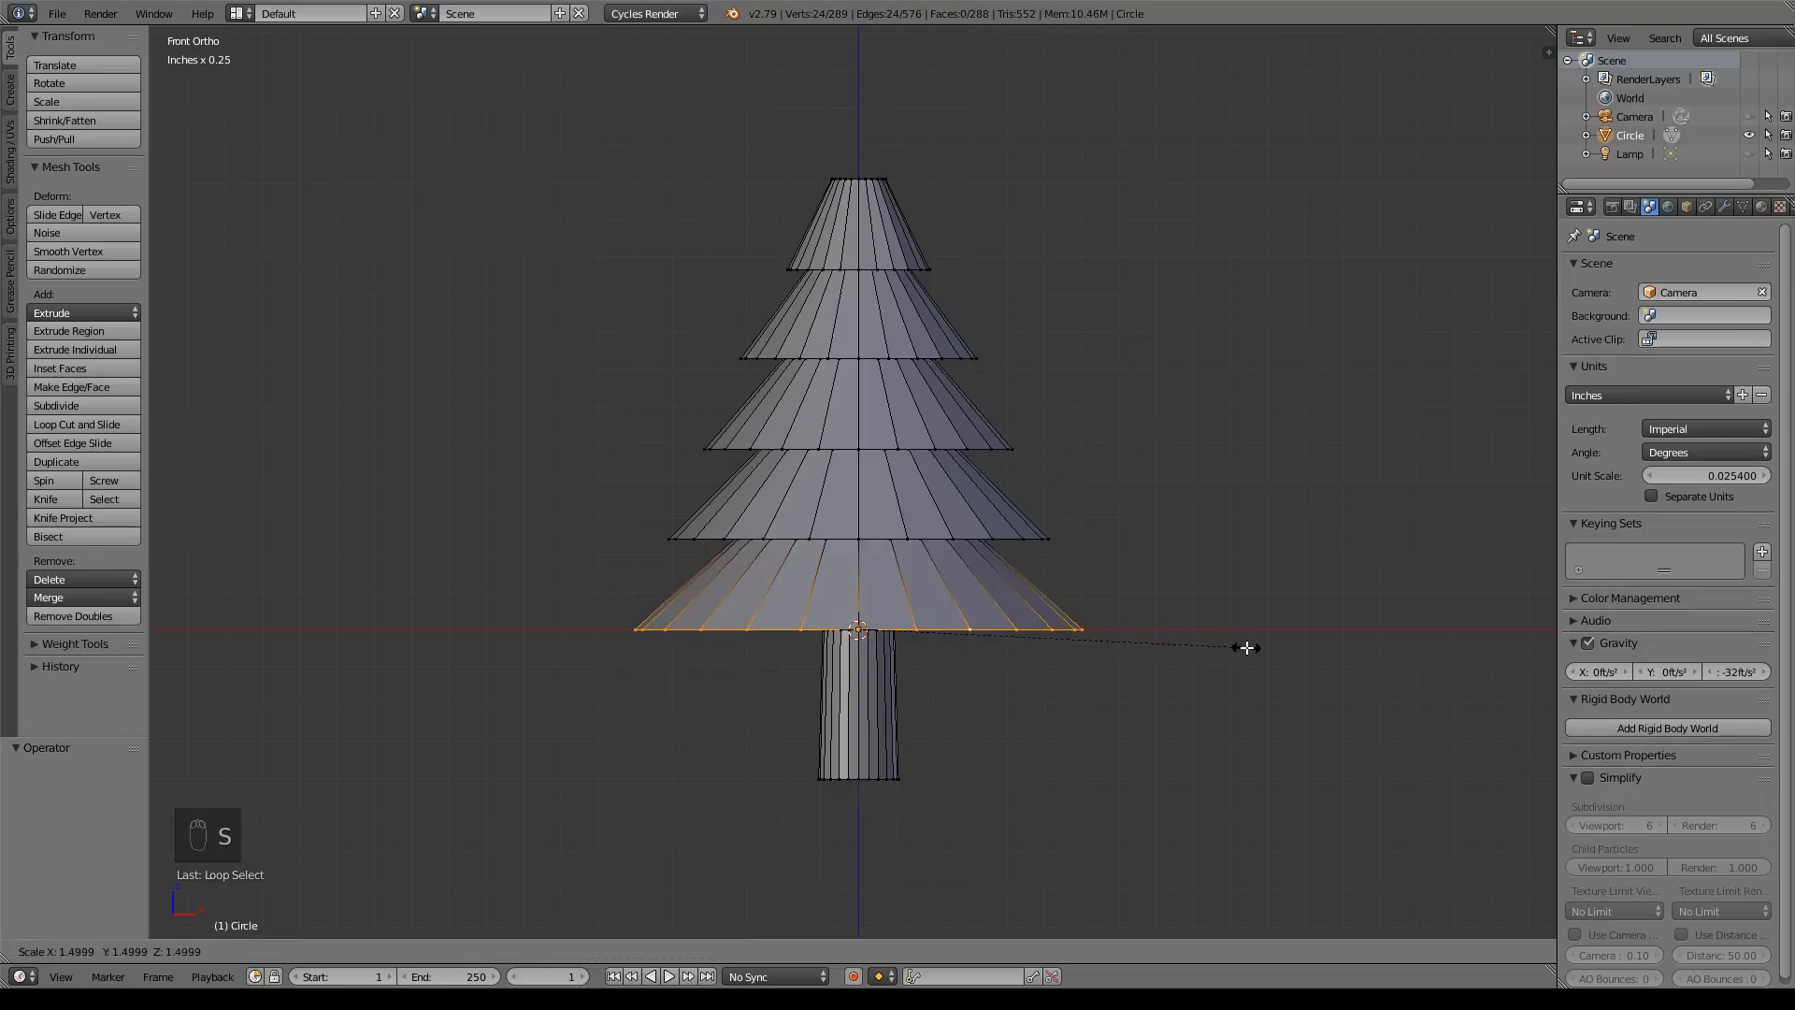
{"action": "left_click", "coordinate": [1247, 647]}
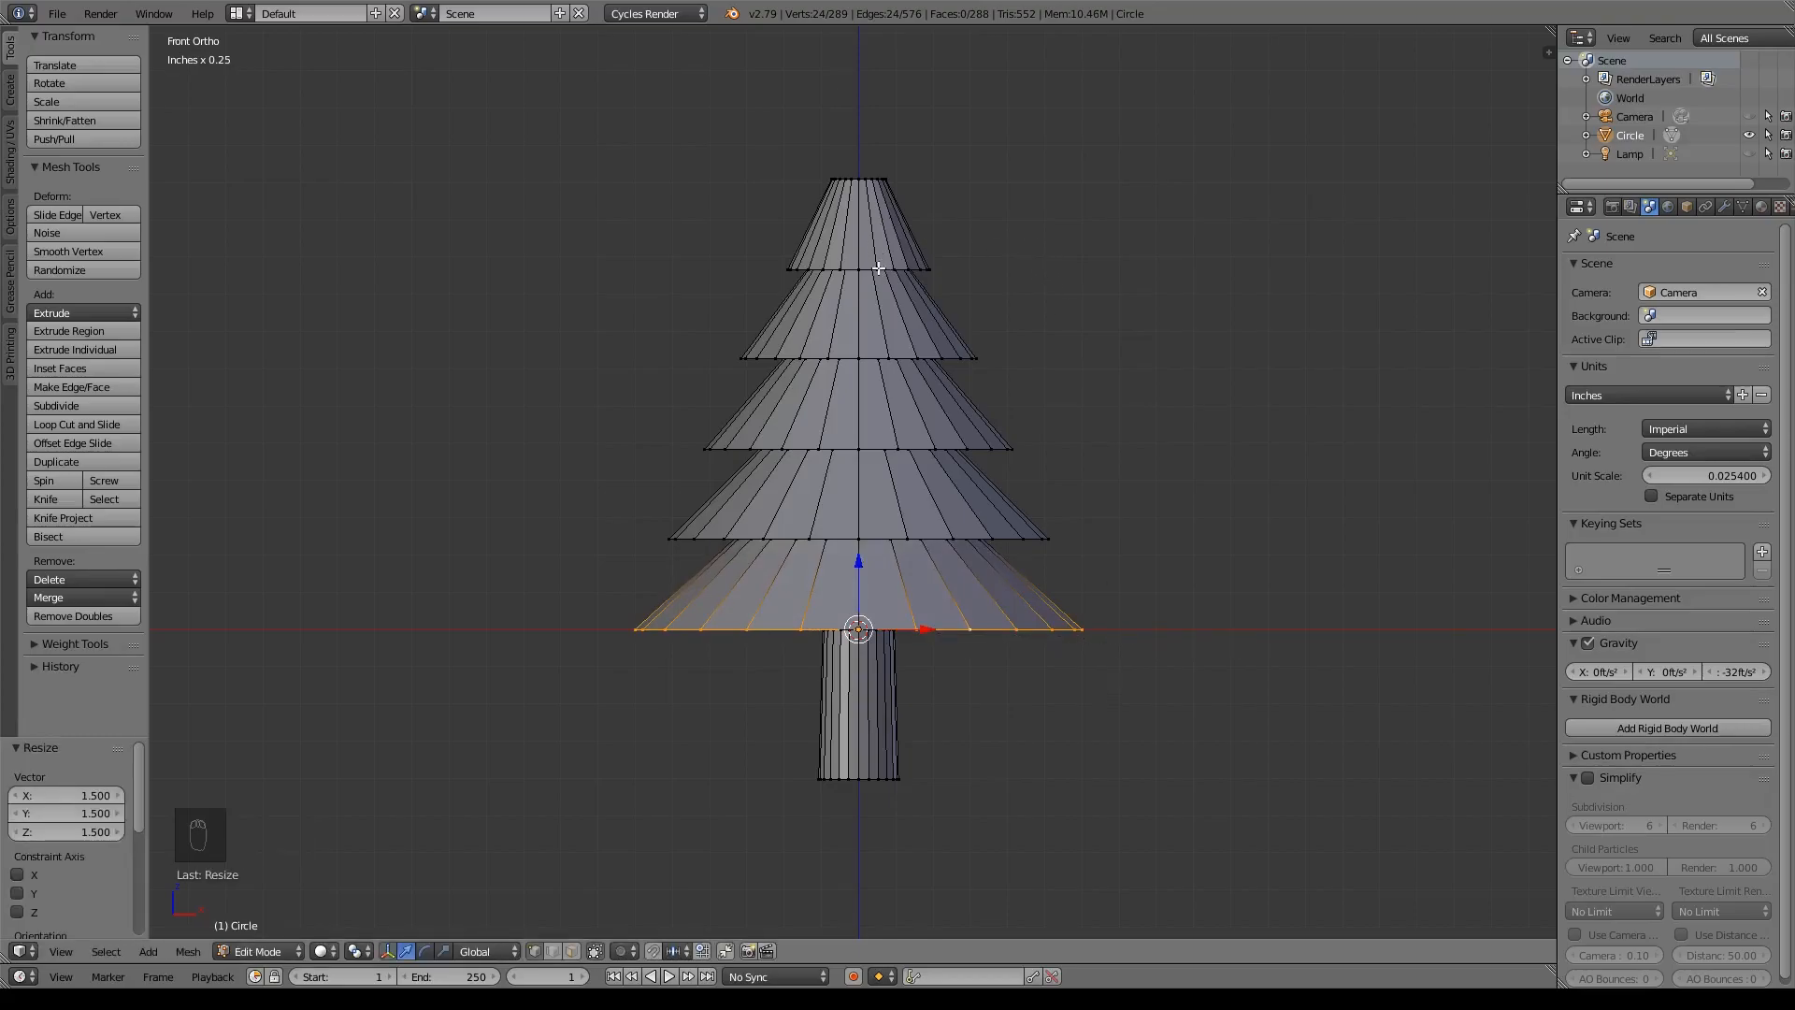
- In wireframe display, select all vertices at the top tier's lower rim and raise them about 94 thou along Z
{"action": "middle_click_drag", "start_coordinate": [1078, 285], "coordinate": [1079, 328], "text": "shift"}
{"action": "key", "text": "z"}
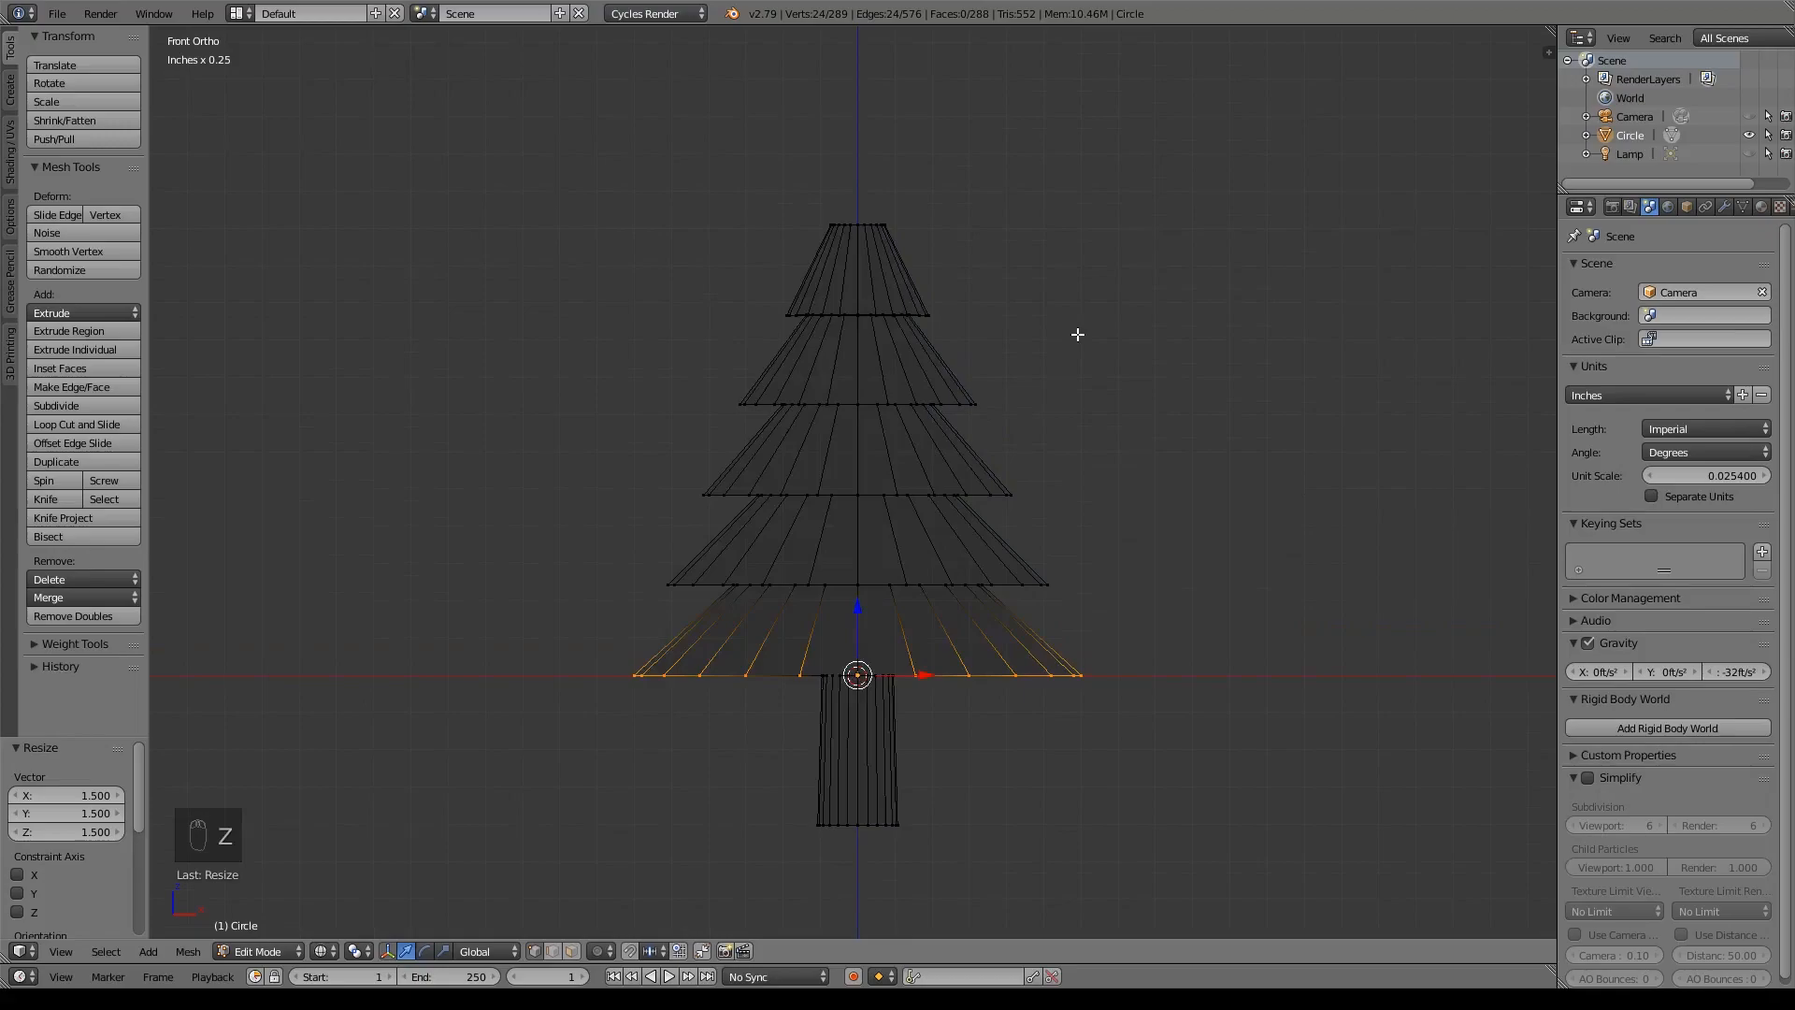
{"action": "key", "text": "a"}
{"action": "key", "text": "b"}
{"action": "left_click_drag", "start_coordinate": [680, 271], "coordinate": [1137, 383]}
{"action": "left_click_drag", "start_coordinate": [865, 244], "coordinate": [873, 230]}
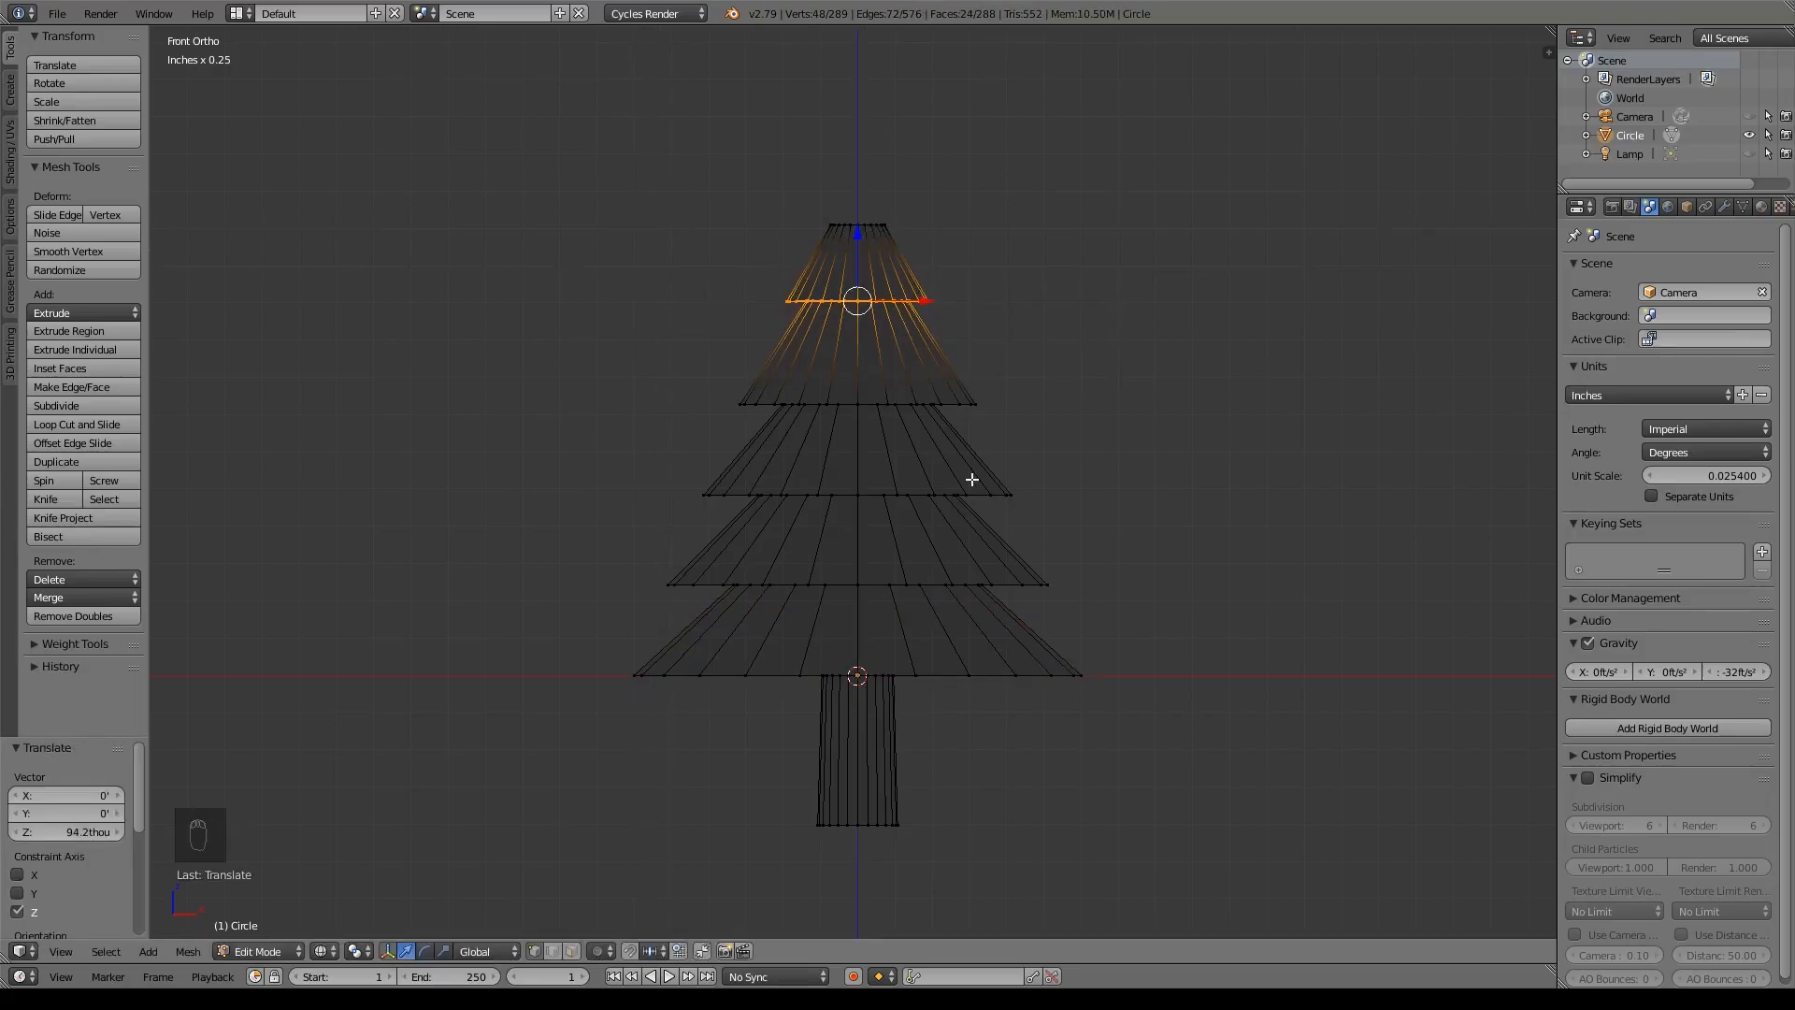
- Select all vertices at the second tier's lower rim and raise them slightly
{"action": "key", "text": "a"}
{"action": "key", "text": "b"}
{"action": "left_click_drag", "start_coordinate": [638, 470], "coordinate": [1148, 527]}
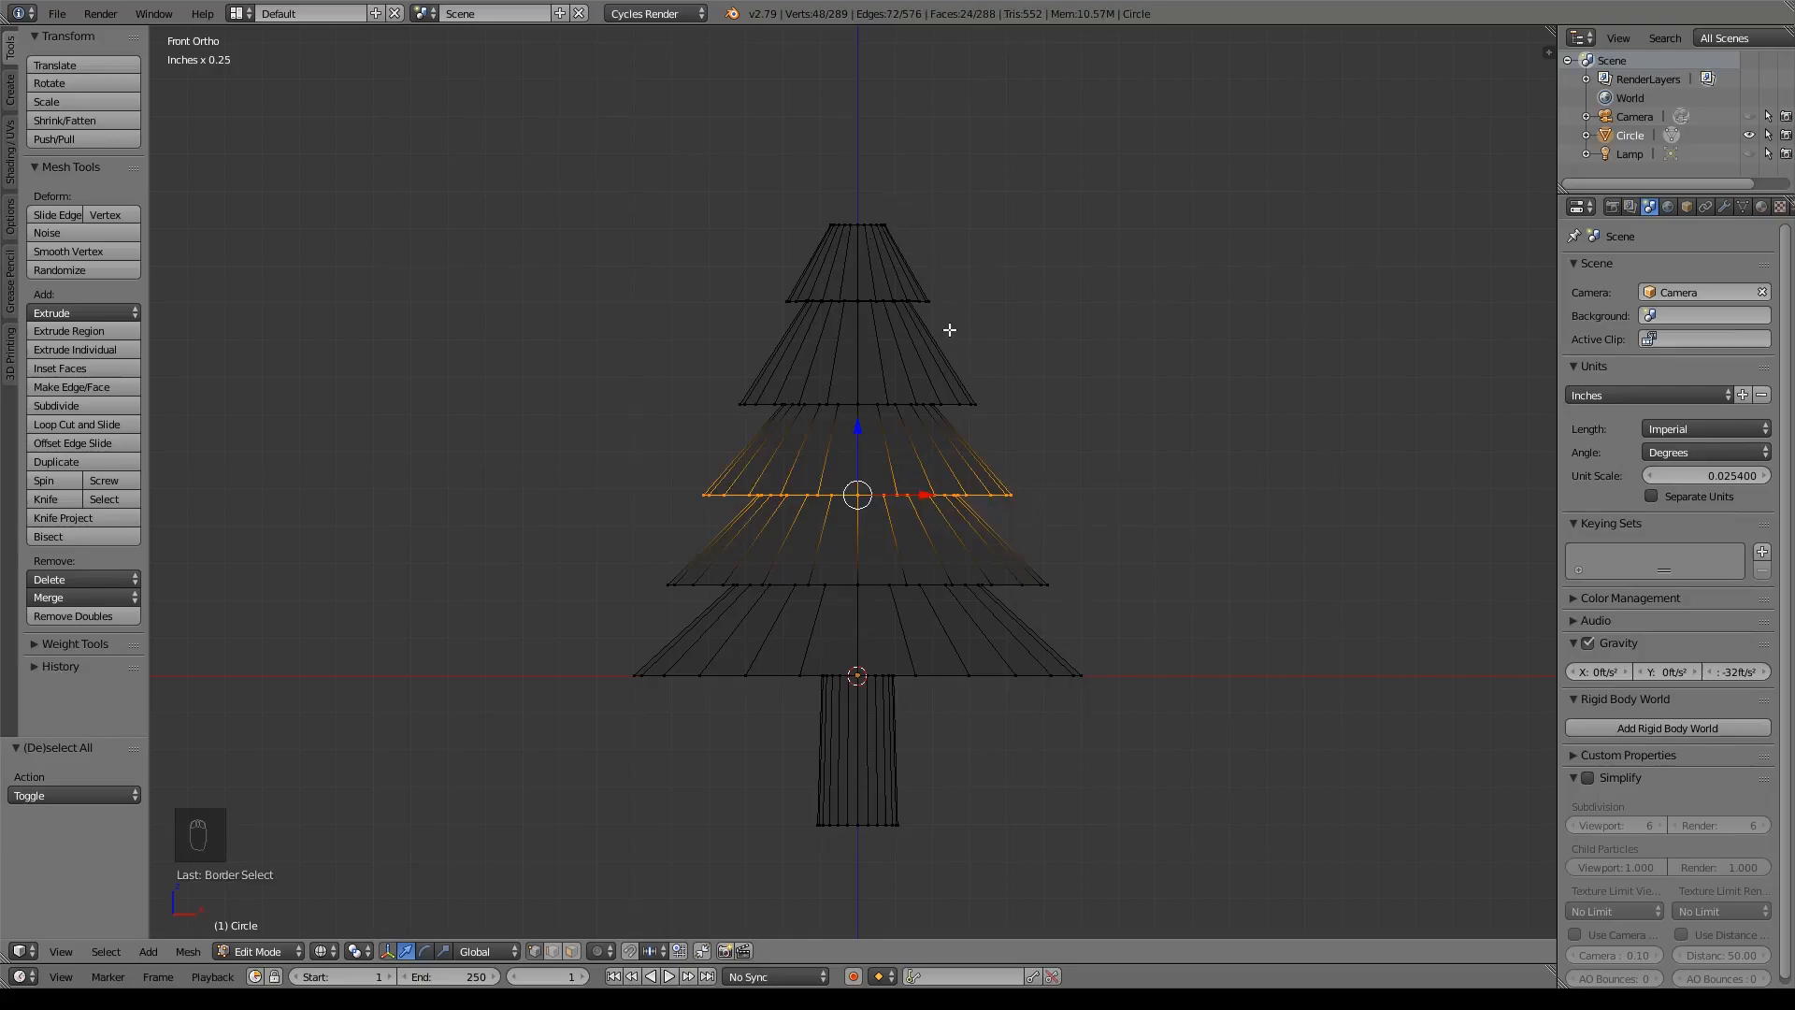
{"action": "key", "text": "a"}
{"action": "key", "text": "b"}
{"action": "left_click_drag", "start_coordinate": [649, 361], "coordinate": [1005, 416]}
{"action": "key", "text": "g"}
{"action": "key", "text": "Return"}
- Select the fourth tier's lower edge loop, lower it slightly along Z, and scale it a little wider
{"action": "key", "text": "a"}
{"action": "key", "text": "b"}
{"action": "key", "text": "Escape"}
{"action": "key", "text": "ctrl+z"}
{"action": "right_click", "coordinate": [865, 584], "text": "alt"}
{"action": "key", "text": "g"}
{"action": "key", "text": "z"}
{"action": "left_click", "coordinate": [853, 593]}
{"action": "key", "text": "s"}
{"action": "left_click", "coordinate": [1247, 578]}
- Select the vertices at the third tier's lower rim and scale them slightly wider
{"action": "key", "text": "a"}
{"action": "key", "text": "b"}
{"action": "left_click_drag", "start_coordinate": [654, 461], "coordinate": [1203, 529]}
{"action": "key", "text": "s"}
{"action": "left_click", "coordinate": [1100, 496]}
- Lower the bottom tier's outer edge loop along Z over the trunk, widen it slightly, and return to solid display
{"action": "key", "text": "a"}
{"action": "key", "text": "a"}
{"action": "key", "text": "a"}
{"action": "right_click", "coordinate": [1047, 708], "text": "alt"}
{"action": "key", "text": "g"}
{"action": "key", "text": "z"}
{"action": "left_click", "coordinate": [1216, 703]}
{"action": "key", "text": "s"}
{"action": "left_click", "coordinate": [1351, 699]}
{"action": "key", "text": "a"}
{"action": "key", "text": "z"}
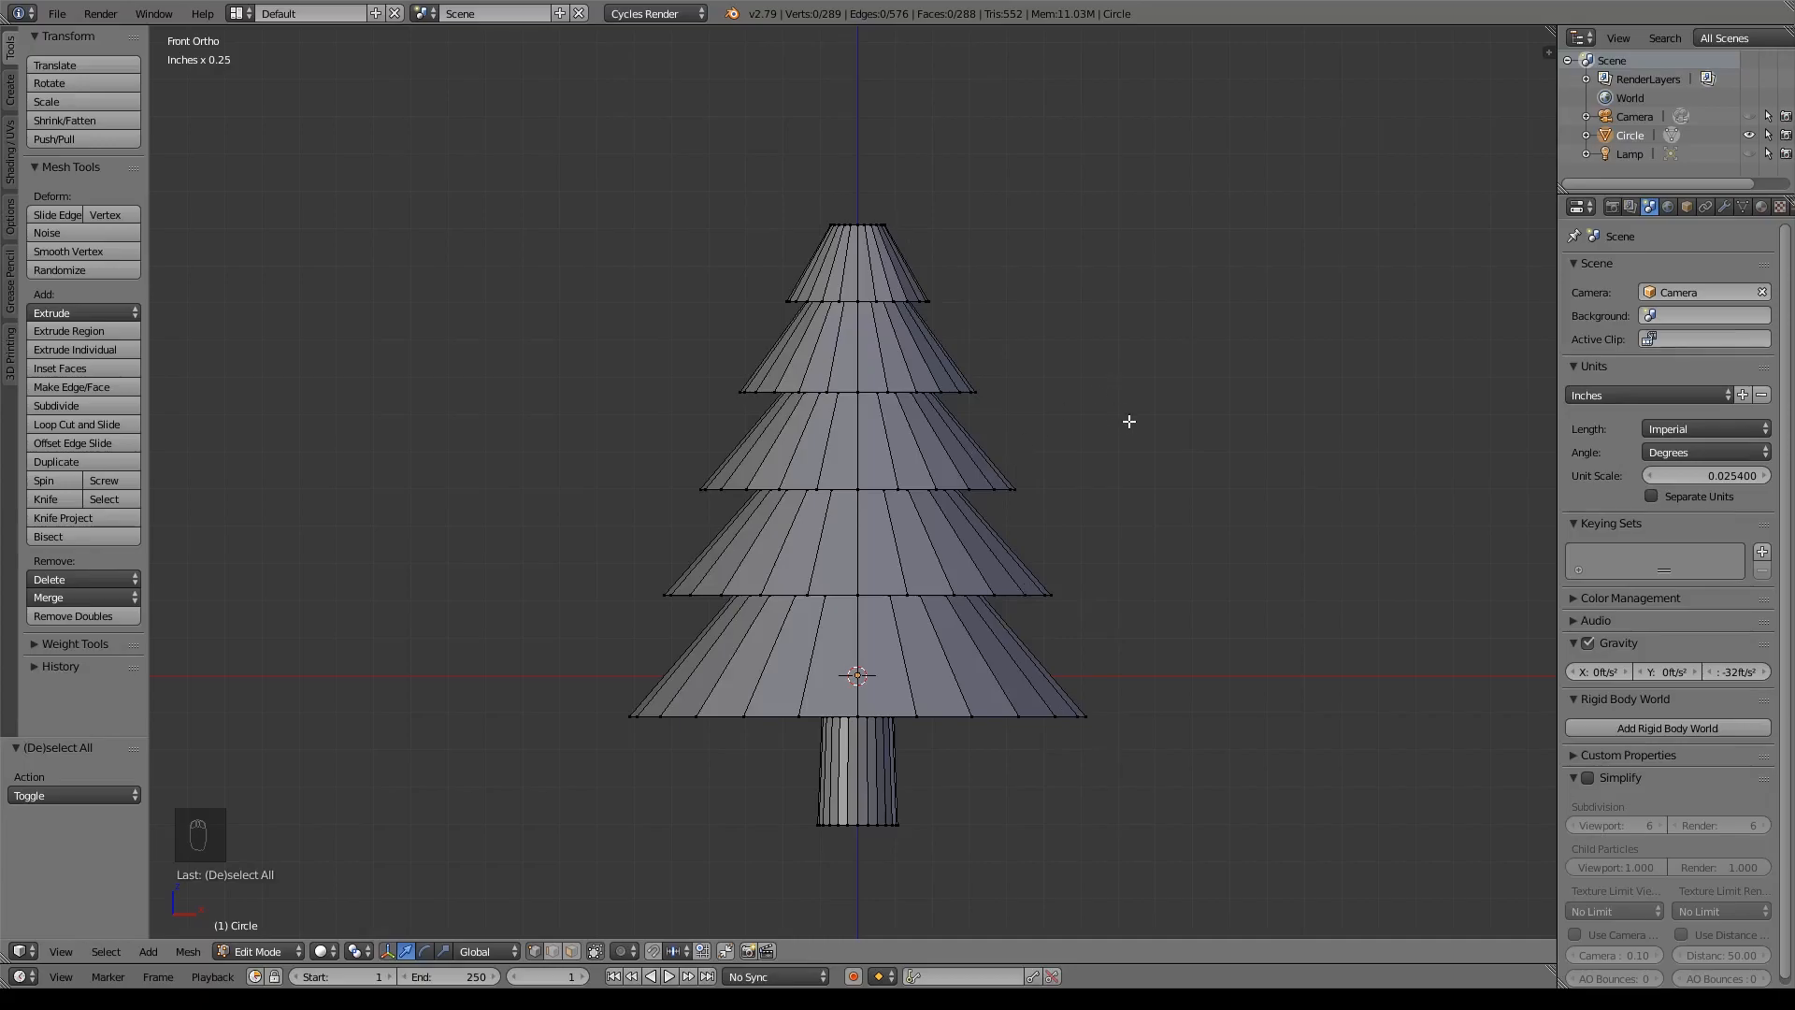
- From the top view, select every second vertex around the bottom tier's outer rim, 12 in total
{"action": "key", "text": "KP_7"}
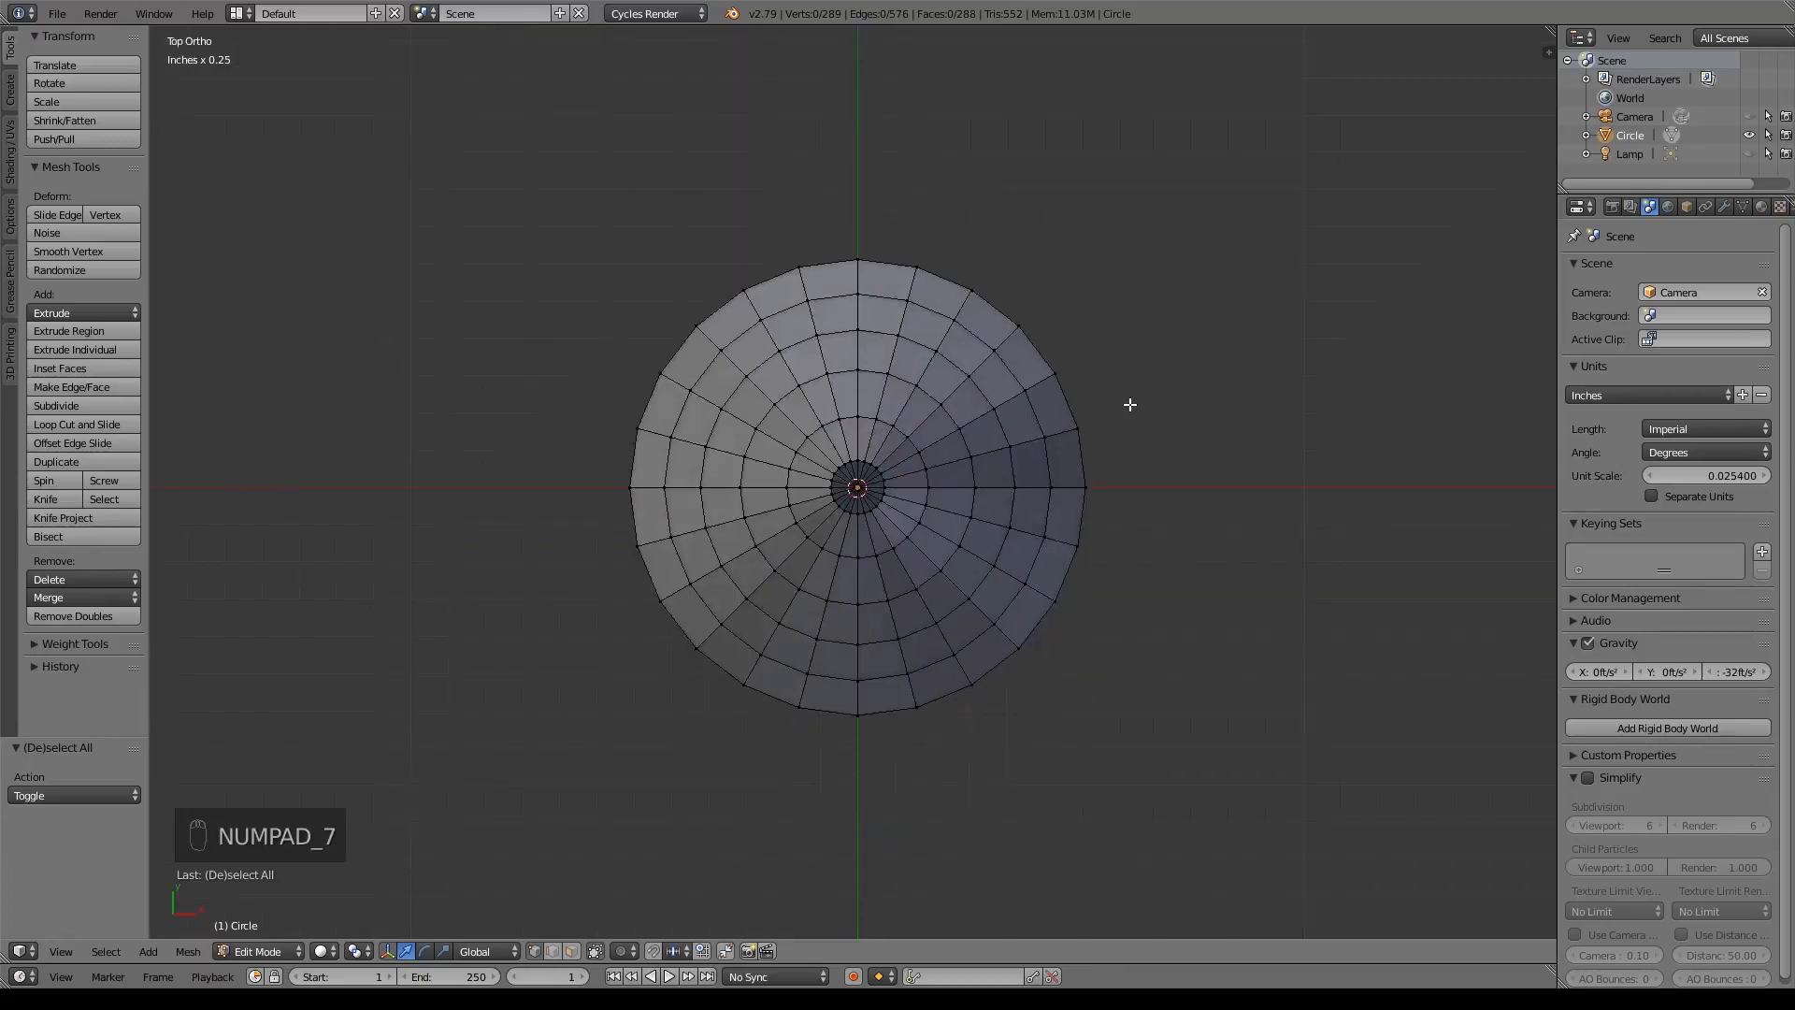
{"action": "scroll", "coordinate": [1127, 402], "scroll_direction": "up", "scroll_amount": 3}
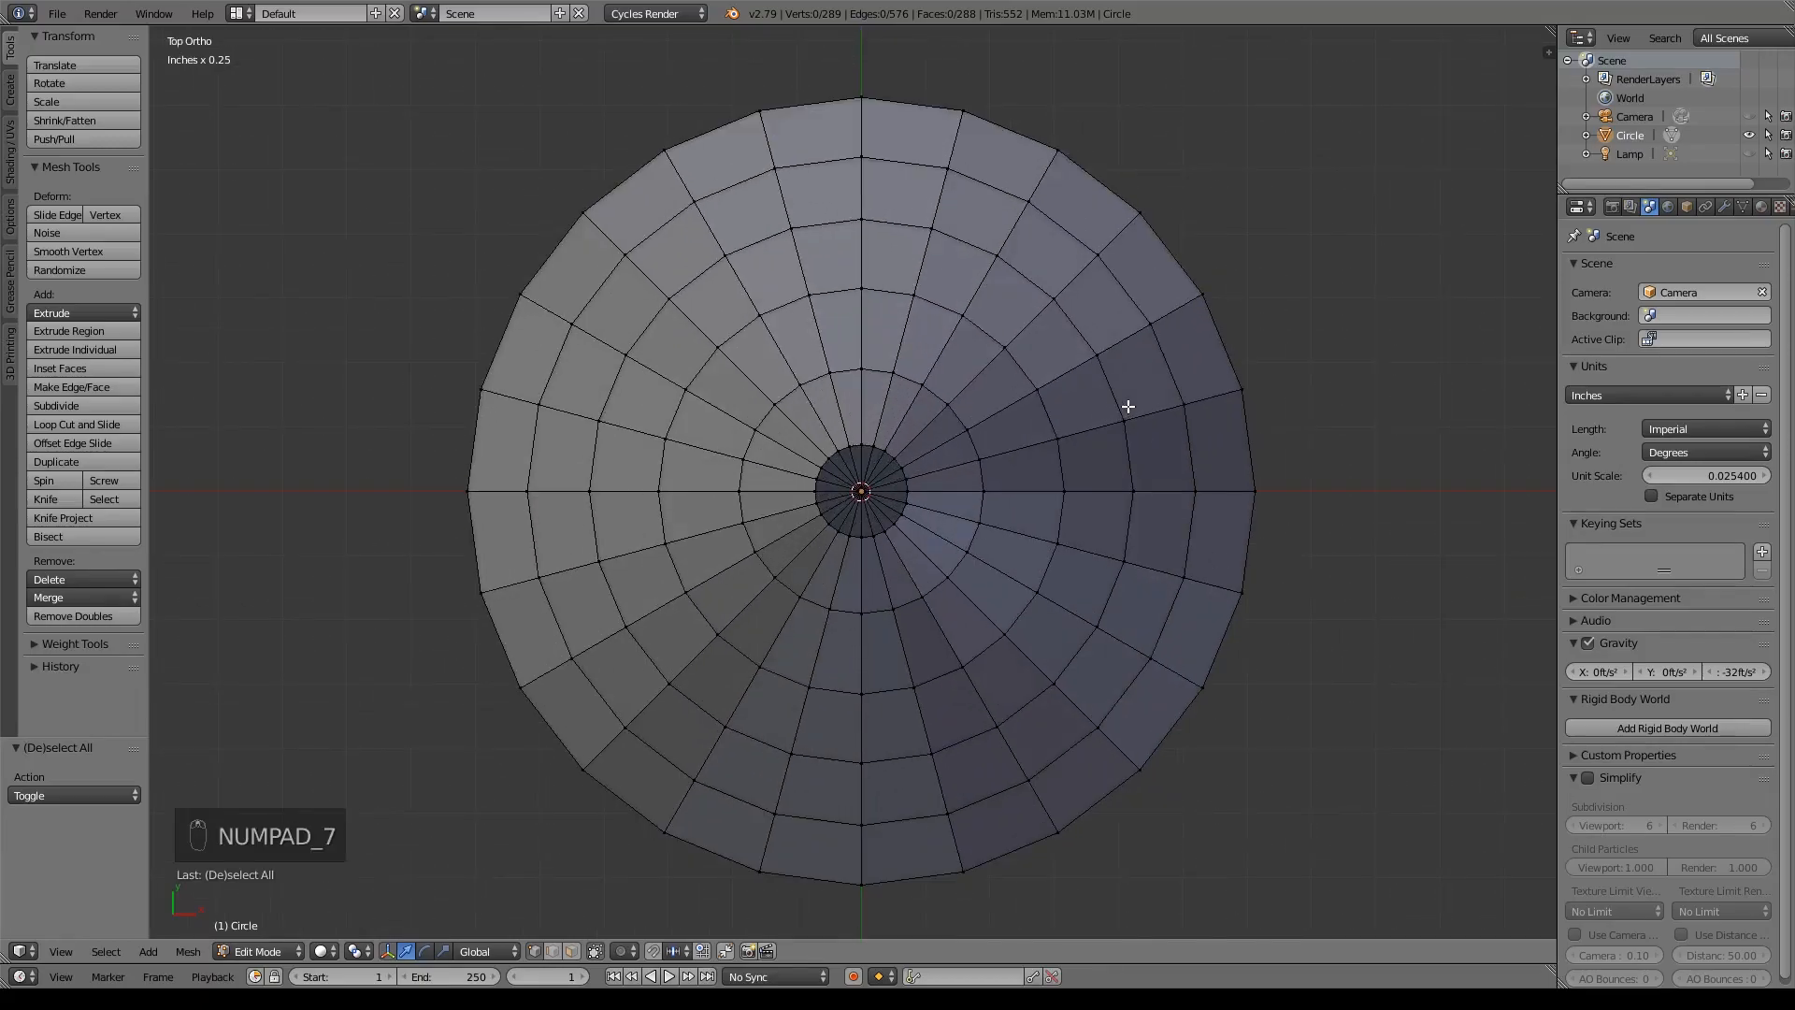
{"action": "right_click", "coordinate": [861, 97]}
{"action": "right_click", "coordinate": [1058, 150], "text": "shift"}
{"action": "right_click", "coordinate": [1234, 311], "text": "shift"}
{"action": "right_click", "coordinate": [1307, 540], "text": "shift"}
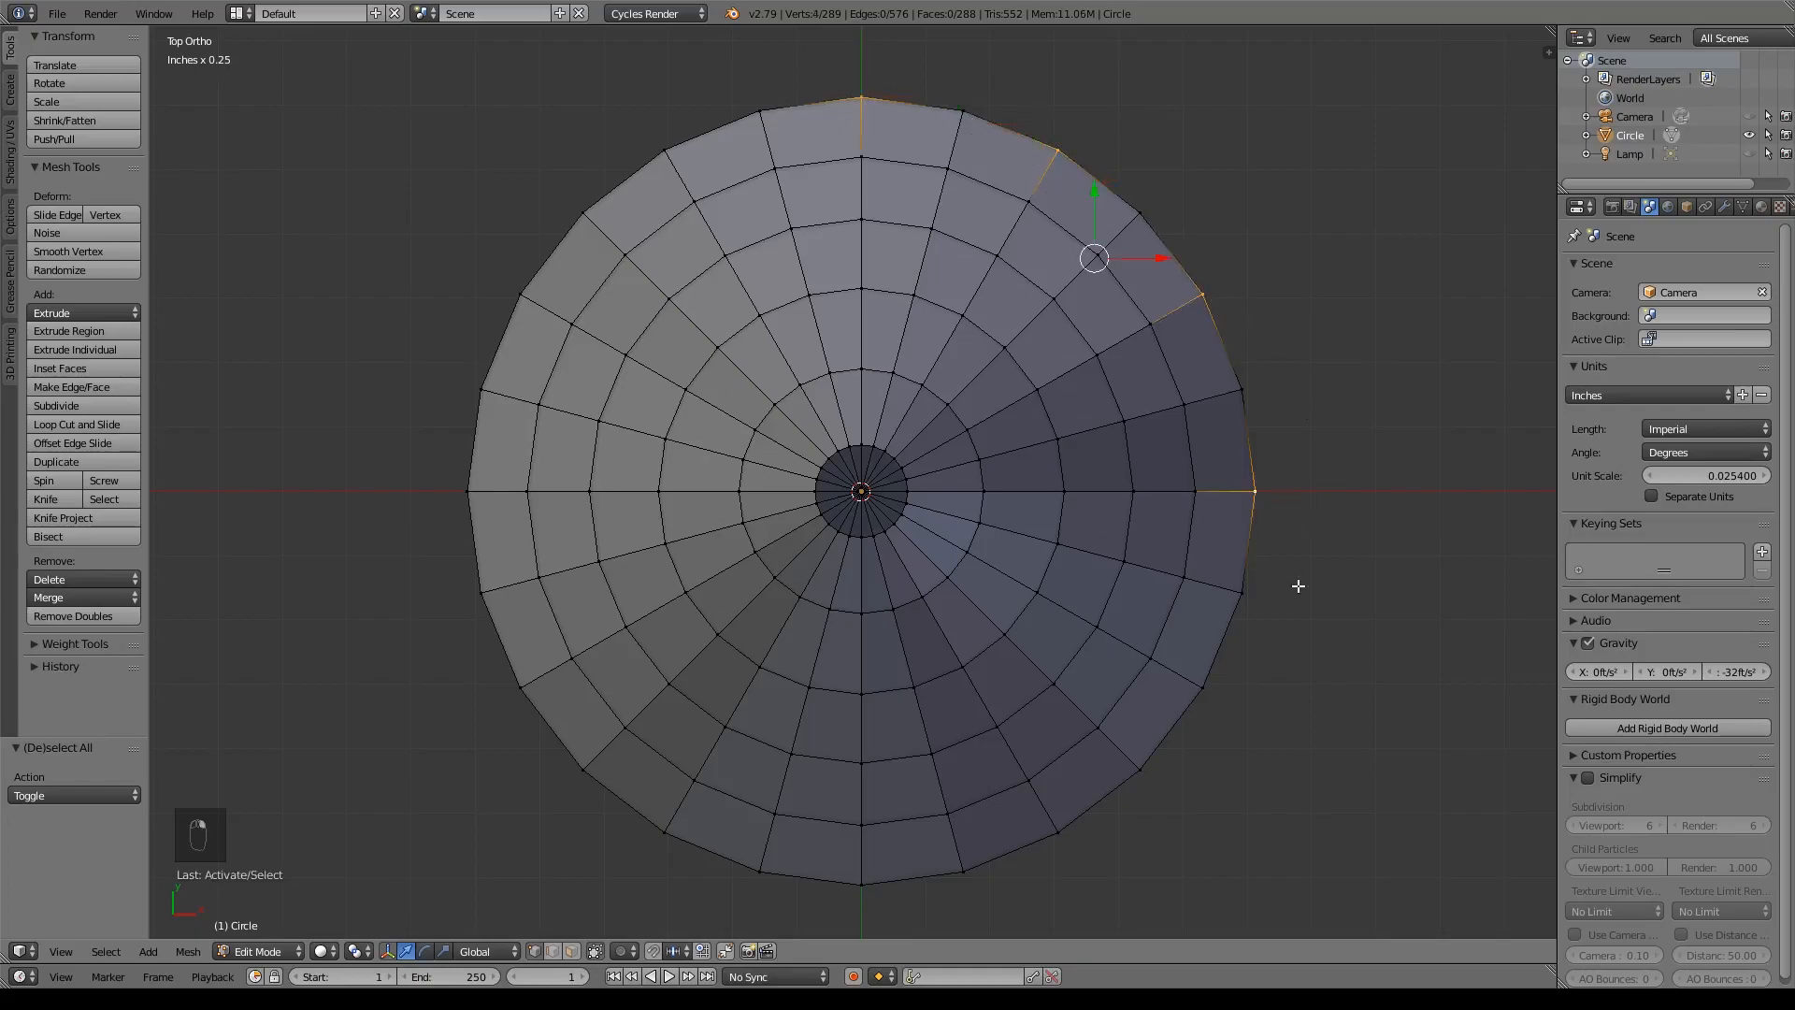
{"action": "right_click", "coordinate": [1198, 680], "text": "shift"}
{"action": "right_click", "coordinate": [1071, 849], "text": "shift"}
{"action": "right_click", "coordinate": [885, 882], "text": "shift"}
{"action": "right_click", "coordinate": [608, 820], "text": "shift"}
{"action": "right_click", "coordinate": [496, 671], "text": "shift"}
{"action": "right_click", "coordinate": [463, 474], "text": "shift"}
{"action": "right_click", "coordinate": [498, 304], "text": "shift"}
{"action": "right_click", "coordinate": [645, 156], "text": "shift"}
{"action": "middle_click_drag", "start_coordinate": [689, 300], "coordinate": [789, 334]}
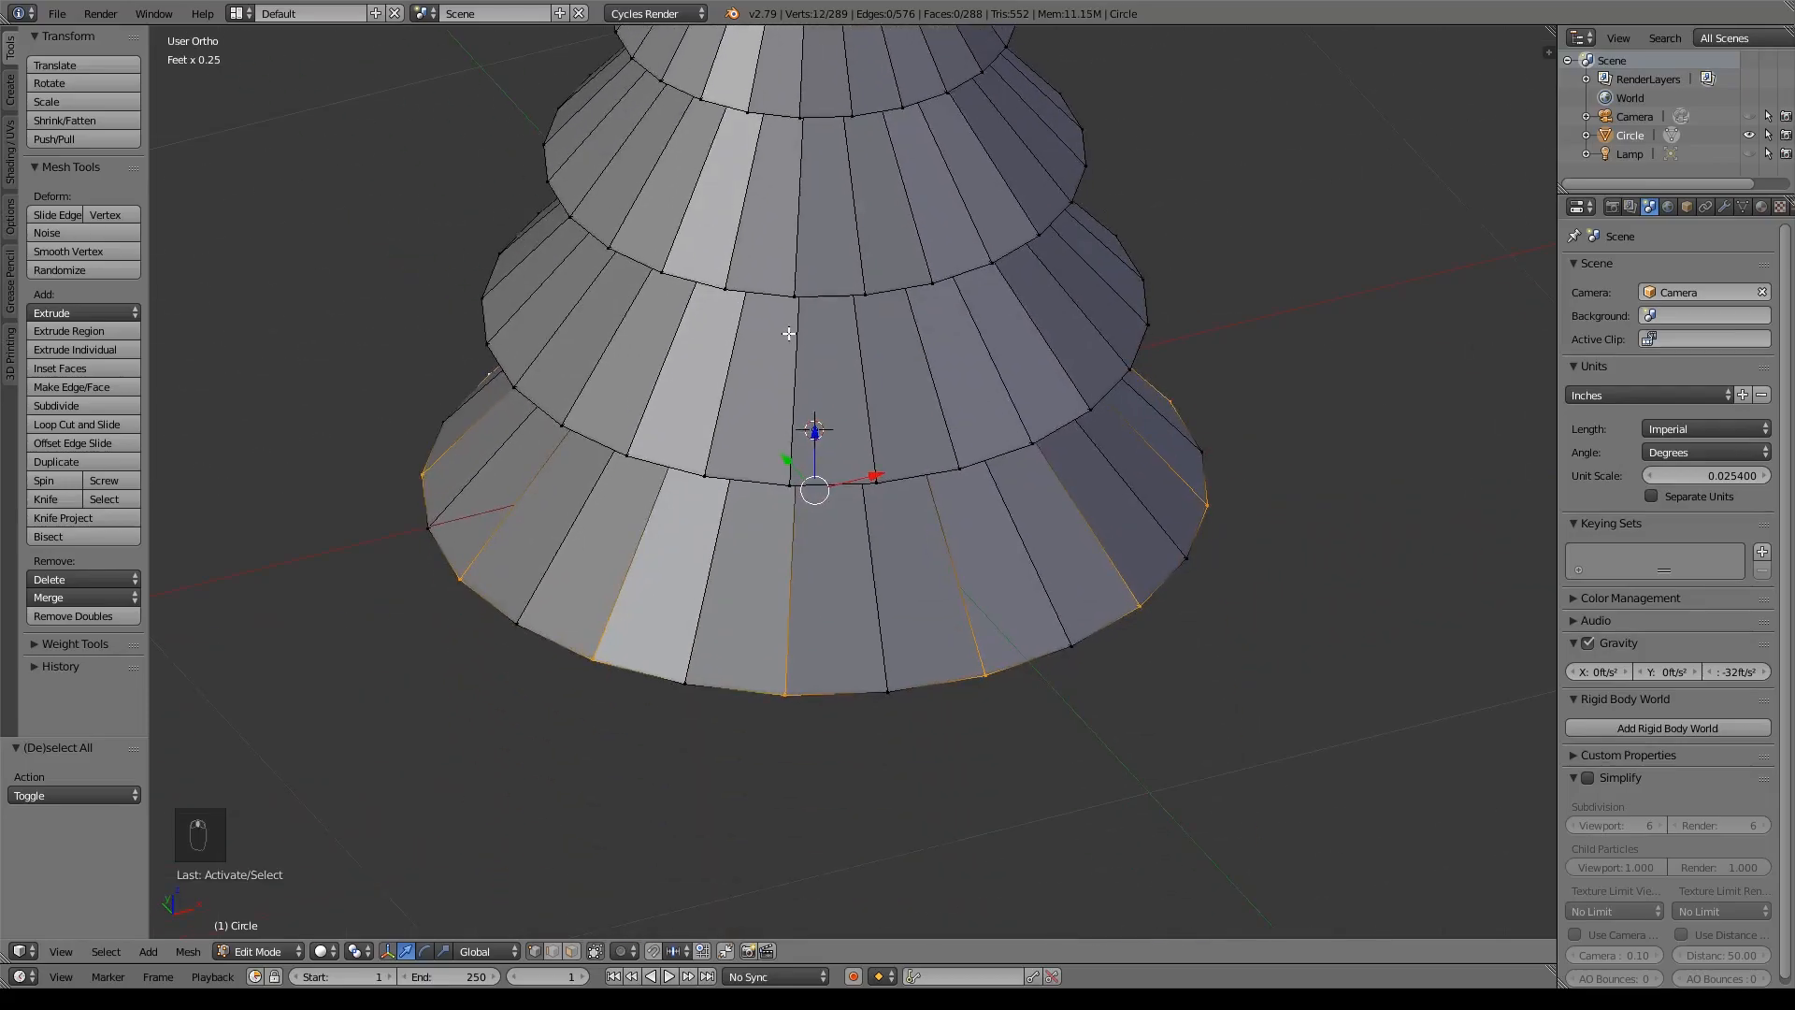
- Add every second vertex of the next ring inward to the selection, staggered against those on the outer rim
{"action": "key", "text": "KP_7"}
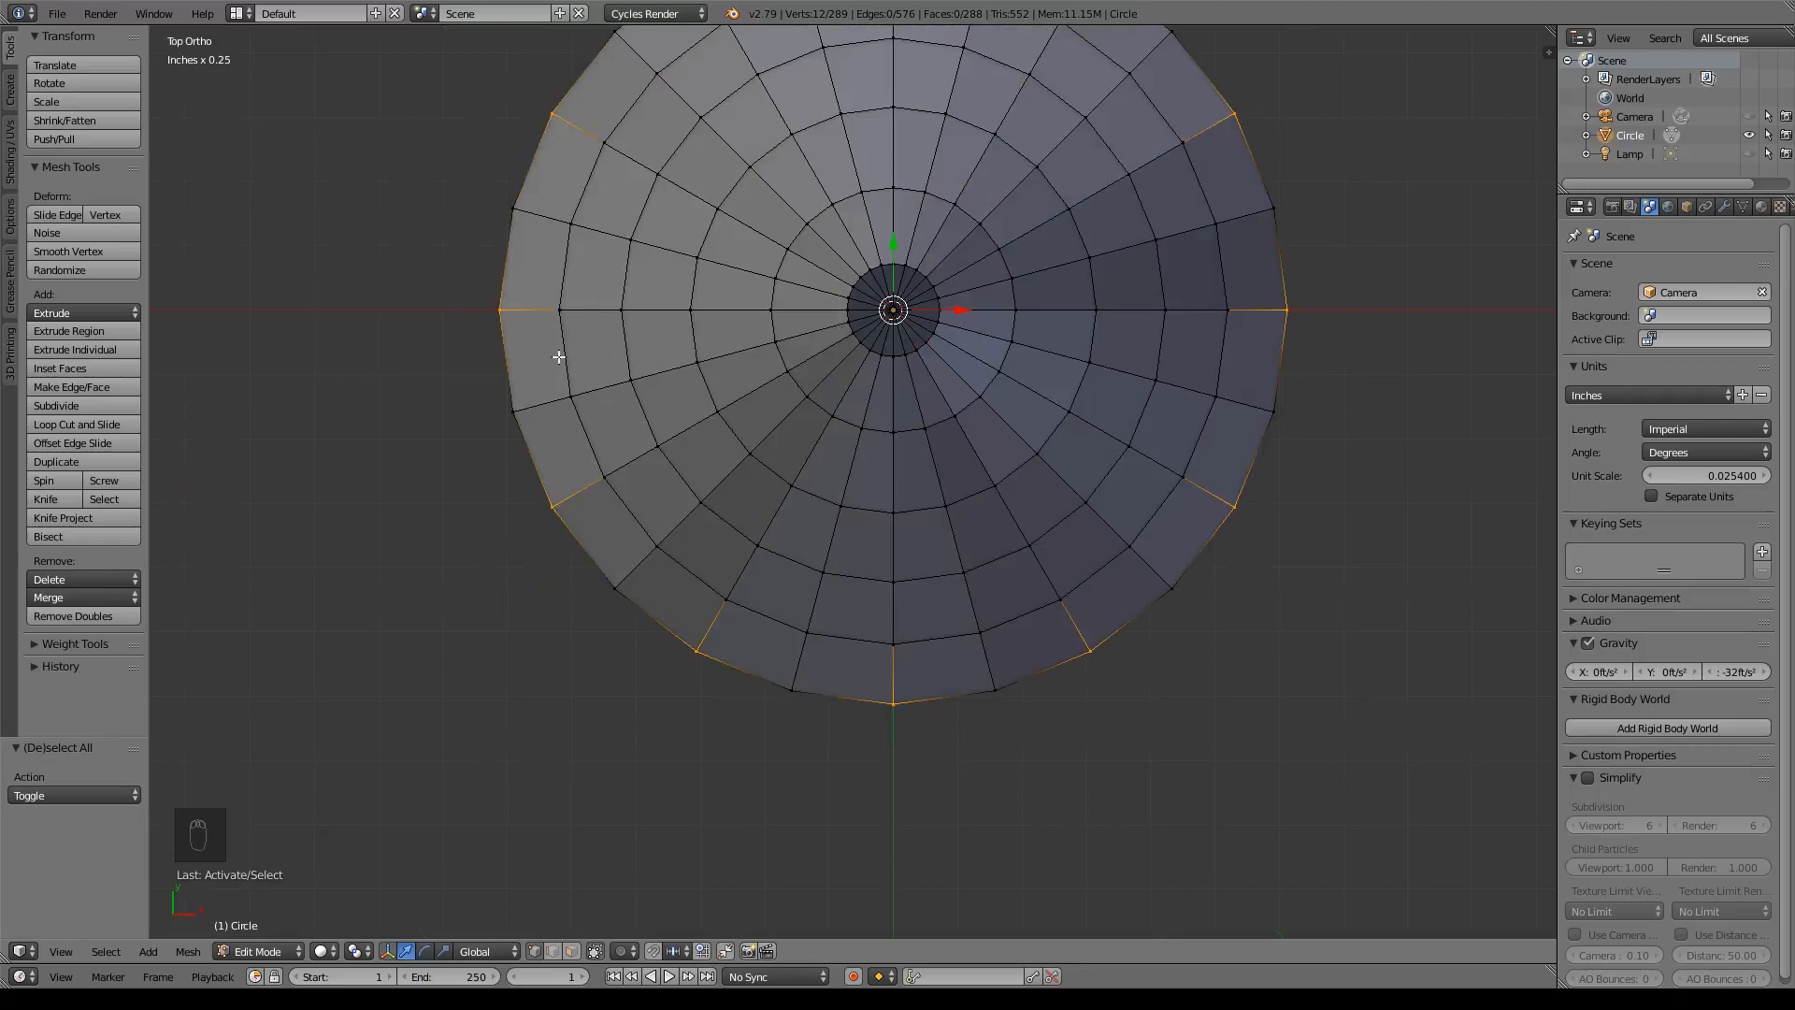
{"action": "right_click", "coordinate": [572, 397], "text": "shift"}
{"action": "right_click", "coordinate": [571, 223], "text": "shift"}
{"action": "right_click", "coordinate": [658, 74], "text": "shift"}
{"action": "middle_click_drag", "start_coordinate": [1127, 116], "coordinate": [1069, 255], "text": "shift"}
{"action": "right_click", "coordinate": [751, 123], "text": "shift"}
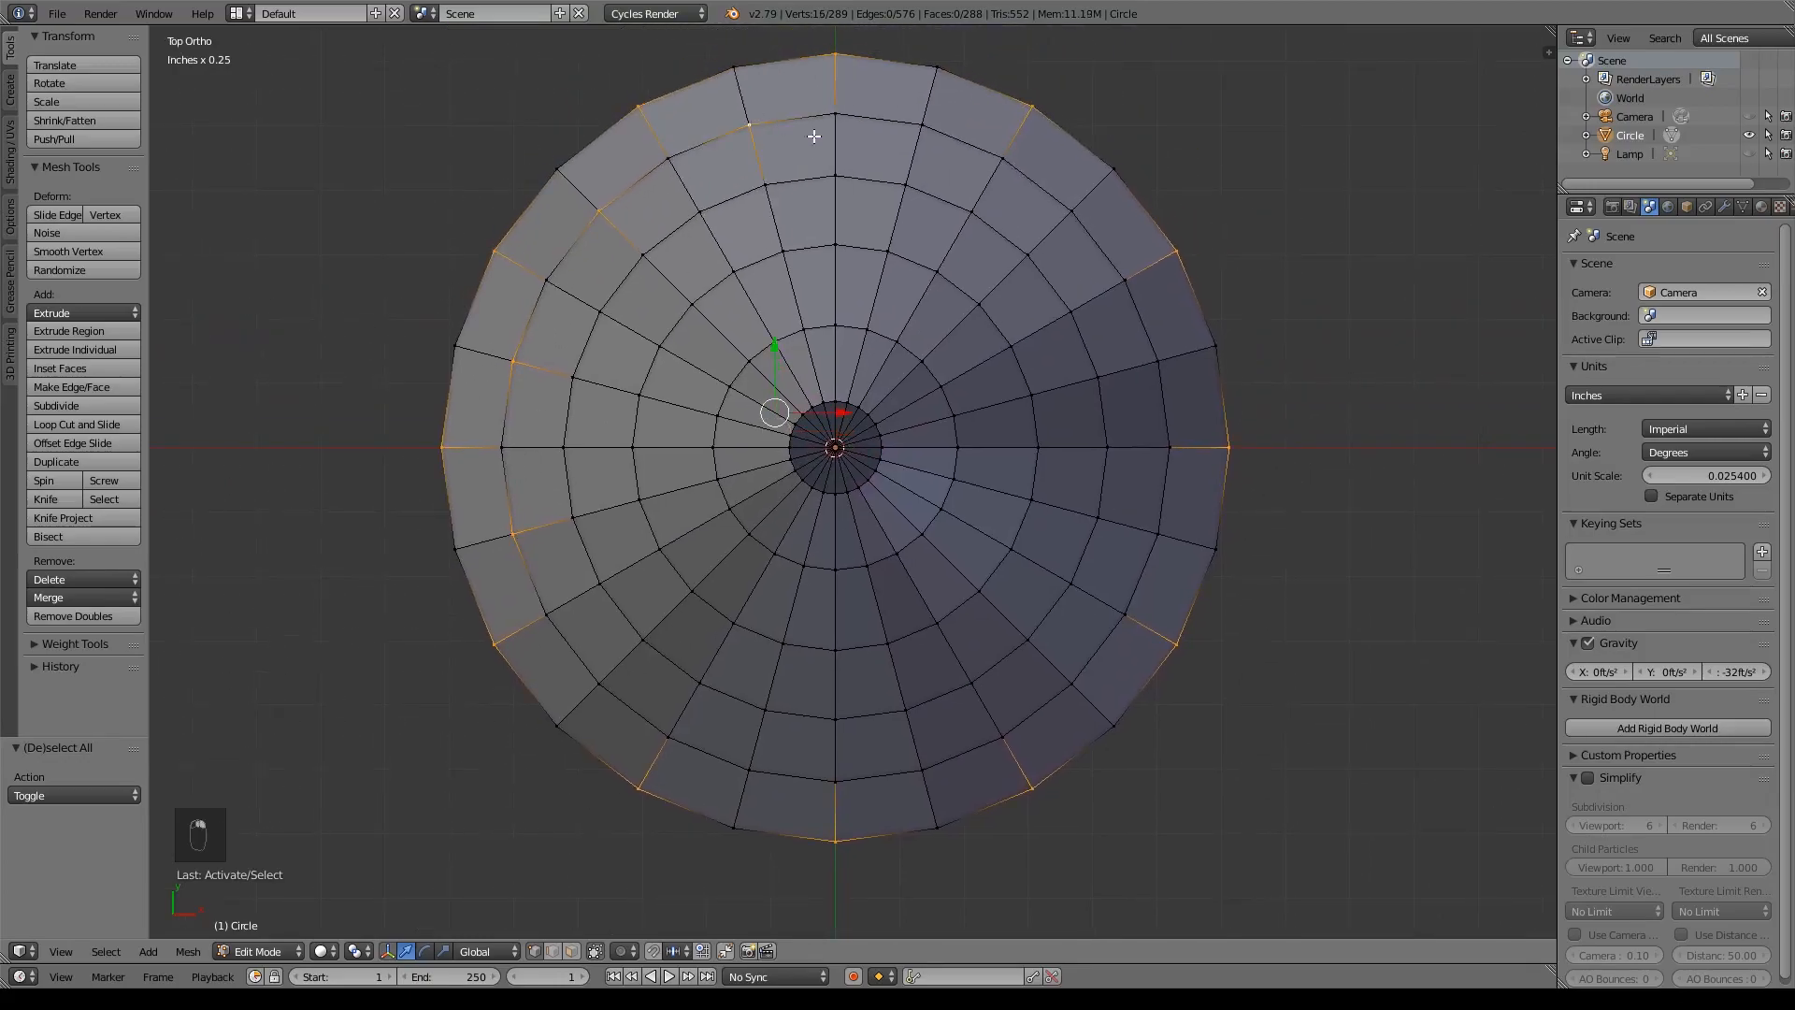
{"action": "right_click", "coordinate": [922, 125], "text": "shift"}
{"action": "right_click", "coordinate": [1075, 212], "text": "shift"}
{"action": "right_click", "coordinate": [1156, 367], "text": "shift"}
{"action": "right_click", "coordinate": [1170, 537], "text": "shift"}
{"action": "right_click", "coordinate": [1072, 683], "text": "shift"}
{"action": "right_click", "coordinate": [921, 768], "text": "shift"}
{"action": "right_click", "coordinate": [750, 770], "text": "shift"}
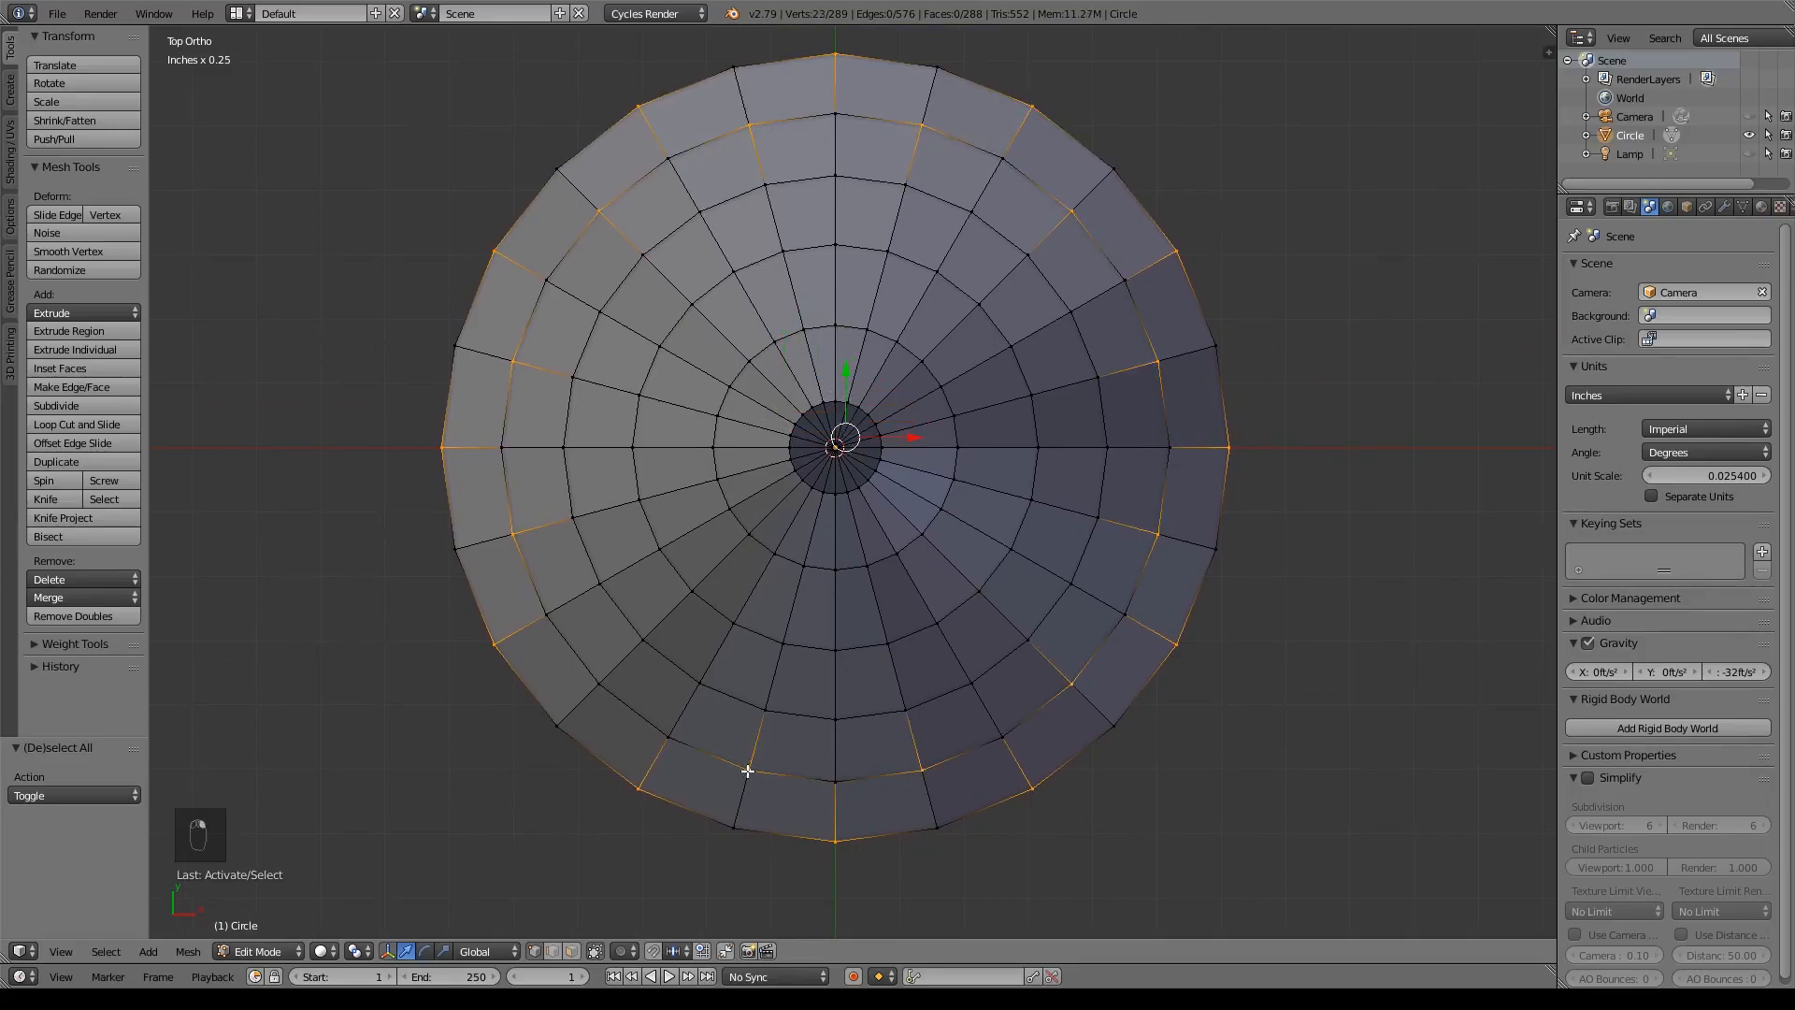
{"action": "right_click", "coordinate": [648, 644], "text": "shift"}
- Add every second vertex of the third ring inward to the selection, aligned with those on the outermost ring
{"action": "right_click", "coordinate": [661, 641], "text": "shift"}
{"action": "right_click", "coordinate": [700, 683], "text": "shift"}
{"action": "right_click", "coordinate": [765, 708], "text": "shift"}
{"action": "right_click", "coordinate": [835, 719], "text": "shift"}
{"action": "right_click", "coordinate": [904, 708], "text": "shift"}
{"action": "right_click", "coordinate": [973, 683], "text": "shift"}
{"action": "right_click", "coordinate": [1107, 449], "text": "shift"}
{"action": "right_click", "coordinate": [1071, 312], "text": "shift"}
{"action": "right_click", "coordinate": [972, 213], "text": "shift"}
{"action": "right_click", "coordinate": [836, 177], "text": "shift"}
{"action": "right_click", "coordinate": [700, 213], "text": "shift"}
{"action": "right_click", "coordinate": [600, 312], "text": "shift"}
{"action": "right_click", "coordinate": [565, 448], "text": "shift"}
{"action": "right_click", "coordinate": [601, 584], "text": "shift"}
- Extend the selection to alternating vertices on the rims of the two uppermost tiers, staggered from ring to ring
{"action": "right_click", "coordinate": [638, 500], "text": "shift"}
{"action": "right_click", "coordinate": [731, 508], "text": "shift"}
{"action": "right_click", "coordinate": [775, 552], "text": "shift"}
{"action": "right_click", "coordinate": [835, 569], "text": "shift"}
{"action": "right_click", "coordinate": [895, 552], "text": "shift"}
{"action": "right_click", "coordinate": [940, 509], "text": "shift"}
{"action": "right_click", "coordinate": [958, 448], "text": "shift"}
- Add every second vertex of the small ring at the tree's open tip to the selection
{"action": "scroll", "coordinate": [852, 482], "scroll_direction": "up", "scroll_amount": 5}
{"action": "middle_click_drag", "start_coordinate": [857, 518], "coordinate": [794, 394]}
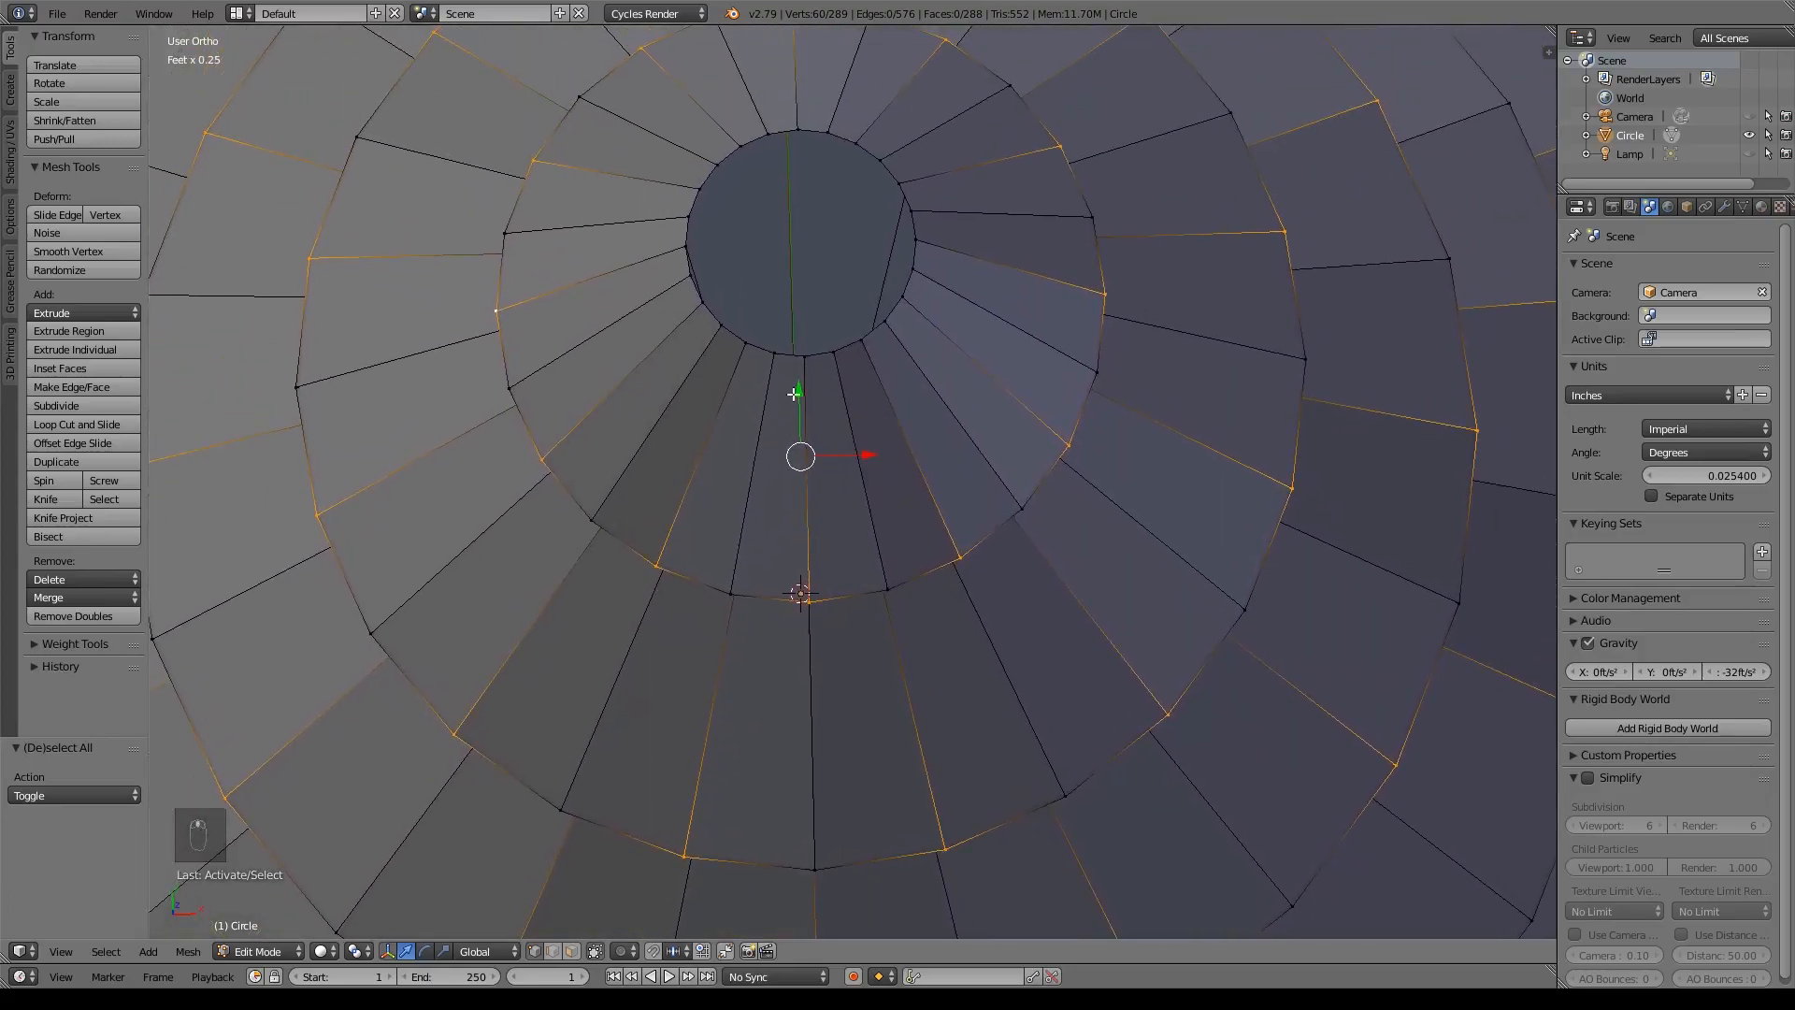
{"action": "right_click", "coordinate": [748, 343], "text": "shift"}
{"action": "right_click", "coordinate": [700, 297], "text": "shift"}
{"action": "right_click", "coordinate": [689, 248], "text": "shift"}
{"action": "right_click", "coordinate": [715, 185], "text": "shift"}
{"action": "right_click", "coordinate": [738, 150], "text": "shift"}
{"action": "right_click", "coordinate": [795, 132], "text": "shift"}
{"action": "right_click", "coordinate": [856, 141], "text": "shift"}
{"action": "right_click", "coordinate": [901, 185], "text": "shift"}
{"action": "right_click", "coordinate": [915, 241], "text": "shift"}
{"action": "right_click", "coordinate": [904, 299], "text": "shift"}
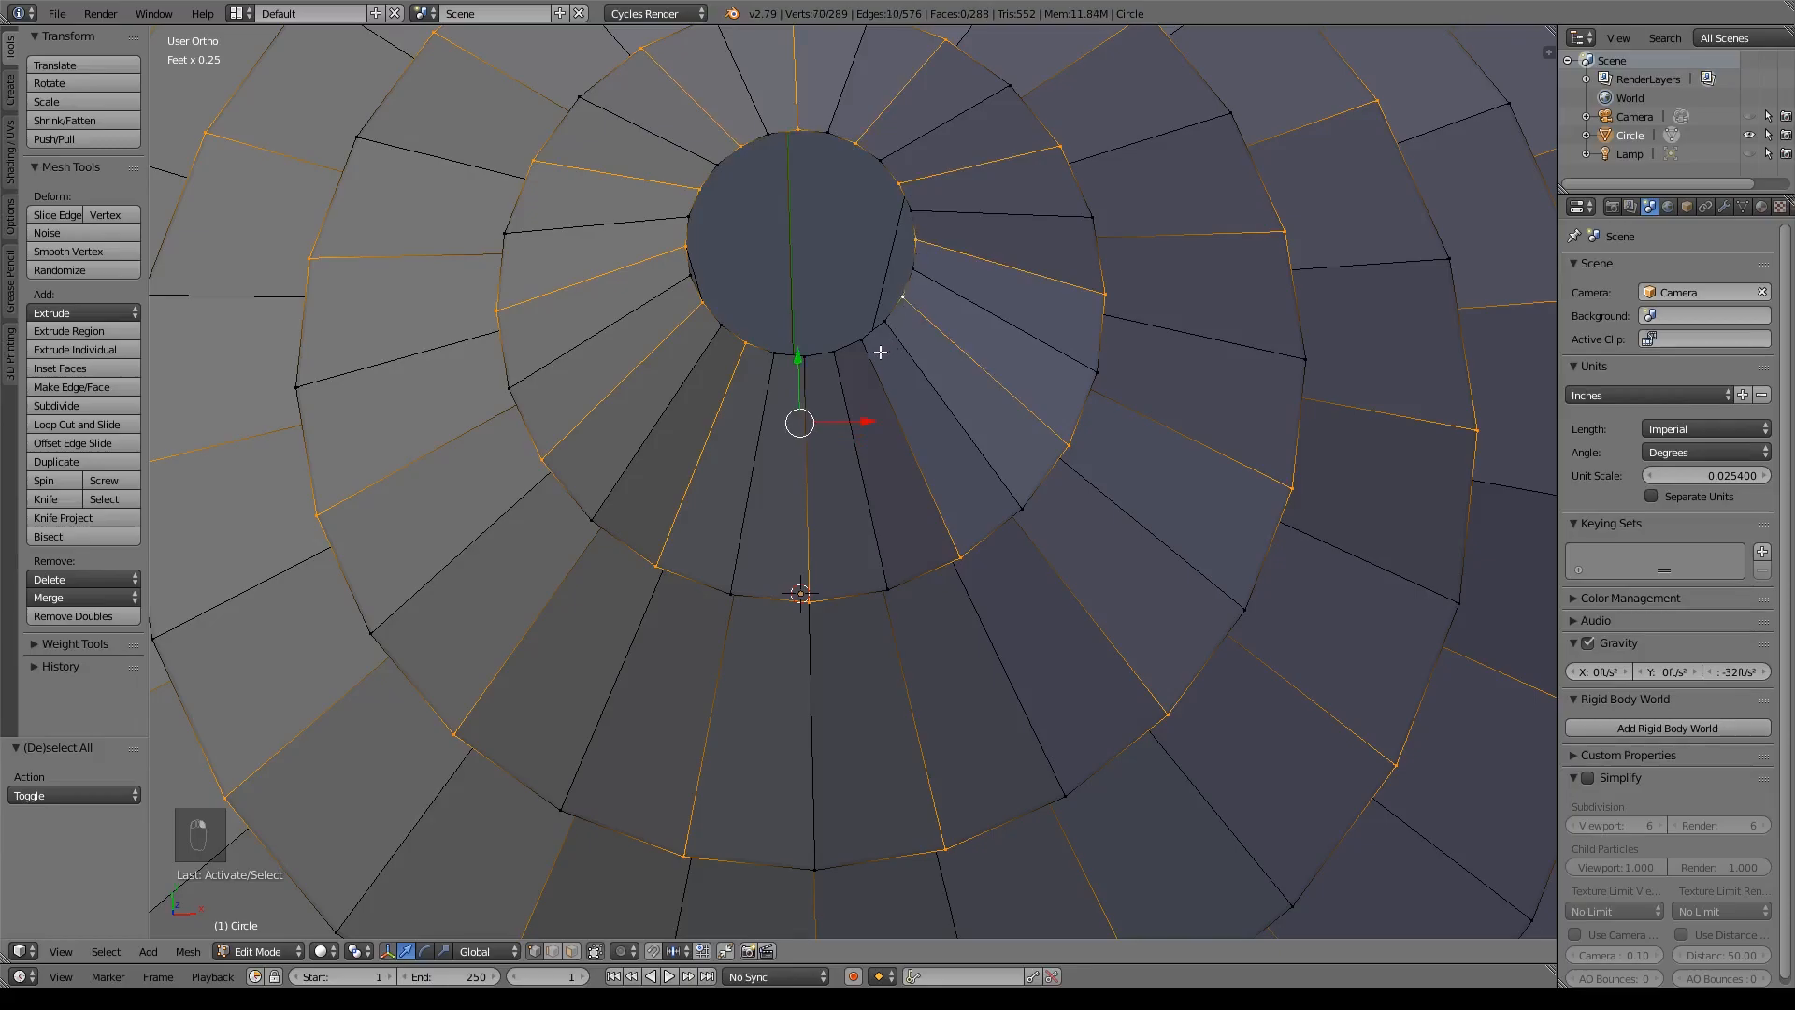
{"action": "right_click", "coordinate": [863, 341], "text": "shift"}
{"action": "right_click", "coordinate": [806, 355], "text": "shift"}
- Scale the selected alternating vertices inward to about 0.761 in X and Y only, excluding Z
{"action": "key", "text": "KP_1"}
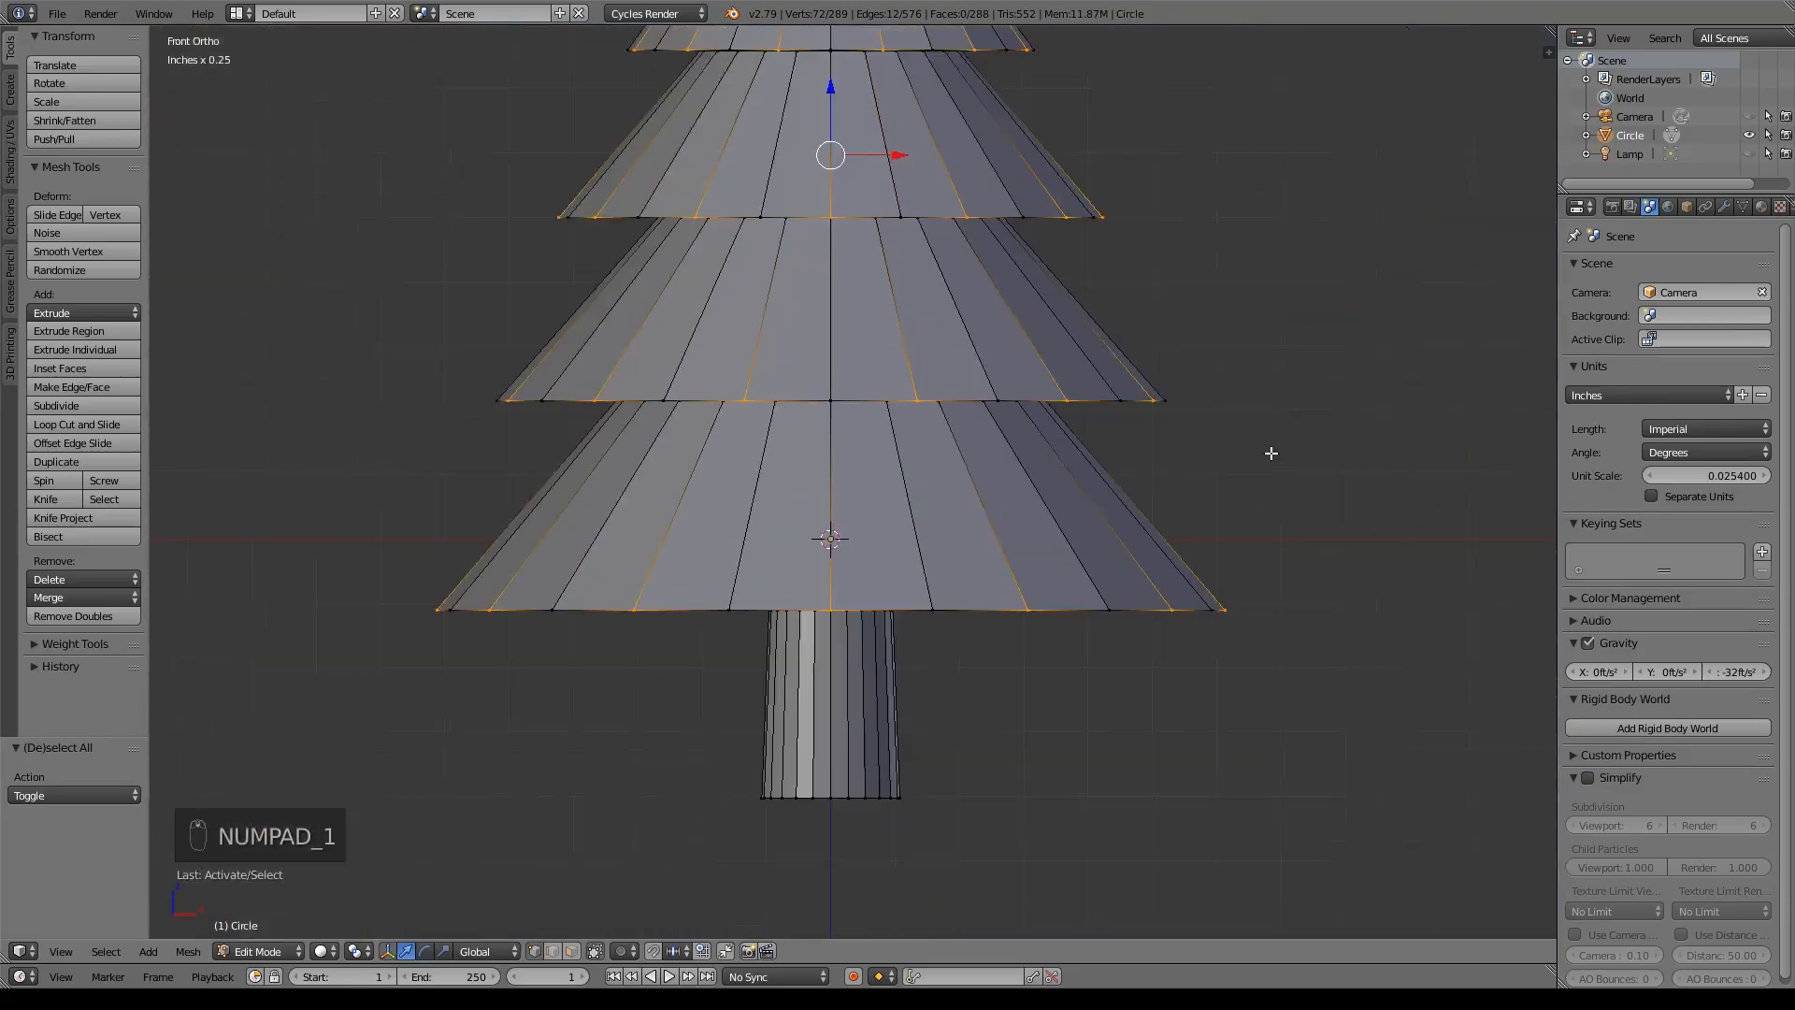
{"action": "scroll", "coordinate": [1191, 393], "scroll_direction": "down", "scroll_amount": 3}
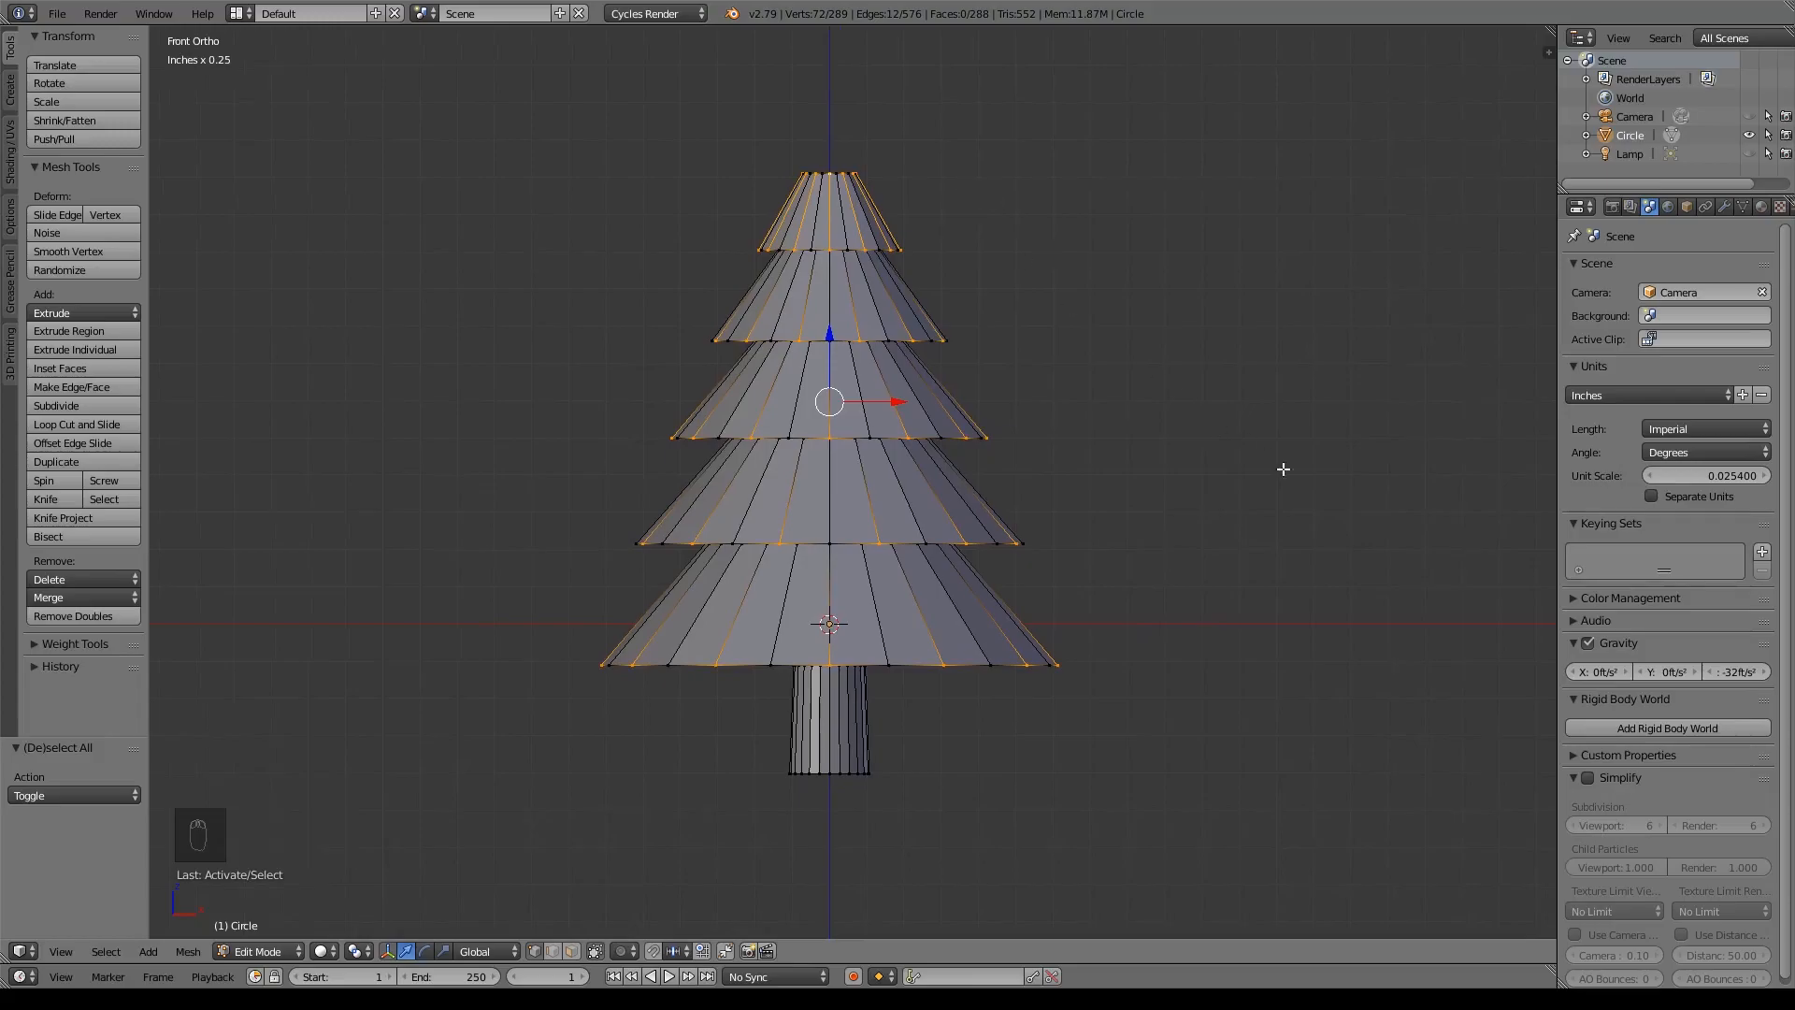
{"action": "key", "text": "s"}
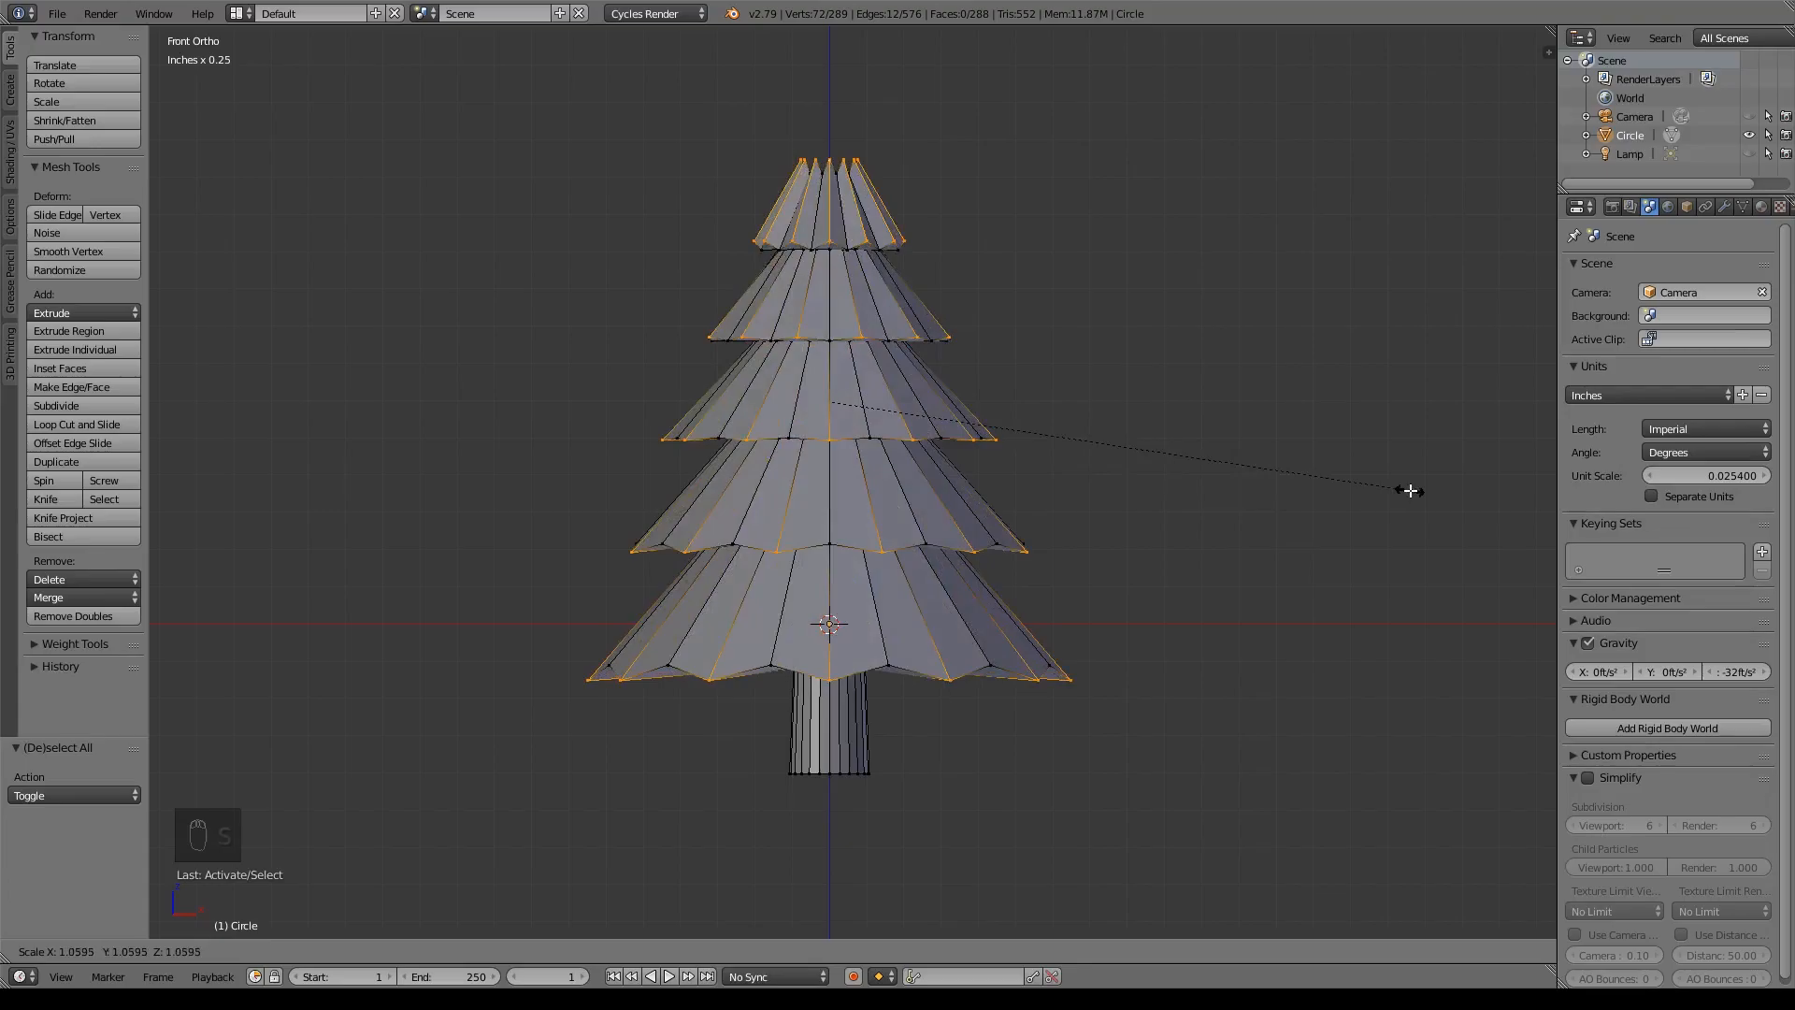
{"action": "right_click", "coordinate": [1412, 491]}
{"action": "key", "text": "s"}
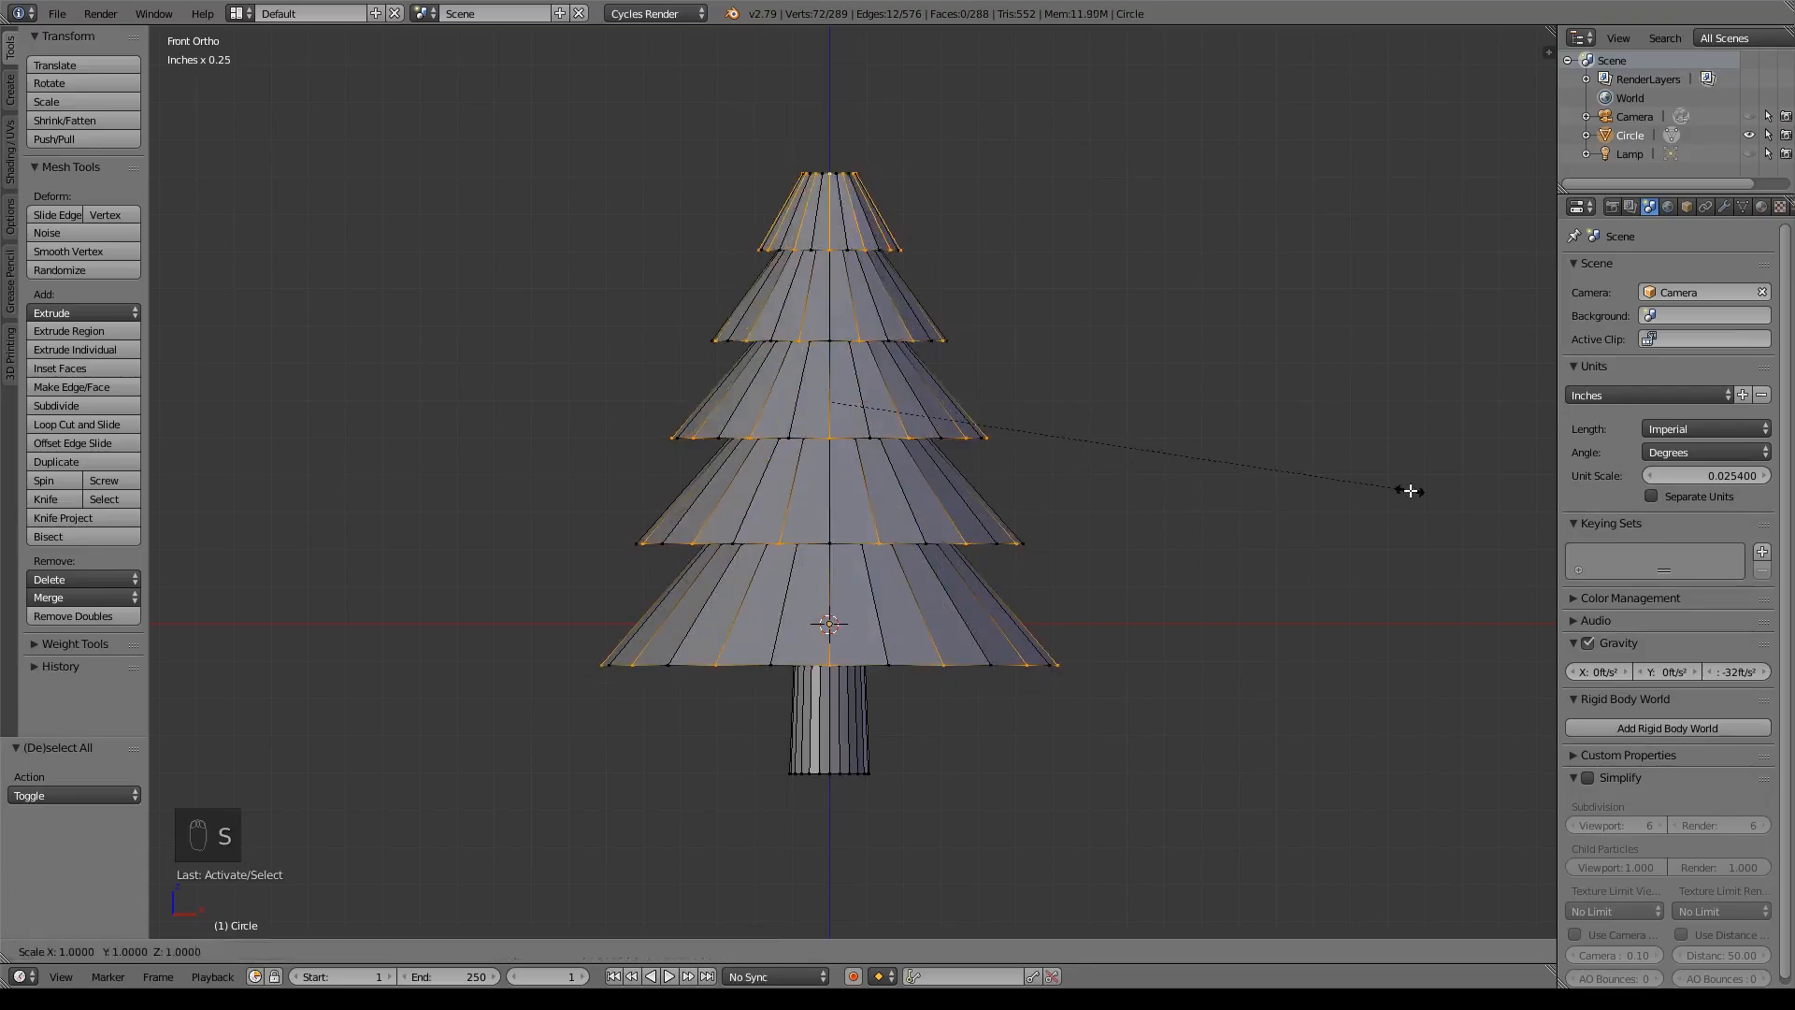
{"action": "key", "text": "shift+z"}
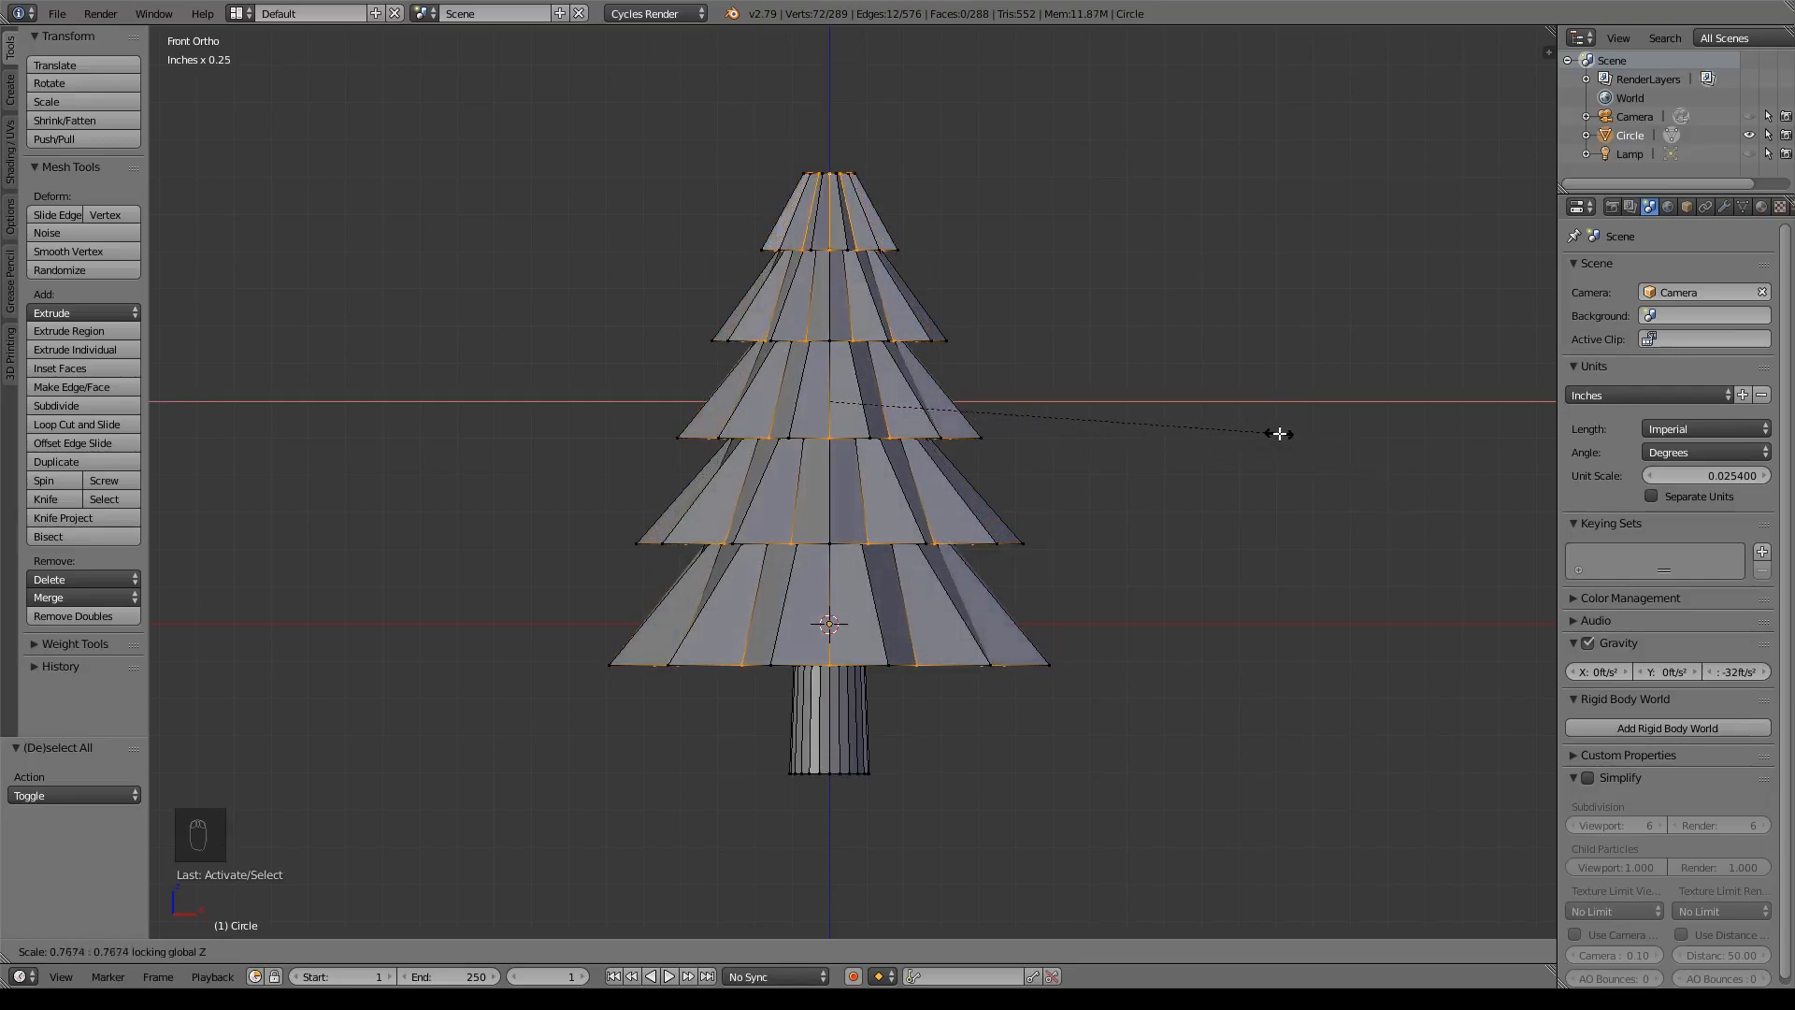
{"action": "left_click", "coordinate": [1275, 435]}
- Examine the pleated tier rims up close and the whole tree from several angles
{"action": "middle_click_drag", "start_coordinate": [1276, 435], "coordinate": [1186, 299]}
{"action": "mouse_move", "coordinate": [1049, 295]}
{"action": "middle_mouse_down"}
{"action": "mouse_move", "coordinate": [1187, 393]}
{"action": "mouse_move", "coordinate": [1035, 333]}
{"action": "mouse_move", "coordinate": [973, 272]}
{"action": "mouse_move", "coordinate": [1168, 351]}
{"action": "mouse_move", "coordinate": [1231, 429]}
{"action": "mouse_move", "coordinate": [1142, 421]}
{"action": "mouse_move", "coordinate": [1014, 321]}
{"action": "mouse_move", "coordinate": [994, 609]}
{"action": "middle_mouse_up"}
{"action": "scroll", "coordinate": [1026, 322], "scroll_direction": "up", "scroll_amount": 7}
{"action": "middle_click_drag", "start_coordinate": [1030, 233], "coordinate": [1015, 746], "text": "shift"}
{"action": "scroll", "coordinate": [872, 584], "scroll_direction": "up", "scroll_amount": 5}
{"action": "scroll", "coordinate": [871, 583], "scroll_direction": "up", "scroll_amount": 3}
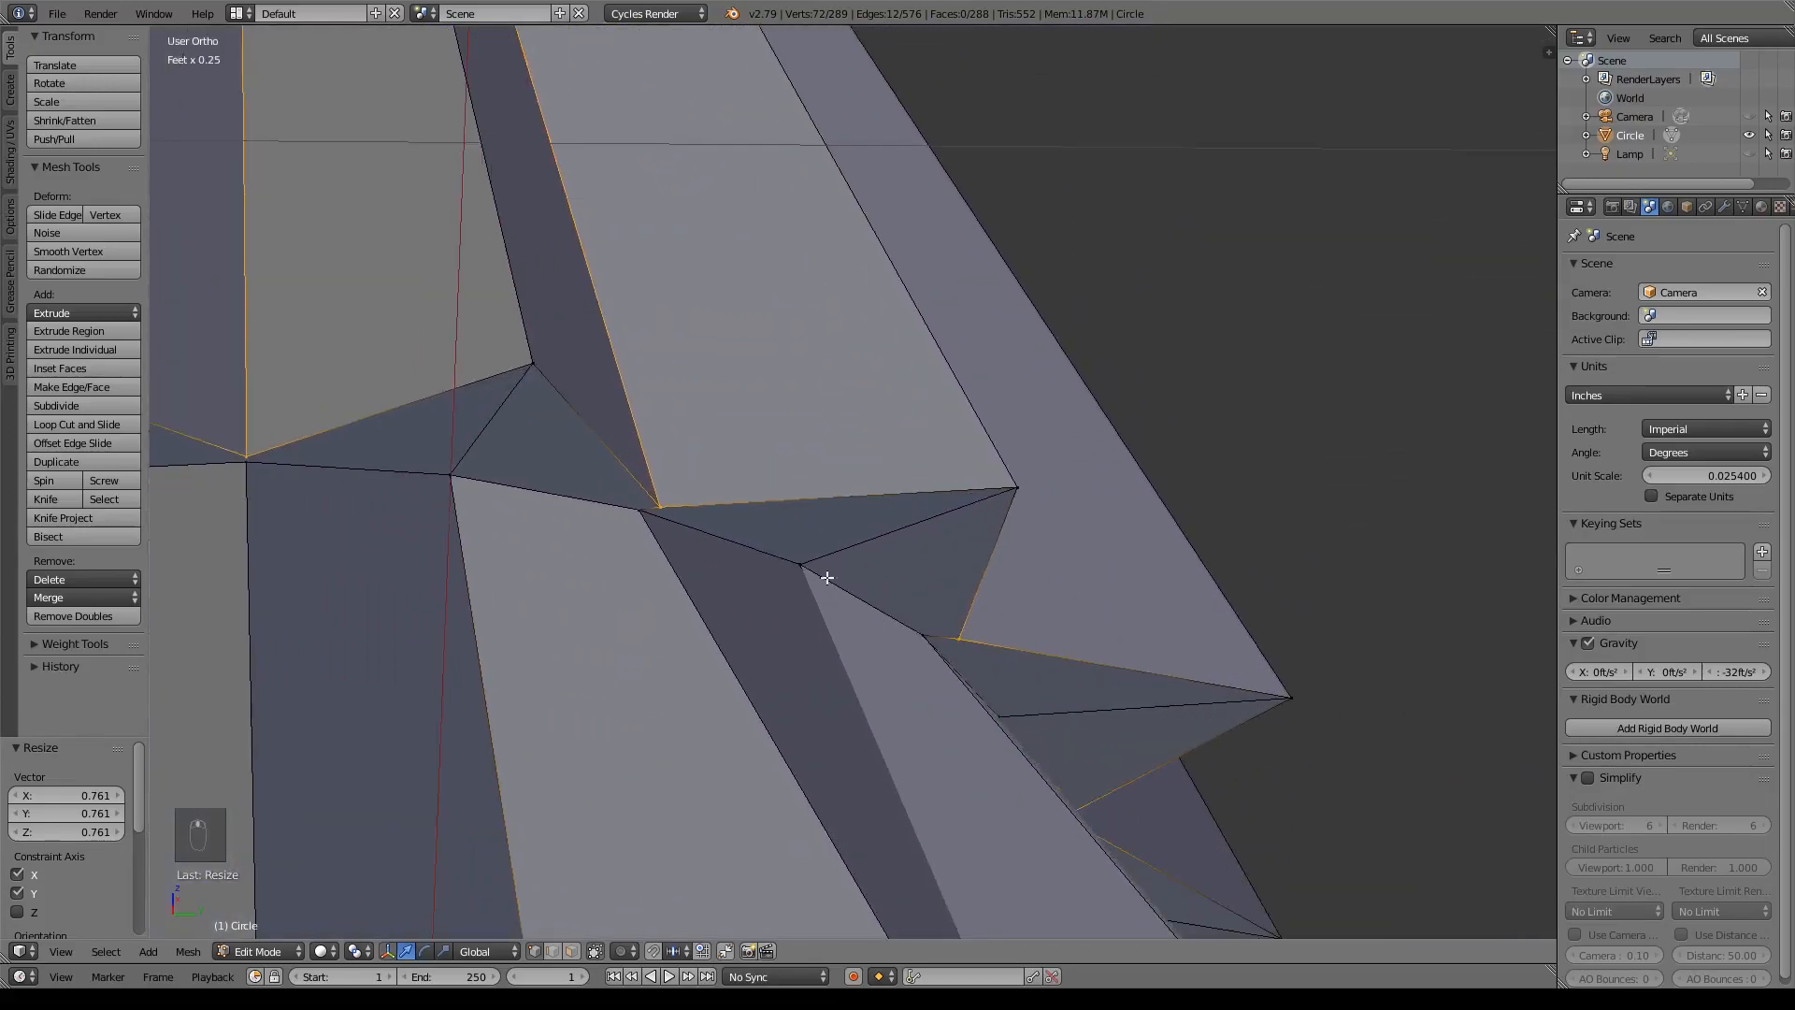
{"action": "scroll", "coordinate": [1090, 565], "scroll_direction": "down", "scroll_amount": 9}
{"action": "middle_click_drag", "start_coordinate": [1003, 684], "coordinate": [1075, 403], "text": "shift"}
{"action": "scroll", "coordinate": [1066, 481], "scroll_direction": "down", "scroll_amount": 5}
{"action": "mouse_move", "coordinate": [1049, 631]}
{"action": "middle_mouse_down", "text": "shift"}
{"action": "mouse_move", "coordinate": [1063, 421]}
{"action": "mouse_move", "coordinate": [1119, 501]}
{"action": "mouse_move", "coordinate": [1090, 501]}
{"action": "middle_mouse_up", "text": "shift"}
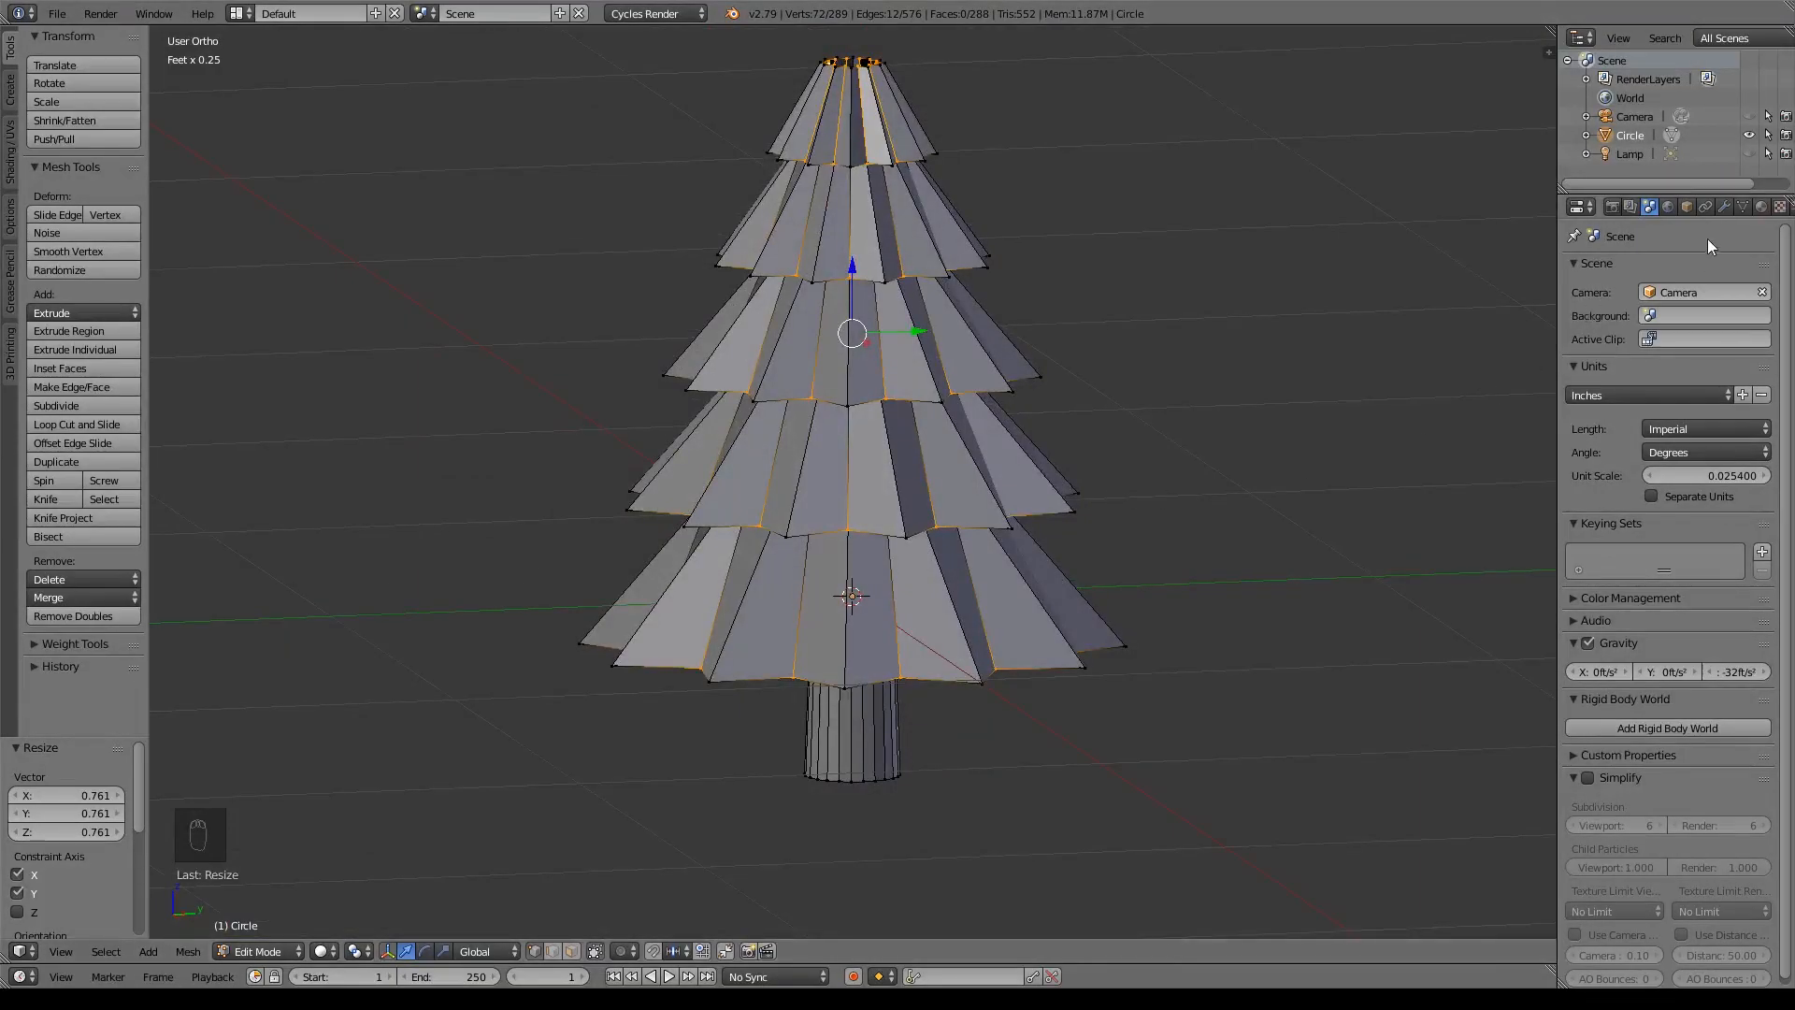
- Add a Catmull-Clark Subdivision Surface modifier to the tree with 3 view and 3 render subdivisions
{"action": "left_click", "coordinate": [1723, 206]}
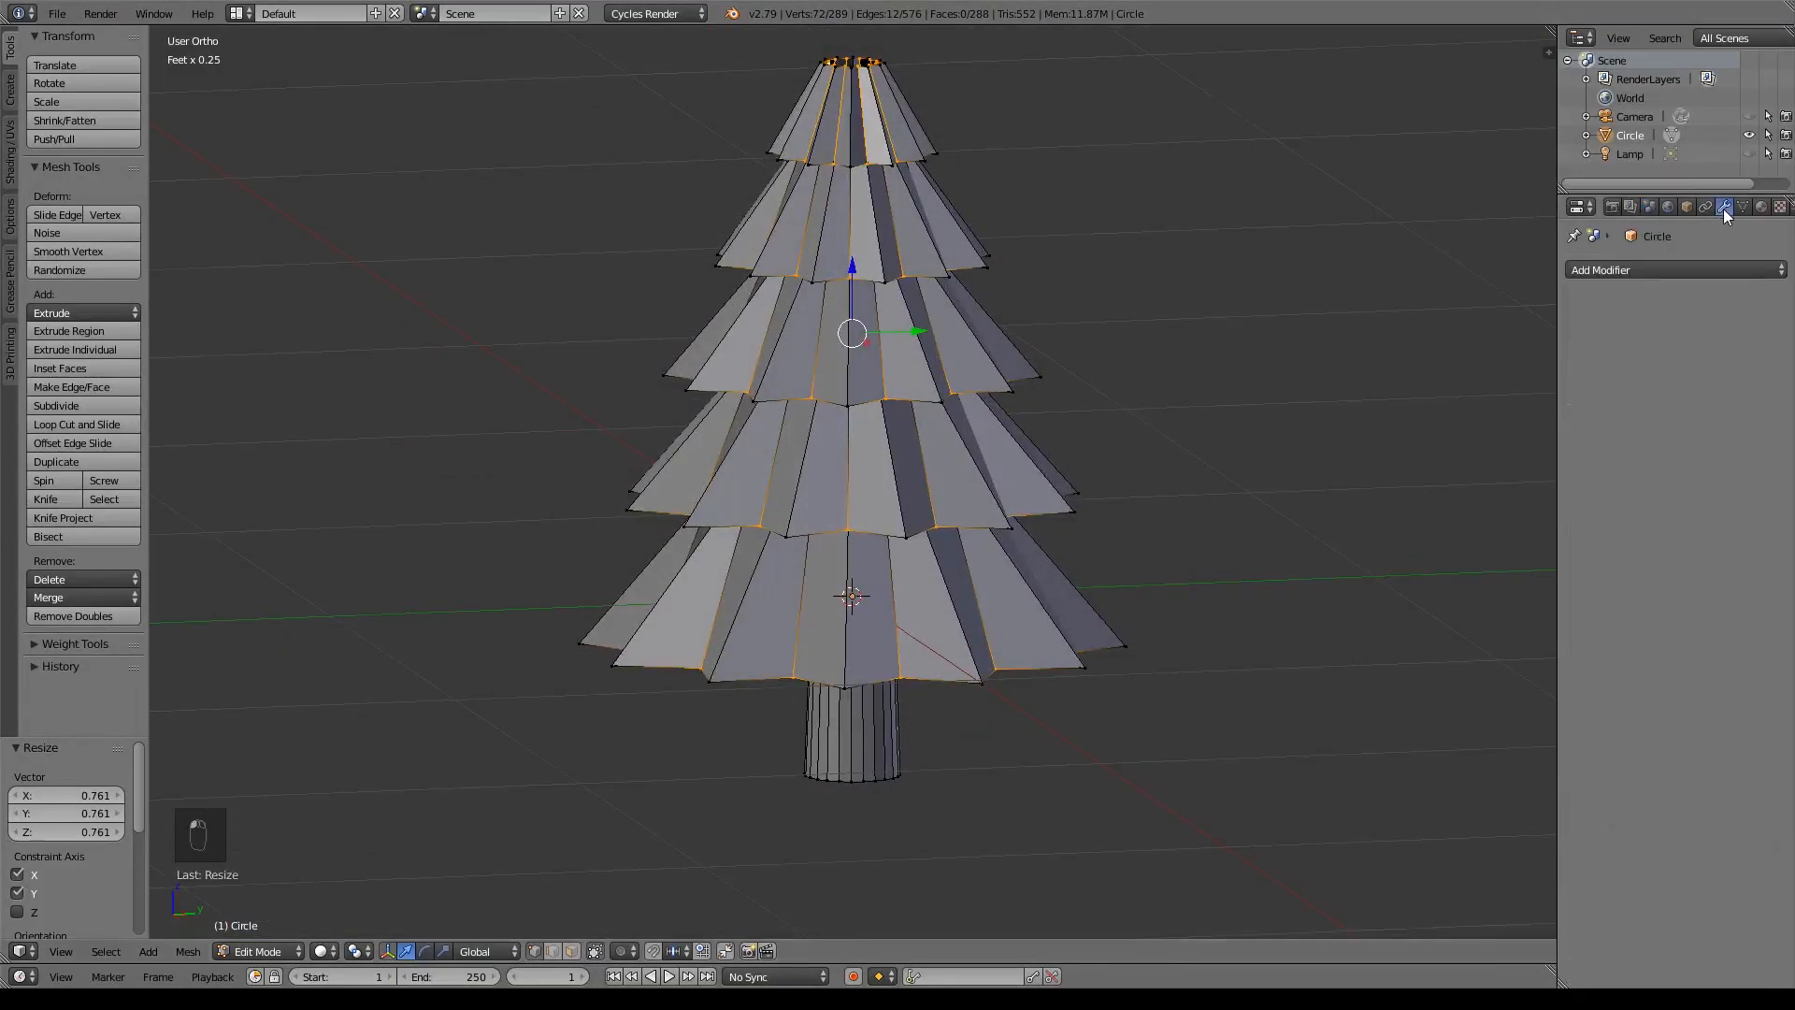
{"action": "left_click", "coordinate": [1643, 269]}
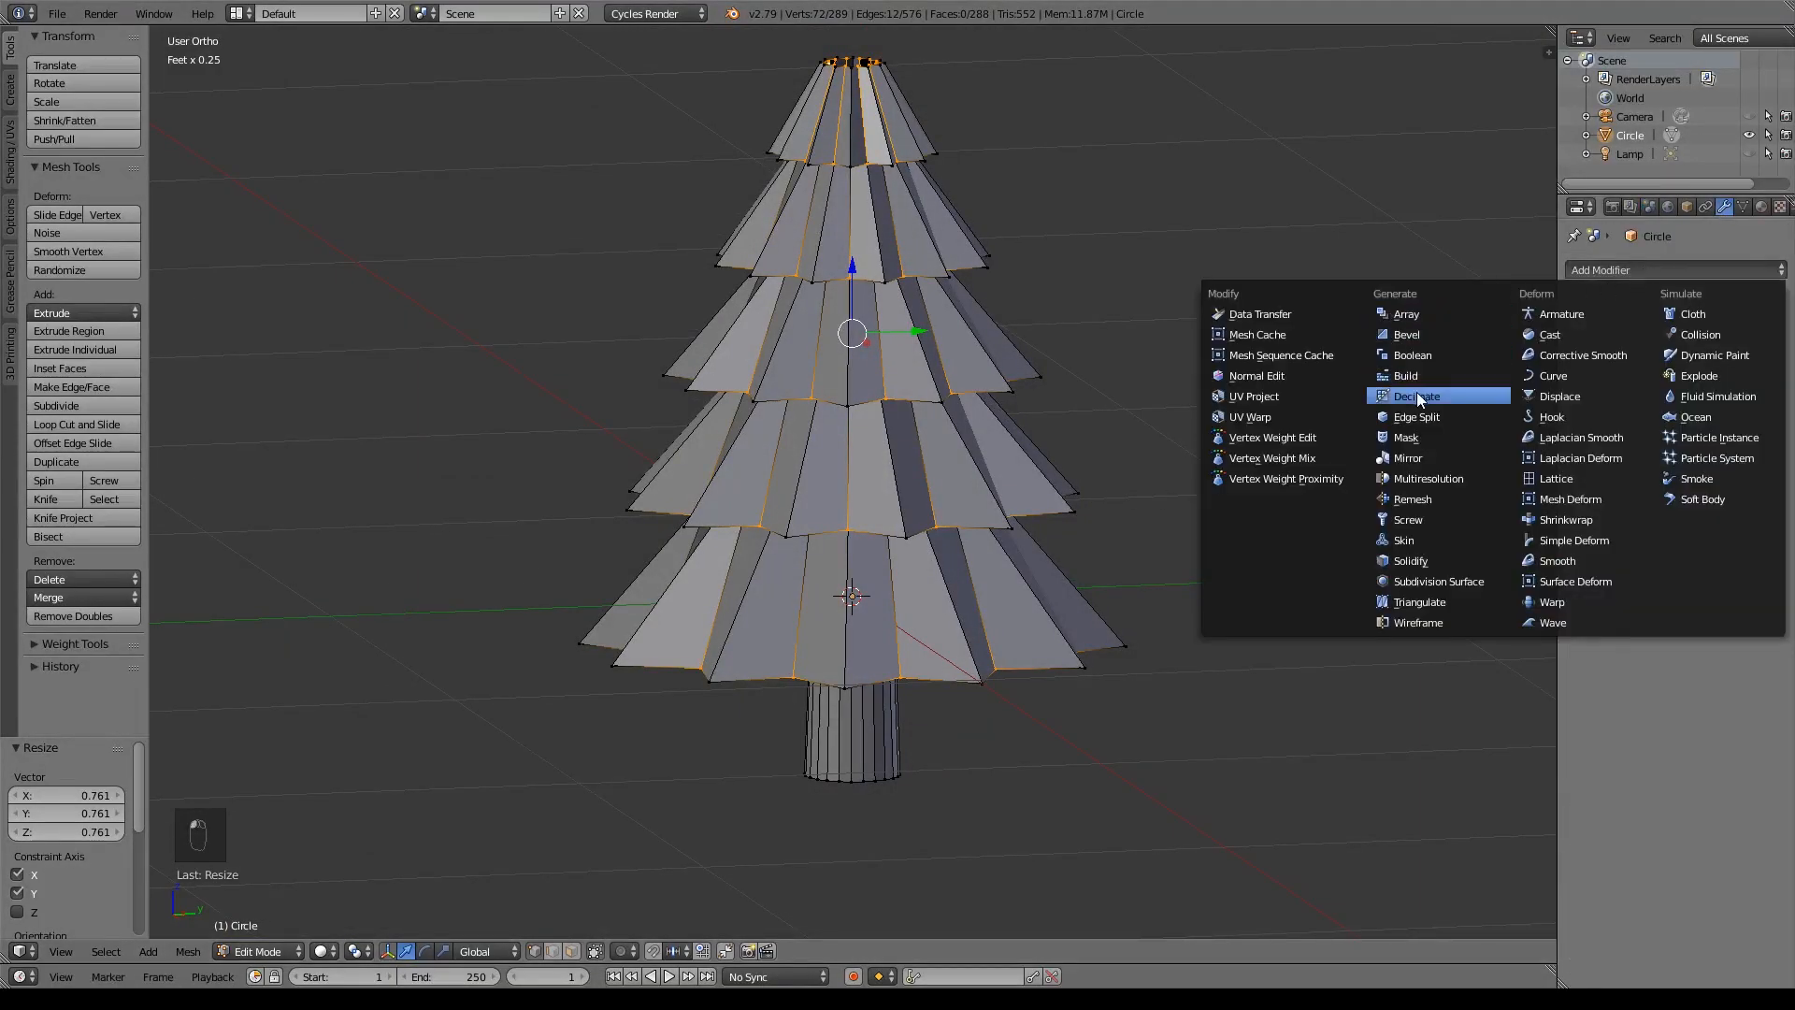
{"action": "left_click", "coordinate": [1437, 581]}
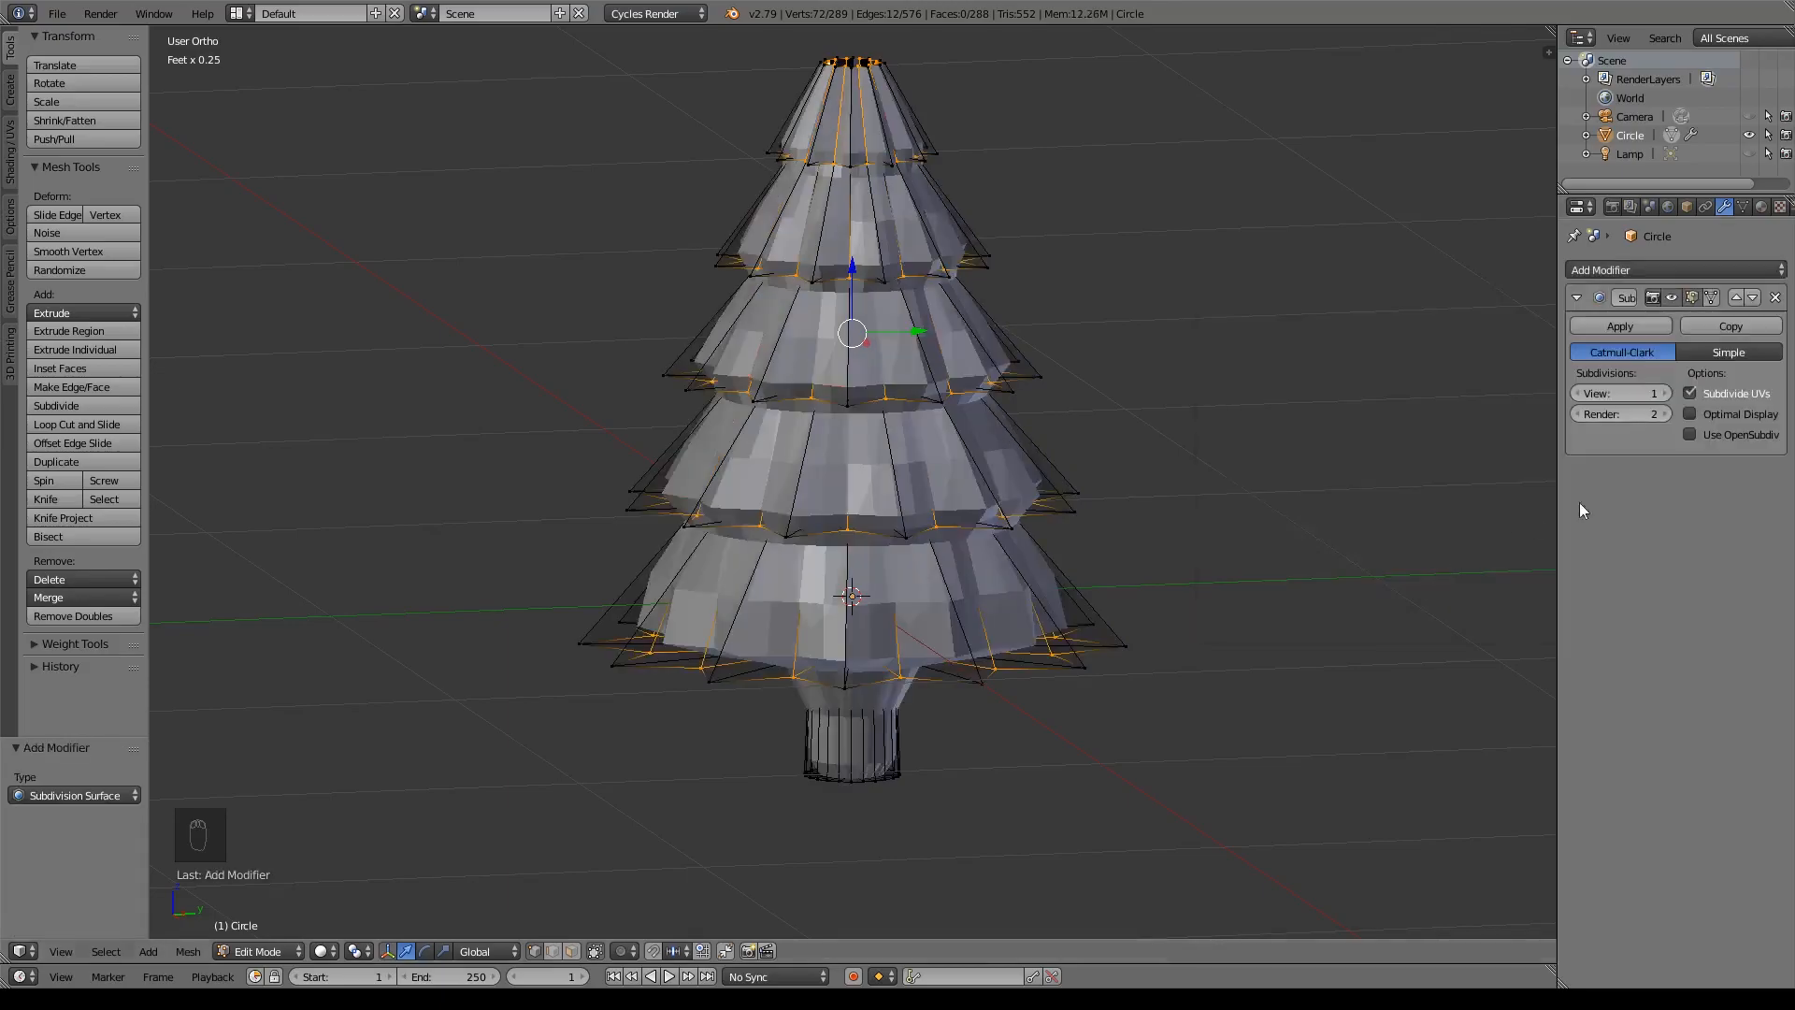
{"action": "left_click", "coordinate": [1665, 393]}
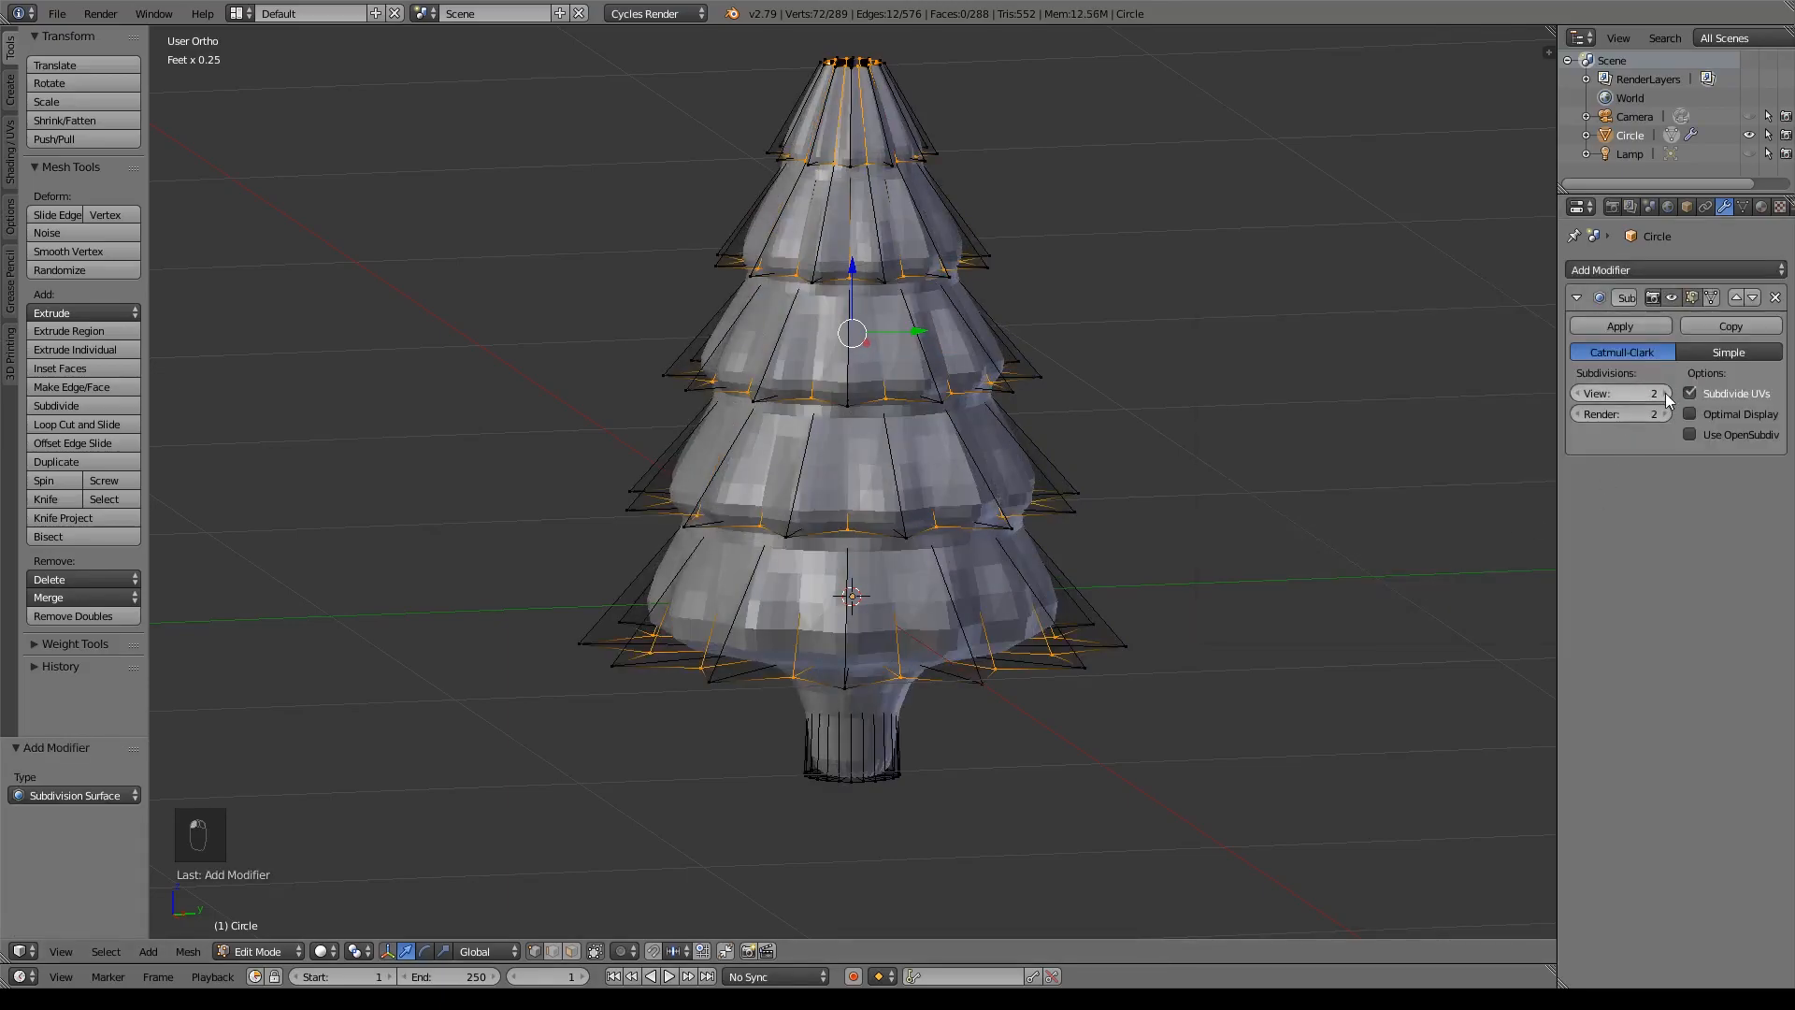
{"action": "left_click", "coordinate": [1665, 394]}
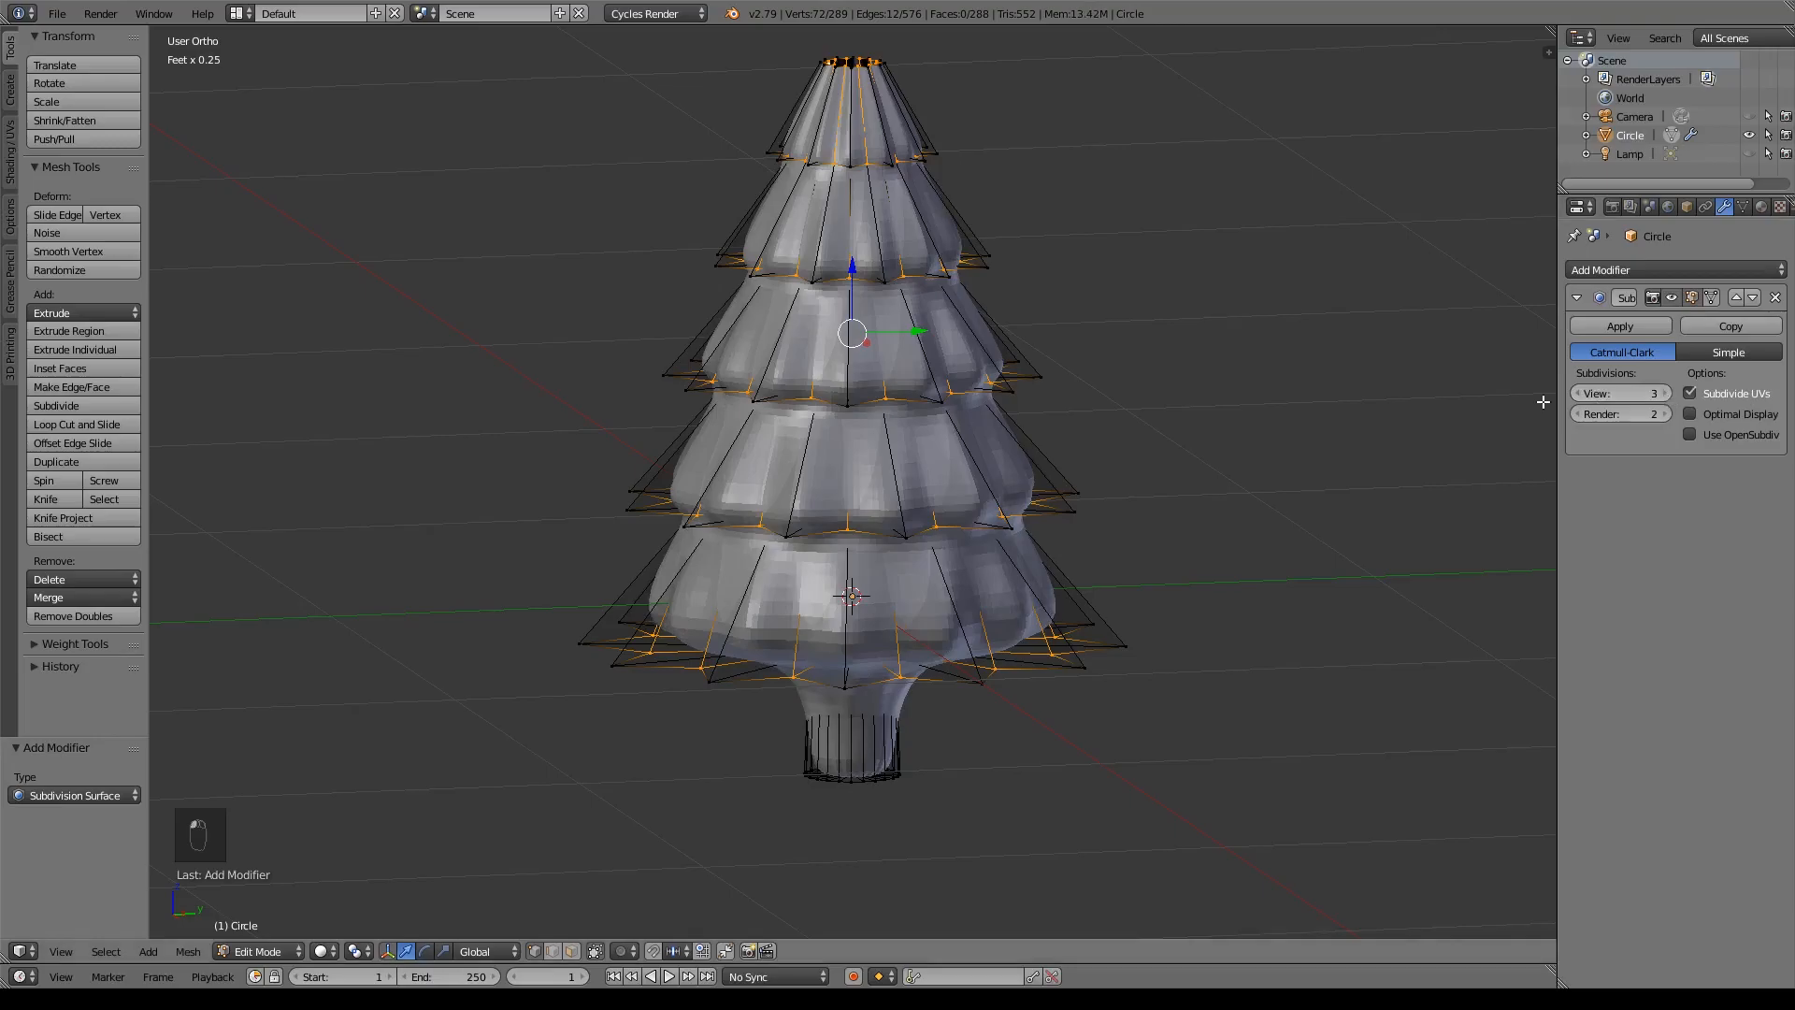
{"action": "left_click", "coordinate": [1666, 415]}
- Cut an edge loop into the bottom tier's underside near its rim and lower it about 21.8 thou along Z
{"action": "scroll", "coordinate": [916, 571], "scroll_direction": "up", "scroll_amount": 1}
{"action": "middle_click_drag", "start_coordinate": [978, 623], "coordinate": [973, 561]}
{"action": "key", "text": "ctrl+r"}
{"action": "left_click", "coordinate": [853, 608]}
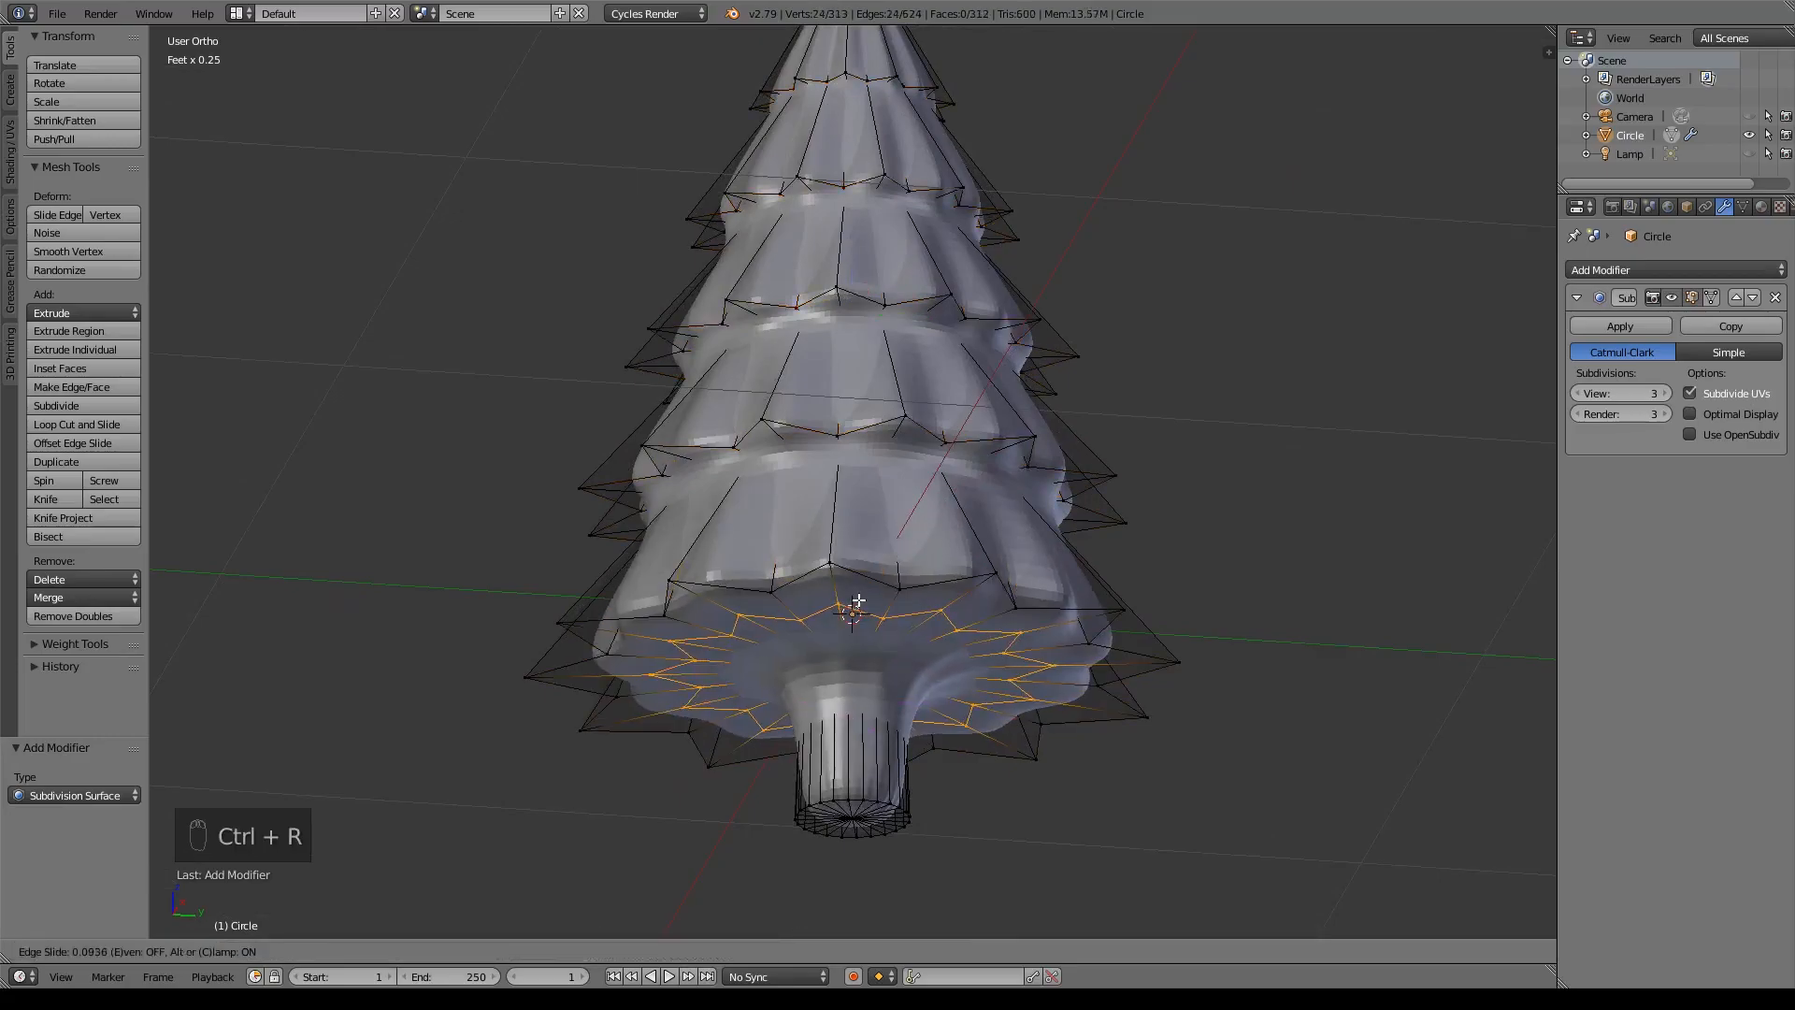
{"action": "left_click", "coordinate": [884, 573]}
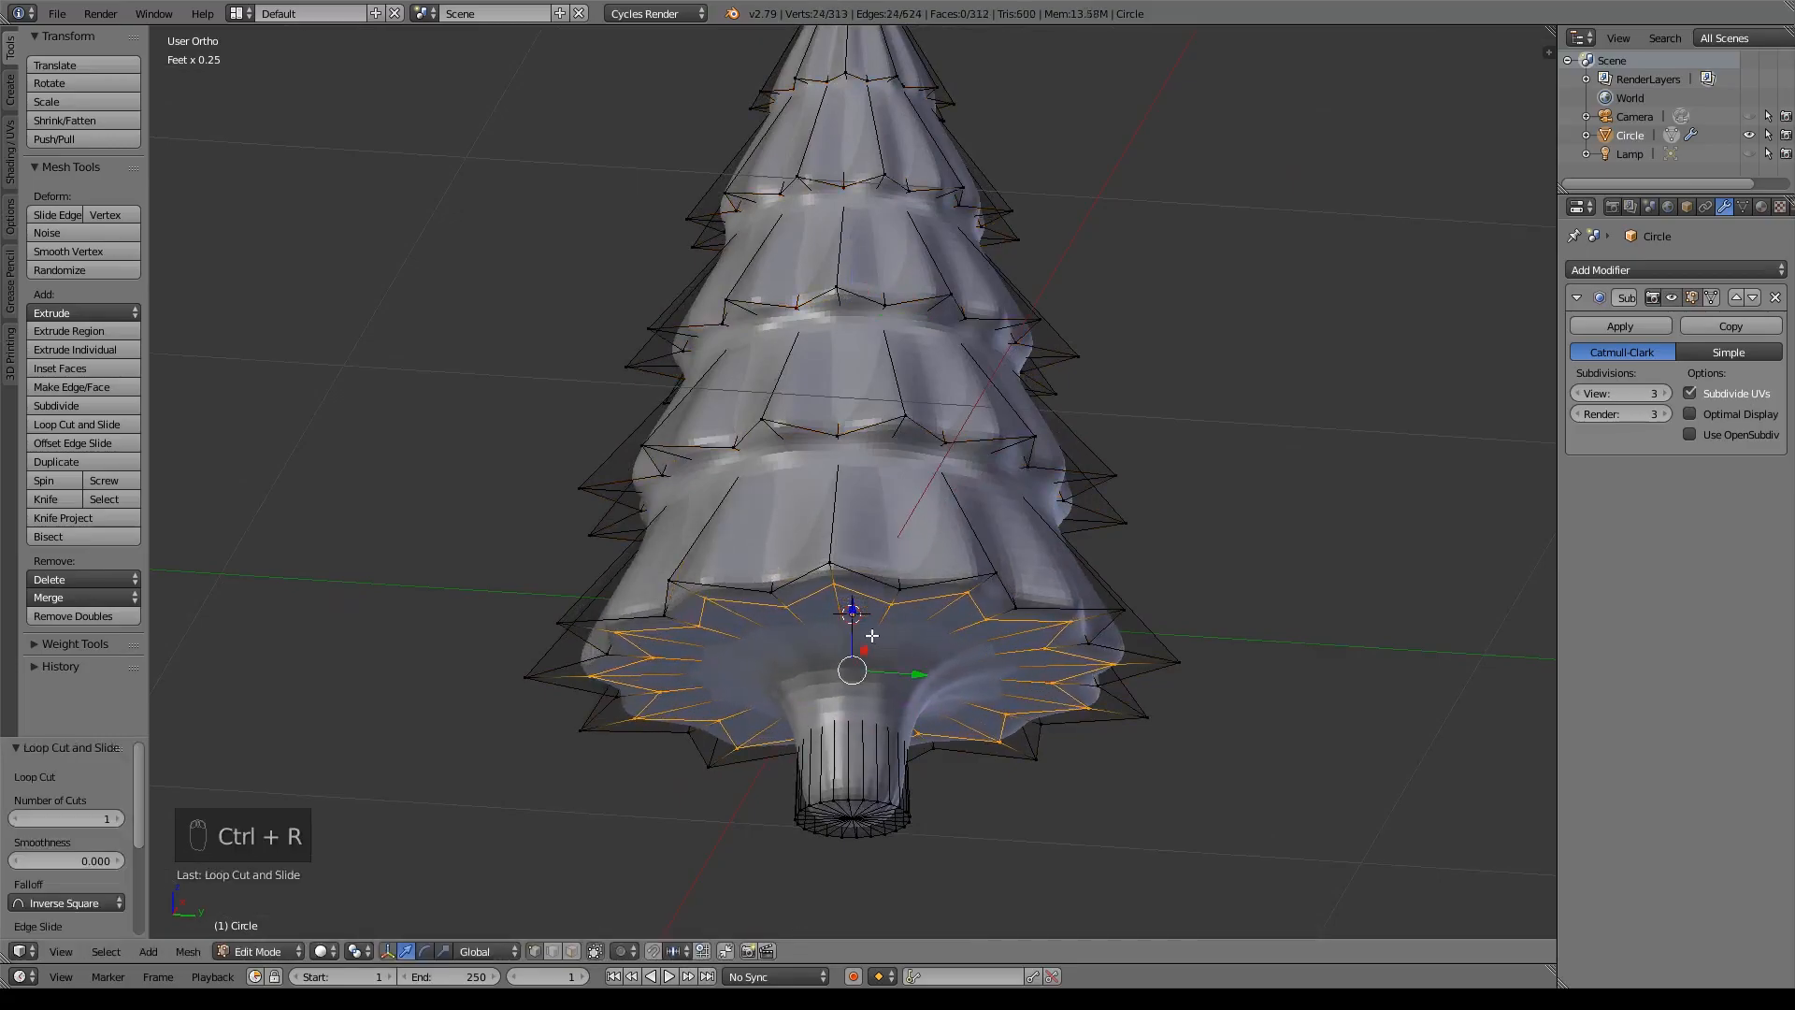
{"action": "middle_click_drag", "start_coordinate": [884, 575], "coordinate": [881, 650]}
{"action": "left_click_drag", "start_coordinate": [852, 616], "coordinate": [864, 620]}
{"action": "key", "text": "ctrl+r"}
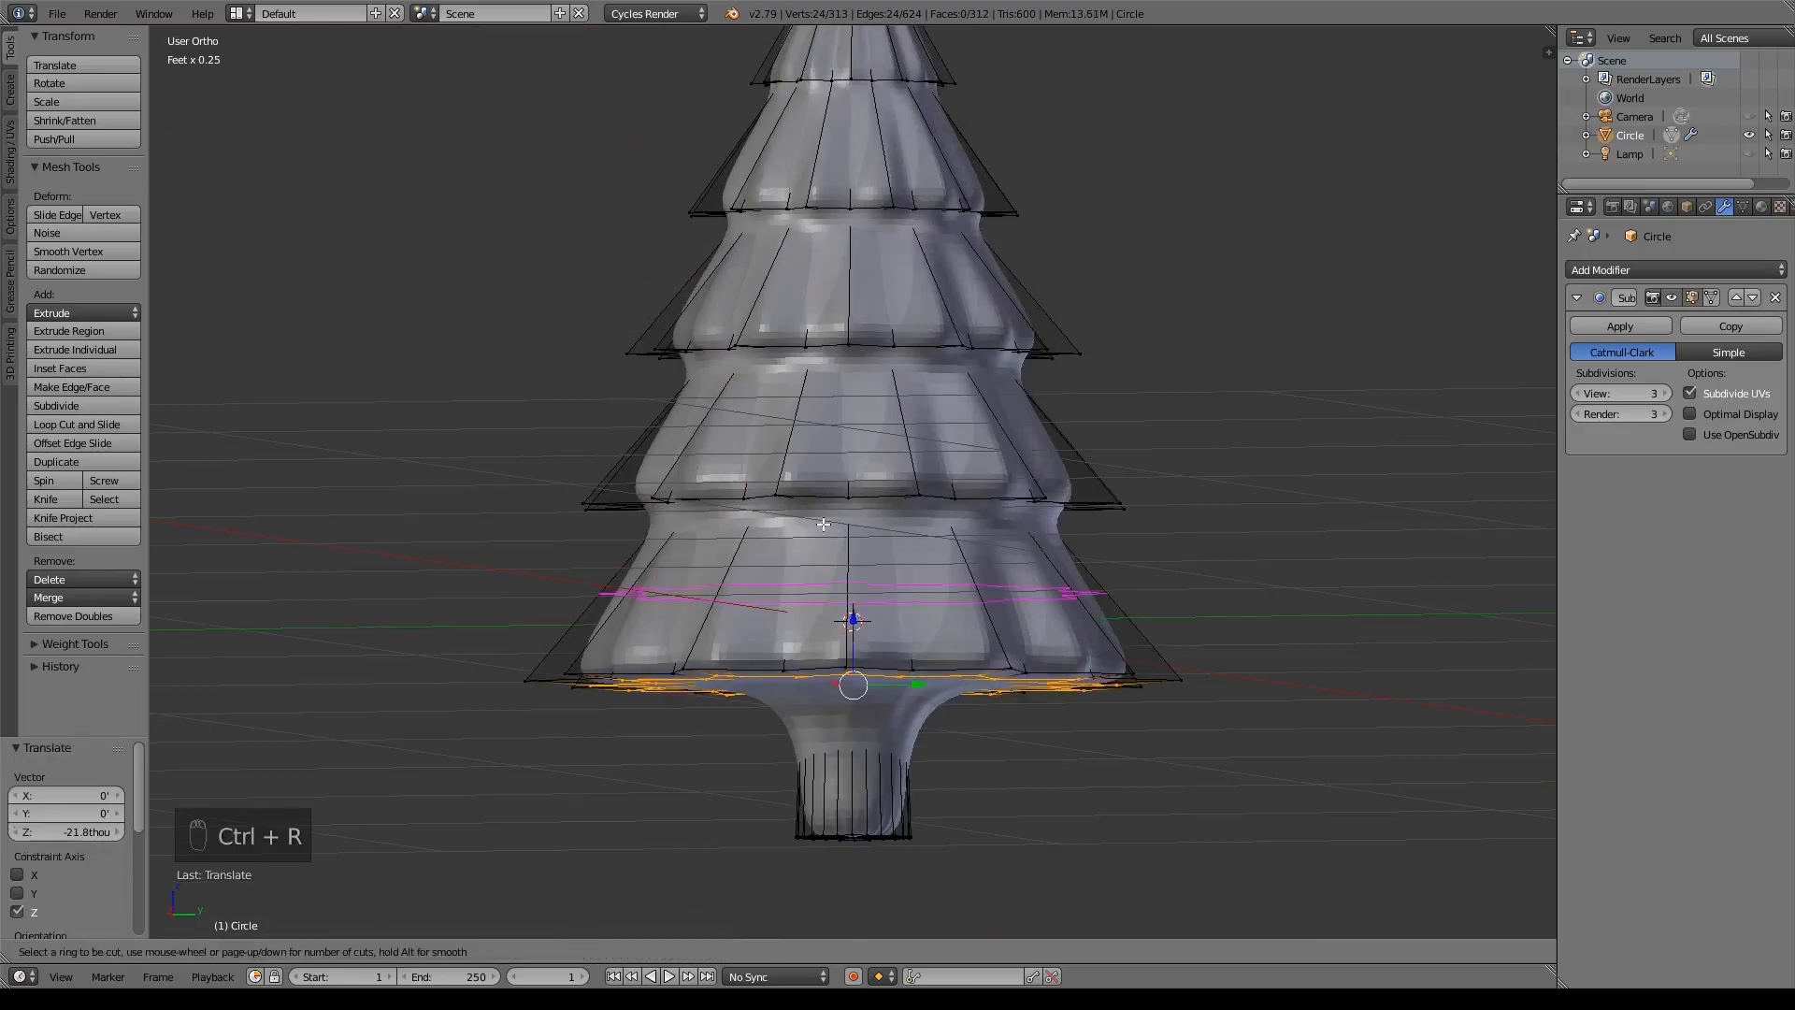
{"action": "right_click", "coordinate": [882, 523]}
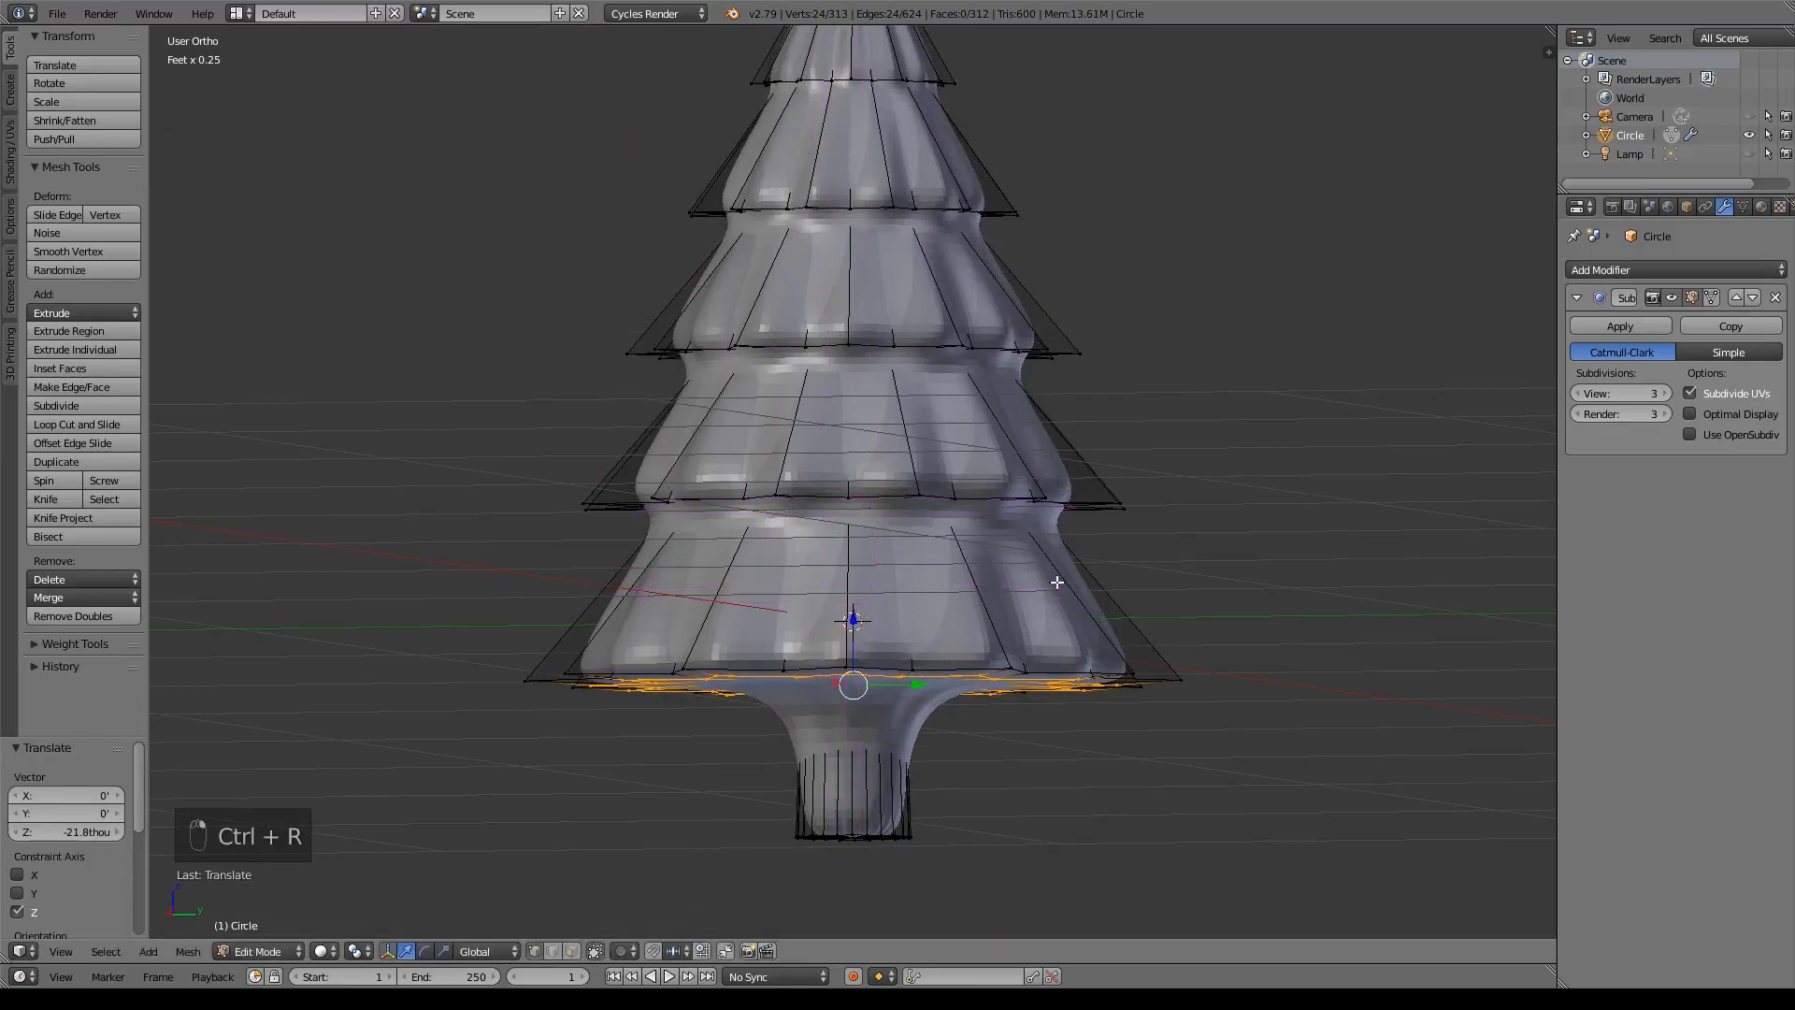
- Select the edge loop where the trunk meets the bottom tier's underside and crease it fully to 1.000
{"action": "middle_click_drag", "start_coordinate": [1057, 580], "coordinate": [1048, 494]}
{"action": "middle_click_drag", "start_coordinate": [1032, 368], "coordinate": [1024, 435], "text": "shift"}
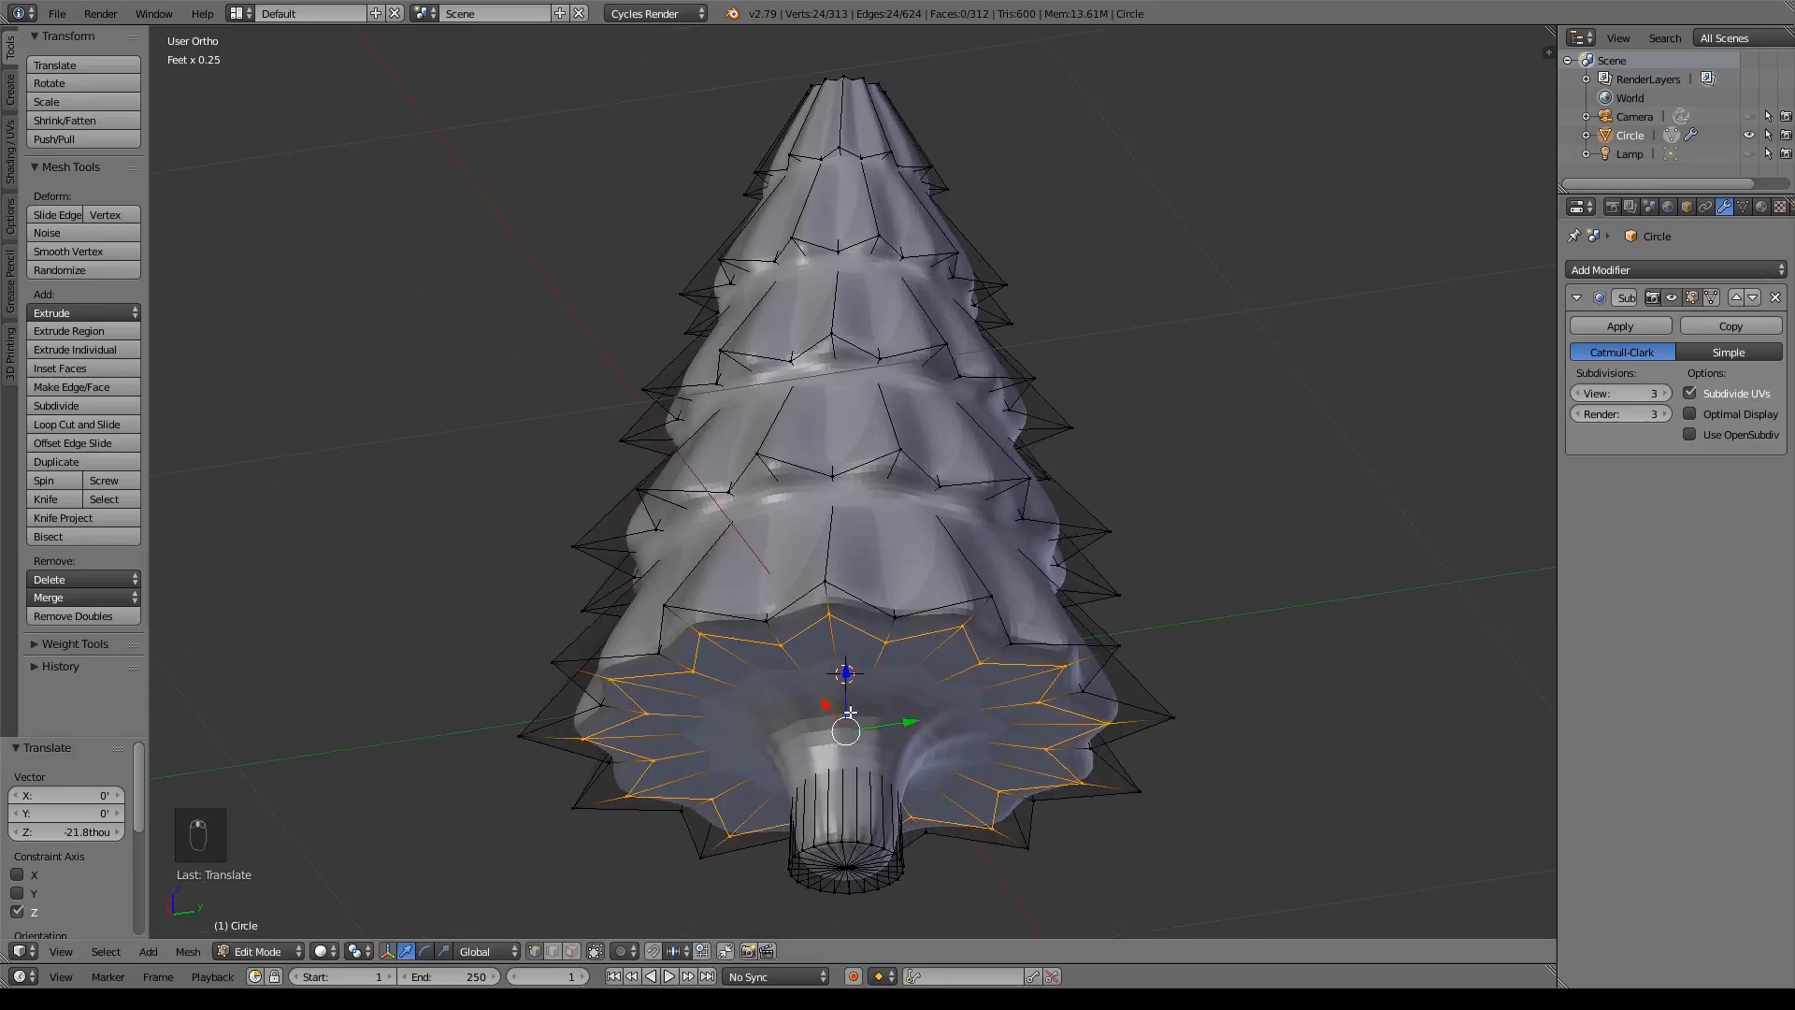
{"action": "right_click", "coordinate": [824, 692], "text": "alt"}
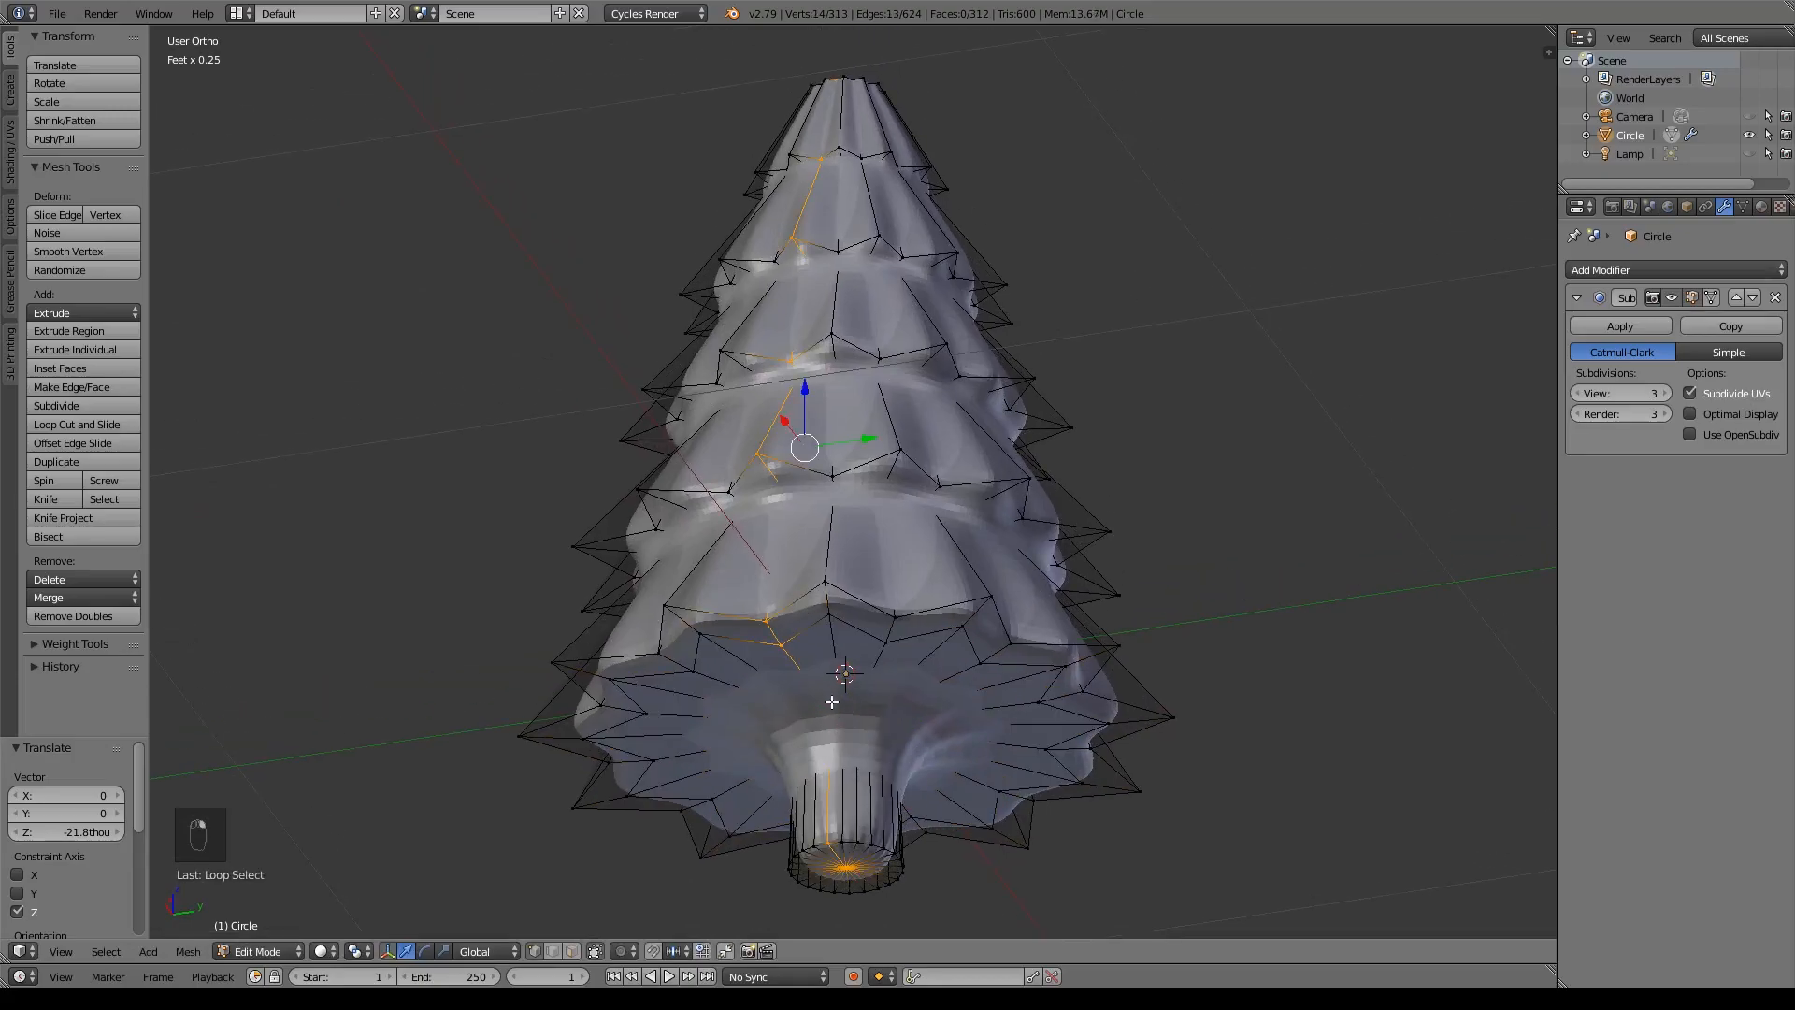
{"action": "key", "text": "z"}
{"action": "right_click", "coordinate": [842, 705], "text": "alt"}
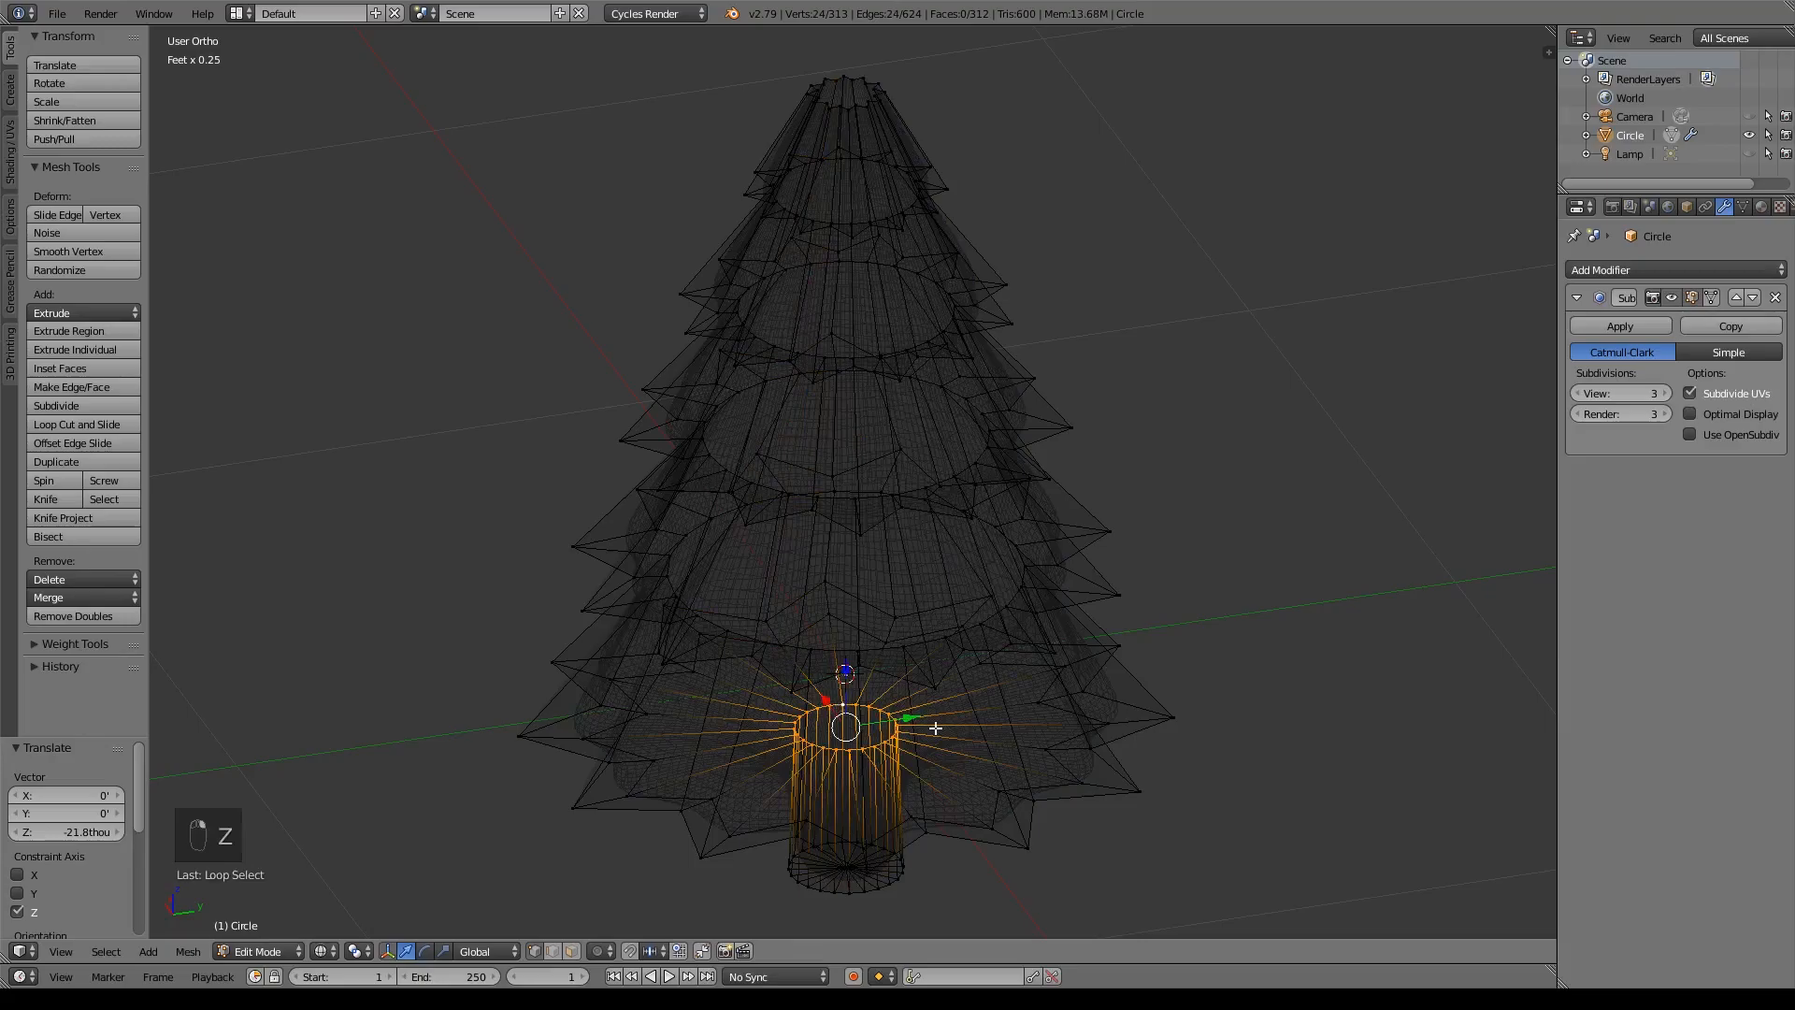
{"action": "key", "text": "shift+e"}
{"action": "left_click", "coordinate": [521, 712]}
{"action": "key", "text": "z"}
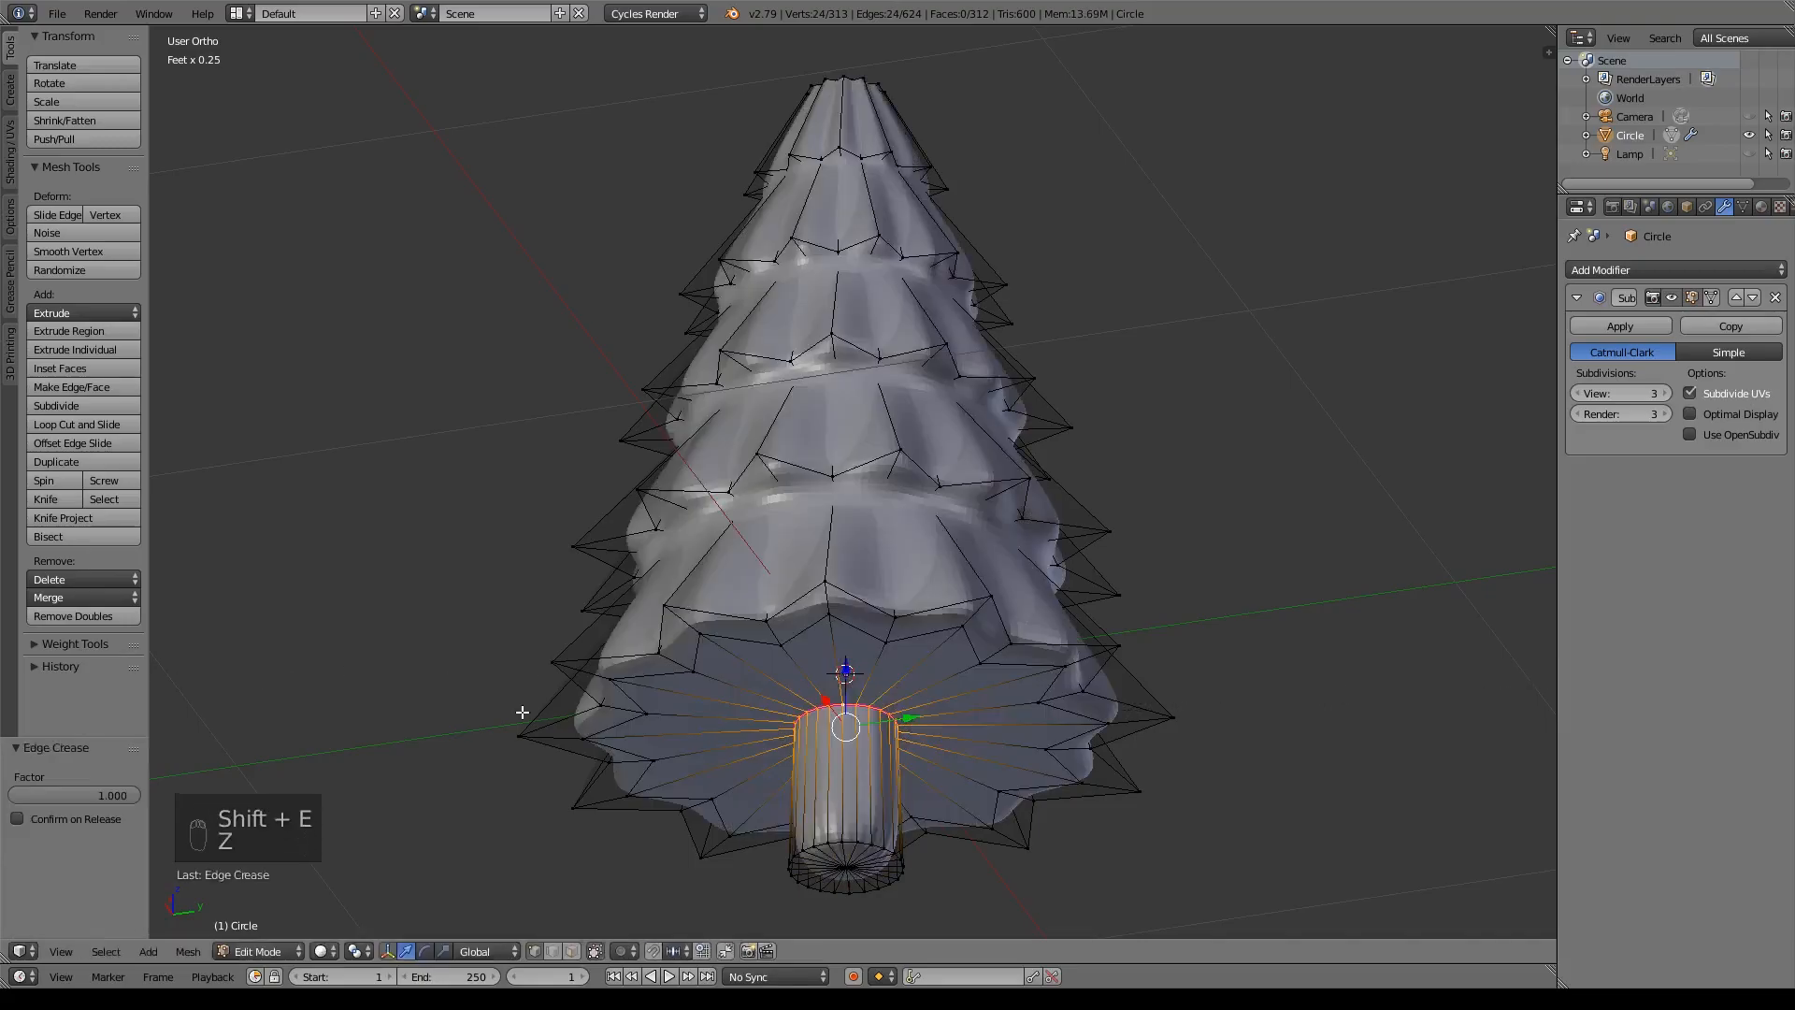
- Crease the edge loop where the bottom tier meets the second tier's underside to 1.000
{"action": "scroll", "coordinate": [890, 636], "scroll_direction": "up", "scroll_amount": 5}
{"action": "key", "text": "z"}
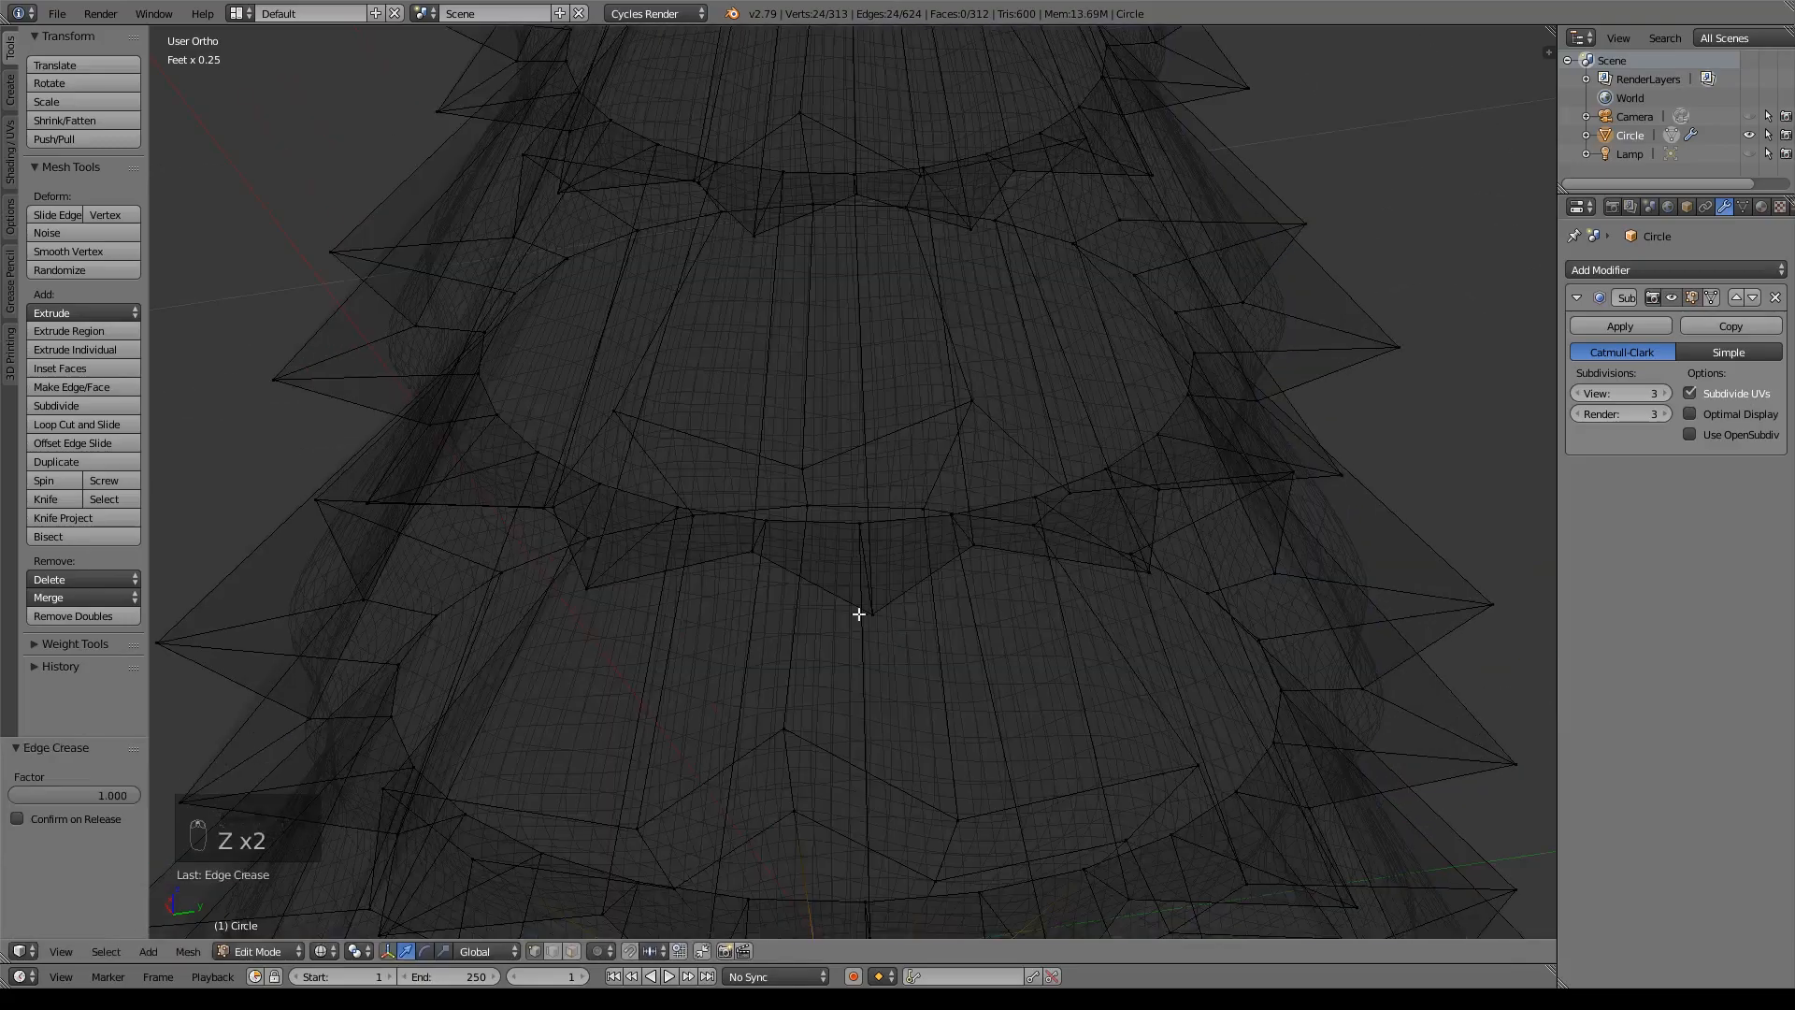
{"action": "right_click", "coordinate": [780, 506], "text": "alt"}
{"action": "key", "text": "shift+e"}
{"action": "left_click", "coordinate": [1383, 558]}
{"action": "middle_click_drag", "start_coordinate": [1011, 230], "coordinate": [1025, 446], "text": "shift"}
{"action": "key", "text": "z"}
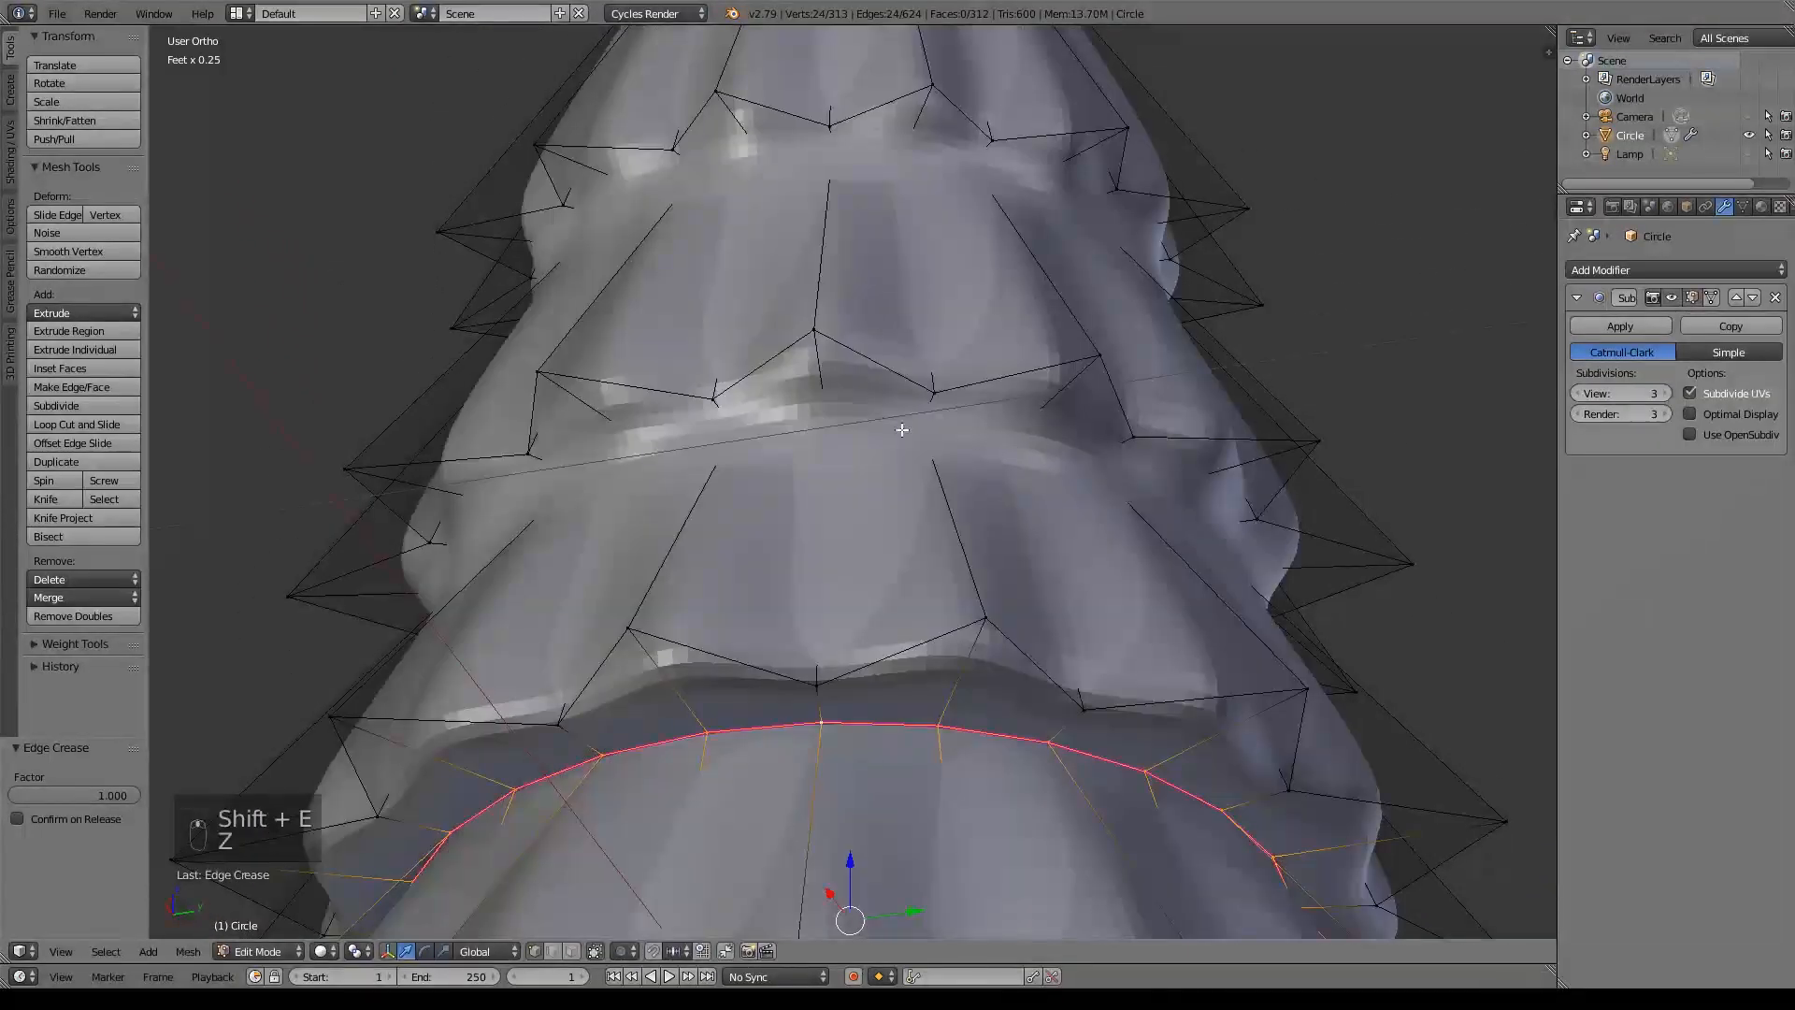
- Crease the inner edge loops beneath each of the three upper tiers to 1.000
{"action": "right_click", "coordinate": [857, 412], "text": "alt"}
{"action": "key", "text": "shift+e"}
{"action": "left_click", "coordinate": [1063, 540]}
{"action": "scroll", "coordinate": [1099, 460], "scroll_direction": "up", "scroll_amount": 4, "text": "shift"}
{"action": "right_click", "coordinate": [831, 431], "text": "alt"}
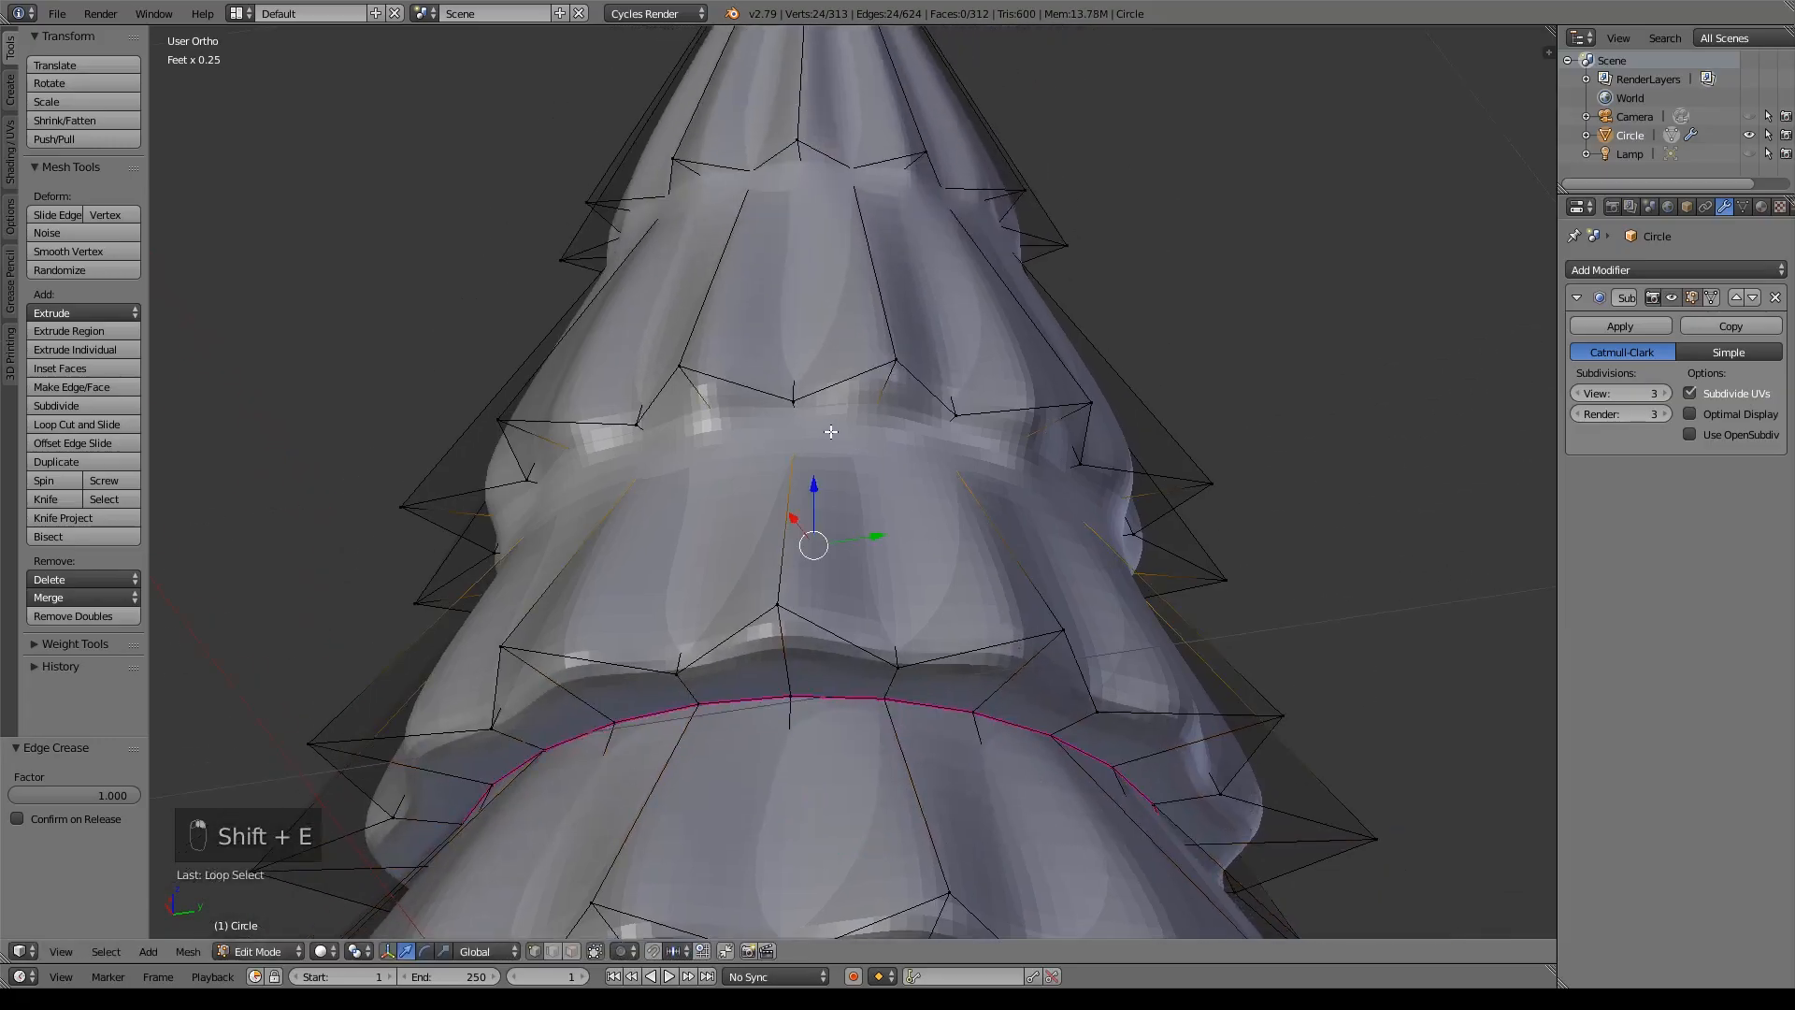
{"action": "key", "text": "shift+e"}
{"action": "left_click", "coordinate": [838, 553]}
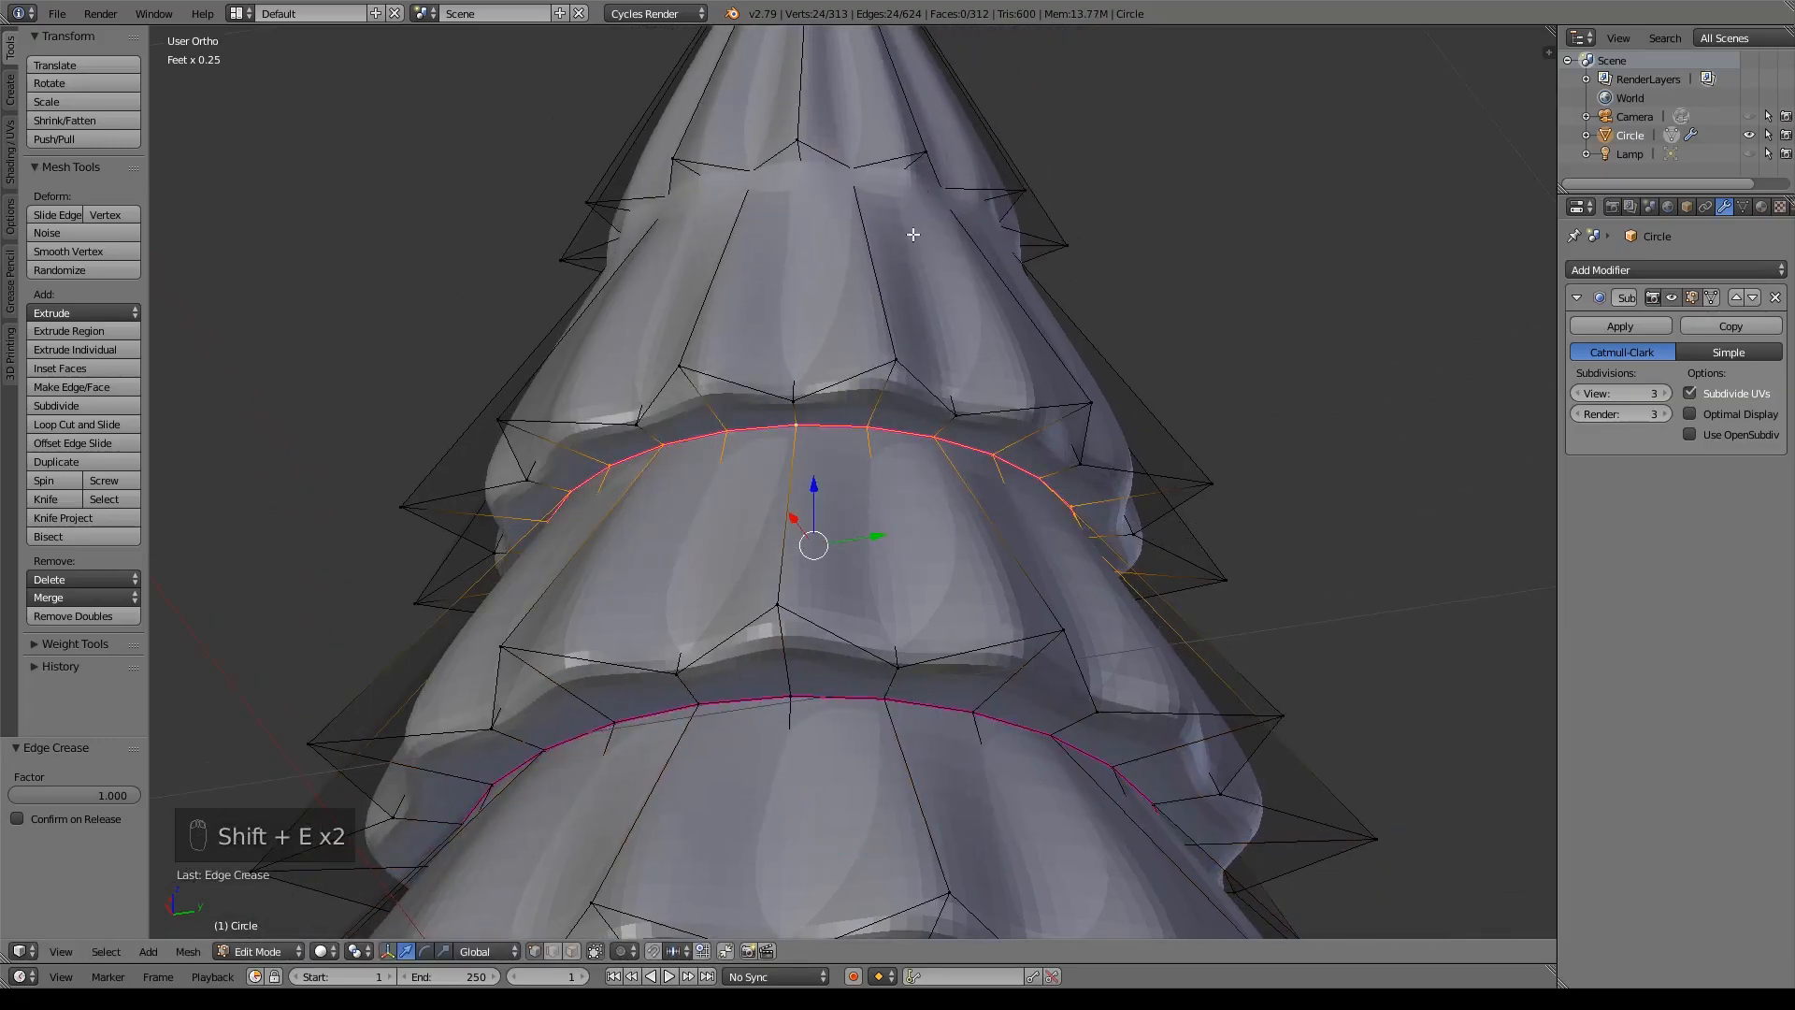
{"action": "scroll", "coordinate": [850, 397], "scroll_direction": "up", "scroll_amount": 3, "text": "shift"}
{"action": "right_click", "coordinate": [829, 373], "text": "alt"}
{"action": "key", "text": "shift+e"}
{"action": "left_click", "coordinate": [892, 547]}
- Cut a centred edge loop into the underside of the second tier from the ground and lower it about 19.6 thou
{"action": "middle_click_drag", "start_coordinate": [831, 636], "coordinate": [832, 464], "text": "shift"}
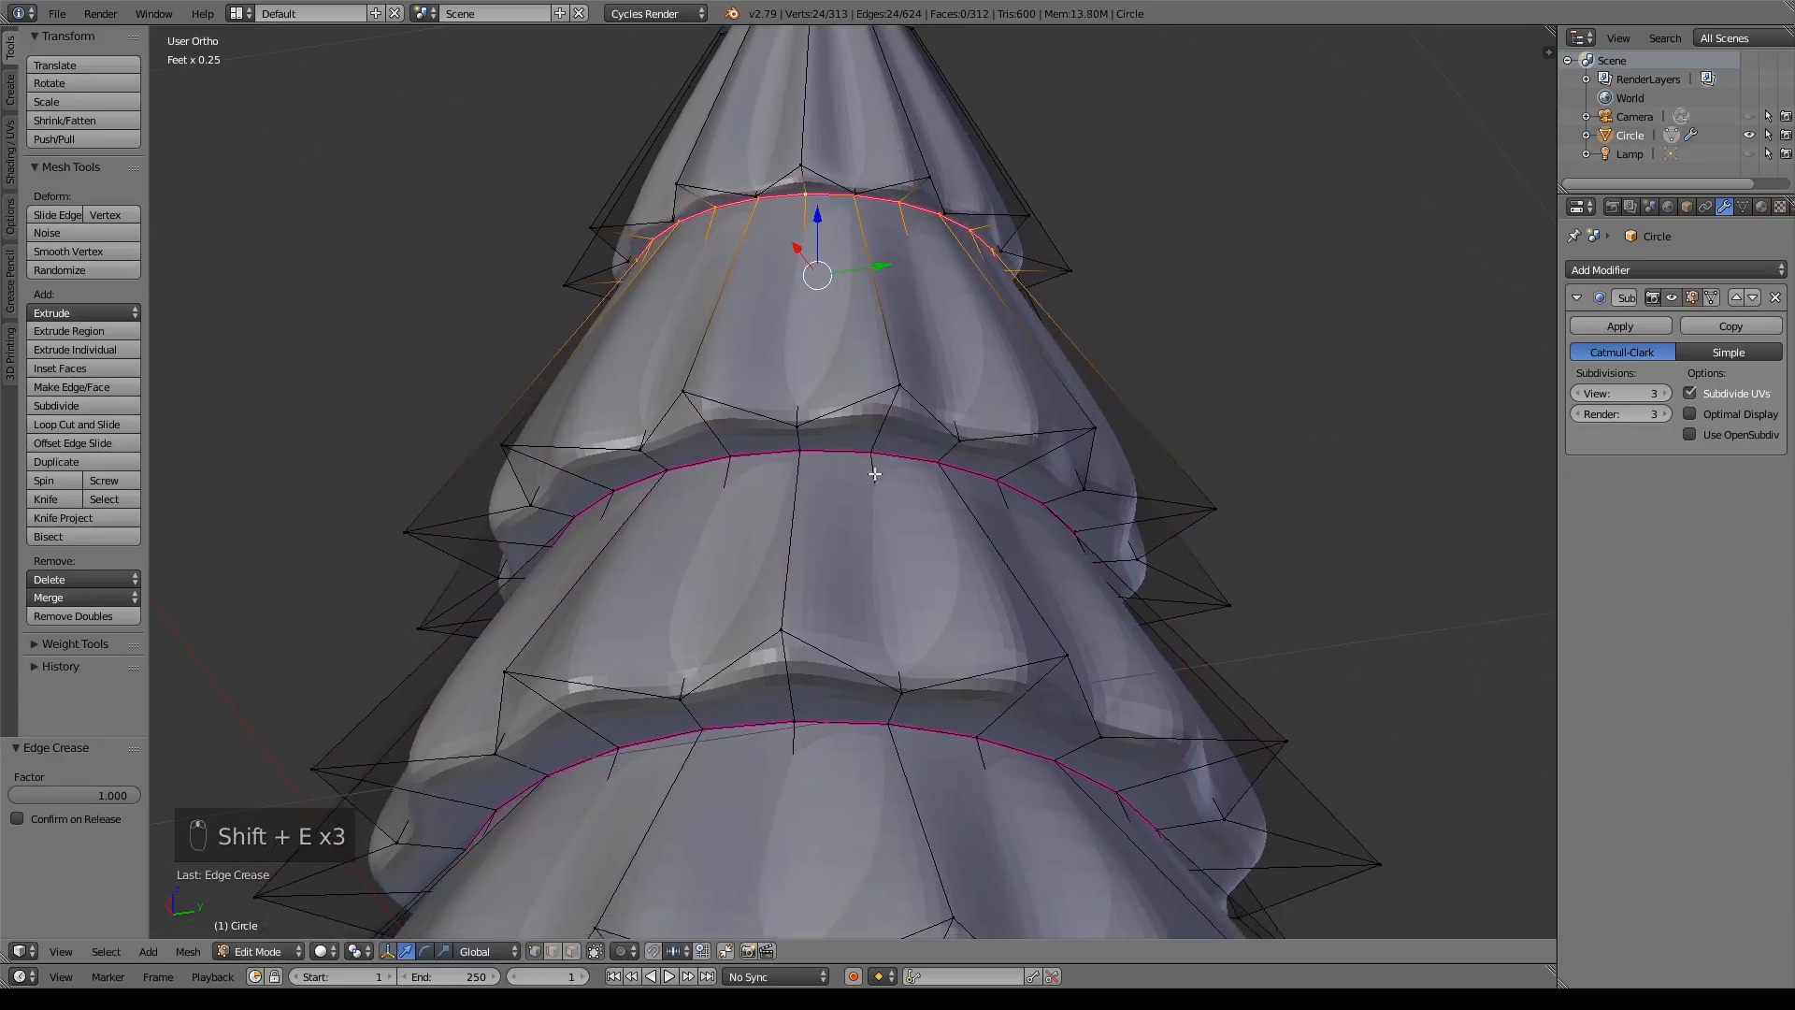
{"action": "middle_click_drag", "start_coordinate": [1050, 678], "coordinate": [969, 464]}
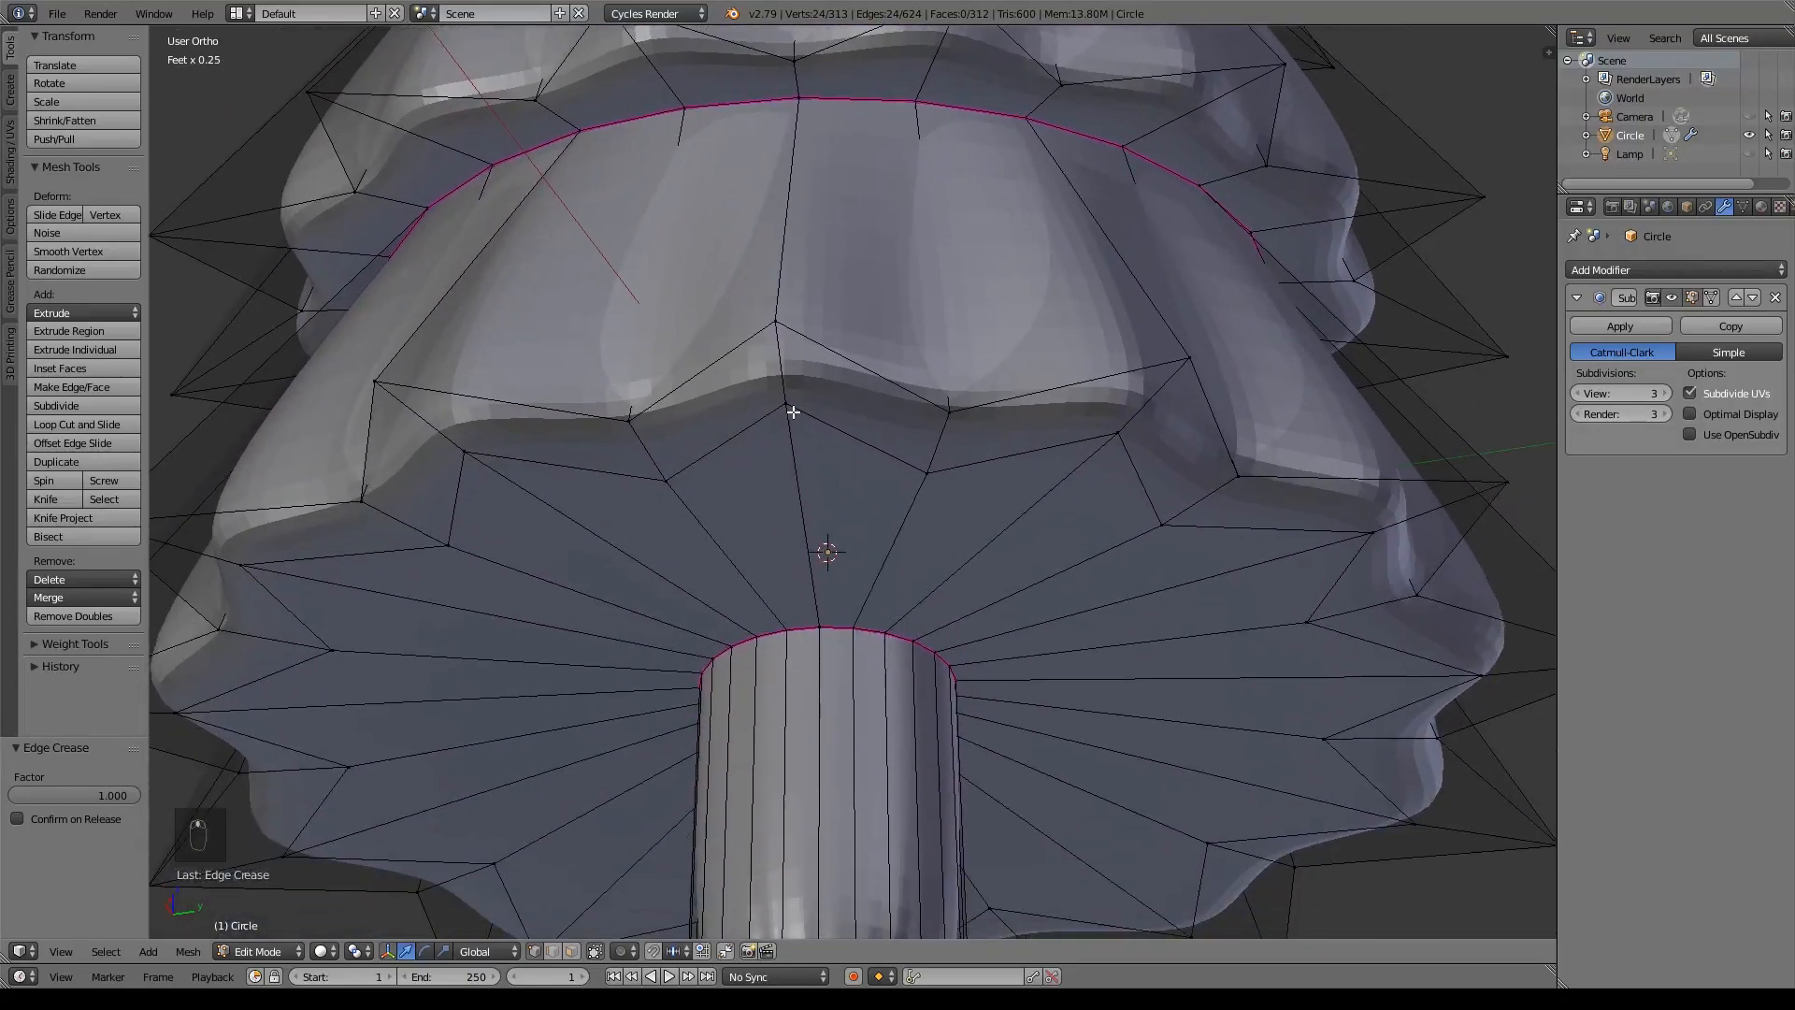
{"action": "scroll", "coordinate": [851, 393], "scroll_direction": "up", "scroll_amount": 3, "text": "shift"}
{"action": "key", "text": "ctrl+r"}
{"action": "left_click", "coordinate": [913, 233]}
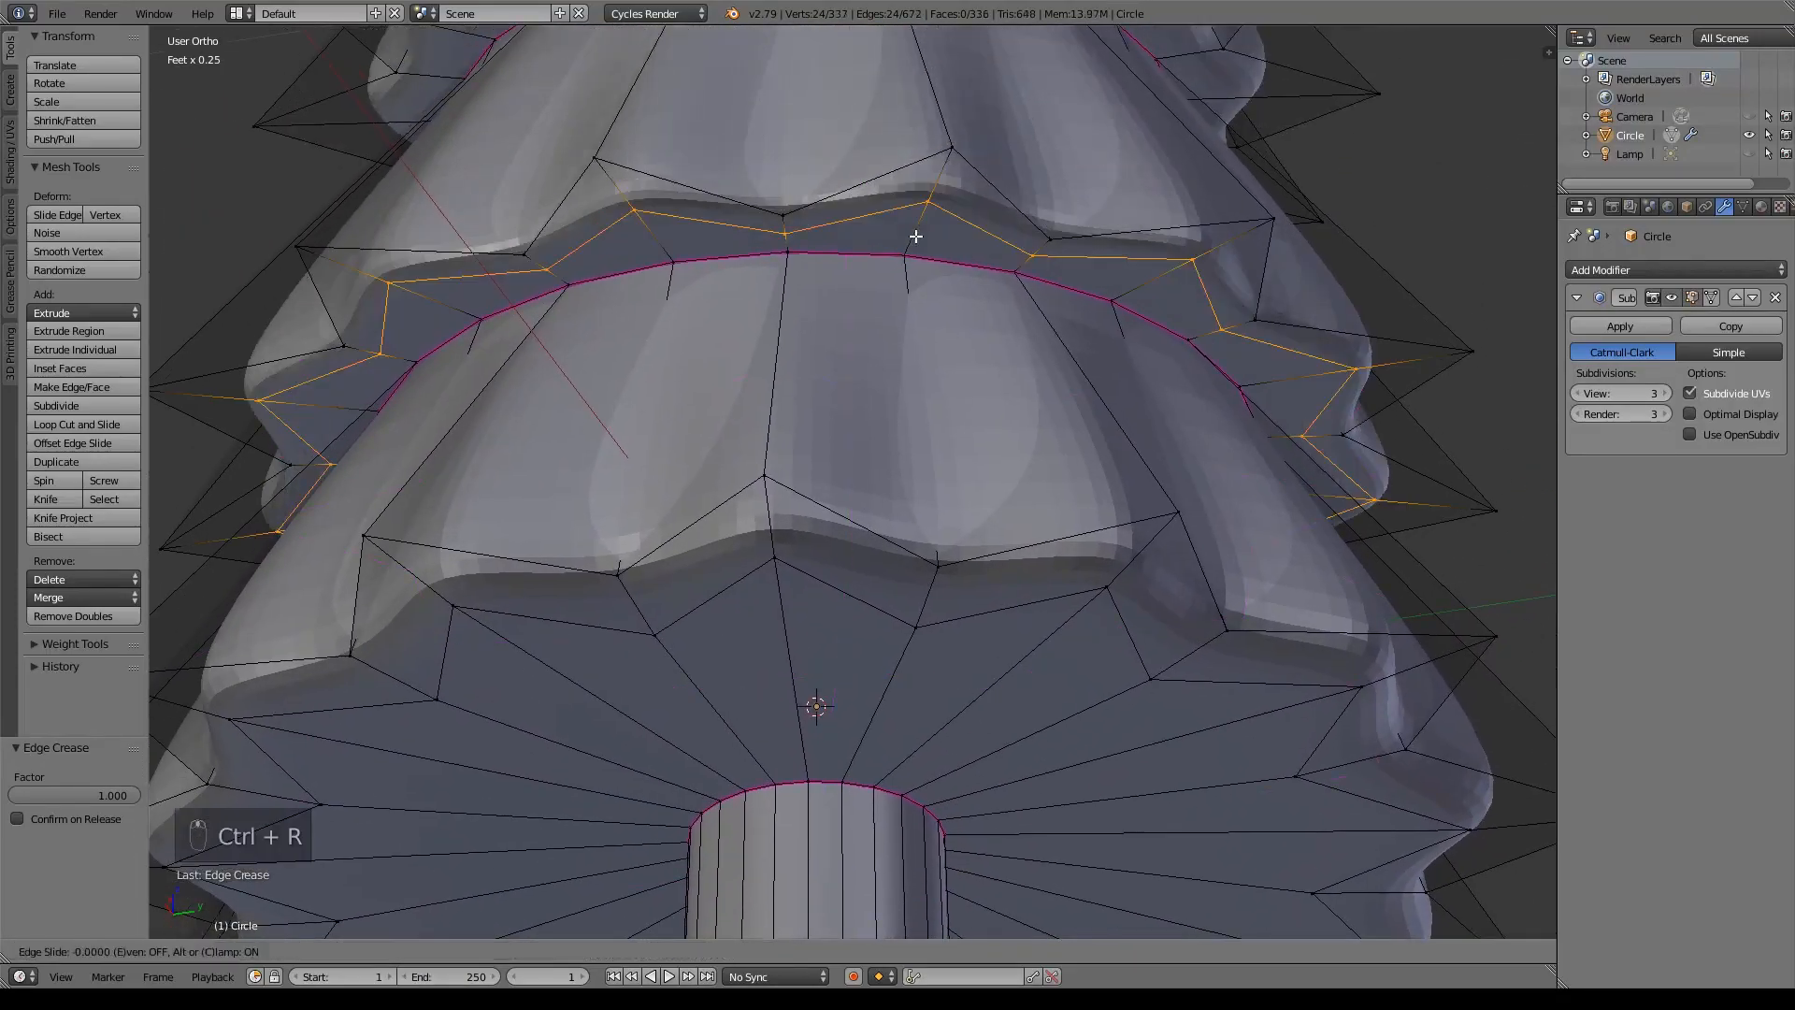
{"action": "right_click", "coordinate": [913, 233]}
{"action": "left_click_drag", "start_coordinate": [828, 384], "coordinate": [822, 394]}
- Cut a centred edge loop into the middle tier's underside and shift it down about 9.17 thou
{"action": "middle_click_drag", "start_coordinate": [1070, 453], "coordinate": [1024, 477]}
{"action": "scroll", "coordinate": [857, 552], "scroll_direction": "up", "scroll_amount": 7, "text": "shift"}
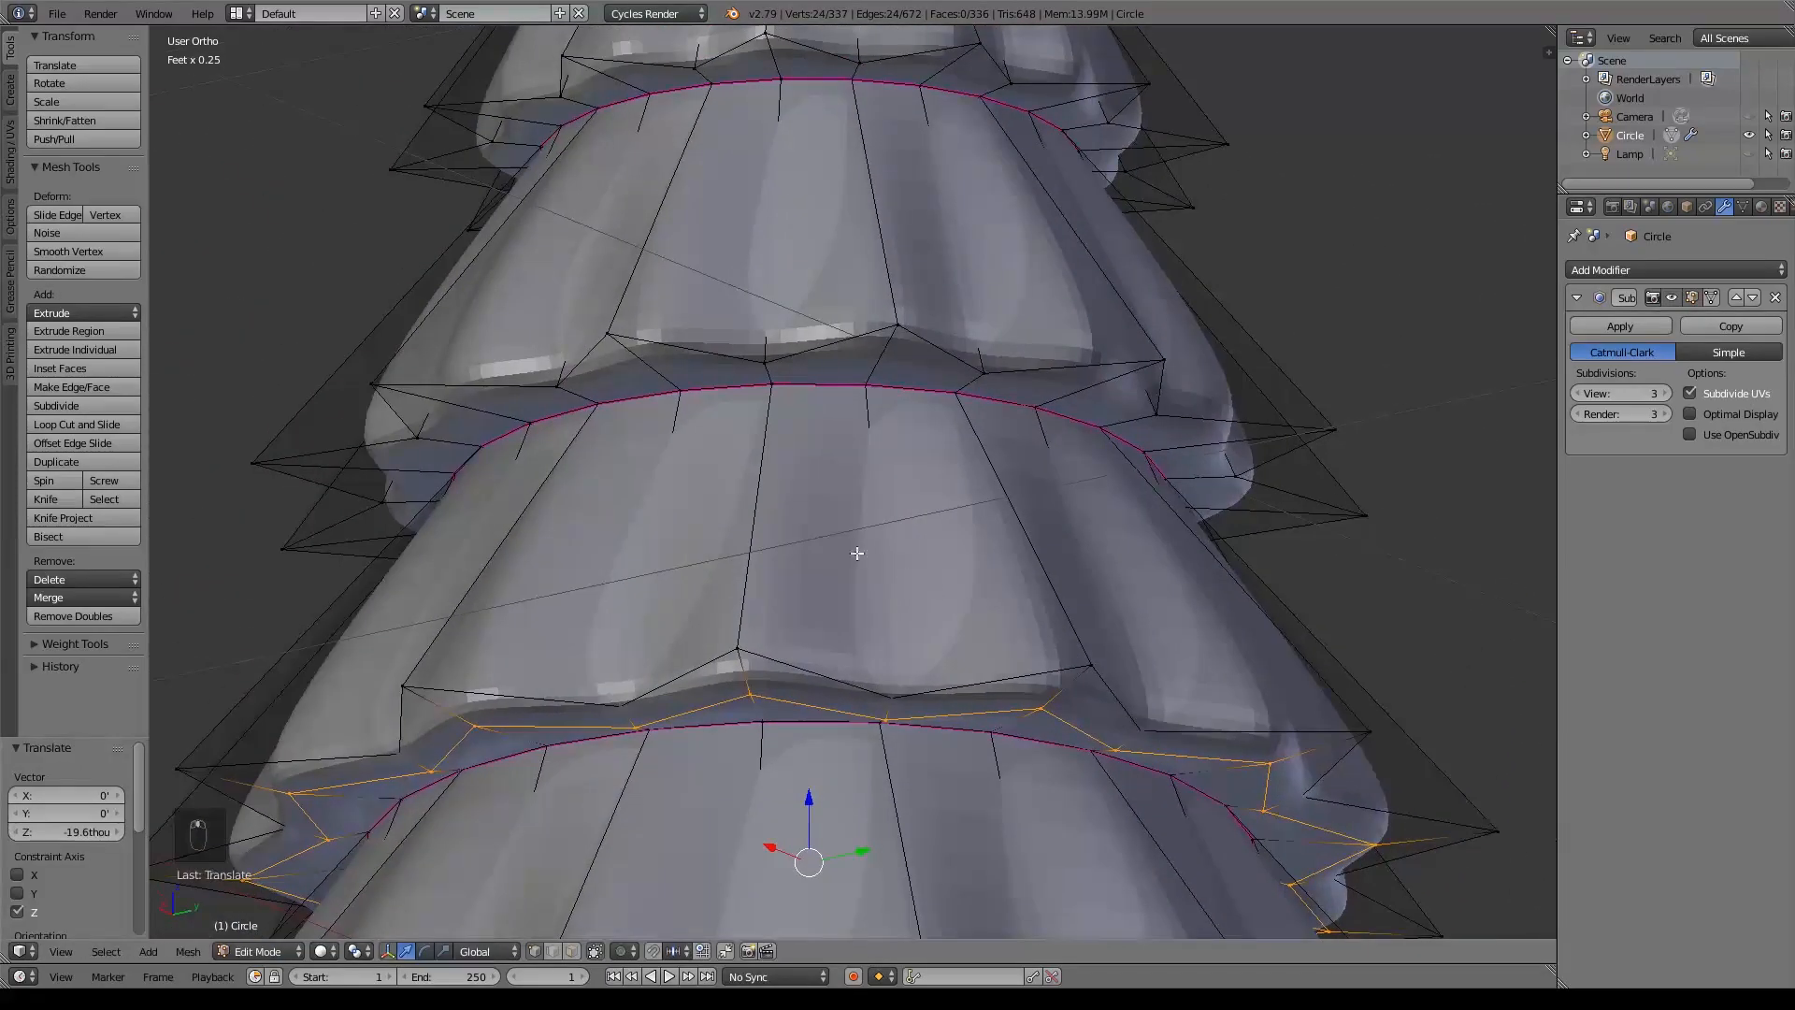
{"action": "key", "text": "ctrl+r"}
{"action": "left_click", "coordinate": [888, 354]}
{"action": "right_click", "coordinate": [962, 385]}
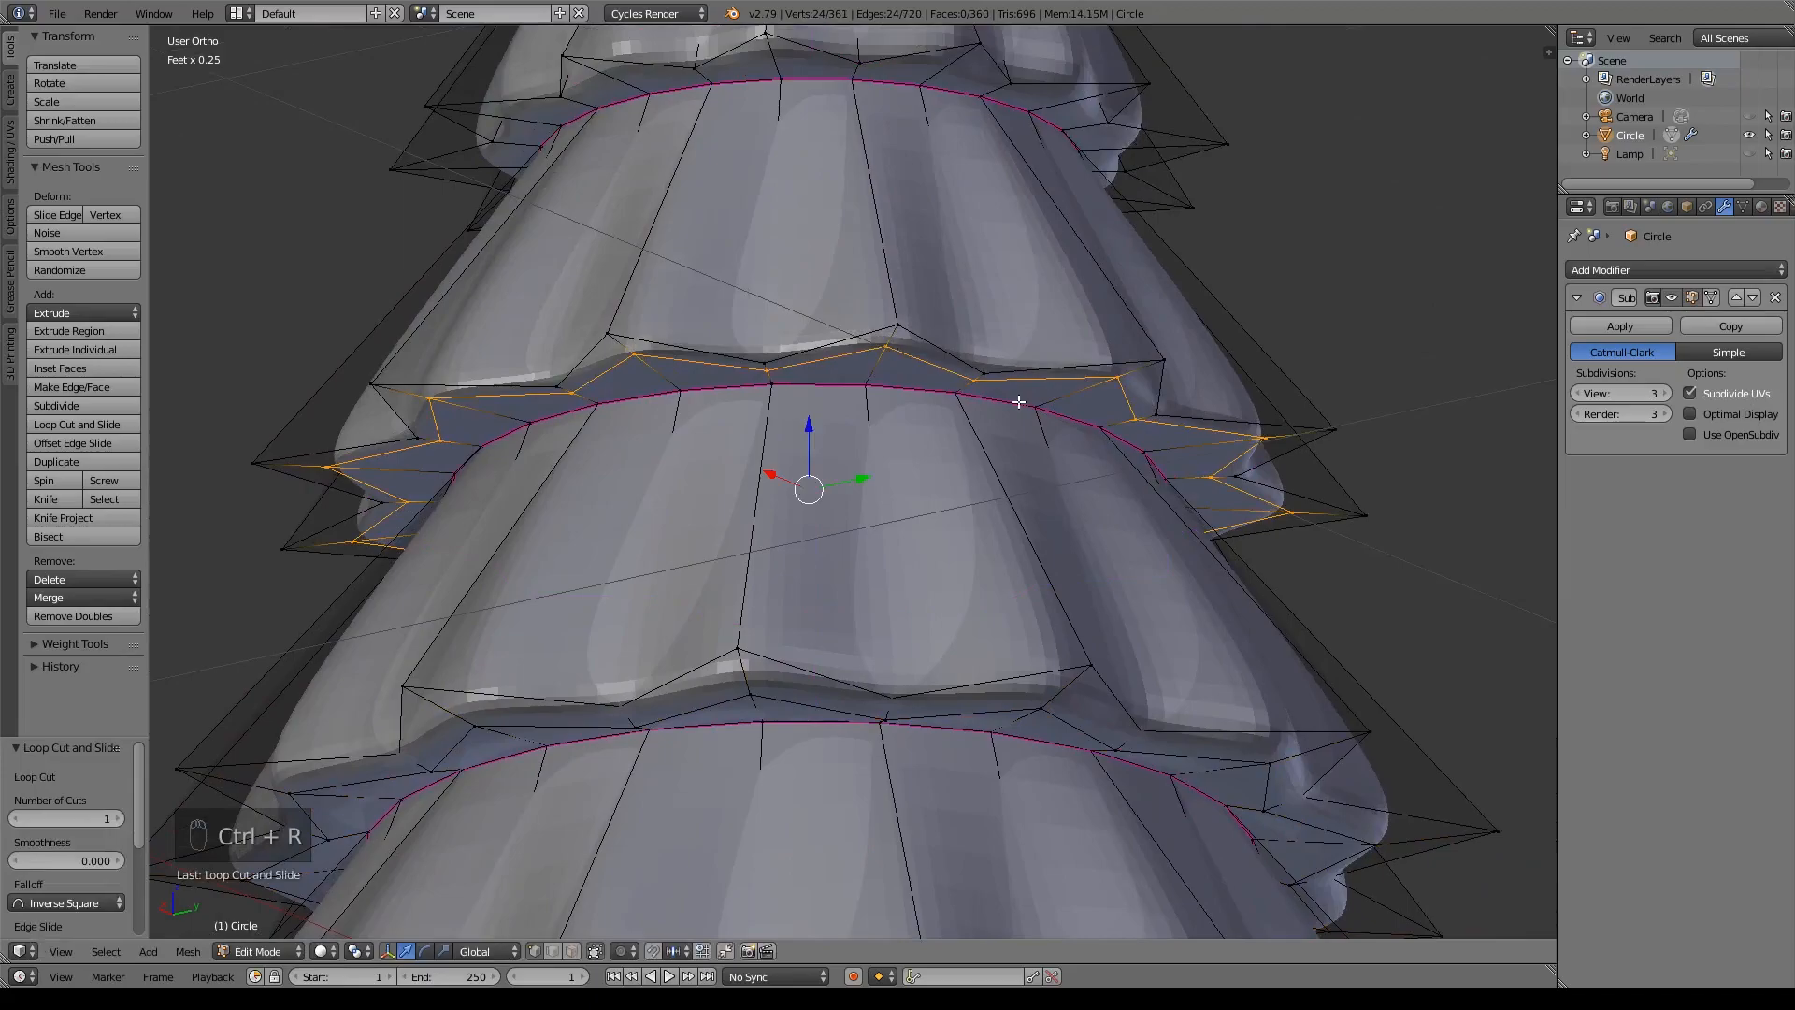
{"action": "left_click_drag", "start_coordinate": [808, 422], "coordinate": [805, 419]}
- Cut an edge loop into the underside of the tier just below the top one and lower it about 14.7 thou
{"action": "scroll", "coordinate": [854, 468], "scroll_direction": "up", "scroll_amount": 5, "text": "shift"}
{"action": "scroll", "coordinate": [854, 468], "scroll_direction": "up", "scroll_amount": 1, "text": "shift"}
{"action": "key", "text": "ctrl+r"}
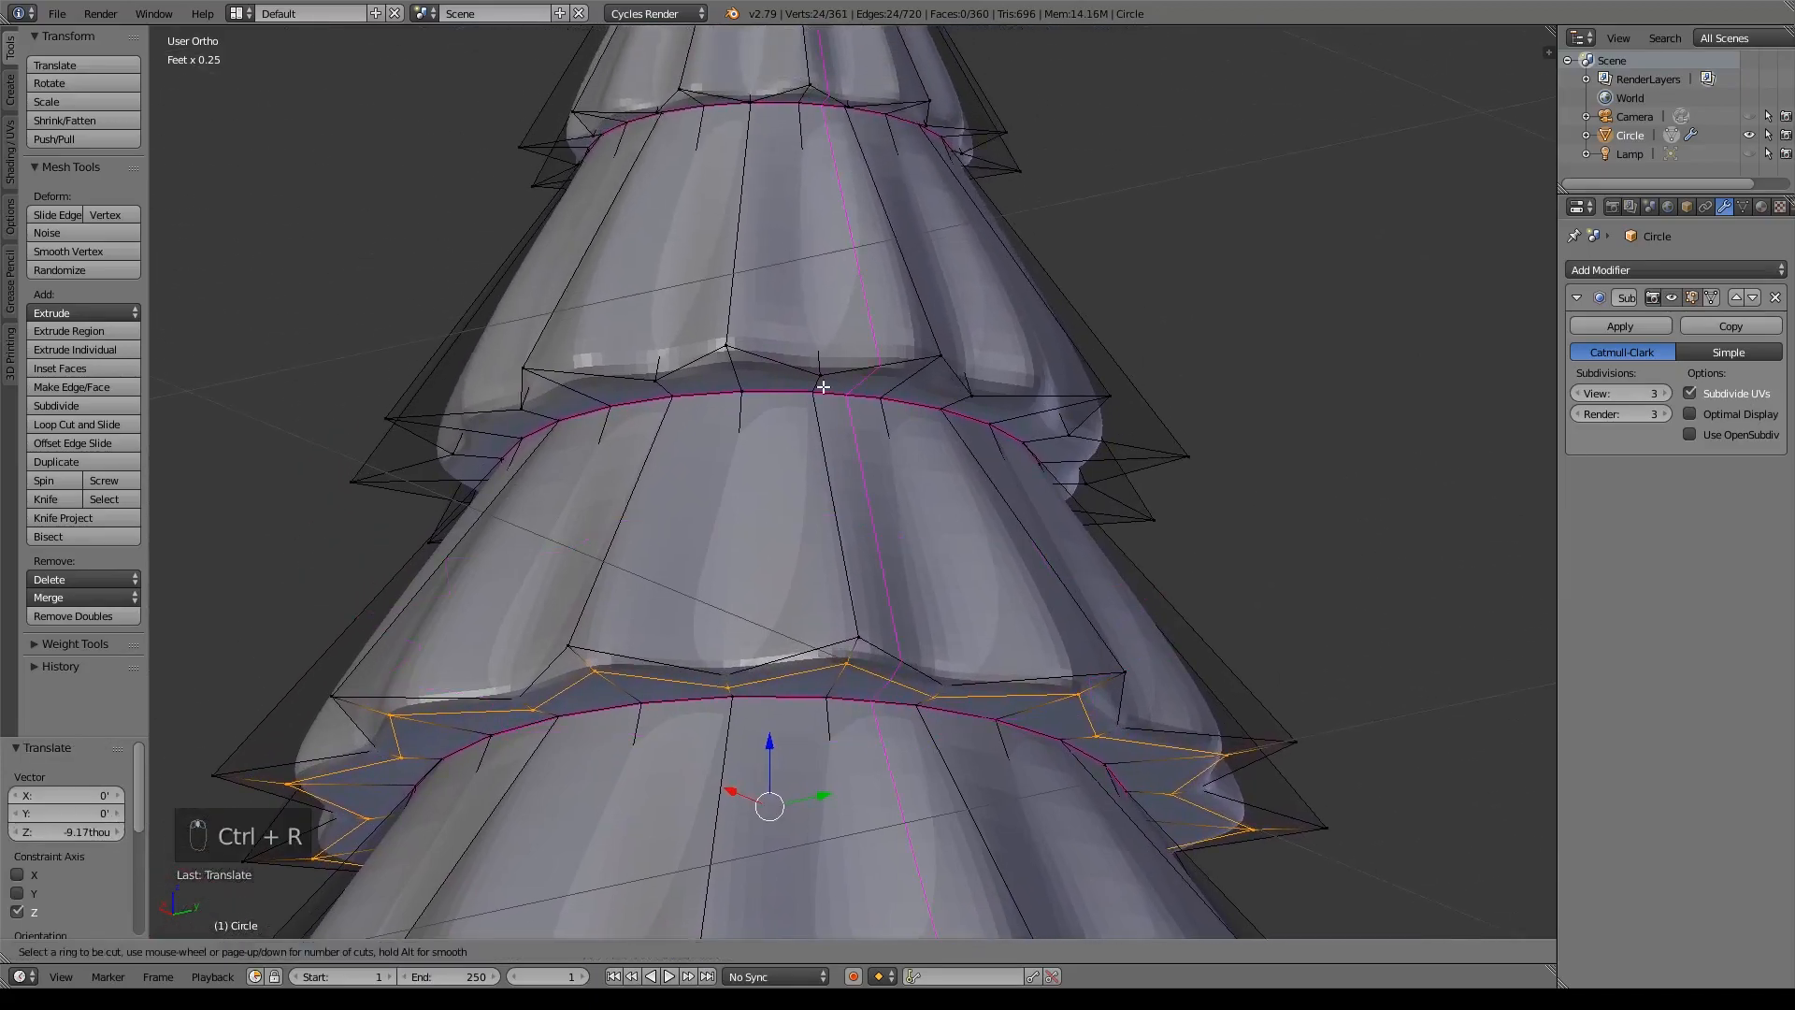
{"action": "left_click", "coordinate": [816, 382]}
{"action": "left_click", "coordinate": [816, 380]}
{"action": "left_click_drag", "start_coordinate": [777, 411], "coordinate": [776, 421]}
- Cut an edge loop into the top tier's underside and lower it about 3.67 thou along Z
{"action": "scroll", "coordinate": [839, 341], "scroll_direction": "up", "scroll_amount": 3, "text": "shift"}
{"action": "scroll", "coordinate": [838, 340], "scroll_direction": "up", "scroll_amount": 2, "text": "shift"}
{"action": "key", "text": "ctrl+r"}
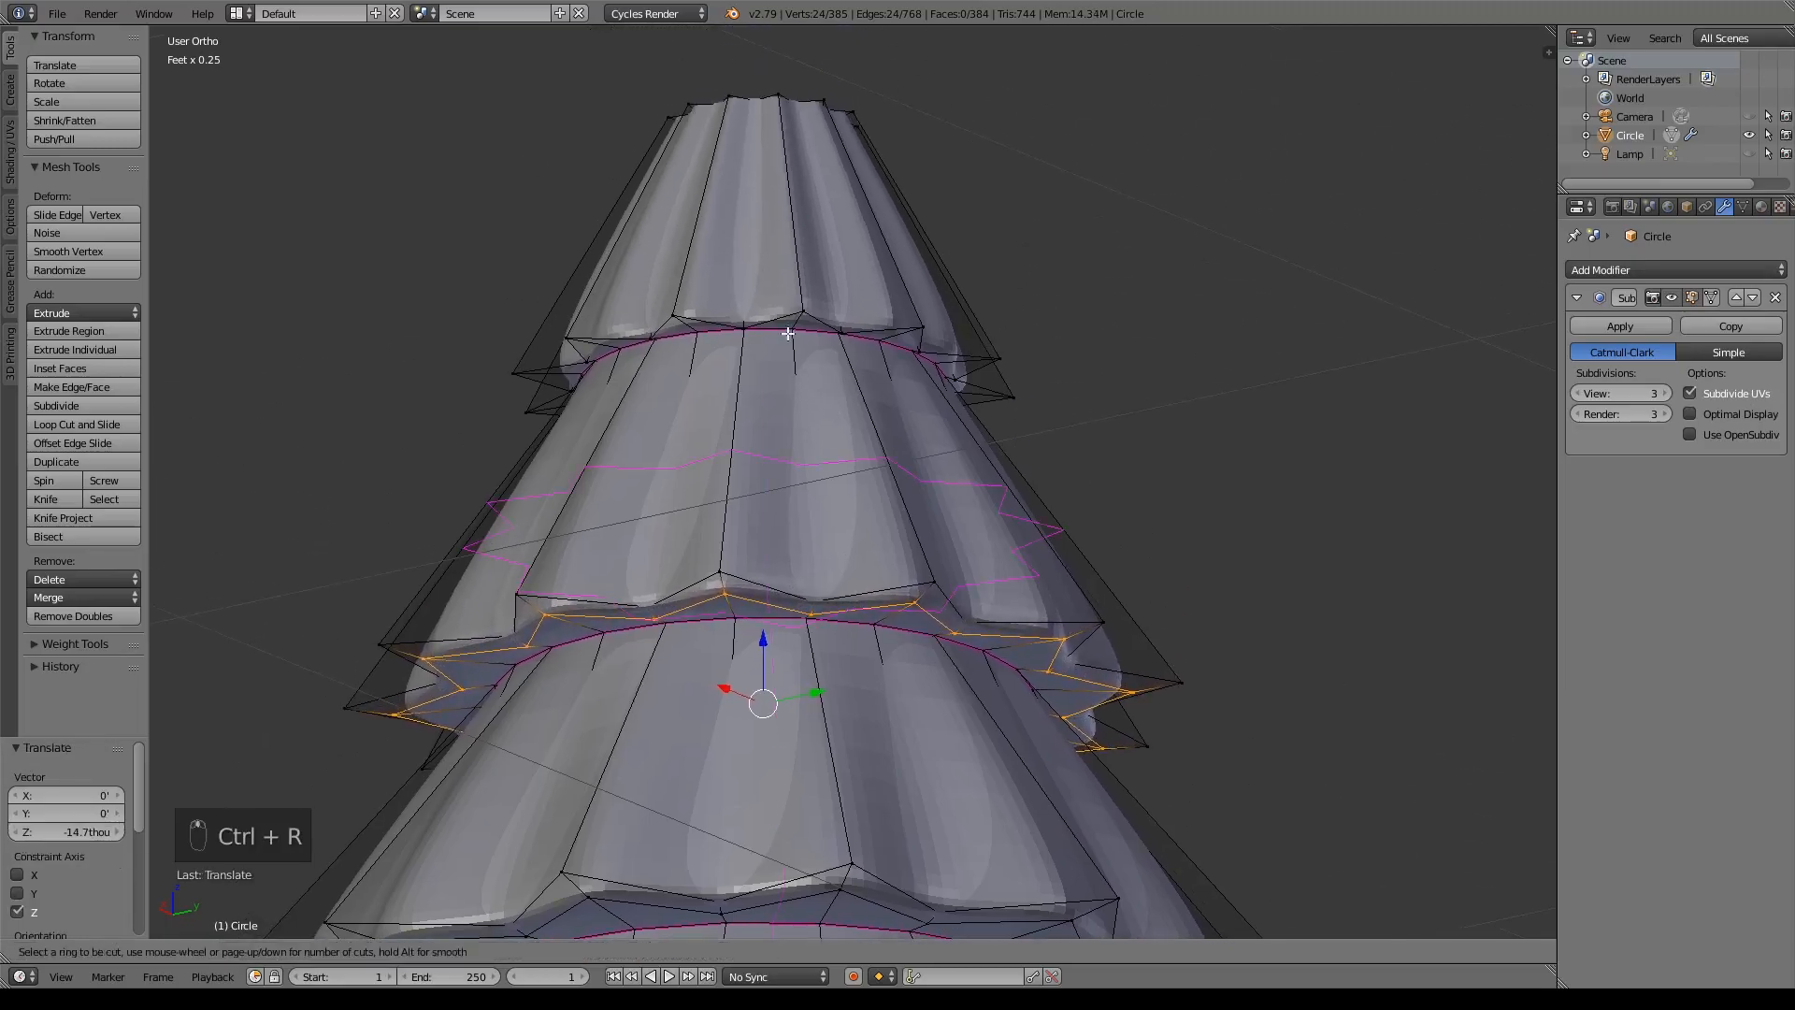
{"action": "left_click", "coordinate": [795, 327]}
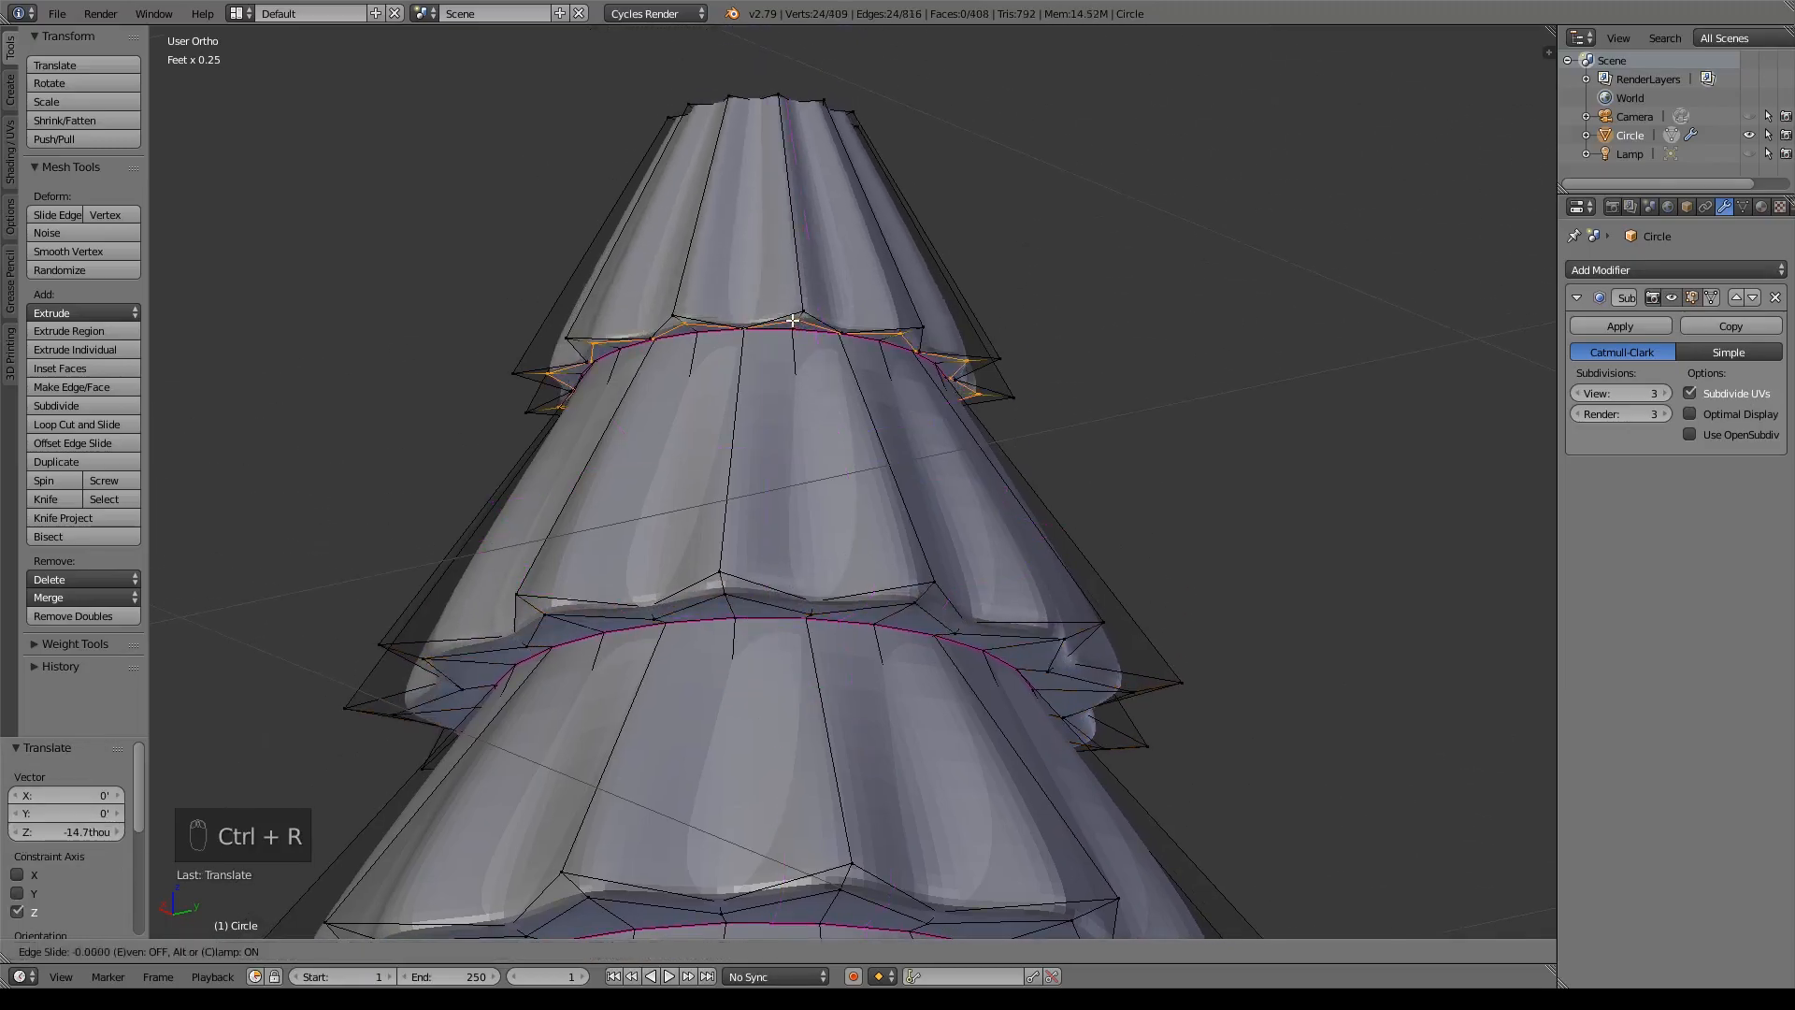
{"action": "left_click", "coordinate": [821, 356]}
{"action": "left_click_drag", "start_coordinate": [763, 321], "coordinate": [764, 330]}
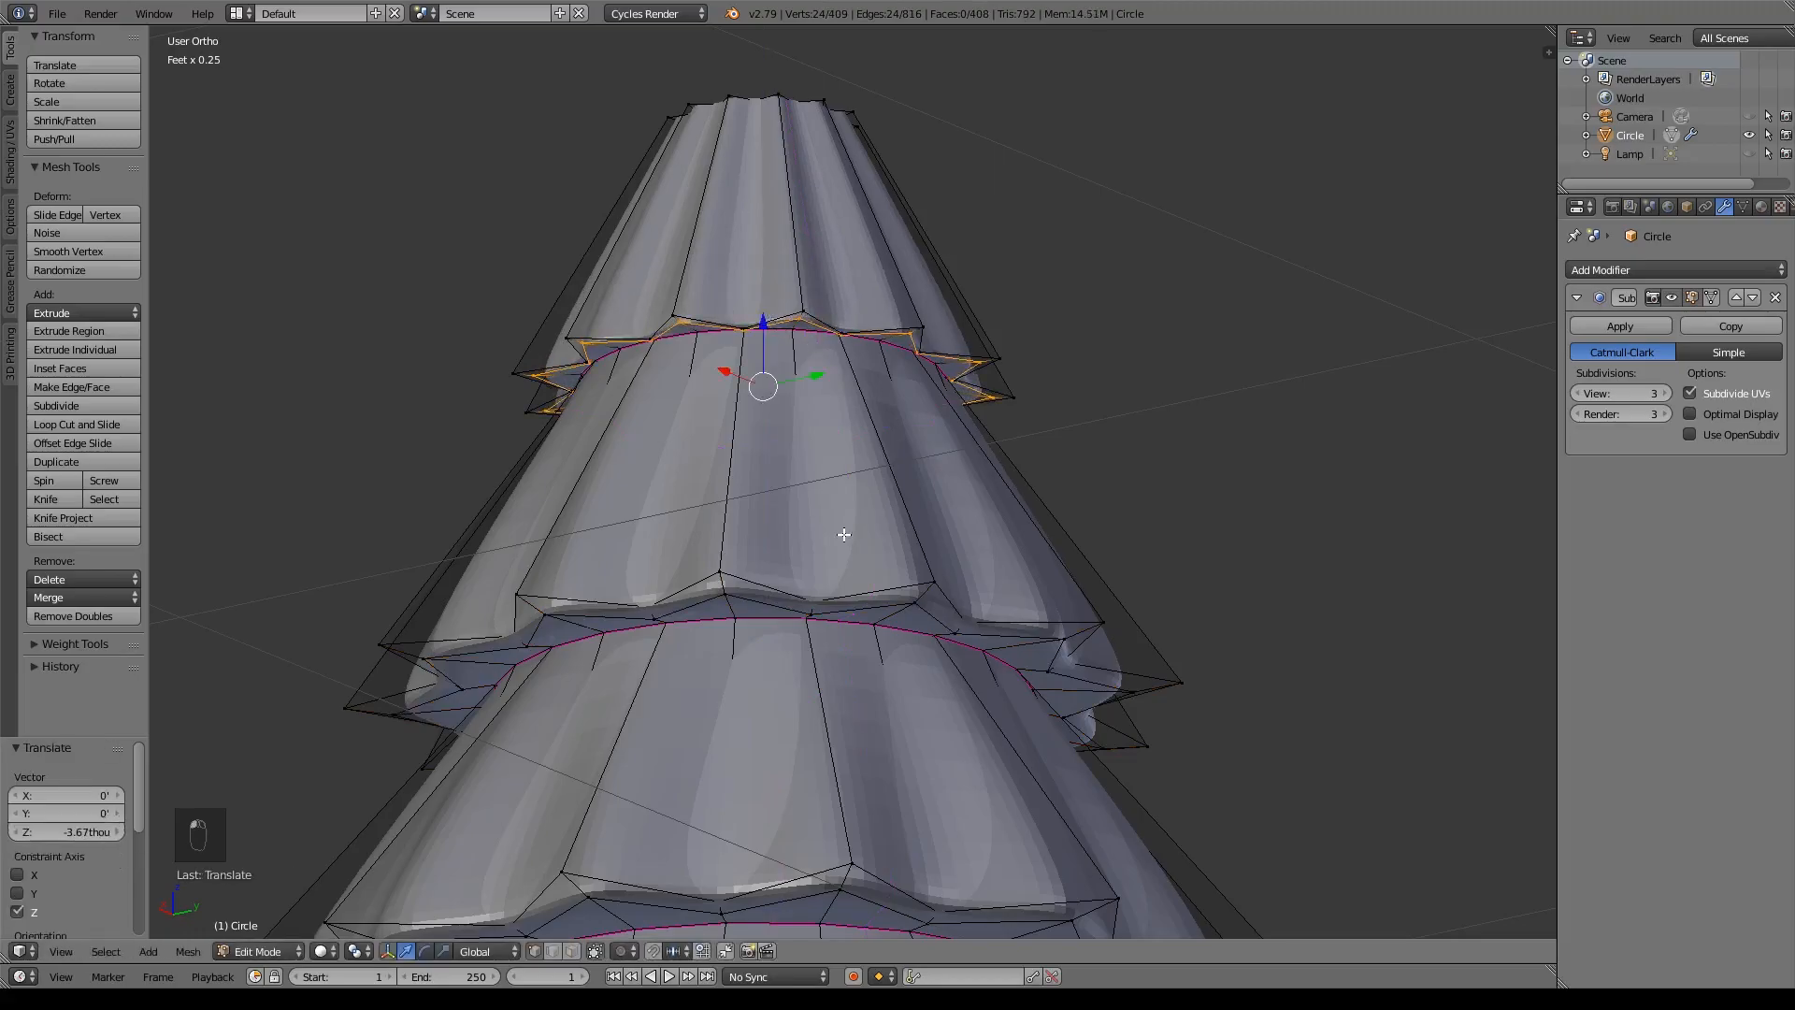
- Select the 12 outward-pointing vertices of the new loop under the top tier, going all the way around
{"action": "right_click", "coordinate": [686, 321]}
{"action": "right_click", "coordinate": [794, 321], "text": "shift"}
{"action": "right_click", "coordinate": [909, 333], "text": "shift"}
{"action": "right_click", "coordinate": [979, 365], "text": "shift"}
{"action": "right_click", "coordinate": [993, 396], "text": "shift"}
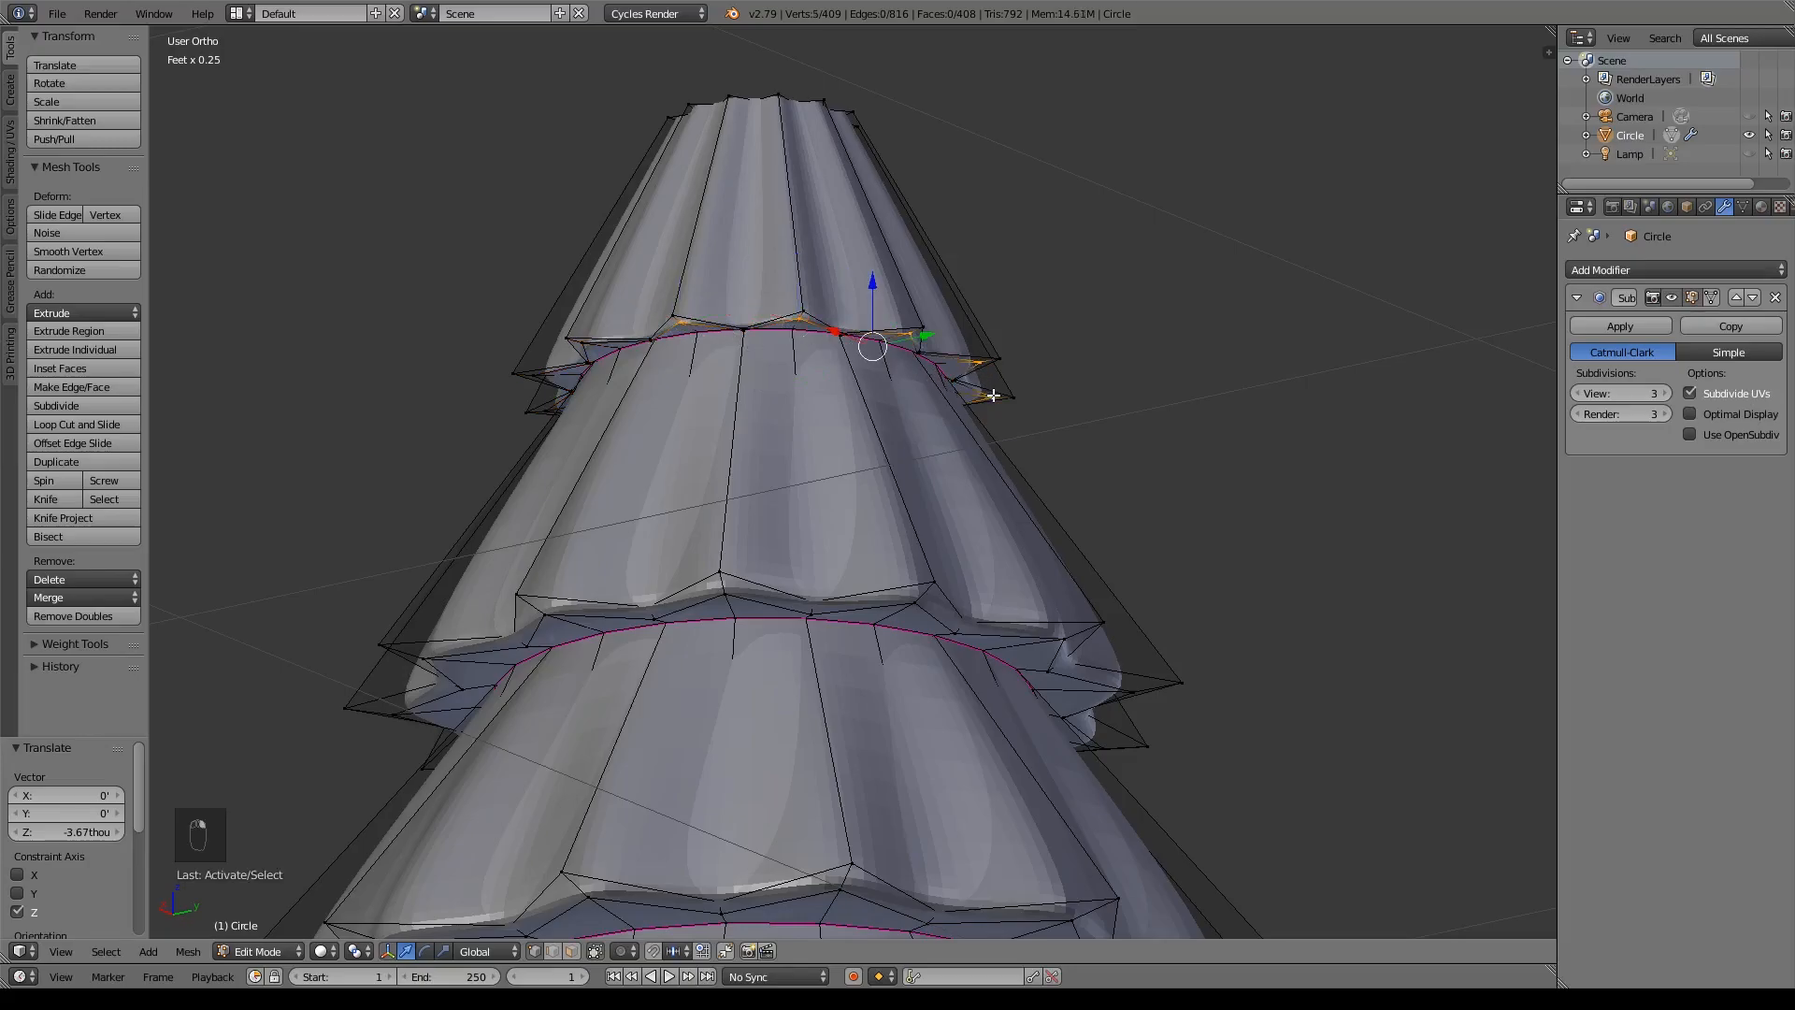
{"action": "middle_click_drag", "start_coordinate": [681, 375], "coordinate": [638, 257]}
{"action": "right_click", "coordinate": [674, 231], "text": "shift"}
{"action": "right_click", "coordinate": [560, 222], "text": "shift"}
{"action": "right_click", "coordinate": [463, 245], "text": "shift"}
{"action": "middle_click_drag", "start_coordinate": [496, 273], "coordinate": [823, 321]}
{"action": "right_click", "coordinate": [827, 269], "text": "shift"}
{"action": "right_click", "coordinate": [706, 292], "text": "shift"}
{"action": "right_click", "coordinate": [612, 305], "text": "shift"}
{"action": "right_click", "coordinate": [572, 354], "text": "shift"}
{"action": "middle_click_drag", "start_coordinate": [573, 354], "coordinate": [950, 330]}
- Lower the selected underside vertices about 38.6 thou, scale them out to about 1.134, and lower them another 19.3 thou
{"action": "key", "text": "KP_1"}
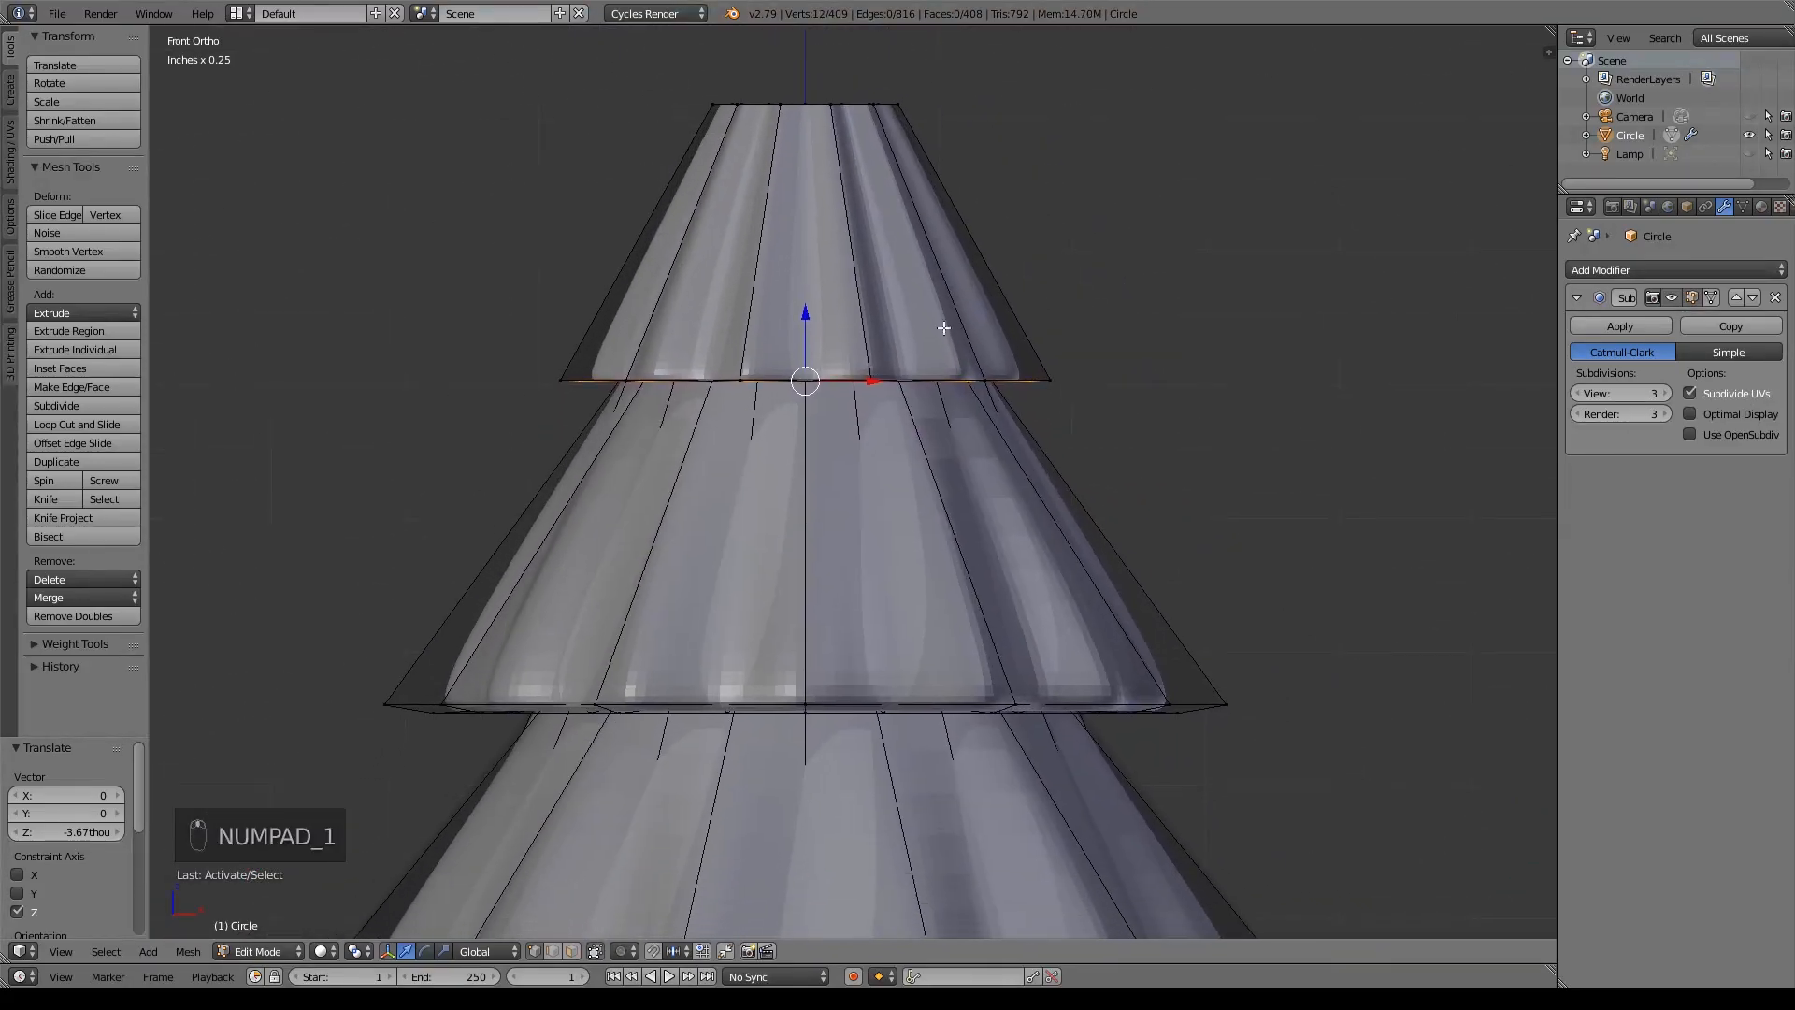
{"action": "left_click_drag", "start_coordinate": [808, 318], "coordinate": [809, 338]}
{"action": "key", "text": "s"}
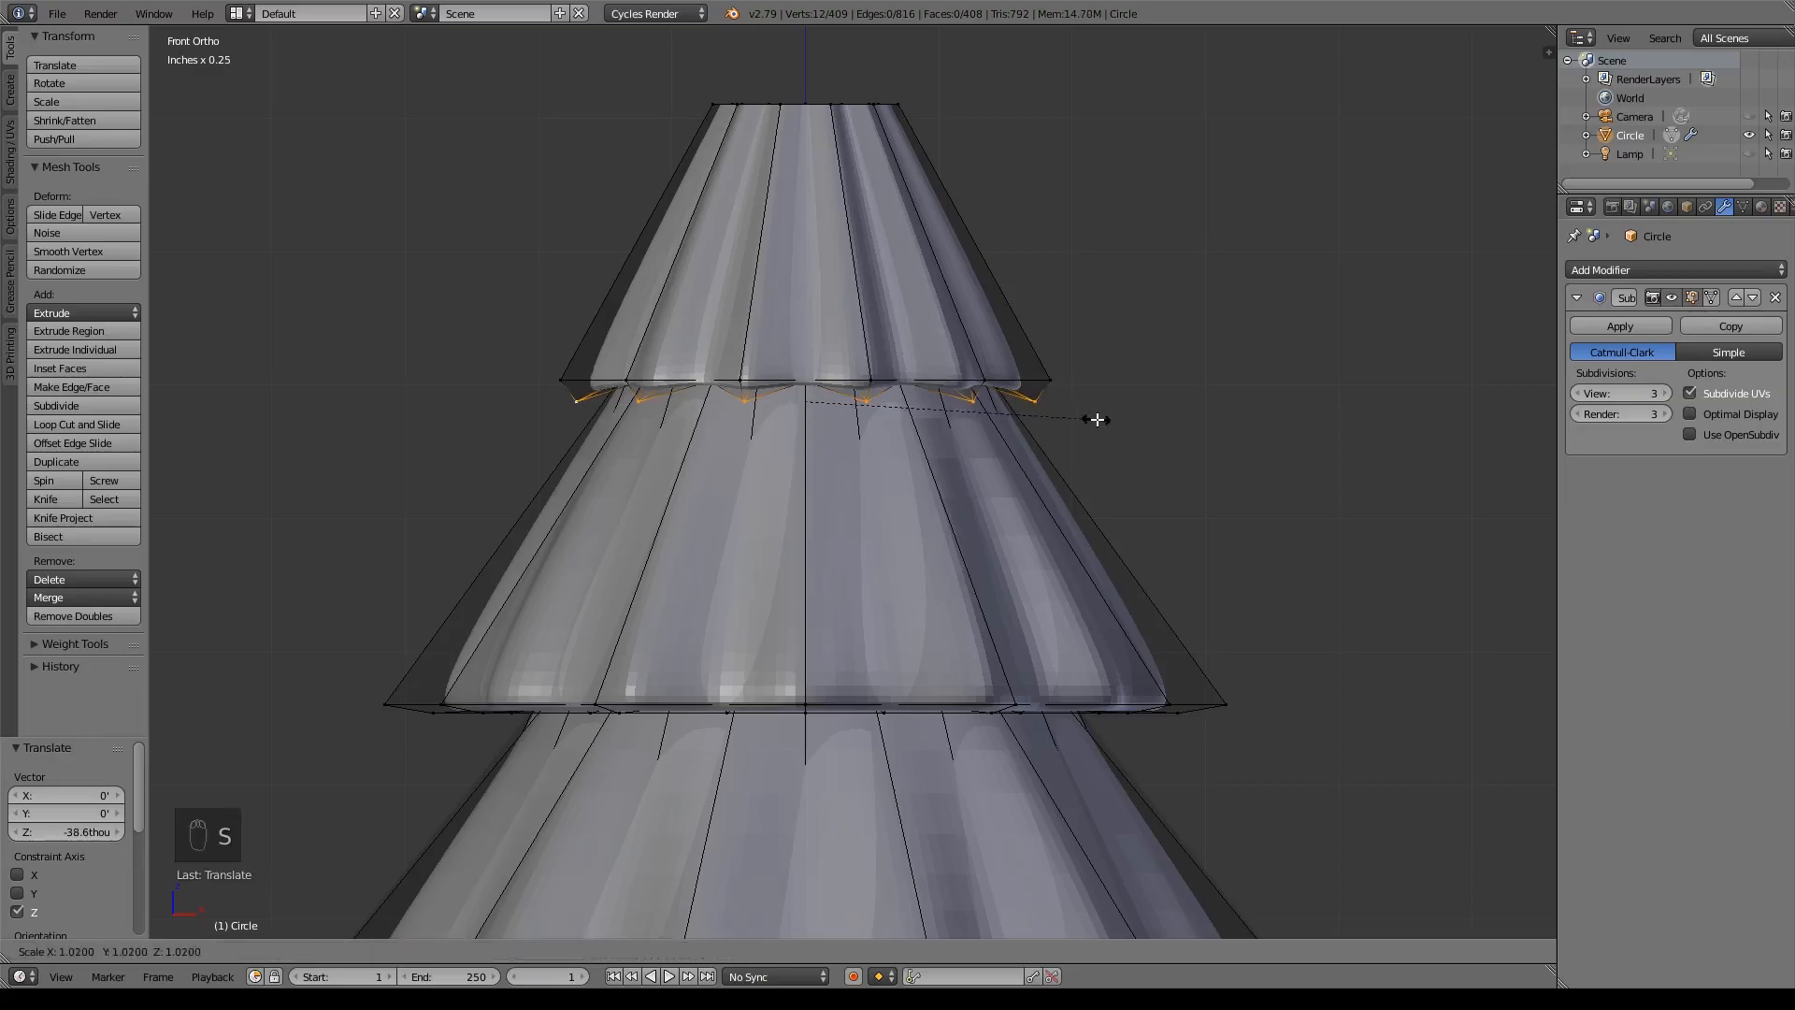
{"action": "left_click", "coordinate": [1126, 431]}
{"action": "left_click_drag", "start_coordinate": [808, 337], "coordinate": [818, 347]}
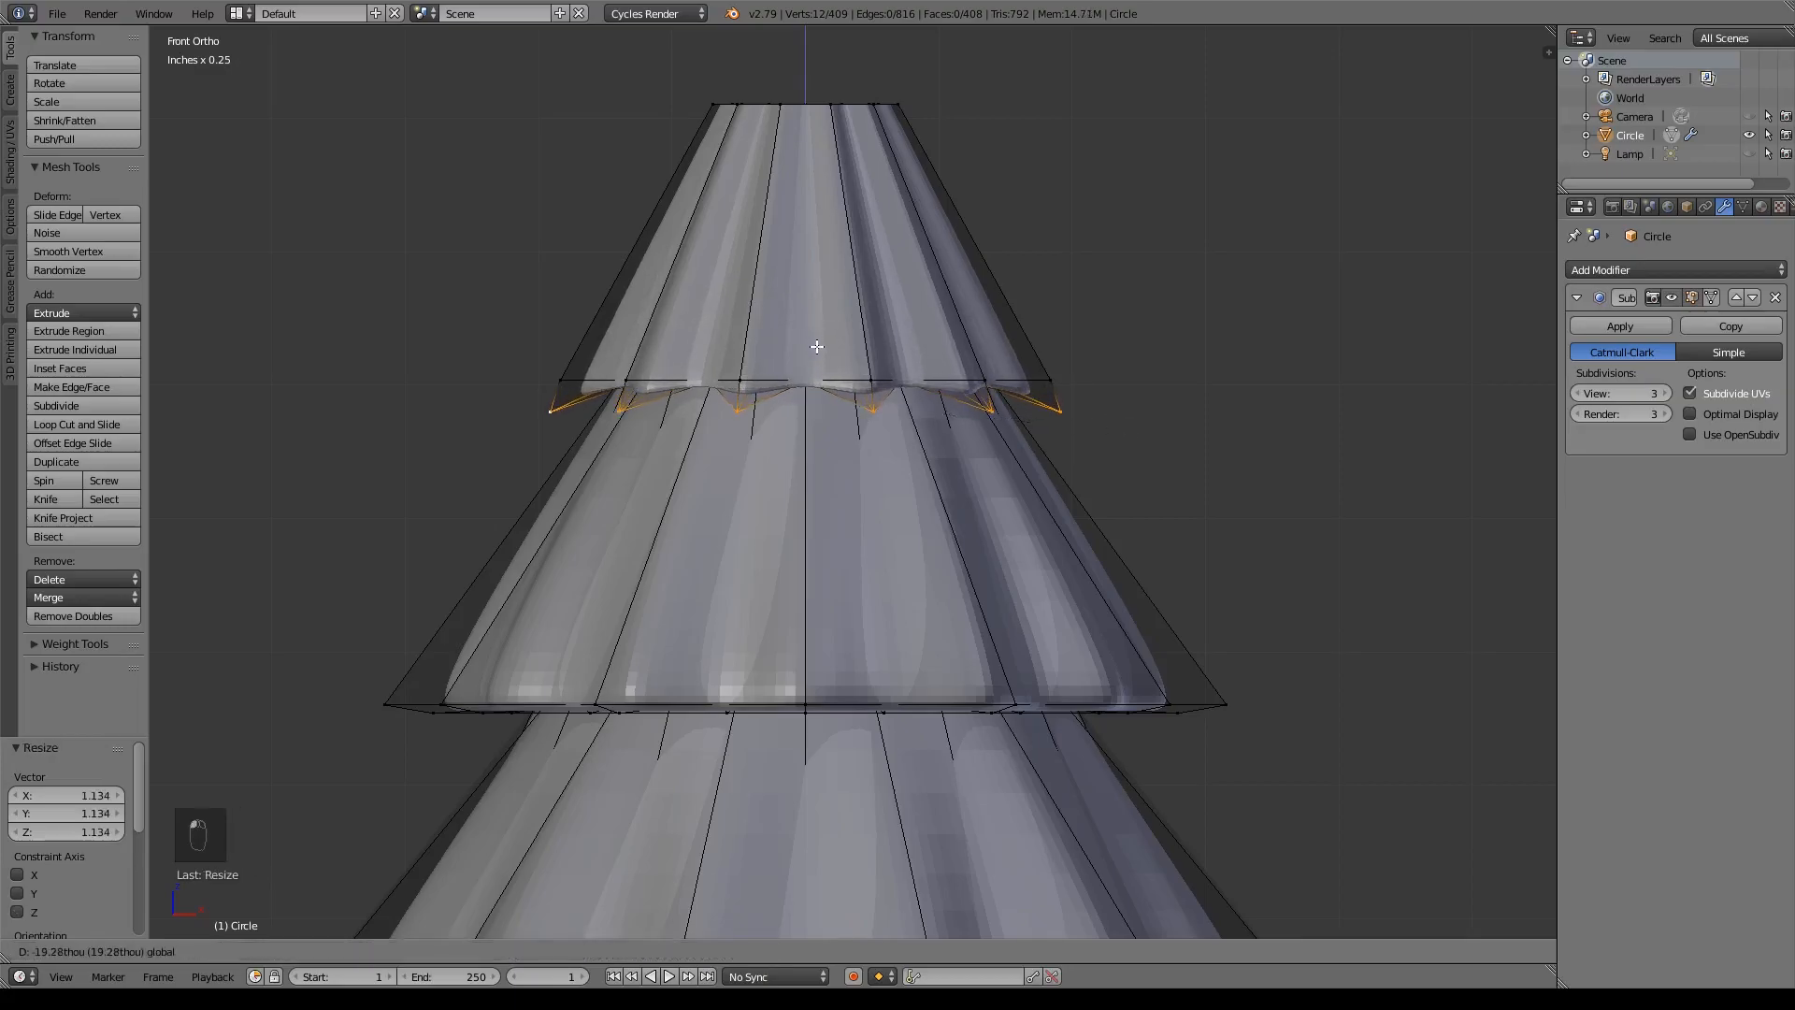
- Select the 12 outward-pointing vertices on the top tier's outer rim, all the way around
{"action": "middle_click_drag", "start_coordinate": [817, 347], "coordinate": [569, 368]}
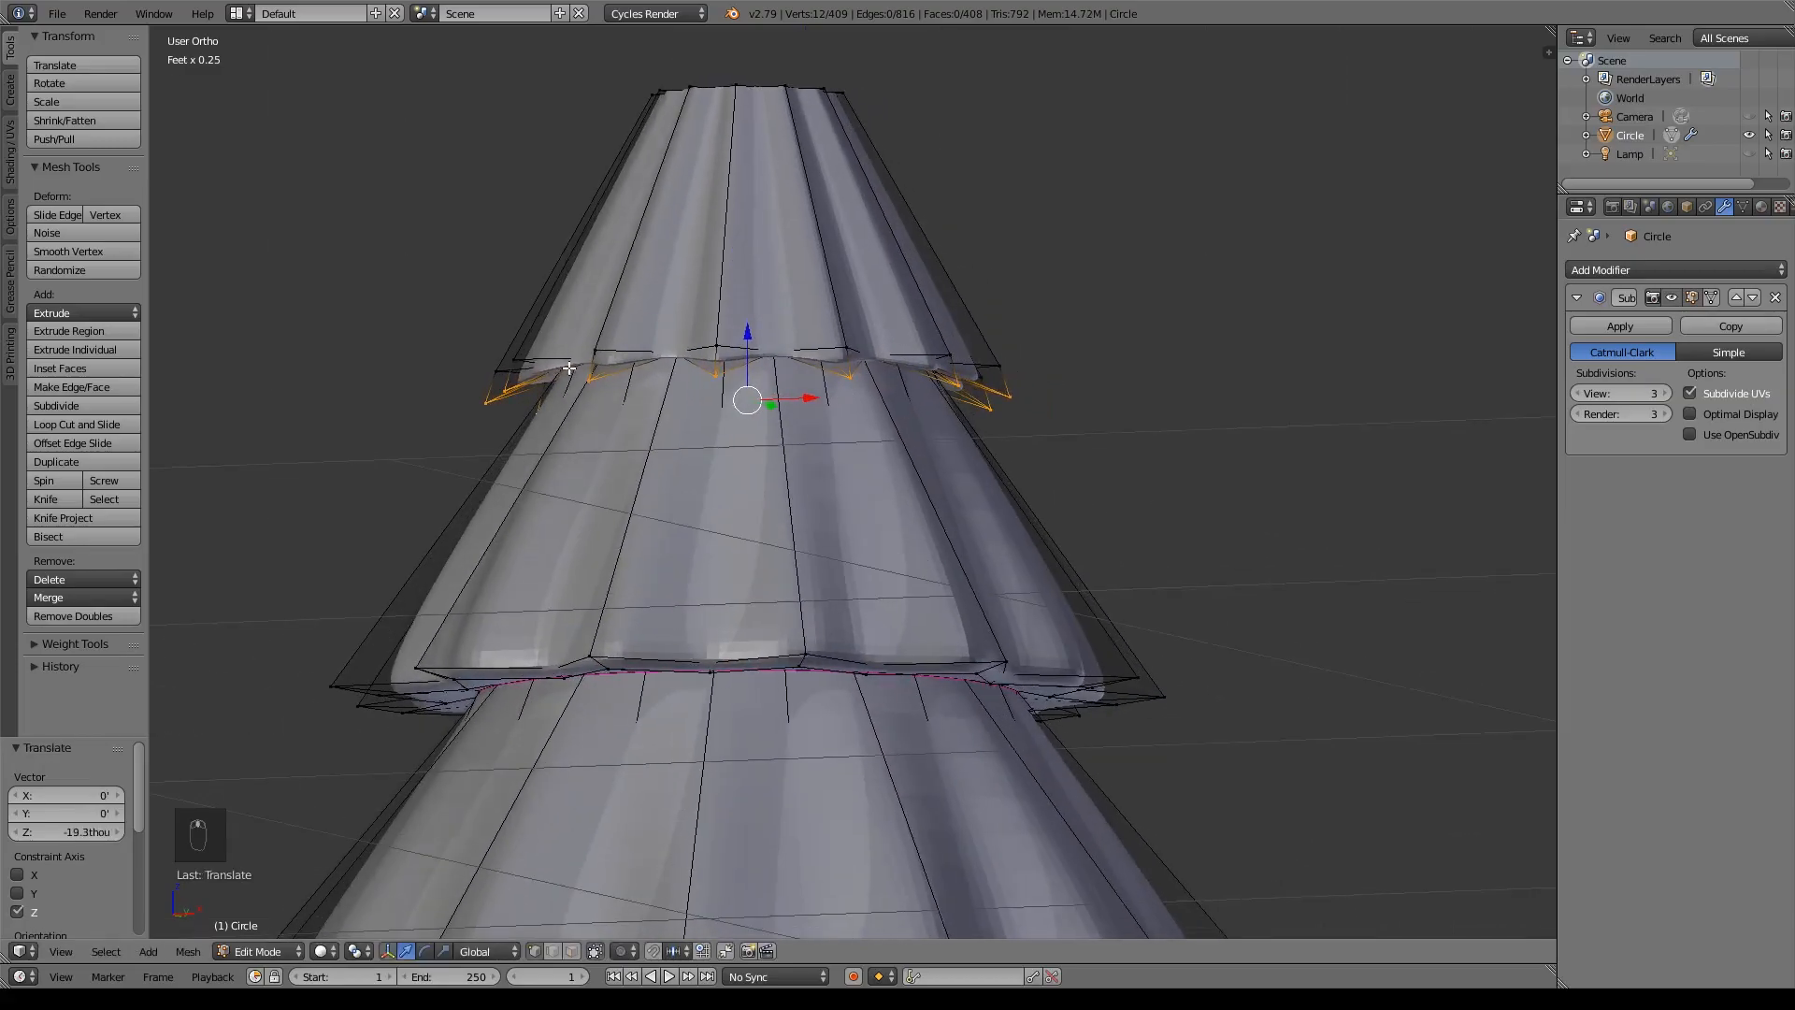
{"action": "right_click", "coordinate": [516, 359]}
{"action": "right_click", "coordinate": [492, 365], "text": "shift"}
{"action": "right_click", "coordinate": [613, 350], "text": "shift"}
{"action": "right_click", "coordinate": [732, 351], "text": "shift"}
{"action": "right_click", "coordinate": [852, 352], "text": "shift"}
{"action": "right_click", "coordinate": [954, 359], "text": "shift"}
{"action": "right_click", "coordinate": [999, 363], "text": "shift"}
{"action": "middle_click_drag", "start_coordinate": [1159, 380], "coordinate": [869, 420]}
{"action": "right_click", "coordinate": [867, 423], "text": "shift"}
{"action": "right_click", "coordinate": [933, 393], "text": "shift"}
{"action": "right_click", "coordinate": [939, 353], "text": "shift"}
{"action": "middle_click_drag", "start_coordinate": [1037, 341], "coordinate": [870, 361]}
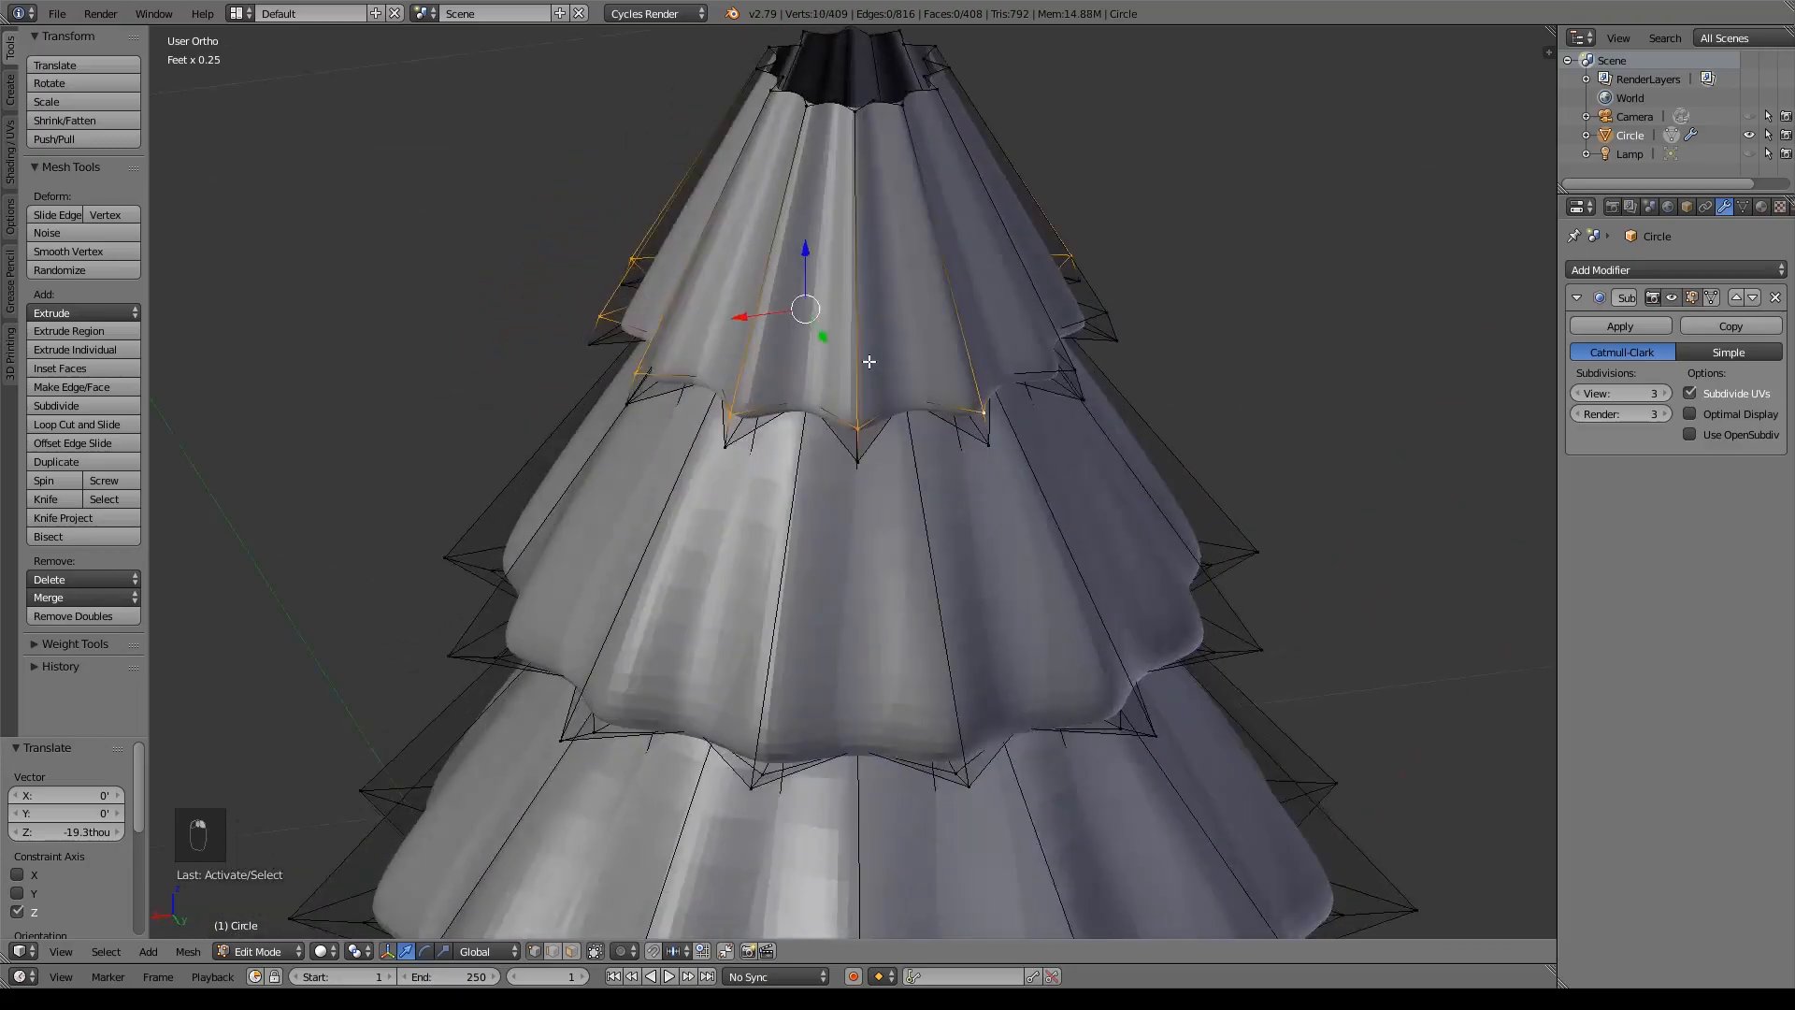
{"action": "right_click", "coordinate": [1074, 361], "text": "shift"}
{"action": "right_click", "coordinate": [1105, 313], "text": "shift"}
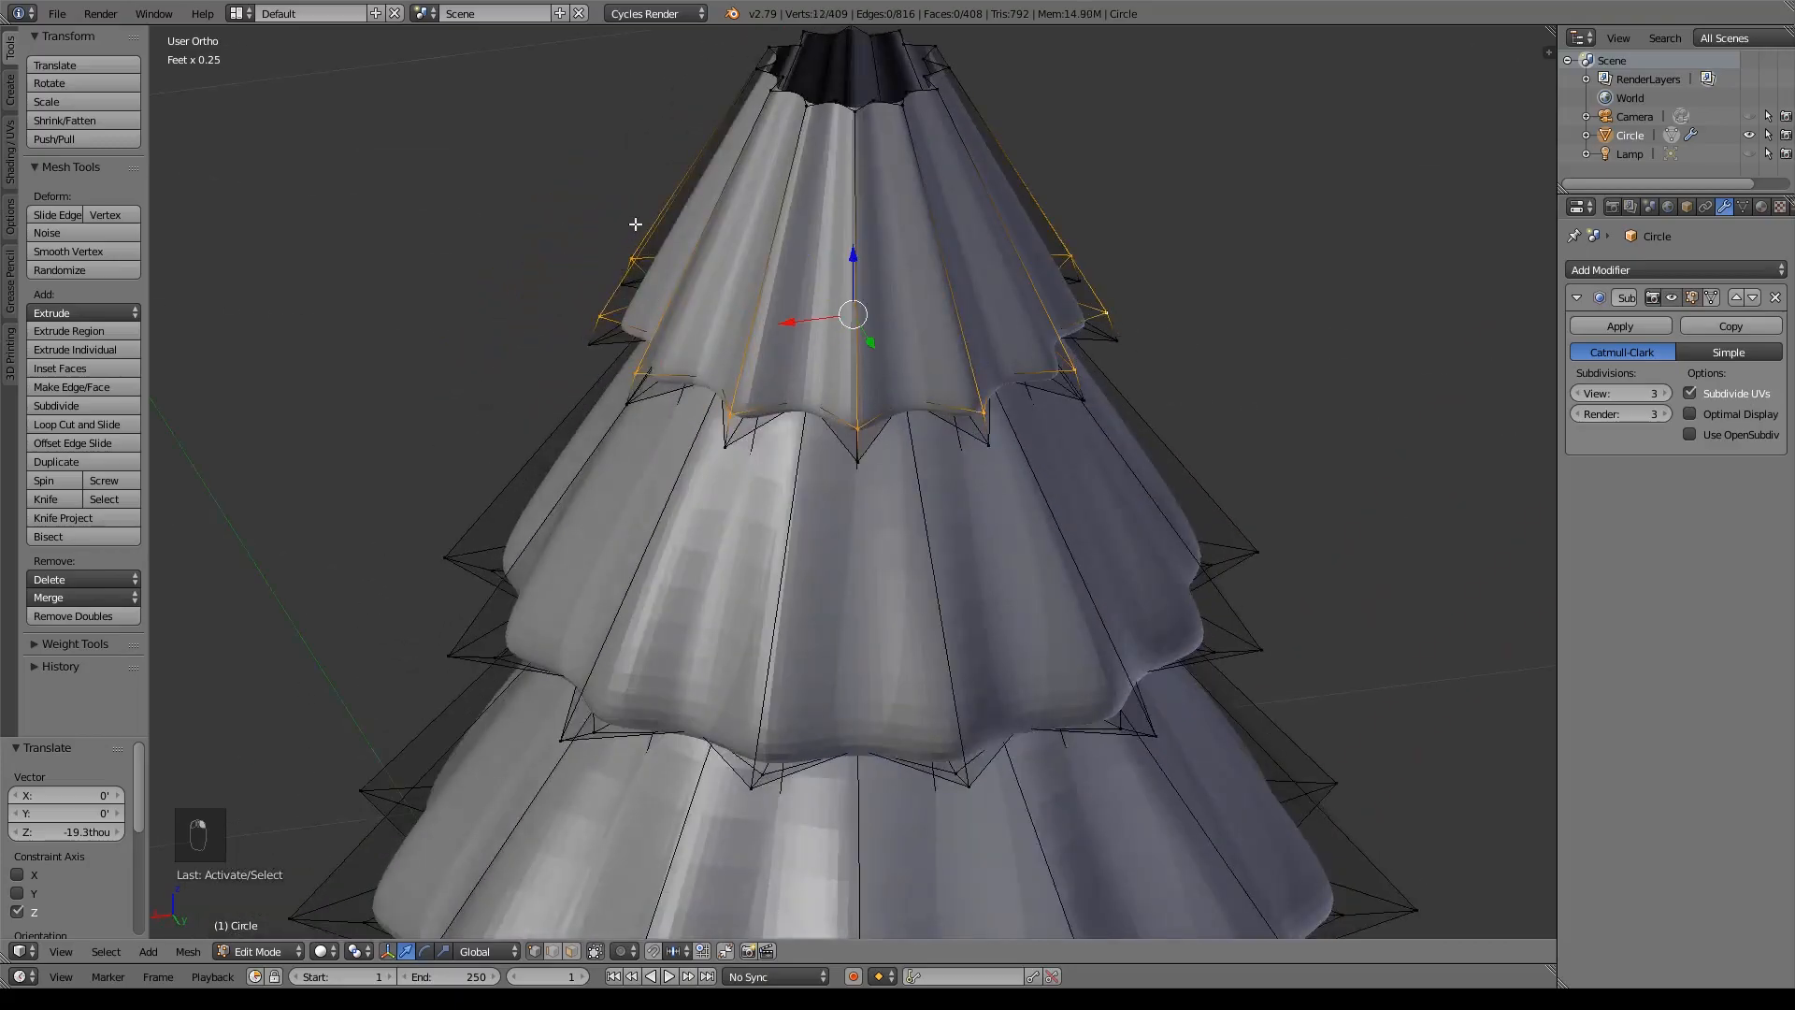
- Scale the selected top-tier rim vertices outward to about 1.209
{"action": "key", "text": "s"}
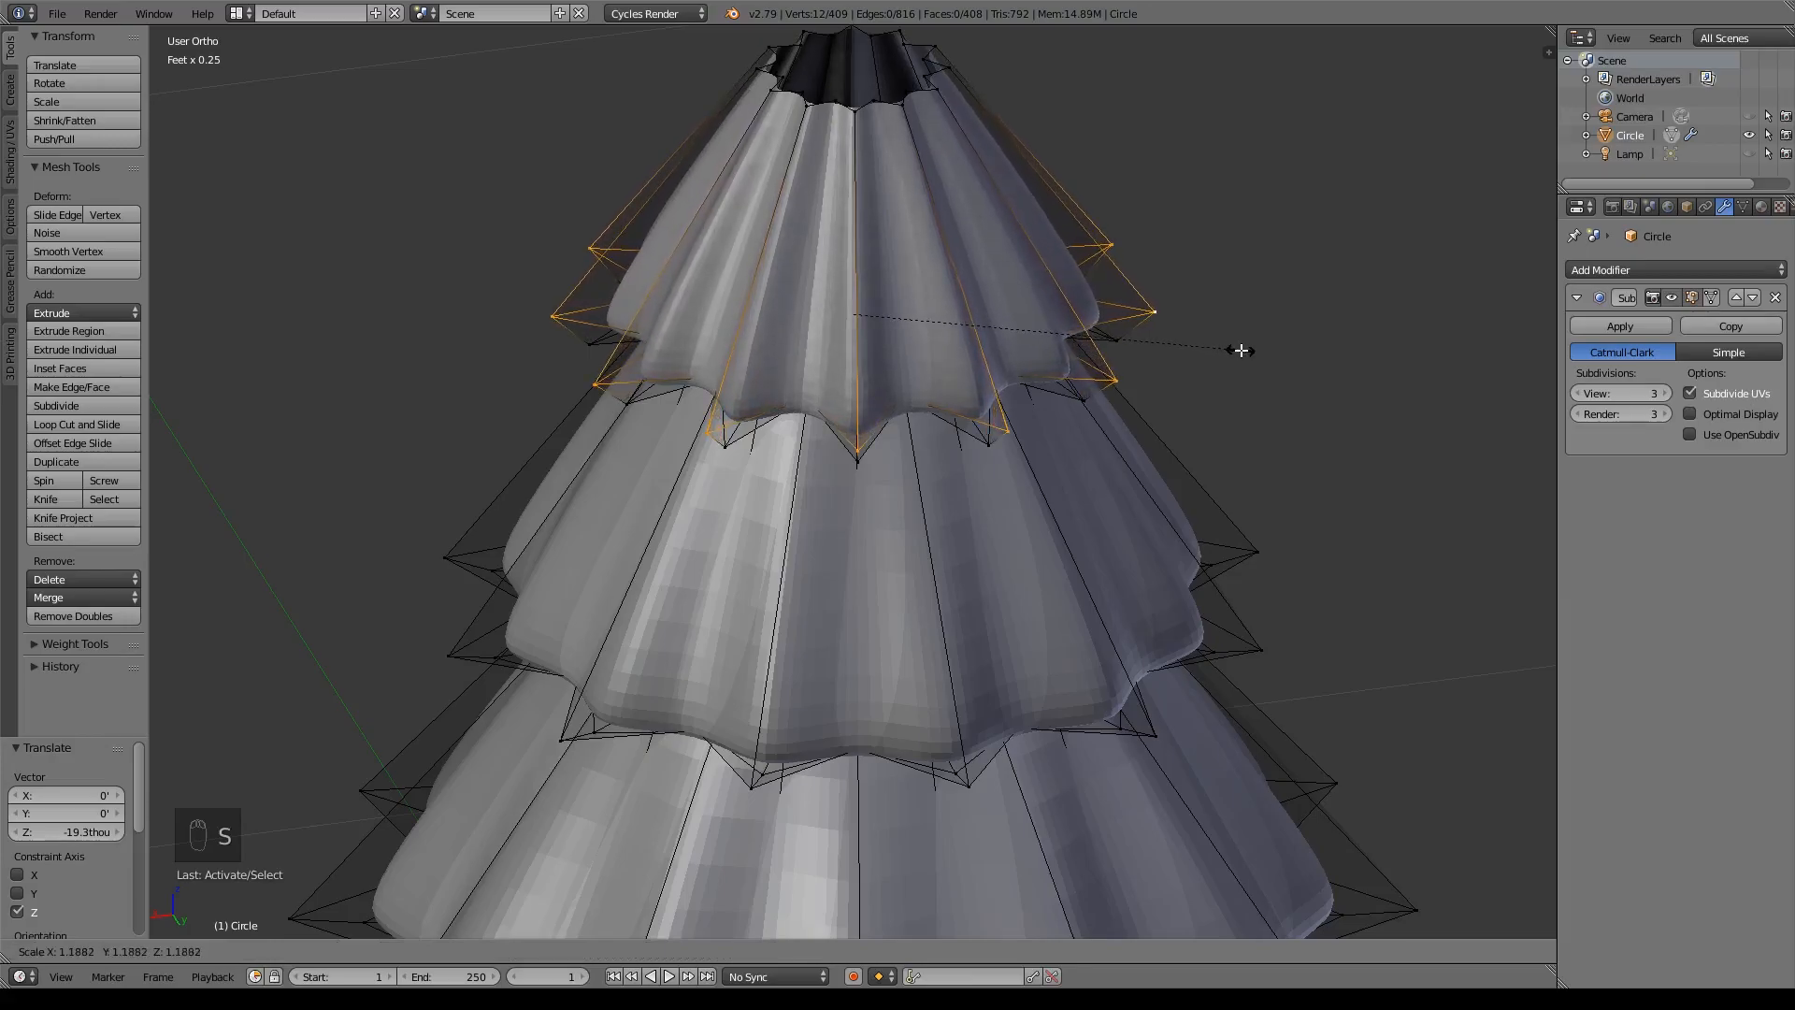
{"action": "left_click", "coordinate": [1244, 349]}
{"action": "left_click_drag", "start_coordinate": [856, 262], "coordinate": [868, 268]}
{"action": "right_click", "coordinate": [872, 277]}
{"action": "key", "text": "ctrl+z"}
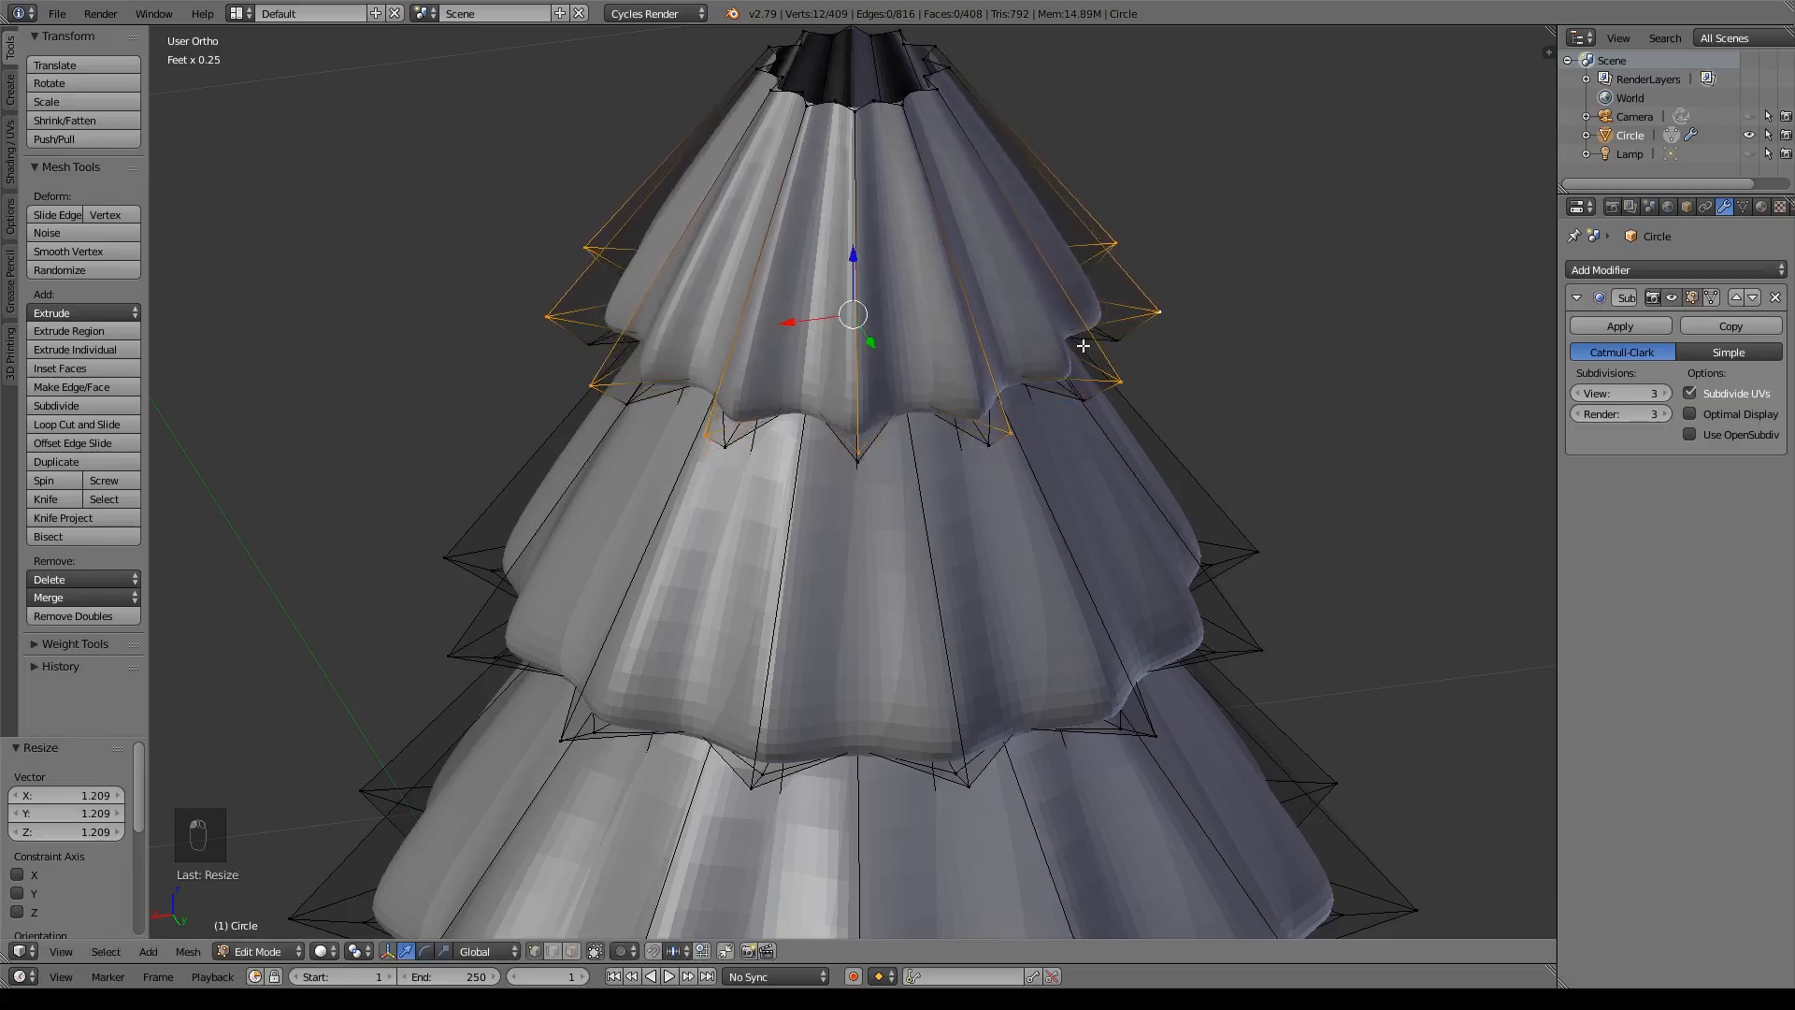
- Undo the last outward scaling of the top-tier rim and clear the vertex selection
{"action": "key", "text": "ctrl+z"}
{"action": "key", "text": "a"}
{"action": "key", "text": "z"}
{"action": "key", "text": "z"}
- Select the 12 recessed edges running down the folds of the top tier, all the way around
{"action": "right_click", "coordinate": [819, 354]}
{"action": "right_click", "coordinate": [902, 322], "text": "shift"}
{"action": "right_click", "coordinate": [954, 307], "text": "shift"}
{"action": "middle_click_drag", "start_coordinate": [1078, 344], "coordinate": [971, 360]}
{"action": "right_click", "coordinate": [970, 361], "text": "shift"}
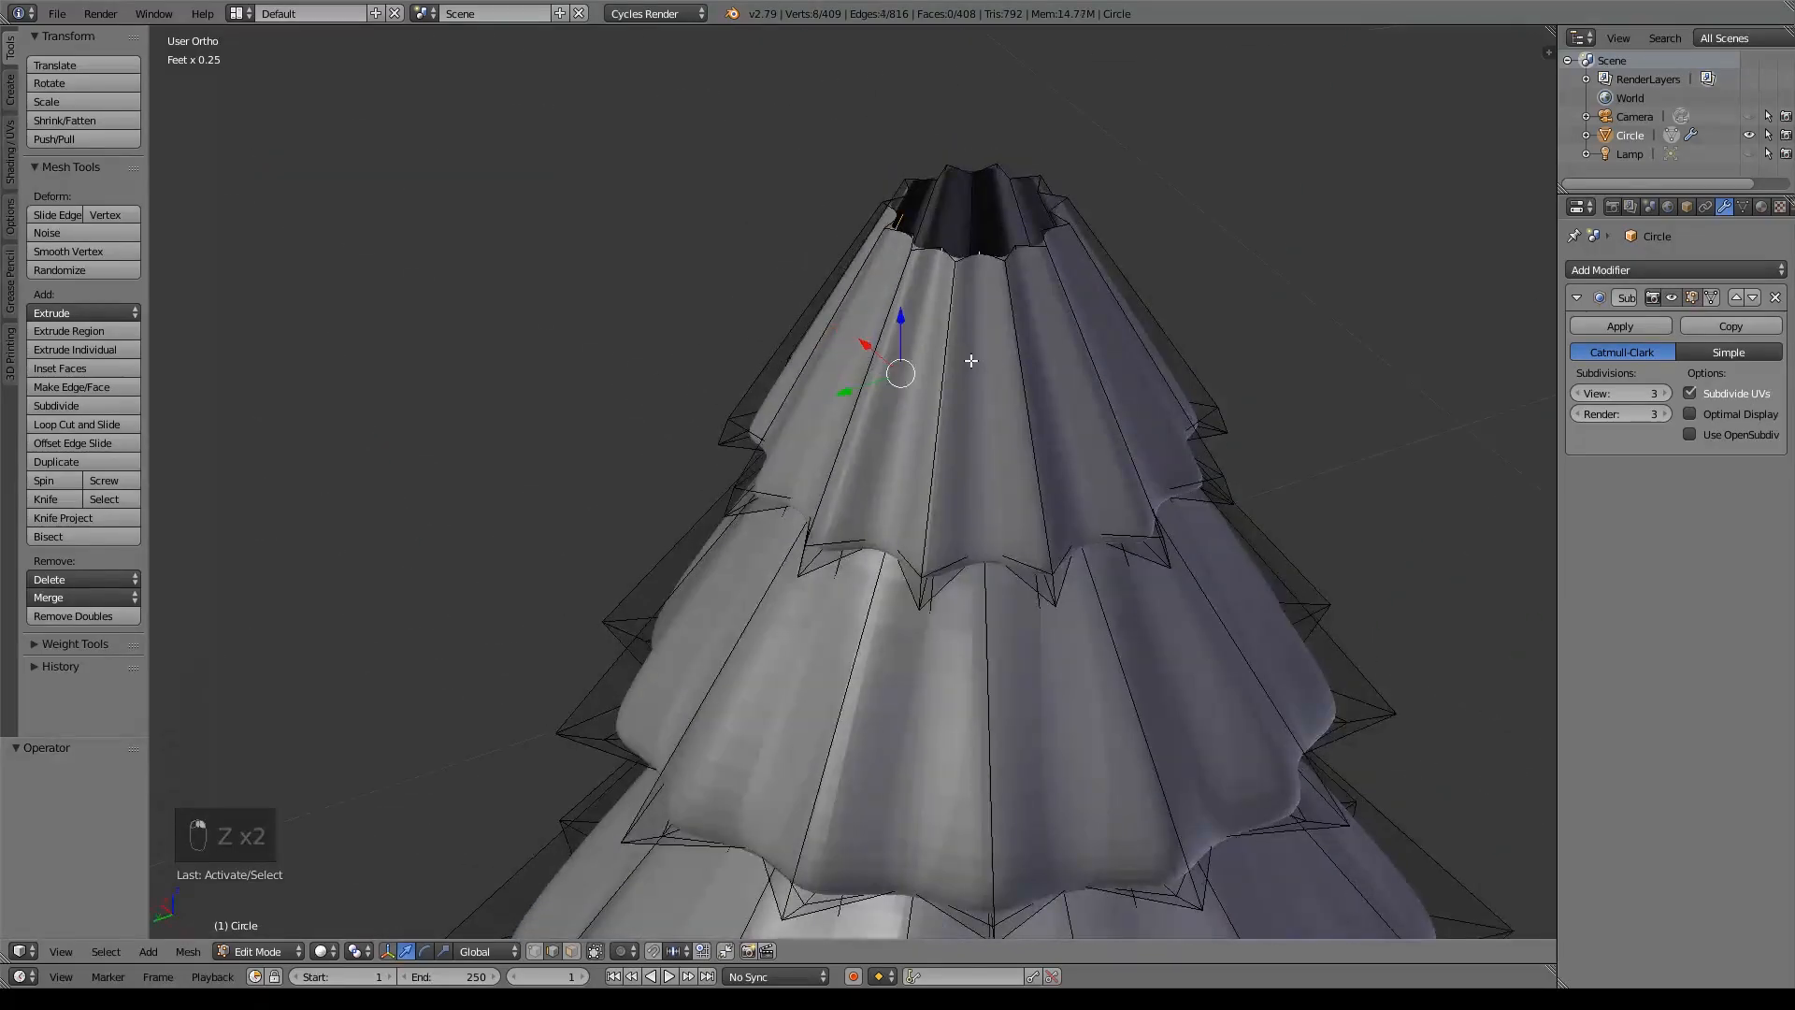
{"action": "right_click", "coordinate": [1010, 359], "text": "shift"}
{"action": "middle_click_drag", "start_coordinate": [1164, 356], "coordinate": [1010, 348]}
{"action": "right_click", "coordinate": [922, 392], "text": "shift"}
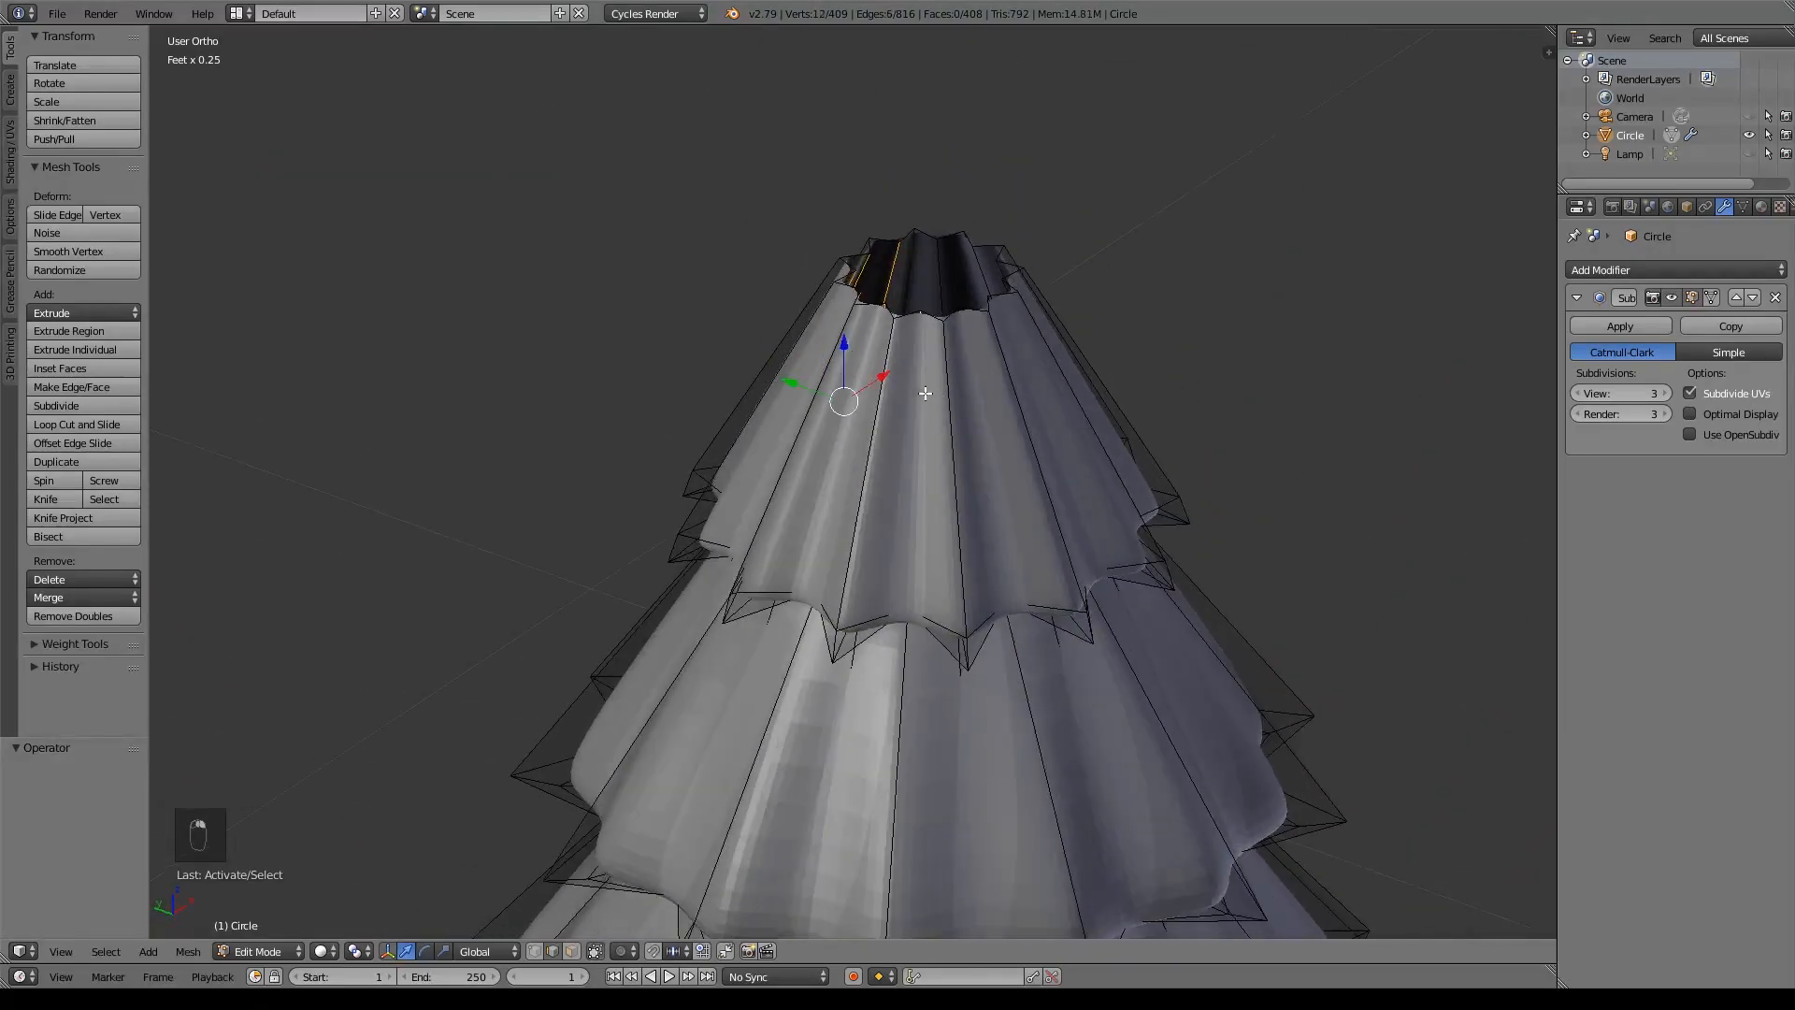
{"action": "right_click", "coordinate": [971, 393], "text": "shift"}
{"action": "middle_click_drag", "start_coordinate": [1109, 382], "coordinate": [759, 386]}
{"action": "right_click", "coordinate": [918, 438], "text": "shift"}
{"action": "right_click", "coordinate": [825, 416], "text": "shift"}
{"action": "right_click", "coordinate": [765, 406], "text": "shift"}
{"action": "right_click", "coordinate": [837, 413], "text": "shift"}
{"action": "right_click", "coordinate": [853, 370], "text": "shift"}
{"action": "right_click", "coordinate": [843, 370], "text": "shift"}
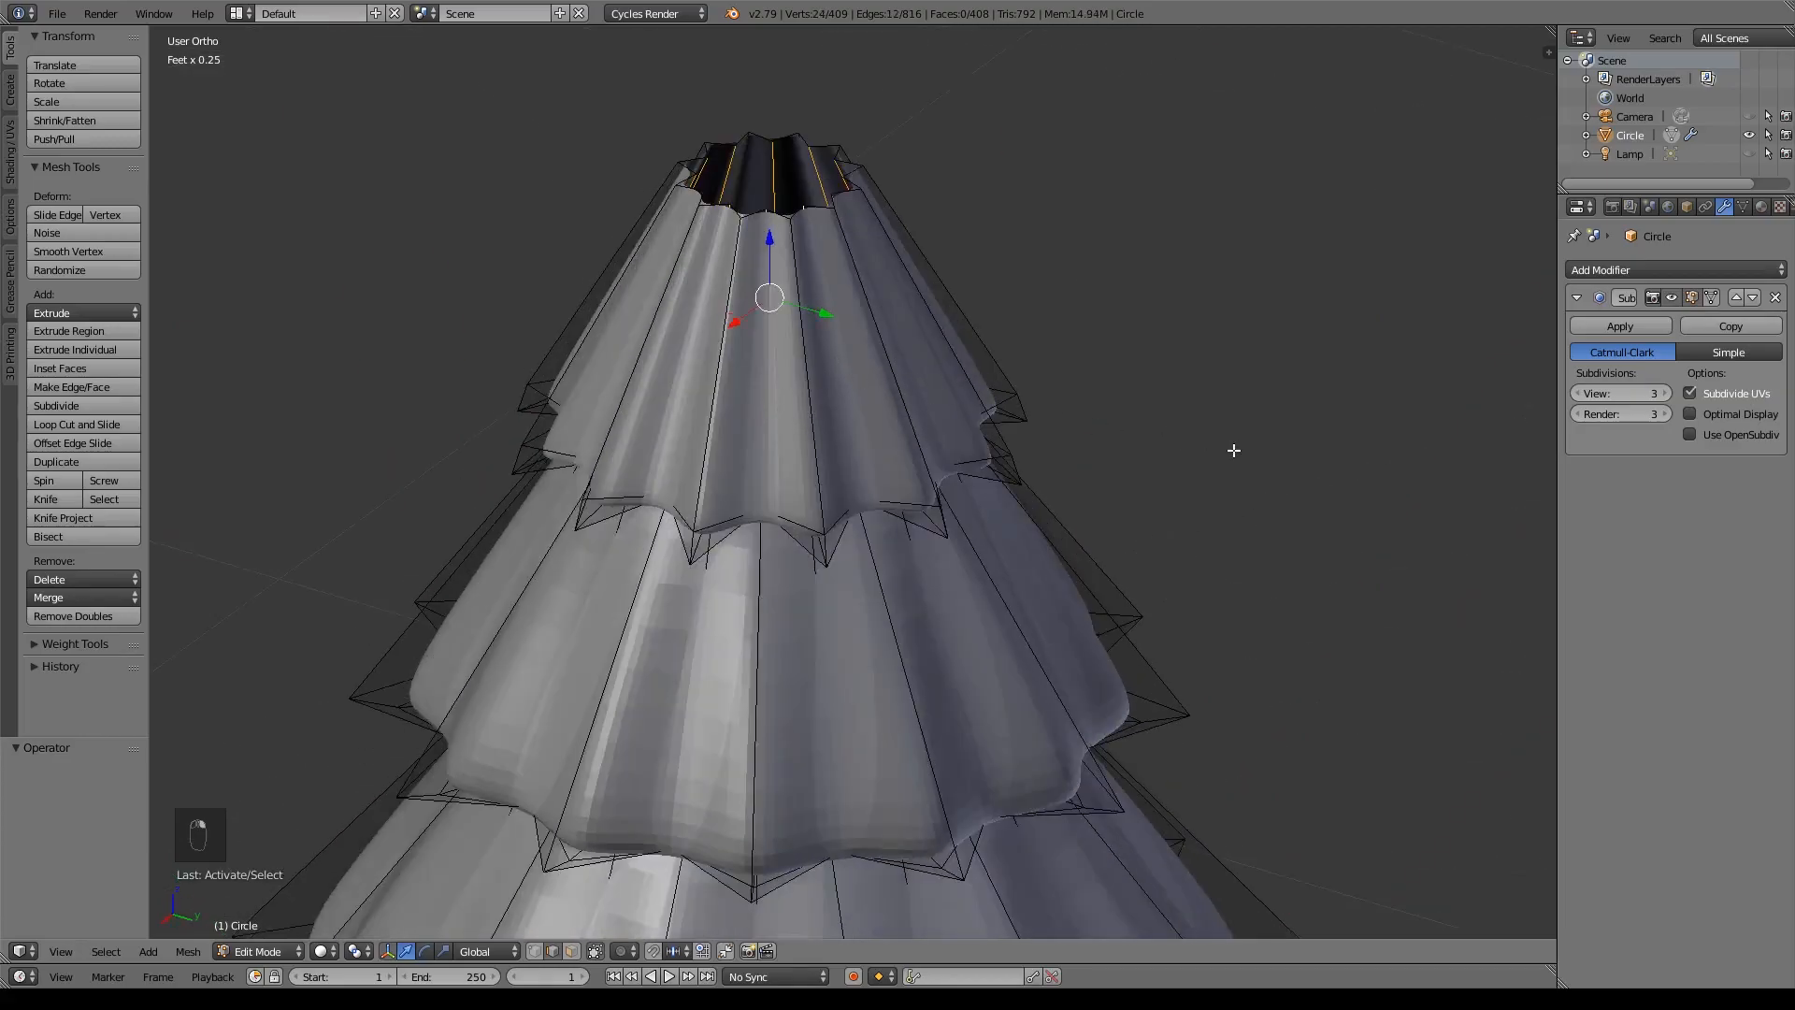
- Crease the selected top-tier edges by 1.000 and check the smoothed shape in Object Mode
{"action": "key", "text": "shift+e"}
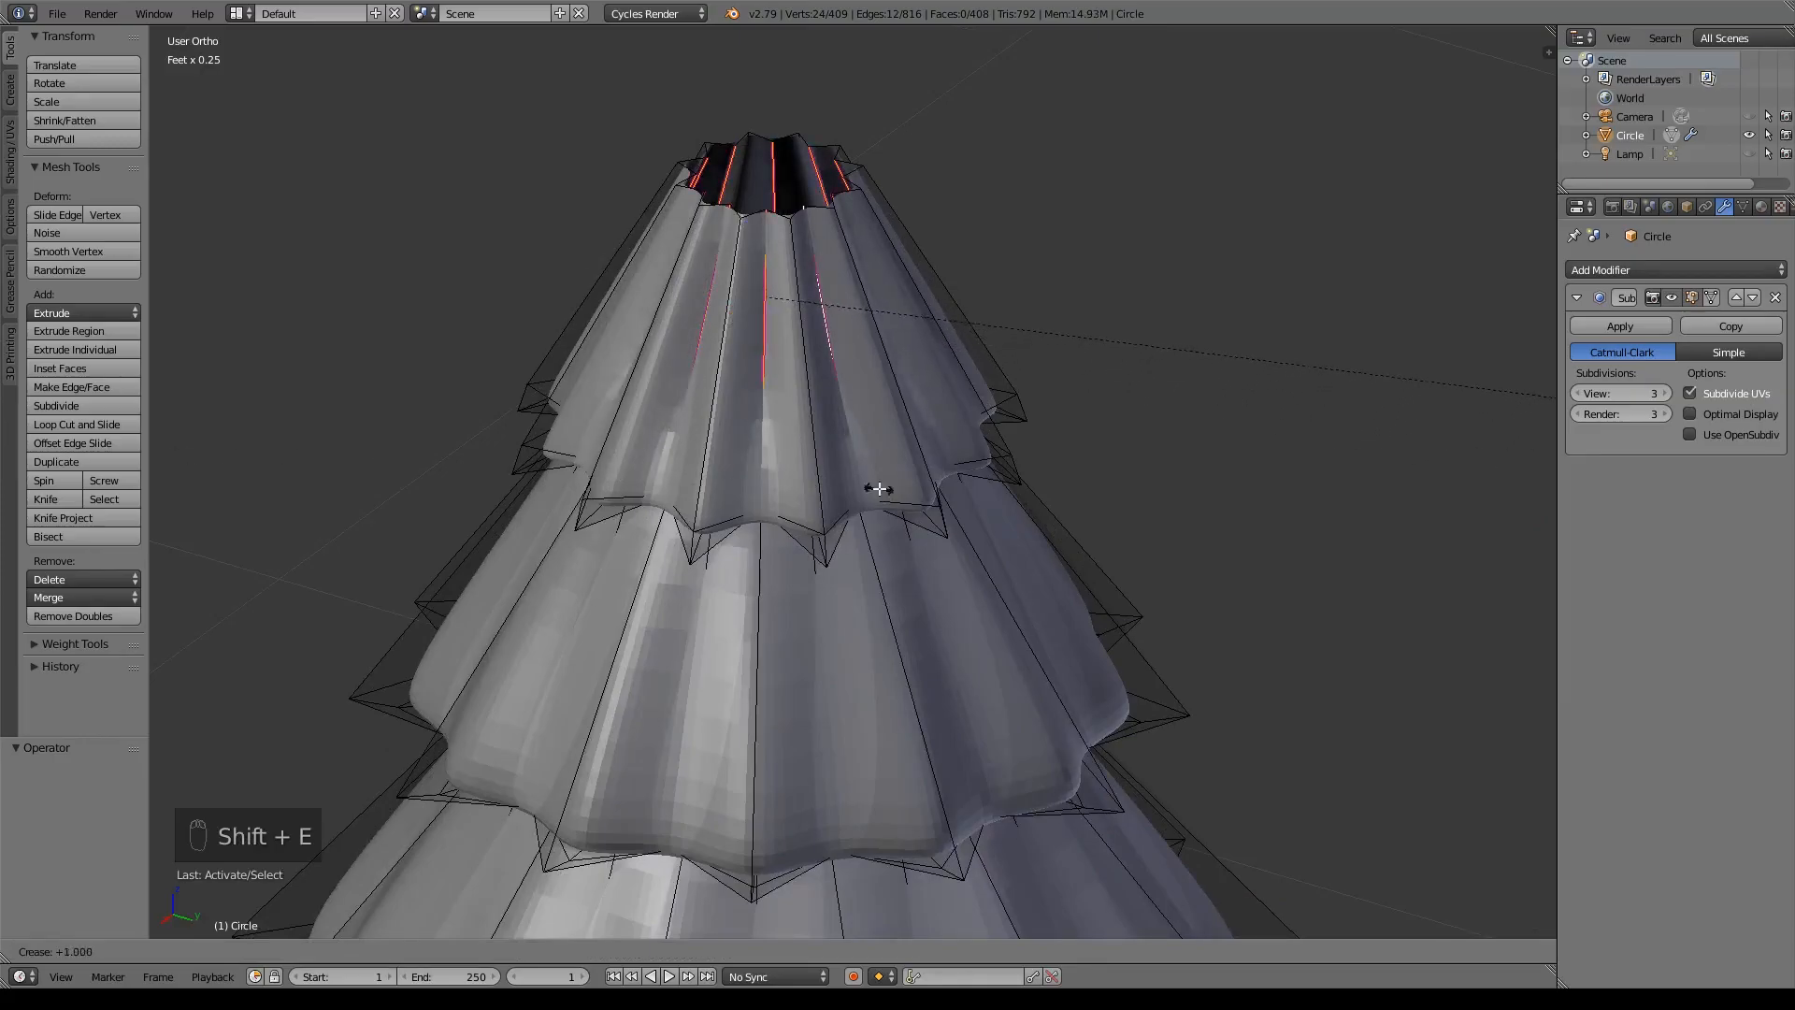
{"action": "left_click", "coordinate": [748, 474]}
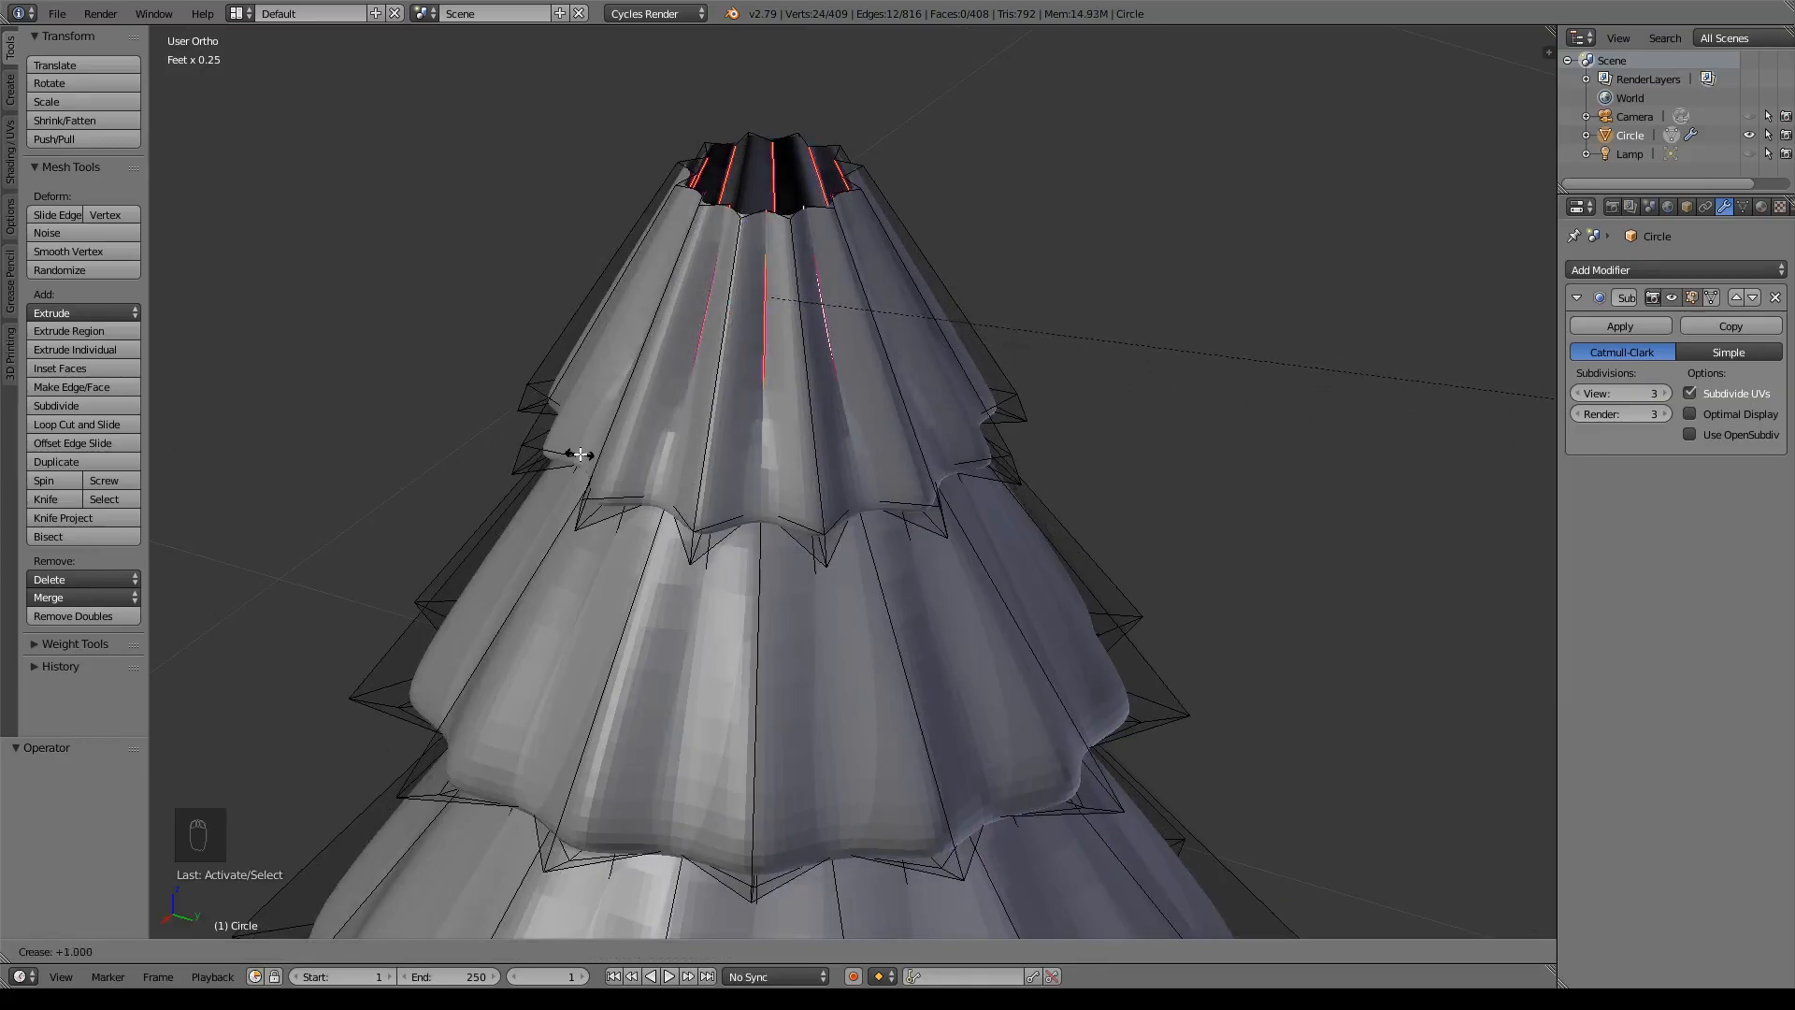
{"action": "key", "text": "Tab"}
{"action": "key", "text": "Tab"}
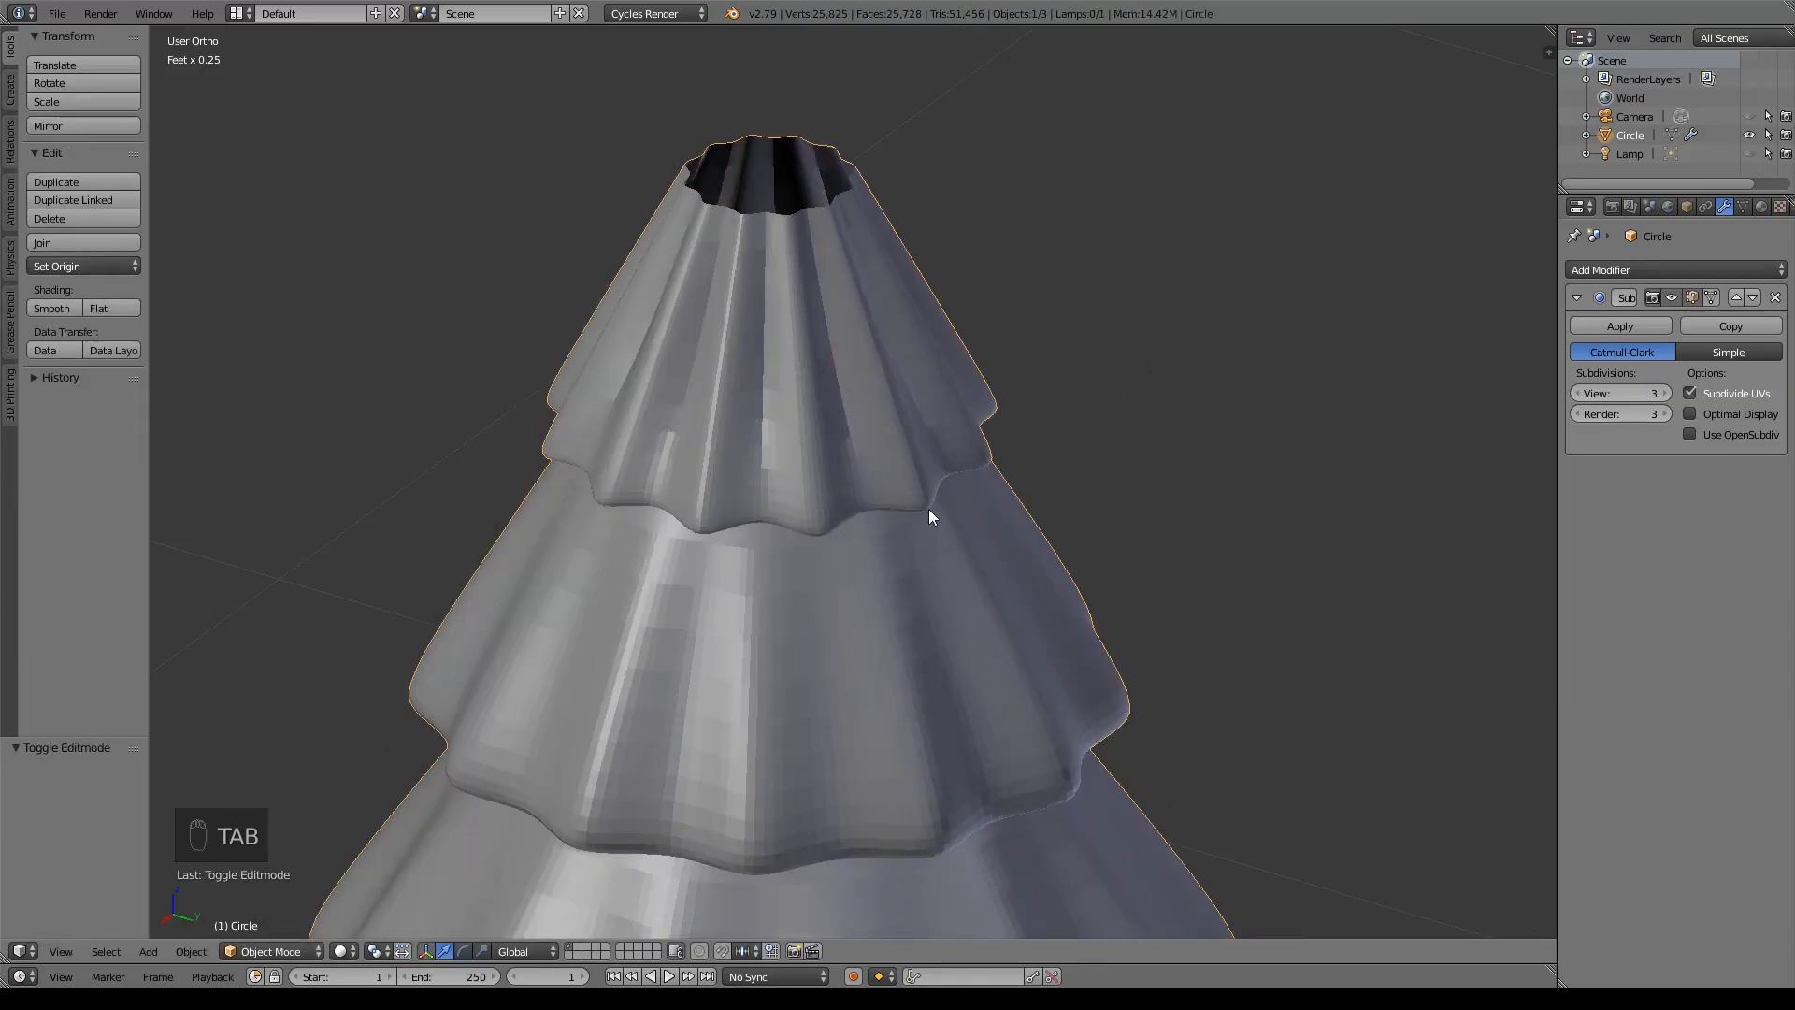
- Reduce the crease of the selected top-tier edges by about 0.32 and check the result in Object Mode
{"action": "key", "text": "ctrl+z"}
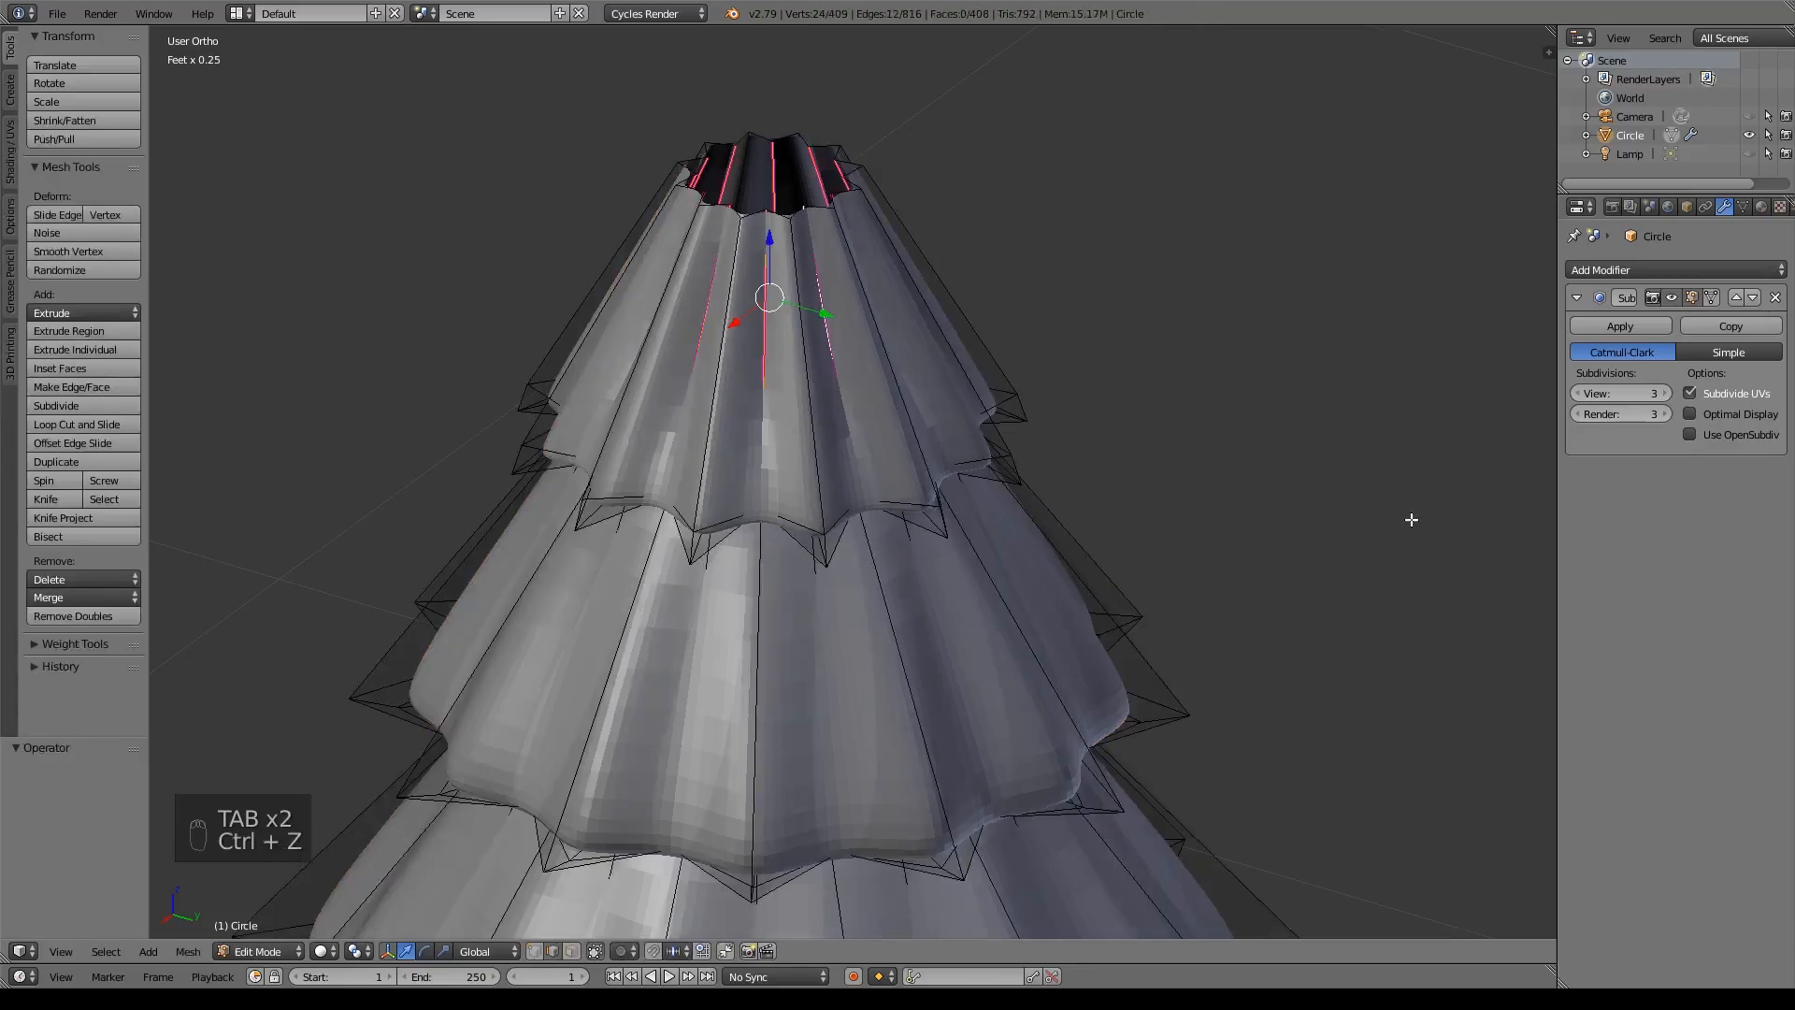
{"action": "key", "text": "shift+e"}
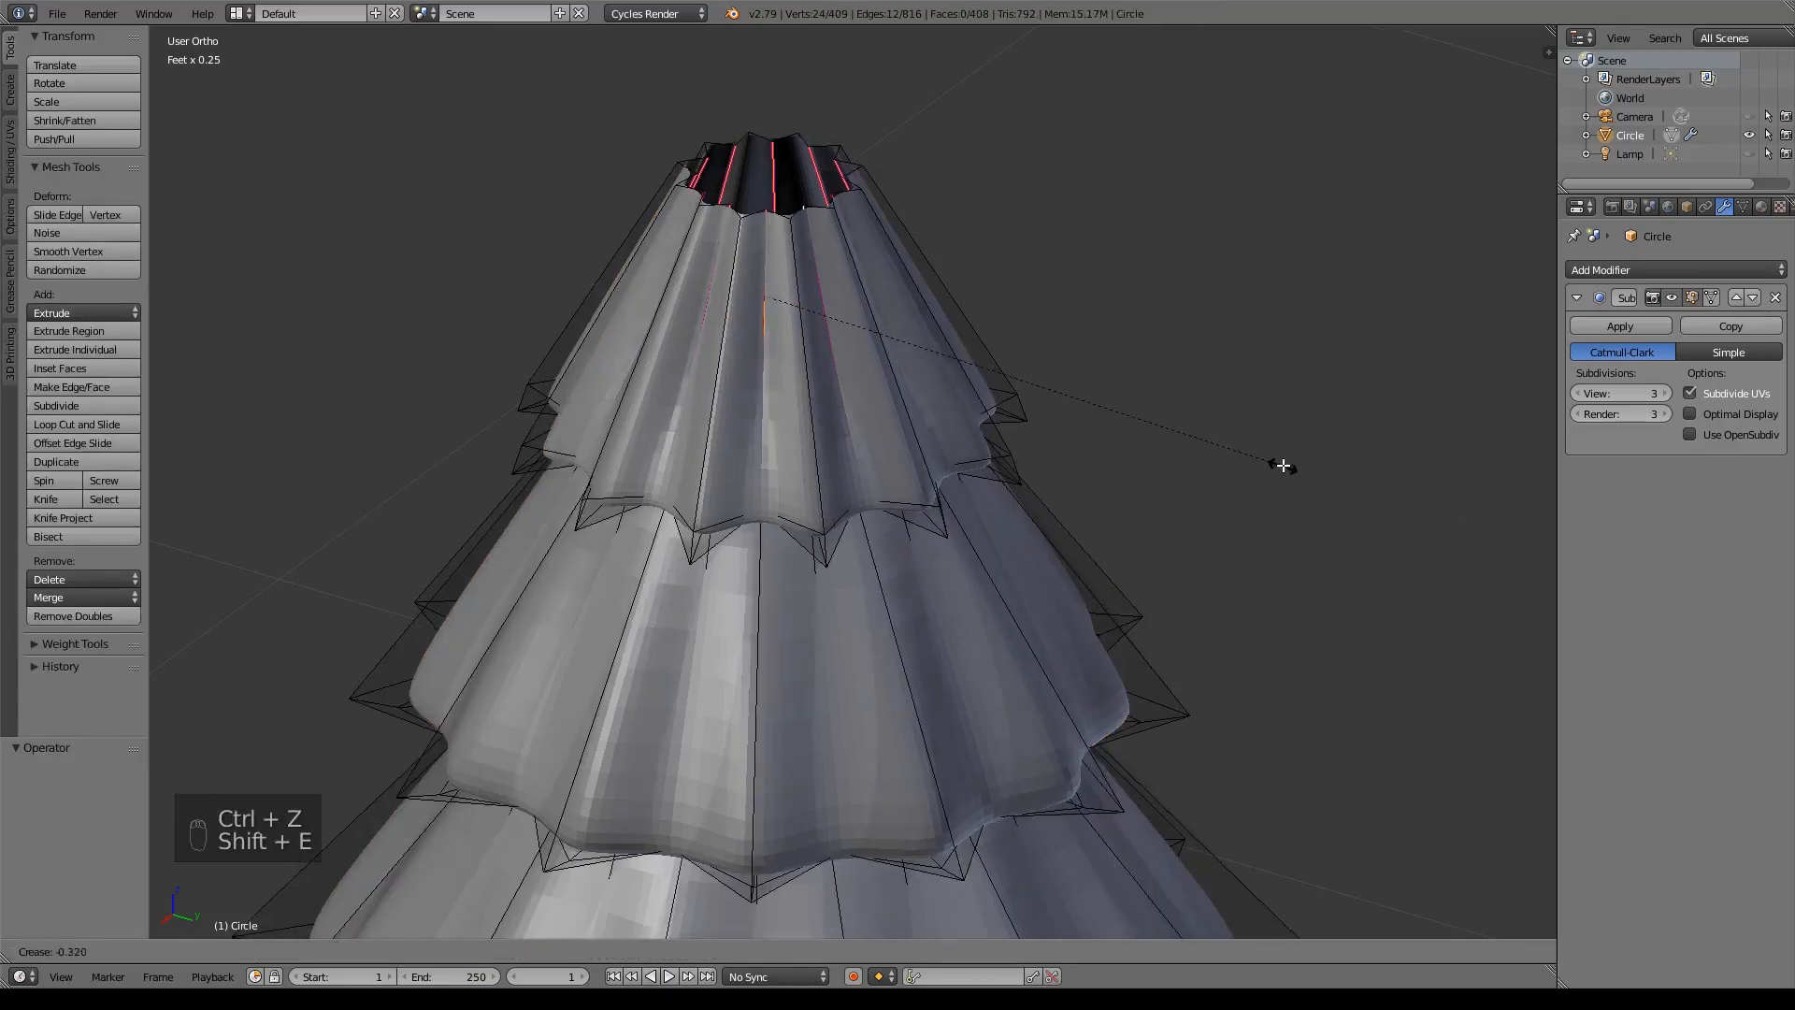
{"action": "left_click", "coordinate": [1272, 462]}
{"action": "key", "text": "Tab"}
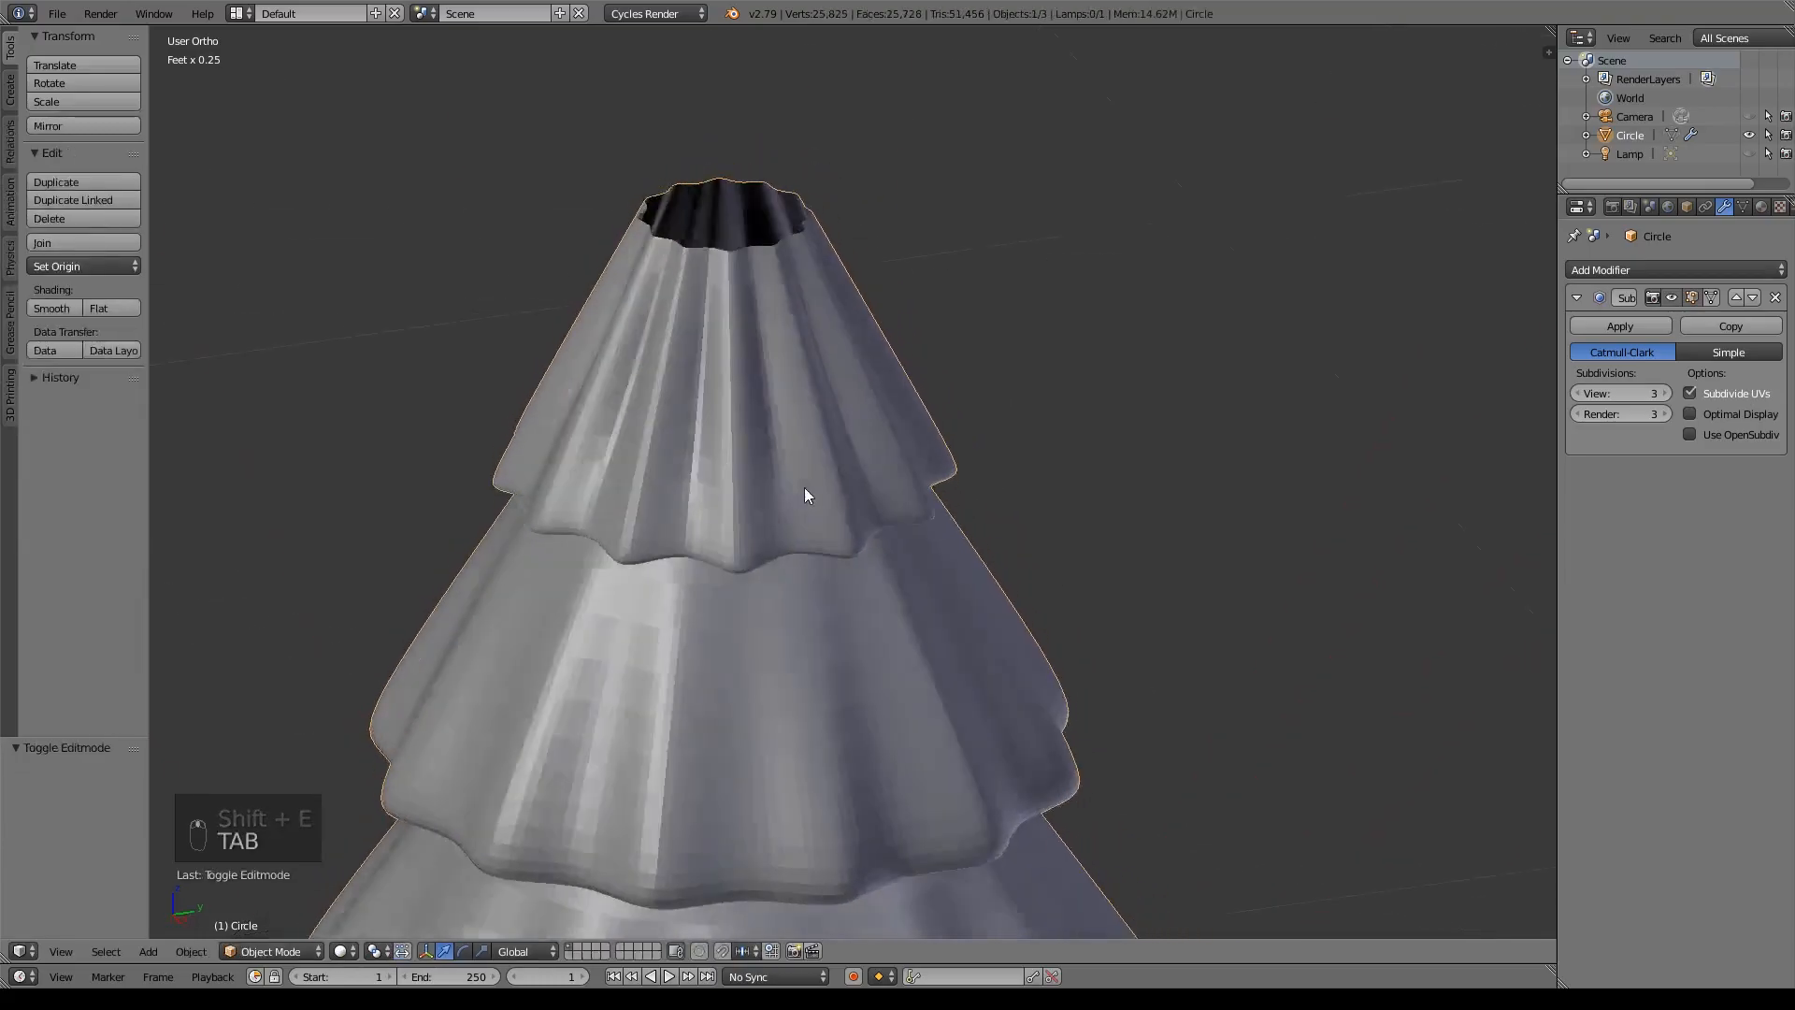
{"action": "key", "text": "Tab"}
- Select the 12 outward-pointing underside vertices of the second tier from the top, all the way around
{"action": "scroll", "coordinate": [1054, 557], "scroll_direction": "down", "scroll_amount": 2}
{"action": "scroll", "coordinate": [1066, 609], "scroll_direction": "down", "scroll_amount": 4, "text": "ctrl"}
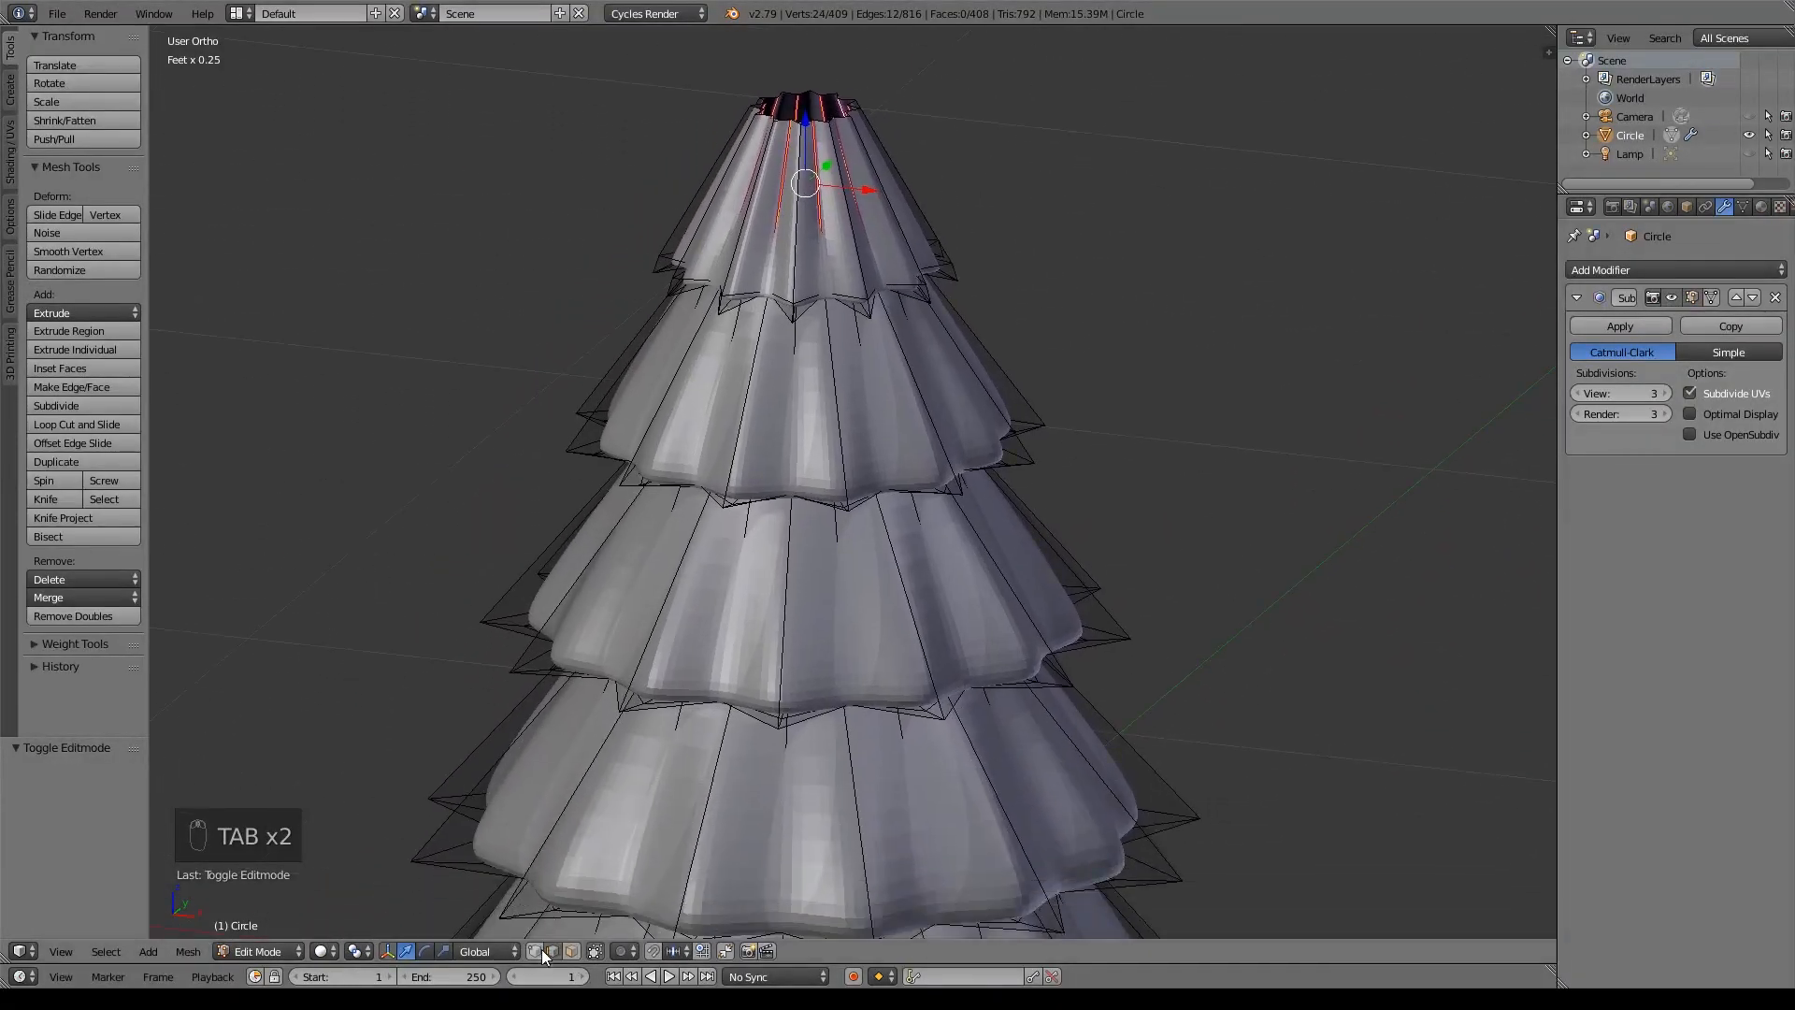
{"action": "mouse_move", "coordinate": [822, 609]}
{"action": "middle_mouse_down"}
{"action": "mouse_move", "coordinate": [787, 721]}
{"action": "mouse_move", "coordinate": [808, 599]}
{"action": "middle_mouse_up"}
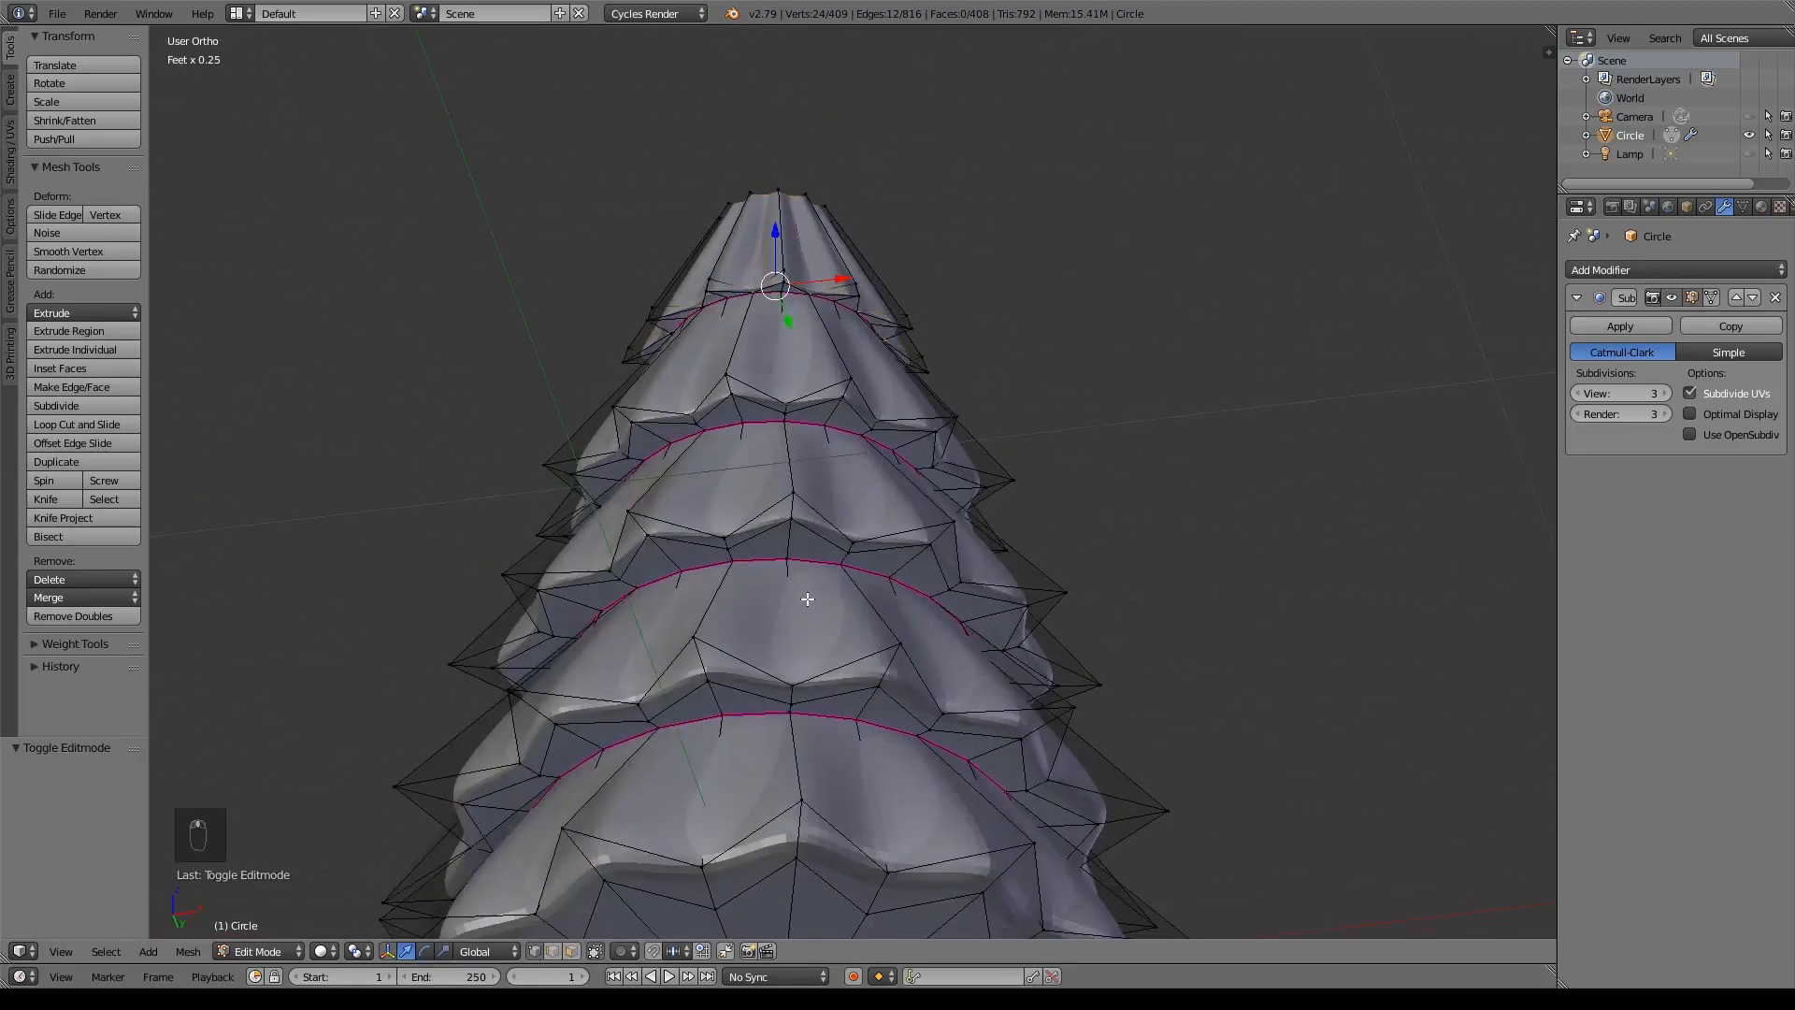
{"action": "scroll", "coordinate": [889, 541], "scroll_direction": "up", "scroll_amount": 4}
{"action": "right_click", "coordinate": [794, 437]}
{"action": "right_click", "coordinate": [570, 434], "text": "shift"}
{"action": "right_click", "coordinate": [1024, 488], "text": "shift"}
{"action": "right_click", "coordinate": [1080, 624], "text": "shift"}
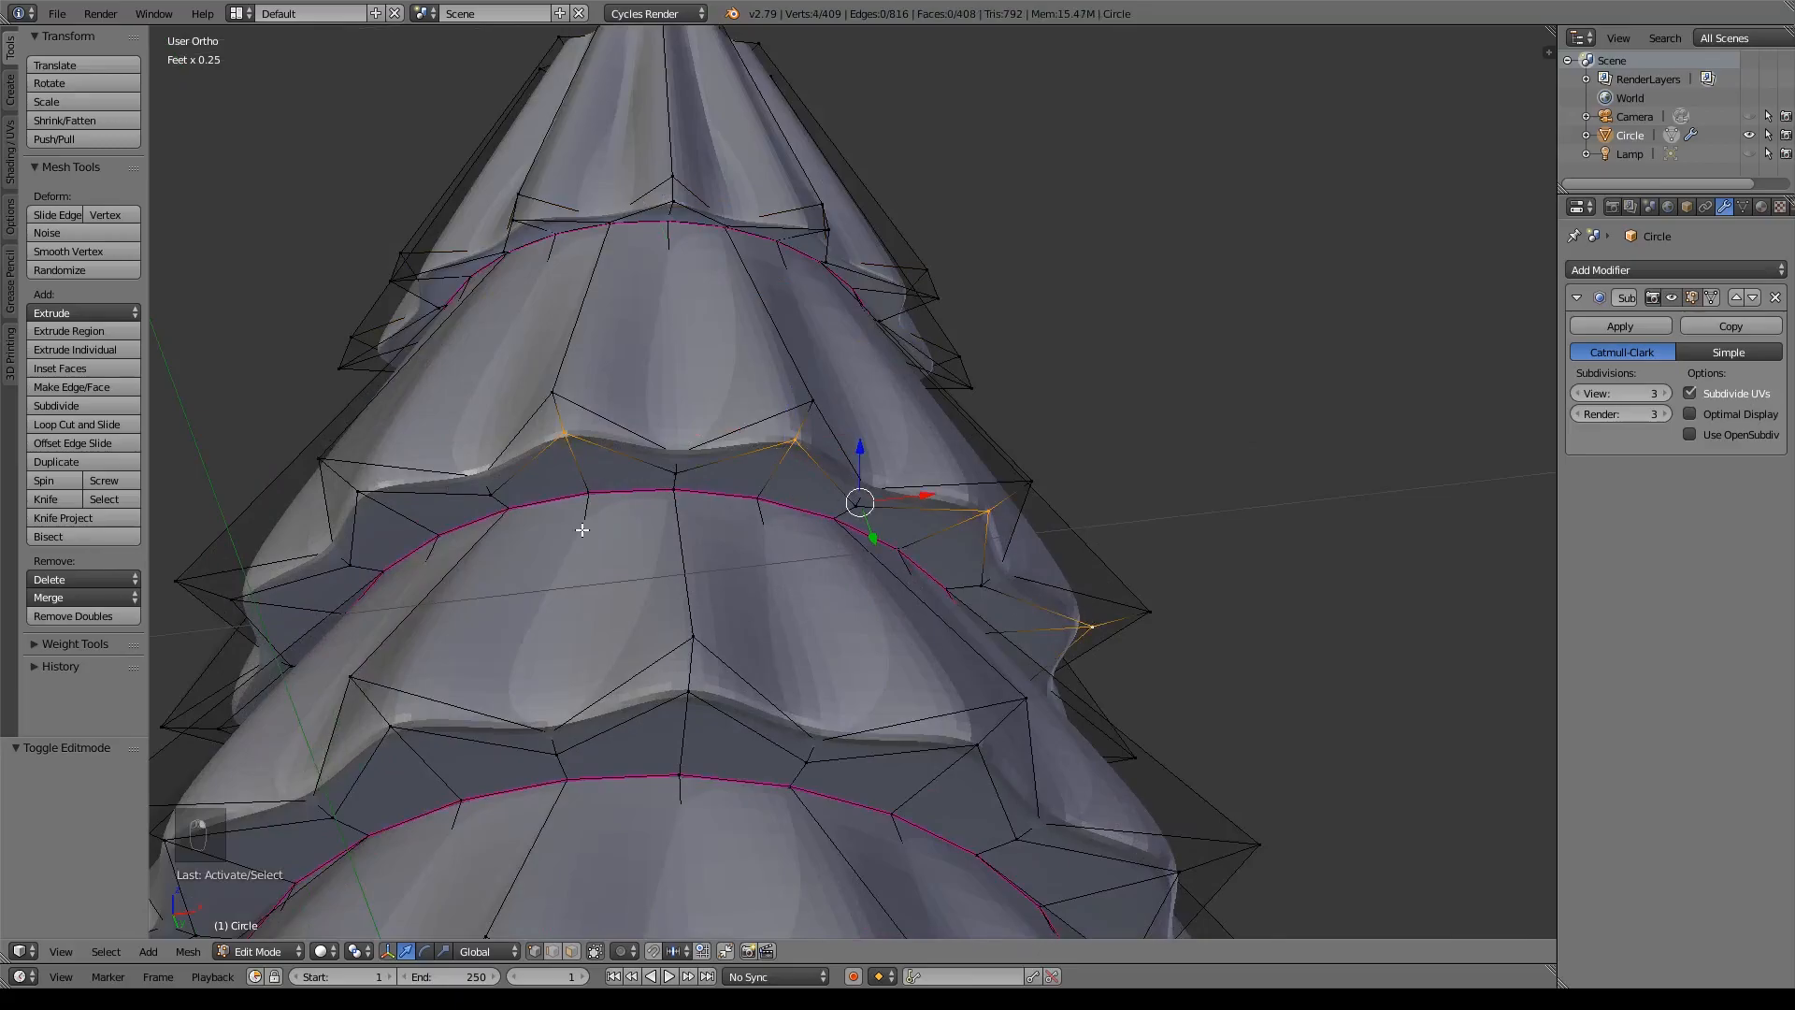
{"action": "middle_click_drag", "start_coordinate": [1082, 629], "coordinate": [1354, 573], "text": "shift"}
{"action": "right_click", "coordinate": [648, 438], "text": "shift"}
{"action": "right_click", "coordinate": [524, 535], "text": "shift"}
{"action": "middle_click_drag", "start_coordinate": [524, 535], "coordinate": [701, 521]}
{"action": "right_click", "coordinate": [578, 446], "text": "shift"}
{"action": "middle_click_drag", "start_coordinate": [571, 514], "coordinate": [746, 507]}
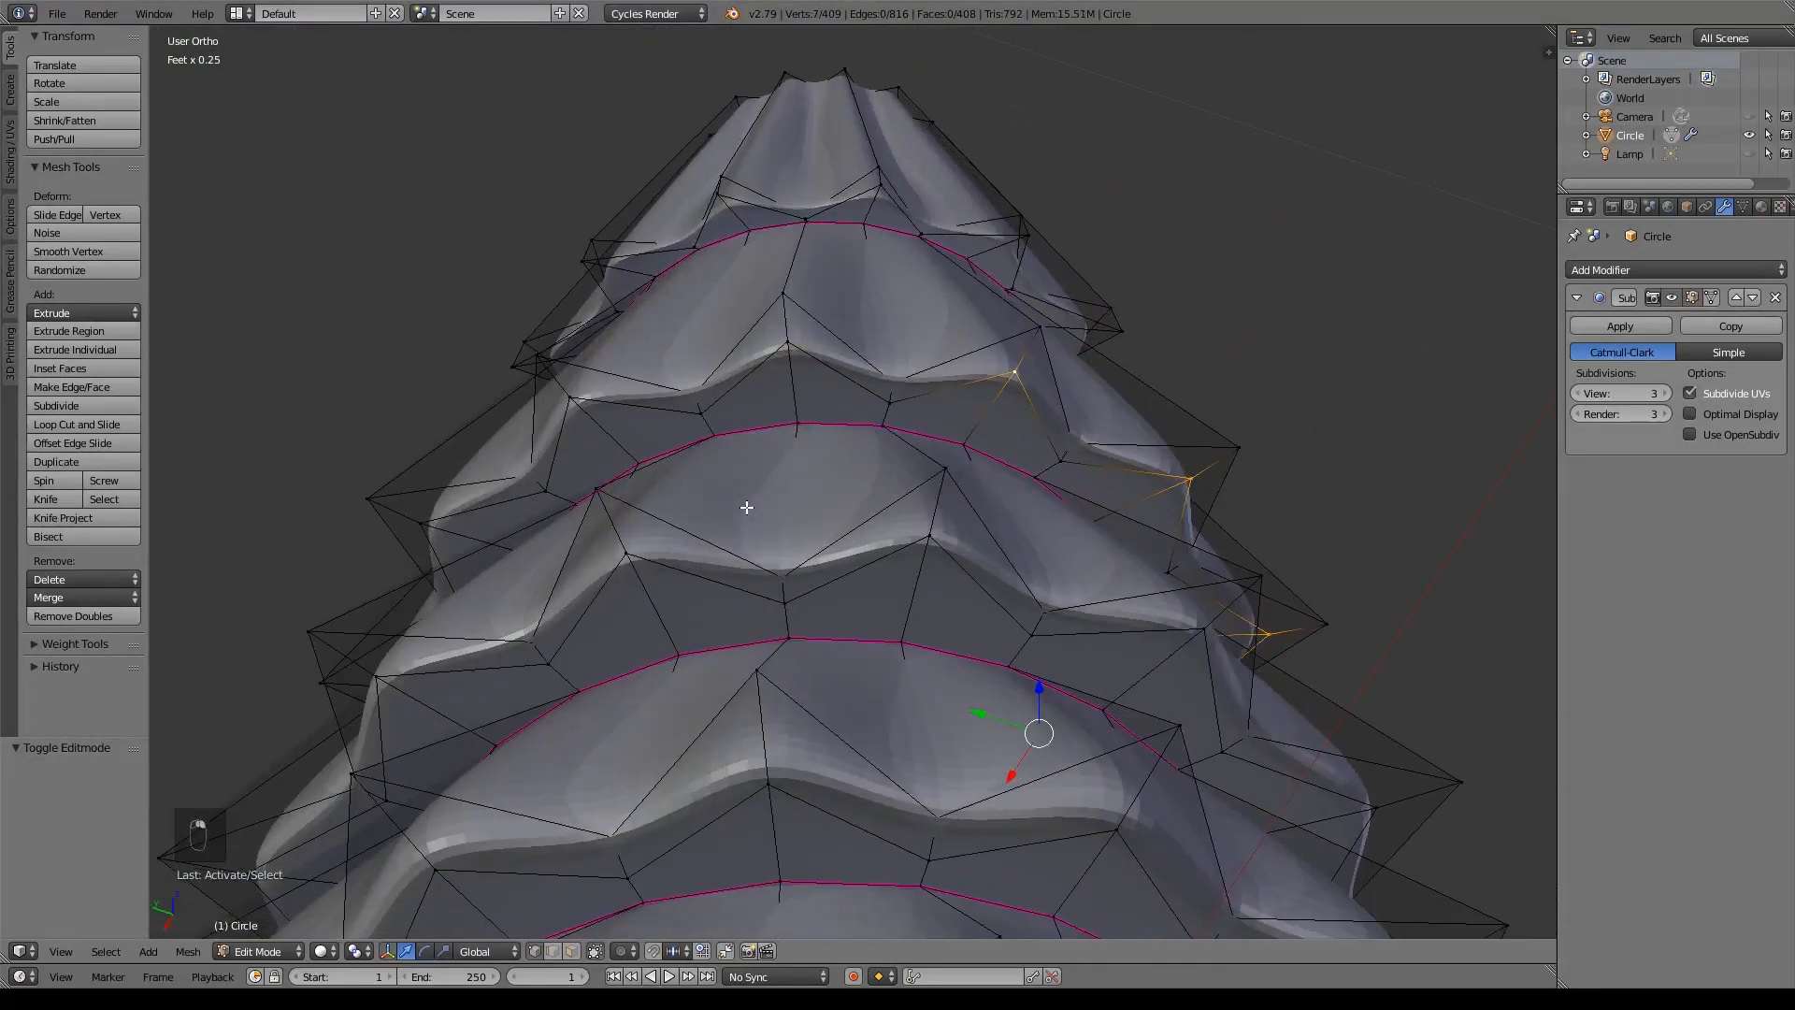
{"action": "right_click", "coordinate": [788, 343], "text": "shift"}
{"action": "right_click", "coordinate": [570, 399], "text": "shift"}
{"action": "middle_click_drag", "start_coordinate": [572, 411], "coordinate": [696, 406]}
{"action": "right_click", "coordinate": [725, 316], "text": "shift"}
{"action": "right_click", "coordinate": [523, 382], "text": "shift"}
{"action": "middle_click_drag", "start_coordinate": [528, 393], "coordinate": [650, 385]}
{"action": "right_click", "coordinate": [660, 283], "text": "shift"}
- Lower the selected second-tier underside vertices about 48.6 thou and scale them outward to about 1.5
{"action": "middle_click_drag", "start_coordinate": [918, 463], "coordinate": [867, 608]}
{"action": "middle_click_drag", "start_coordinate": [867, 608], "coordinate": [852, 462], "text": "shift"}
{"action": "left_click_drag", "start_coordinate": [754, 469], "coordinate": [750, 510]}
{"action": "key", "text": "s"}
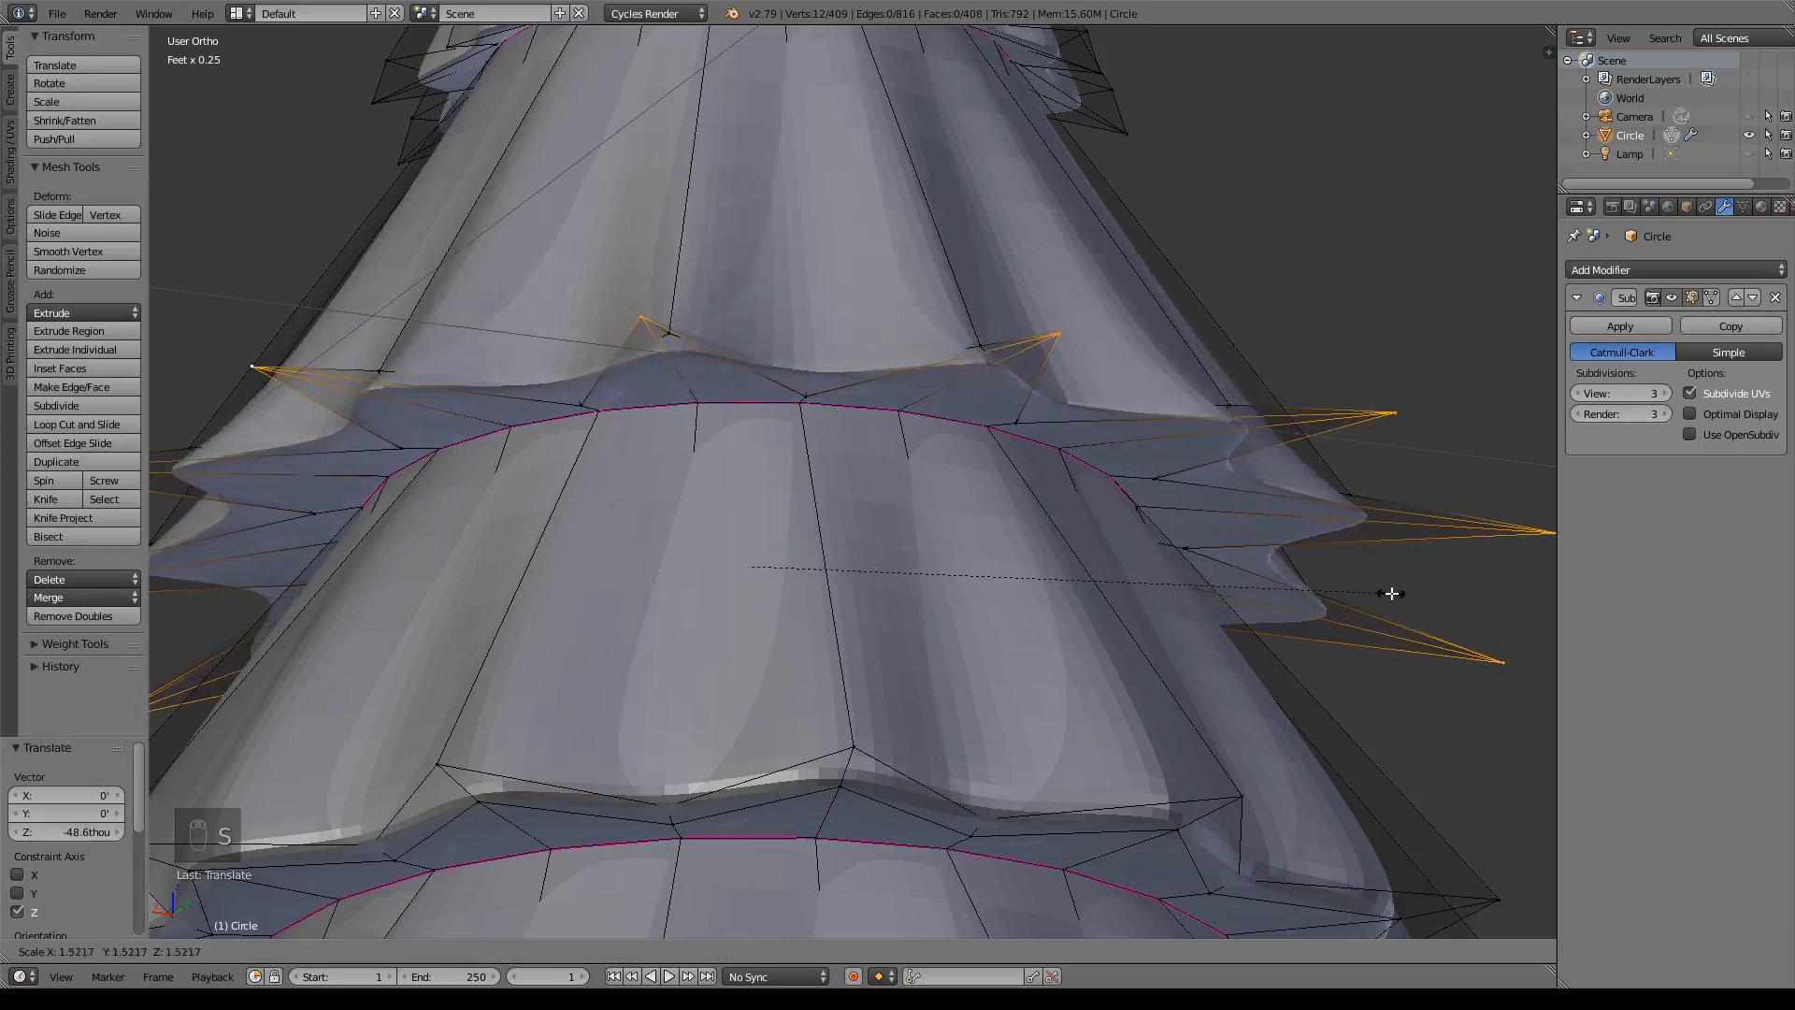
{"action": "left_click", "coordinate": [1362, 593]}
- Select the 12 outward-pointing underside vertices of the middle tier, all the way around
{"action": "middle_click_drag", "start_coordinate": [1362, 593], "coordinate": [898, 403]}
{"action": "right_click", "coordinate": [433, 289]}
{"action": "right_click", "coordinate": [1103, 294], "text": "shift"}
{"action": "right_click", "coordinate": [1346, 426], "text": "shift"}
{"action": "middle_click_drag", "start_coordinate": [645, 420], "coordinate": [854, 385]}
{"action": "right_click", "coordinate": [308, 449], "text": "shift"}
{"action": "middle_click_drag", "start_coordinate": [402, 551], "coordinate": [646, 561]}
{"action": "right_click", "coordinate": [1021, 308], "text": "shift"}
{"action": "right_click", "coordinate": [694, 402], "text": "shift"}
- Scale the selected middle-tier underside vertices outward and lower them about 117 thou
{"action": "key", "text": "s"}
{"action": "left_click", "coordinate": [1146, 470]}
{"action": "left_click_drag", "start_coordinate": [1174, 649], "coordinate": [1176, 685]}
- Select the 12 outward-pointing underside vertices on each of the two lowest tiers, all the way around
{"action": "scroll", "coordinate": [1215, 645], "scroll_direction": "down", "scroll_amount": 7}
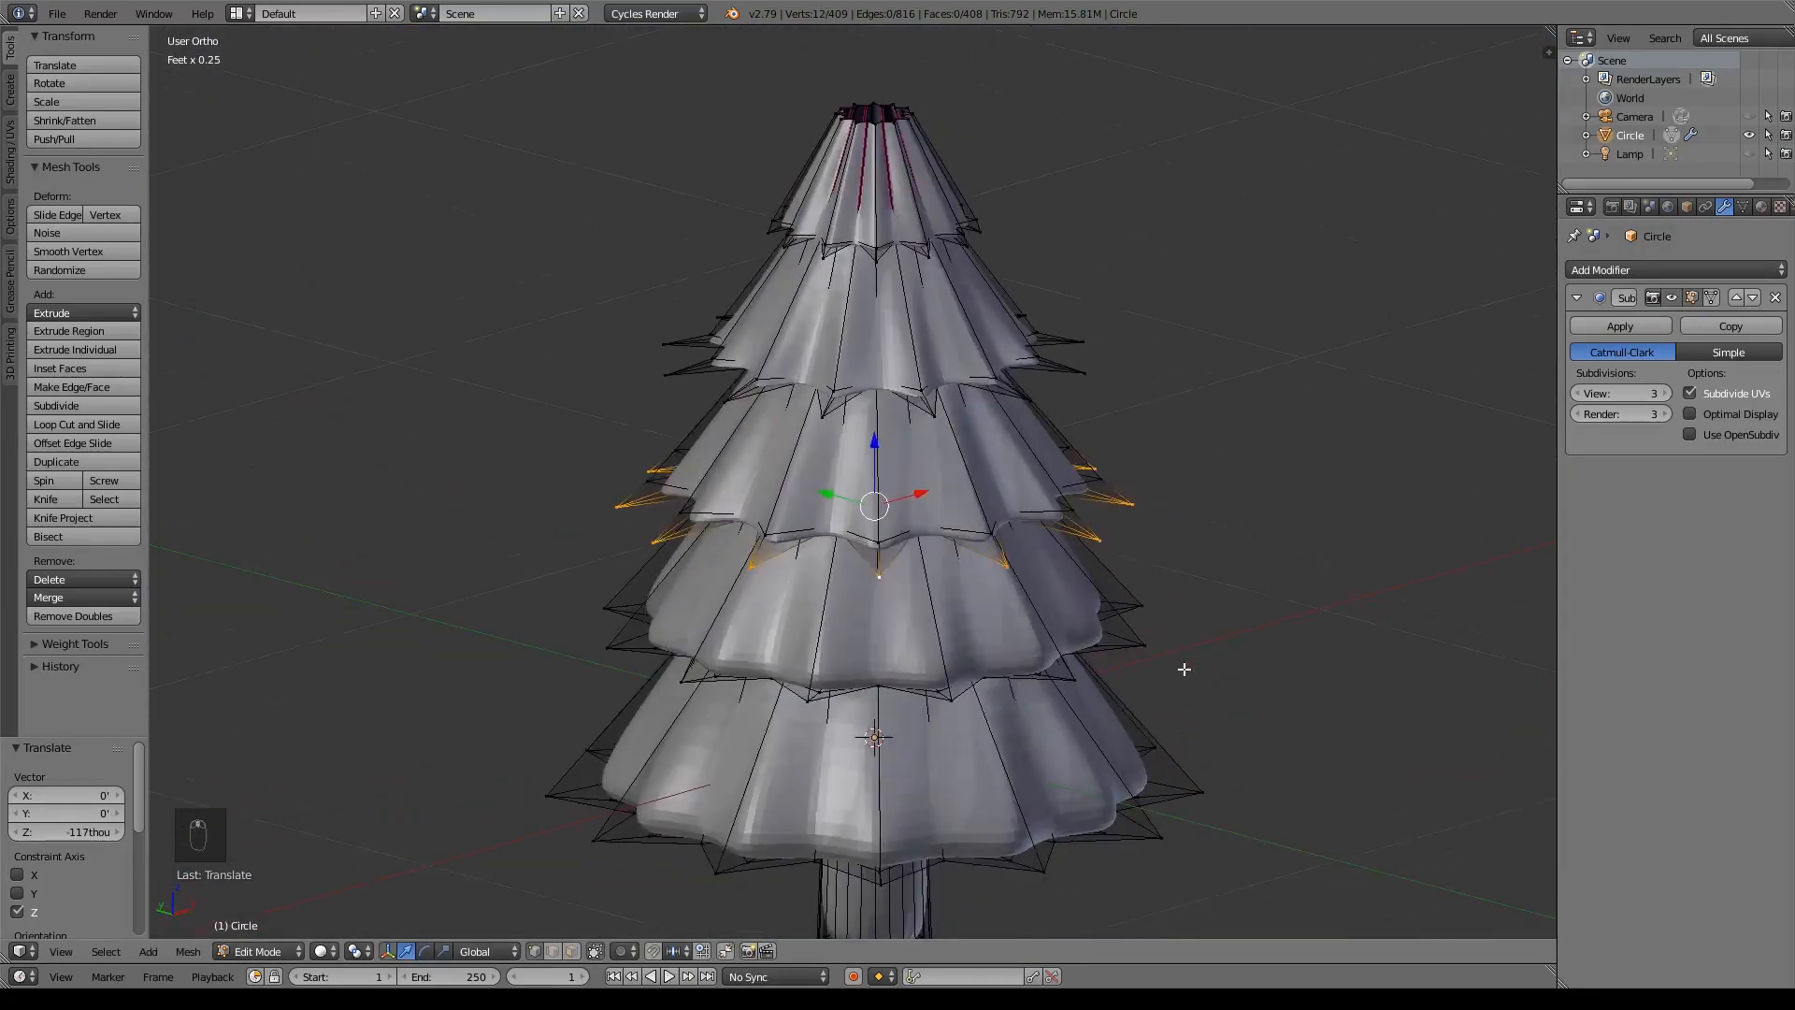
{"action": "right_click", "coordinate": [963, 396]}
{"action": "right_click", "coordinate": [837, 656], "text": "shift"}
{"action": "right_click", "coordinate": [566, 698], "text": "shift"}
{"action": "right_click", "coordinate": [389, 583], "text": "shift"}
{"action": "right_click", "coordinate": [370, 808], "text": "shift"}
{"action": "middle_click_drag", "start_coordinate": [377, 821], "coordinate": [565, 800]}
{"action": "right_click", "coordinate": [806, 271], "text": "shift"}
{"action": "right_click", "coordinate": [656, 562], "text": "shift"}
{"action": "middle_click_drag", "start_coordinate": [572, 587], "coordinate": [762, 582]}
{"action": "right_click", "coordinate": [412, 617], "text": "shift"}
{"action": "middle_click_drag", "start_coordinate": [429, 493], "coordinate": [572, 458]}
{"action": "right_click", "coordinate": [705, 228], "text": "shift"}
{"action": "right_click", "coordinate": [553, 440], "text": "shift"}
- Lower the selected vertices of the two lowest tiers about 166 thou and scale them horizontally to about 1.279
{"action": "left_click_drag", "start_coordinate": [861, 647], "coordinate": [861, 690]}
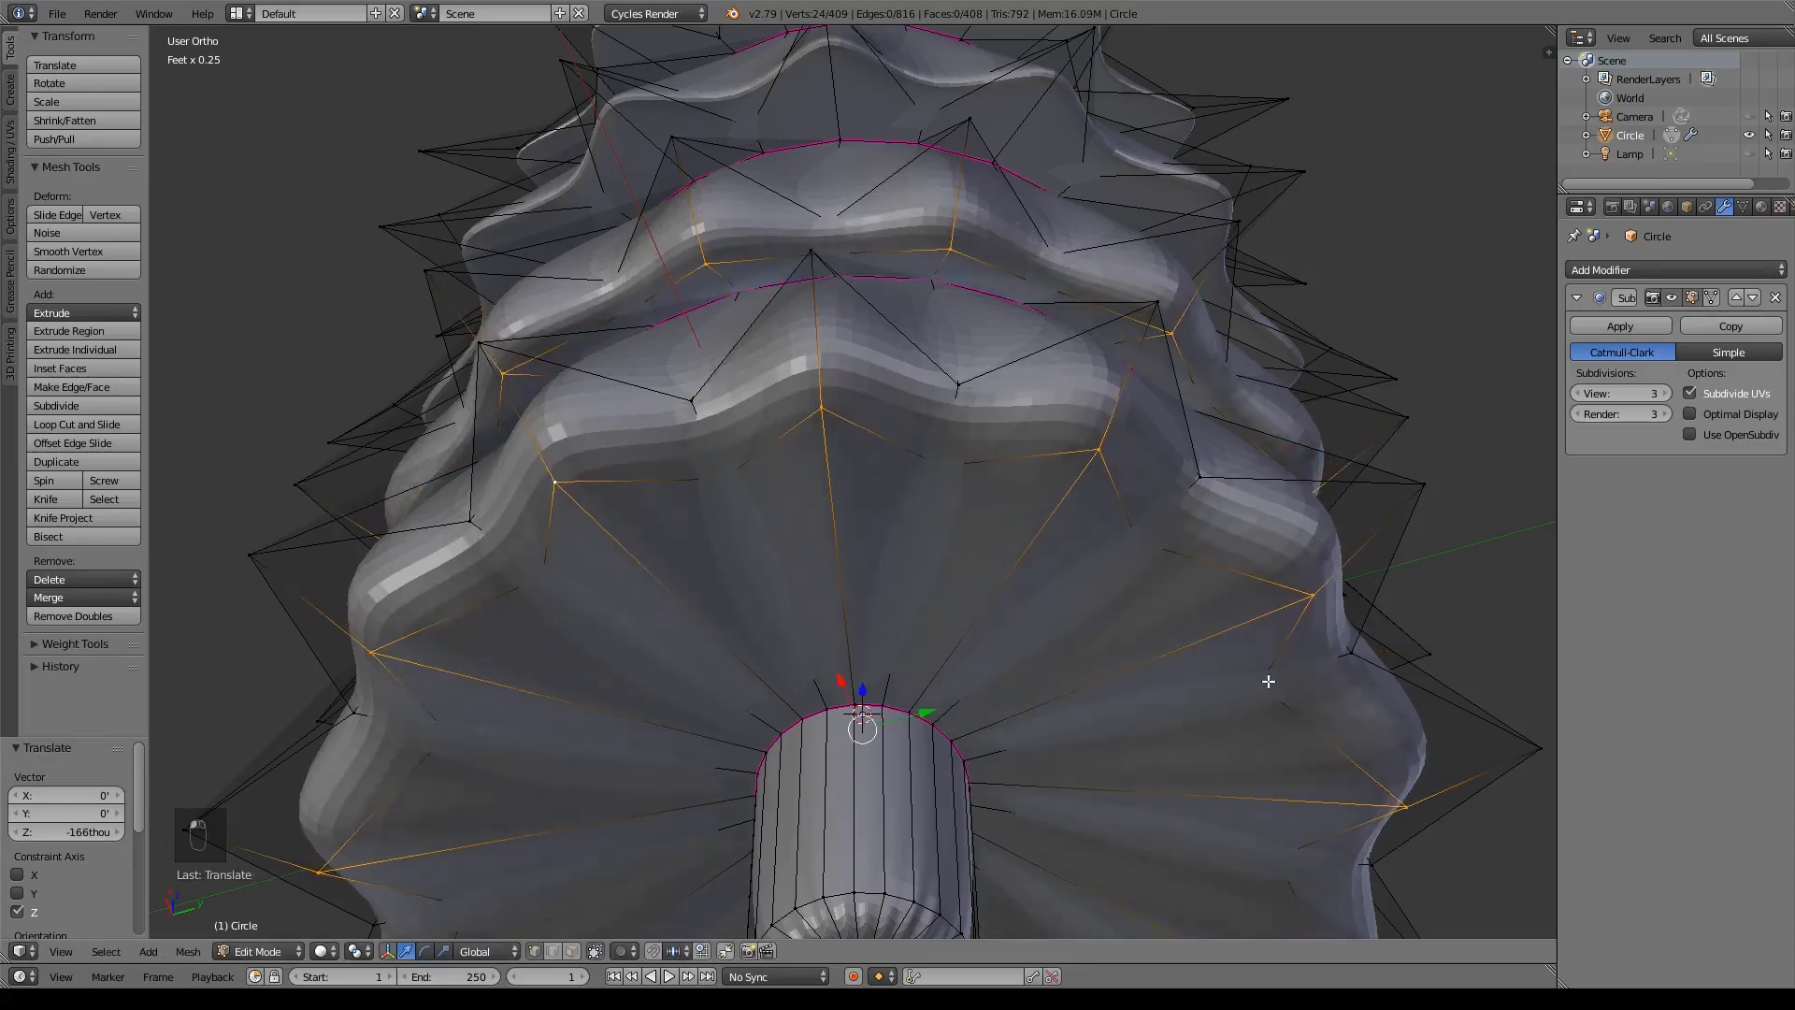
{"action": "key", "text": "s"}
{"action": "key", "text": "shift+z"}
{"action": "left_click", "coordinate": [1382, 689]}
- Try creasing a single edge on the bottom tier
{"action": "scroll", "coordinate": [1182, 540], "scroll_direction": "down", "scroll_amount": 5}
{"action": "scroll", "coordinate": [1355, 793], "scroll_direction": "up", "scroll_amount": 6}
{"action": "key", "text": "shift+e"}
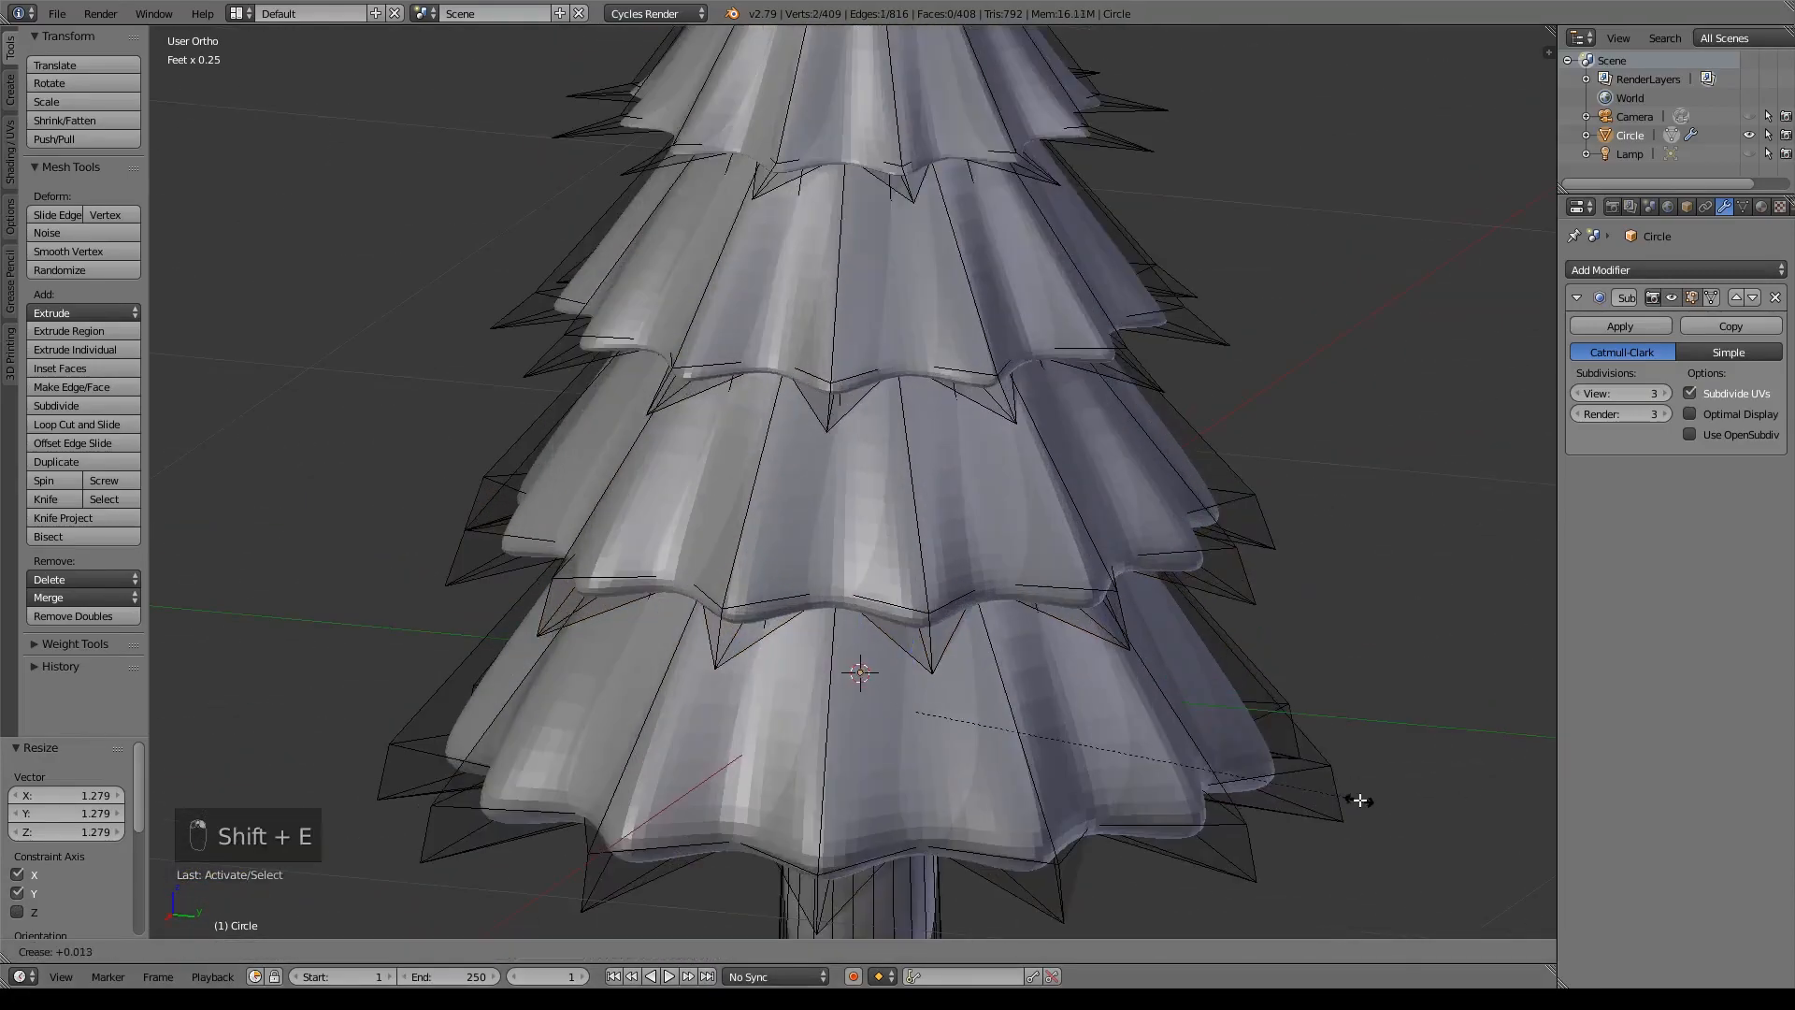
{"action": "key", "text": "Tab"}
{"action": "key", "text": "Tab"}
{"action": "key", "text": "ctrl+z"}
{"action": "key", "text": "ctrl+z"}
- Select and crease the recessed edges around the two lowest tiers, ending with a crease factor of 0.644
{"action": "middle_click_drag", "start_coordinate": [712, 759], "coordinate": [921, 739]}
{"action": "right_click", "coordinate": [782, 730], "text": "shift"}
{"action": "middle_click_drag", "start_coordinate": [782, 730], "coordinate": [888, 524]}
{"action": "right_click", "coordinate": [898, 683], "text": "shift"}
{"action": "right_click", "coordinate": [997, 650], "text": "shift"}
{"action": "key", "text": "shift+e"}
{"action": "left_click", "coordinate": [890, 682]}
{"action": "key", "text": "shift+e"}
{"action": "left_click", "coordinate": [1390, 641]}
- Select the 12 recessed edges around the middle tier and crease them
{"action": "middle_click_drag", "start_coordinate": [898, 328], "coordinate": [889, 495], "text": "shift"}
{"action": "right_click", "coordinate": [846, 454]}
{"action": "right_click", "coordinate": [772, 449], "text": "shift"}
{"action": "middle_click_drag", "start_coordinate": [772, 458], "coordinate": [991, 491]}
{"action": "key", "text": "shift+e"}
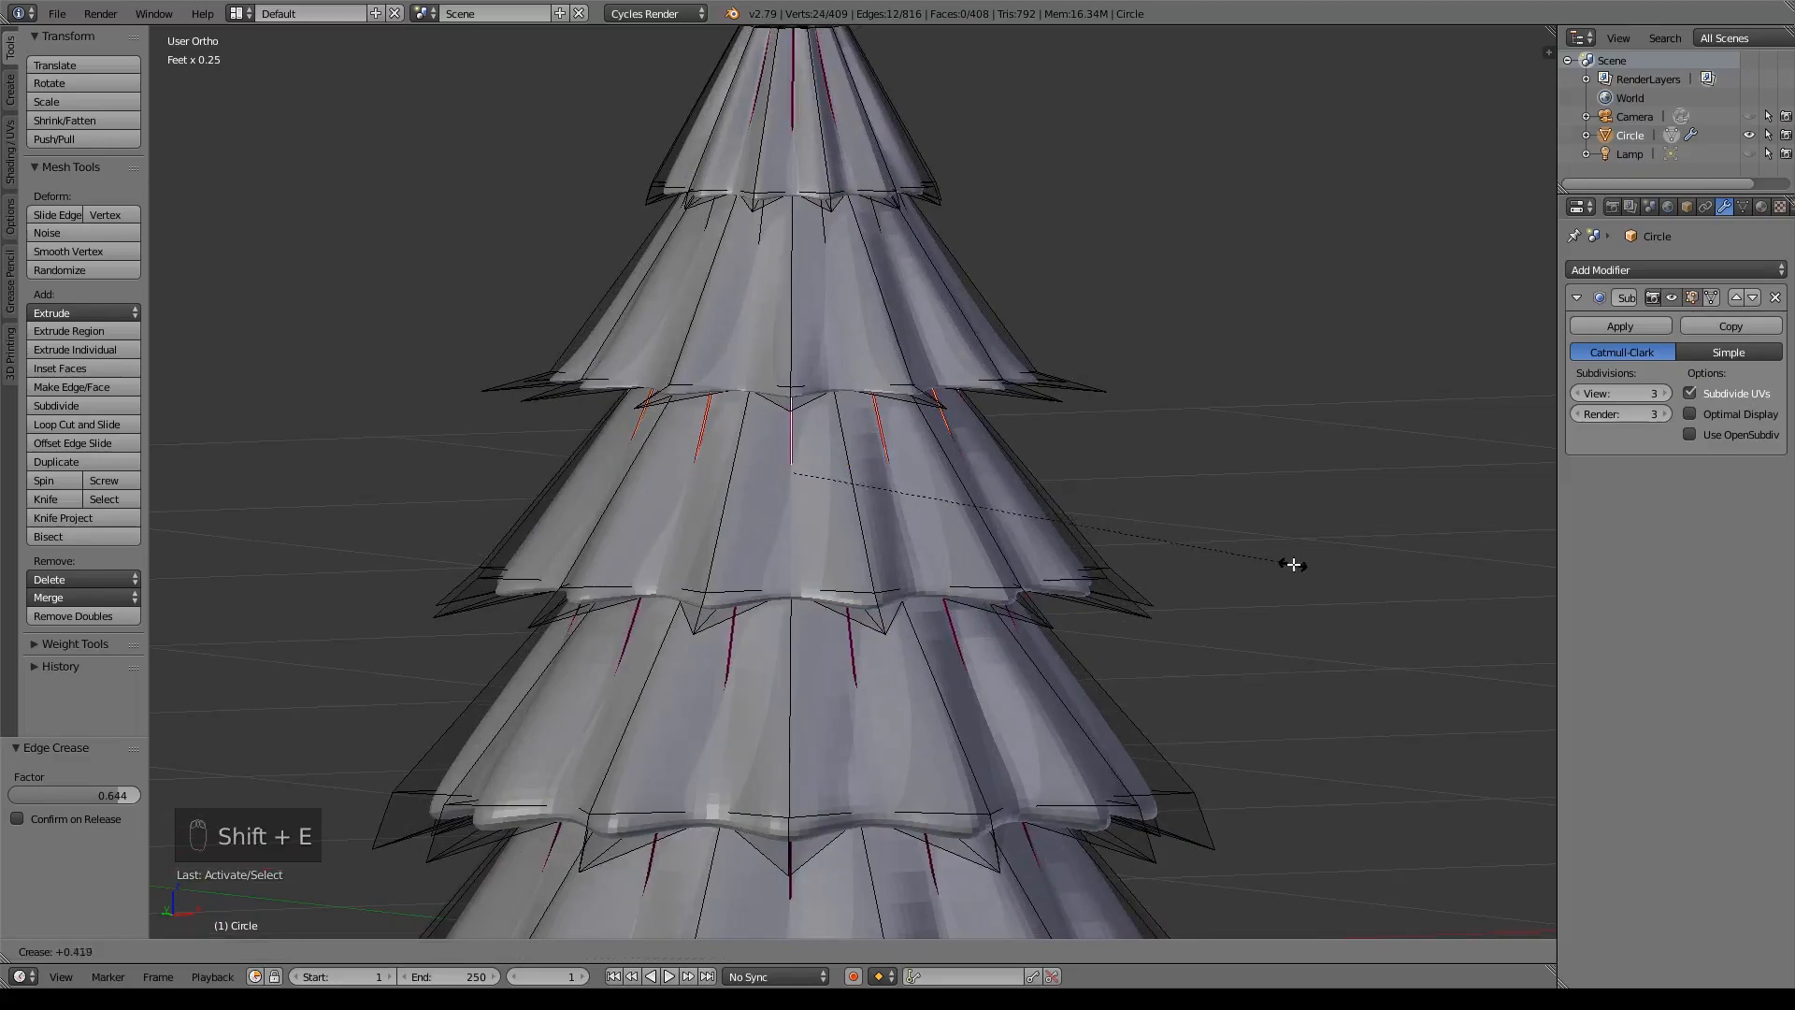
{"action": "left_click", "coordinate": [807, 478]}
- Clear the edge selection and examine the smoothed, creased tree in Object Mode
{"action": "middle_click_drag", "start_coordinate": [807, 478], "coordinate": [1159, 711]}
{"action": "key", "text": "Tab"}
{"action": "scroll", "coordinate": [1164, 561], "scroll_direction": "down", "scroll_amount": 3}
{"action": "key", "text": "Tab"}
{"action": "scroll", "coordinate": [966, 401], "scroll_direction": "up", "scroll_amount": 5}
{"action": "key", "text": "a"}
{"action": "right_click", "coordinate": [965, 423]}
{"action": "scroll", "coordinate": [1302, 401], "scroll_direction": "down", "scroll_amount": 5}
{"action": "key", "text": "Tab"}
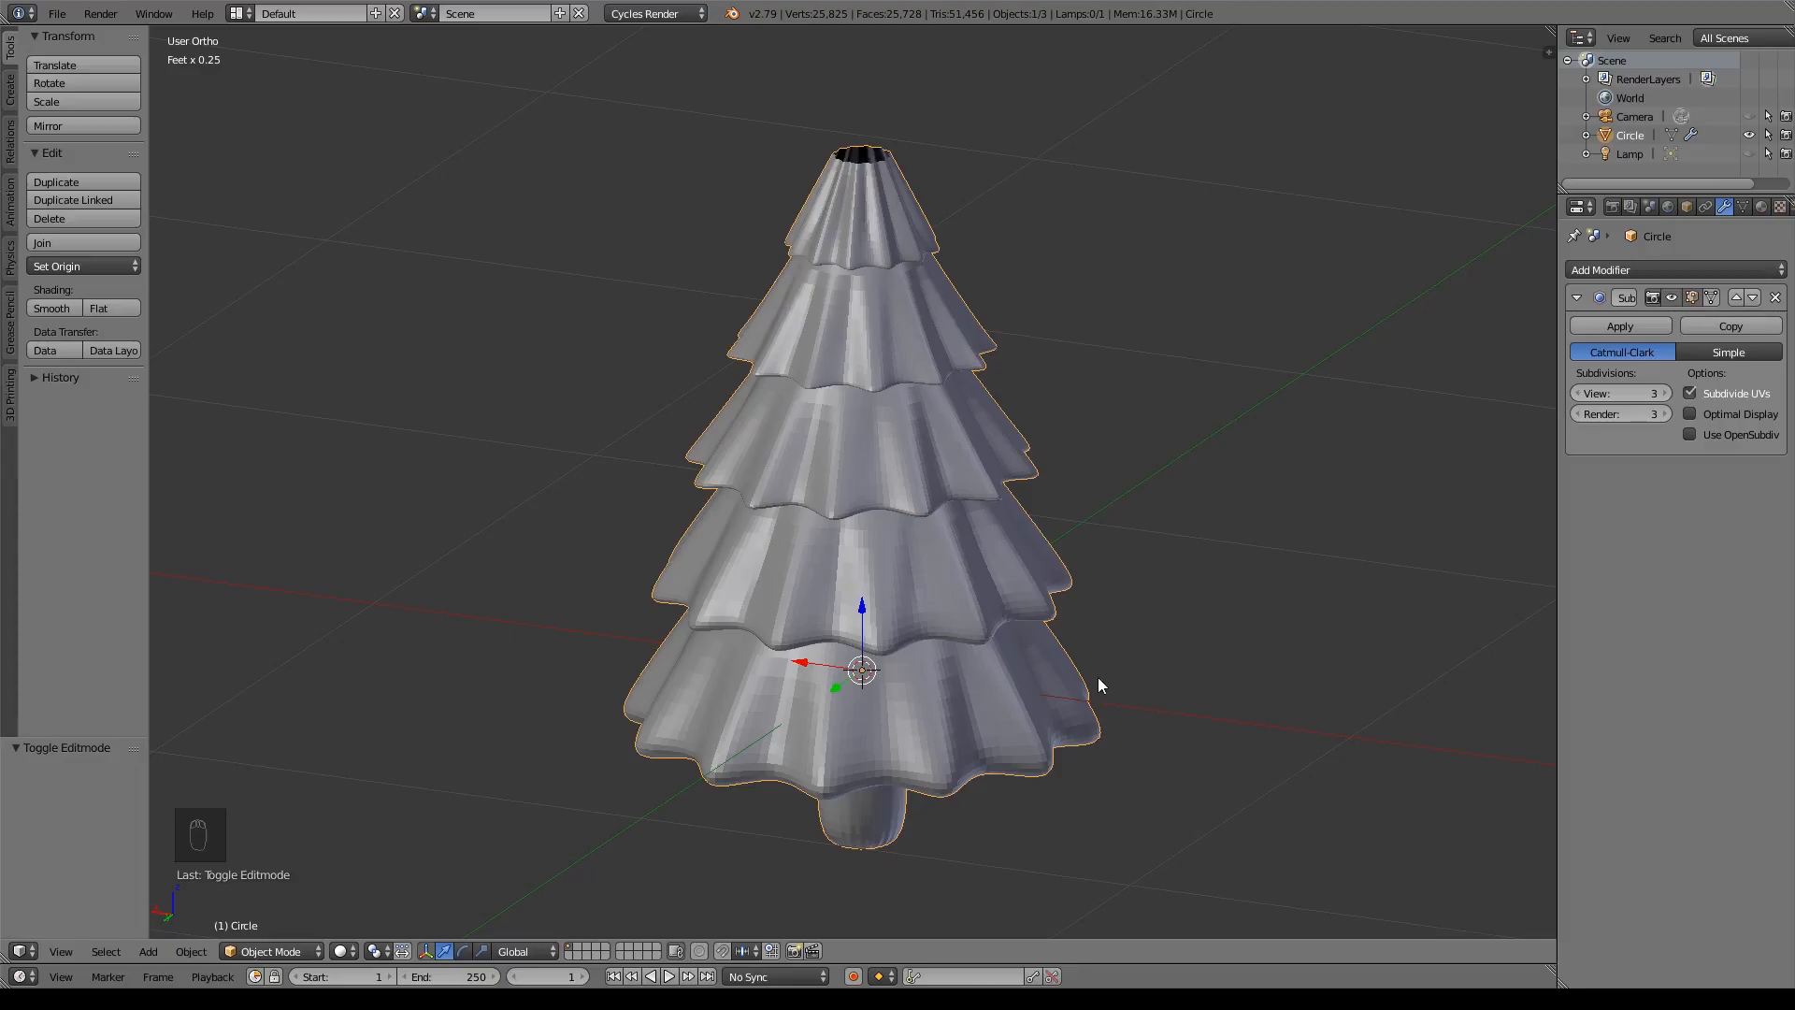
- Try adding a single loop cut around the trunk in Edit Mode
{"action": "key", "text": "Tab"}
{"action": "middle_click_drag", "start_coordinate": [1096, 738], "coordinate": [1106, 516], "text": "shift"}
{"action": "key", "text": "ctrl+r"}
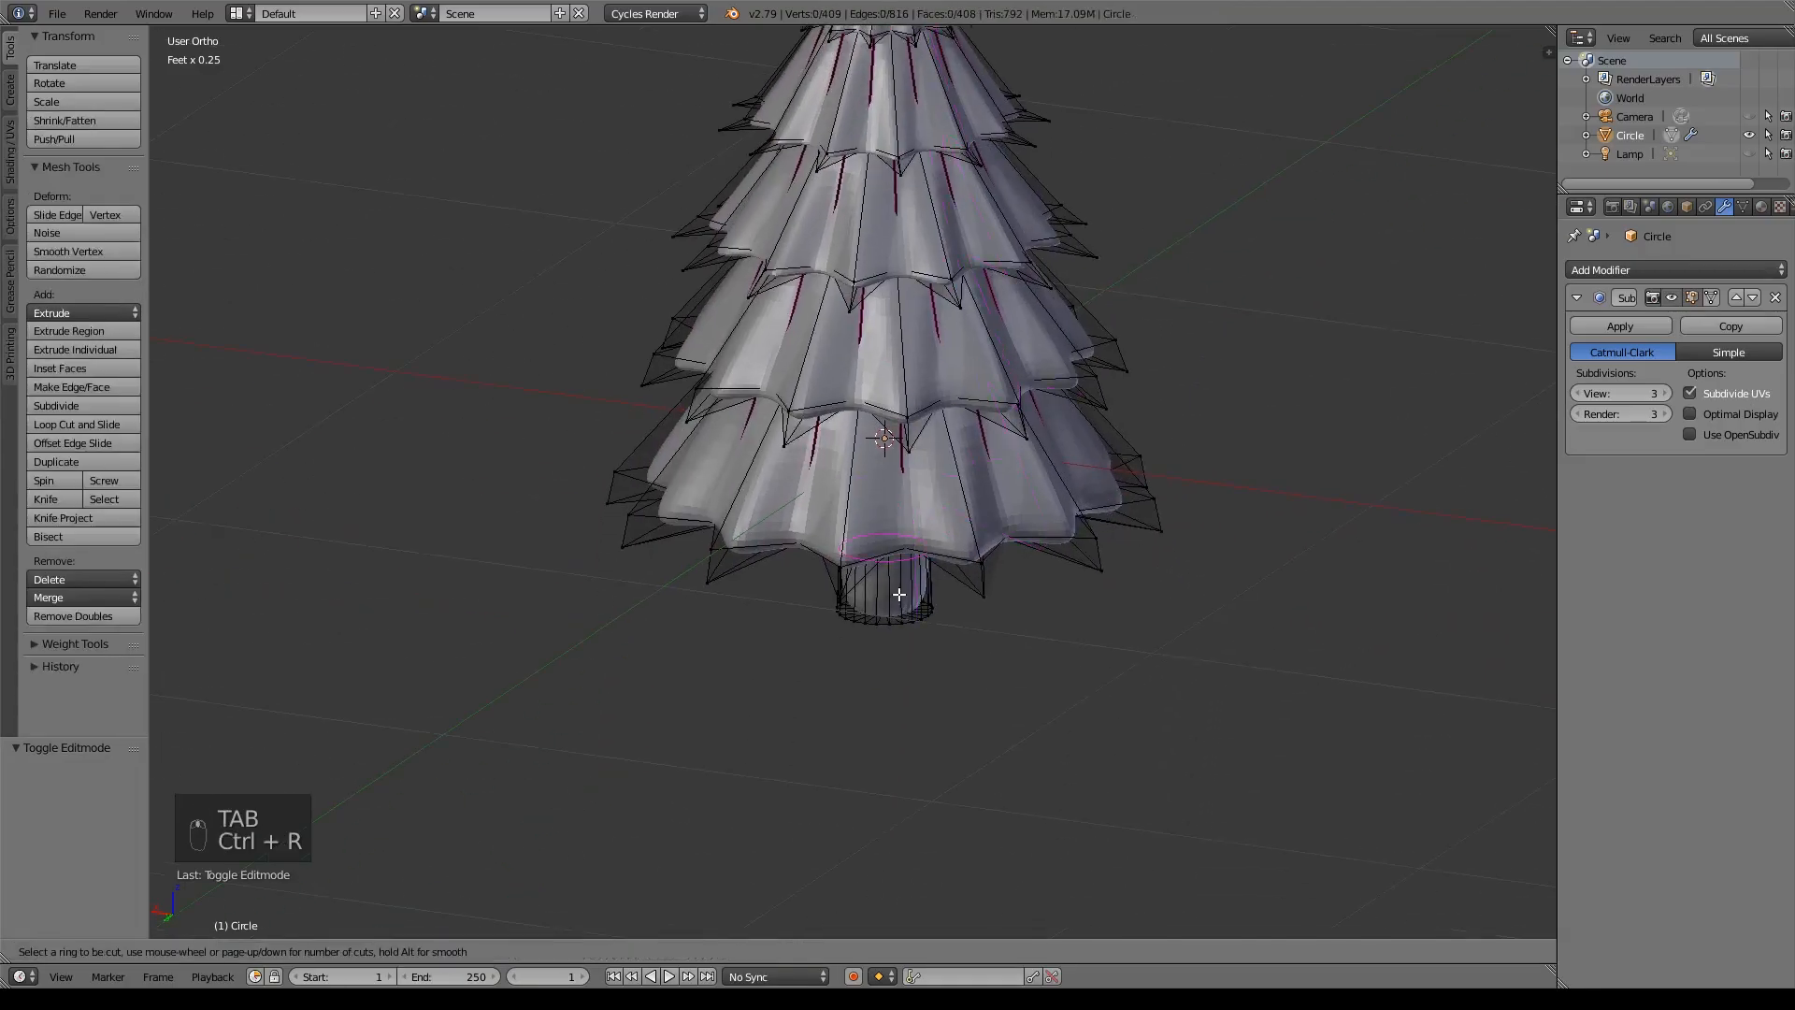
{"action": "left_click", "coordinate": [900, 613]}
{"action": "right_click", "coordinate": [905, 639]}
{"action": "scroll", "coordinate": [905, 639], "scroll_direction": "up", "scroll_amount": 3}
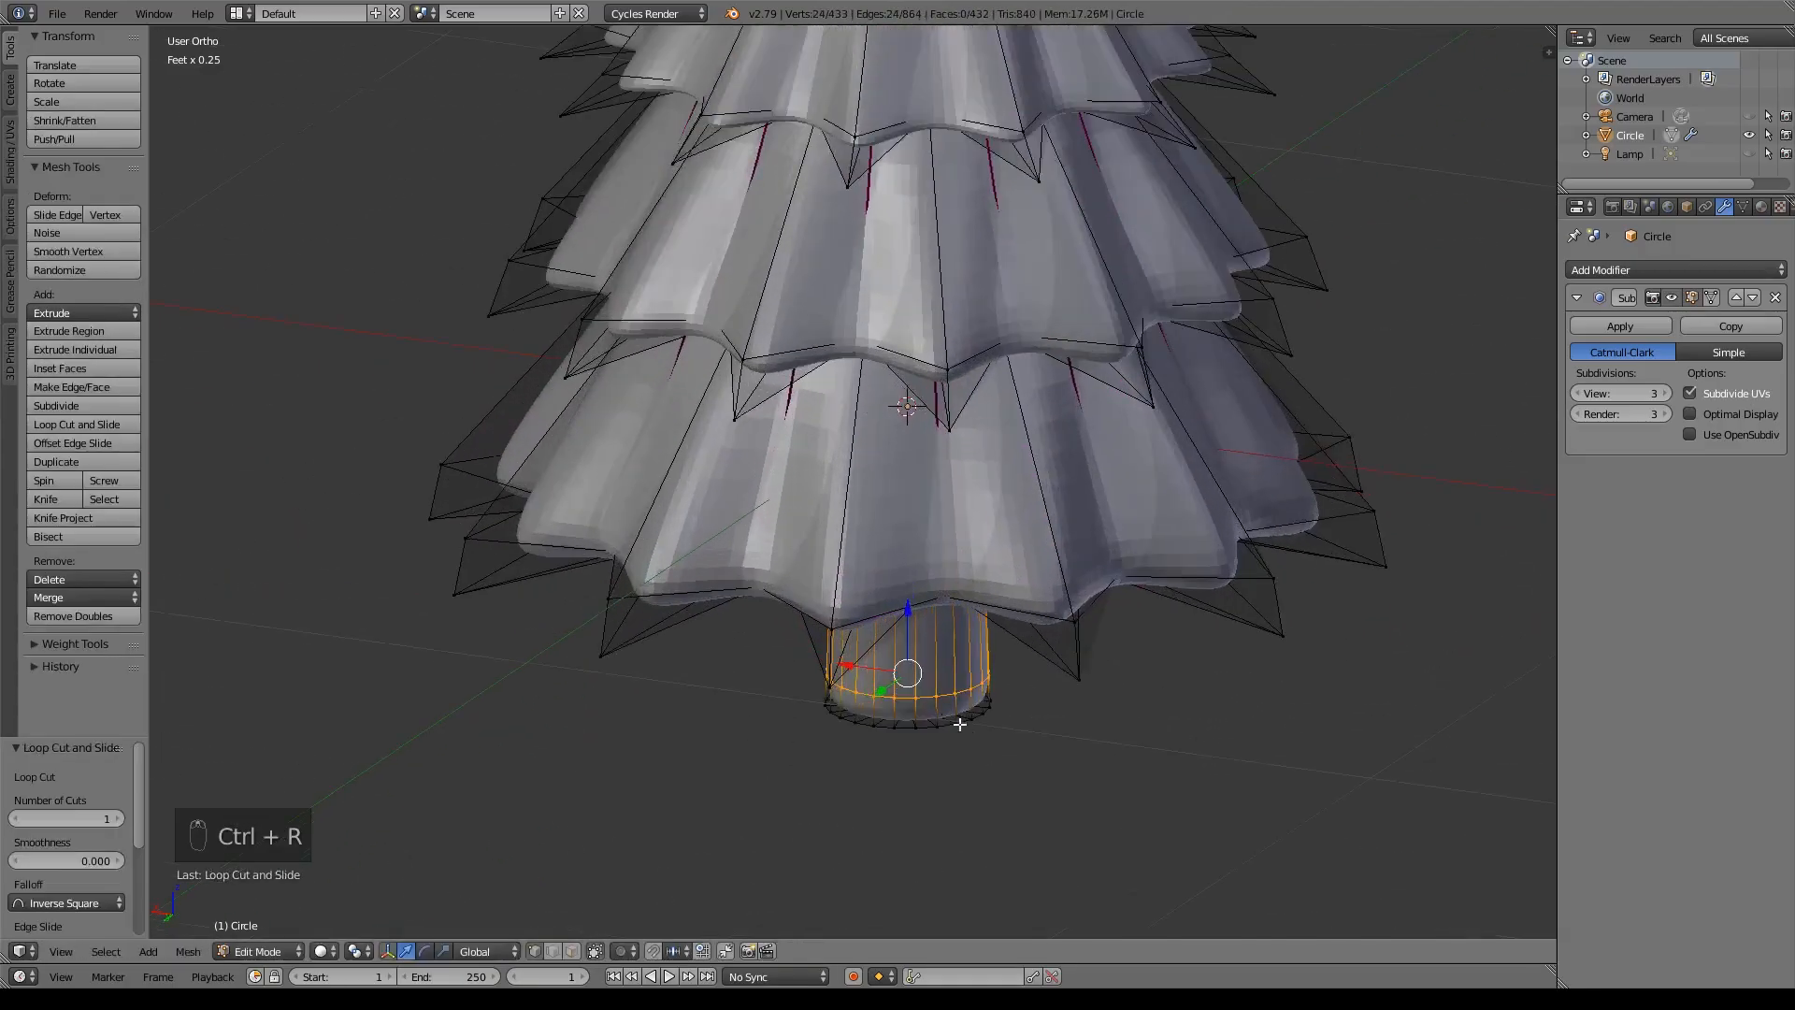
{"action": "middle_click_drag", "start_coordinate": [944, 720], "coordinate": [917, 569], "text": "shift"}
{"action": "key", "text": "ctrl+z"}
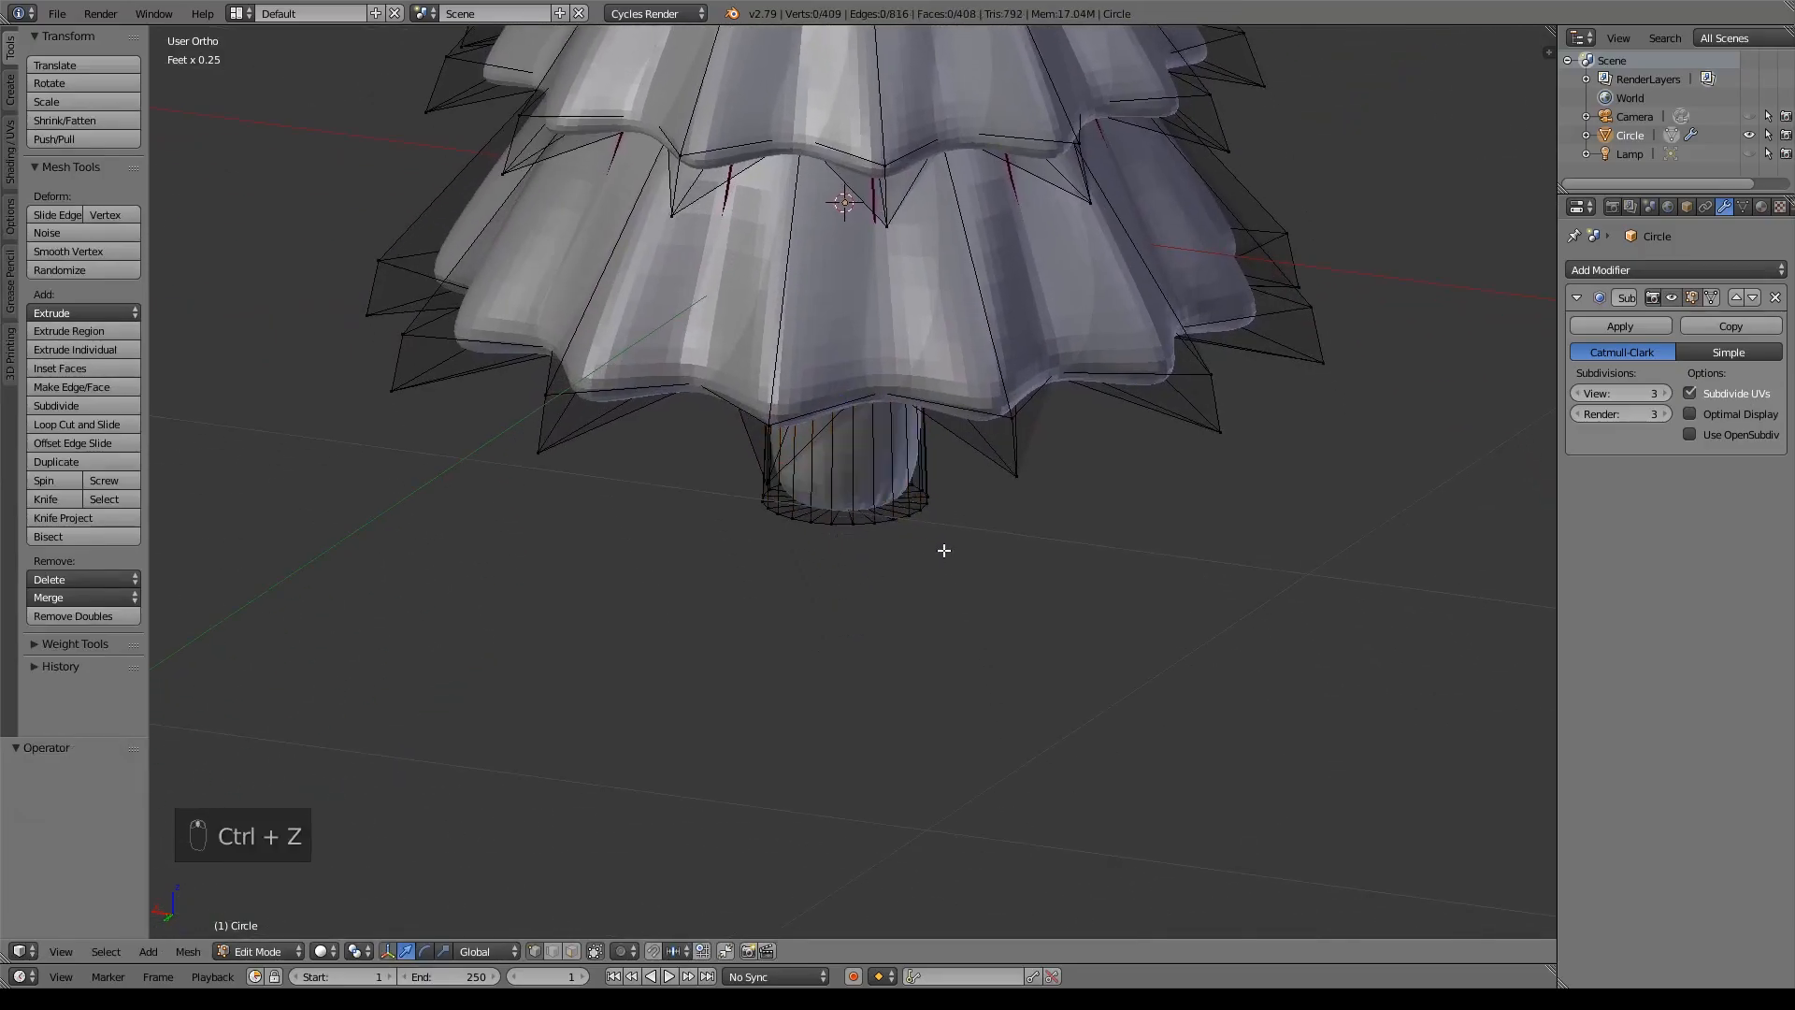
- Select the edge loop at the trunk's base, crease it to 1.000, and save the file
{"action": "right_click", "coordinate": [868, 527], "text": "alt"}
{"action": "key", "text": "shift+e"}
{"action": "left_click", "coordinate": [1222, 573]}
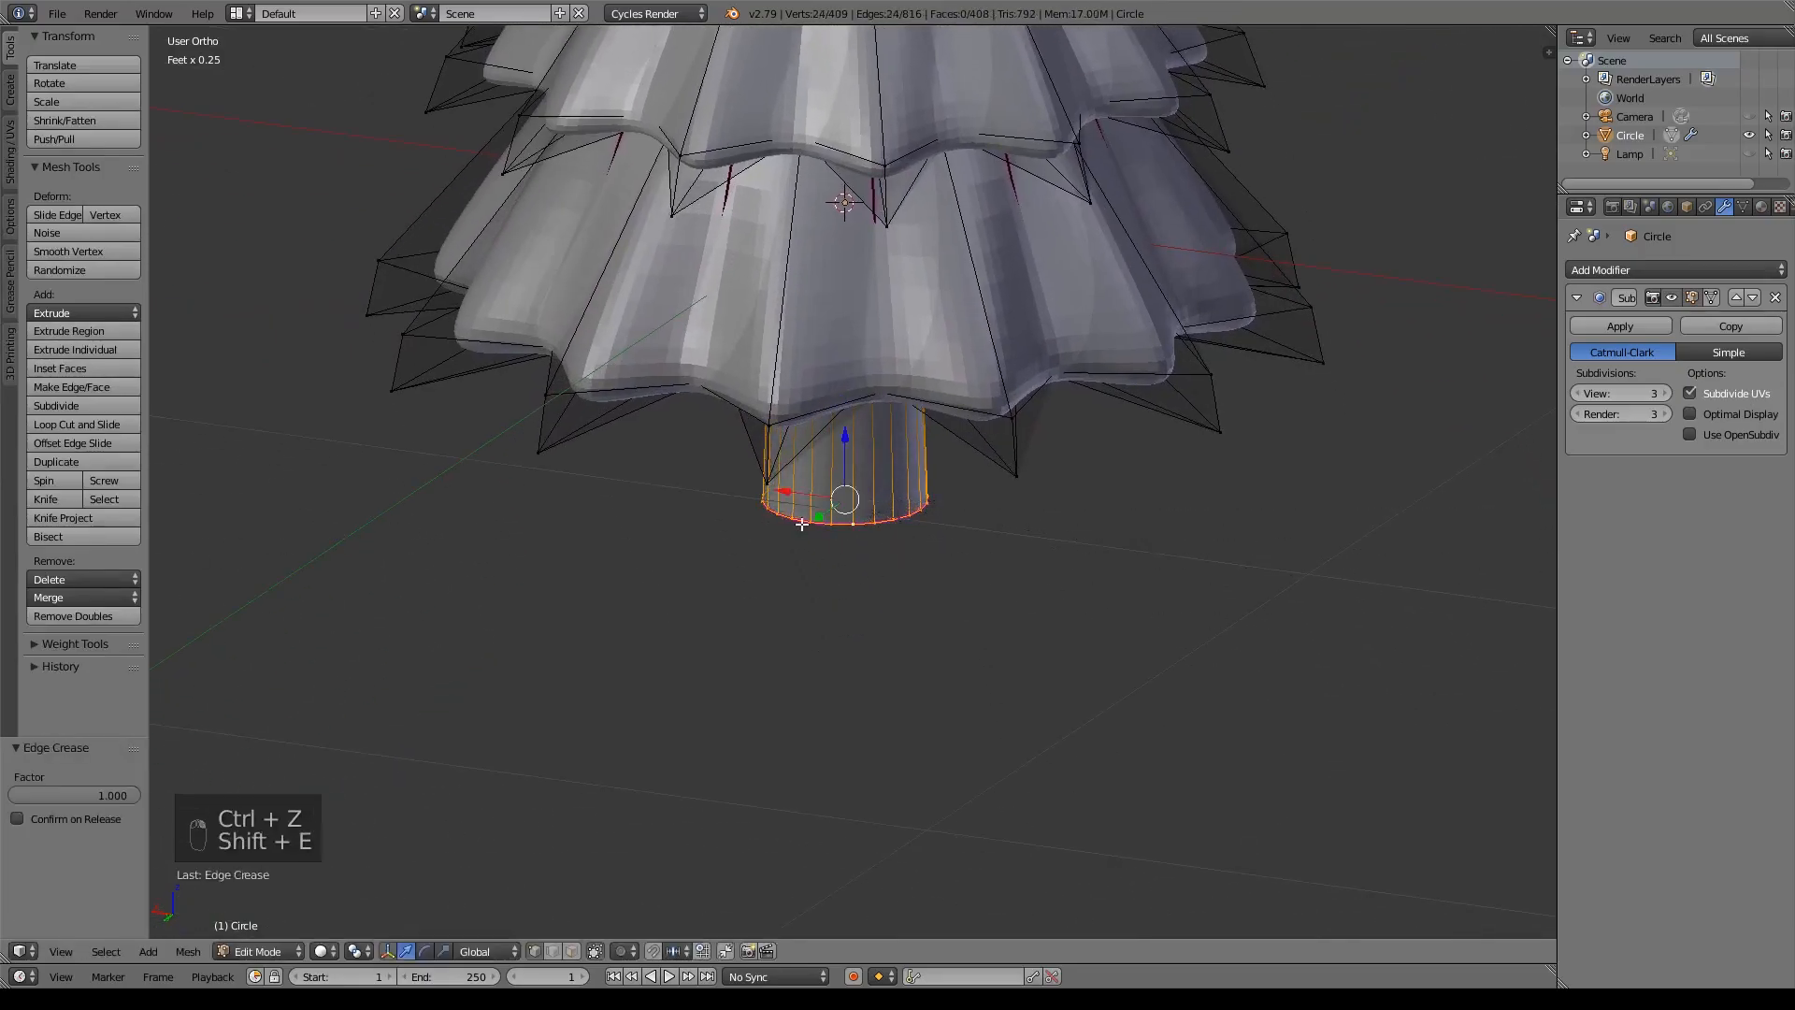
{"action": "middle_click_drag", "start_coordinate": [1123, 316], "coordinate": [1129, 608], "text": "shift"}
{"action": "scroll", "coordinate": [1129, 609], "scroll_direction": "down", "scroll_amount": 3}
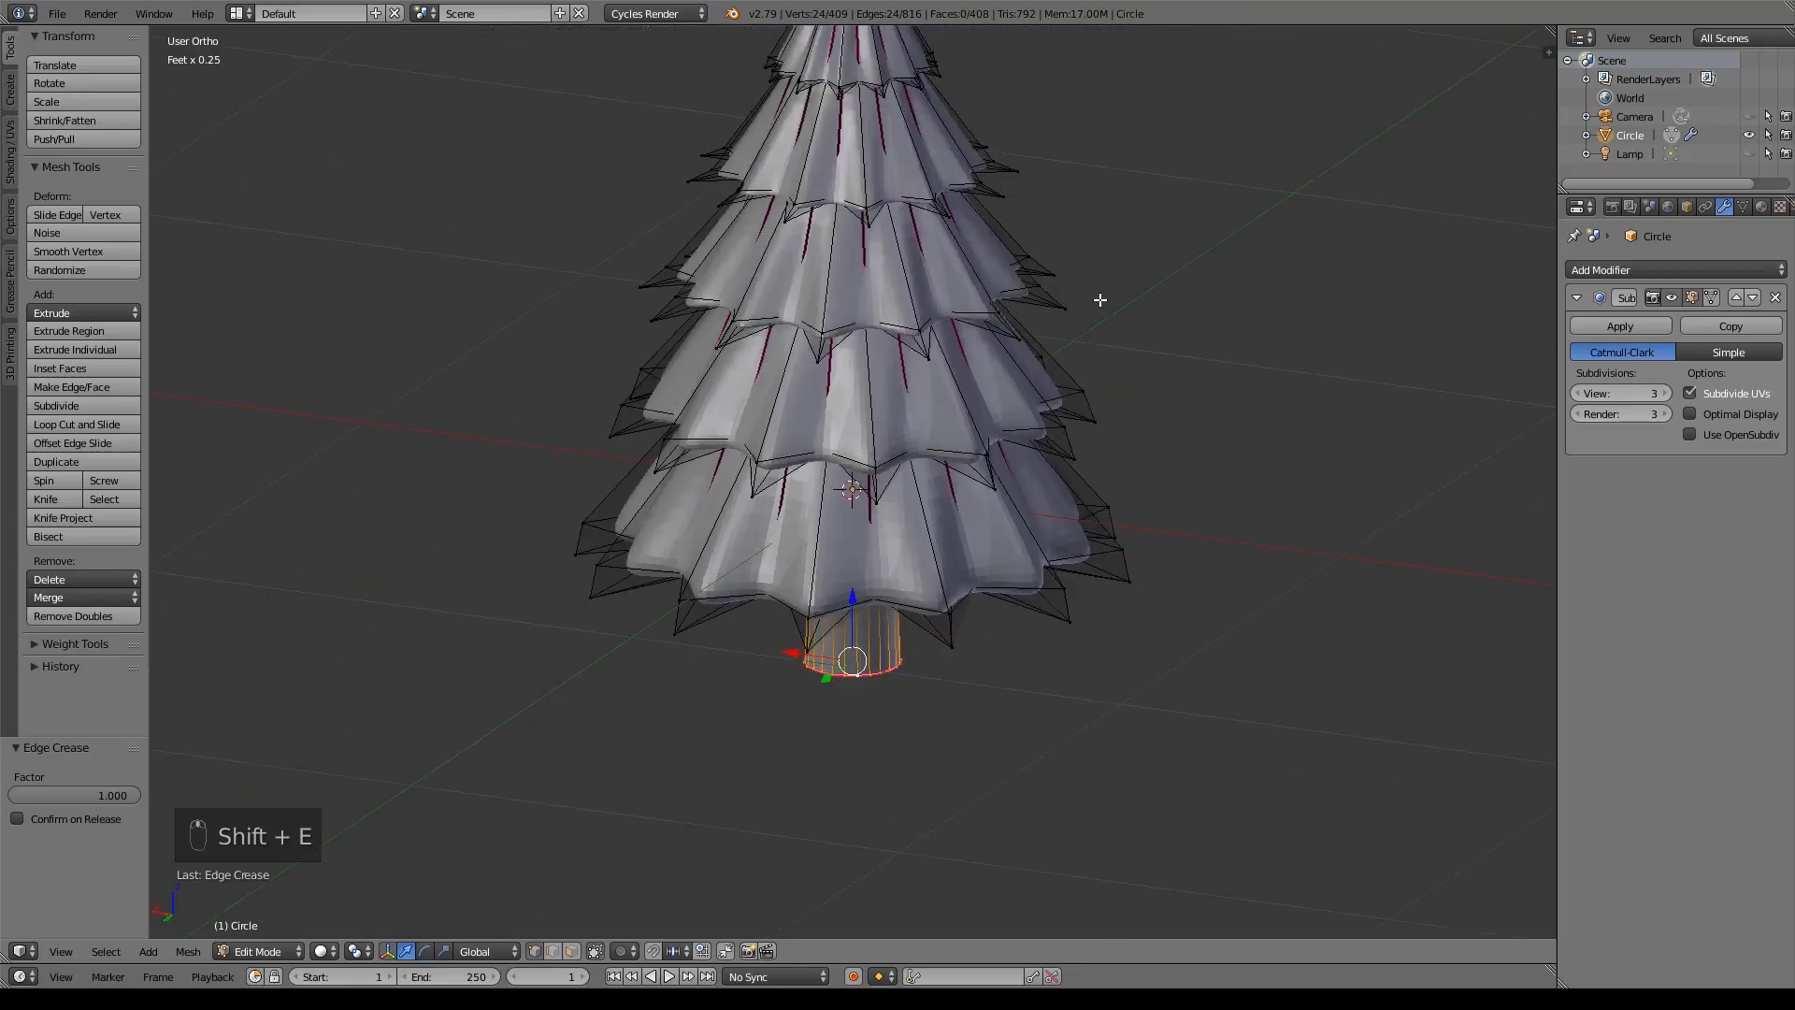
{"action": "middle_click_drag", "start_coordinate": [1102, 300], "coordinate": [1059, 514], "text": "shift"}
{"action": "key", "text": "ctrl+s"}
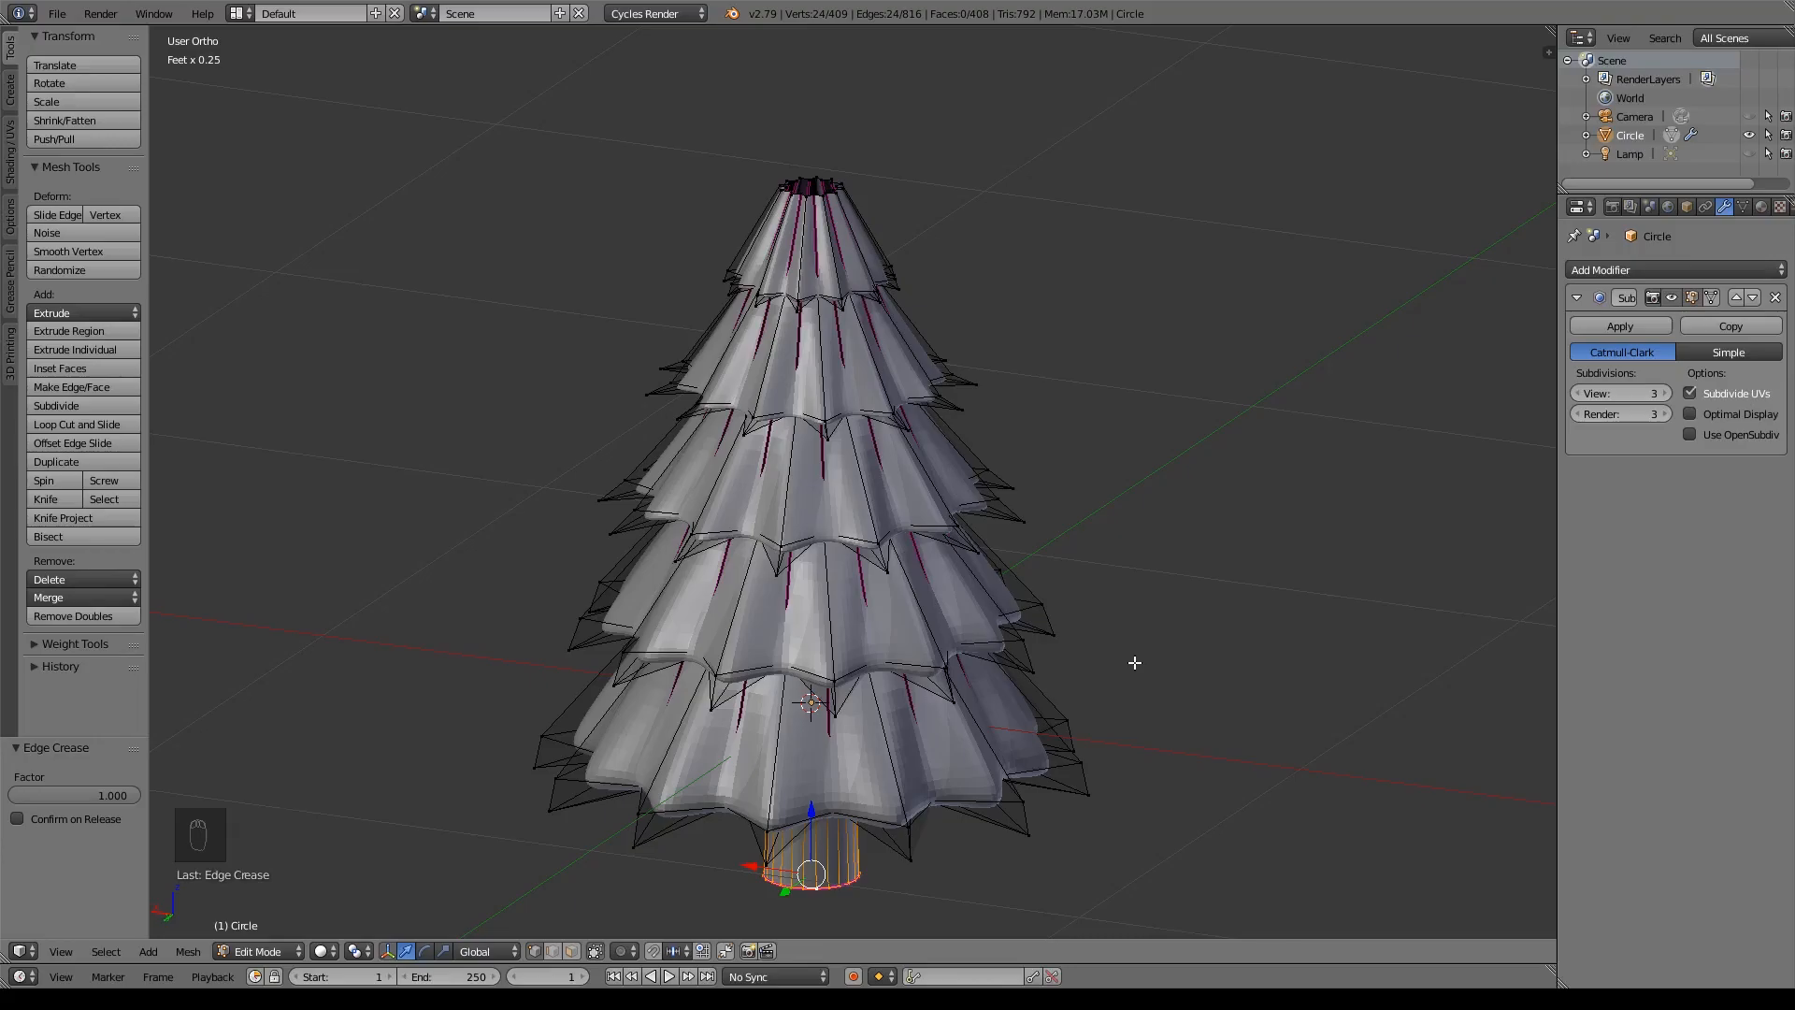
- Switch the tree to Sculpt Mode to view its brush settings and return to Edit Mode
{"action": "key", "text": "Tab"}
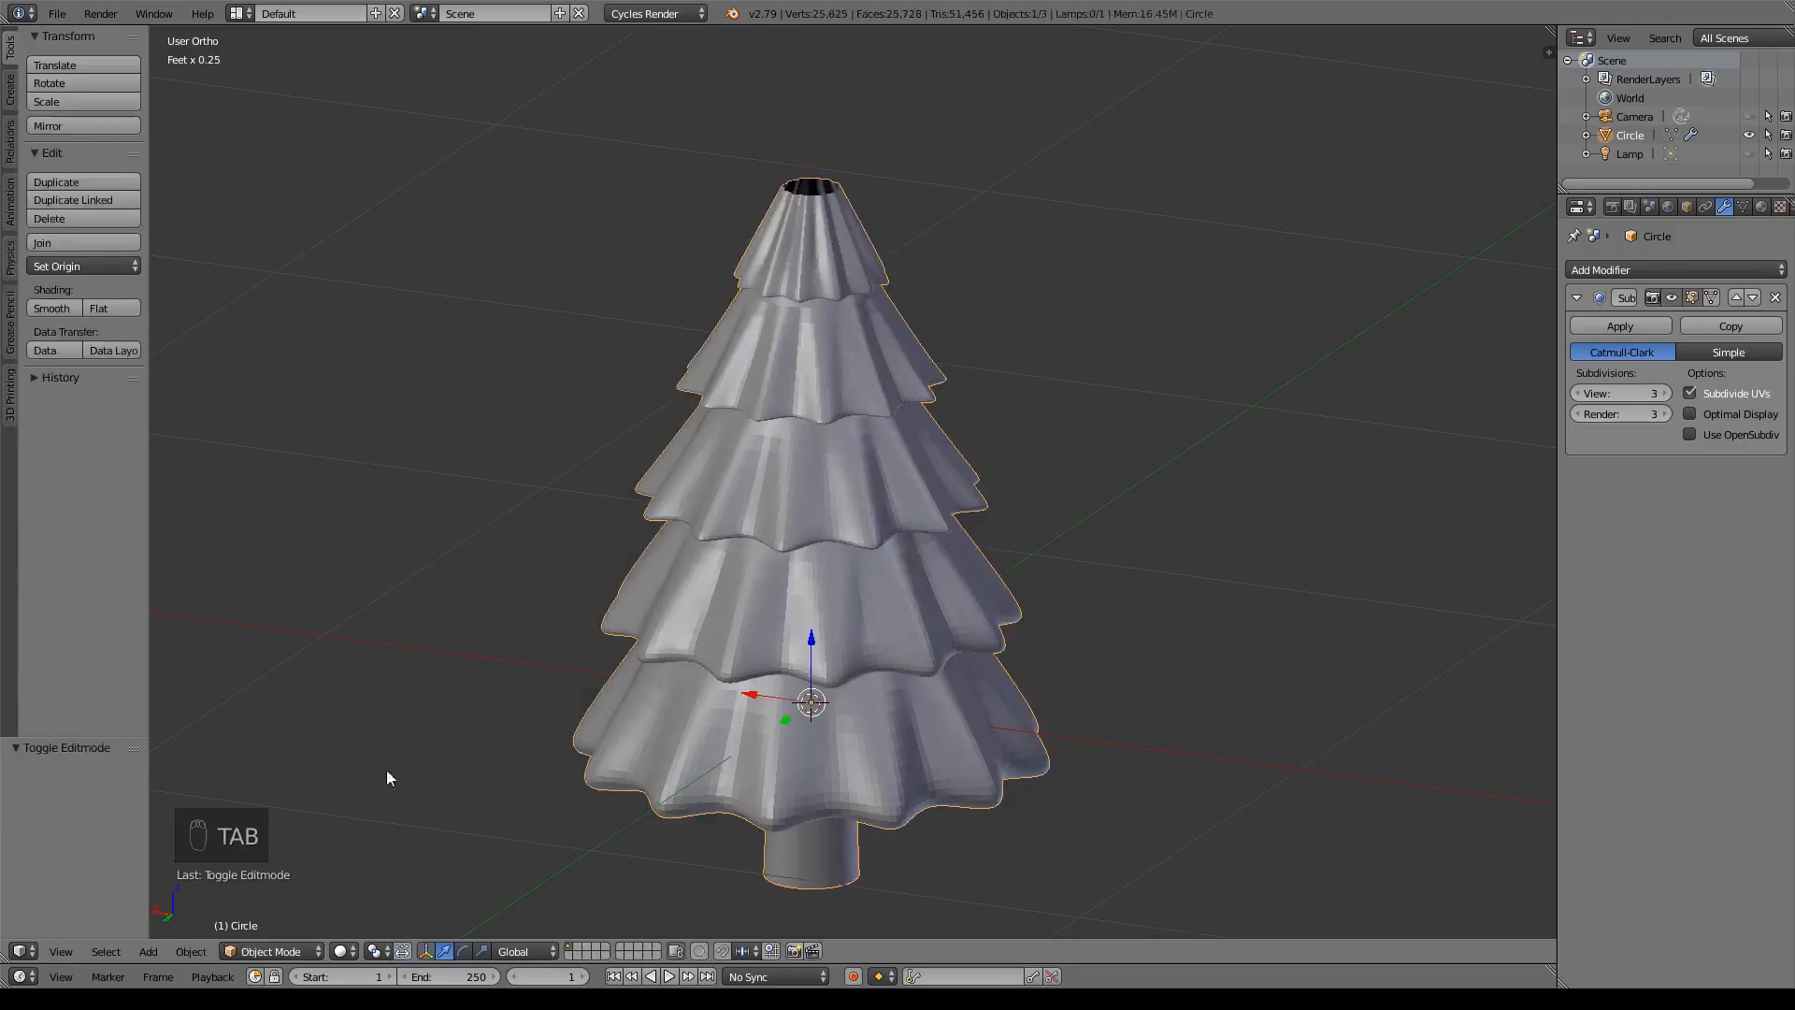
{"action": "left_click", "coordinate": [294, 950]}
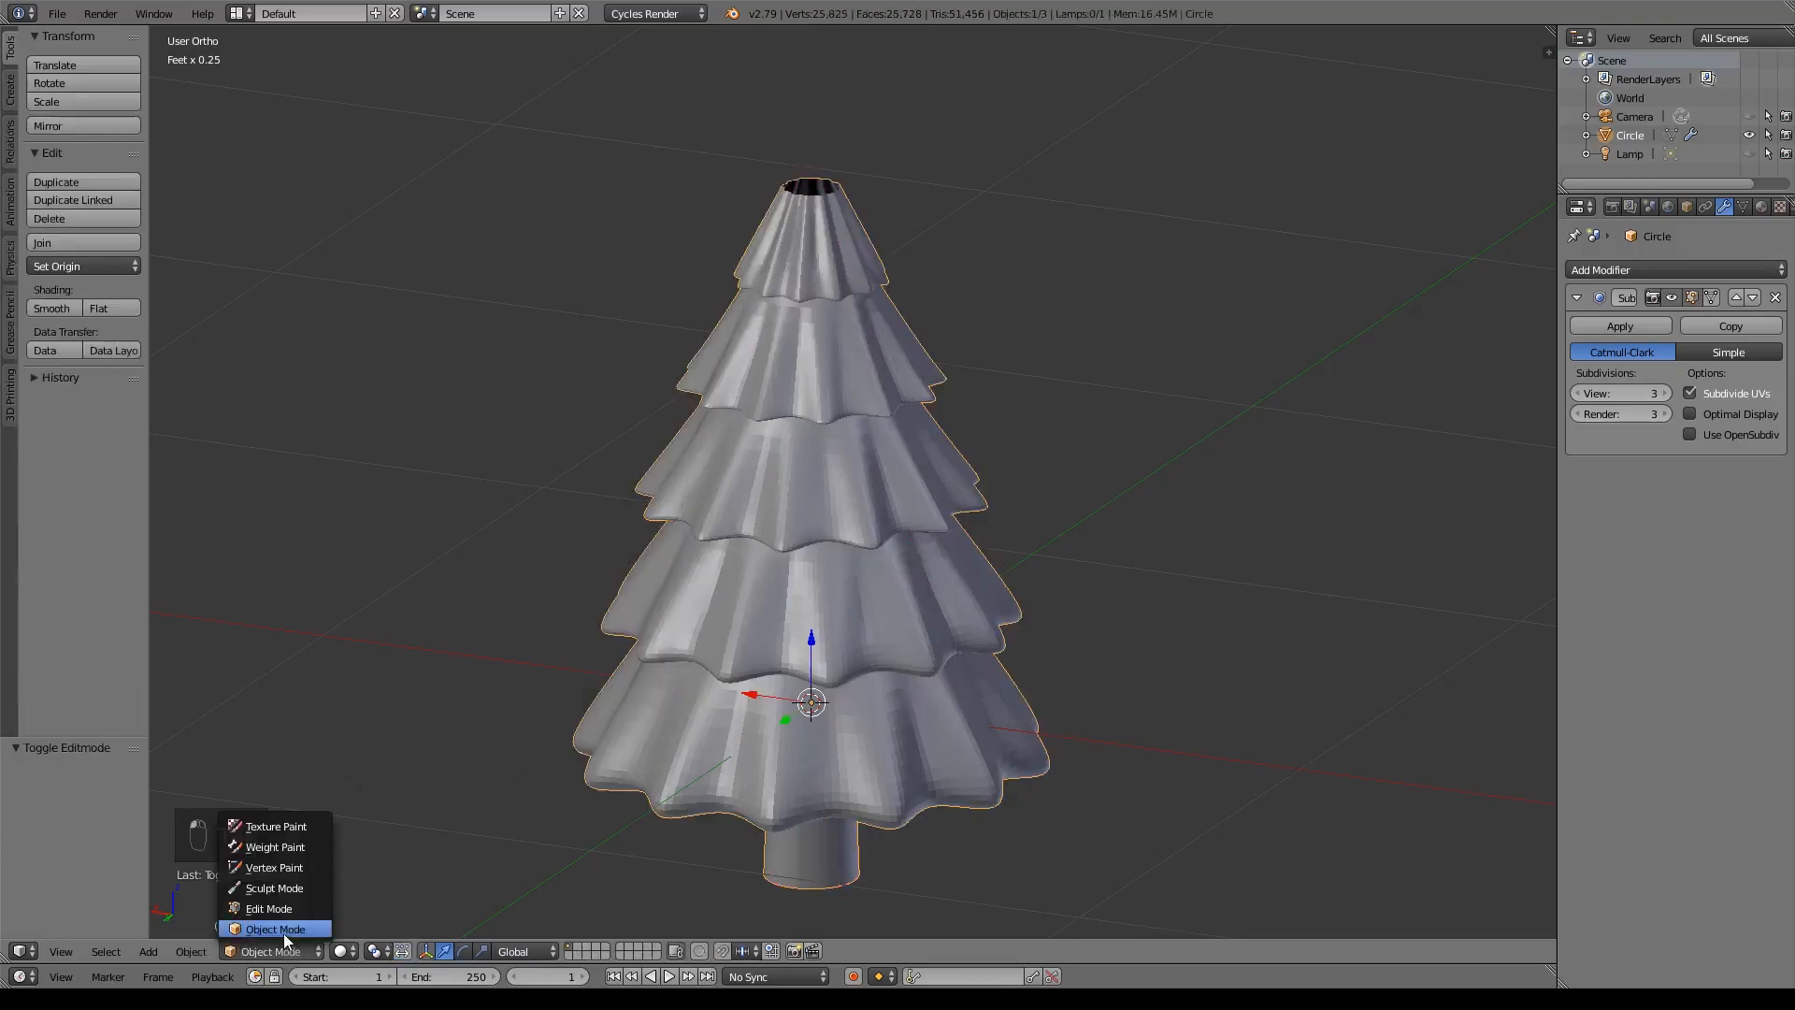
{"action": "left_click", "coordinate": [308, 887]}
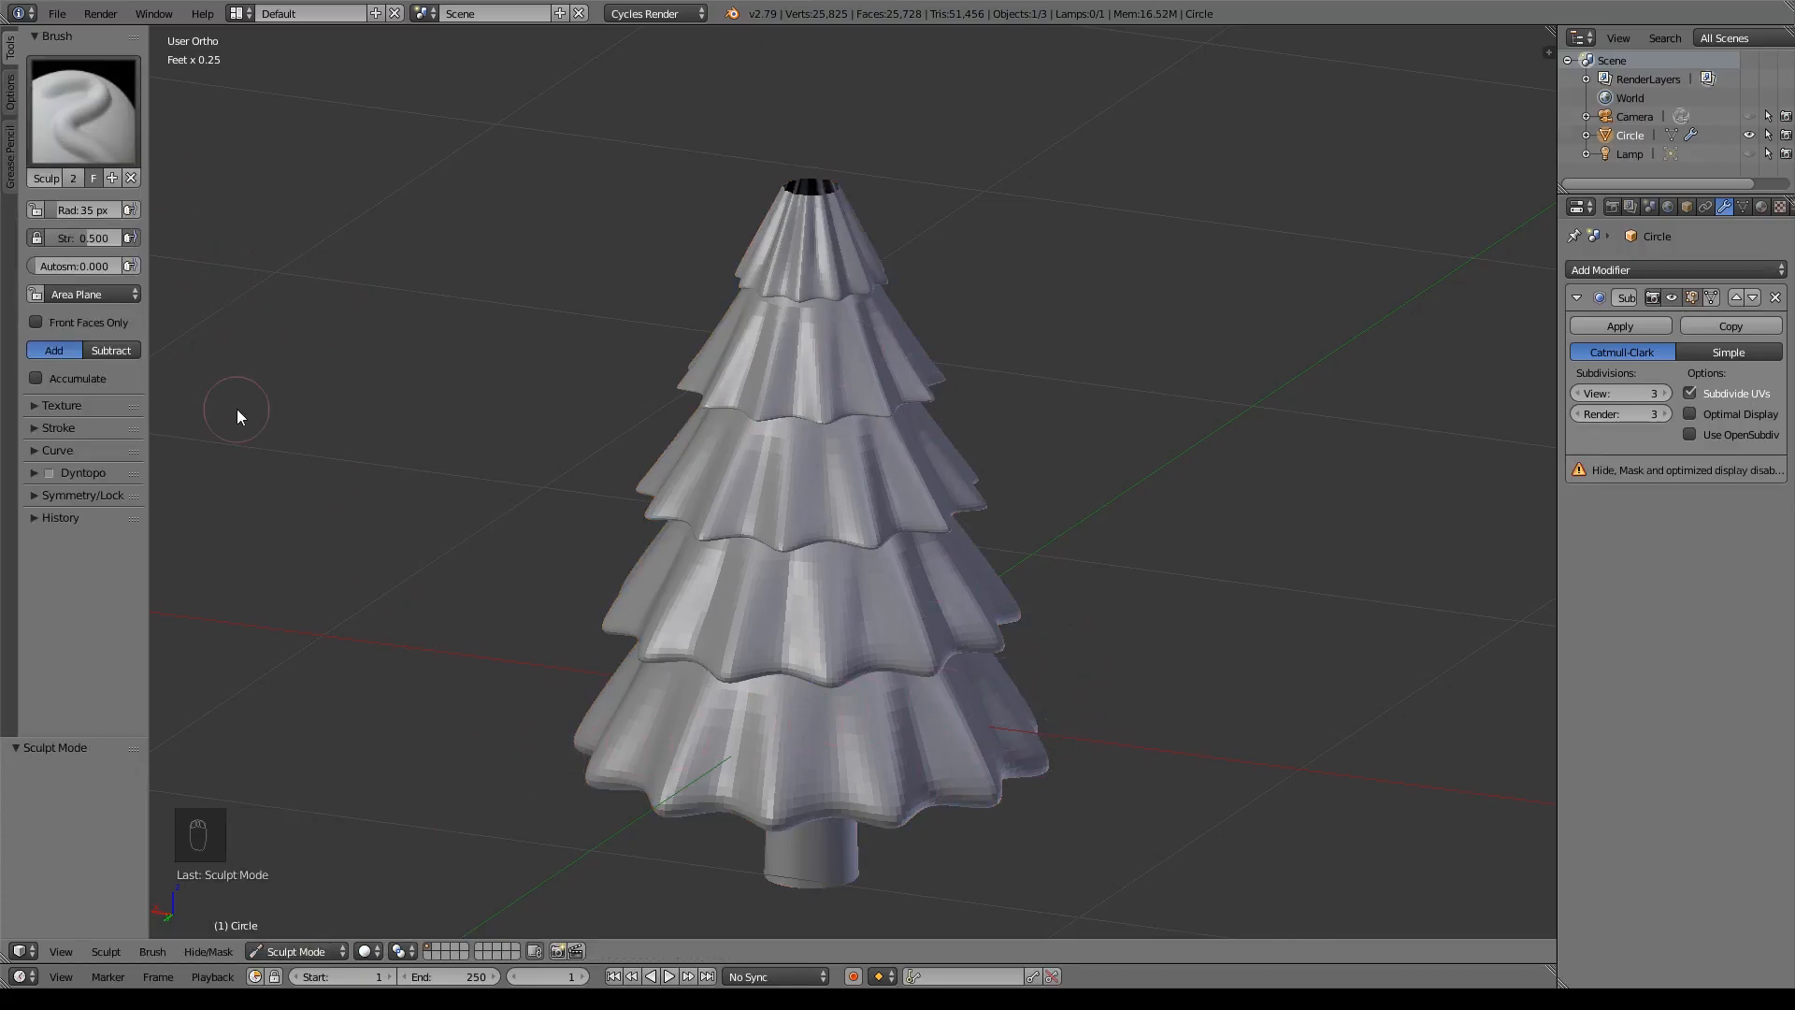
{"action": "left_click", "coordinate": [297, 950]}
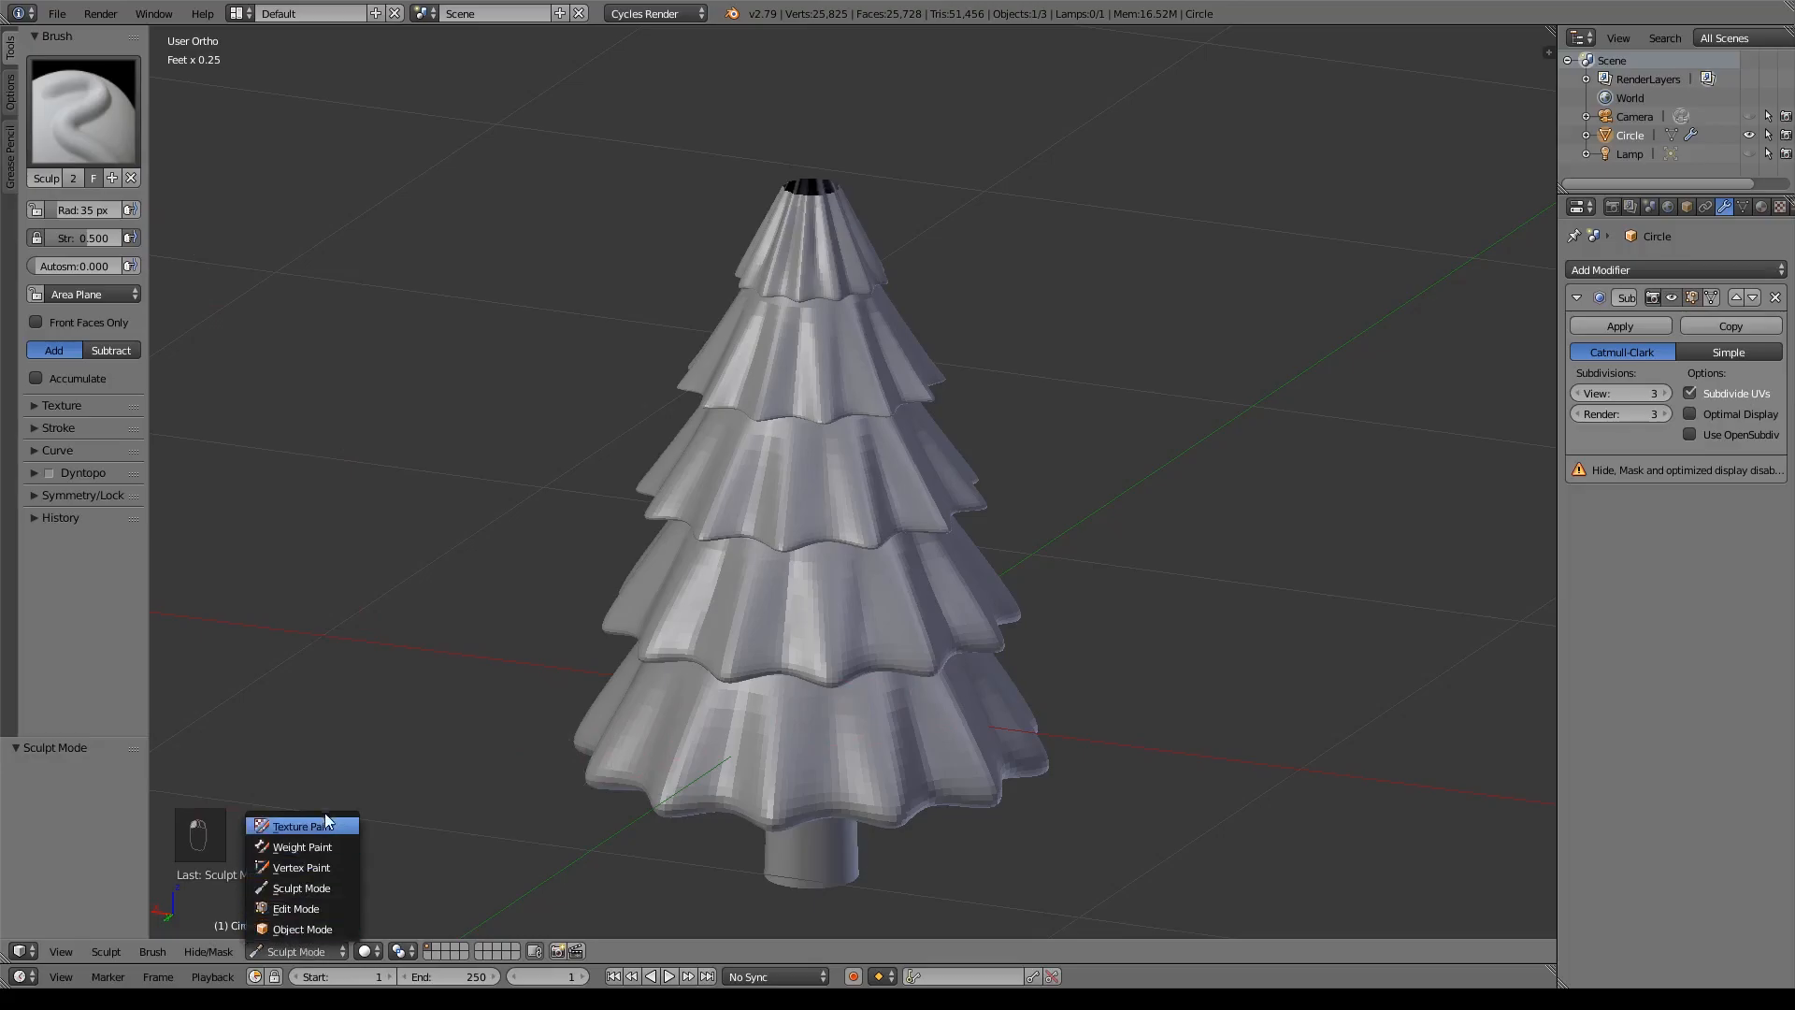
{"action": "left_click", "coordinate": [295, 907]}
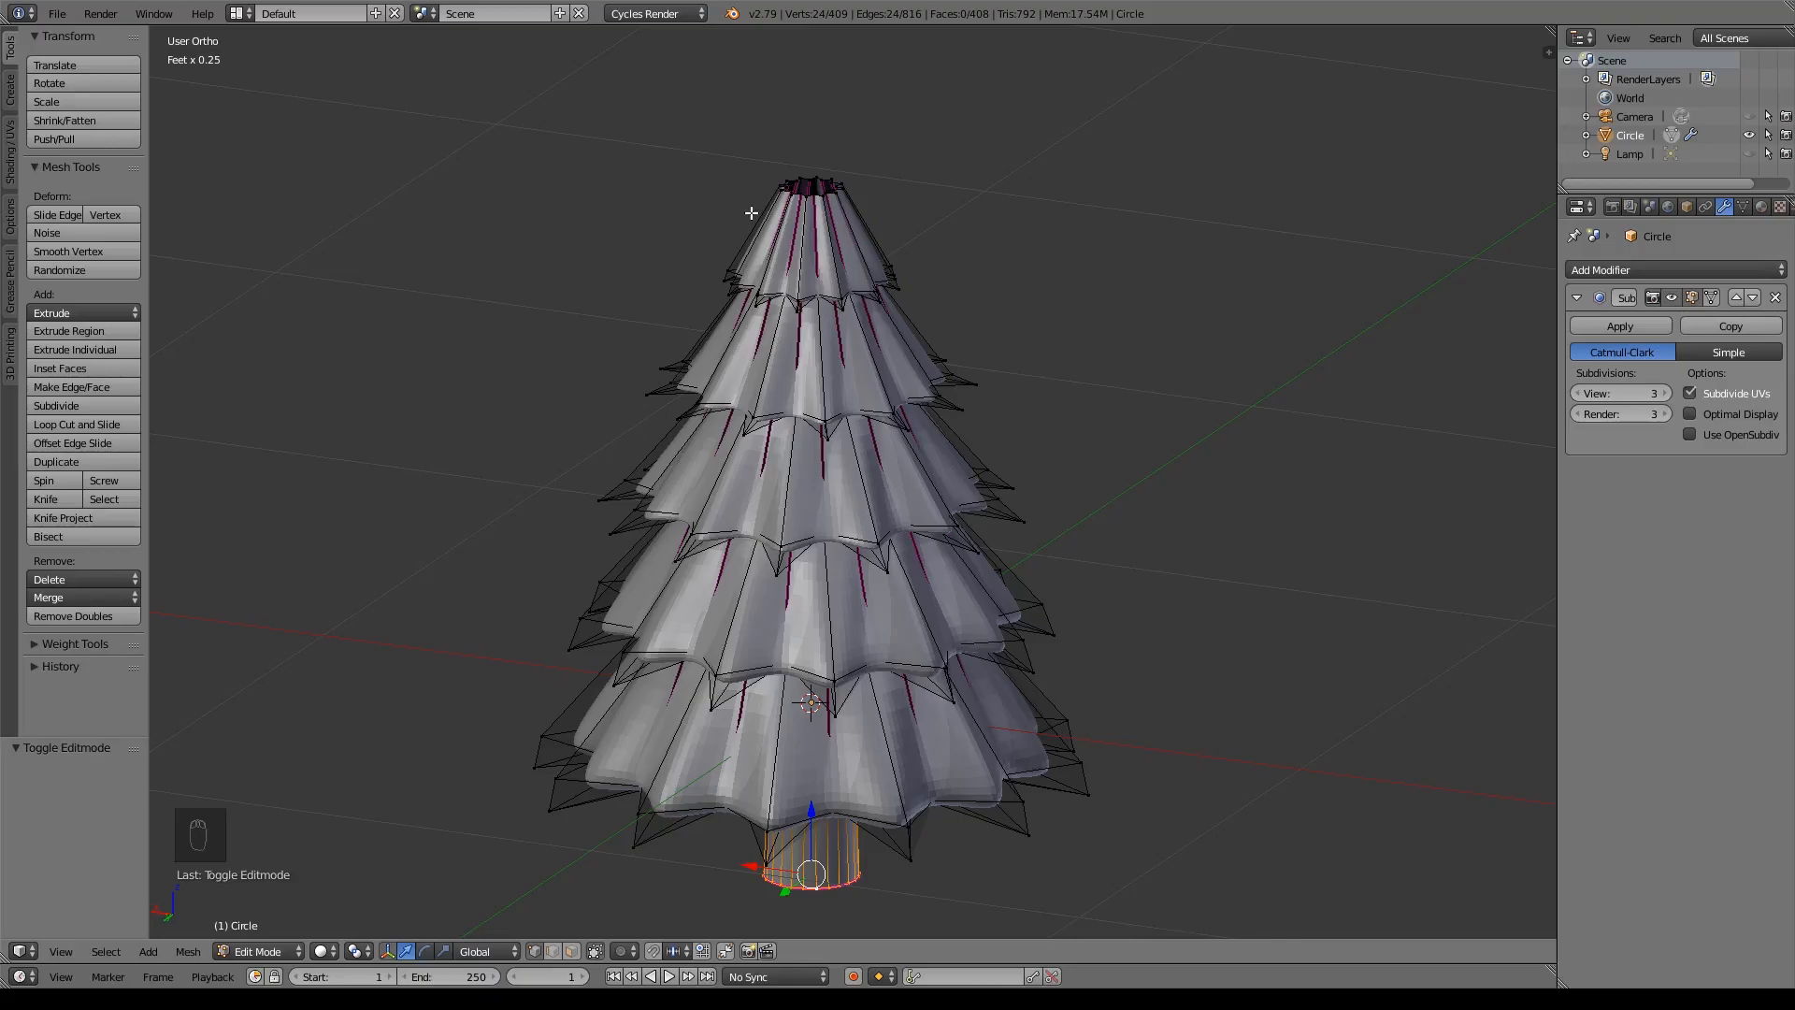
- Extrude the open rim at the tree's top, raise it about 138 thou, and scale it to about 0.41
{"action": "scroll", "coordinate": [922, 356], "scroll_direction": "up", "scroll_amount": 7}
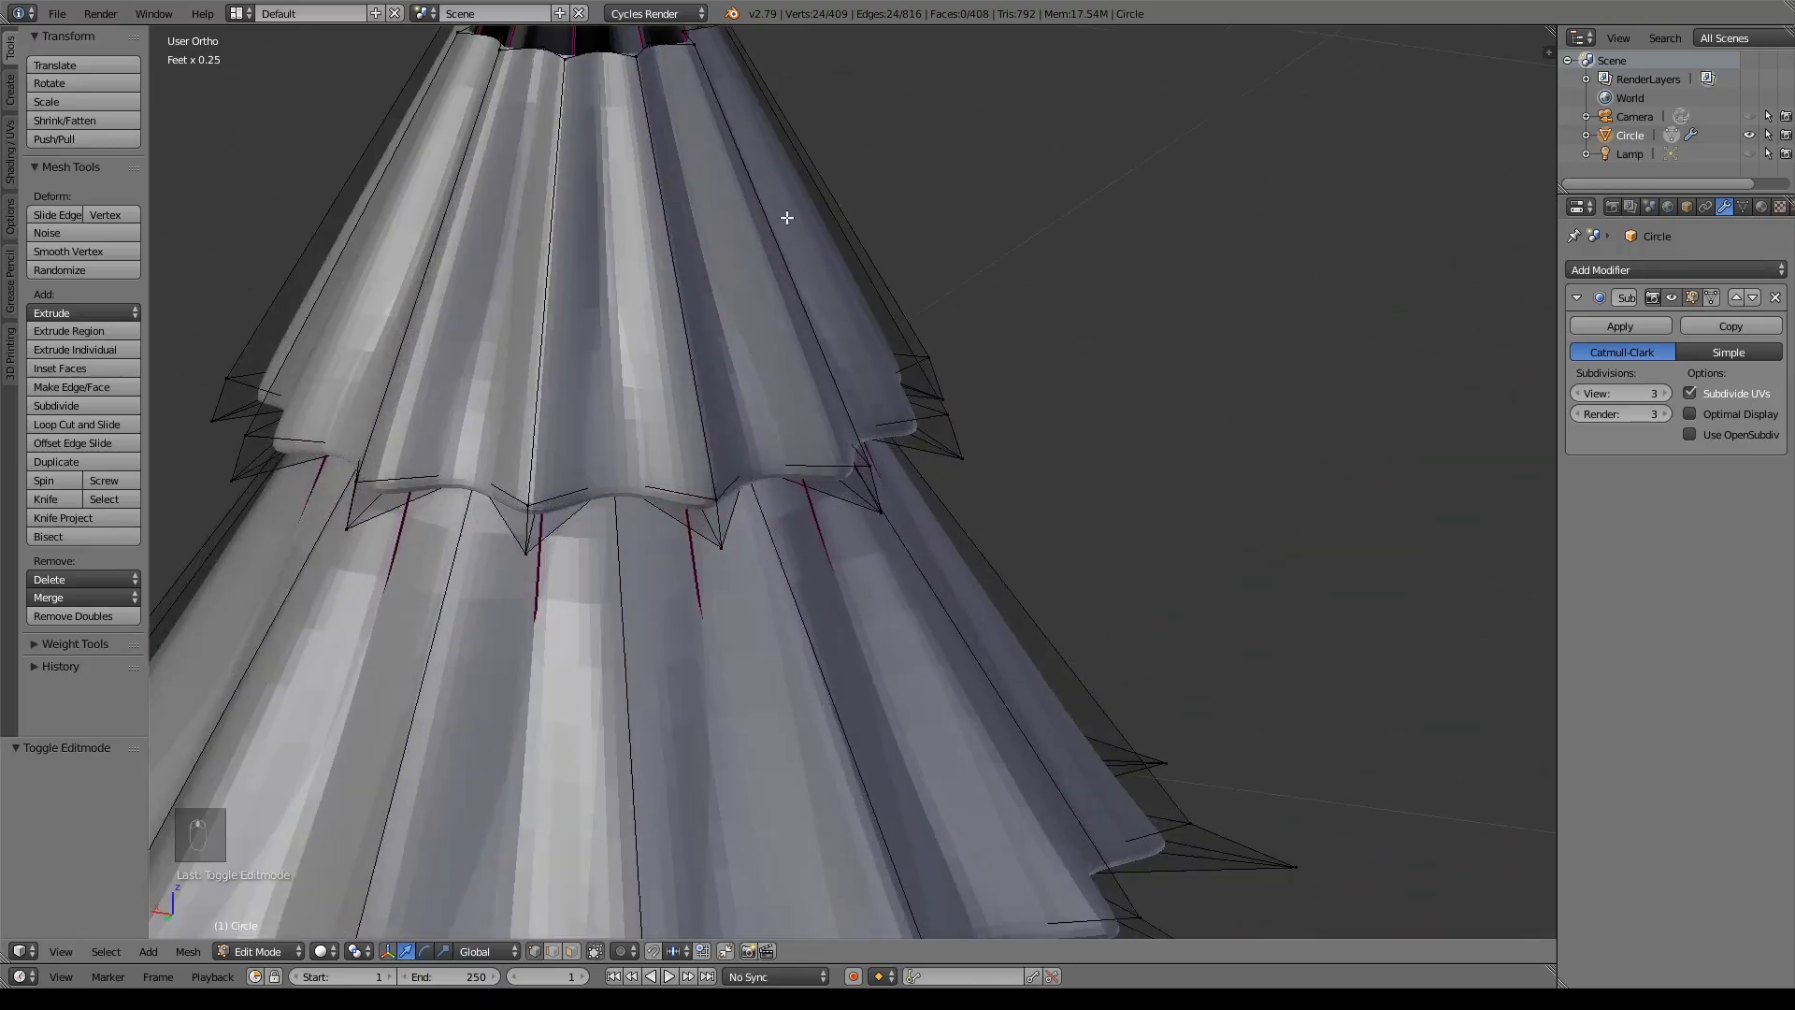
{"action": "middle_click_drag", "start_coordinate": [787, 218], "coordinate": [1038, 435], "text": "shift"}
{"action": "right_click", "coordinate": [921, 324], "text": "alt"}
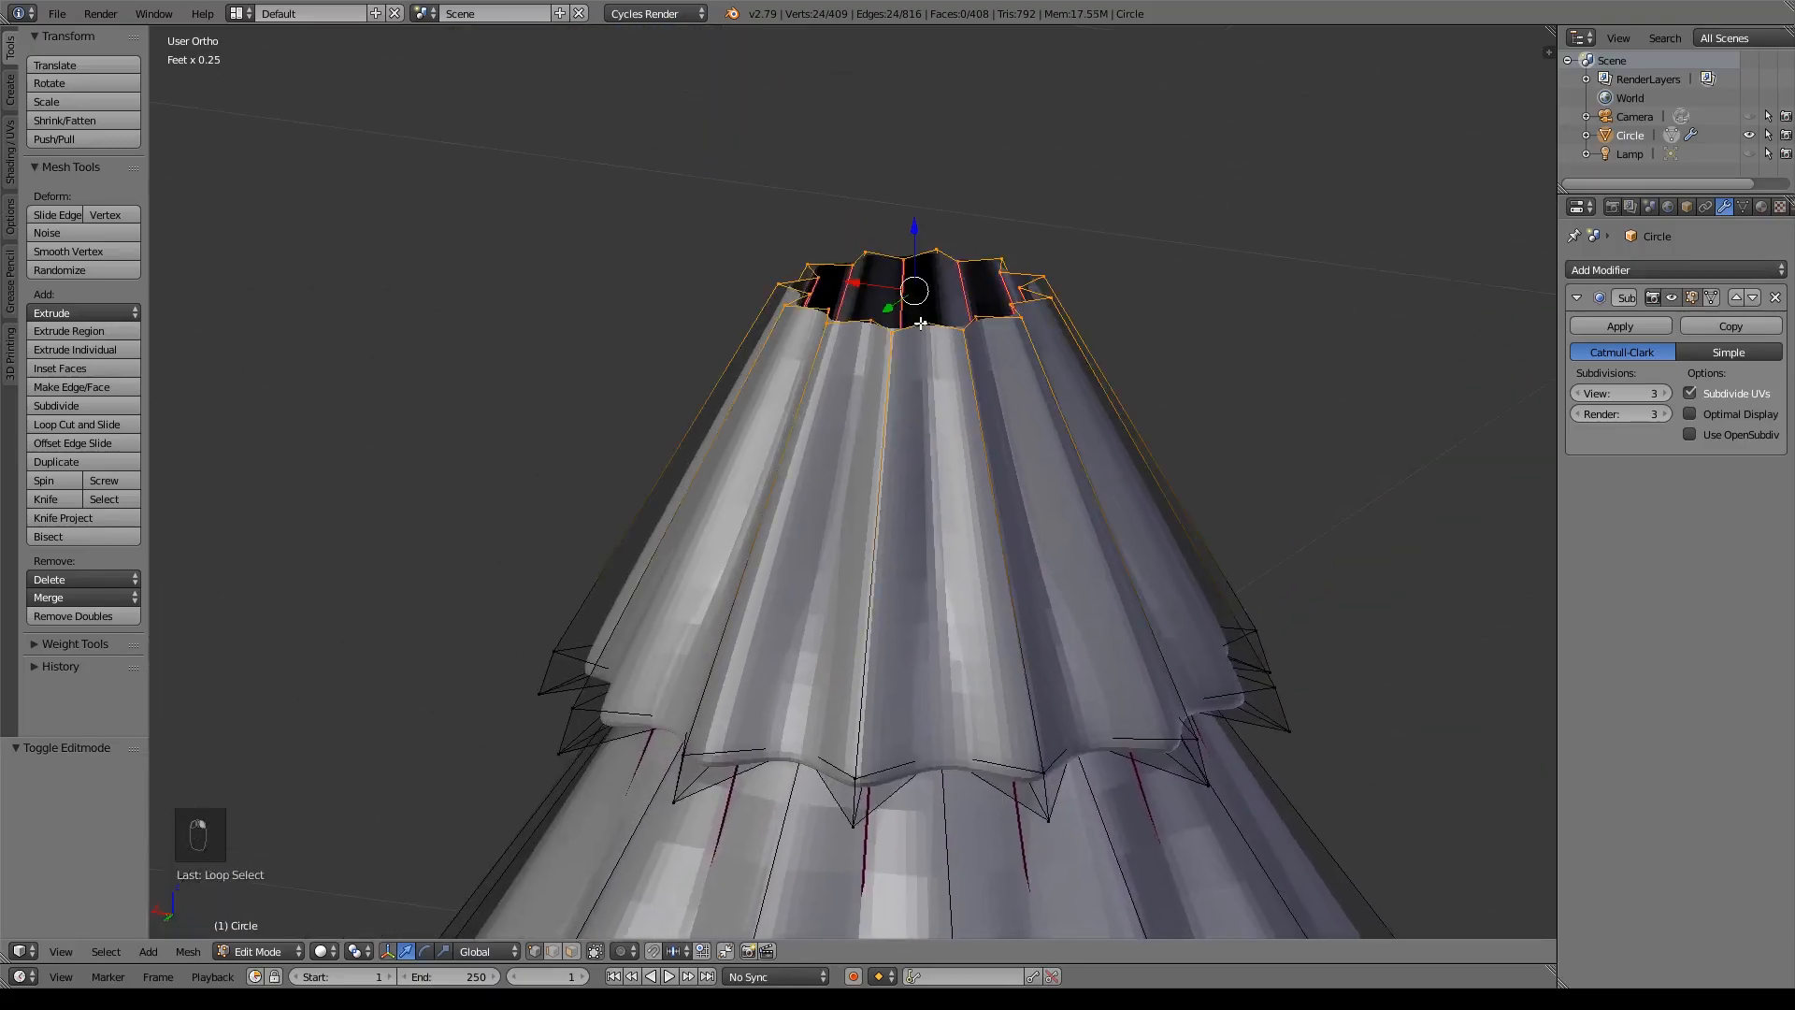
{"action": "key", "text": "e"}
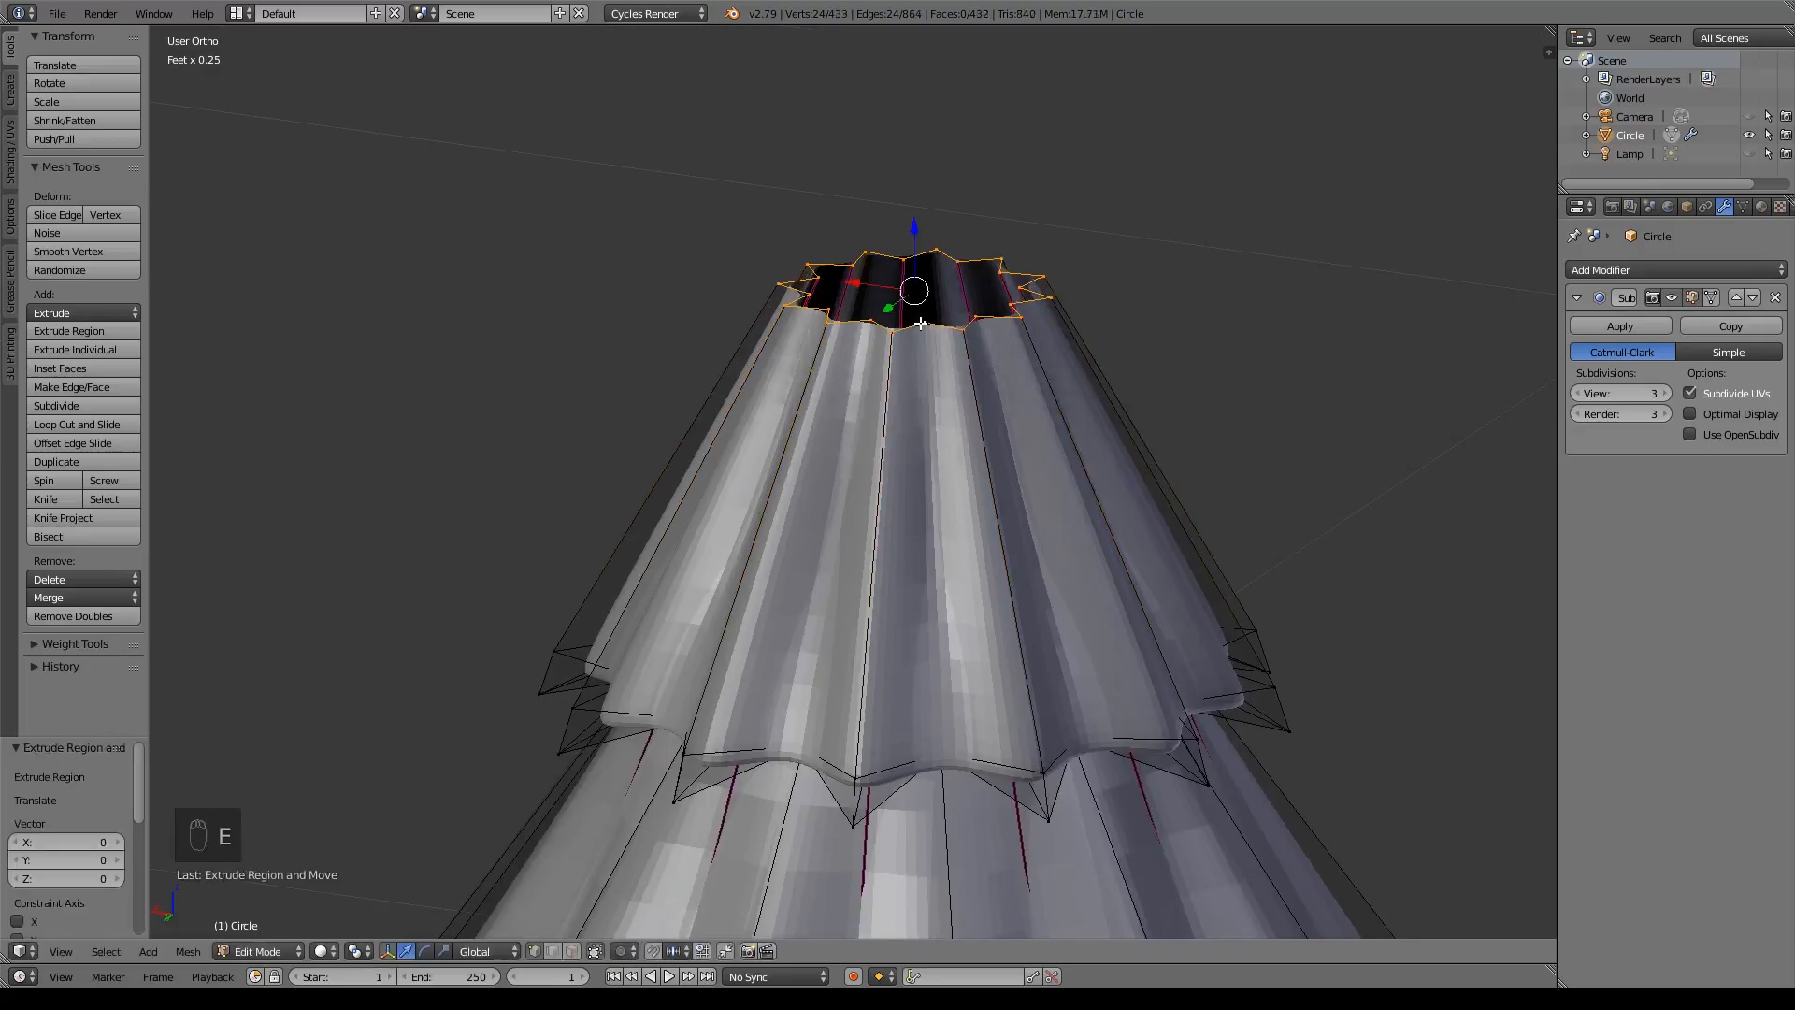
{"action": "left_click", "coordinate": [926, 199]}
{"action": "key", "text": "s"}
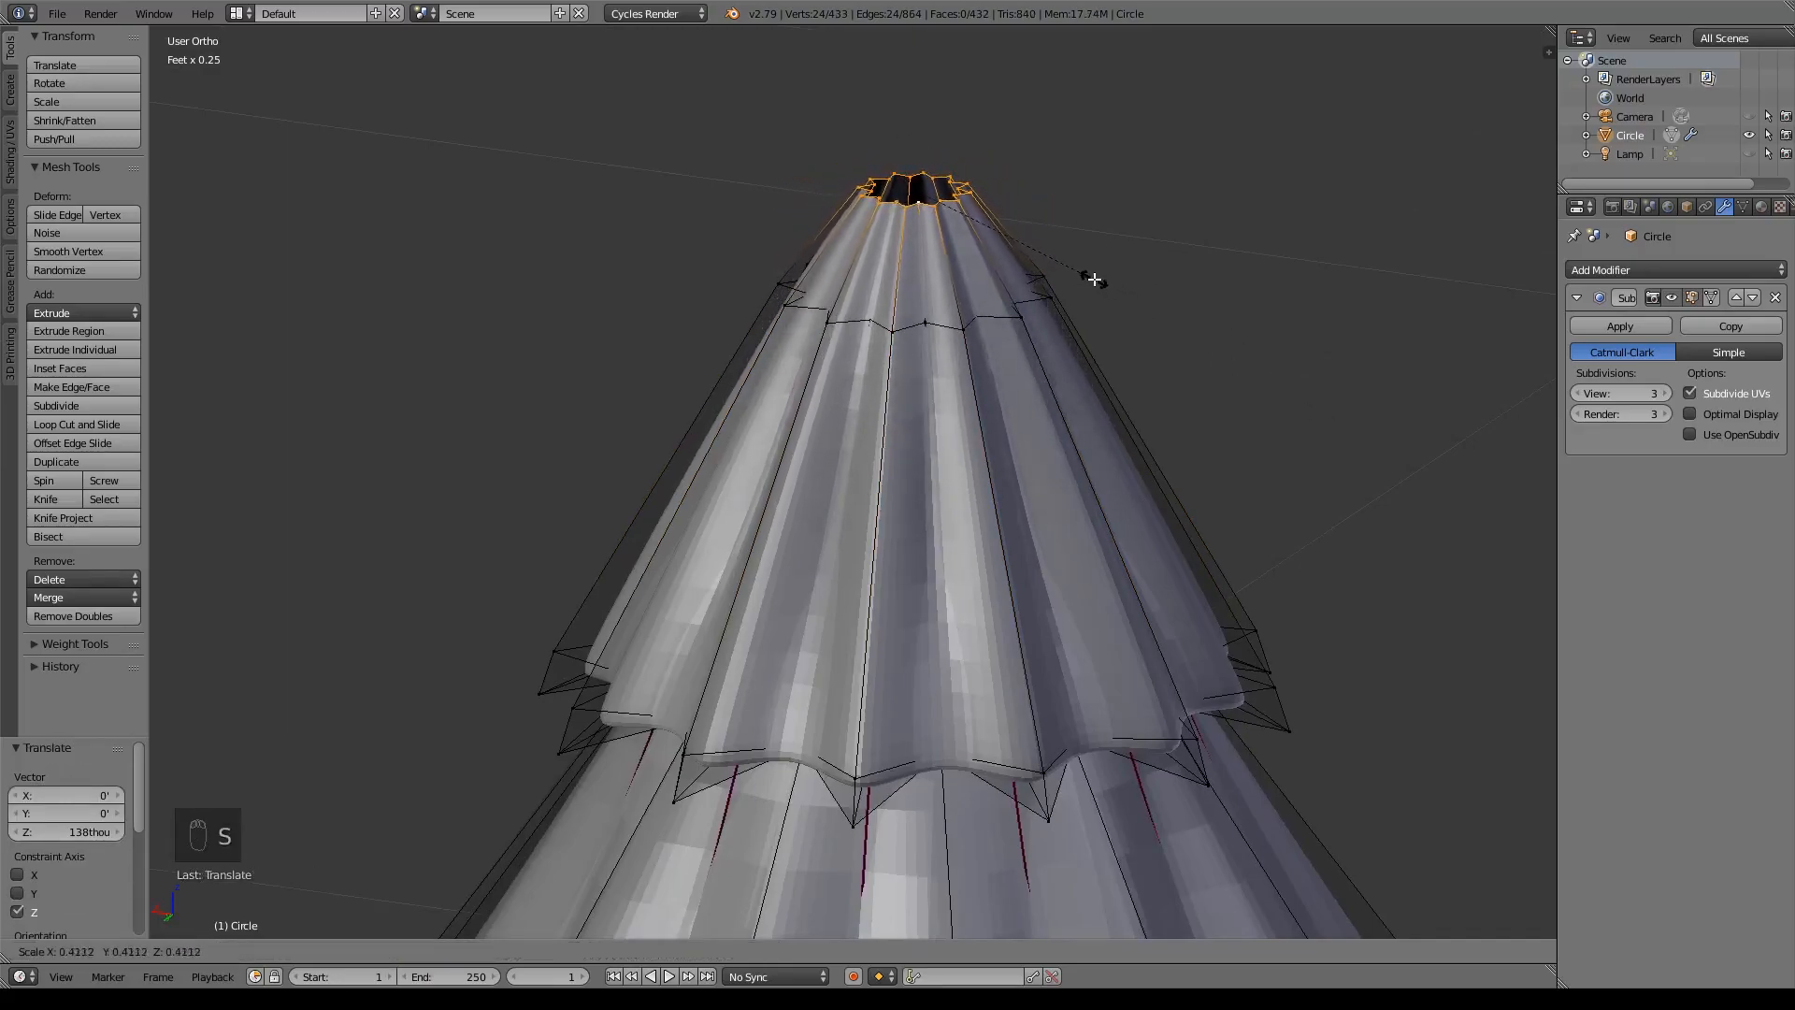
{"action": "left_click", "coordinate": [1090, 277]}
- Close the tree's top by extruding the rim in place, merging it at center, and raising the merged vertex about 14 thou
{"action": "key", "text": "e"}
{"action": "right_click", "coordinate": [1097, 295]}
{"action": "key", "text": "alt+m"}
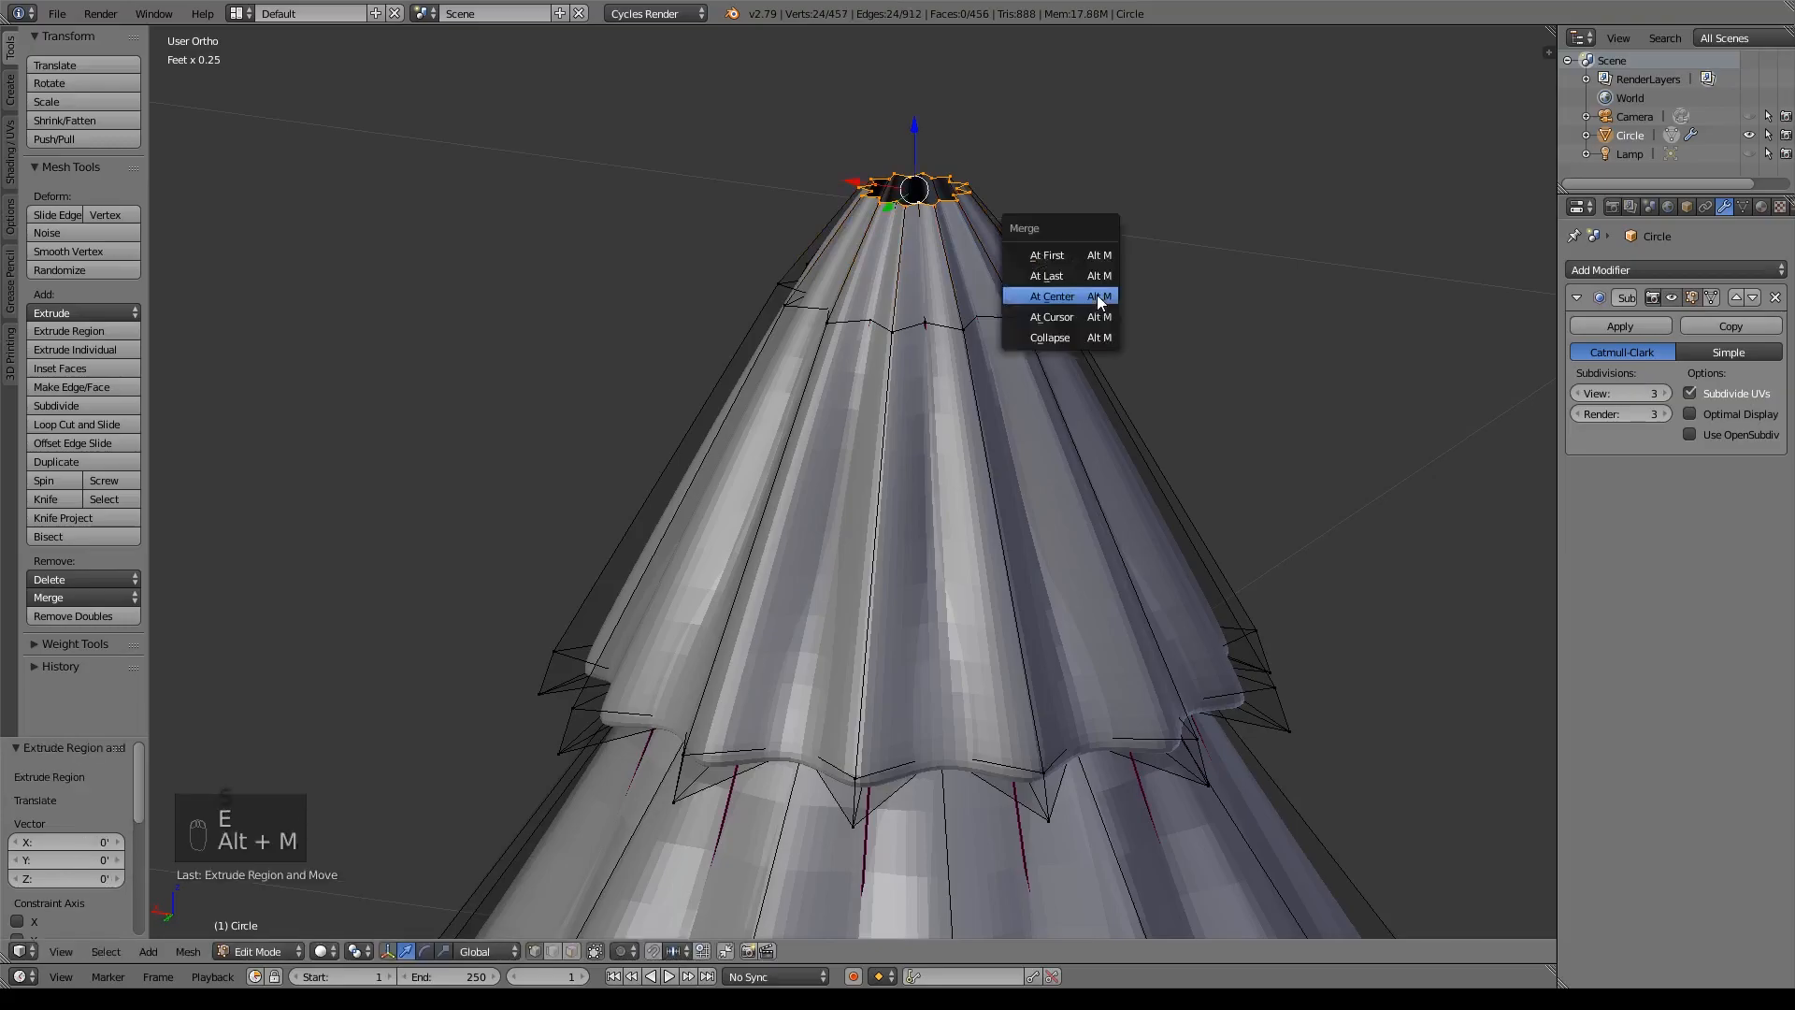
{"action": "left_click", "coordinate": [1097, 295]}
{"action": "left_click_drag", "start_coordinate": [924, 134], "coordinate": [913, 119]}
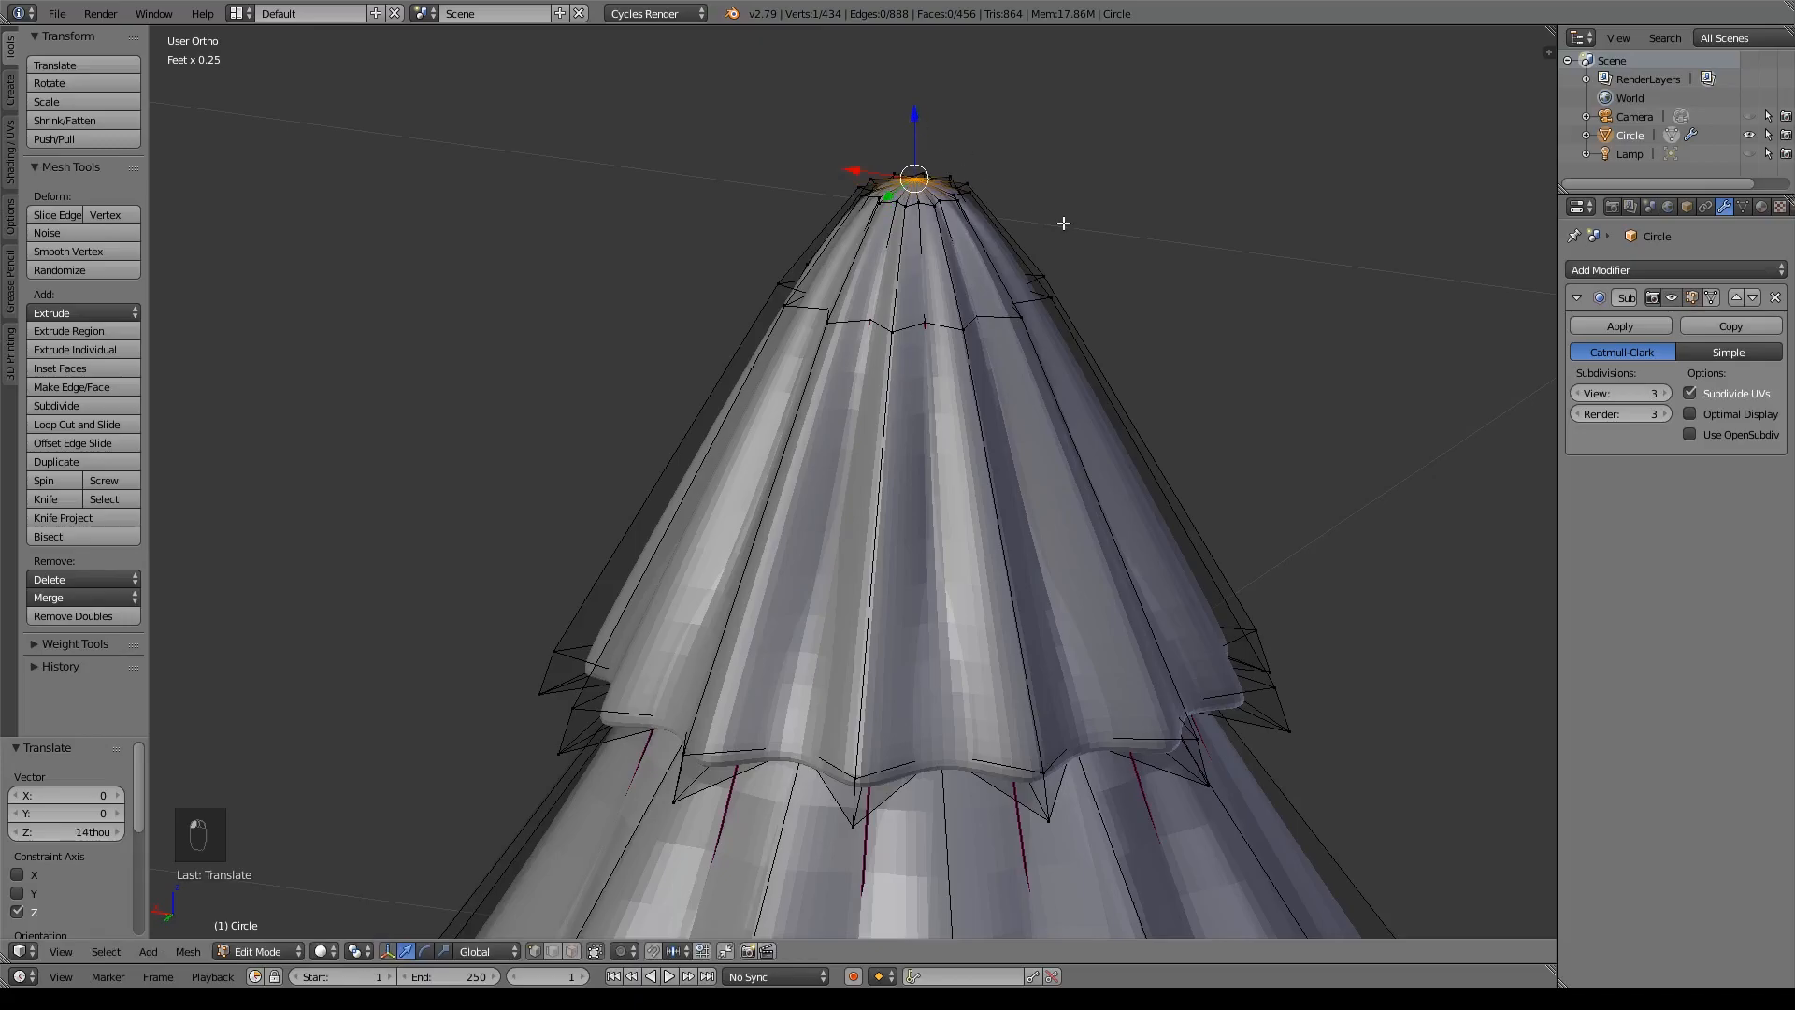
{"action": "key", "text": "Tab"}
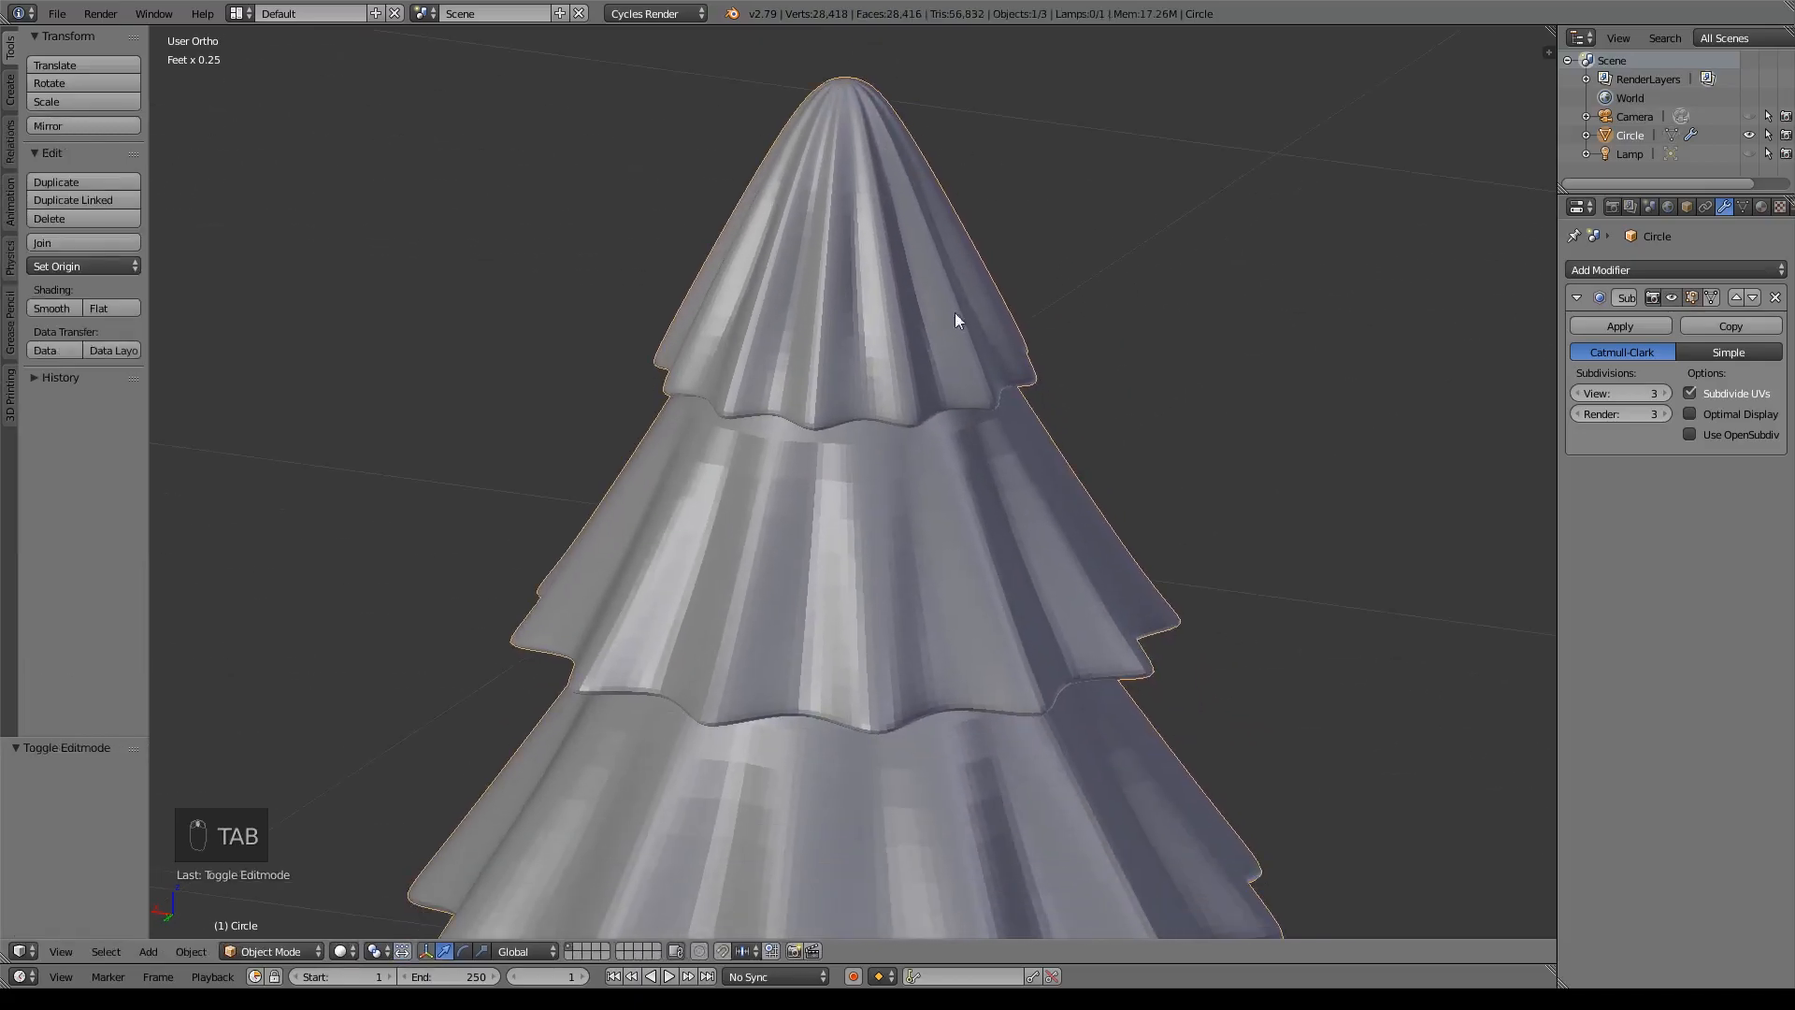
{"action": "scroll", "coordinate": [950, 278], "scroll_direction": "down", "scroll_amount": 5}
{"action": "middle_click_drag", "start_coordinate": [1175, 613], "coordinate": [1126, 565], "text": "shift"}
{"action": "middle_click_drag", "start_coordinate": [1082, 389], "coordinate": [994, 432], "text": "shift"}
- Try adding a single loop cut around the trunk in Edit Mode, sliding it close to the trunk's base
{"action": "key", "text": "Tab"}
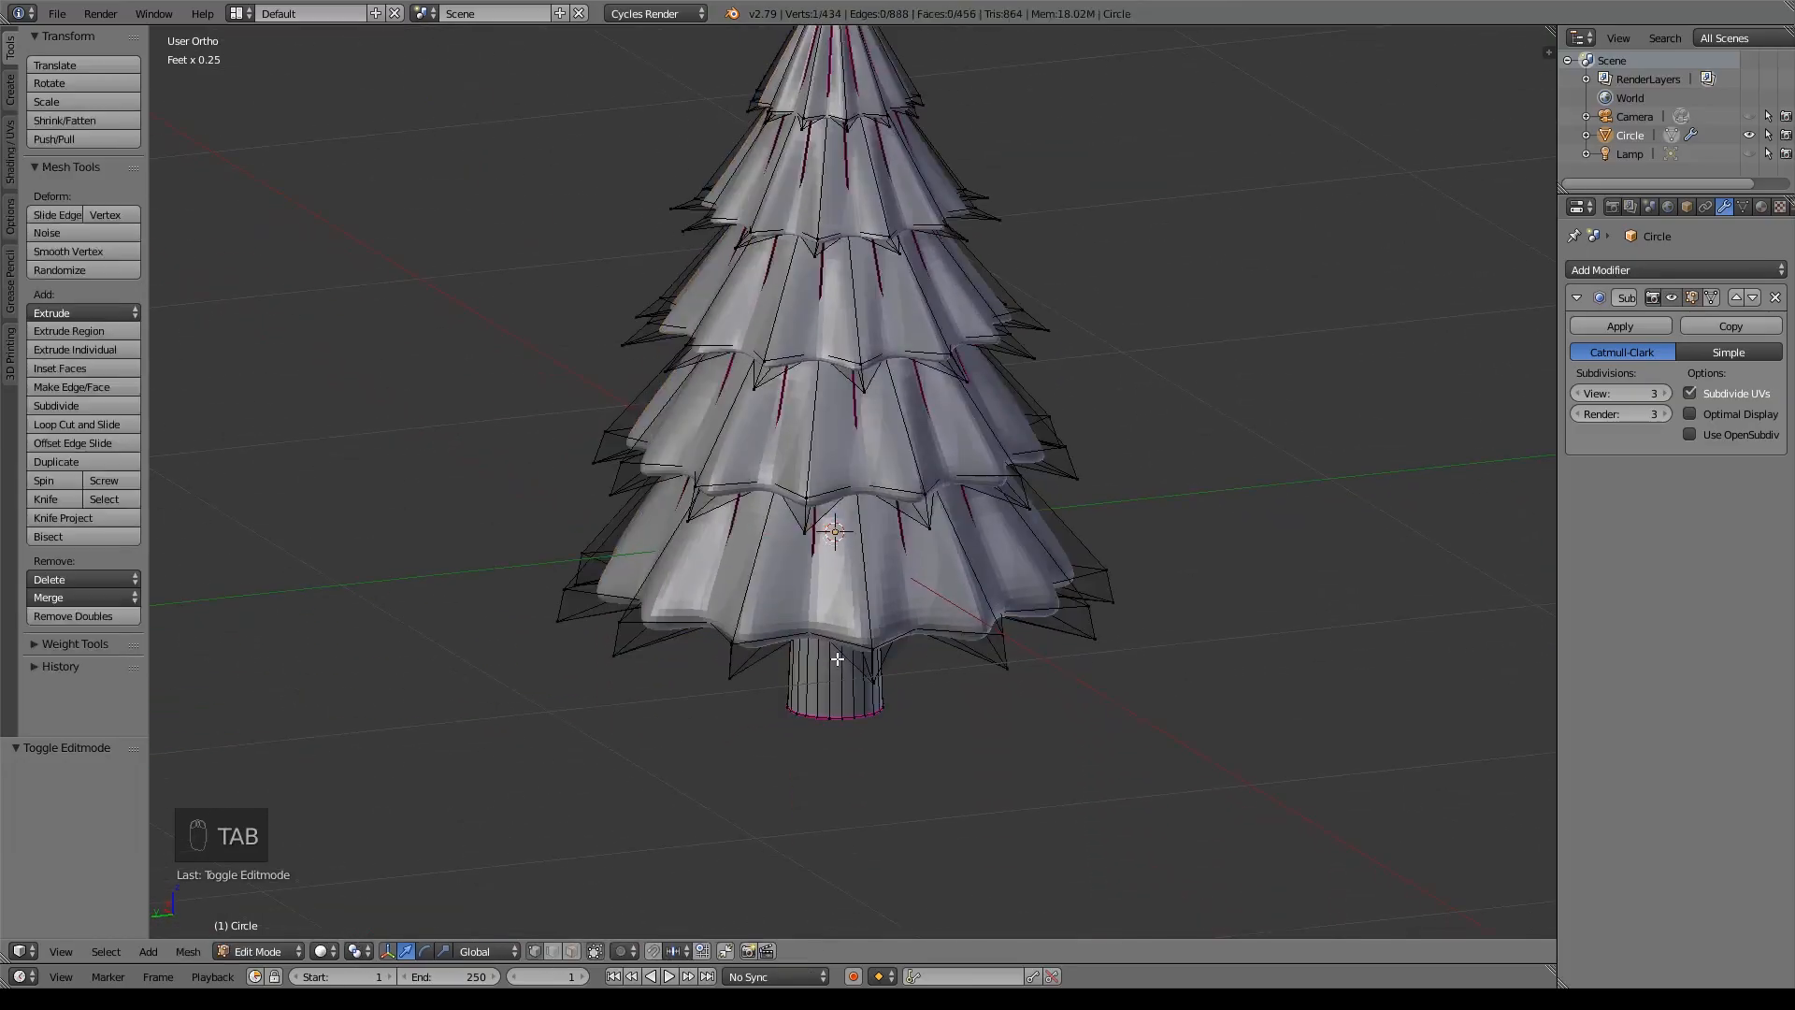
{"action": "middle_click_drag", "start_coordinate": [1032, 728], "coordinate": [1055, 462], "text": "shift"}
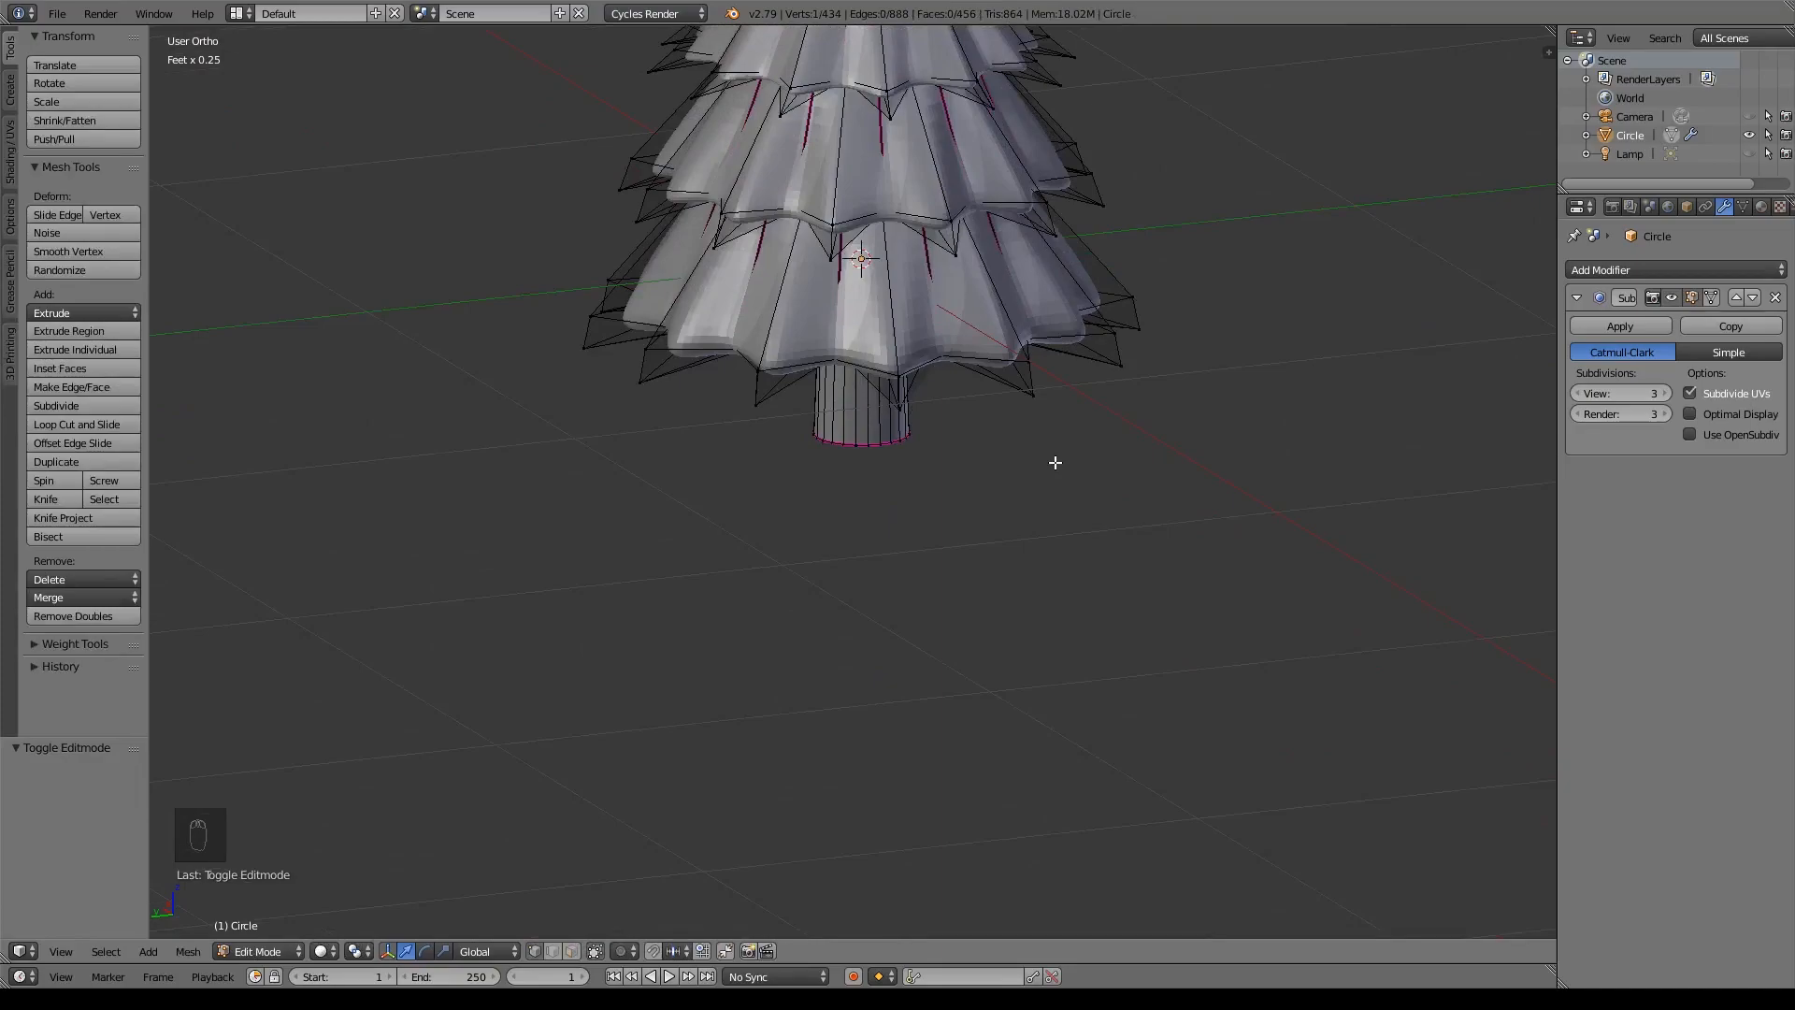
{"action": "scroll", "coordinate": [1055, 462], "scroll_direction": "up", "scroll_amount": 8}
{"action": "middle_click_drag", "start_coordinate": [1046, 266], "coordinate": [1022, 397], "text": "shift"}
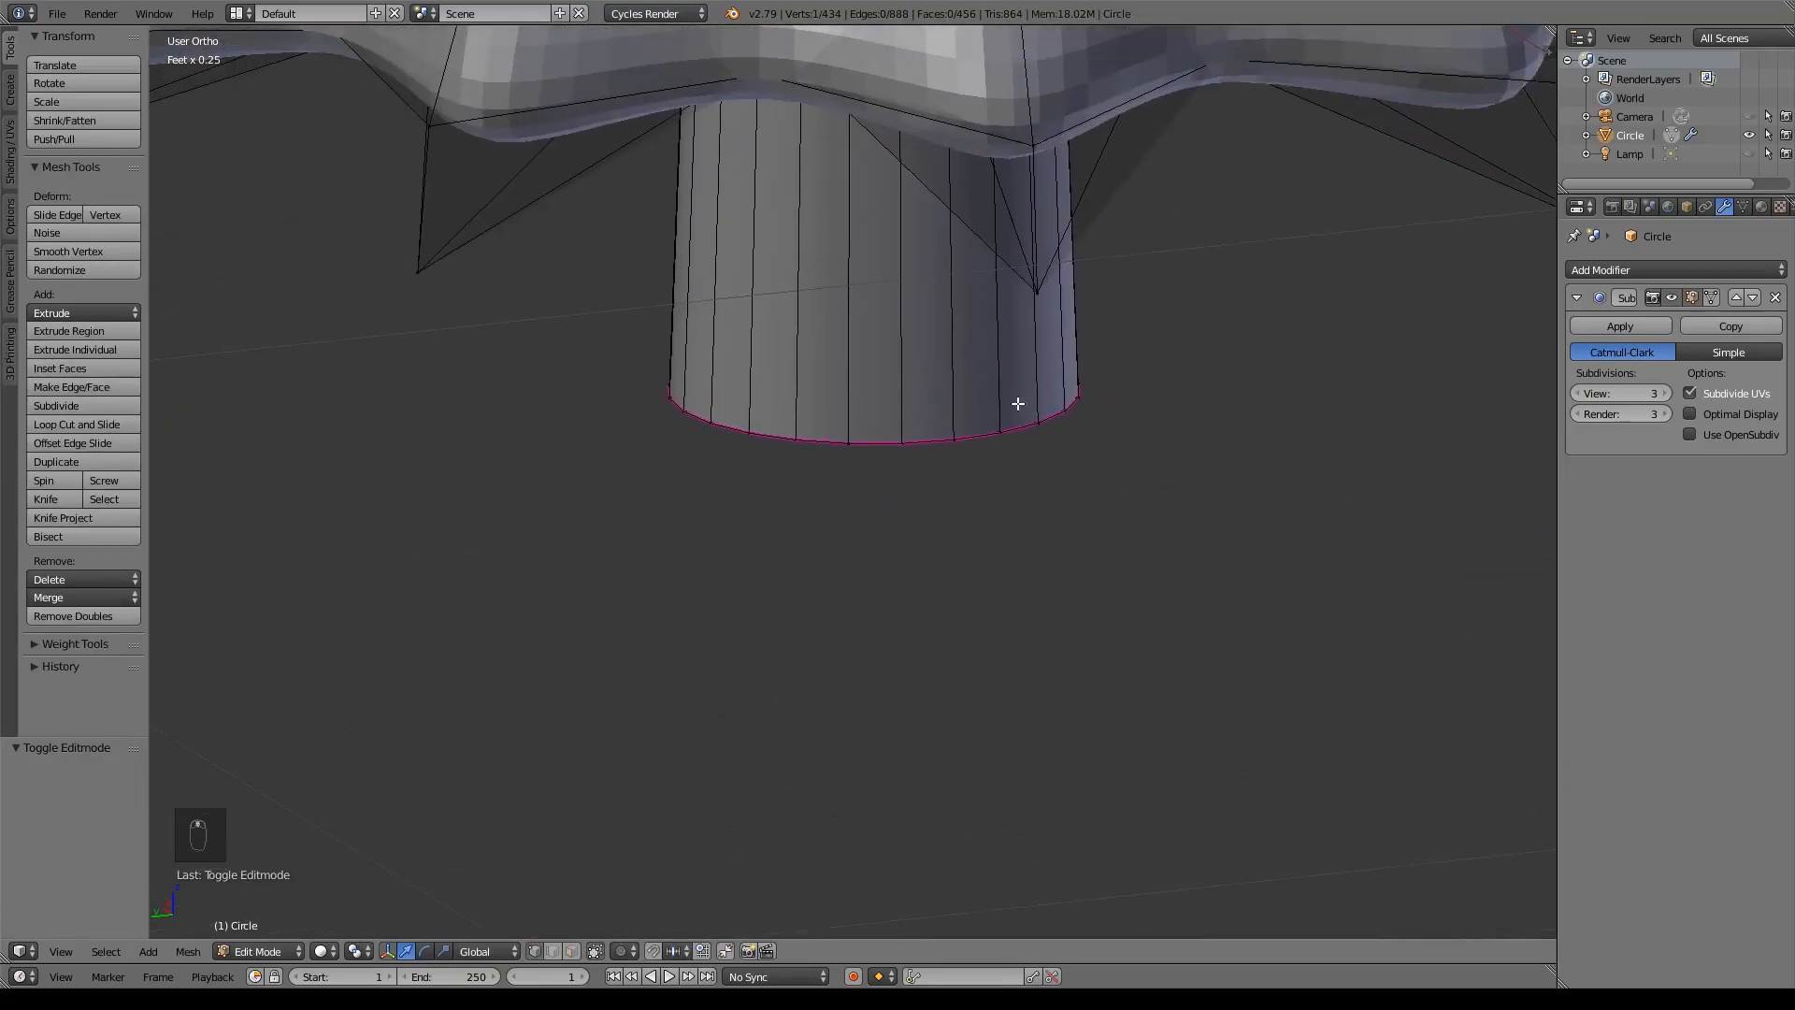
{"action": "right_click", "coordinate": [873, 439], "text": "alt"}
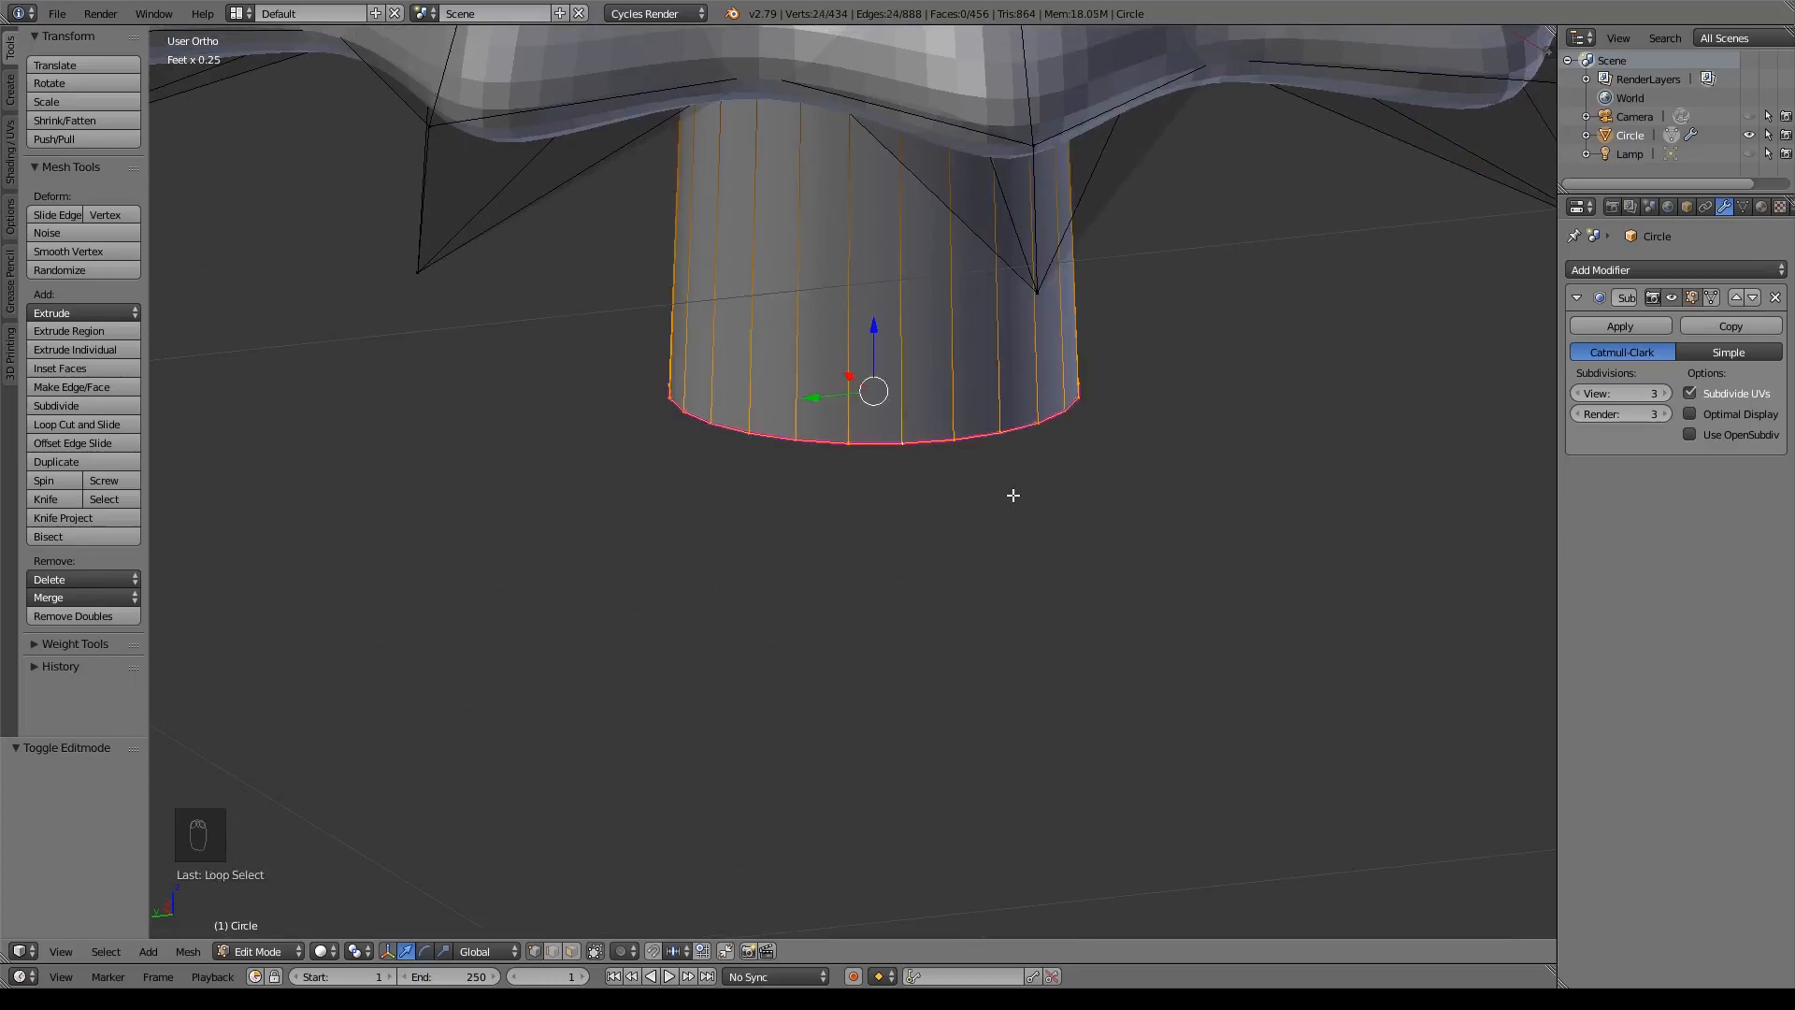
{"action": "key", "text": "ctrl+r"}
{"action": "left_click", "coordinate": [860, 389]}
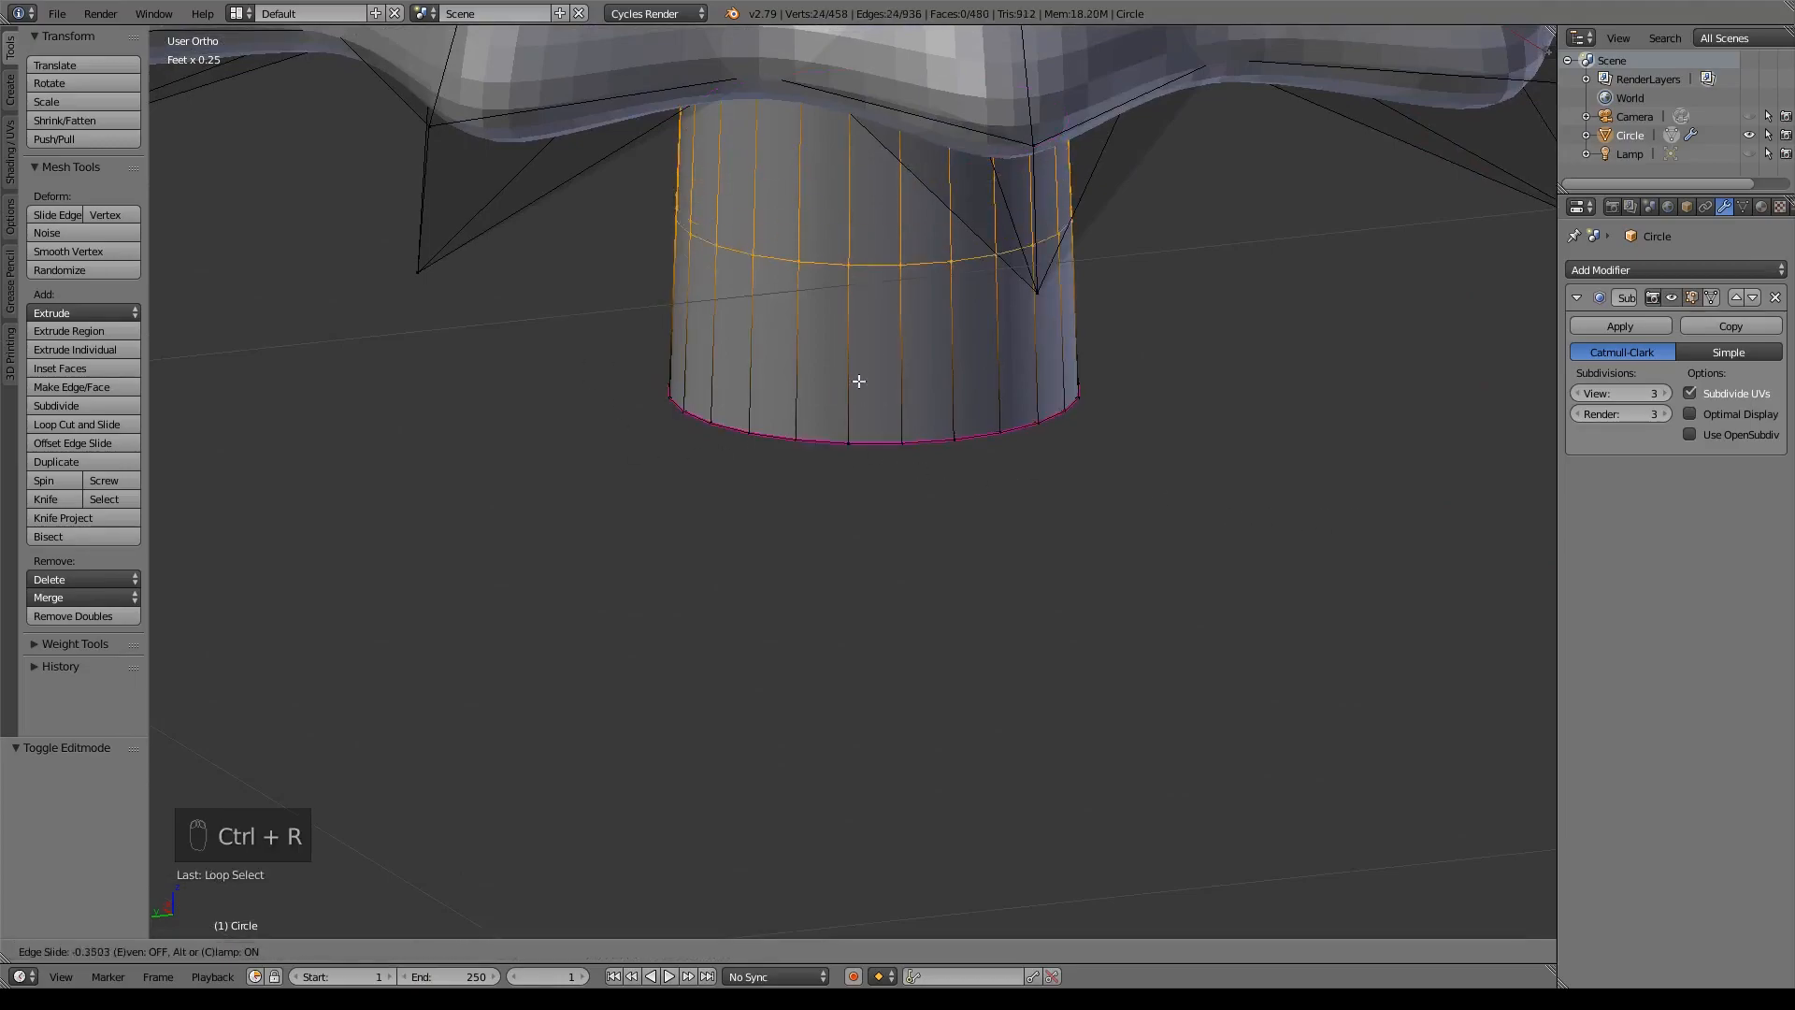
{"action": "left_click", "coordinate": [870, 512]}
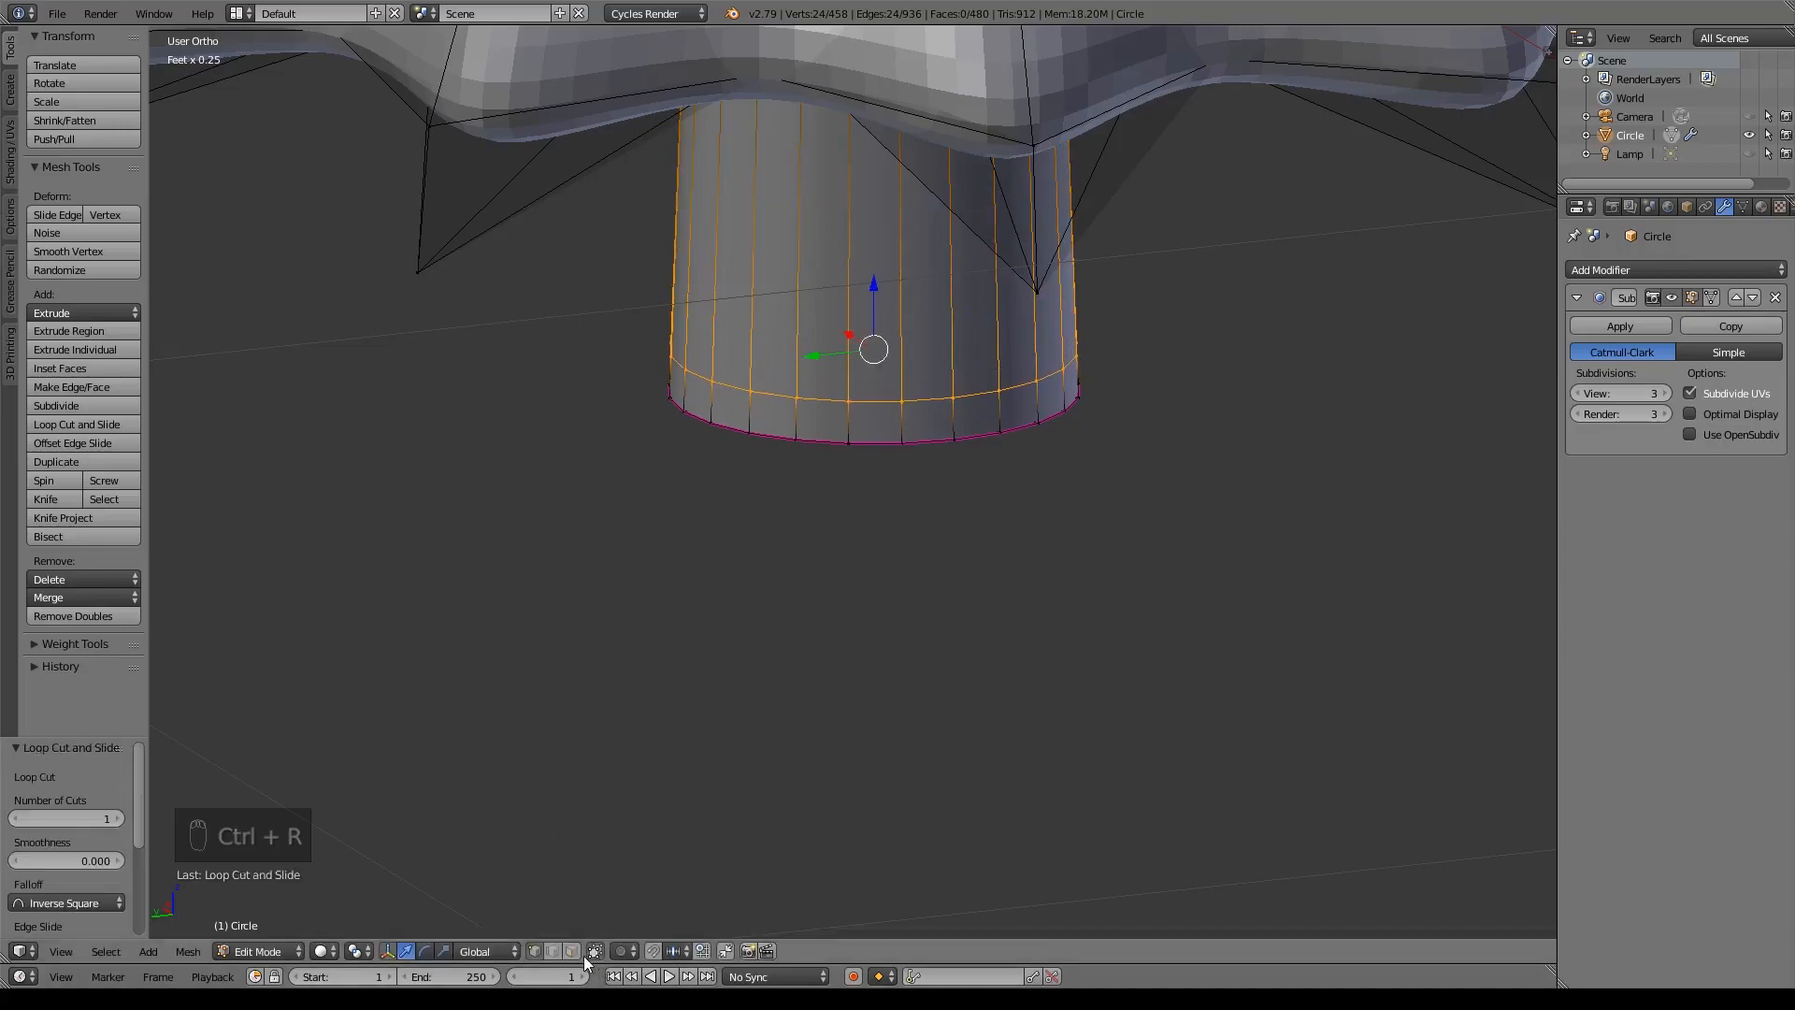
- Try extruding the face band at the trunk's base and scaling it to about 3.198 in X and Y into a wide disc
{"action": "key", "text": "3"}
{"action": "right_click", "coordinate": [899, 427], "text": "alt"}
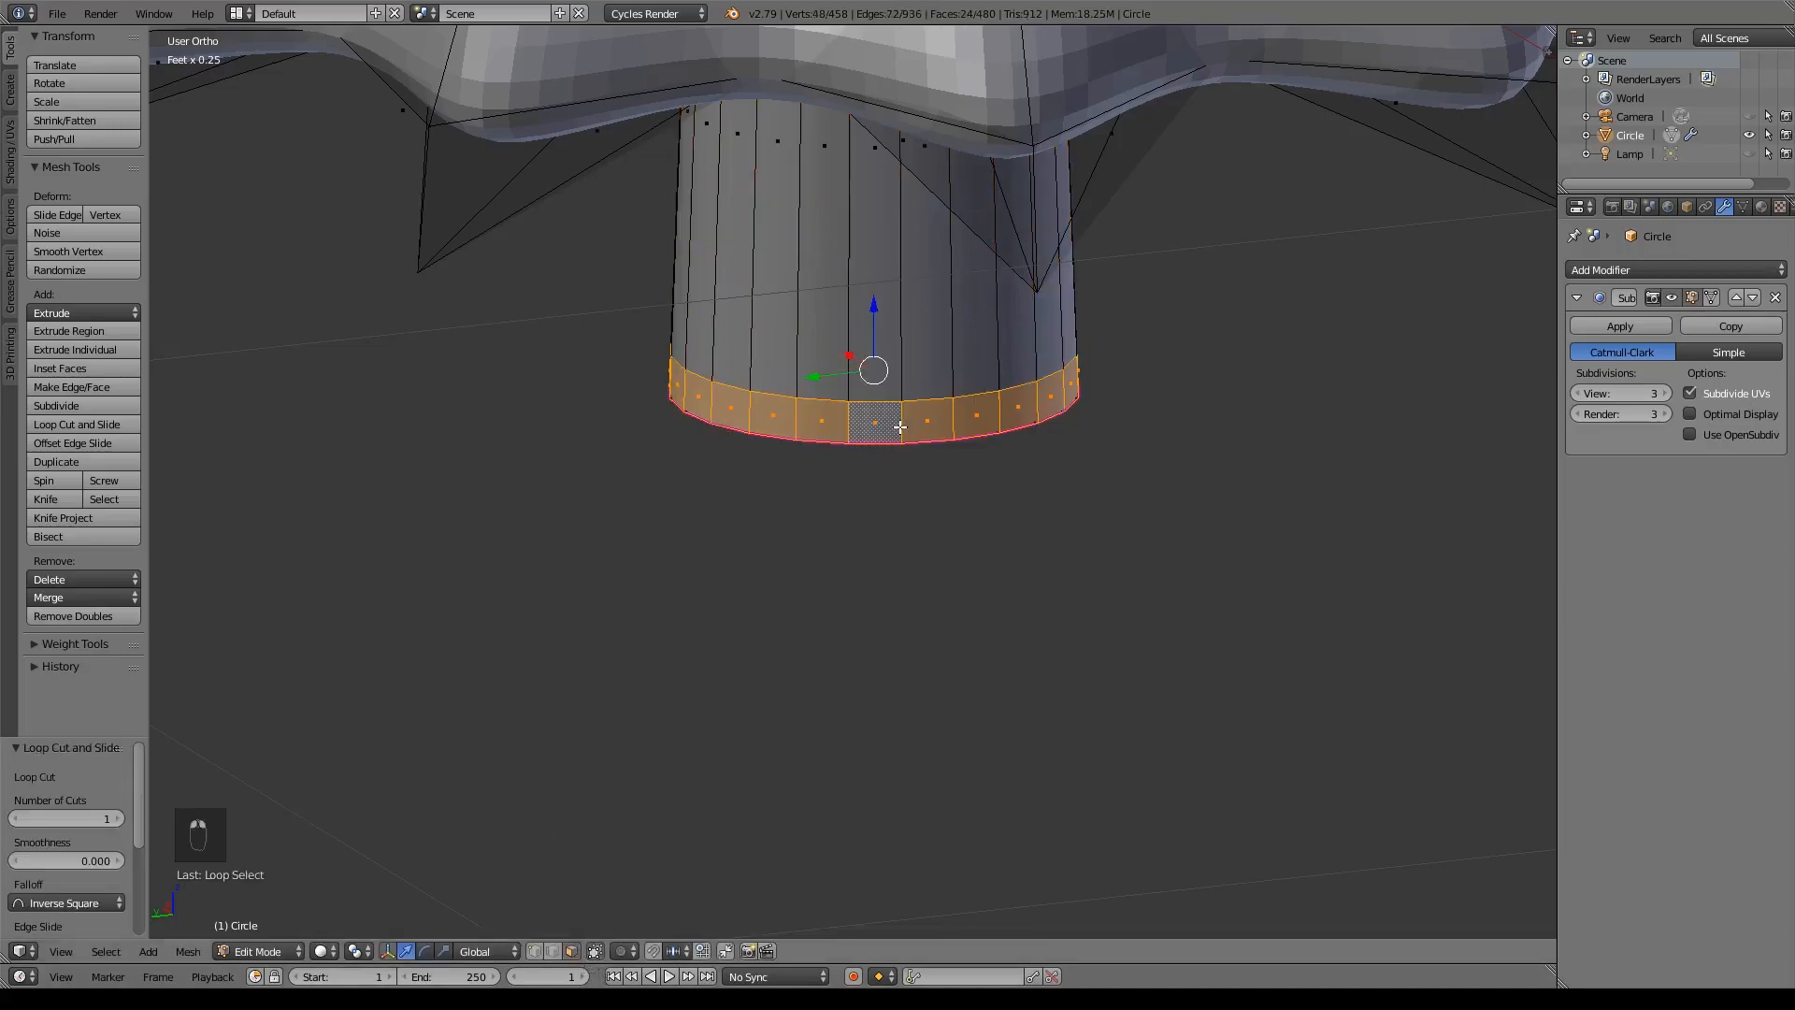
{"action": "key", "text": "e"}
{"action": "right_click", "coordinate": [1211, 479]}
{"action": "scroll", "coordinate": [1190, 521], "scroll_direction": "down", "scroll_amount": 4}
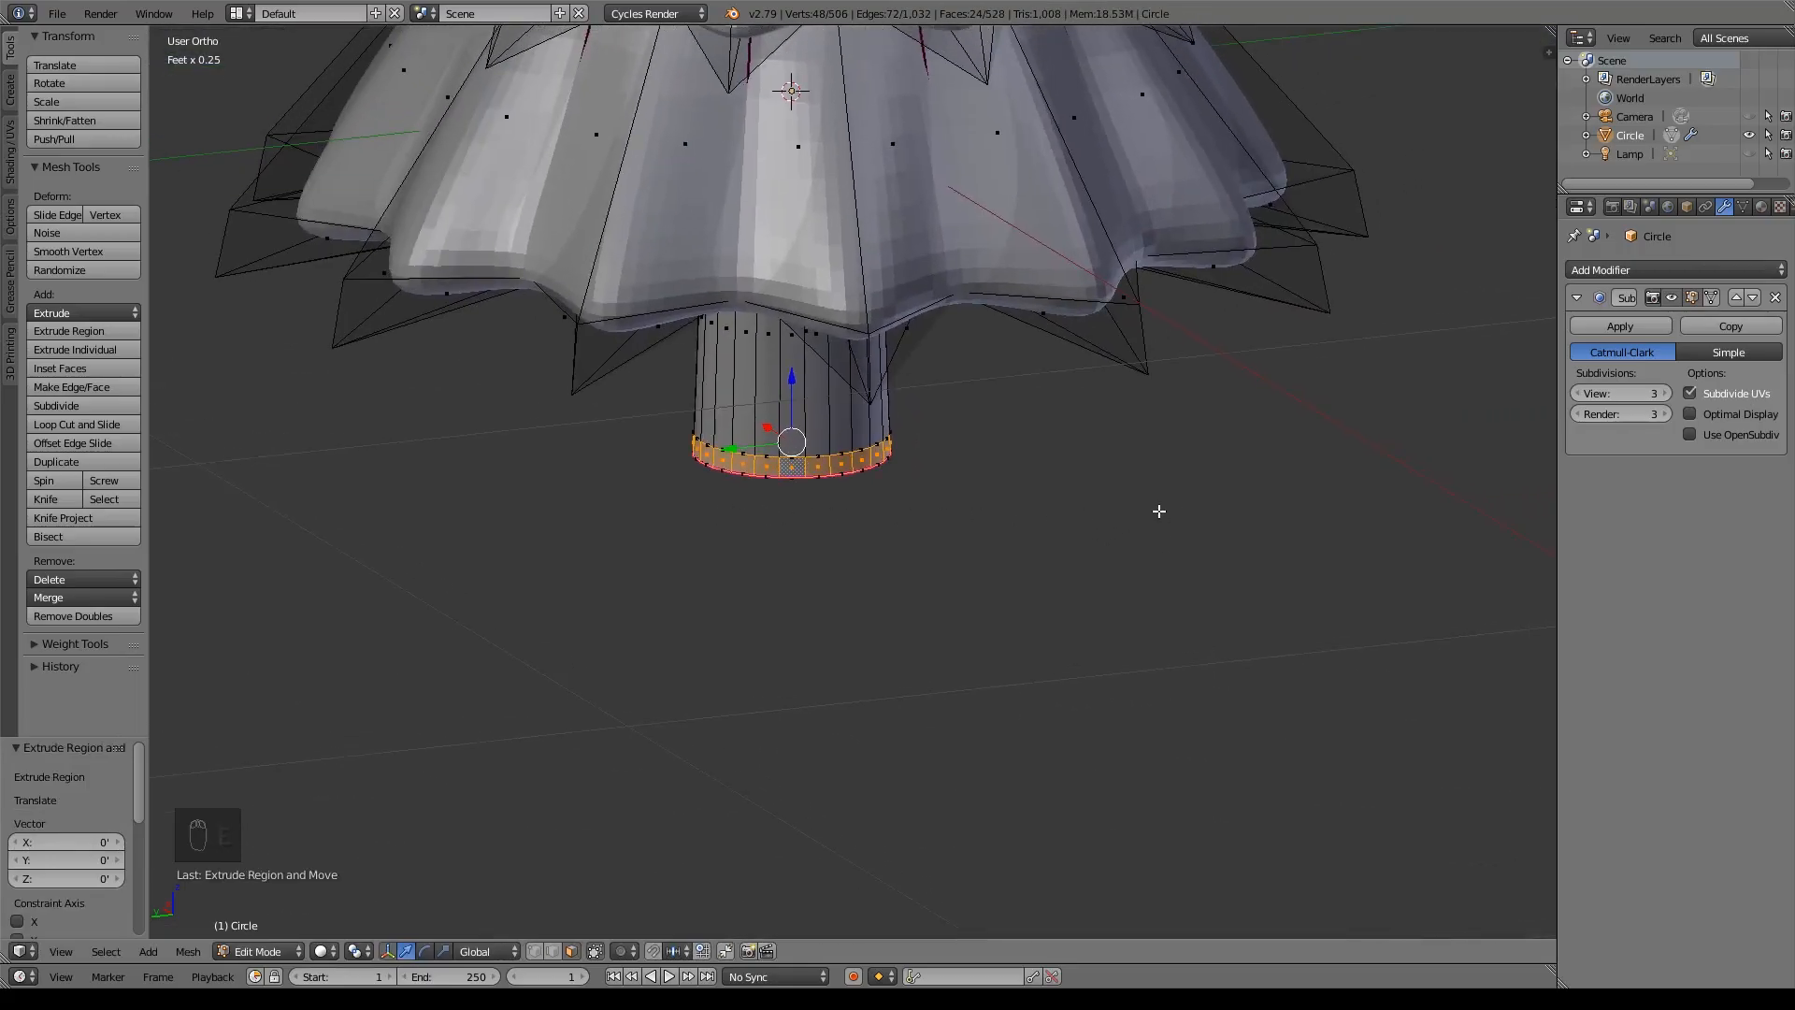
{"action": "key", "text": "s"}
{"action": "key", "text": "shift+z"}
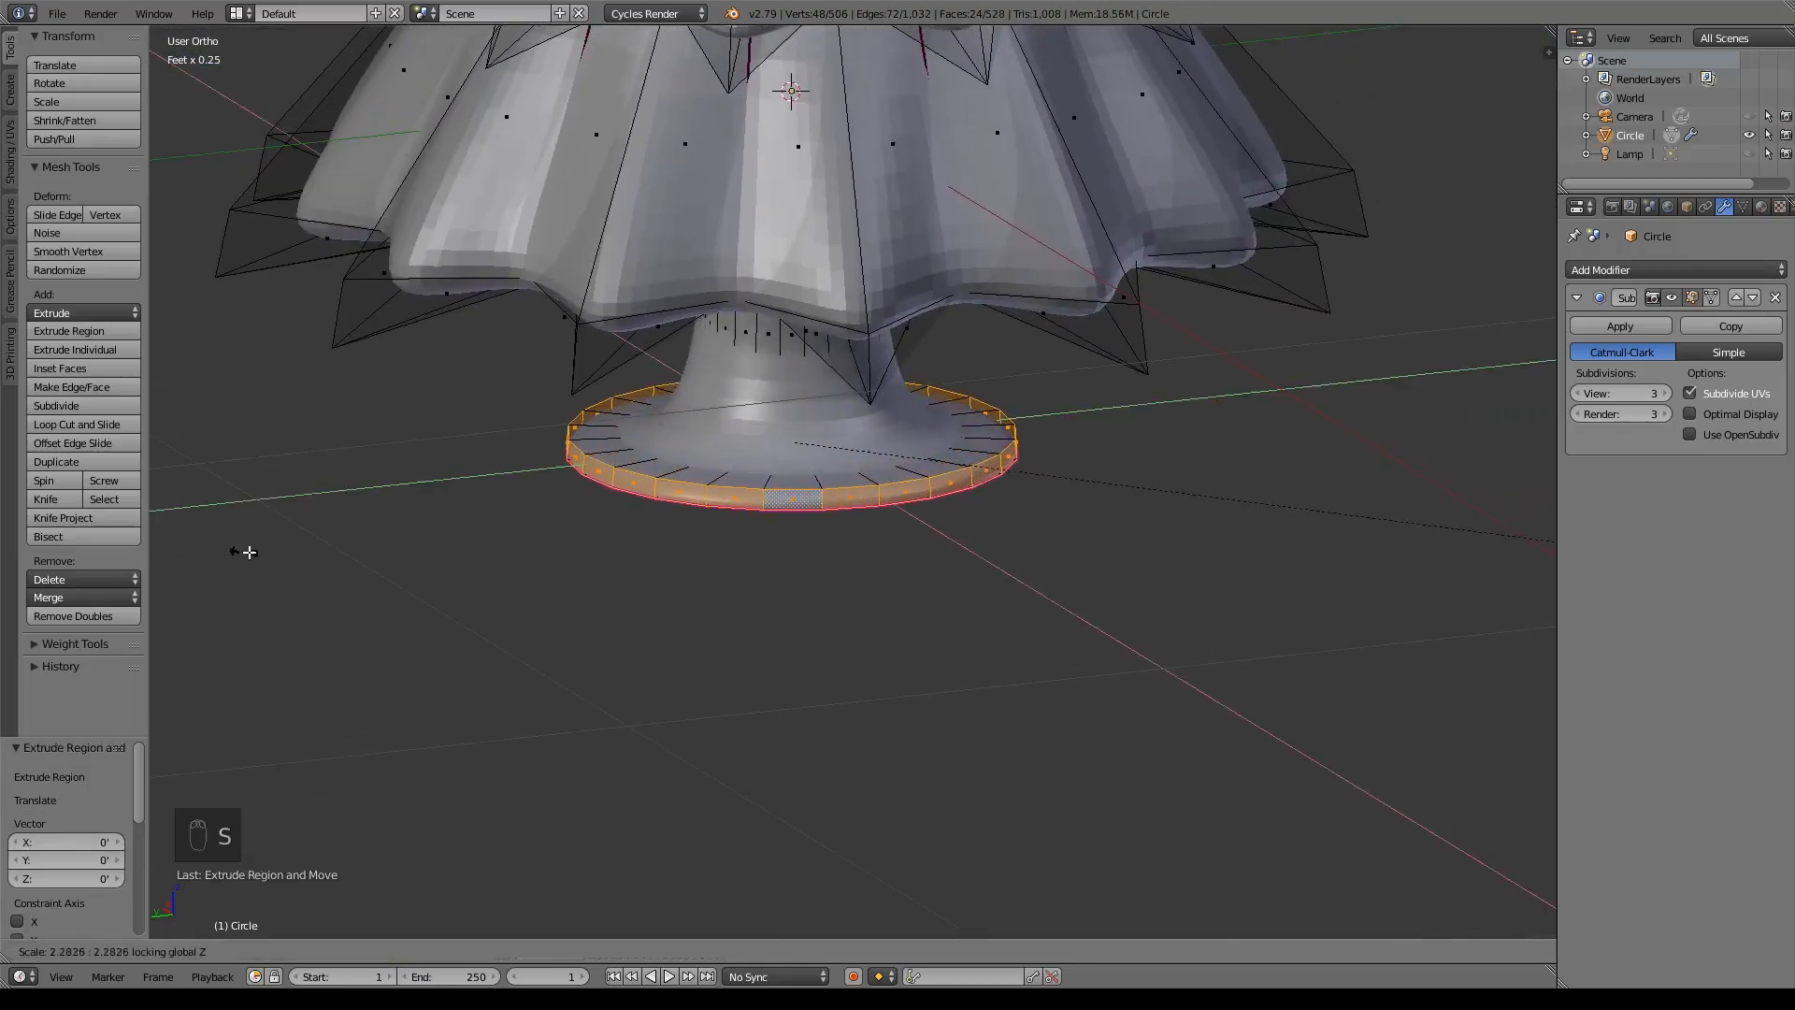
{"action": "left_click", "coordinate": [576, 557]}
- Select the edge loop where the trunk meets the disc and crease it to 1.000
{"action": "scroll", "coordinate": [879, 548], "scroll_direction": "up", "scroll_amount": 2}
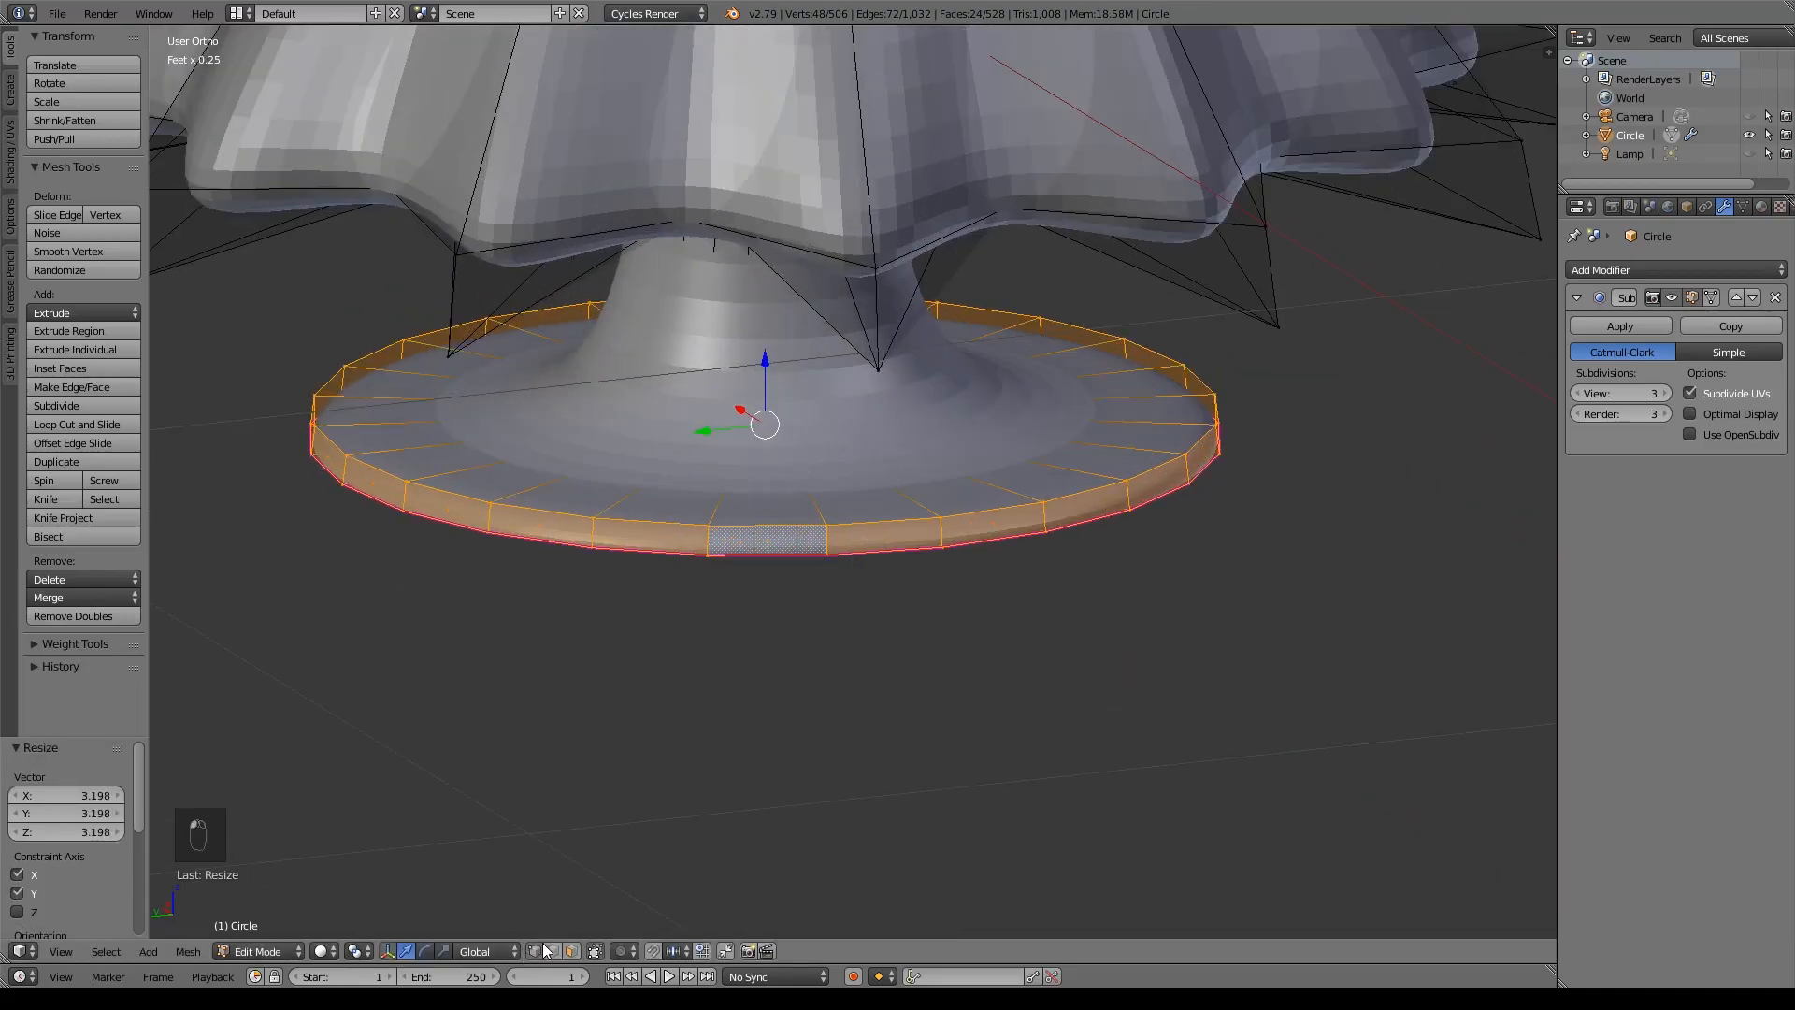
{"action": "right_click", "coordinate": [716, 426], "text": "alt"}
{"action": "right_click", "coordinate": [726, 437], "text": "alt"}
{"action": "key", "text": "shift+e"}
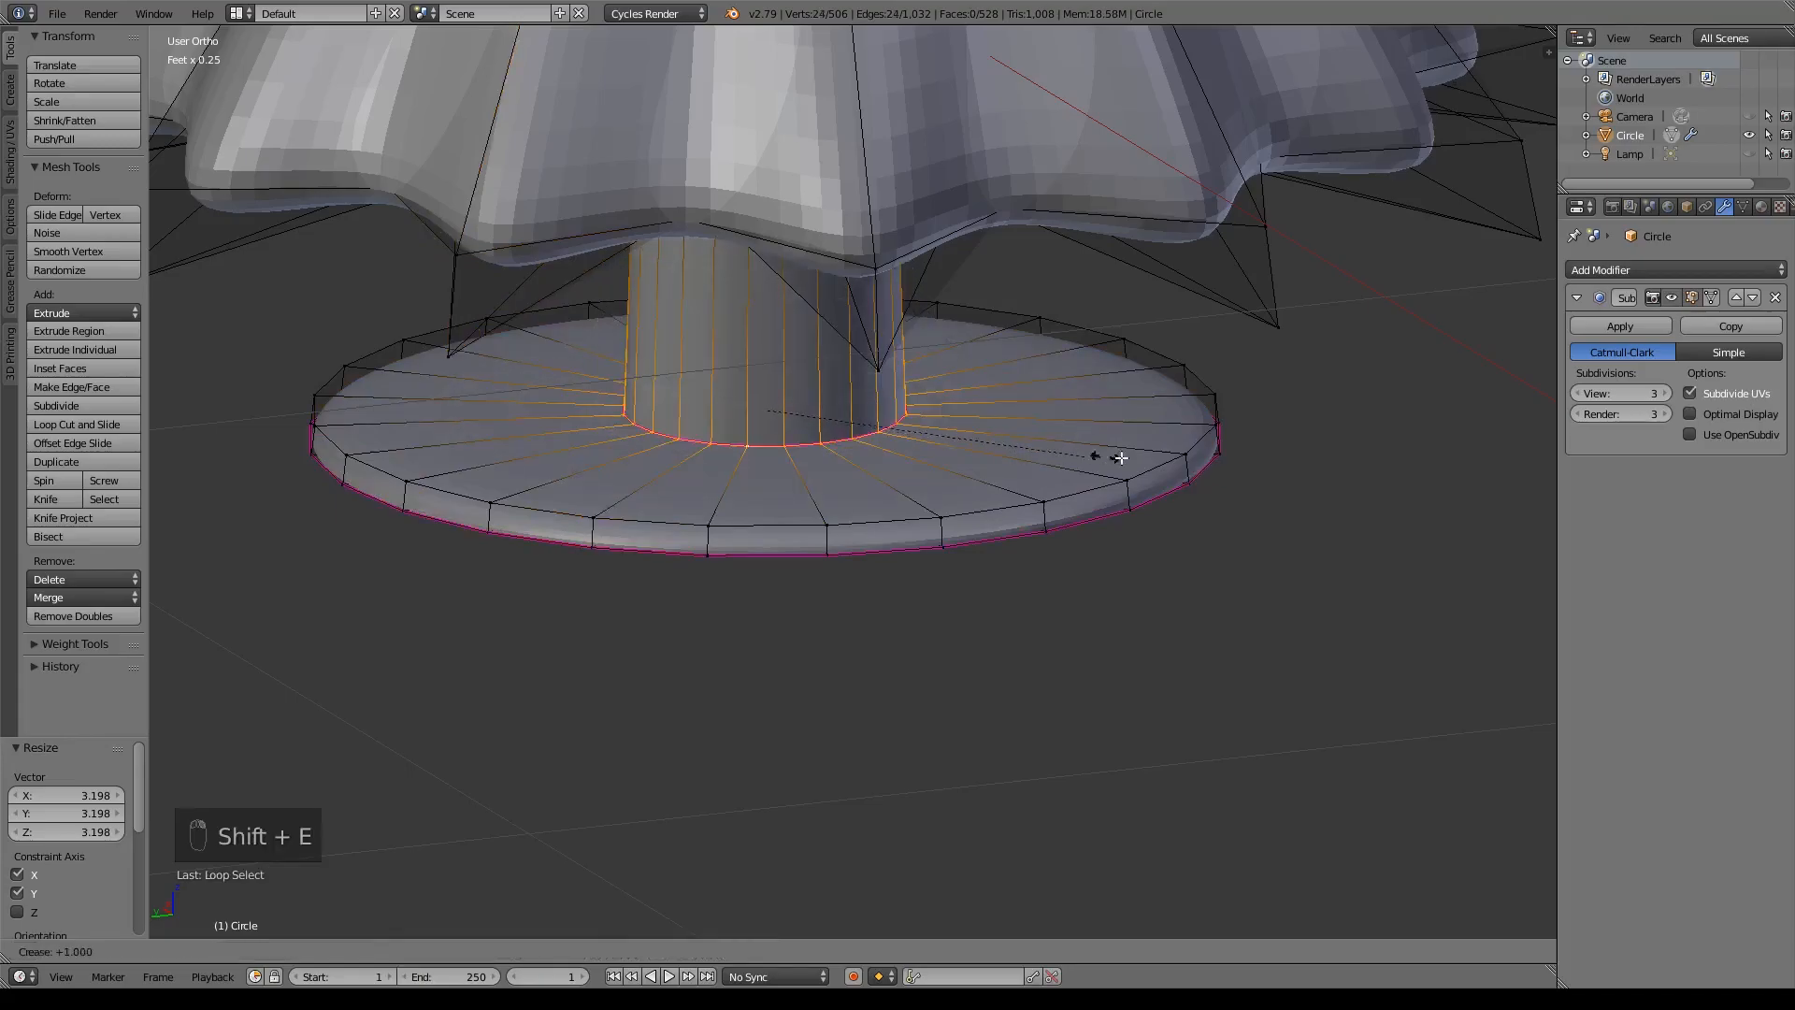
{"action": "left_click", "coordinate": [1094, 457]}
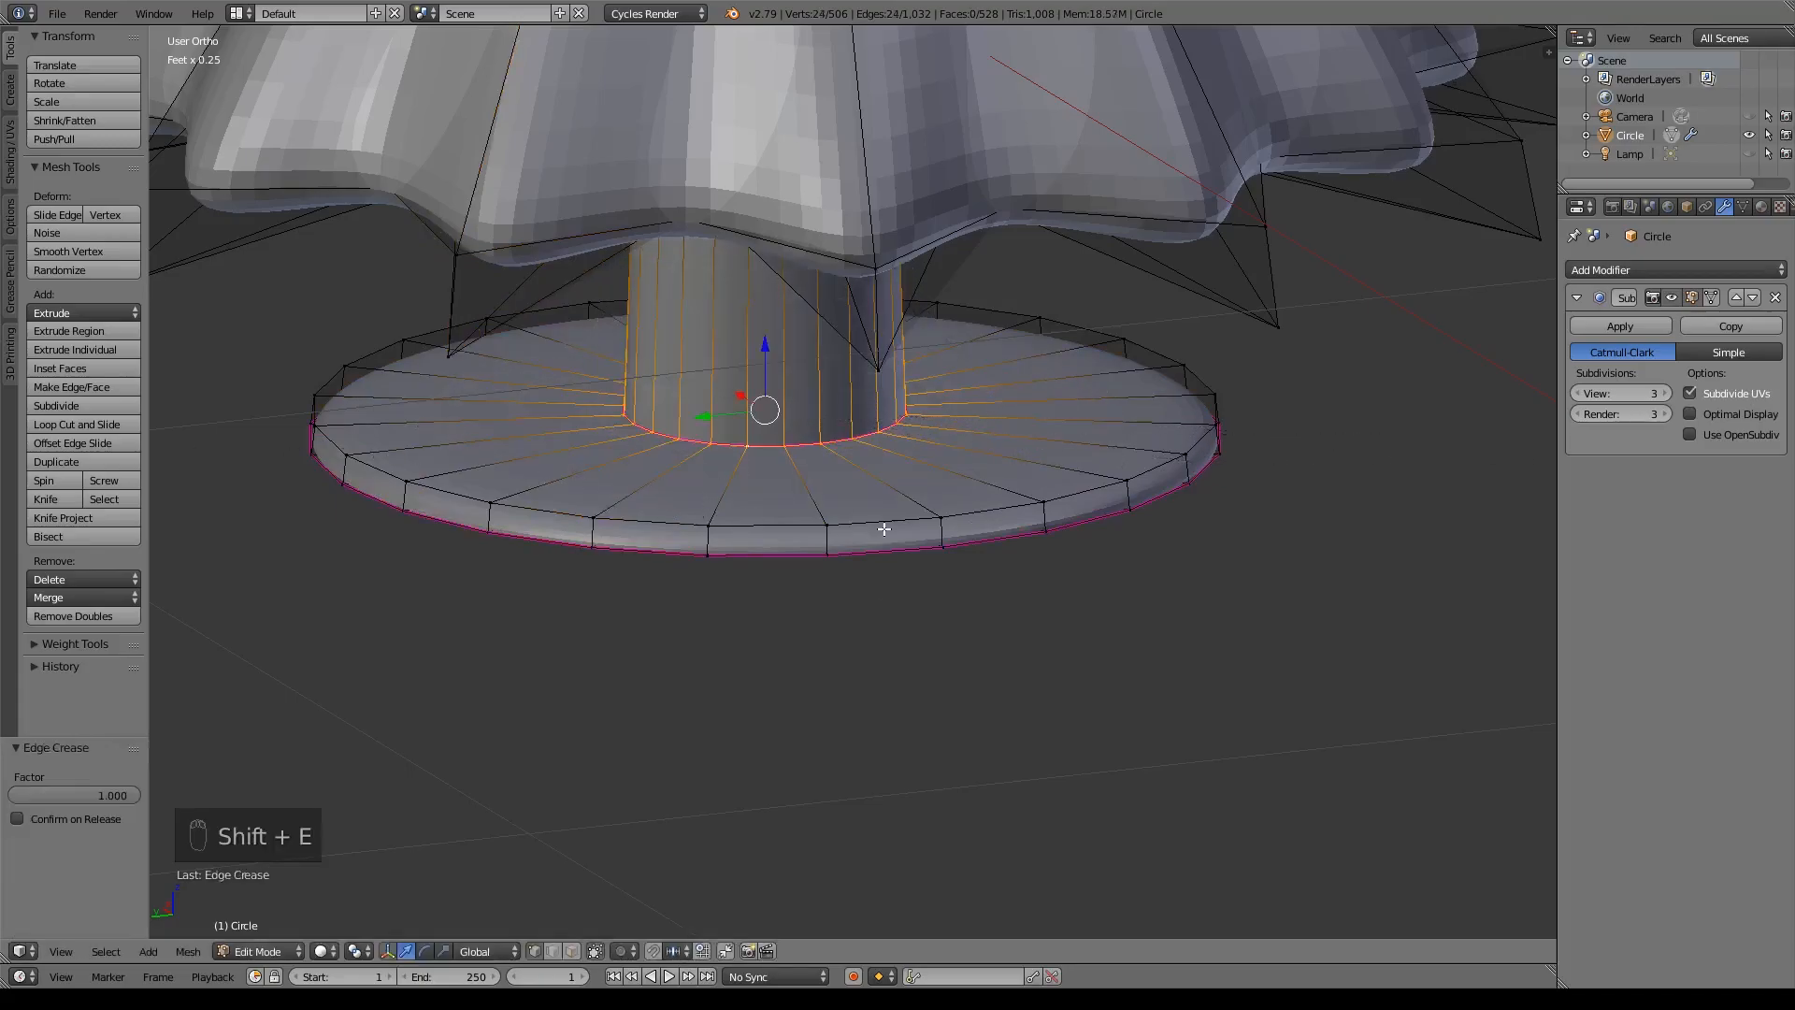
- Try raising the loop where the trunk meets the disc about 103 thou, and undo the move
{"action": "left_click_drag", "start_coordinate": [769, 346], "coordinate": [773, 300]}
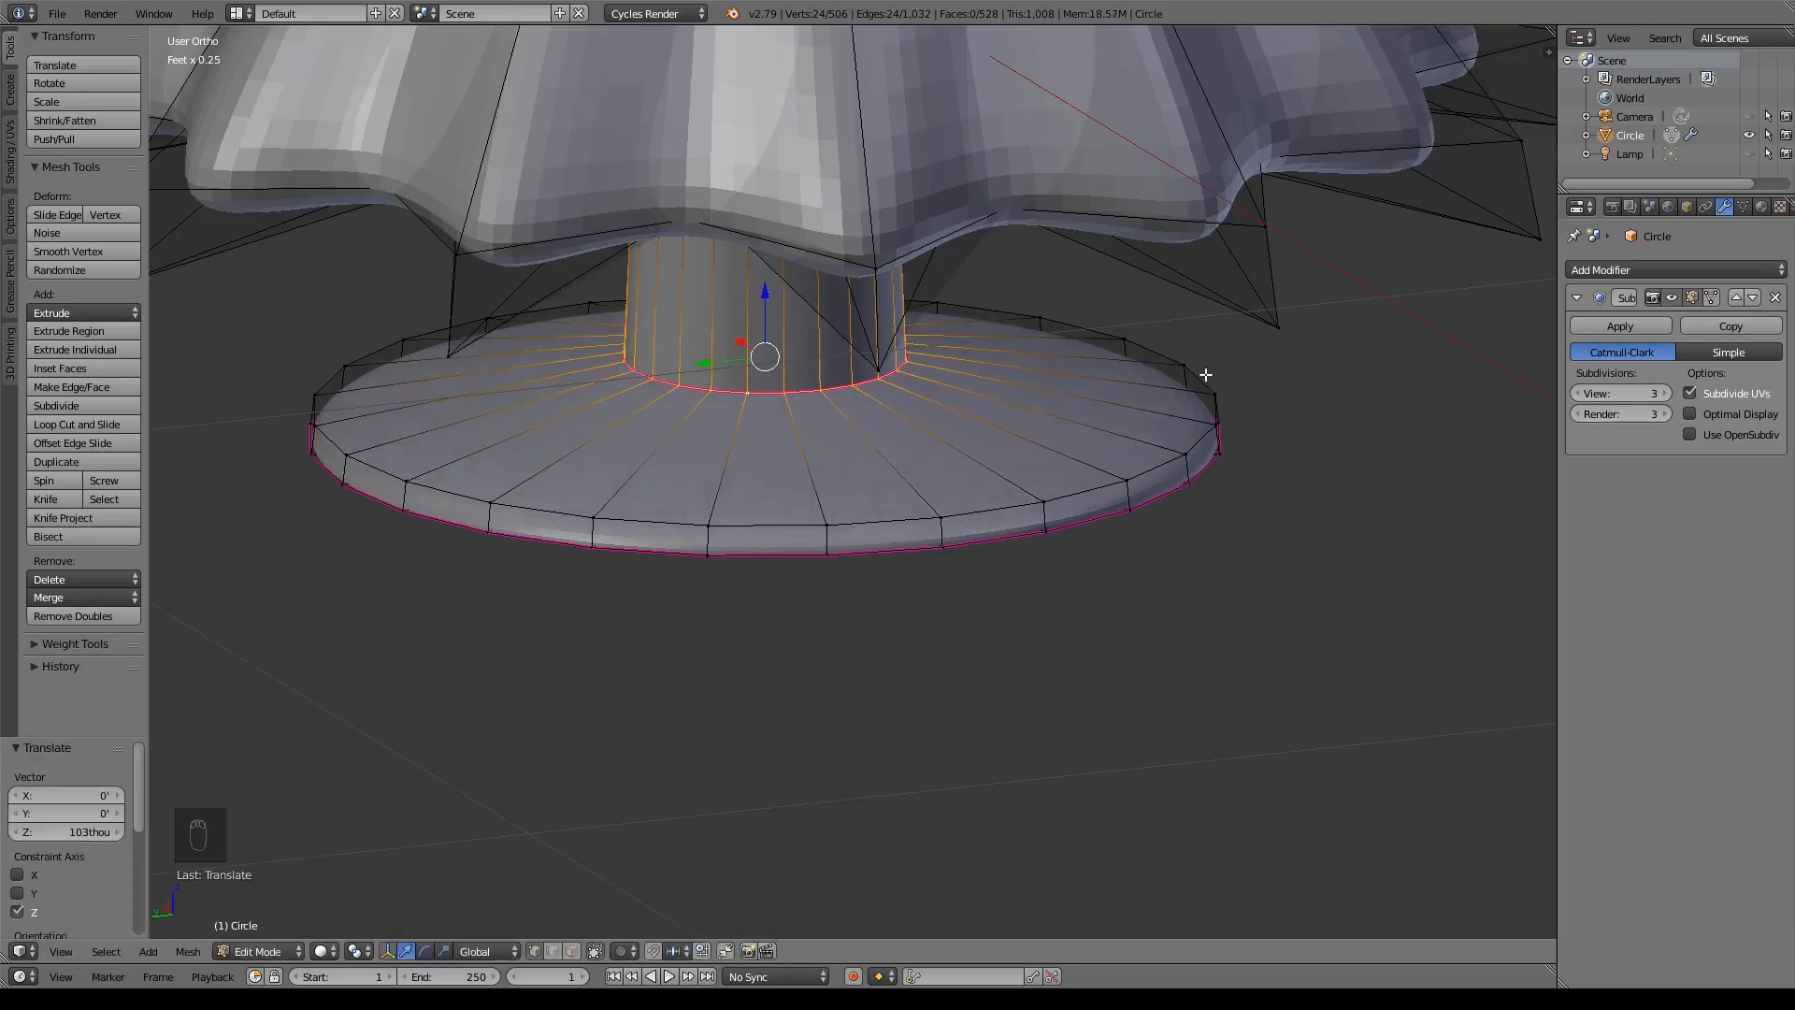
{"action": "middle_click_drag", "start_coordinate": [704, 606], "coordinate": [754, 618], "text": "shift"}
{"action": "scroll", "coordinate": [753, 618], "scroll_direction": "down", "scroll_amount": 3}
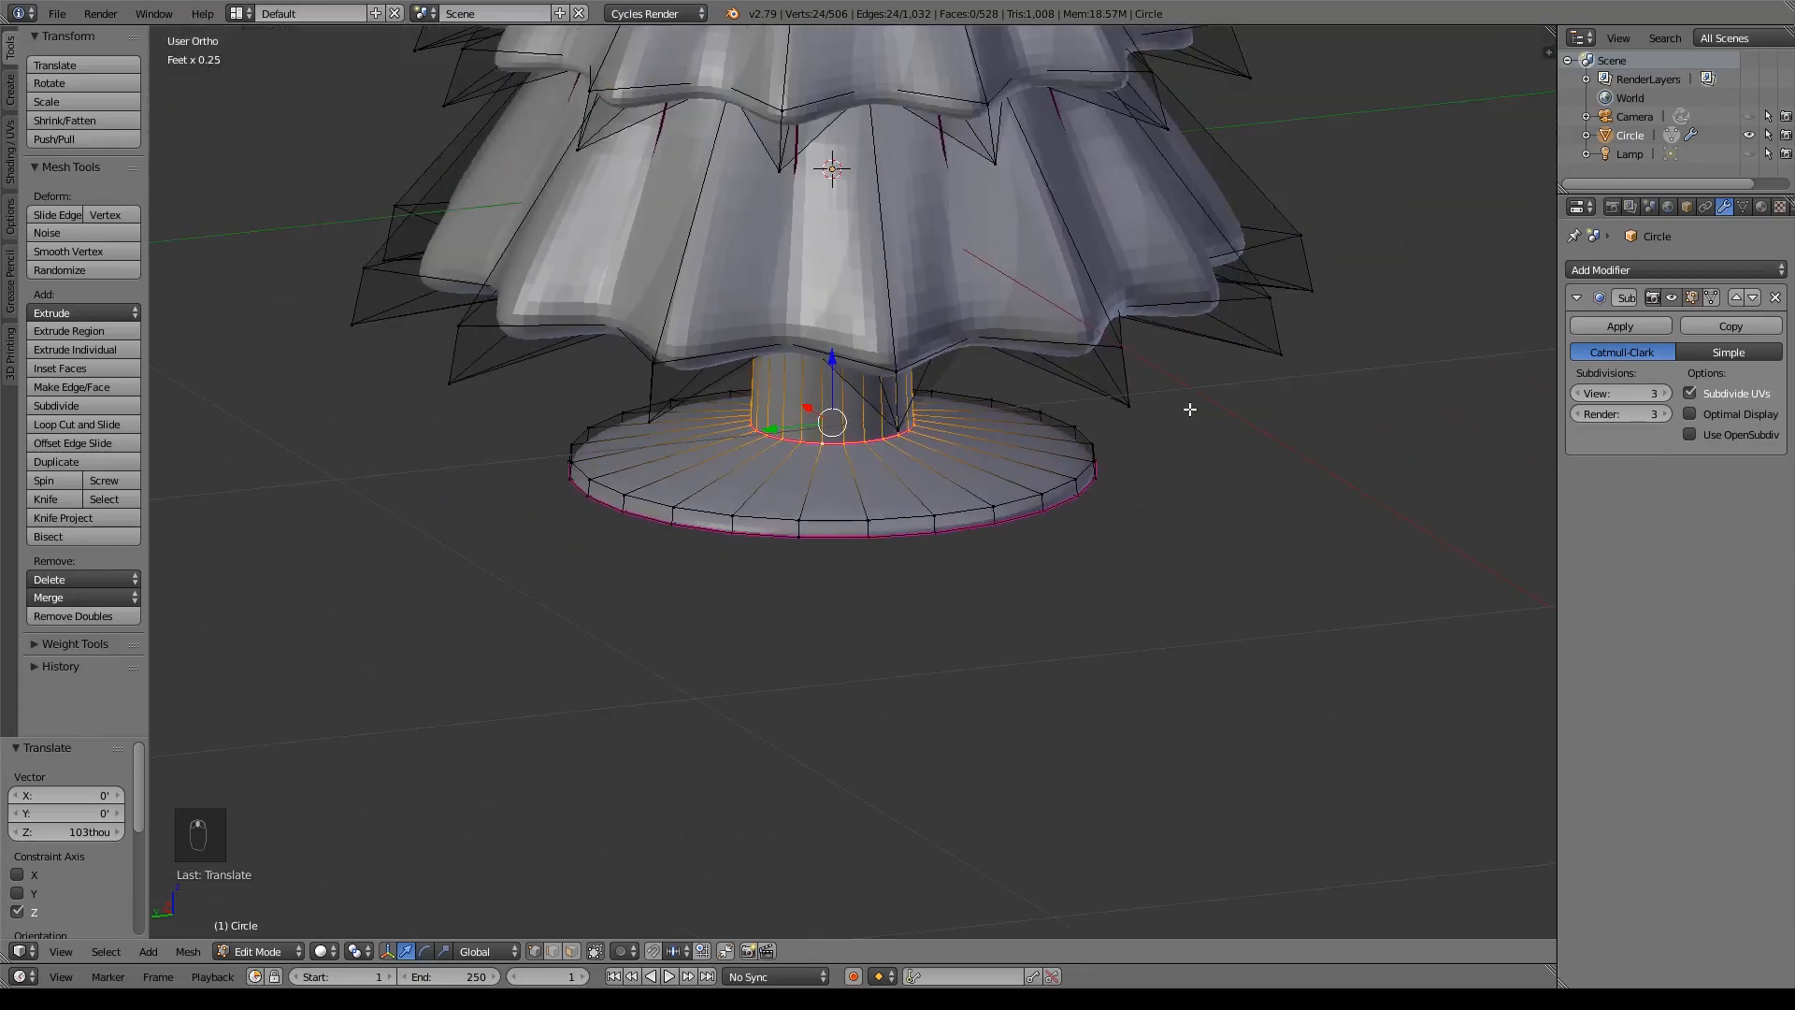
{"action": "key", "text": "ctrl+z"}
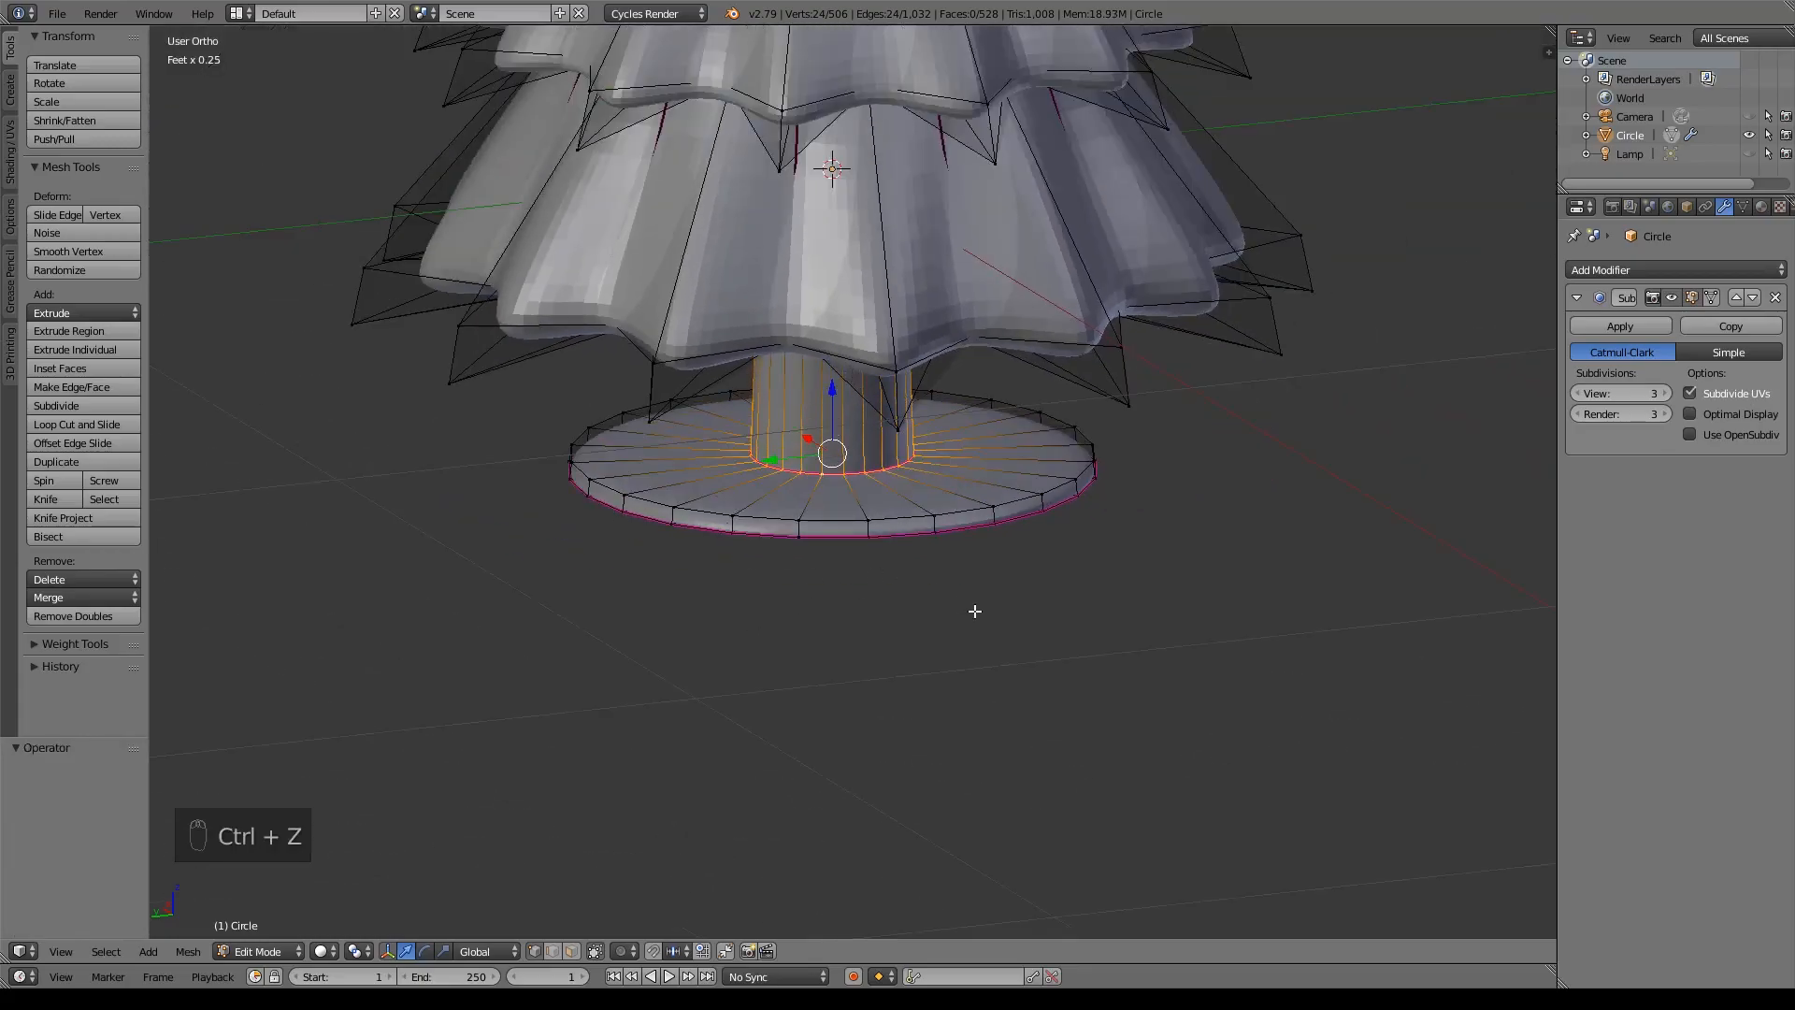
- Examine the disc's underside and undo the disc, its crease, and the loop cut at the trunk's base
{"action": "middle_click_drag", "start_coordinate": [1103, 502], "coordinate": [973, 498]}
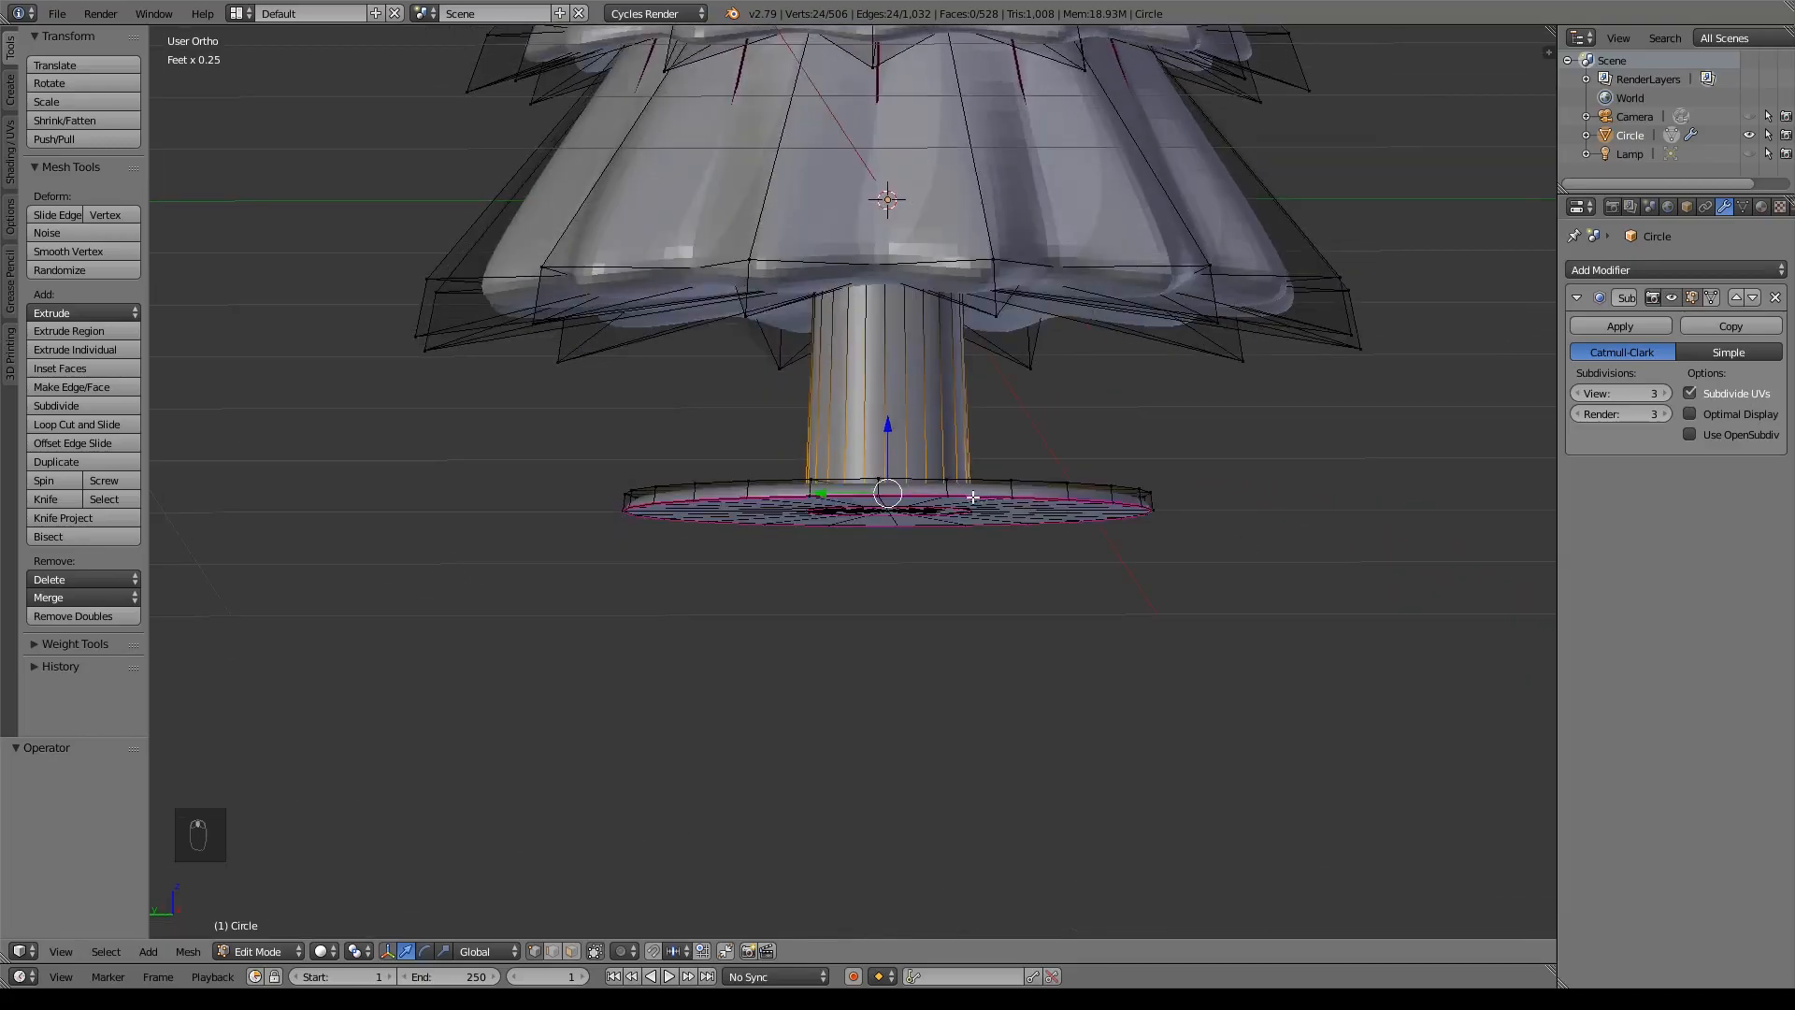
{"action": "scroll", "coordinate": [991, 515], "scroll_direction": "up", "scroll_amount": 7}
{"action": "middle_click_drag", "start_coordinate": [1102, 585], "coordinate": [1054, 579], "text": "shift"}
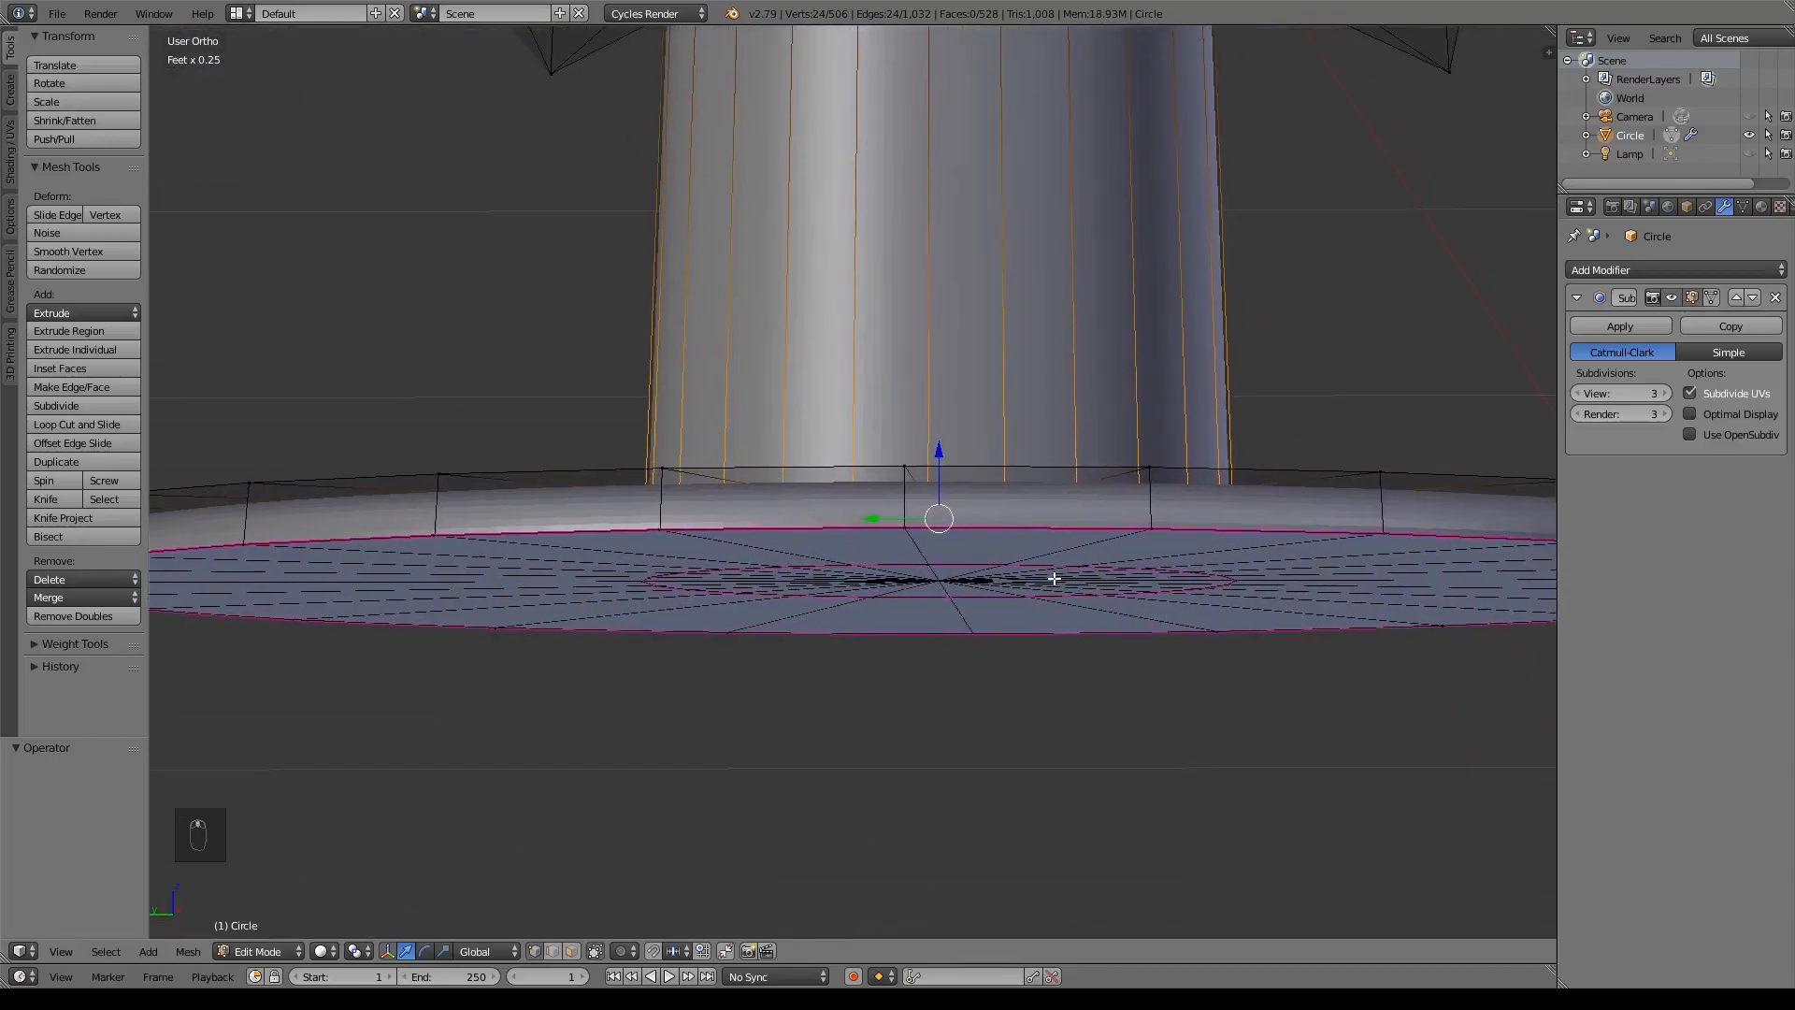
{"action": "scroll", "coordinate": [1053, 579], "scroll_direction": "down", "scroll_amount": 4}
{"action": "key", "text": "ctrl+z"}
{"action": "key", "text": "ctrl+z"}
{"action": "key", "text": "ctrl+z"}
{"action": "key", "text": "ctrl+z"}
{"action": "key", "text": "ctrl+z"}
{"action": "key", "text": "ctrl+z"}
{"action": "key", "text": "ctrl+z"}
{"action": "key", "text": "ctrl+z"}
{"action": "key", "text": "ctrl+z"}
{"action": "key", "text": "ctrl+z"}
{"action": "key", "text": "ctrl+z"}
{"action": "key", "text": "ctrl+z"}
{"action": "key", "text": "ctrl+z"}
- Save the file over the existing one and return the tree to Object Mode
{"action": "key", "text": "ctrl+s"}
{"action": "left_click", "coordinate": [973, 513]}
{"action": "middle_click_drag", "start_coordinate": [1014, 320], "coordinate": [994, 477], "text": "shift"}
{"action": "scroll", "coordinate": [994, 477], "scroll_direction": "down", "scroll_amount": 4}
{"action": "middle_click_drag", "start_coordinate": [1020, 282], "coordinate": [1026, 586], "text": "shift"}
{"action": "key", "text": "Tab"}
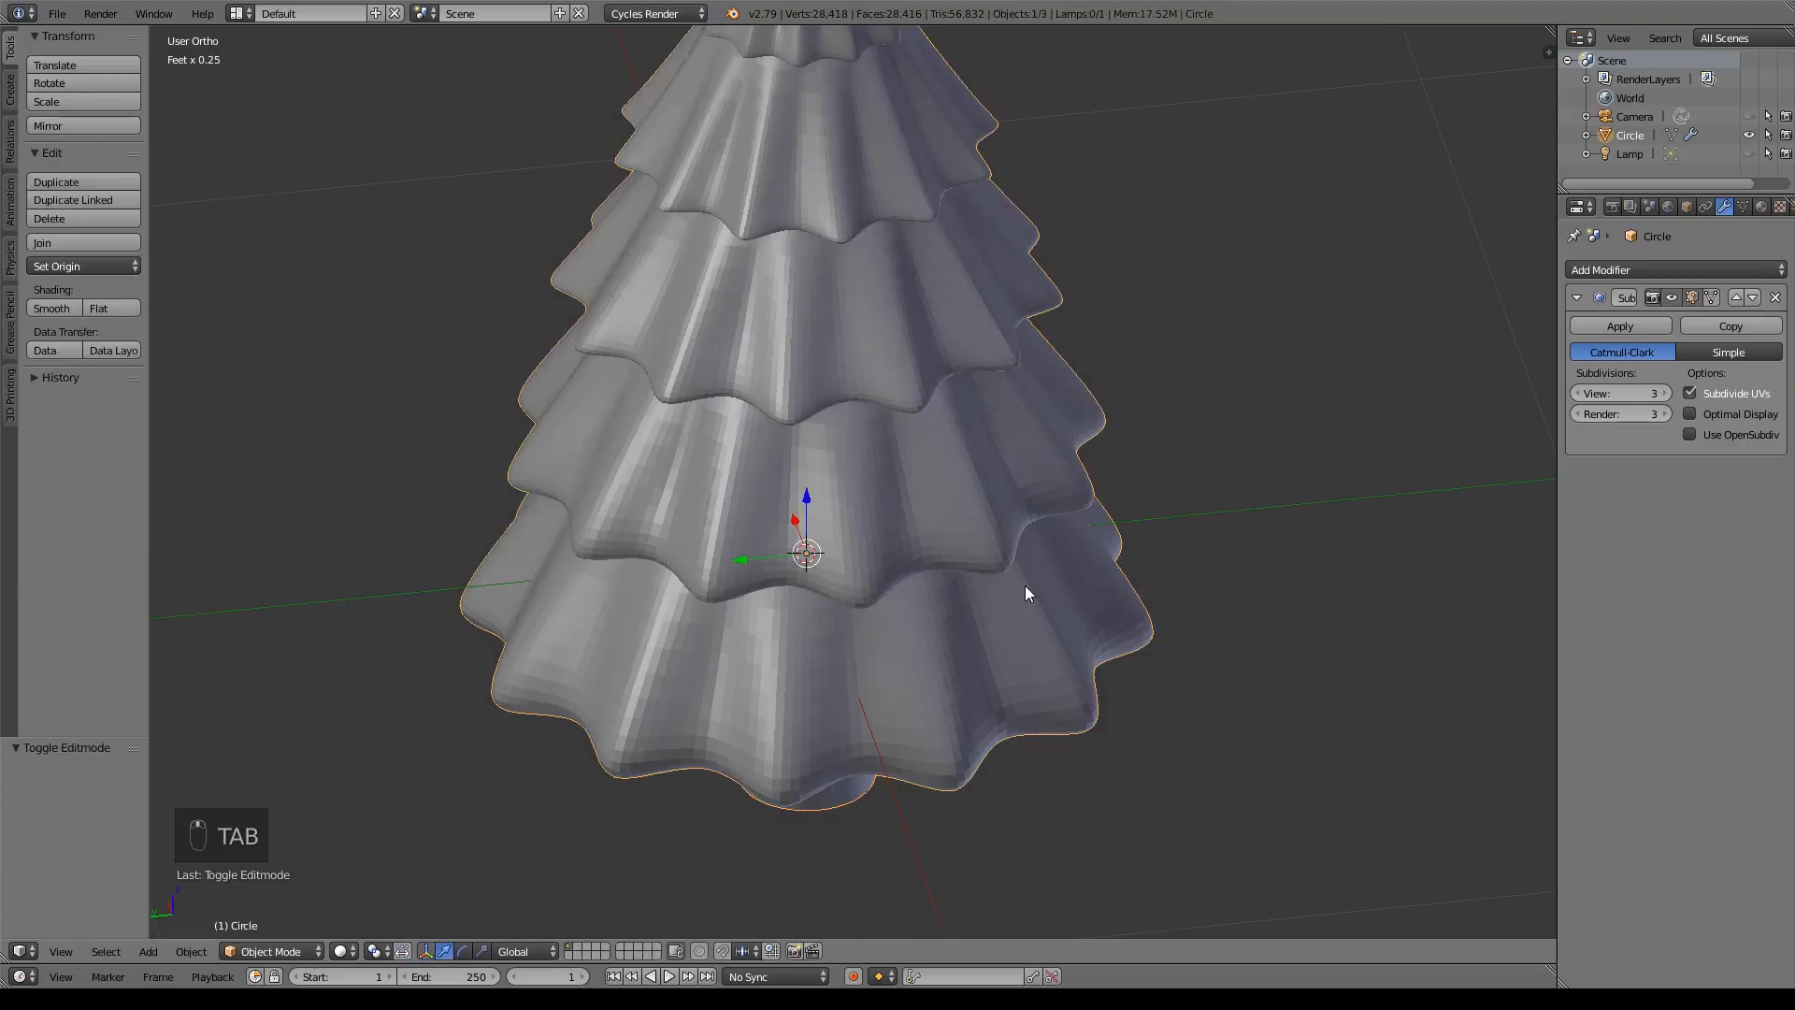
- Rename the Circle object as Tree
{"action": "double_click", "coordinate": [1637, 137]}
{"action": "type", "text": "Tre"}
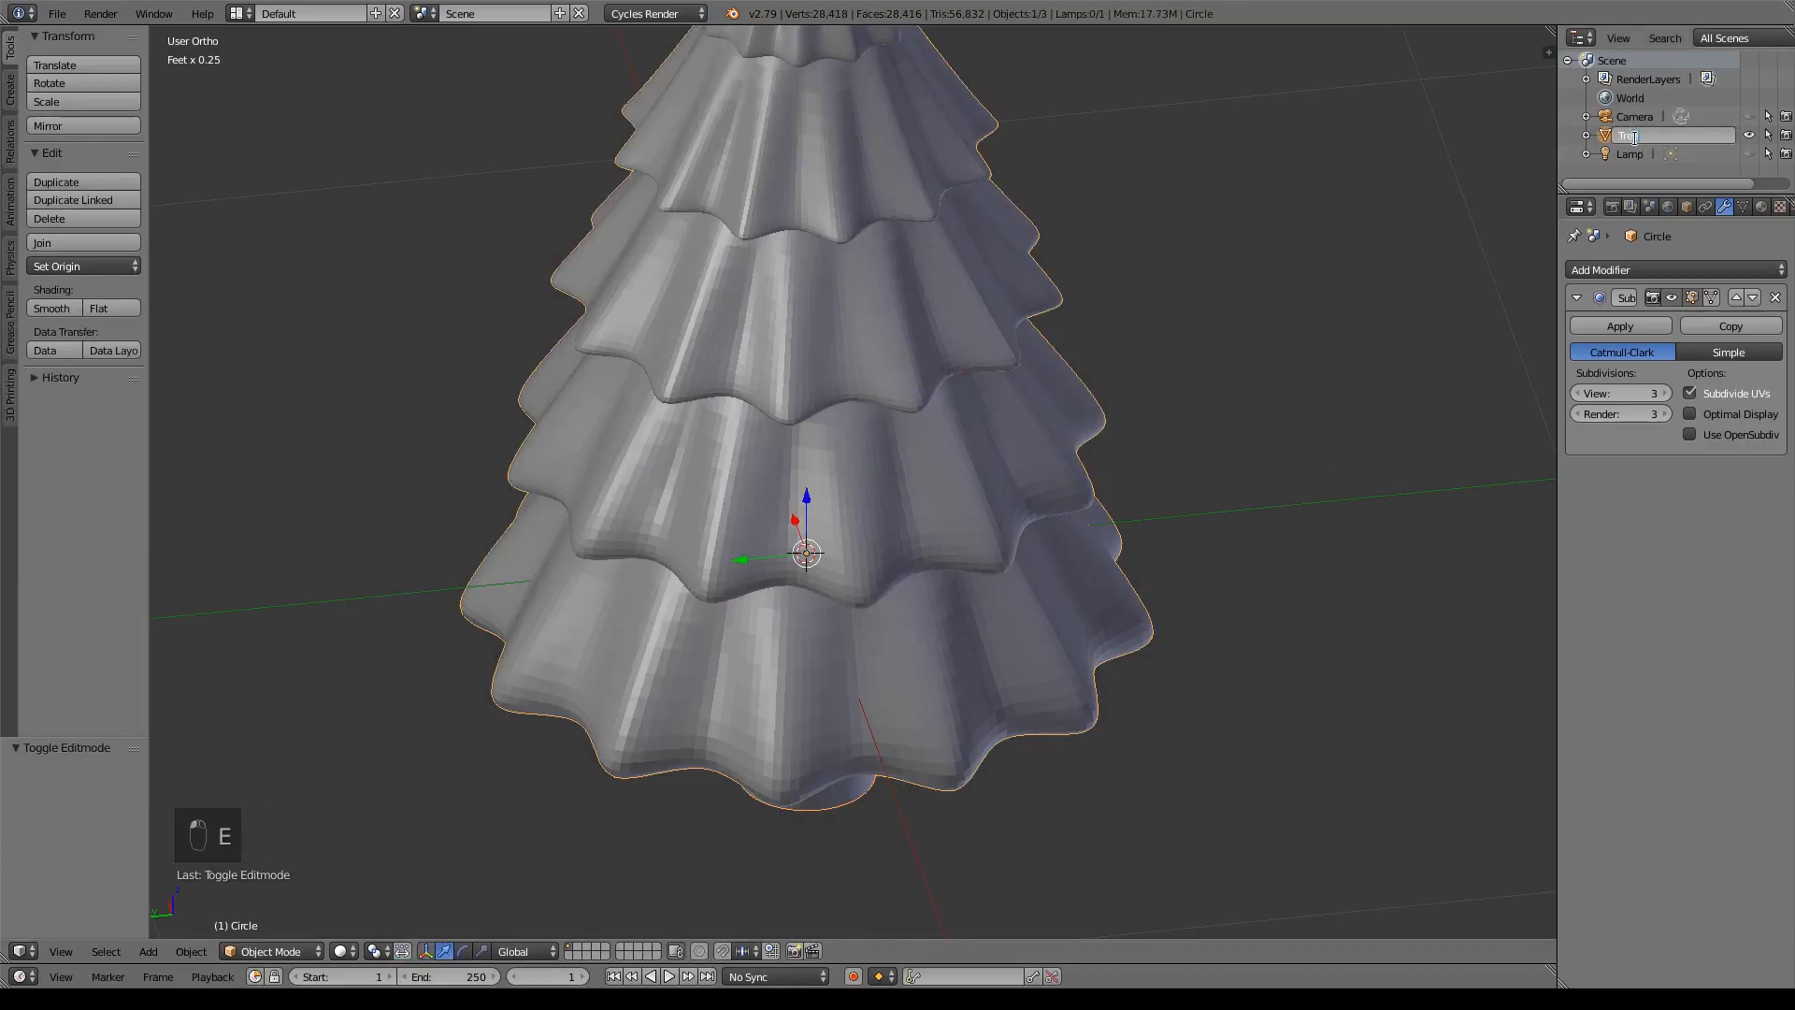
{"action": "type", "text": "e"}
{"action": "key", "text": "Return"}
- Duplicate the tree and place the copy beside it, offset about -2.61" in Y
{"action": "scroll", "coordinate": [1018, 587], "scroll_direction": "down", "scroll_amount": 4}
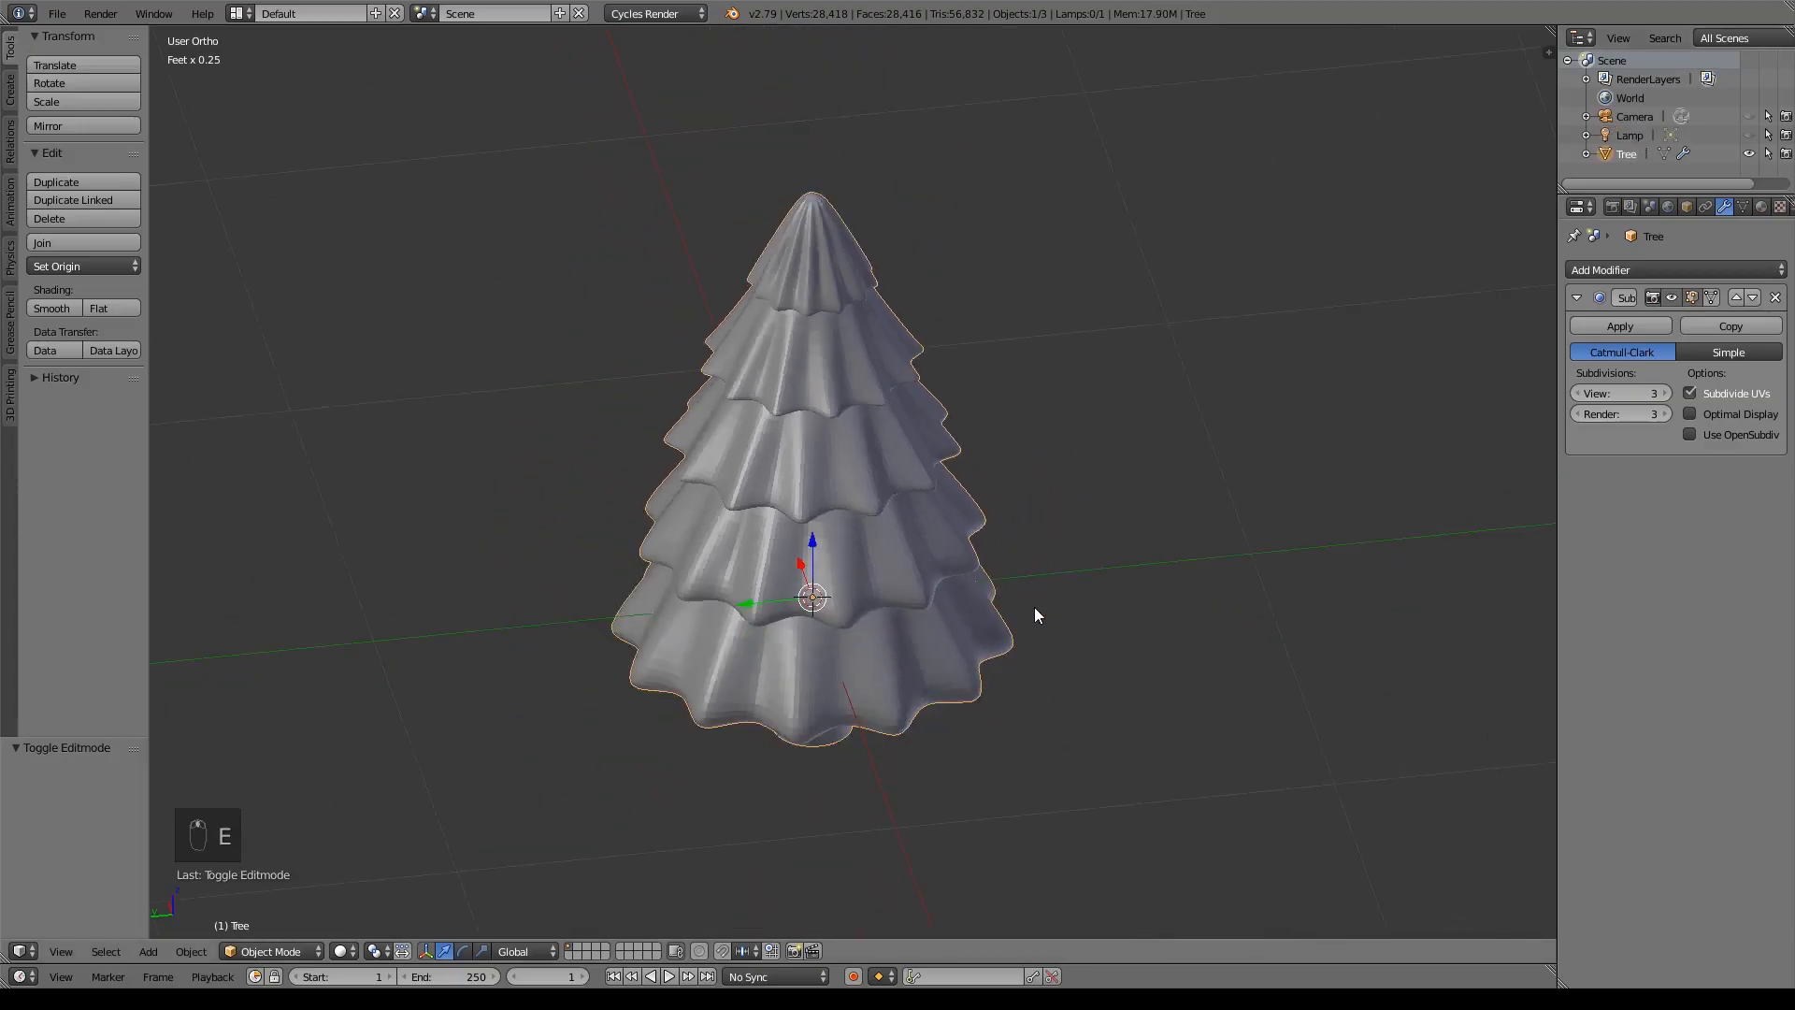
{"action": "middle_click_drag", "start_coordinate": [1034, 608], "coordinate": [1027, 597], "text": "shift"}
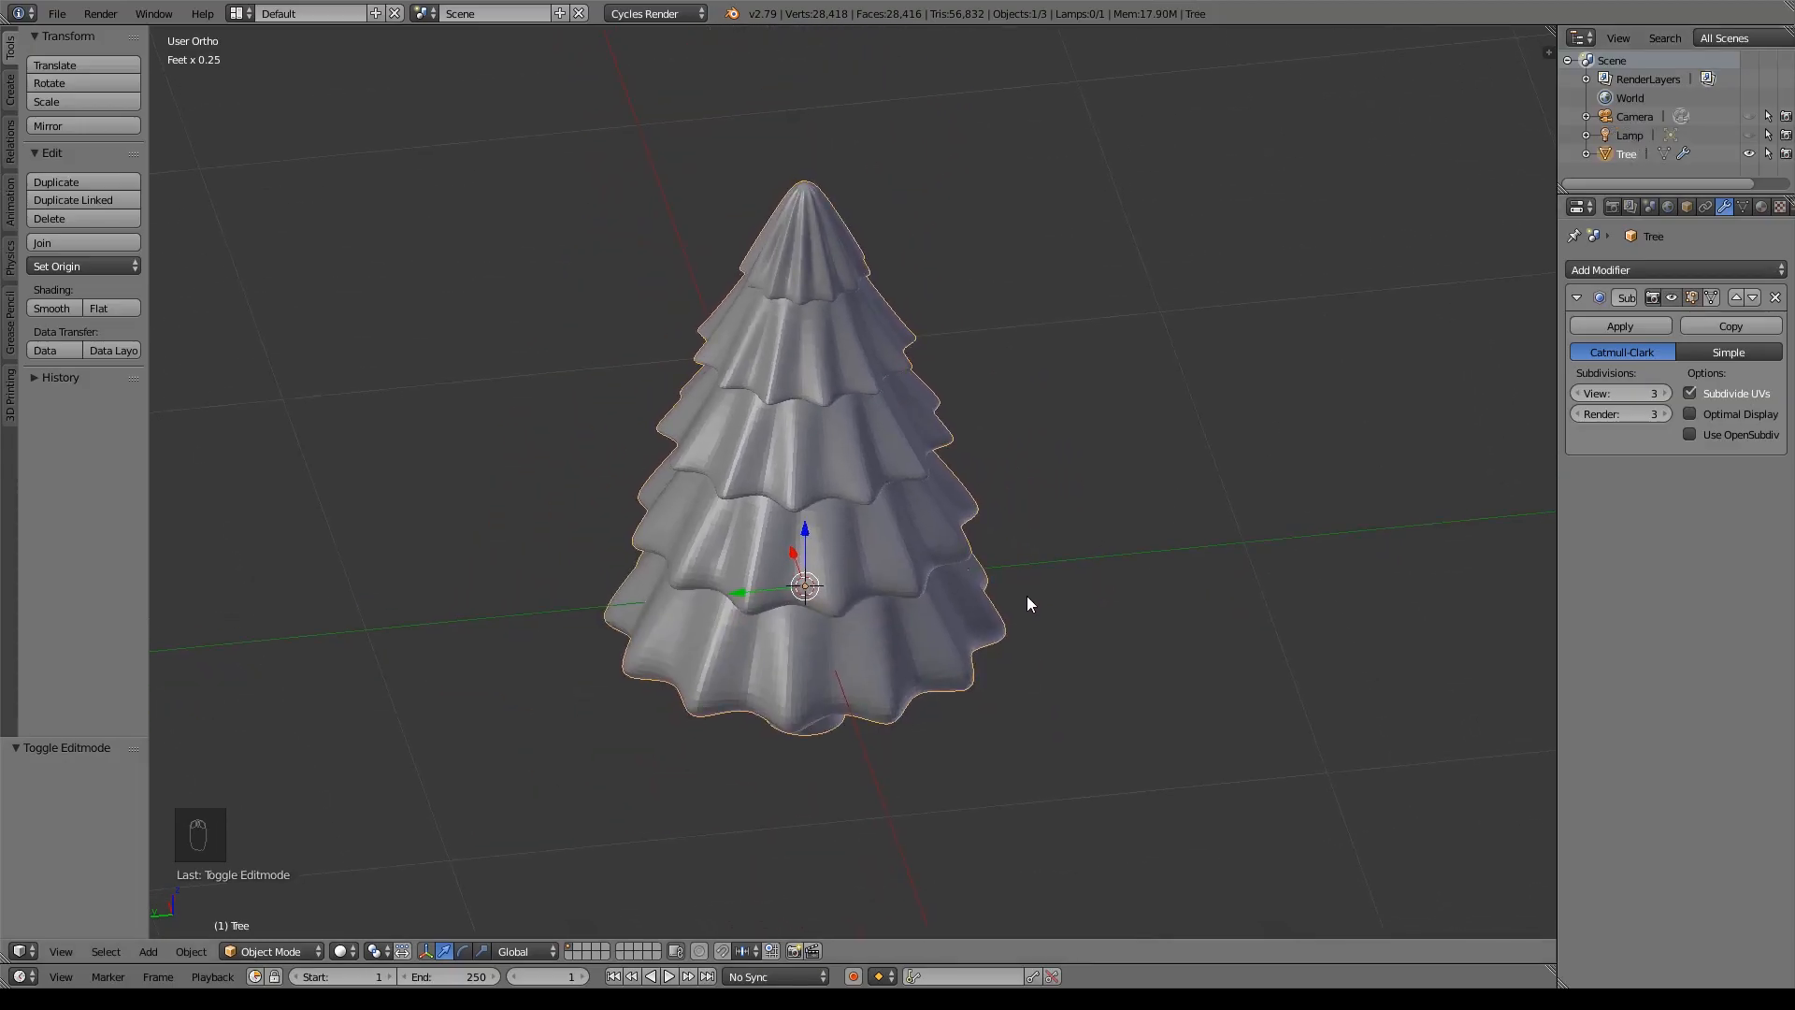
{"action": "key", "text": "shift+d"}
{"action": "left_click", "coordinate": [1422, 598]}
{"action": "middle_click_drag", "start_coordinate": [1210, 626], "coordinate": [1024, 637], "text": "shift"}
- Shorten the copied tree along Z and lower it about 182 thou
{"action": "key", "text": "s"}
{"action": "key", "text": "z"}
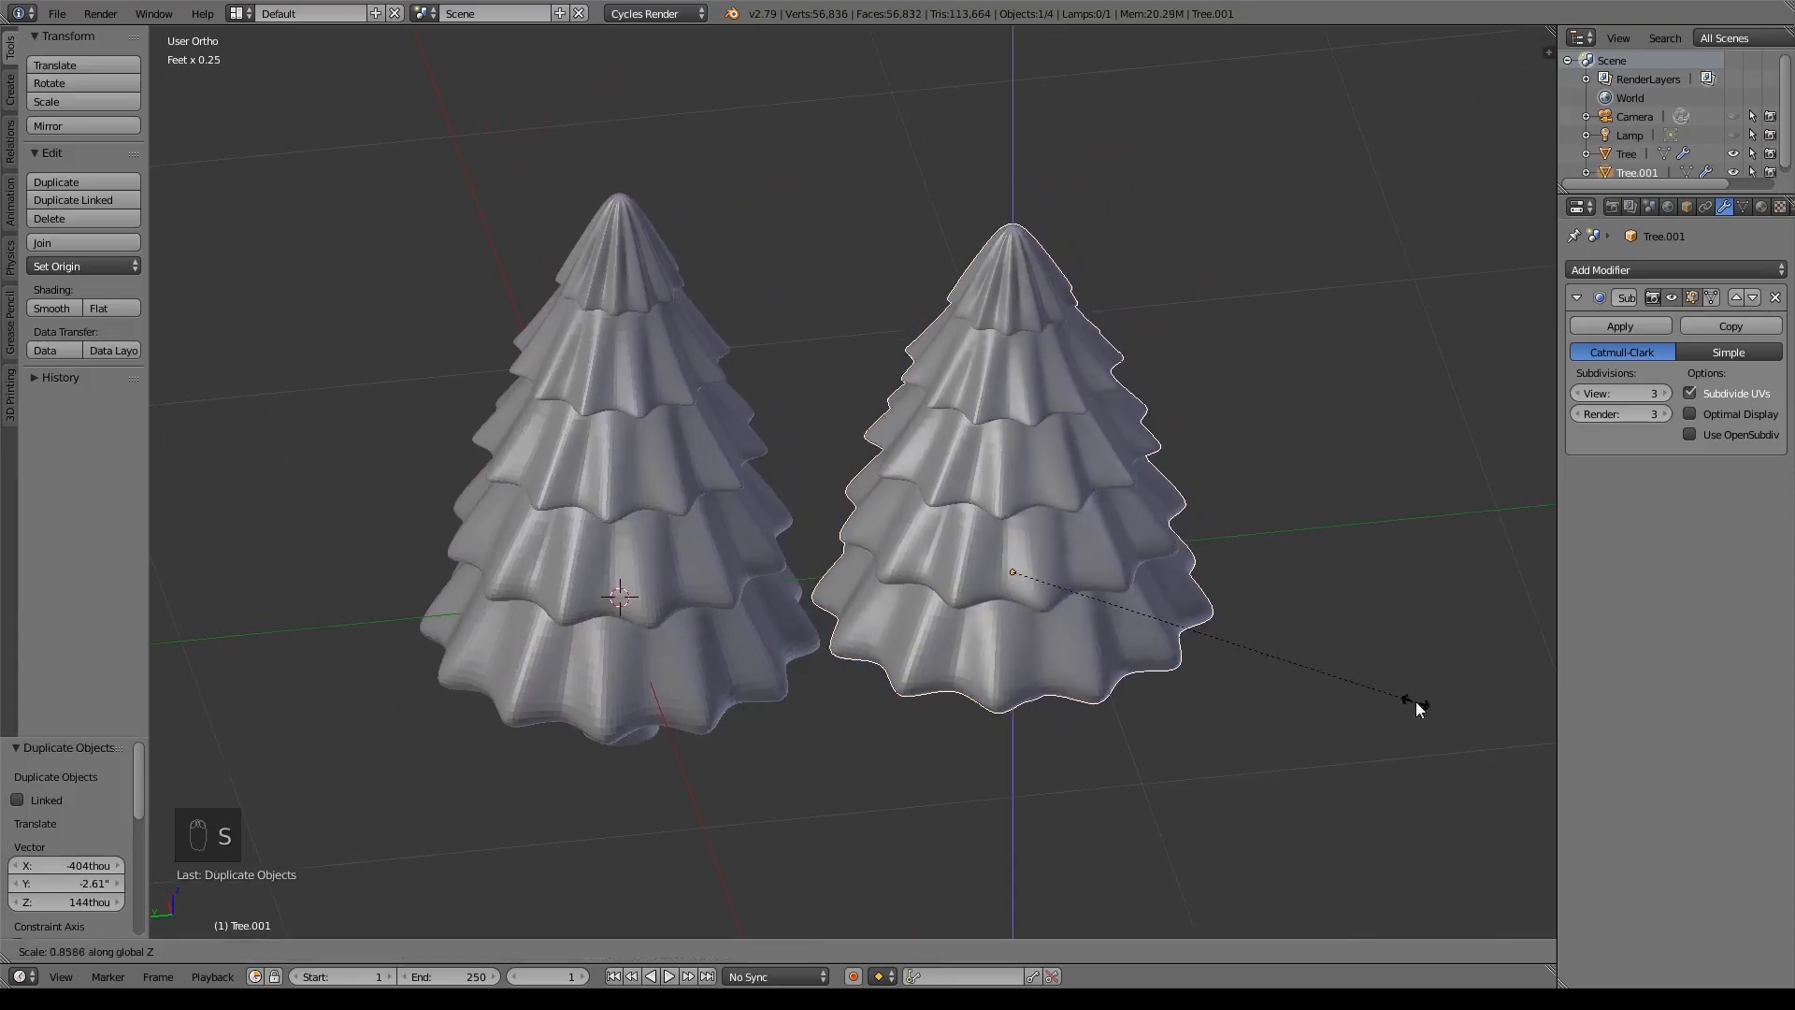
{"action": "left_click", "coordinate": [1371, 682]}
{"action": "middle_click_drag", "start_coordinate": [1372, 690], "coordinate": [1189, 603]}
{"action": "left_click_drag", "start_coordinate": [1007, 517], "coordinate": [1012, 536]}
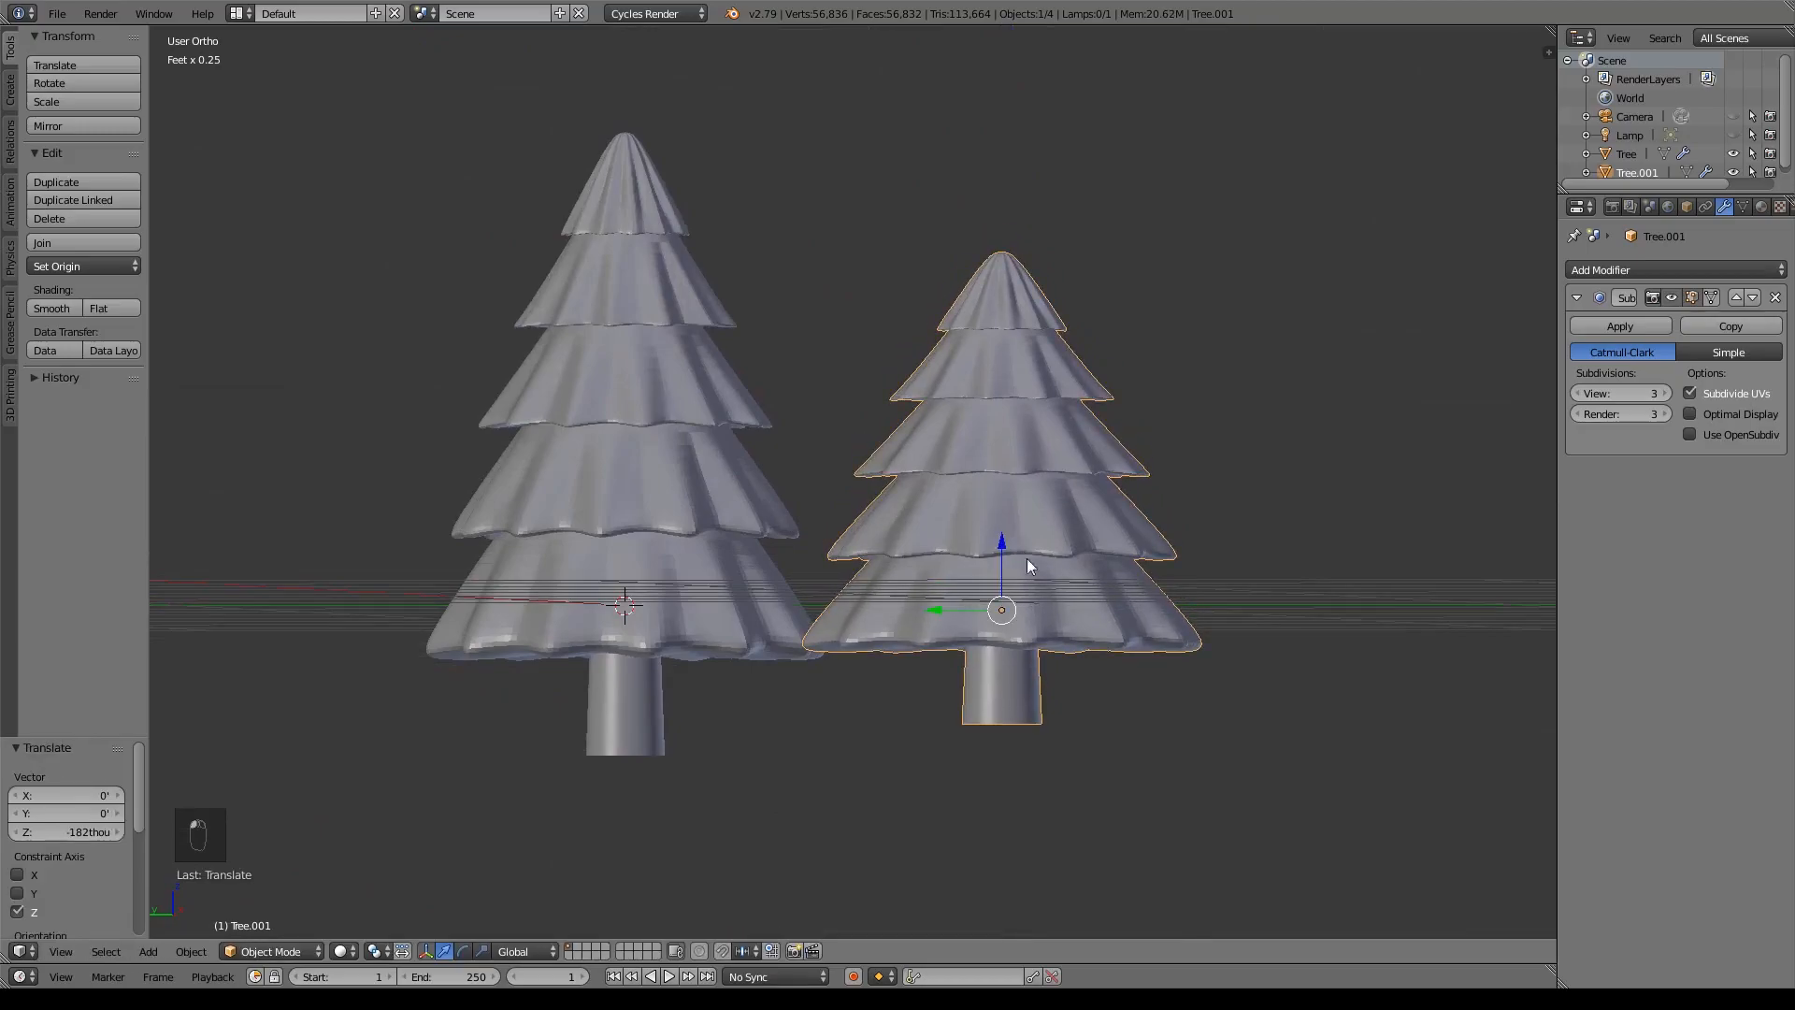
{"action": "key", "text": "s"}
{"action": "right_click", "coordinate": [1249, 615]}
- Duplicate the shorter tree and move the new copy about -3.37" along Y
{"action": "key", "text": "shift+d"}
{"action": "right_click", "coordinate": [1311, 622]}
{"action": "scroll", "coordinate": [1225, 618], "scroll_direction": "down", "scroll_amount": 2}
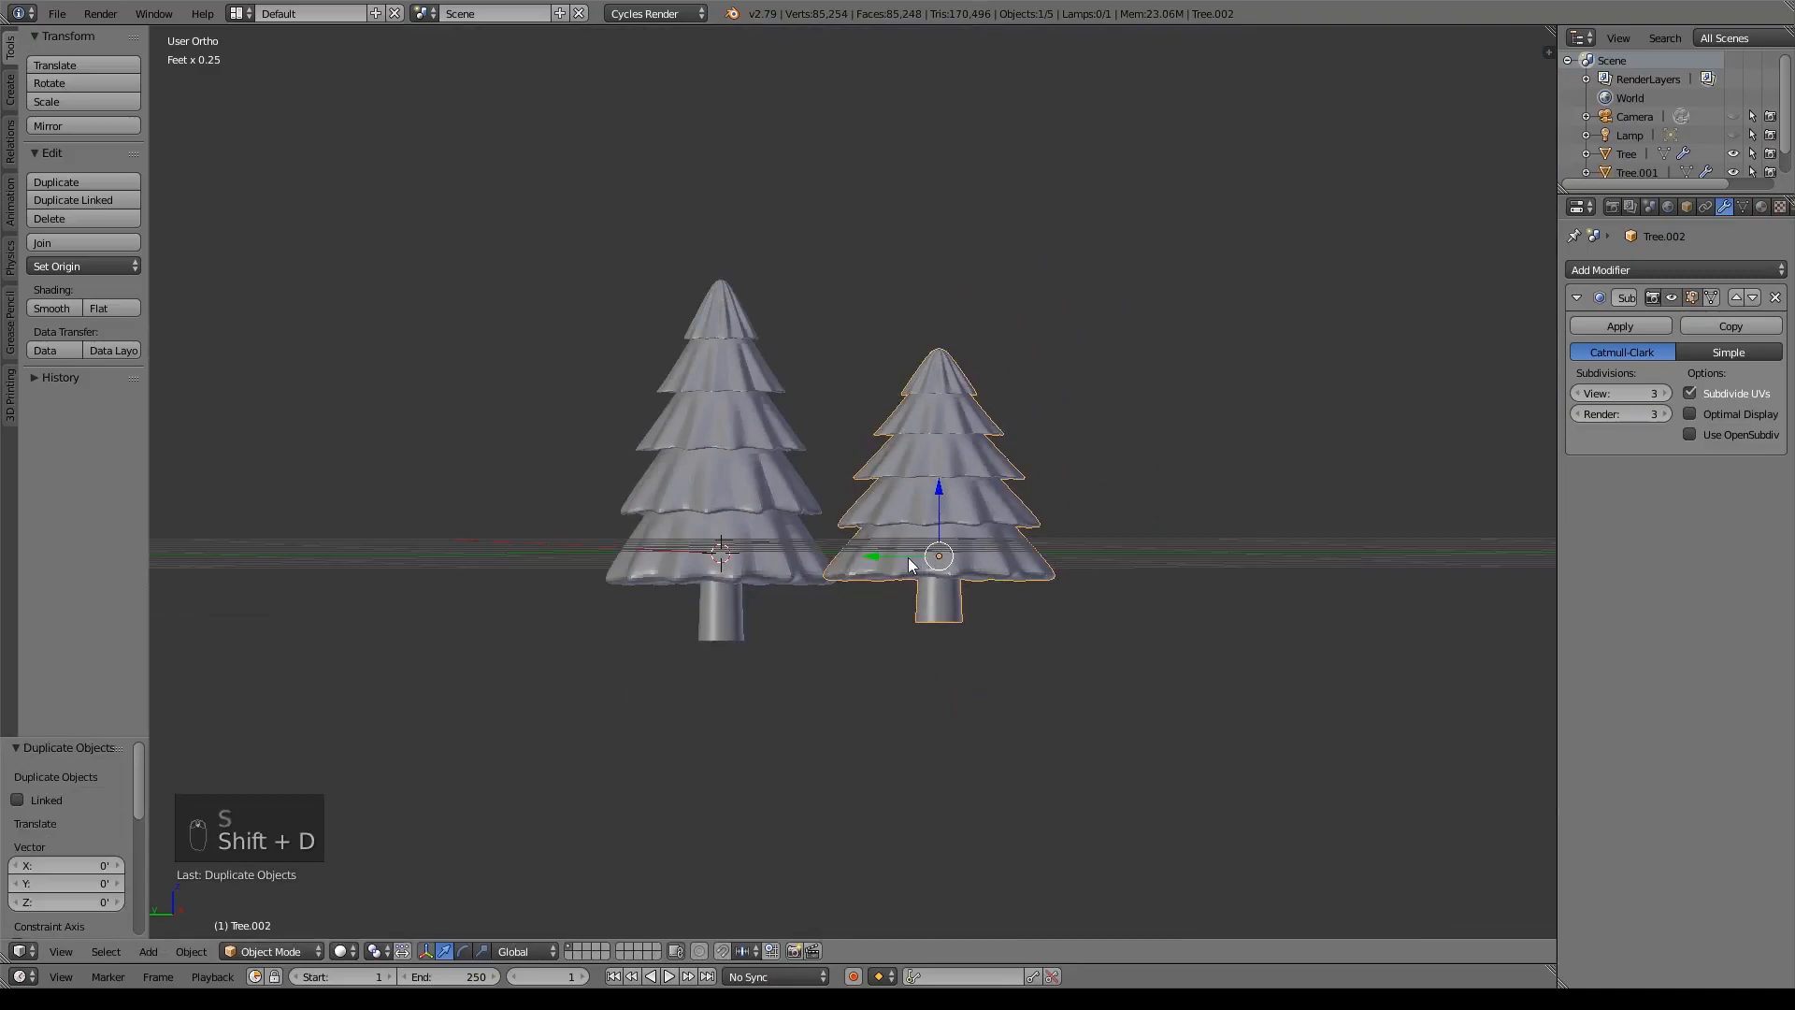
{"action": "key", "text": "g"}
{"action": "key", "text": "x"}
{"action": "left_click", "coordinate": [1165, 570]}
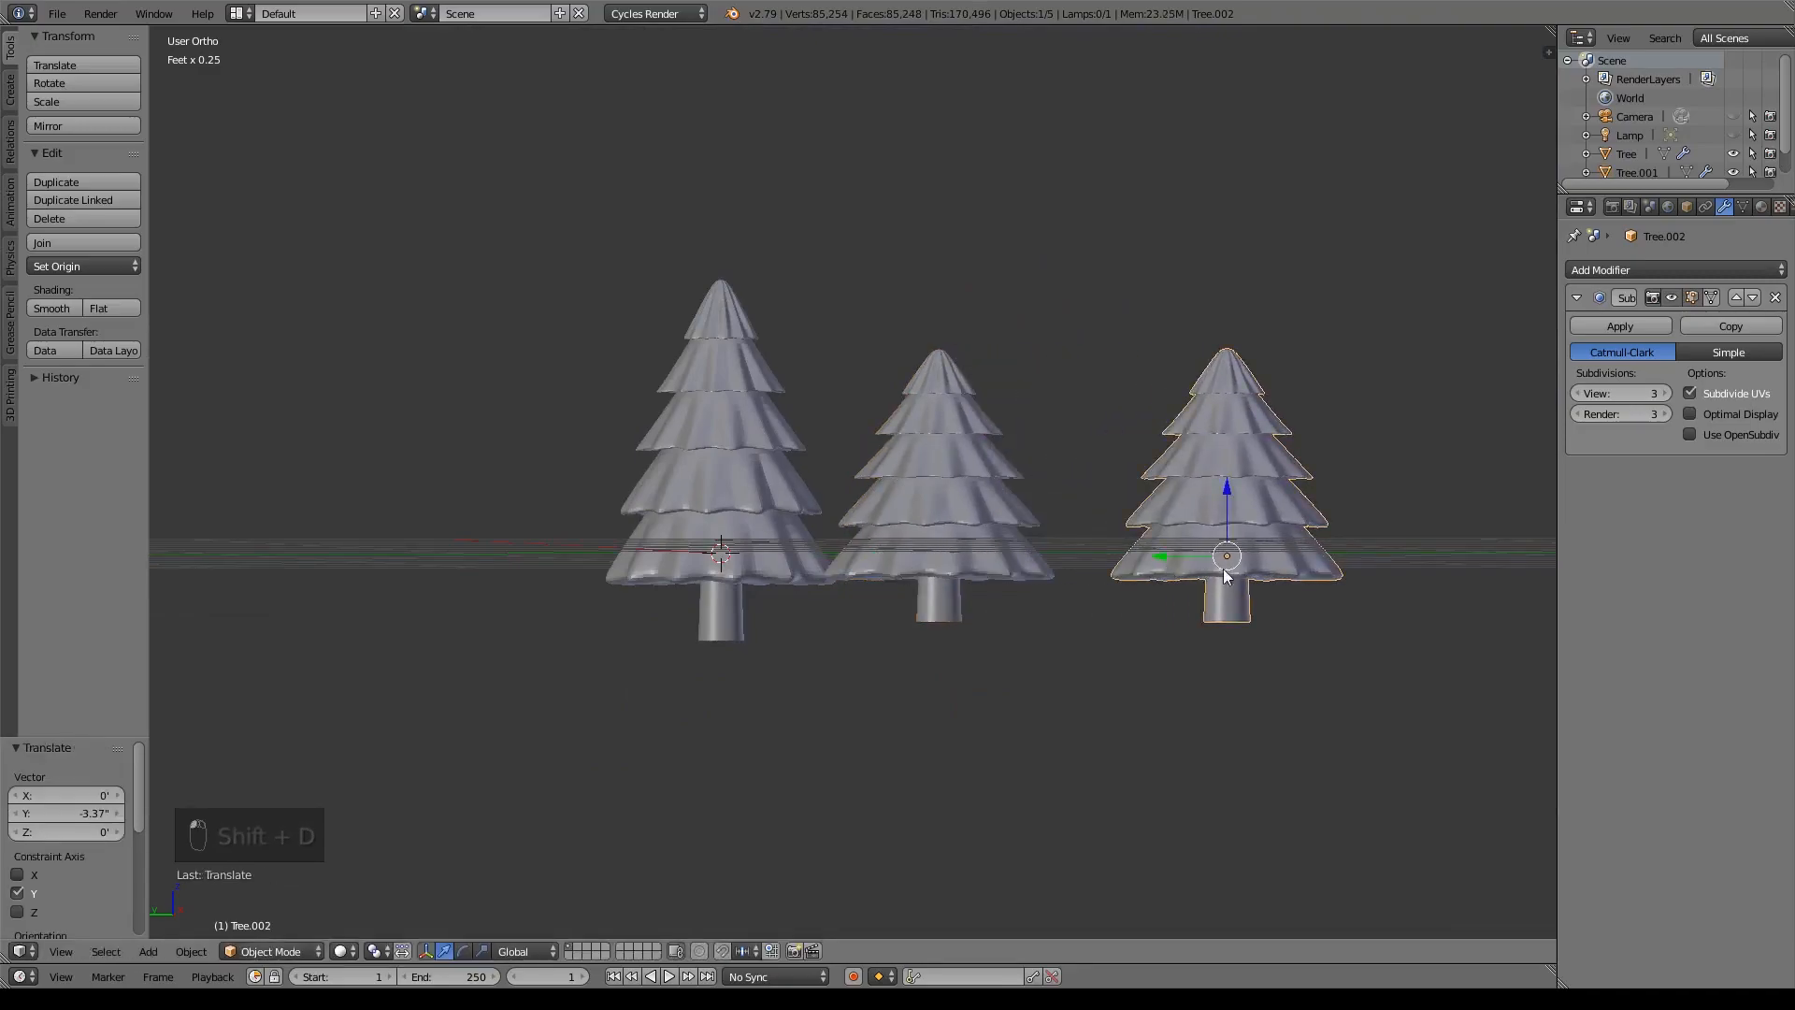
- Scale the third tree to about 1.35 in X and Y, and to about 2.496 along Z
{"action": "middle_click_drag", "start_coordinate": [1212, 566], "coordinate": [1126, 639], "text": "shift"}
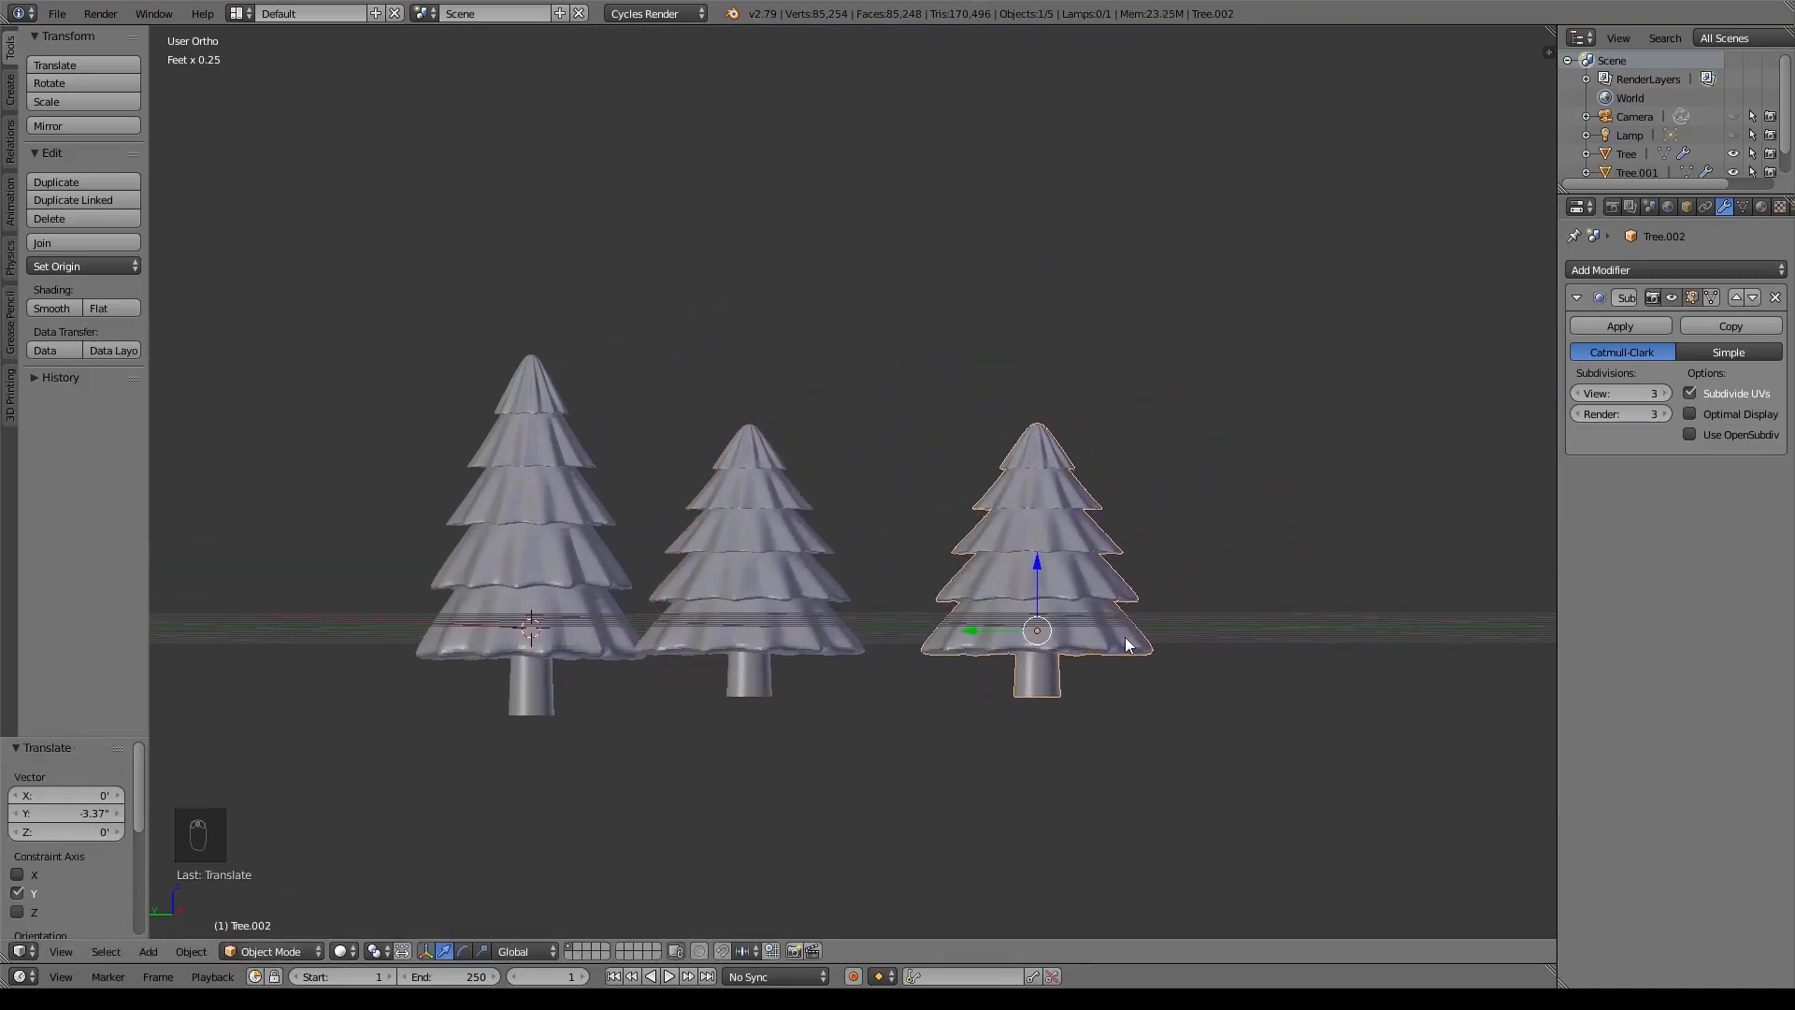
{"action": "key", "text": "s"}
{"action": "key", "text": "shift+z"}
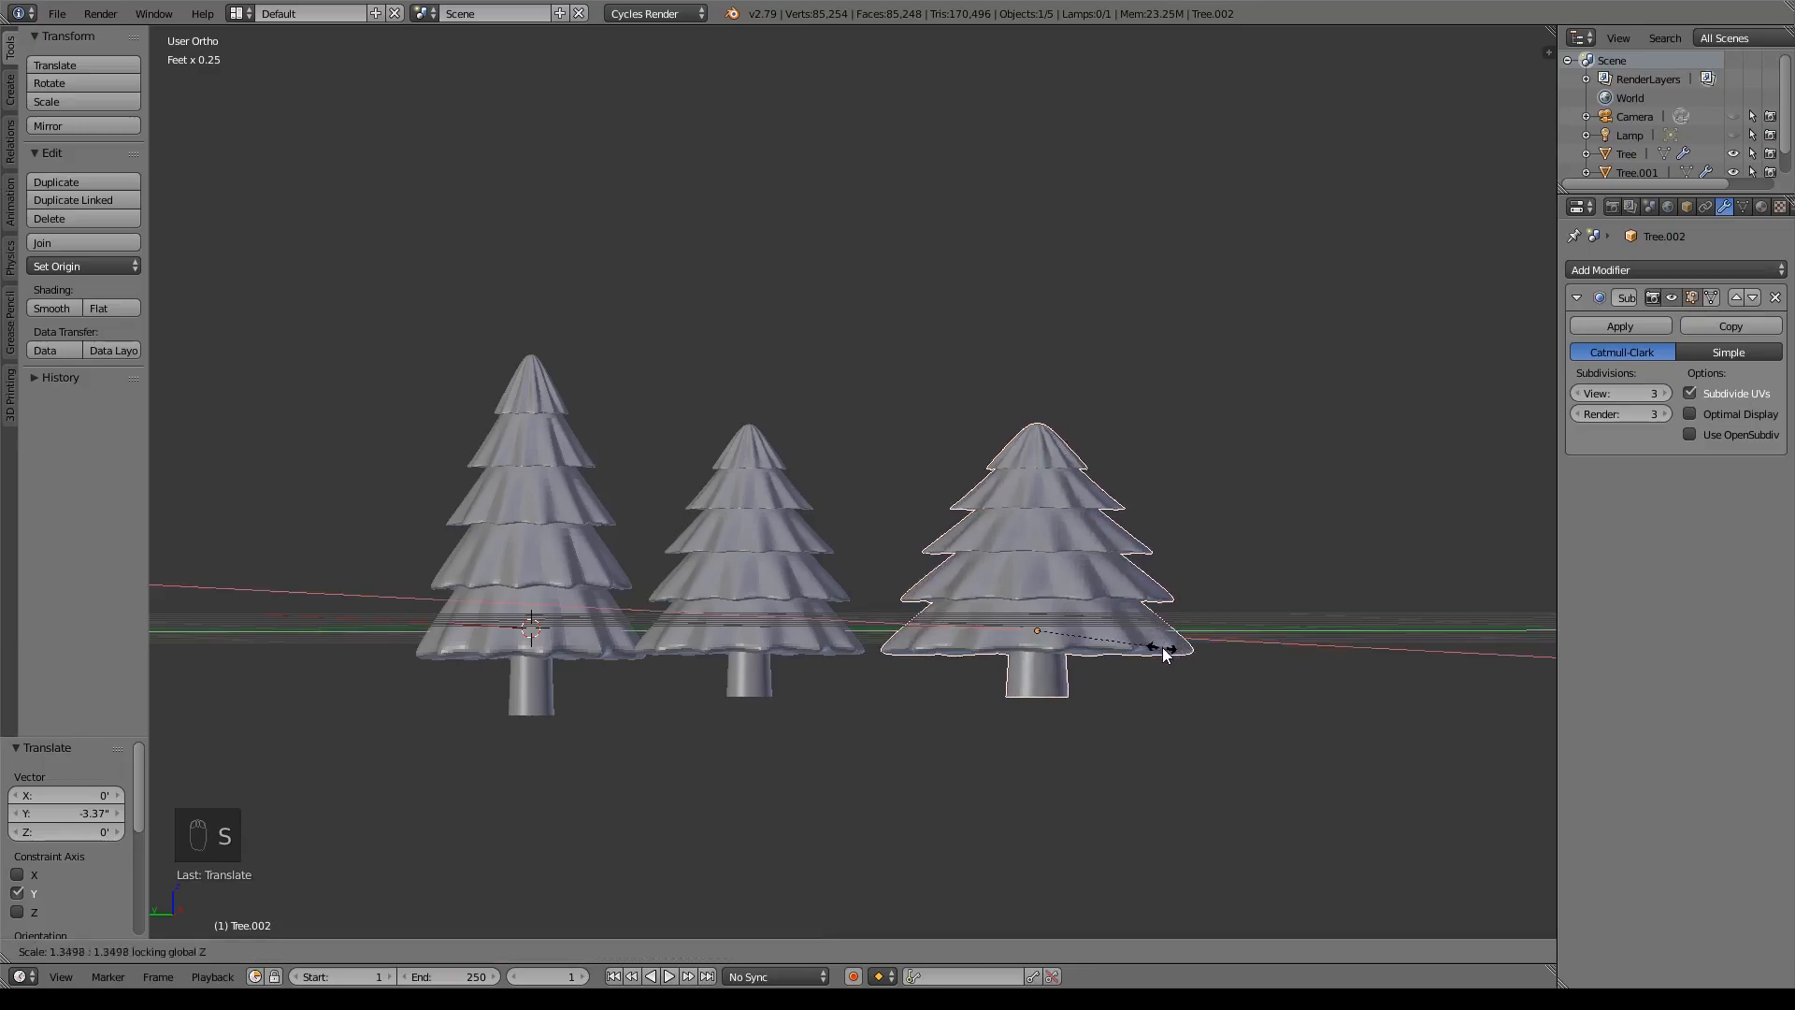
{"action": "left_click", "coordinate": [1165, 654]}
{"action": "key", "text": "s"}
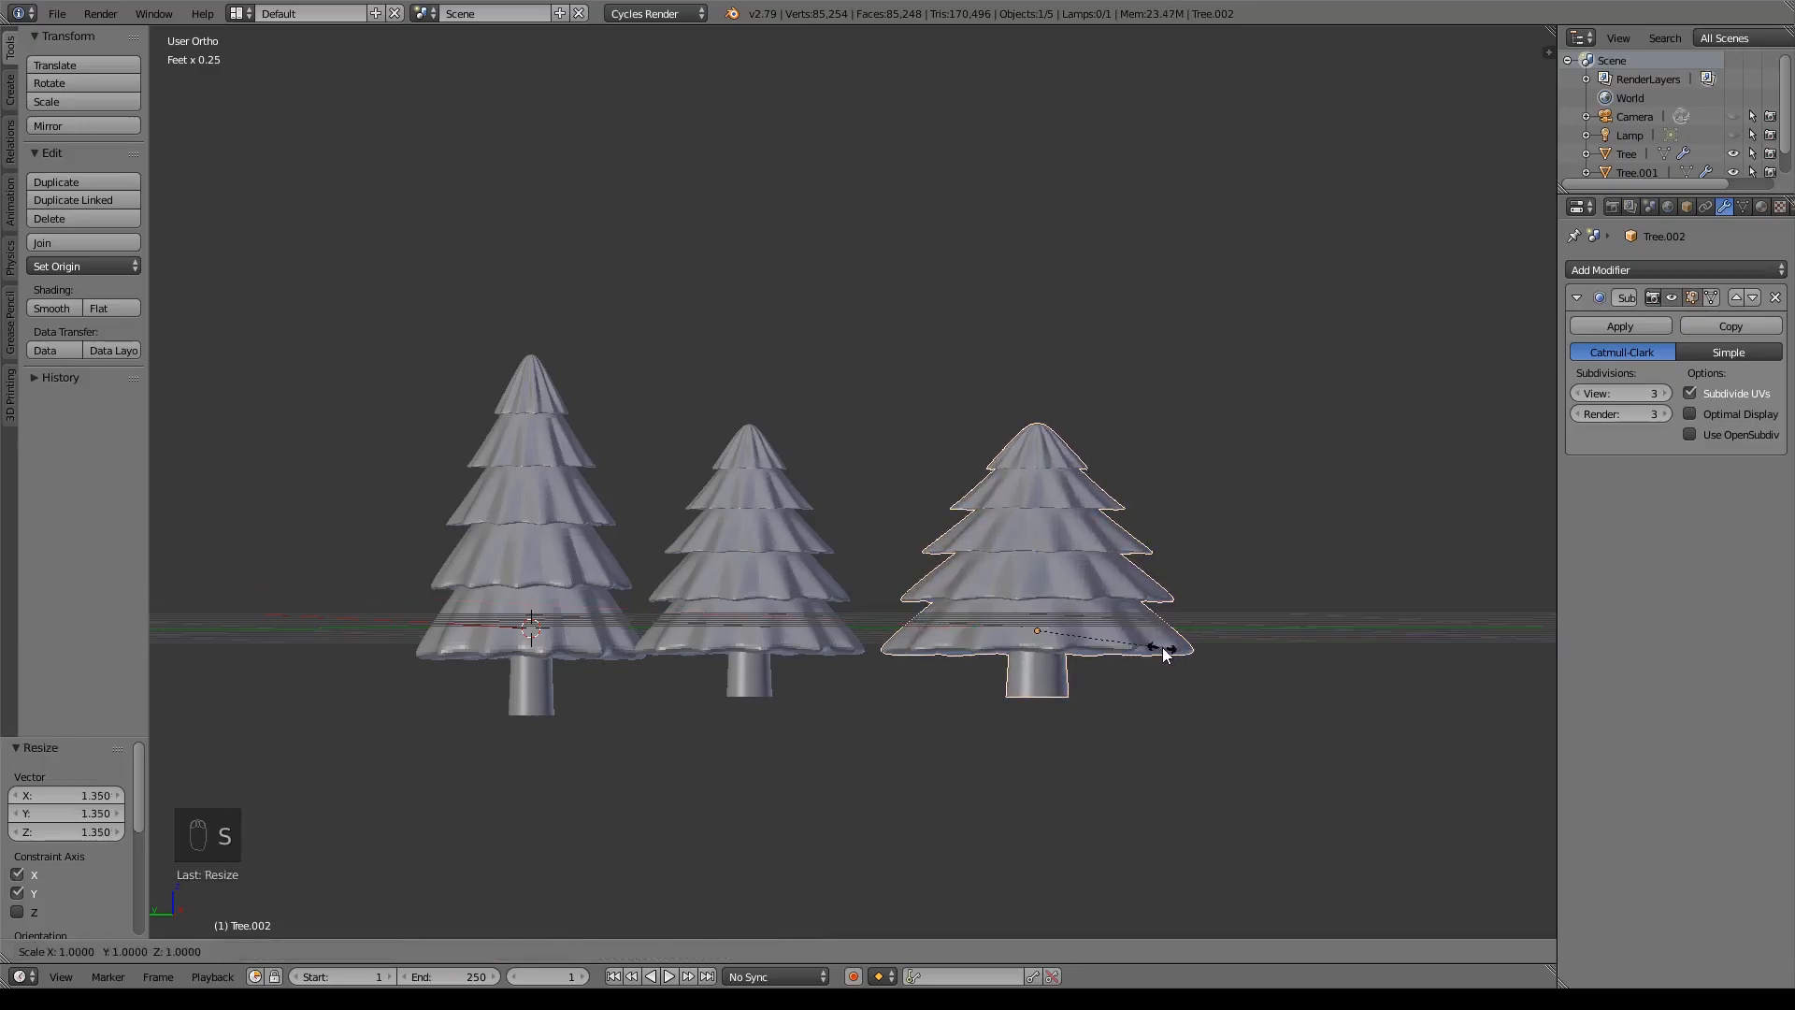
{"action": "key", "text": "z"}
{"action": "left_click", "coordinate": [1320, 767]}
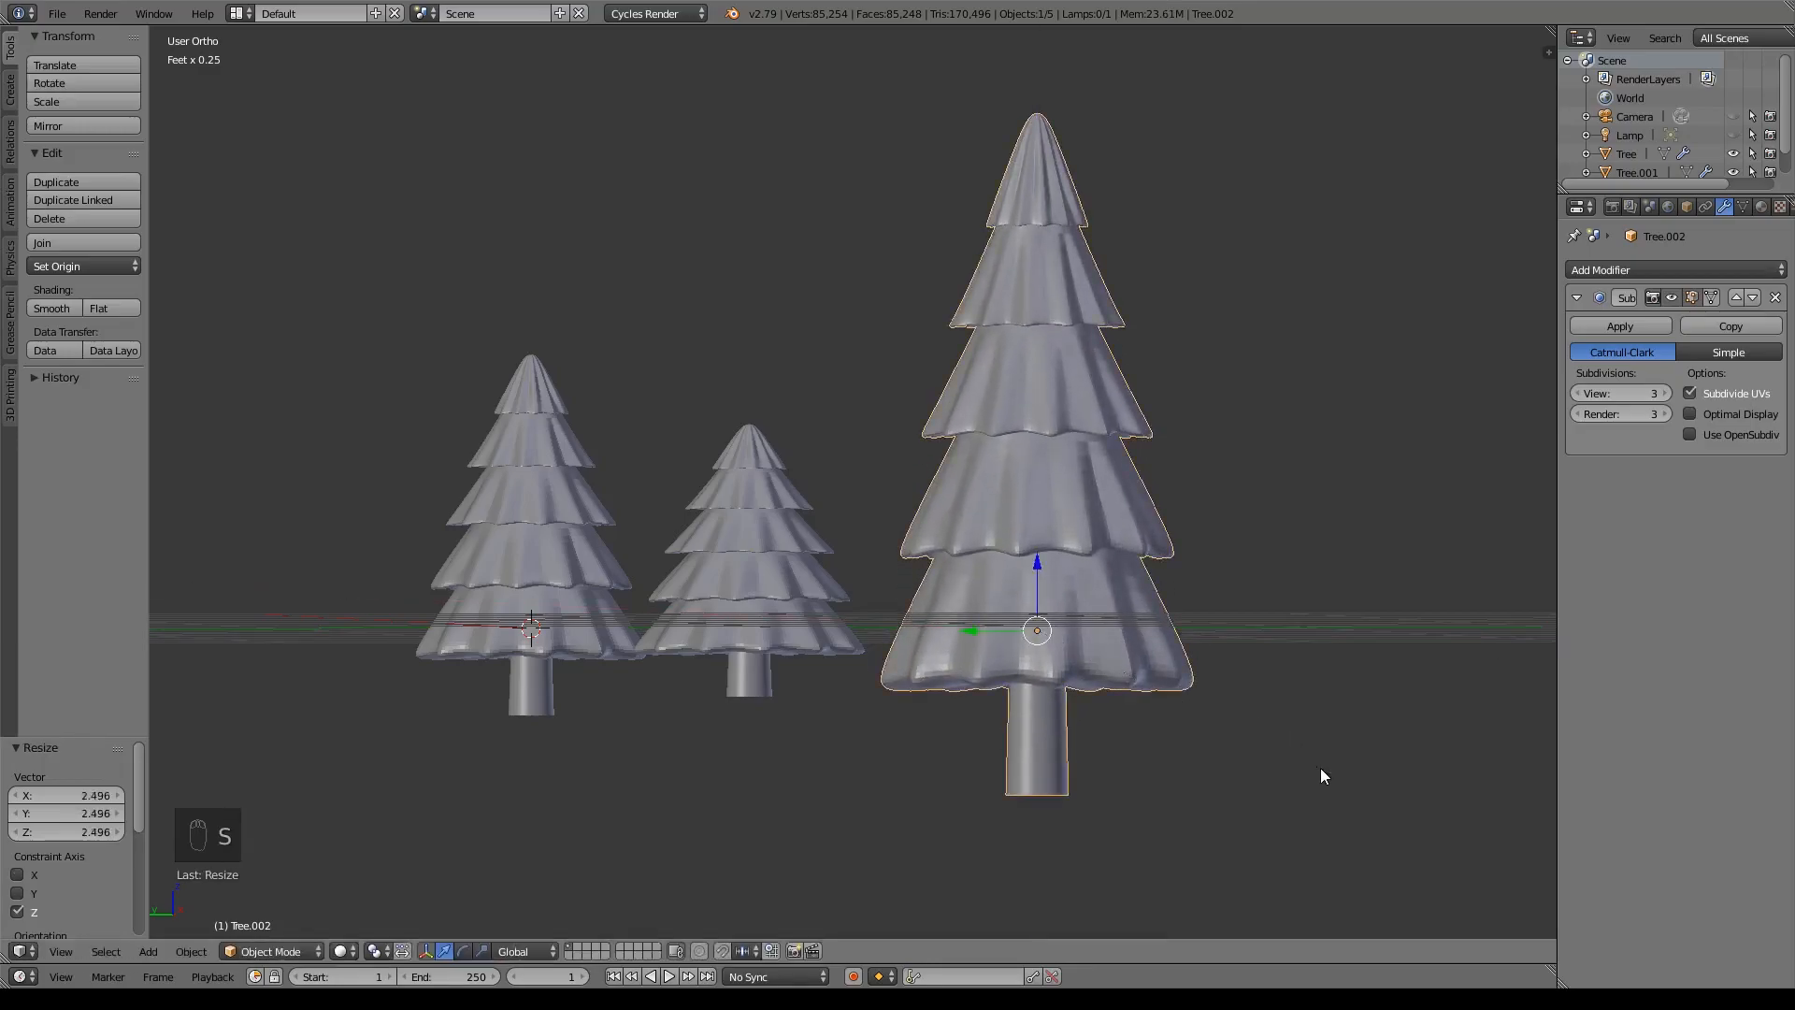
{"action": "scroll", "coordinate": [1086, 748], "scroll_direction": "down", "scroll_amount": 2}
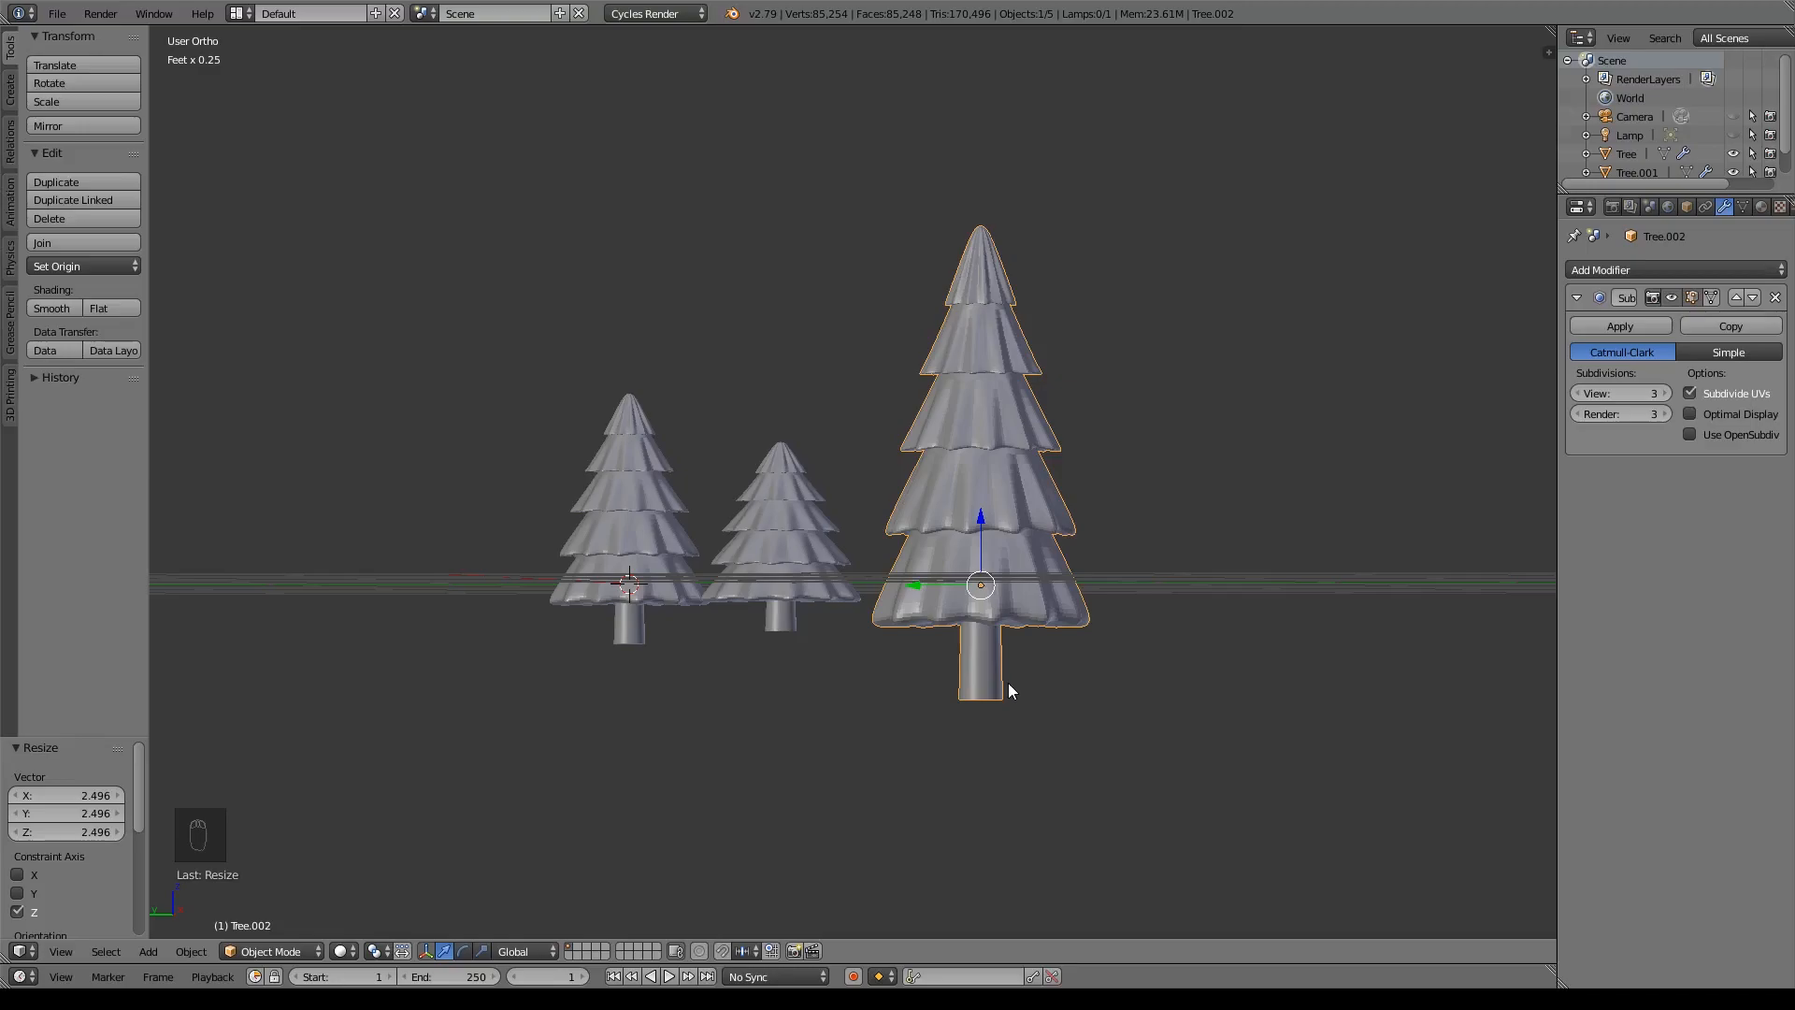
{"action": "middle_click_drag", "start_coordinate": [788, 516], "coordinate": [961, 582]}
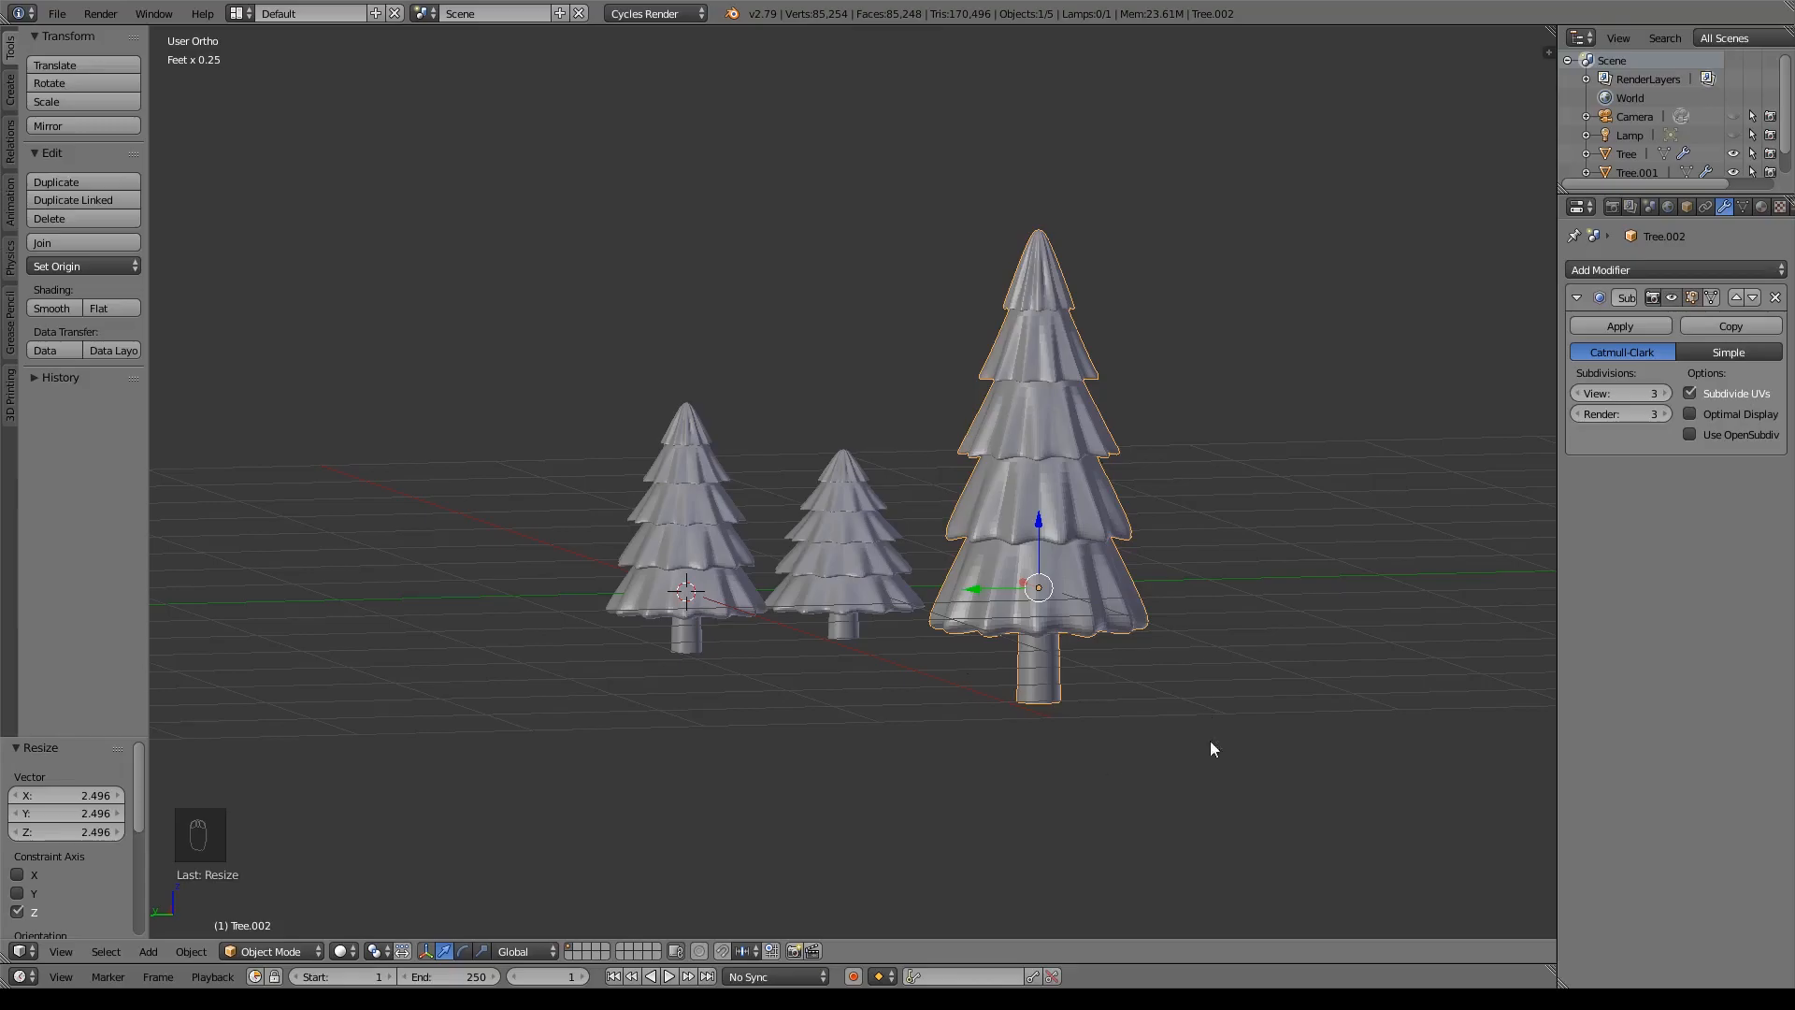
{"action": "middle_click_drag", "start_coordinate": [1021, 705], "coordinate": [1174, 728], "text": "shift"}
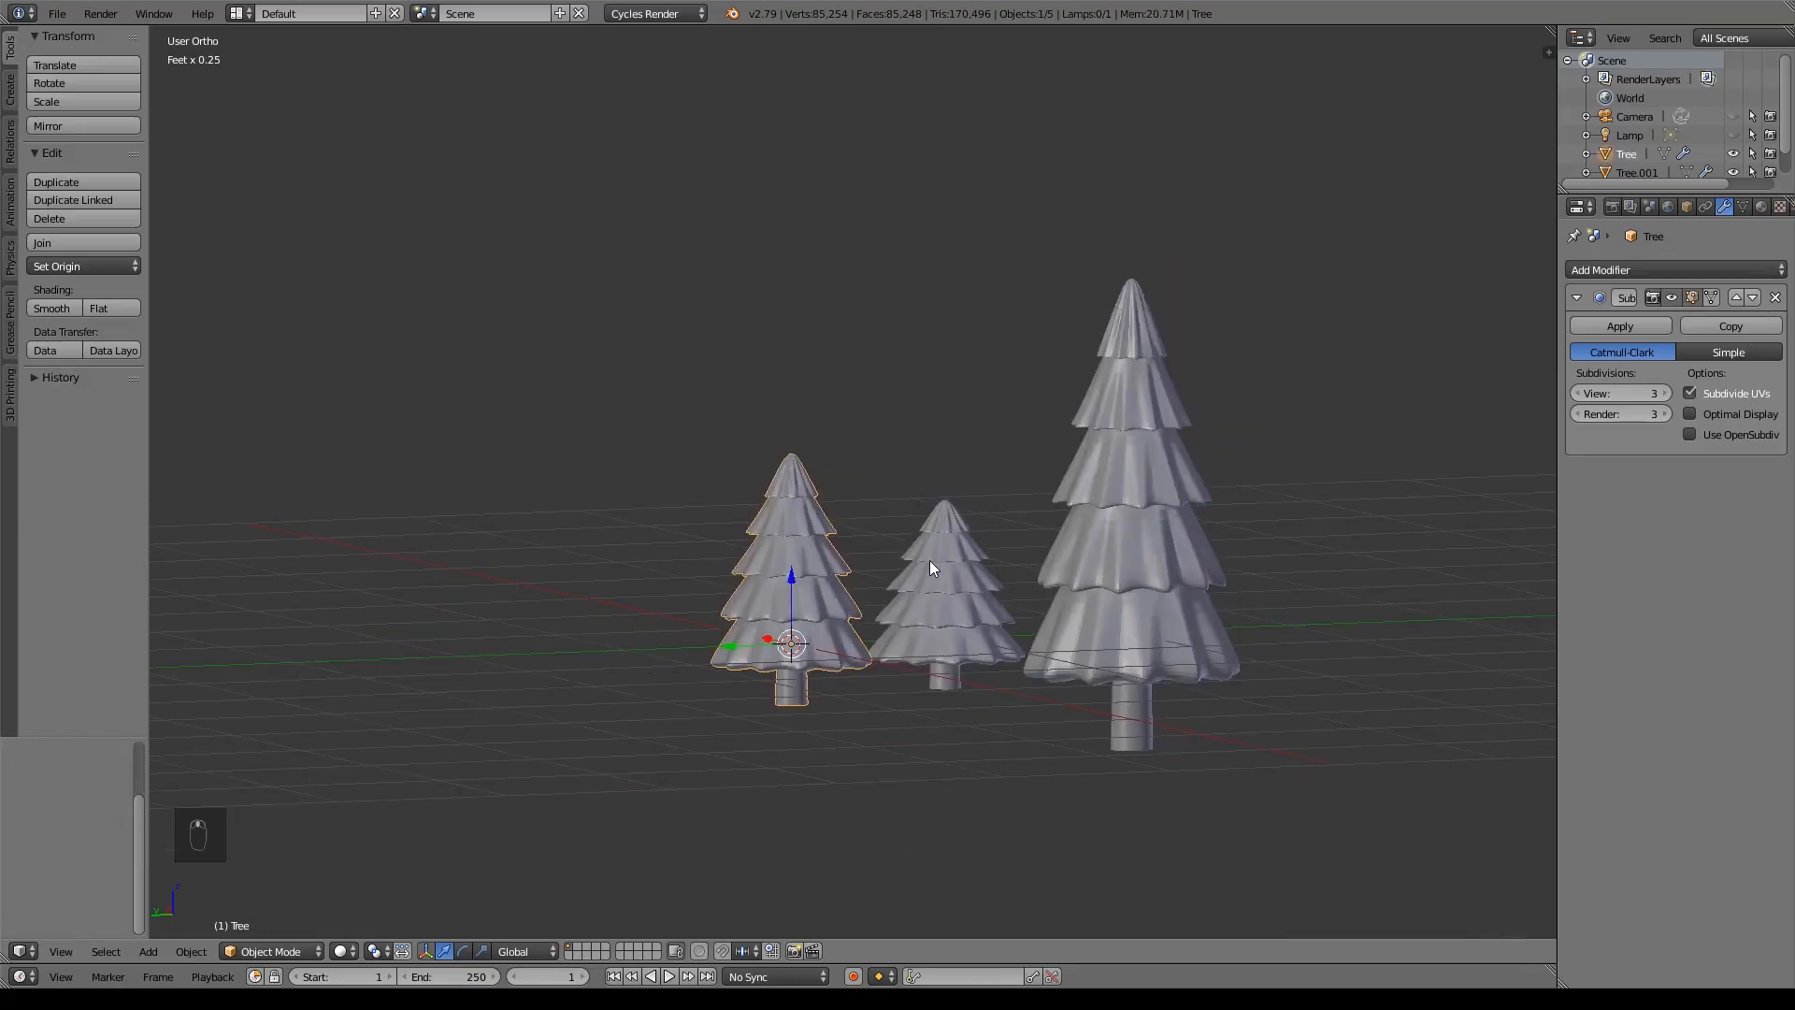
- Add a mesh circle with 10 vertices at the origin
{"action": "key", "text": "shift+a"}
{"action": "mouse_move", "coordinate": [929, 559]}
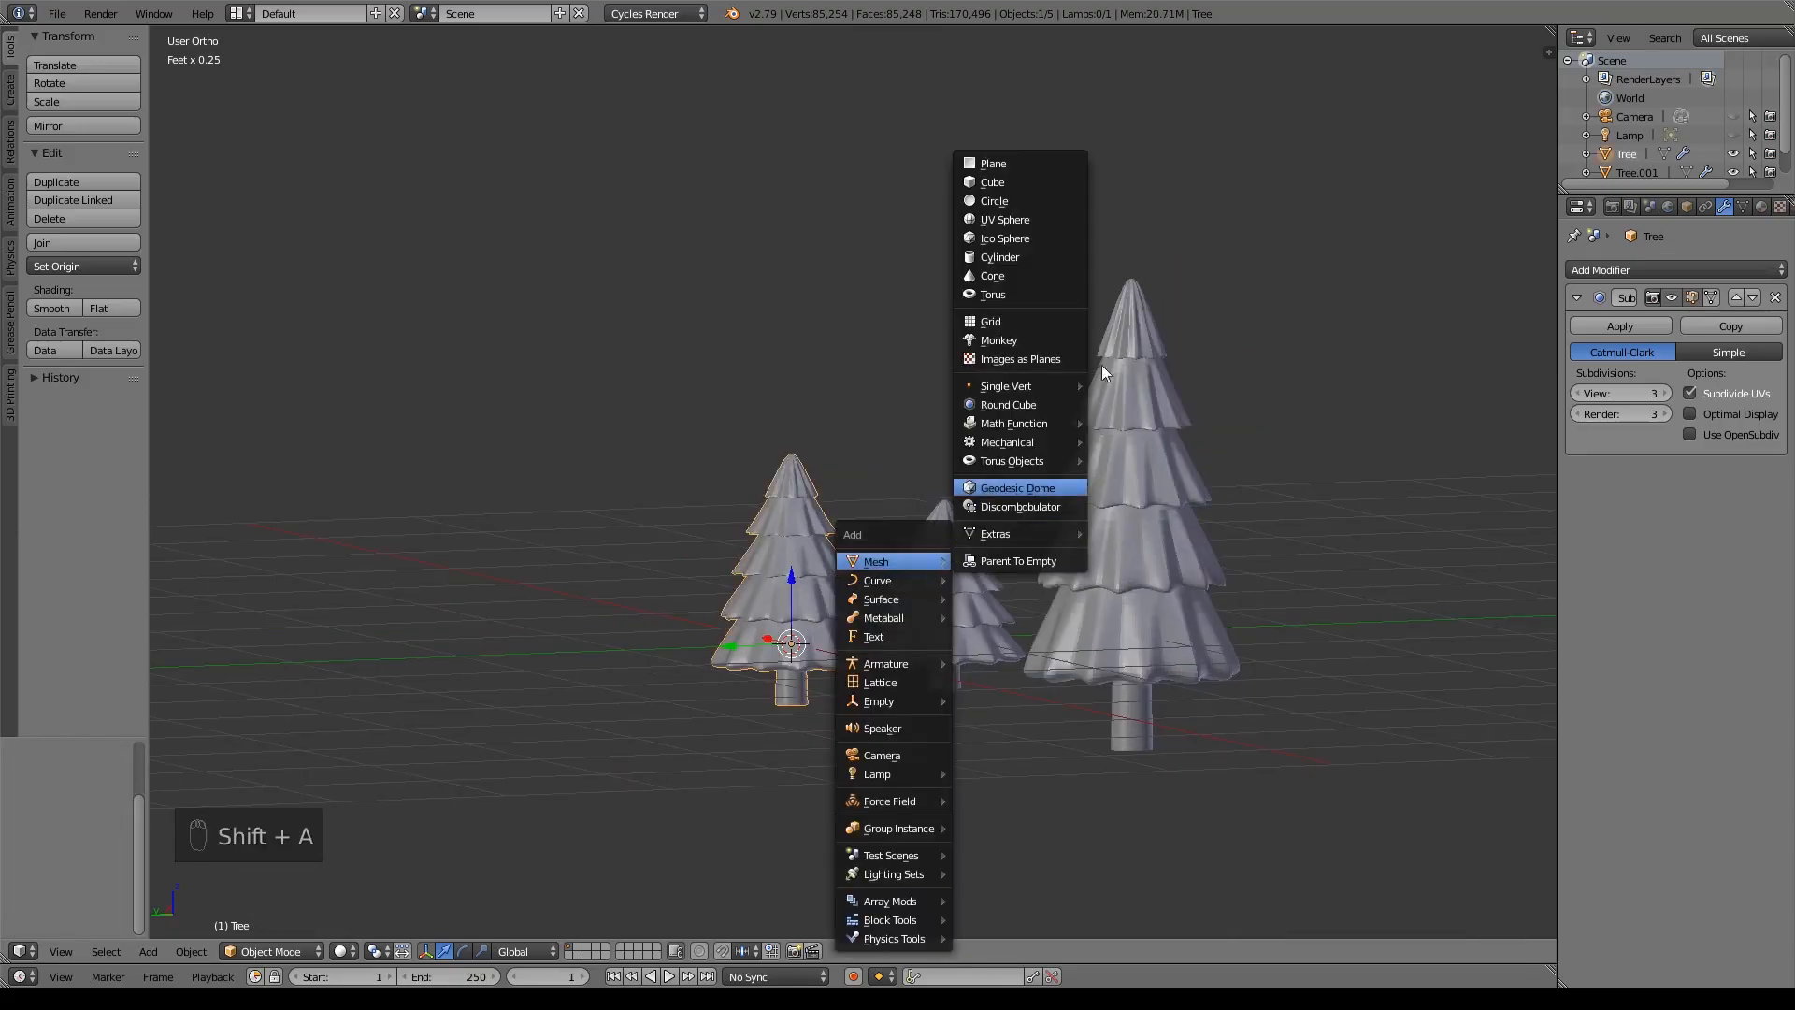
{"action": "left_click", "coordinate": [1024, 202]}
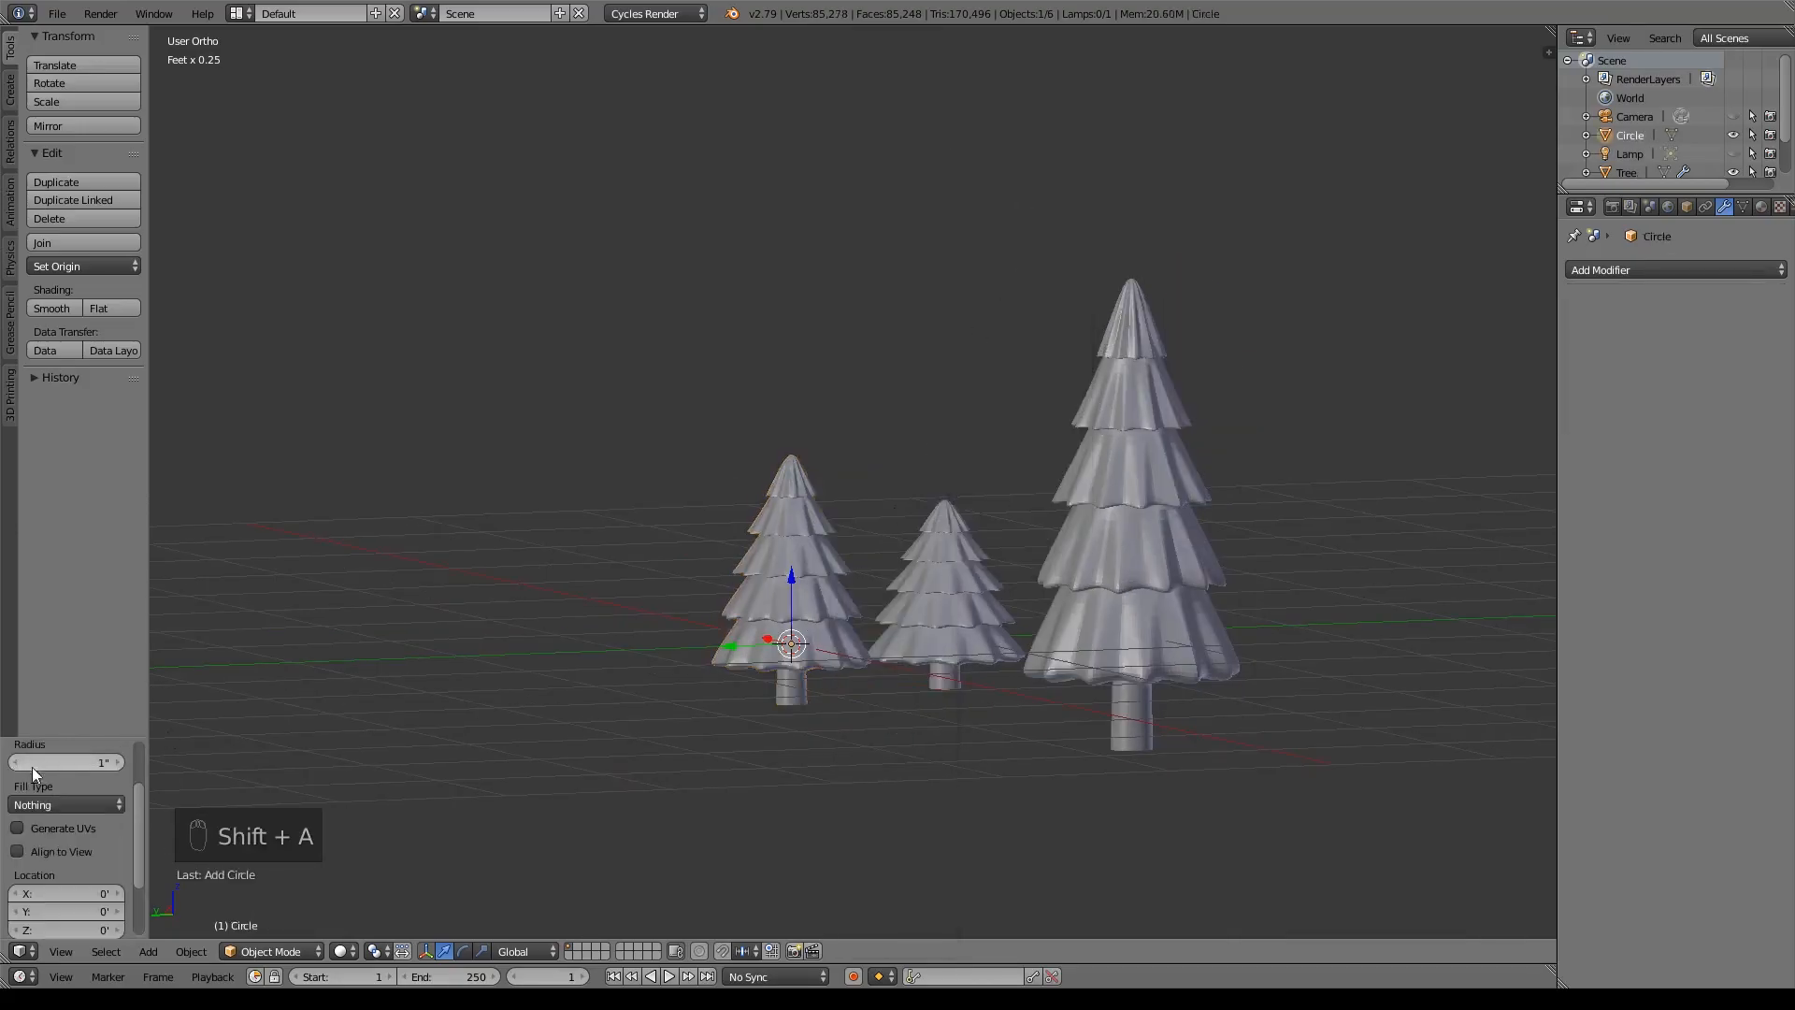
{"action": "scroll", "coordinate": [56, 776], "scroll_direction": "up", "scroll_amount": 2}
{"action": "left_click", "coordinate": [103, 795]}
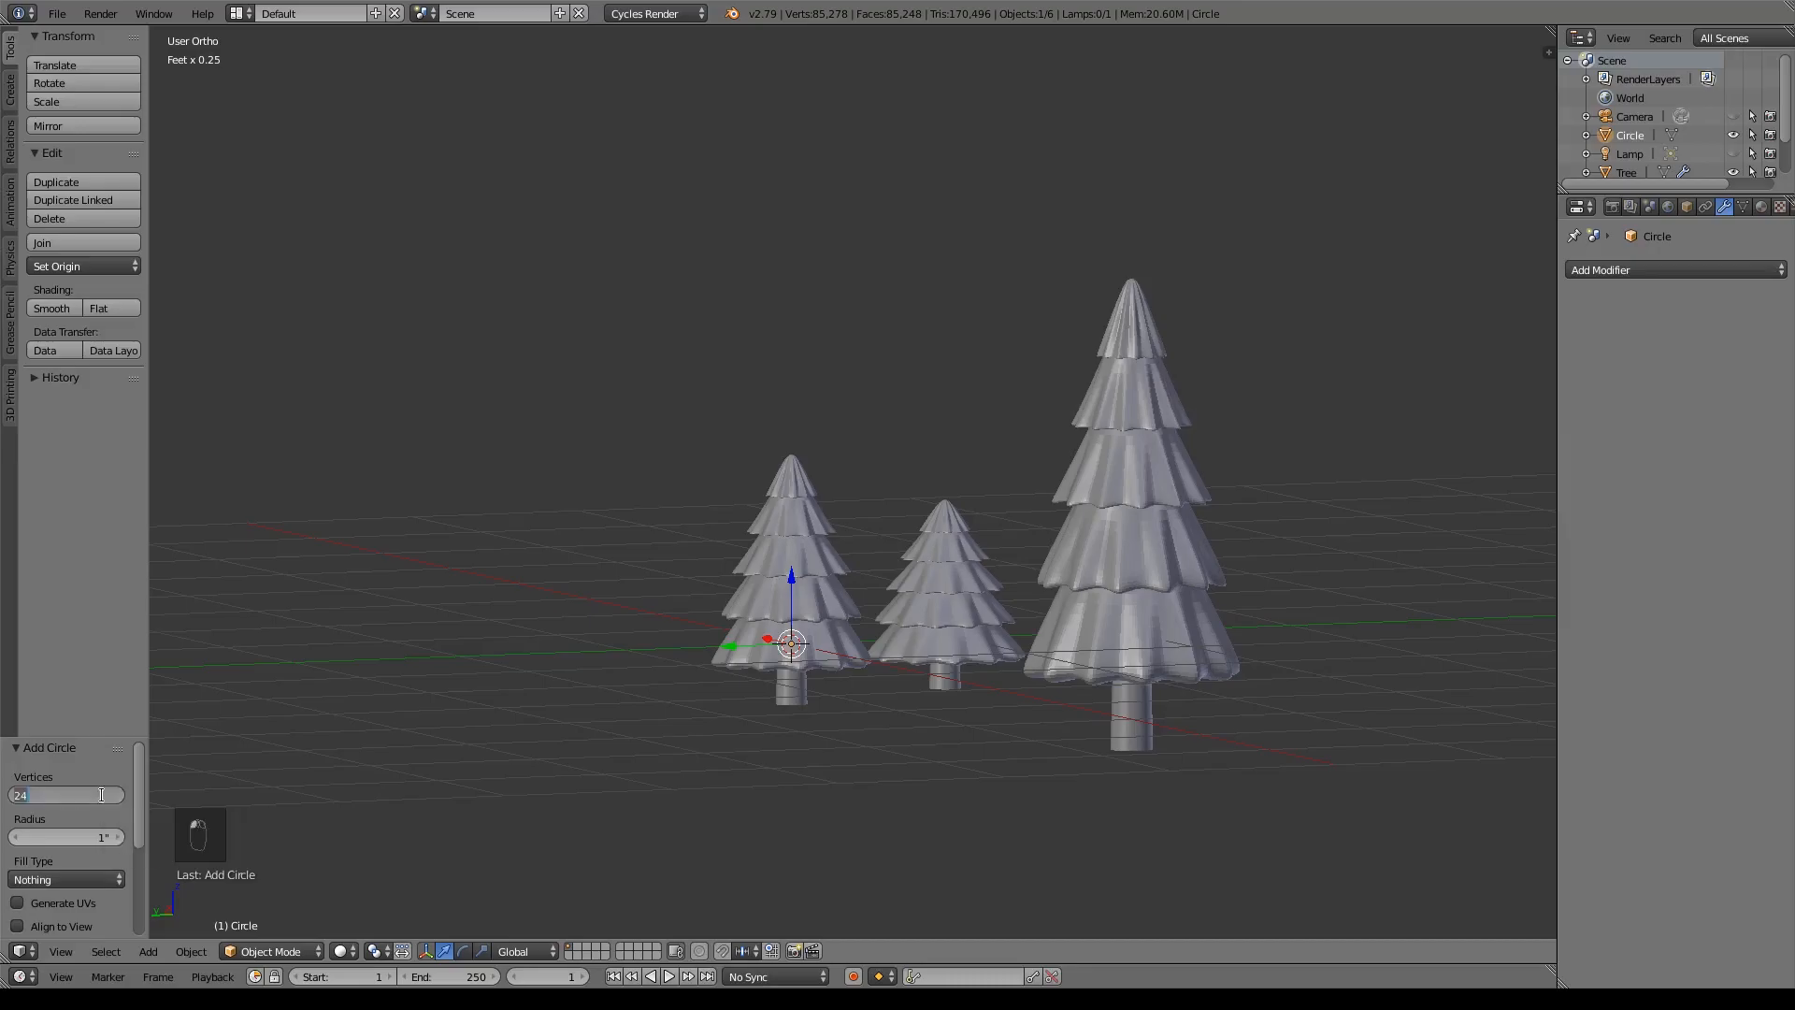
{"action": "type", "text": "10"}
{"action": "key", "text": "Return"}
- In the top view, move the circle about 5.98" along X, clear of the trees
{"action": "key", "text": "KP_7"}
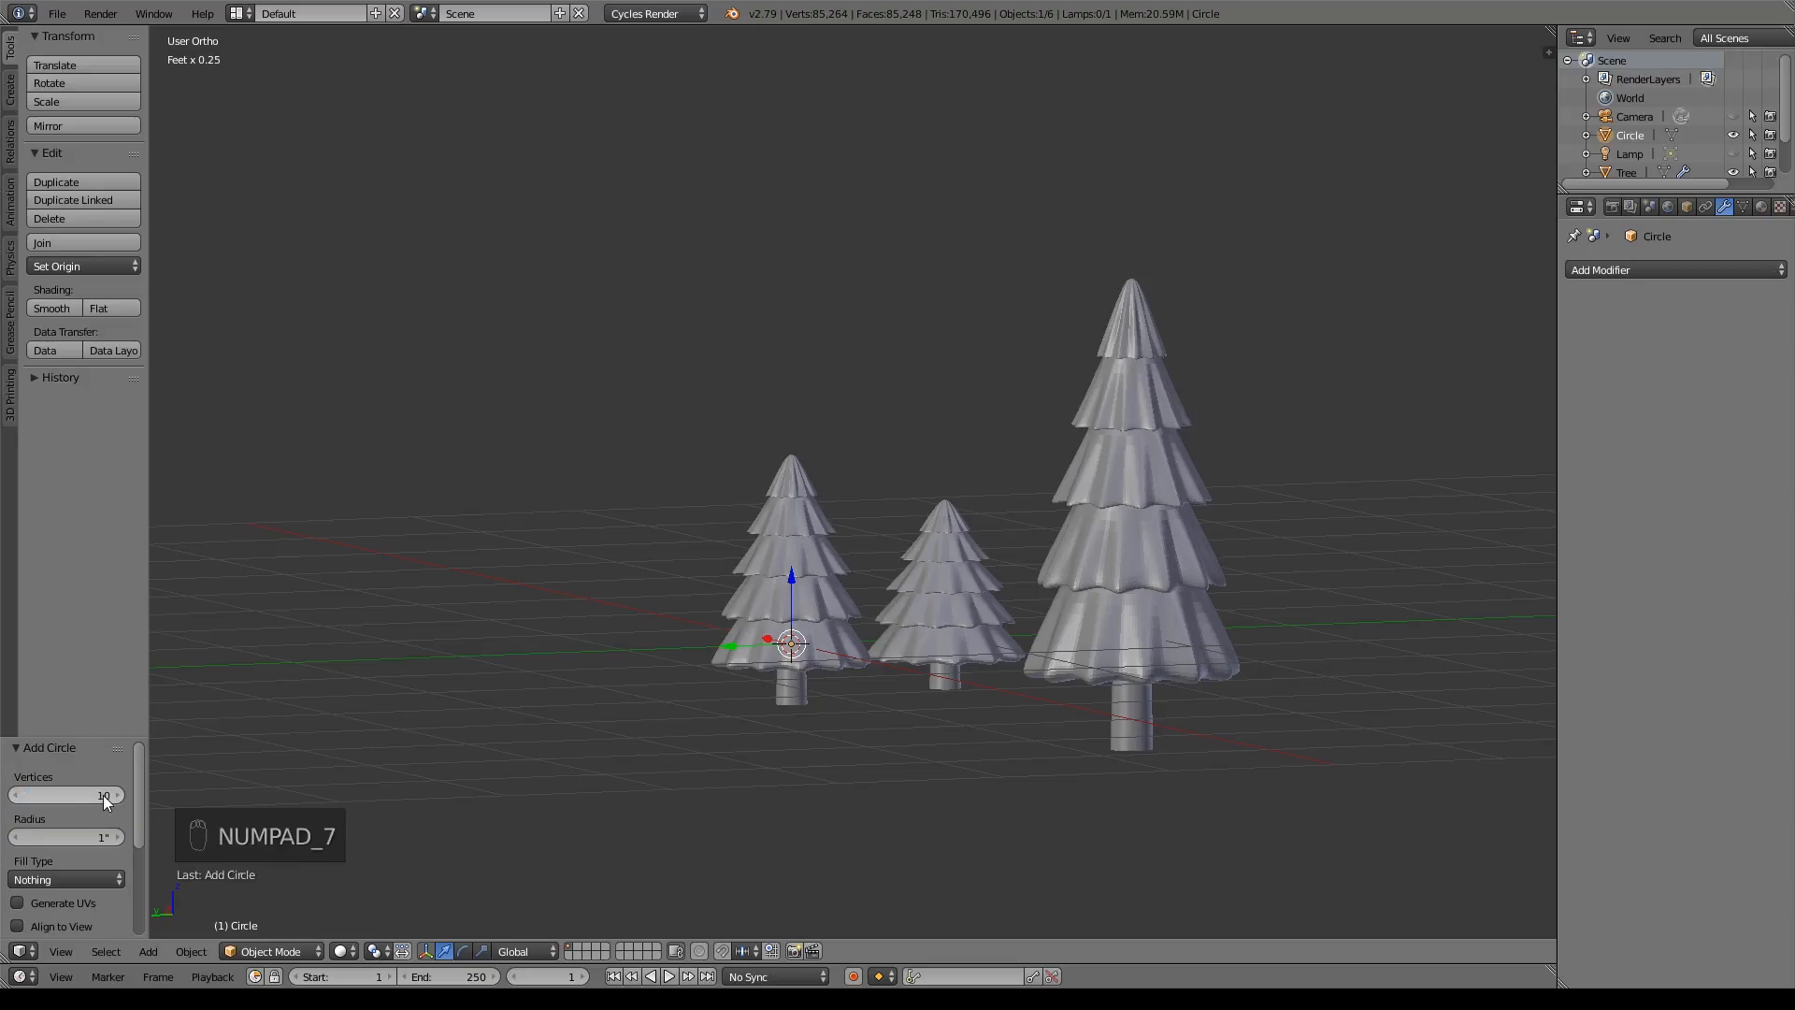
{"action": "key", "text": "KP_7"}
{"action": "middle_click_drag", "start_coordinate": [888, 382], "coordinate": [805, 555], "text": "shift"}
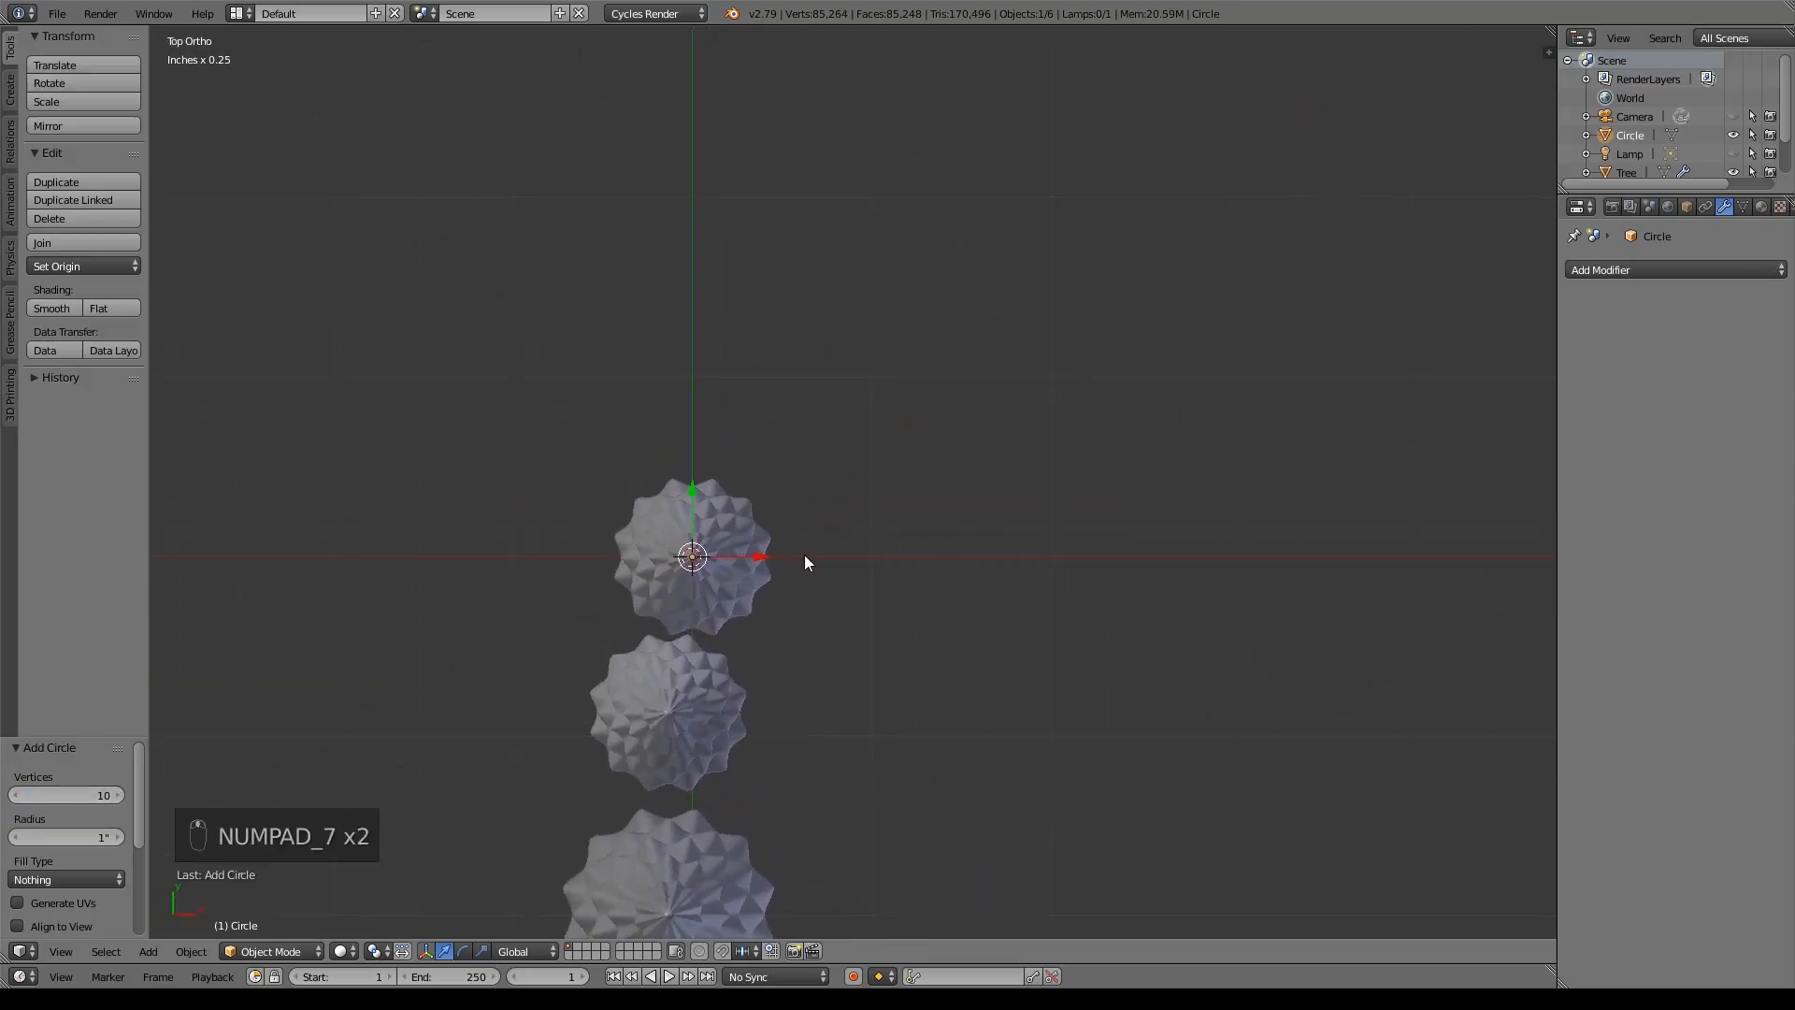
{"action": "left_click_drag", "start_coordinate": [762, 567], "coordinate": [1120, 559]}
{"action": "scroll", "coordinate": [1073, 671], "scroll_direction": "up", "scroll_amount": 6}
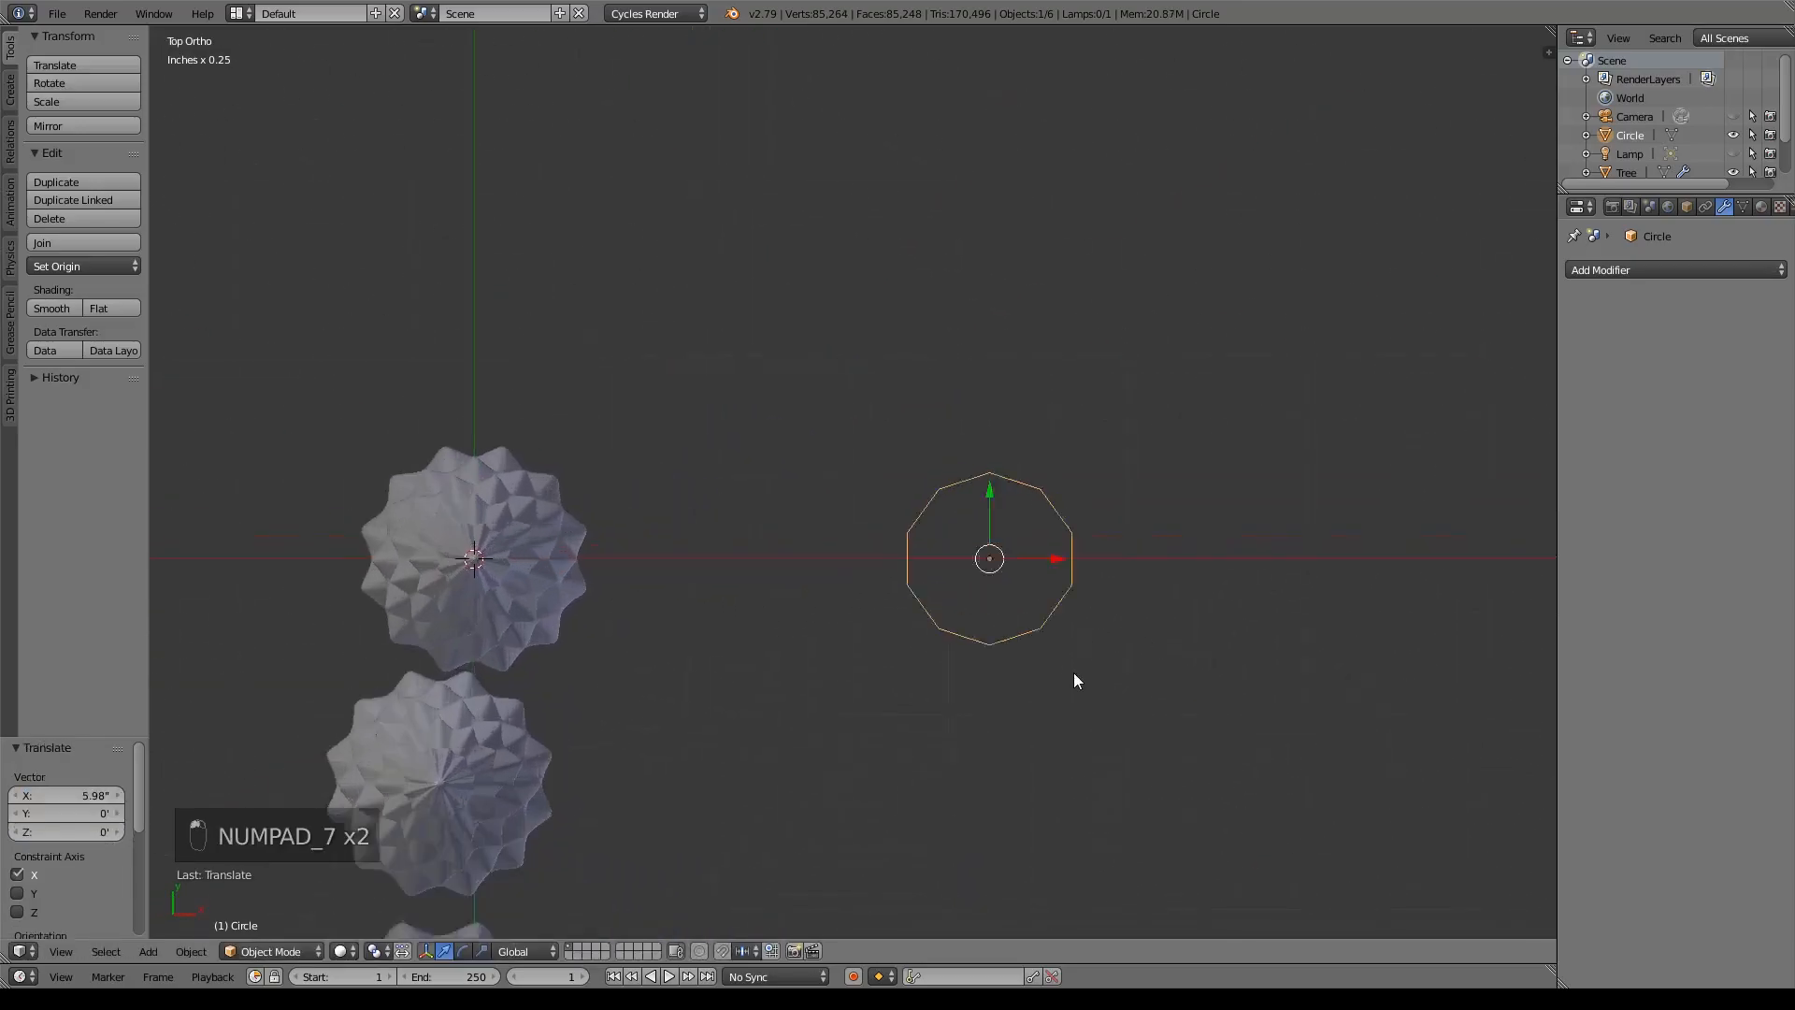
- Select every other vertex of the circle and scale the five inward to about 0.407 to form a star outline
{"action": "middle_click_drag", "start_coordinate": [961, 622], "coordinate": [782, 541], "text": "shift"}
{"action": "key", "text": "Tab"}
{"action": "middle_click_drag", "start_coordinate": [1134, 613], "coordinate": [935, 561], "text": "shift"}
{"action": "right_click", "coordinate": [754, 313]}
{"action": "right_click", "coordinate": [989, 329], "text": "shift"}
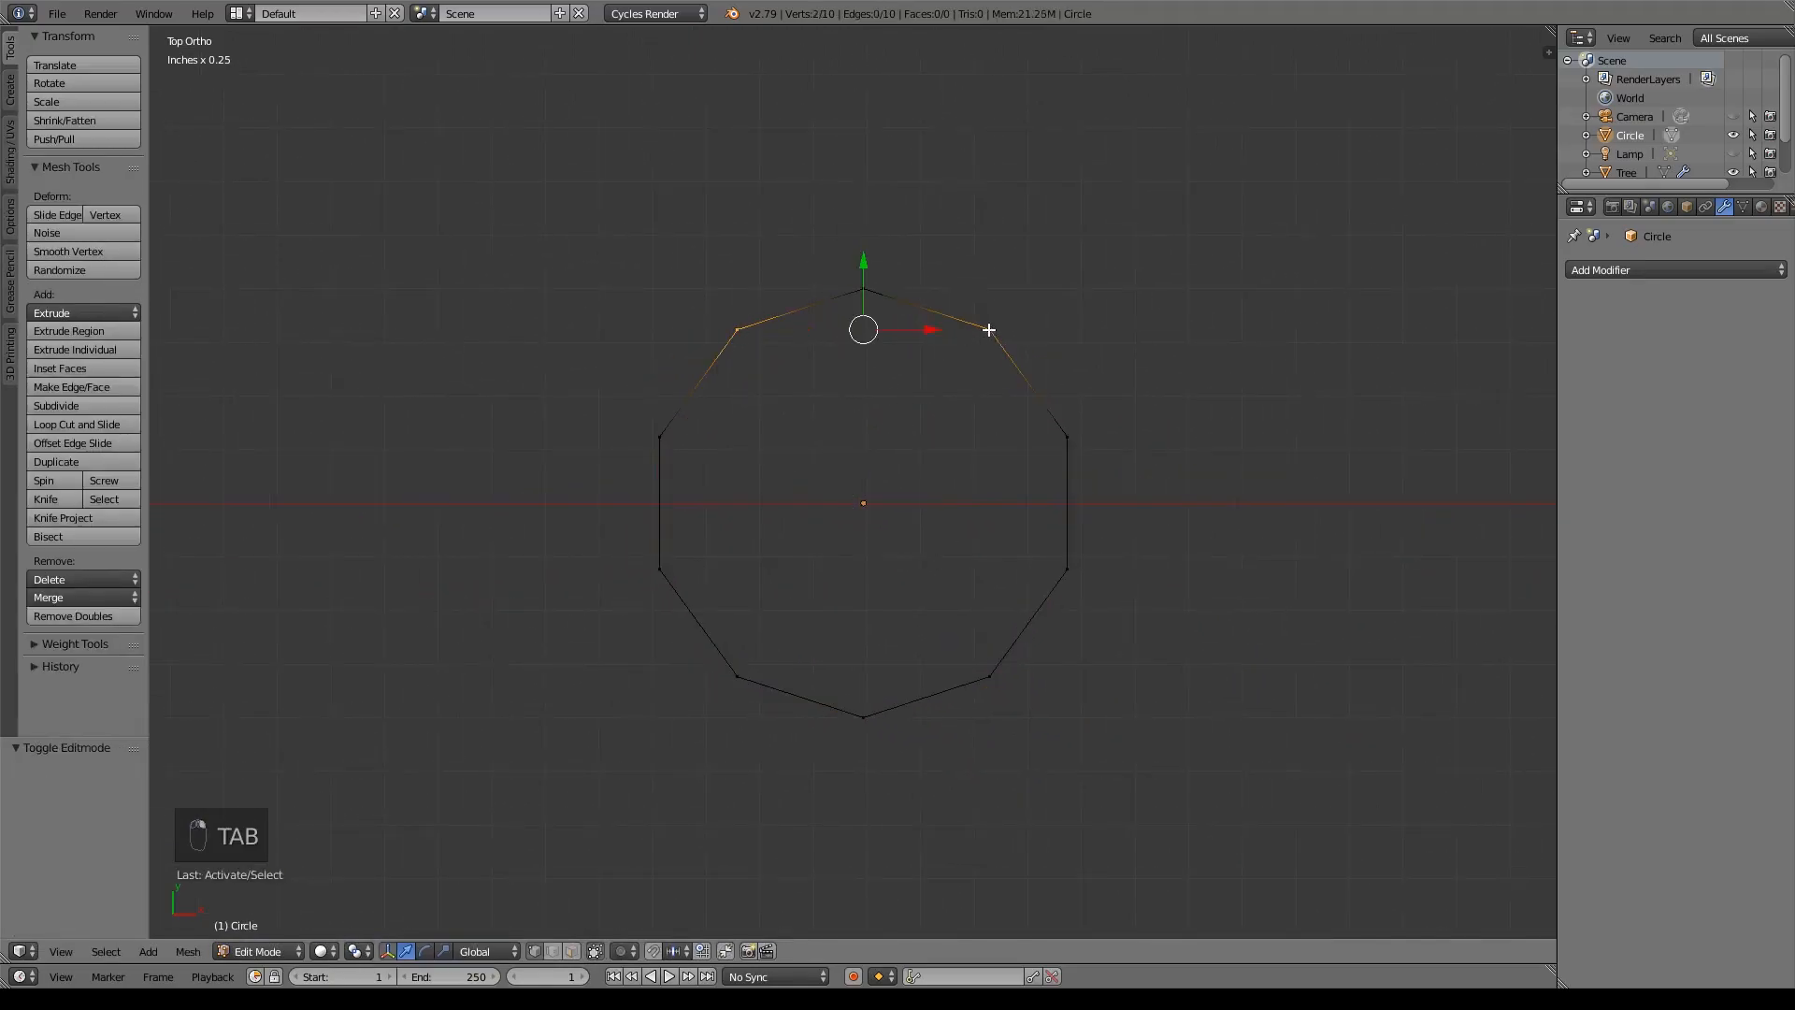
{"action": "right_click", "coordinate": [1057, 594], "text": "shift"}
{"action": "right_click", "coordinate": [654, 599], "text": "shift"}
{"action": "right_click", "coordinate": [835, 715], "text": "shift"}
{"action": "key", "text": "s"}
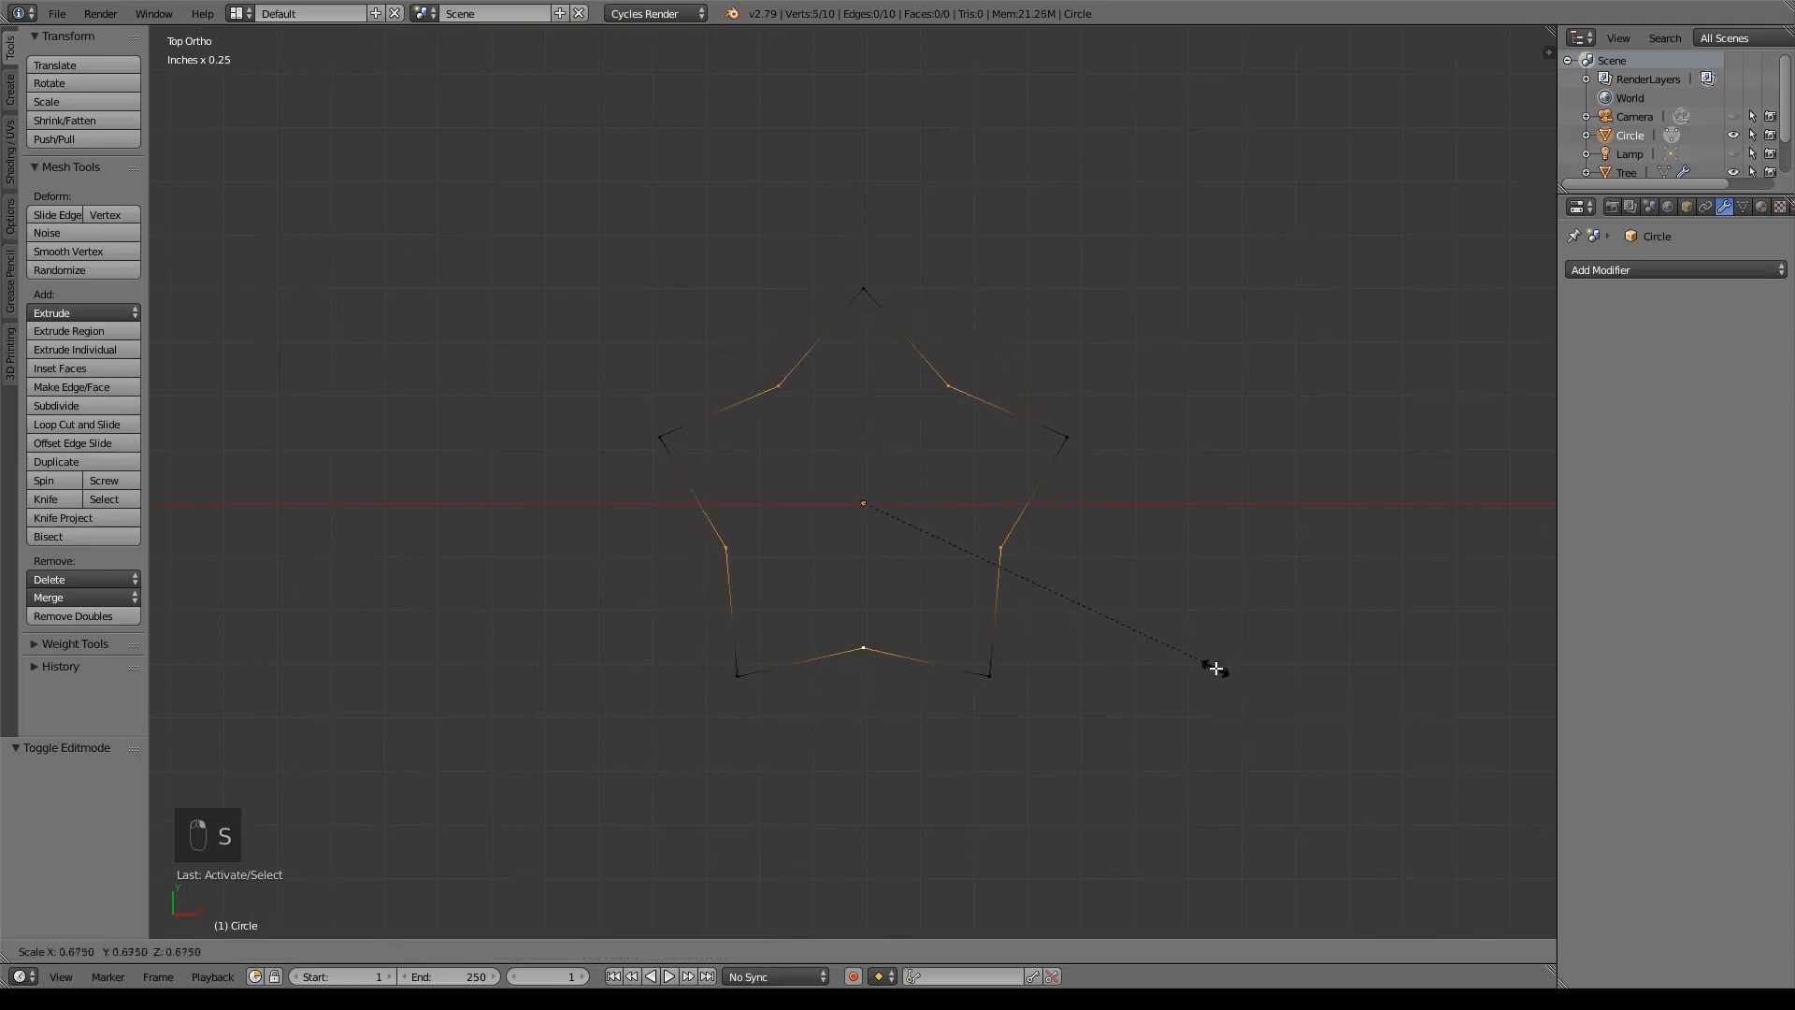
{"action": "left_click", "coordinate": [1073, 612]}
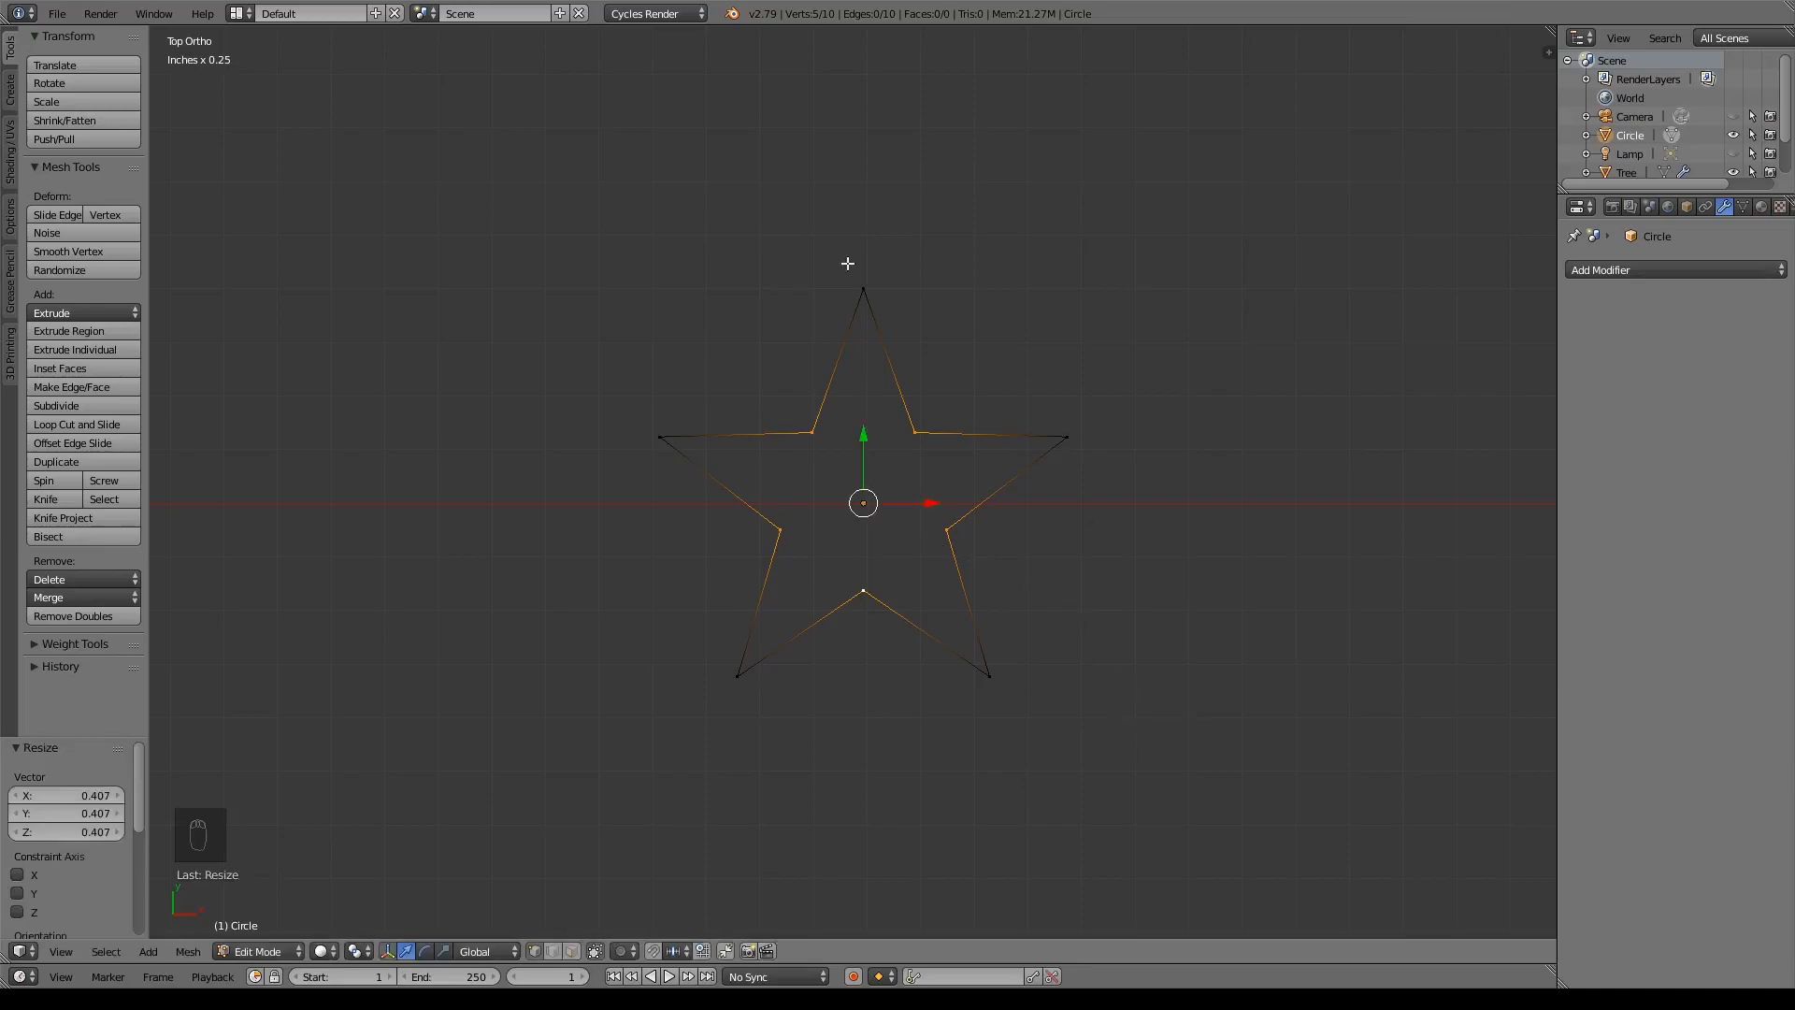
- Select the whole star outline and, in the side view, move it about 2.85" along Y away from the trees
{"action": "key", "text": "a"}
{"action": "key", "text": "a"}
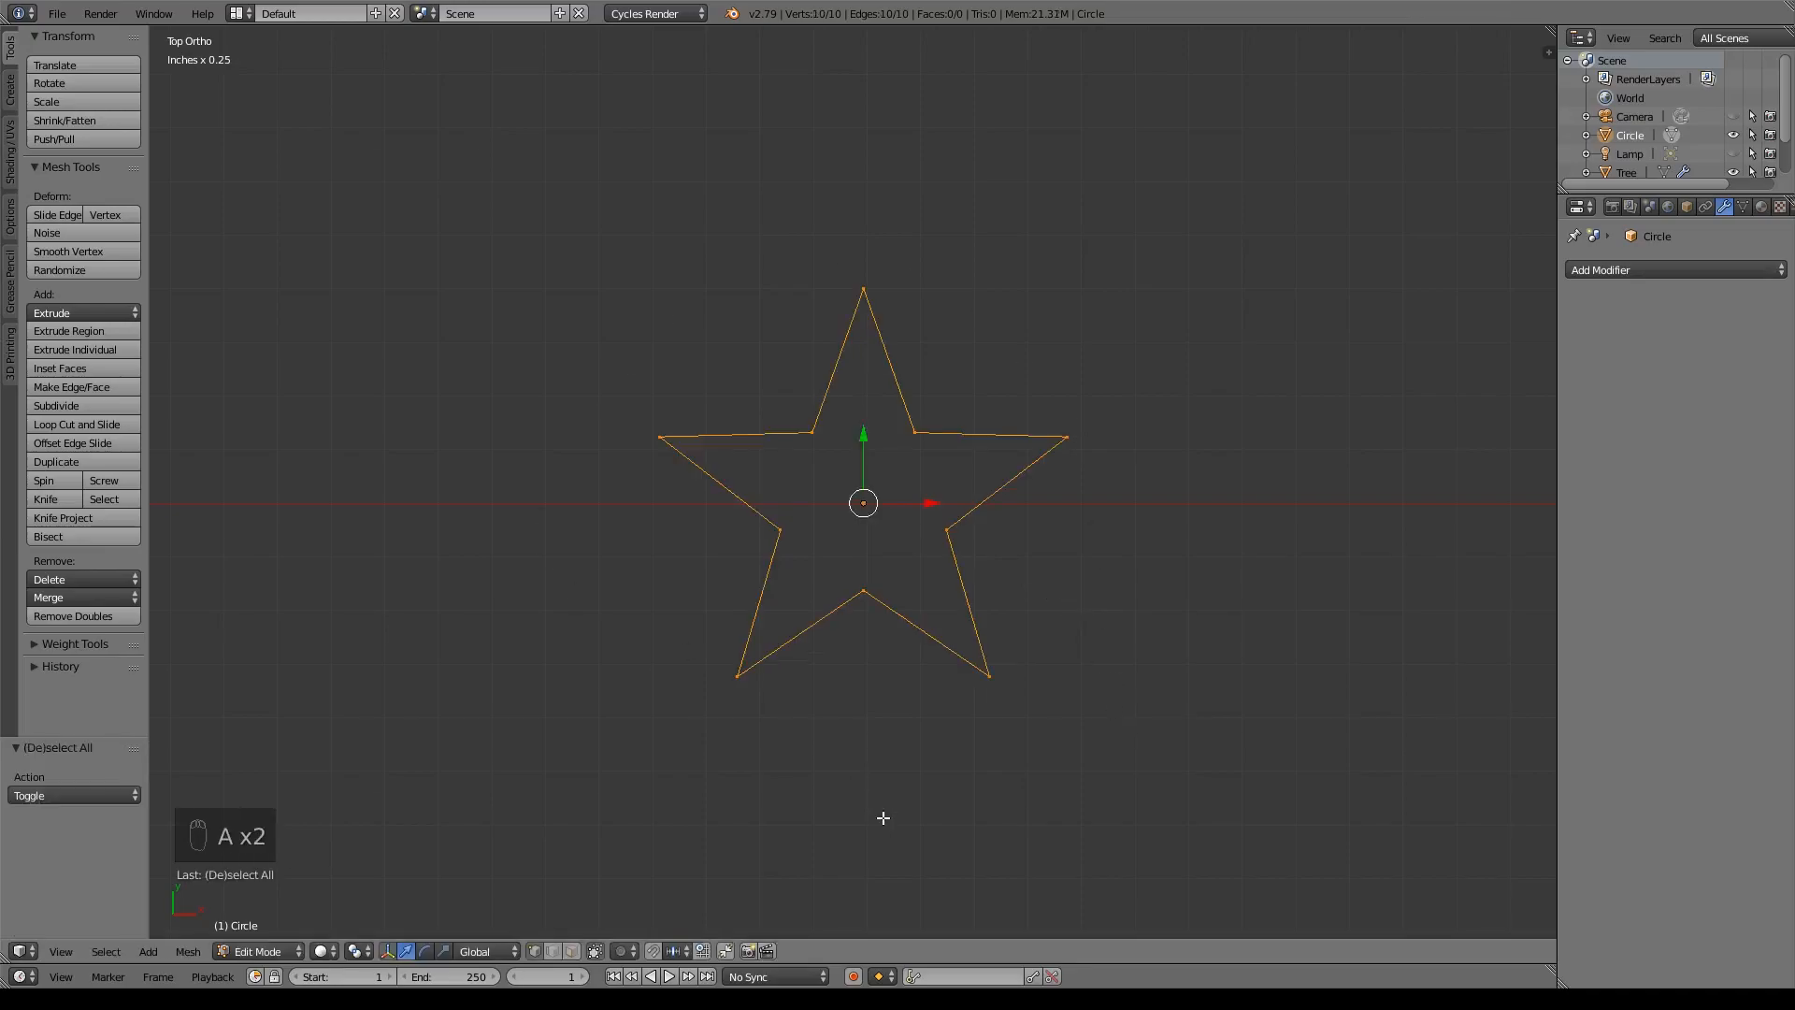
{"action": "key", "text": "KP_3"}
{"action": "key", "text": "KP_Decimal"}
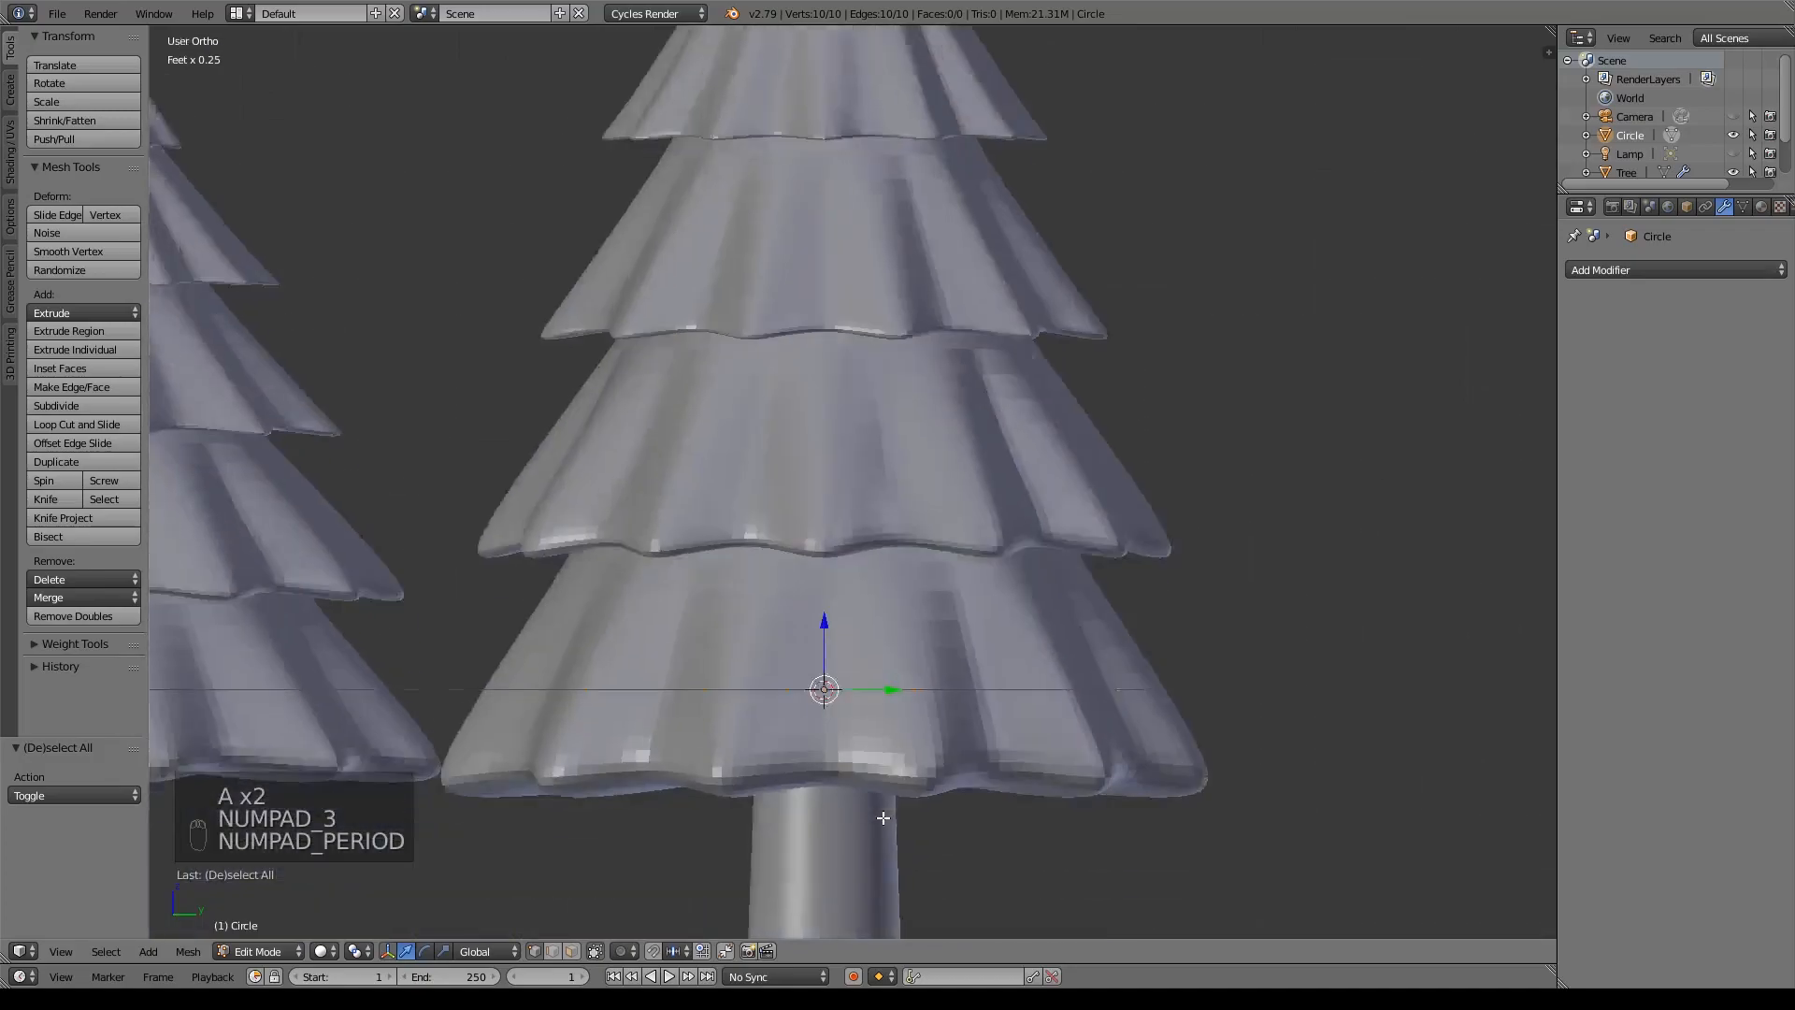
{"action": "scroll", "coordinate": [884, 819], "scroll_direction": "down", "scroll_amount": 4}
{"action": "key", "text": "g"}
{"action": "key", "text": "y"}
{"action": "left_click", "coordinate": [1462, 487]}
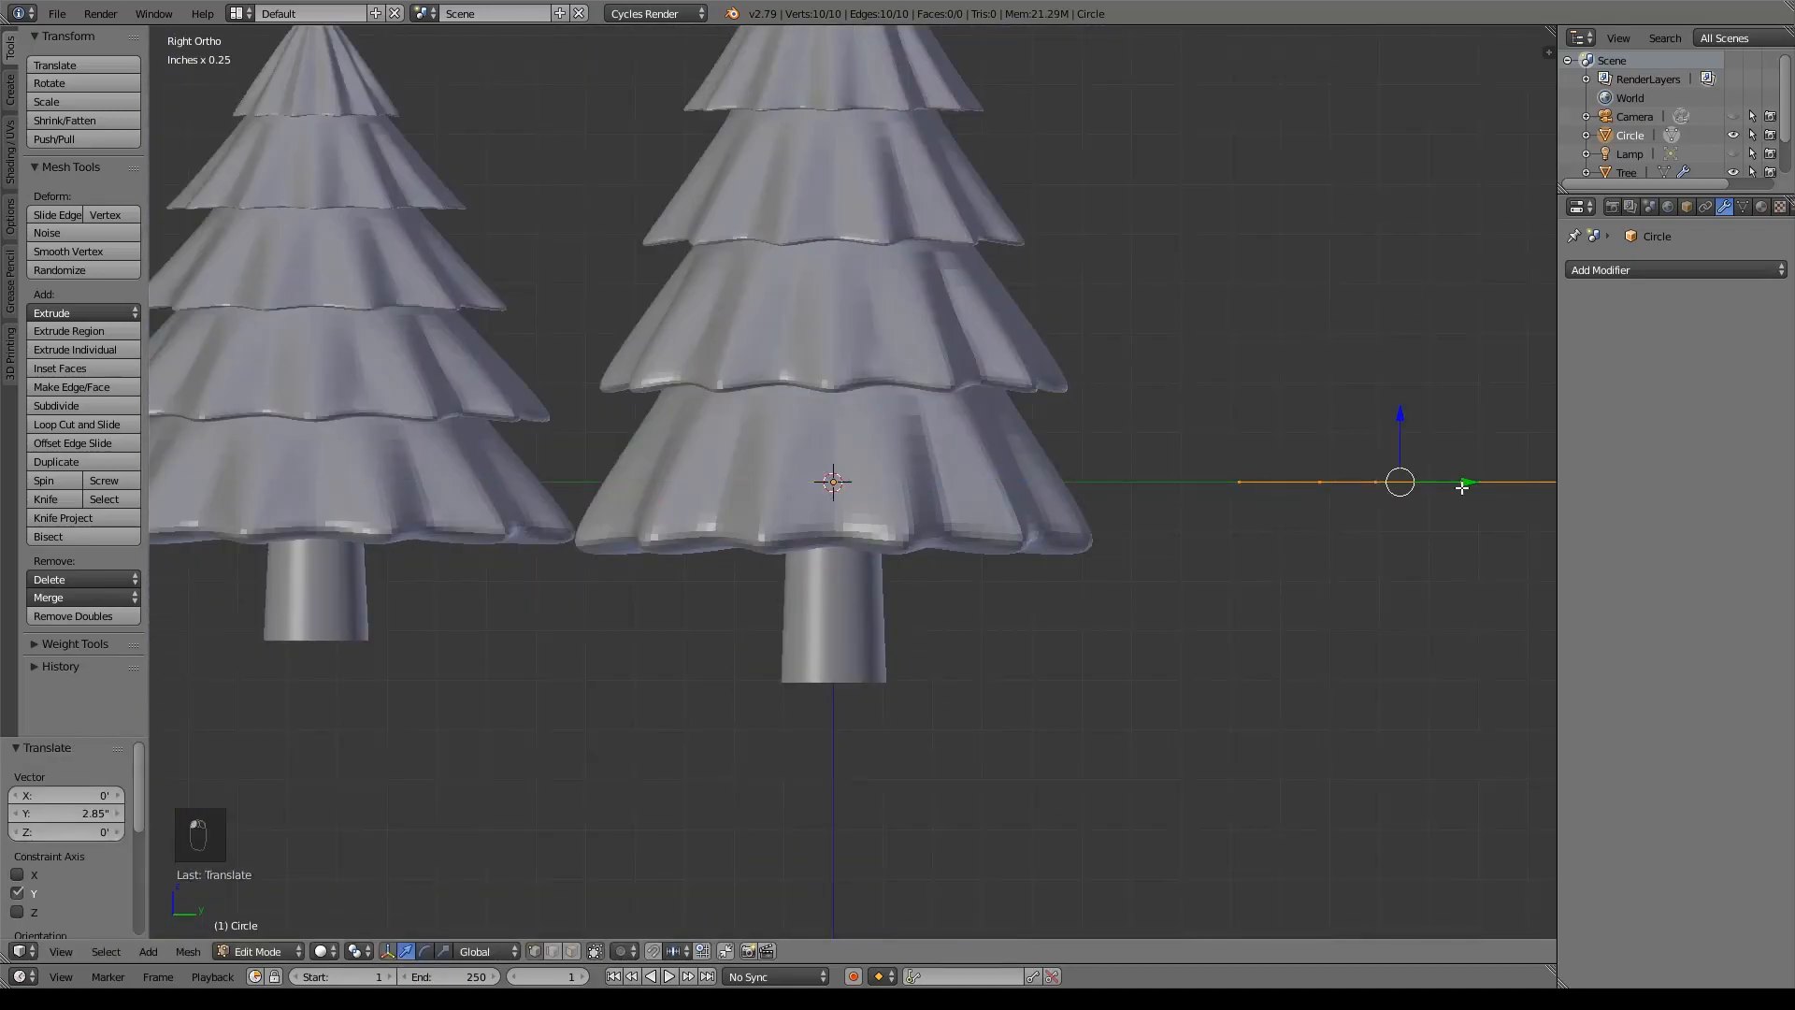
- Extrude the star outline about 43.6 thou downward along Z to give it thickness
{"action": "key", "text": "KP_Decimal"}
{"action": "middle_click_drag", "start_coordinate": [1097, 542], "coordinate": [1099, 583], "text": "shift"}
{"action": "key", "text": "e"}
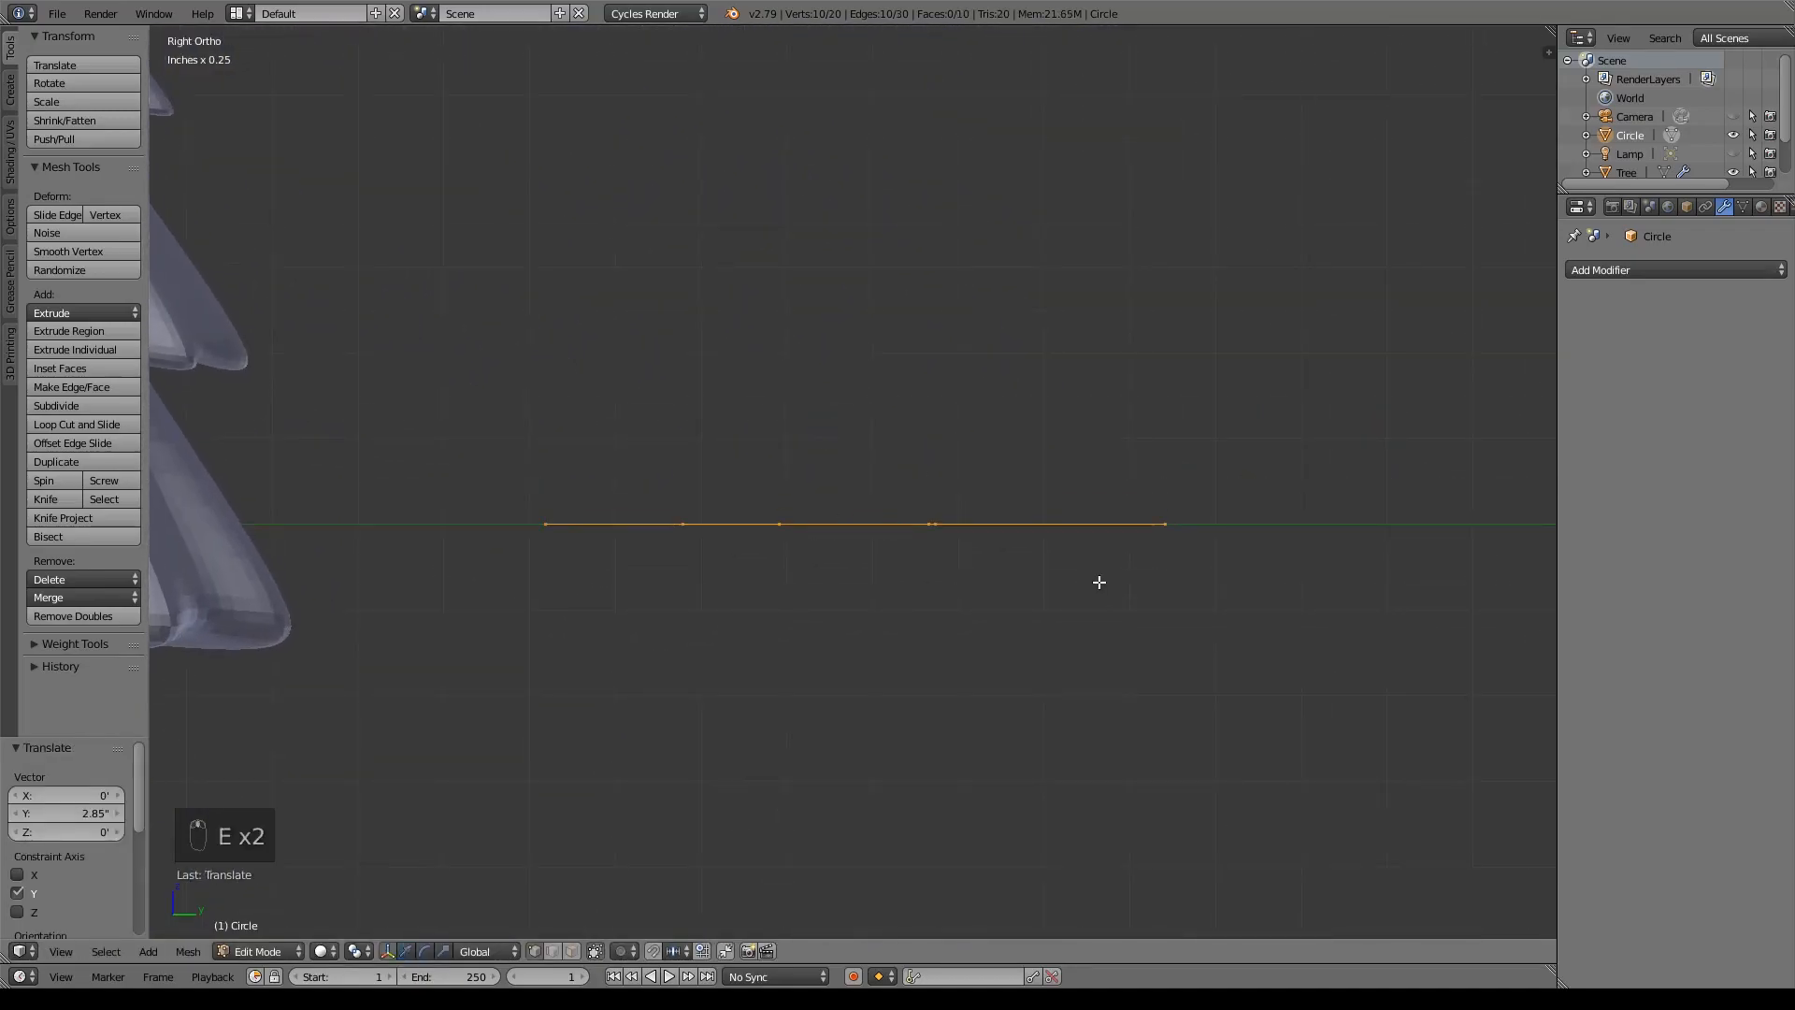
{"action": "right_click", "coordinate": [1100, 583]}
{"action": "left_click_drag", "start_coordinate": [824, 452], "coordinate": [822, 553]}
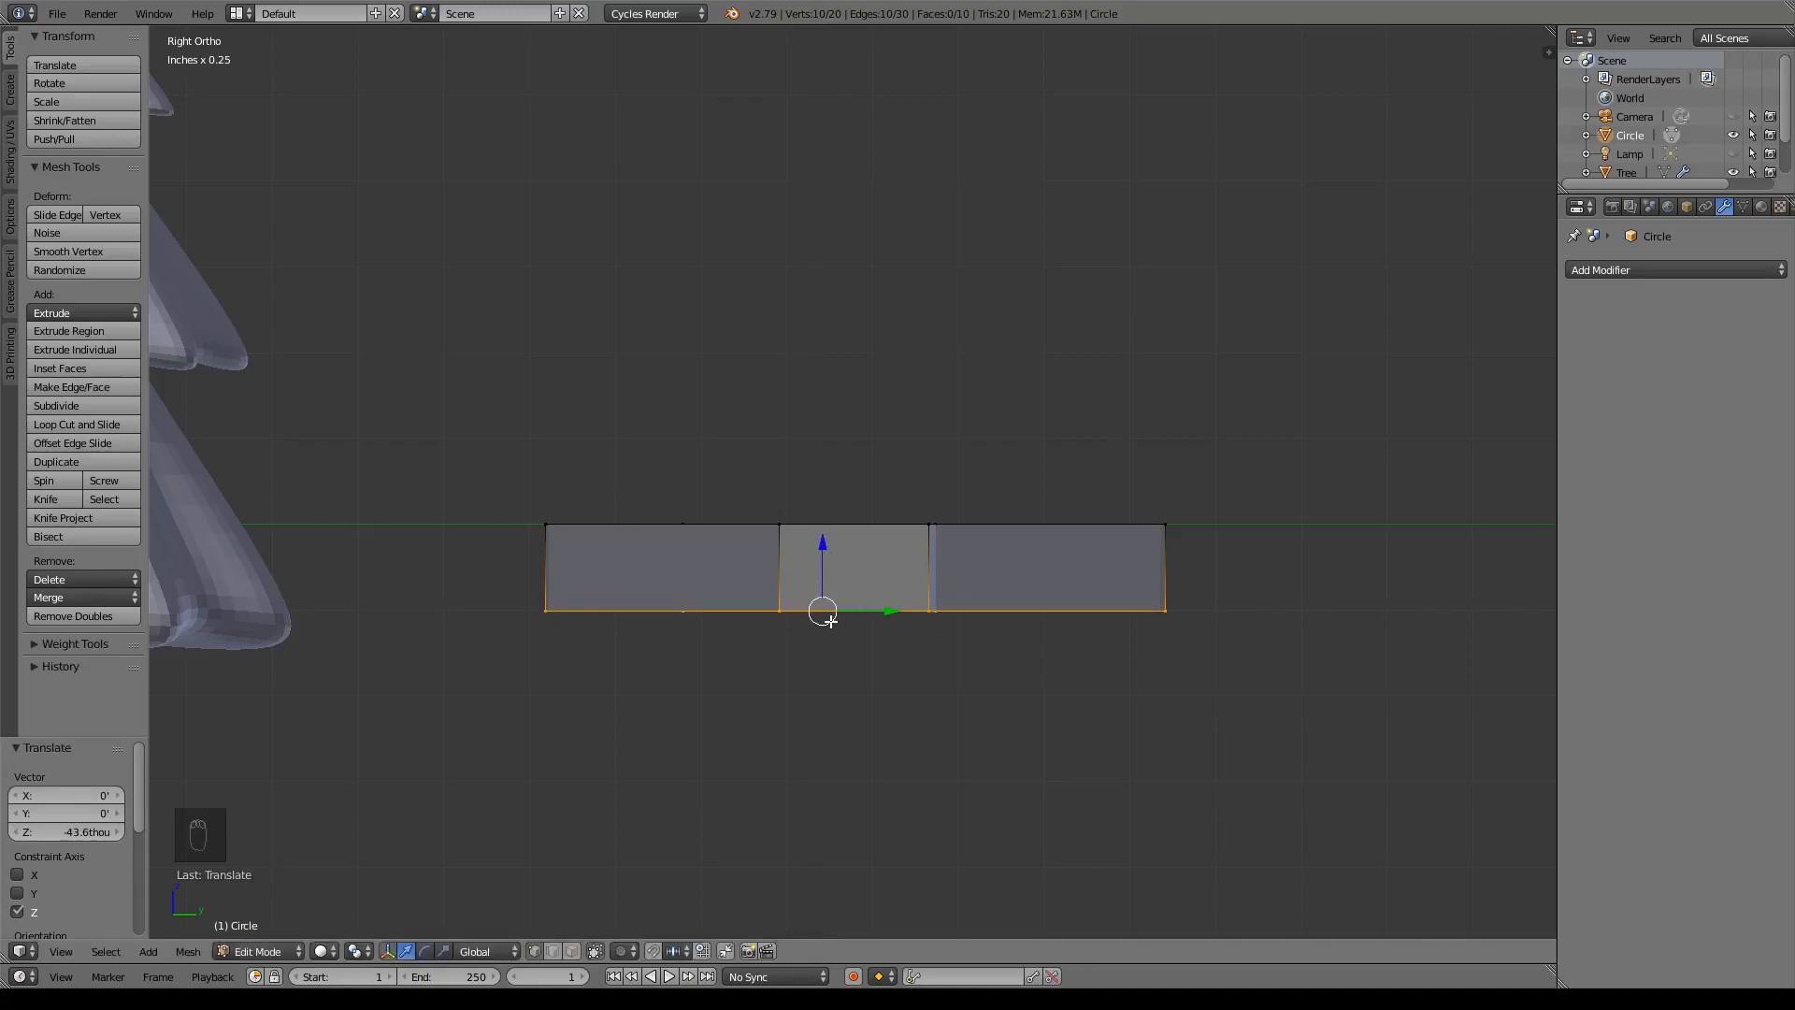
- Cap the star's bottom and top by extruding each outline in place and merging the new vertices at center
{"action": "key", "text": "e"}
{"action": "right_click", "coordinate": [722, 465]}
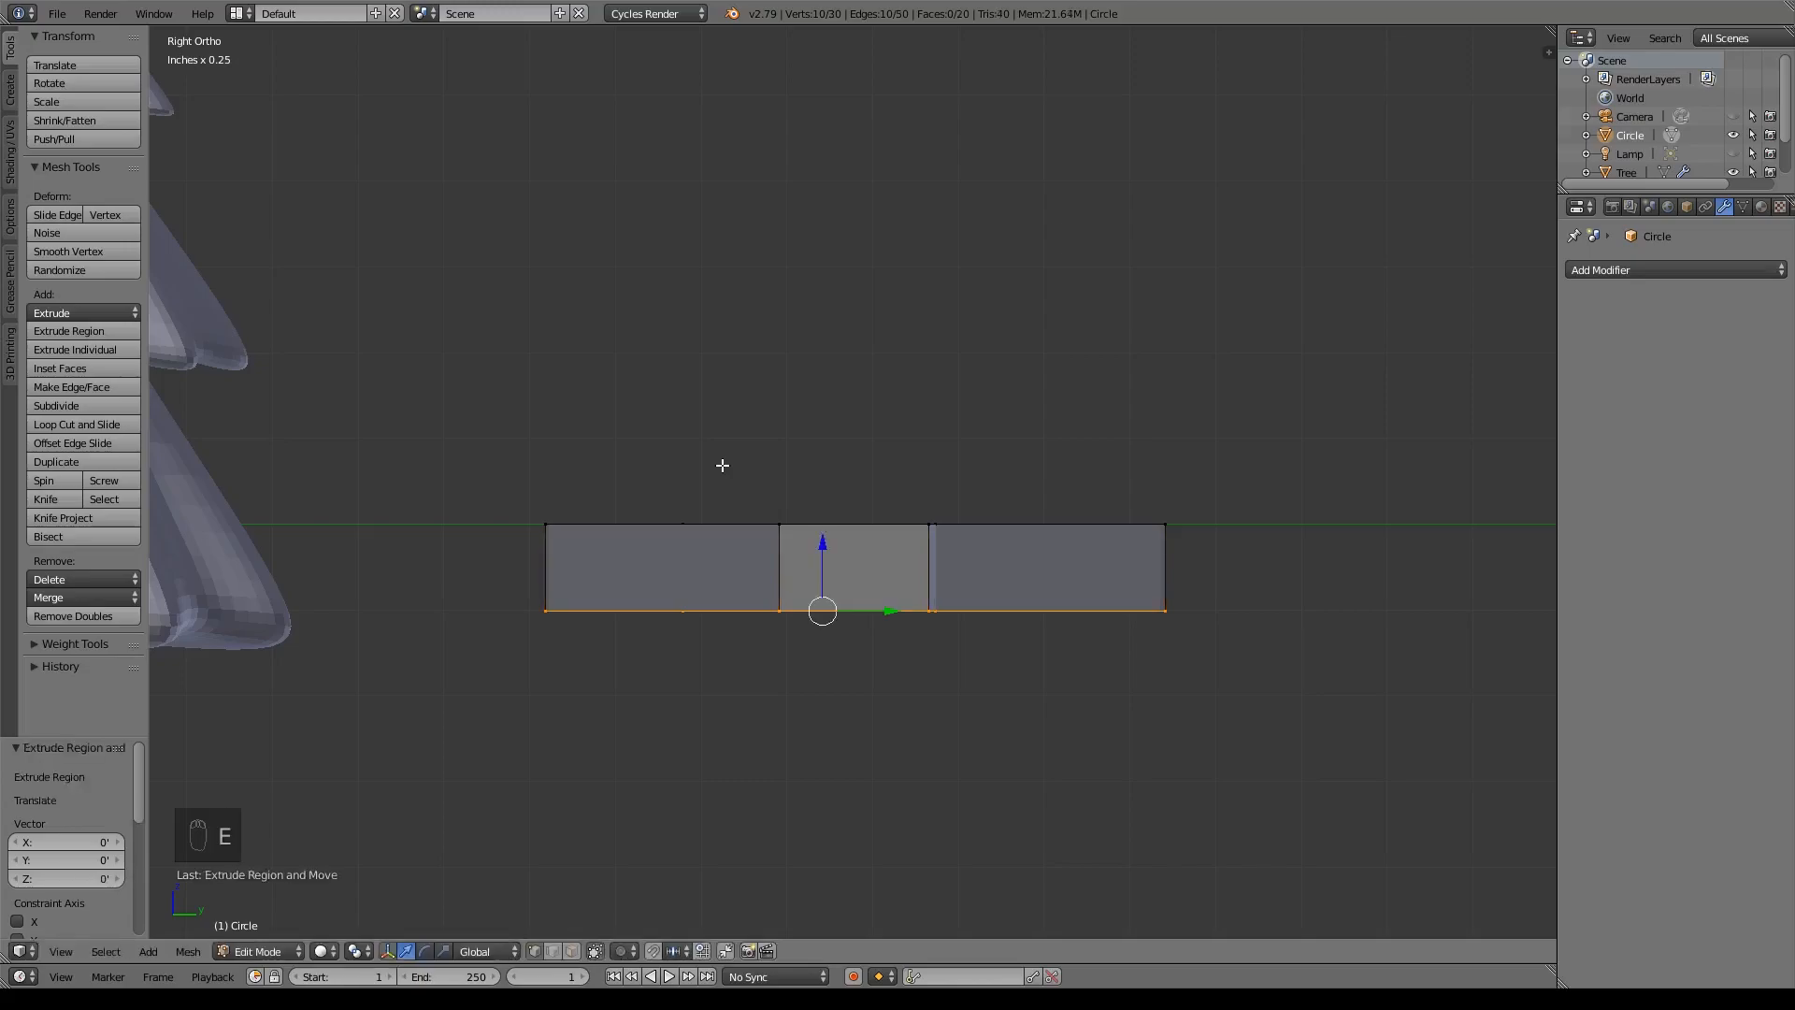
{"action": "left_click", "coordinate": [725, 468]}
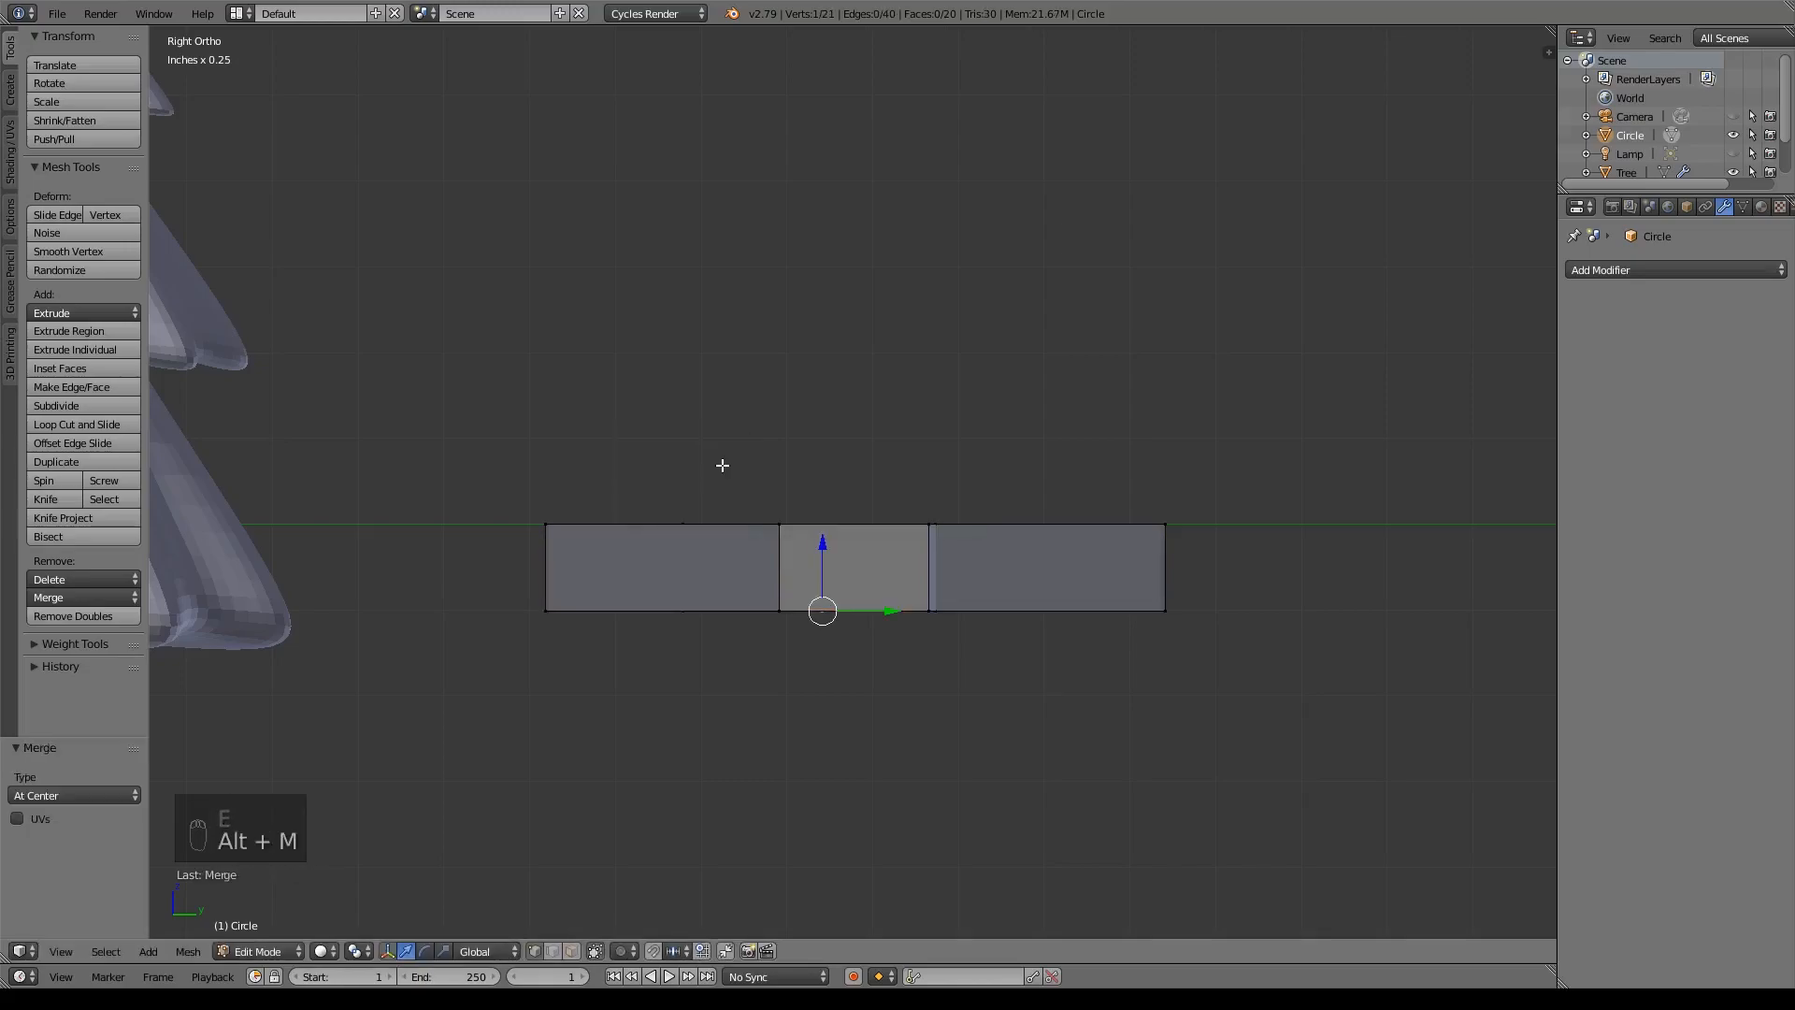
{"action": "left_click", "coordinate": [865, 525], "text": "alt"}
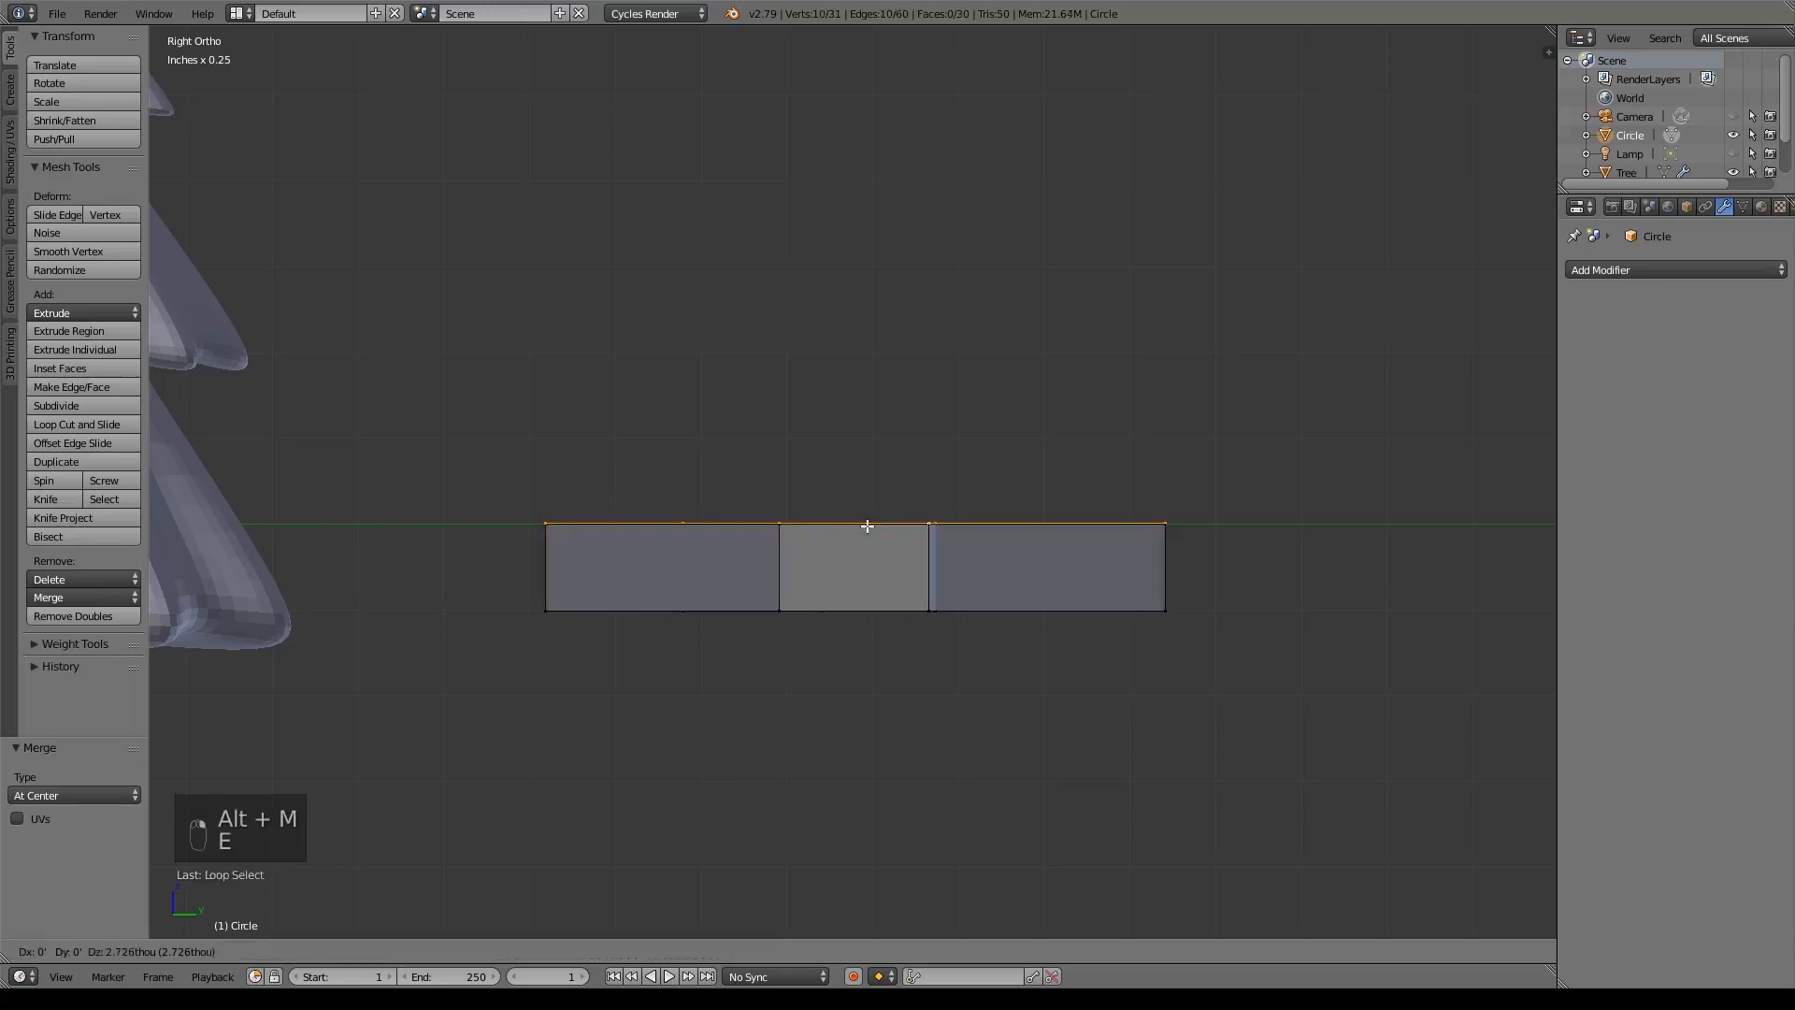
{"action": "key", "text": "e"}
{"action": "right_click", "coordinate": [868, 525]}
{"action": "key", "text": "alt+m"}
{"action": "left_click", "coordinate": [871, 521]}
- Select both center vertices and scale them apart along Z to raise the star's faces into peaks, then leave Edit Mode
{"action": "middle_click_drag", "start_coordinate": [871, 522], "coordinate": [833, 610]}
{"action": "right_click", "coordinate": [834, 610], "text": "shift"}
{"action": "key", "text": "KP_3"}
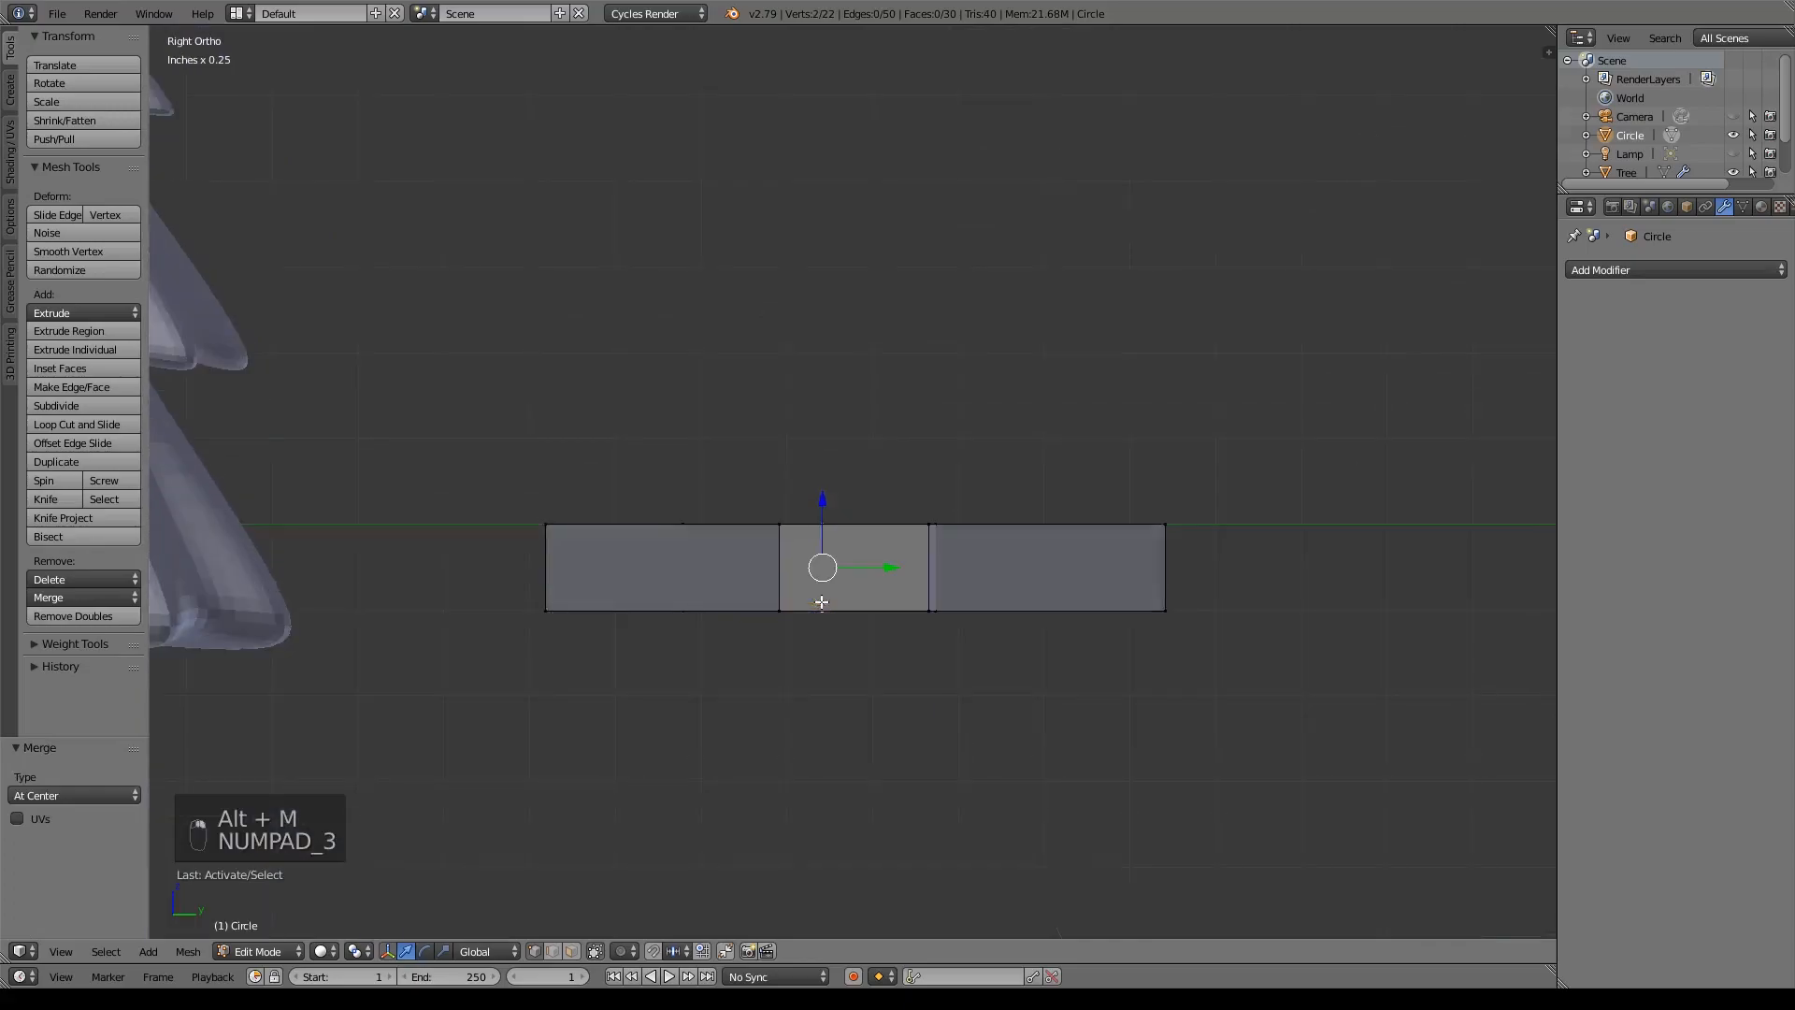
{"action": "key", "text": "s"}
{"action": "key", "text": "z"}
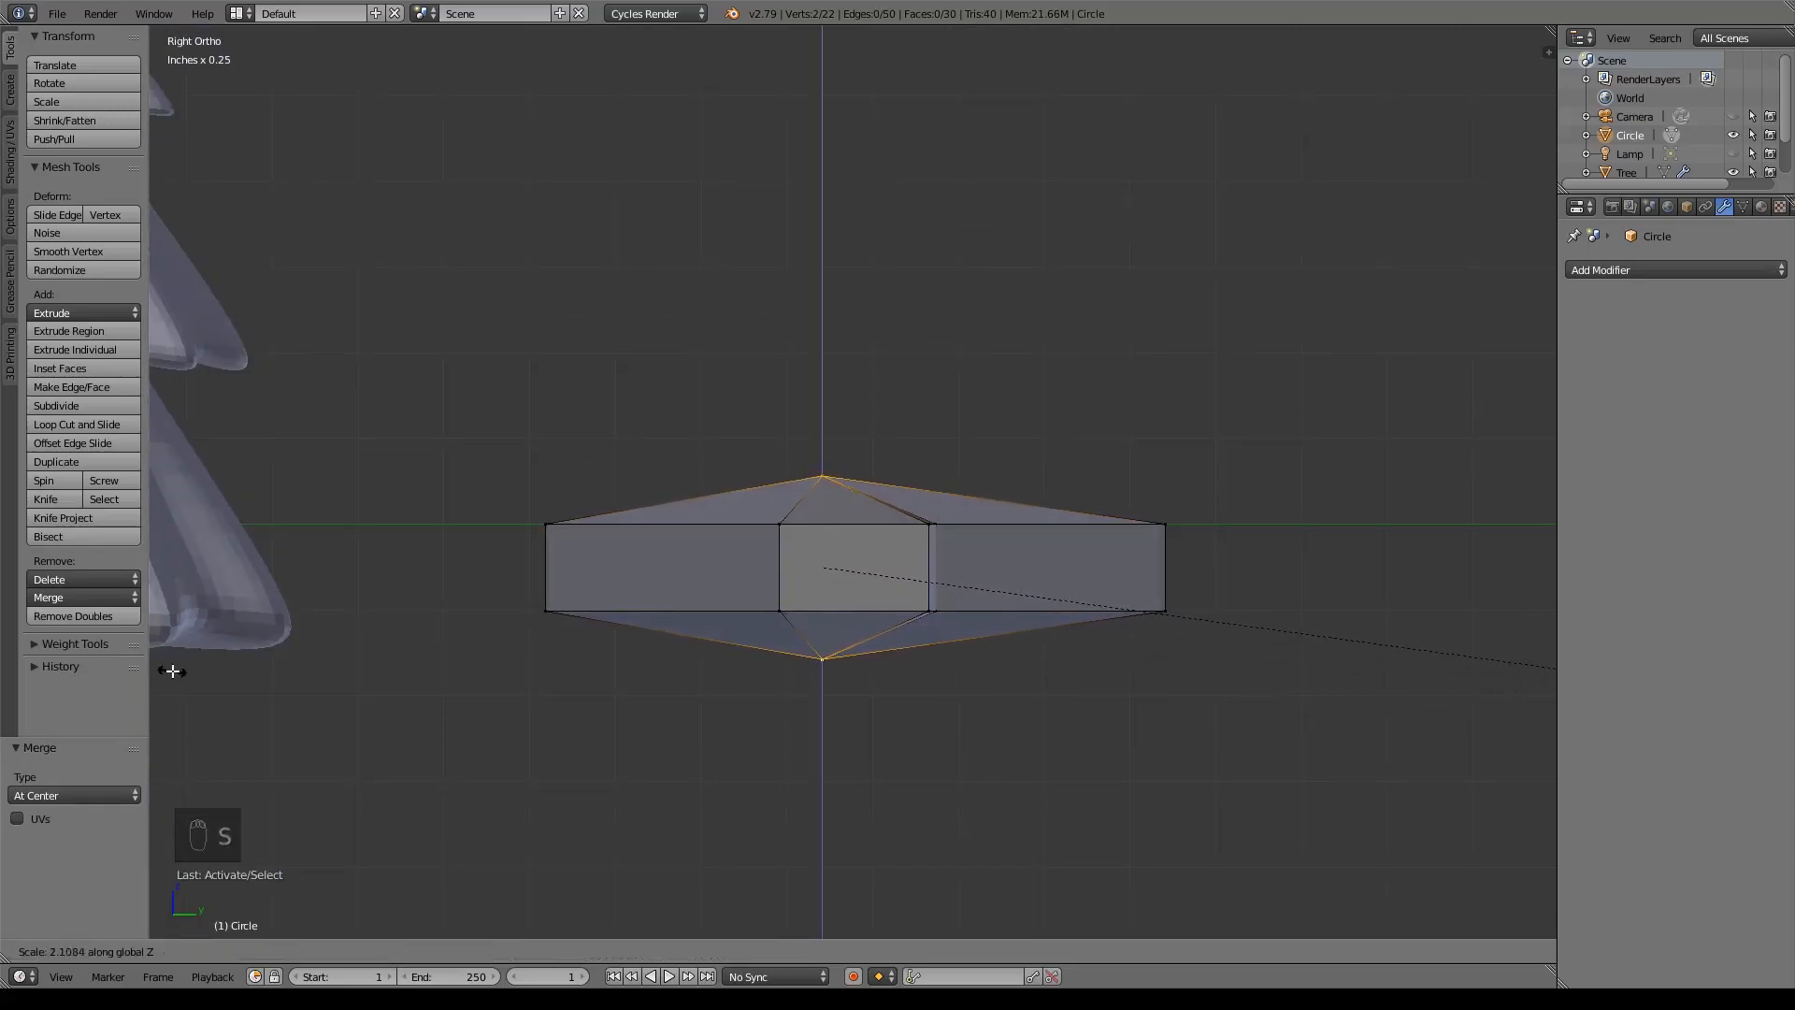
{"action": "left_click", "coordinate": [272, 651]}
{"action": "key", "text": "z"}
{"action": "middle_click_drag", "start_coordinate": [629, 629], "coordinate": [894, 773]}
{"action": "key", "text": "z"}
{"action": "key", "text": "Tab"}
{"action": "middle_click_drag", "start_coordinate": [973, 724], "coordinate": [871, 790]}
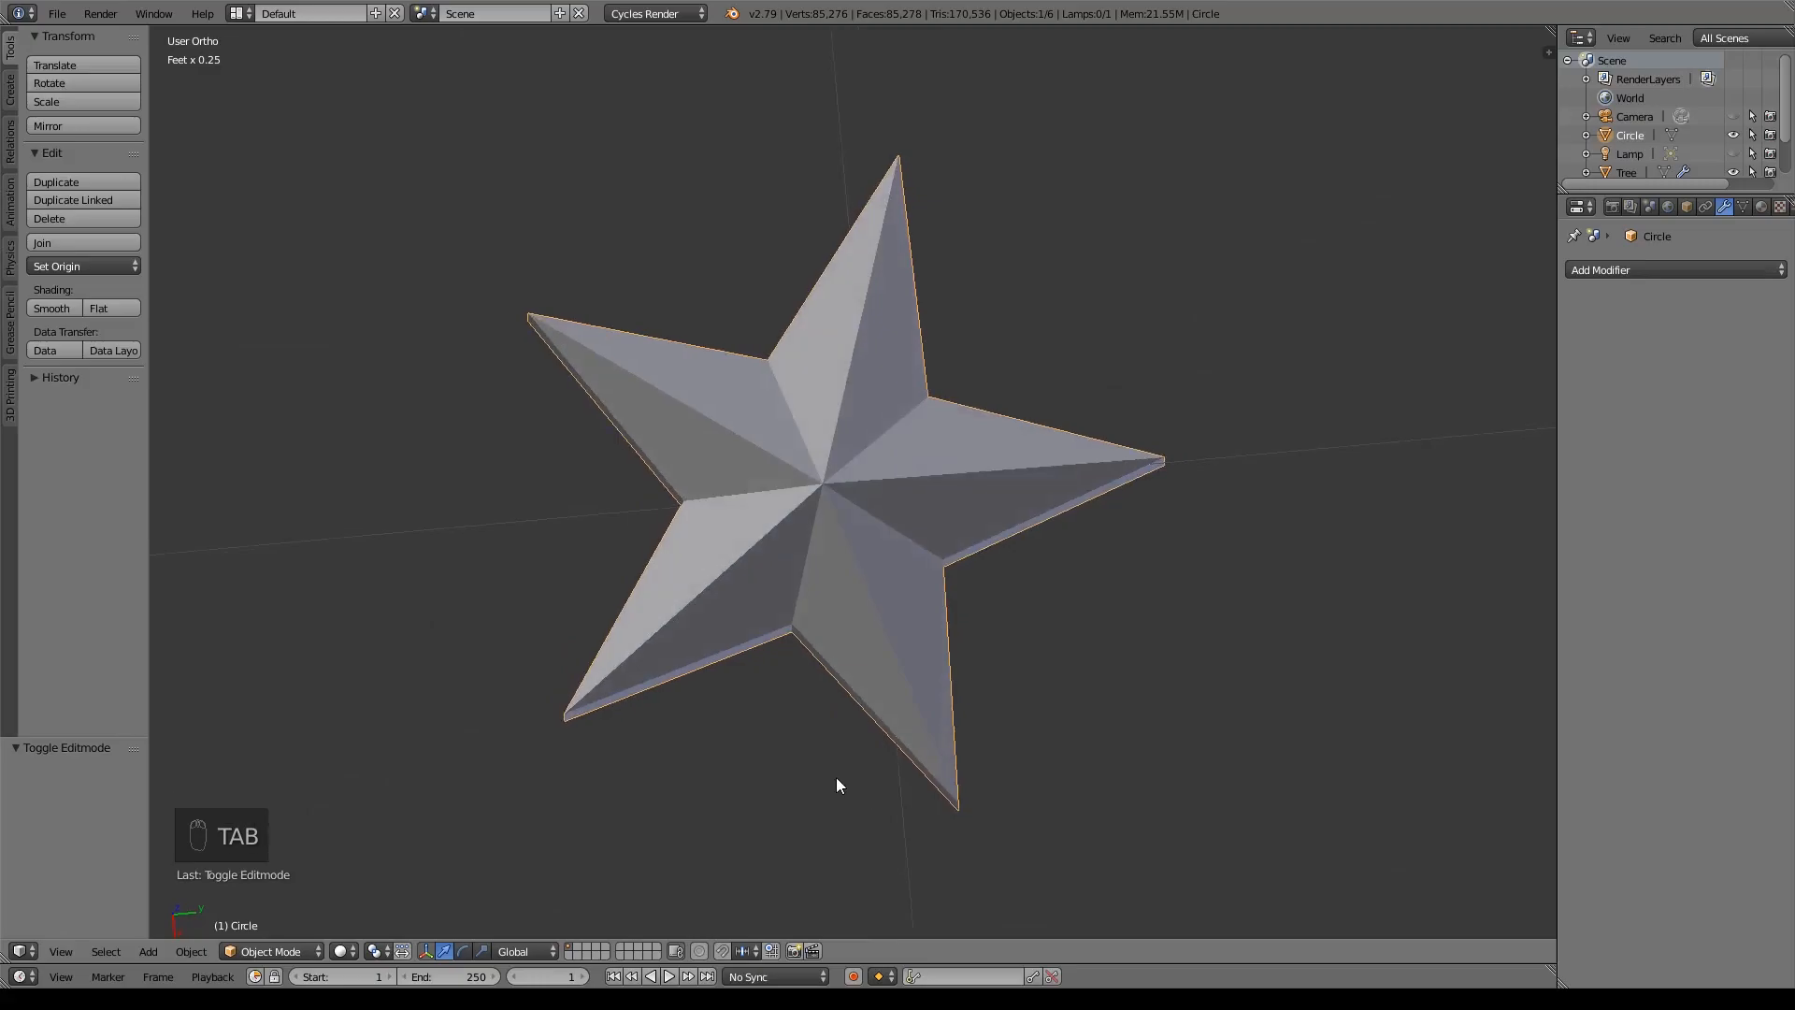
- Rotate the star 90° in the side view to stand it upright, and move its geometry to its origin
{"action": "key", "text": "KP_3"}
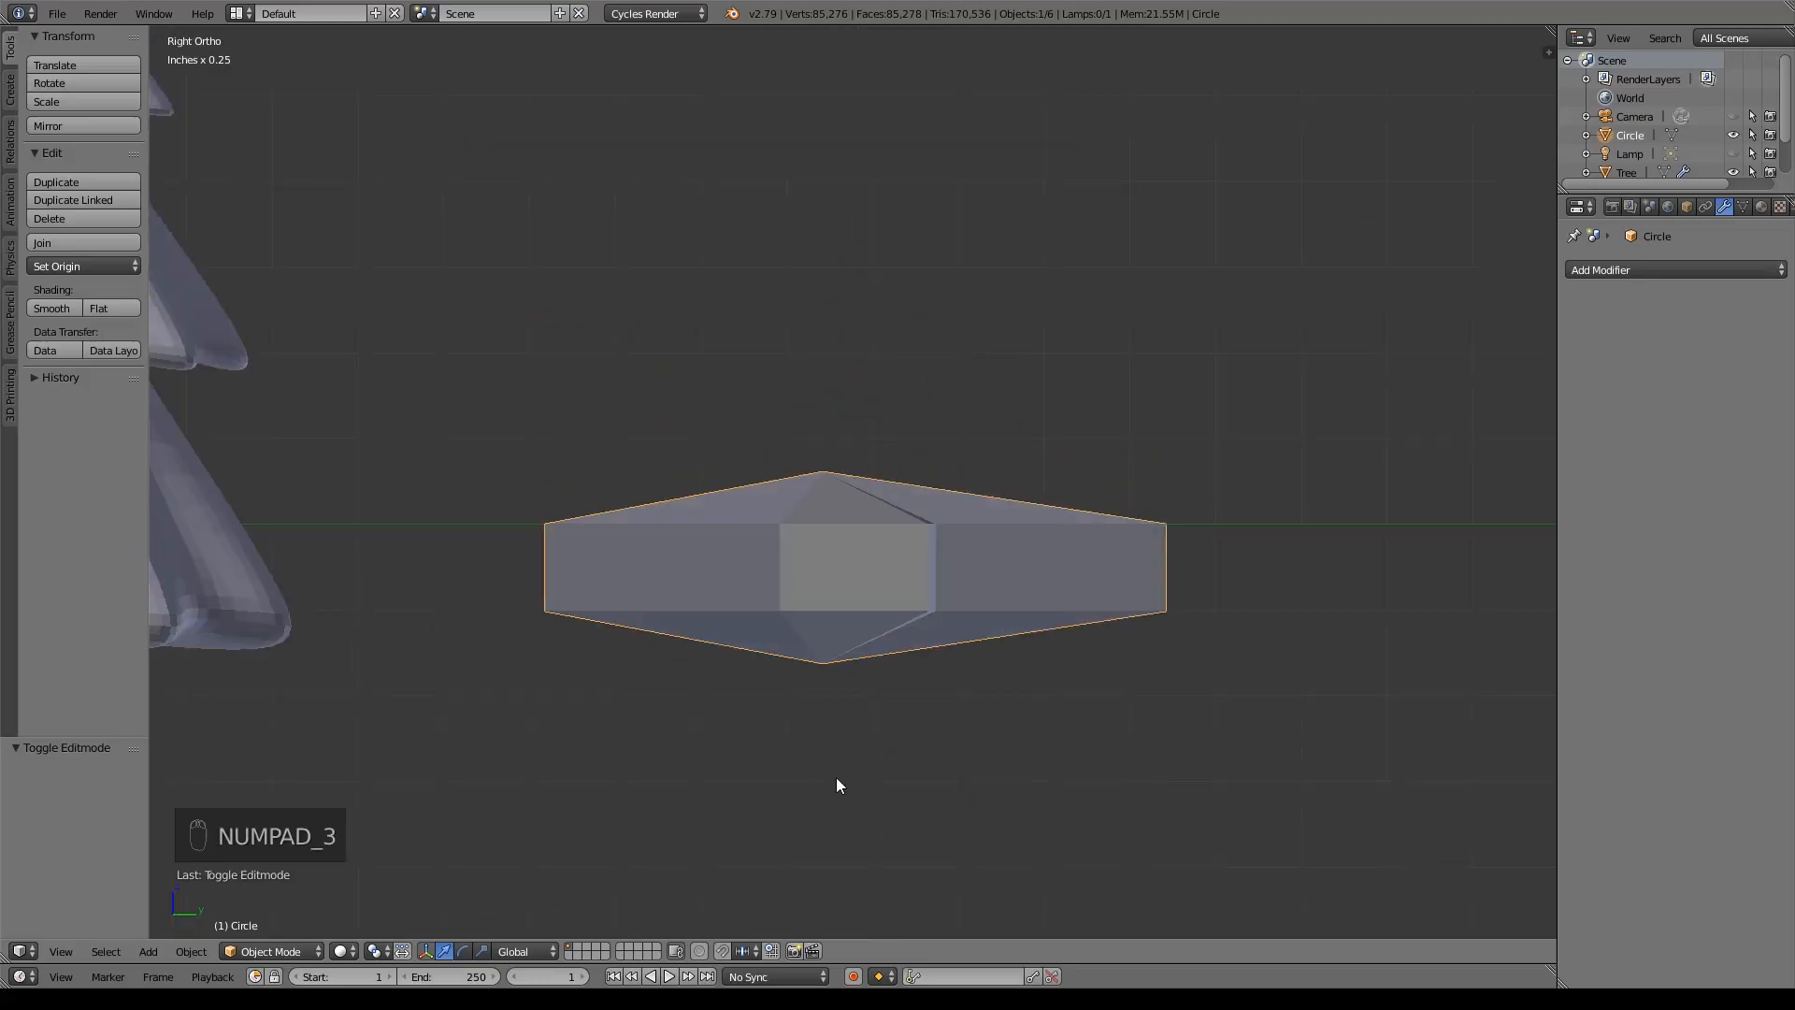
{"action": "type", "text": "r90"}
{"action": "key", "text": "Return"}
{"action": "scroll", "coordinate": [836, 777], "scroll_direction": "down", "scroll_amount": 6}
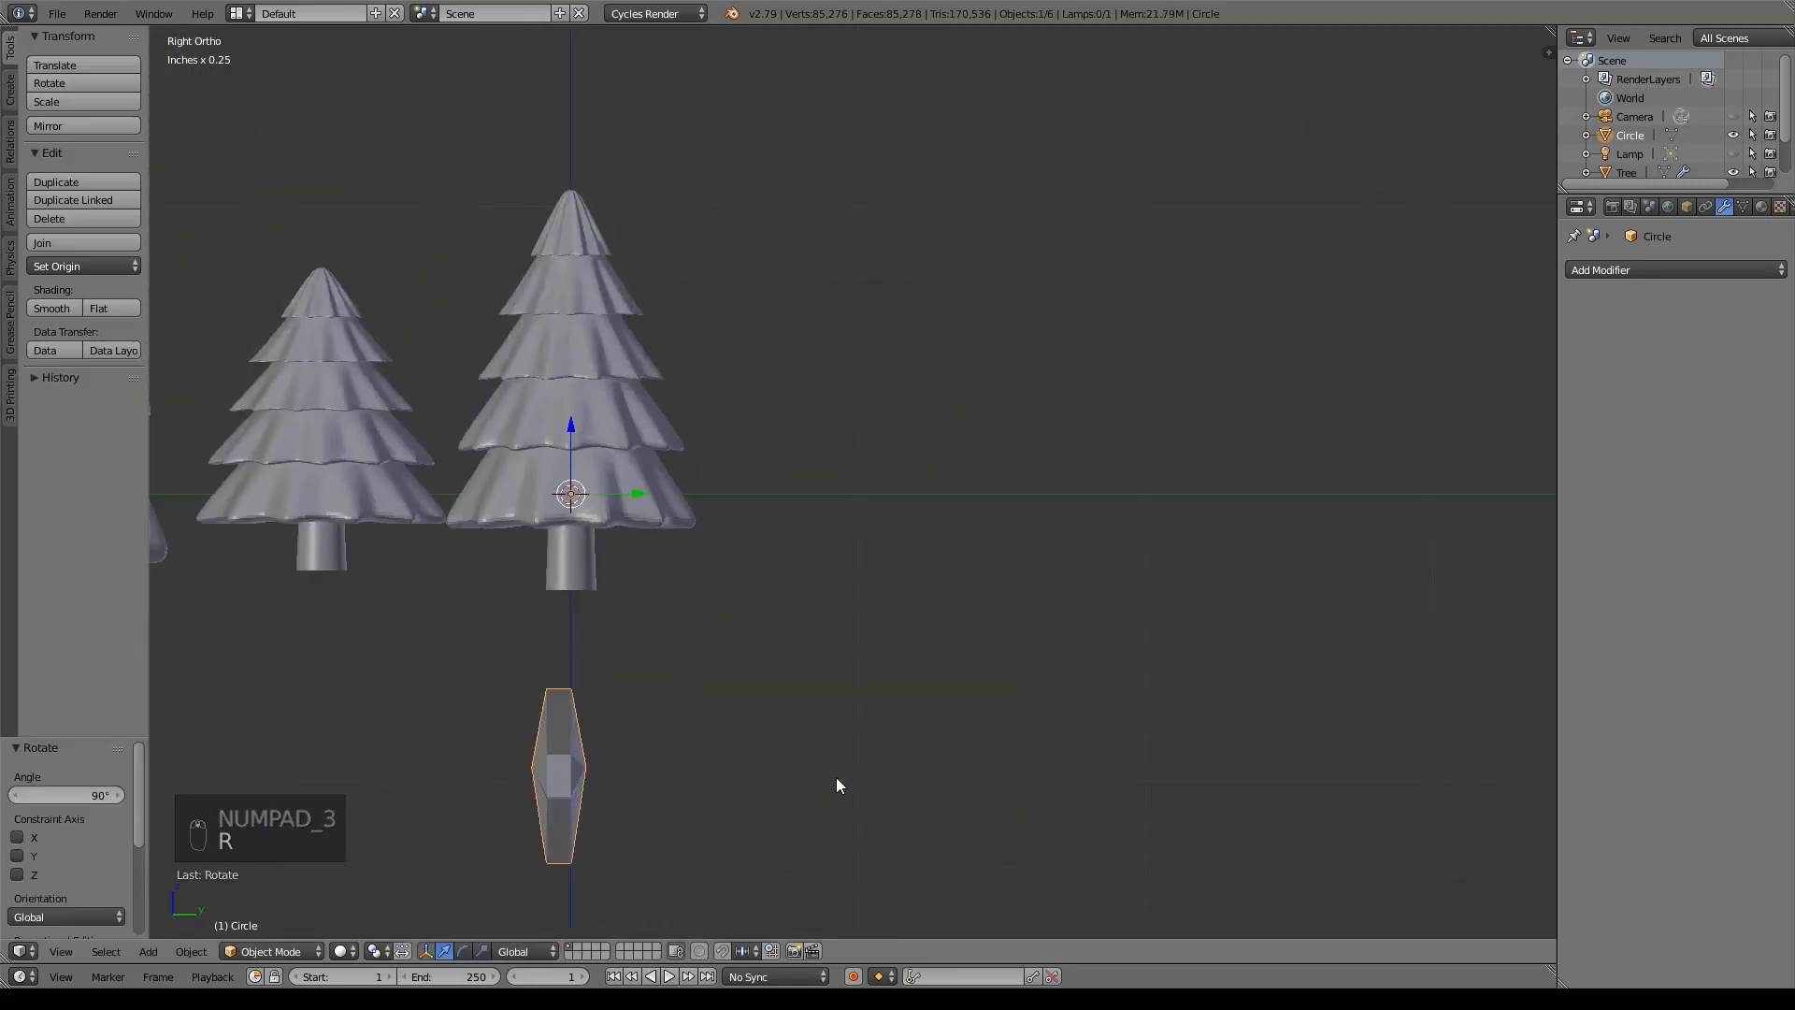
{"action": "middle_click_drag", "start_coordinate": [782, 758], "coordinate": [892, 713], "text": "shift"}
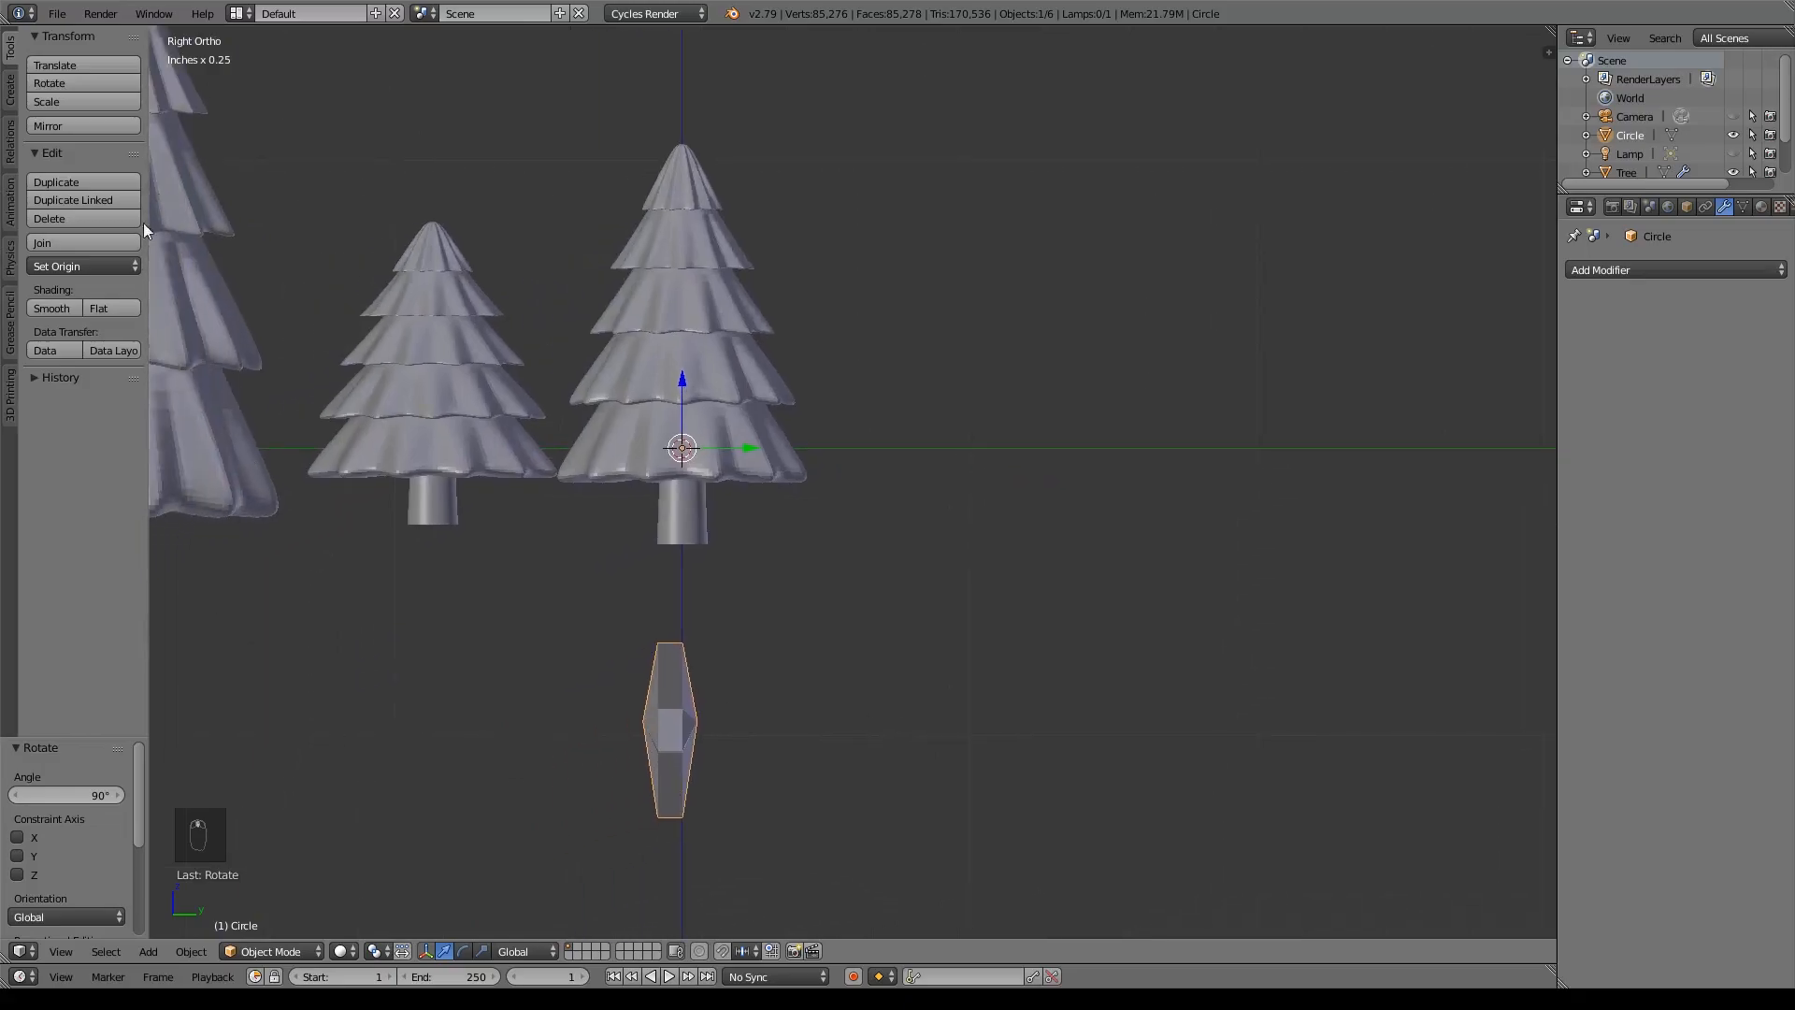
{"action": "left_click", "coordinate": [120, 266]}
{"action": "left_click", "coordinate": [121, 289]}
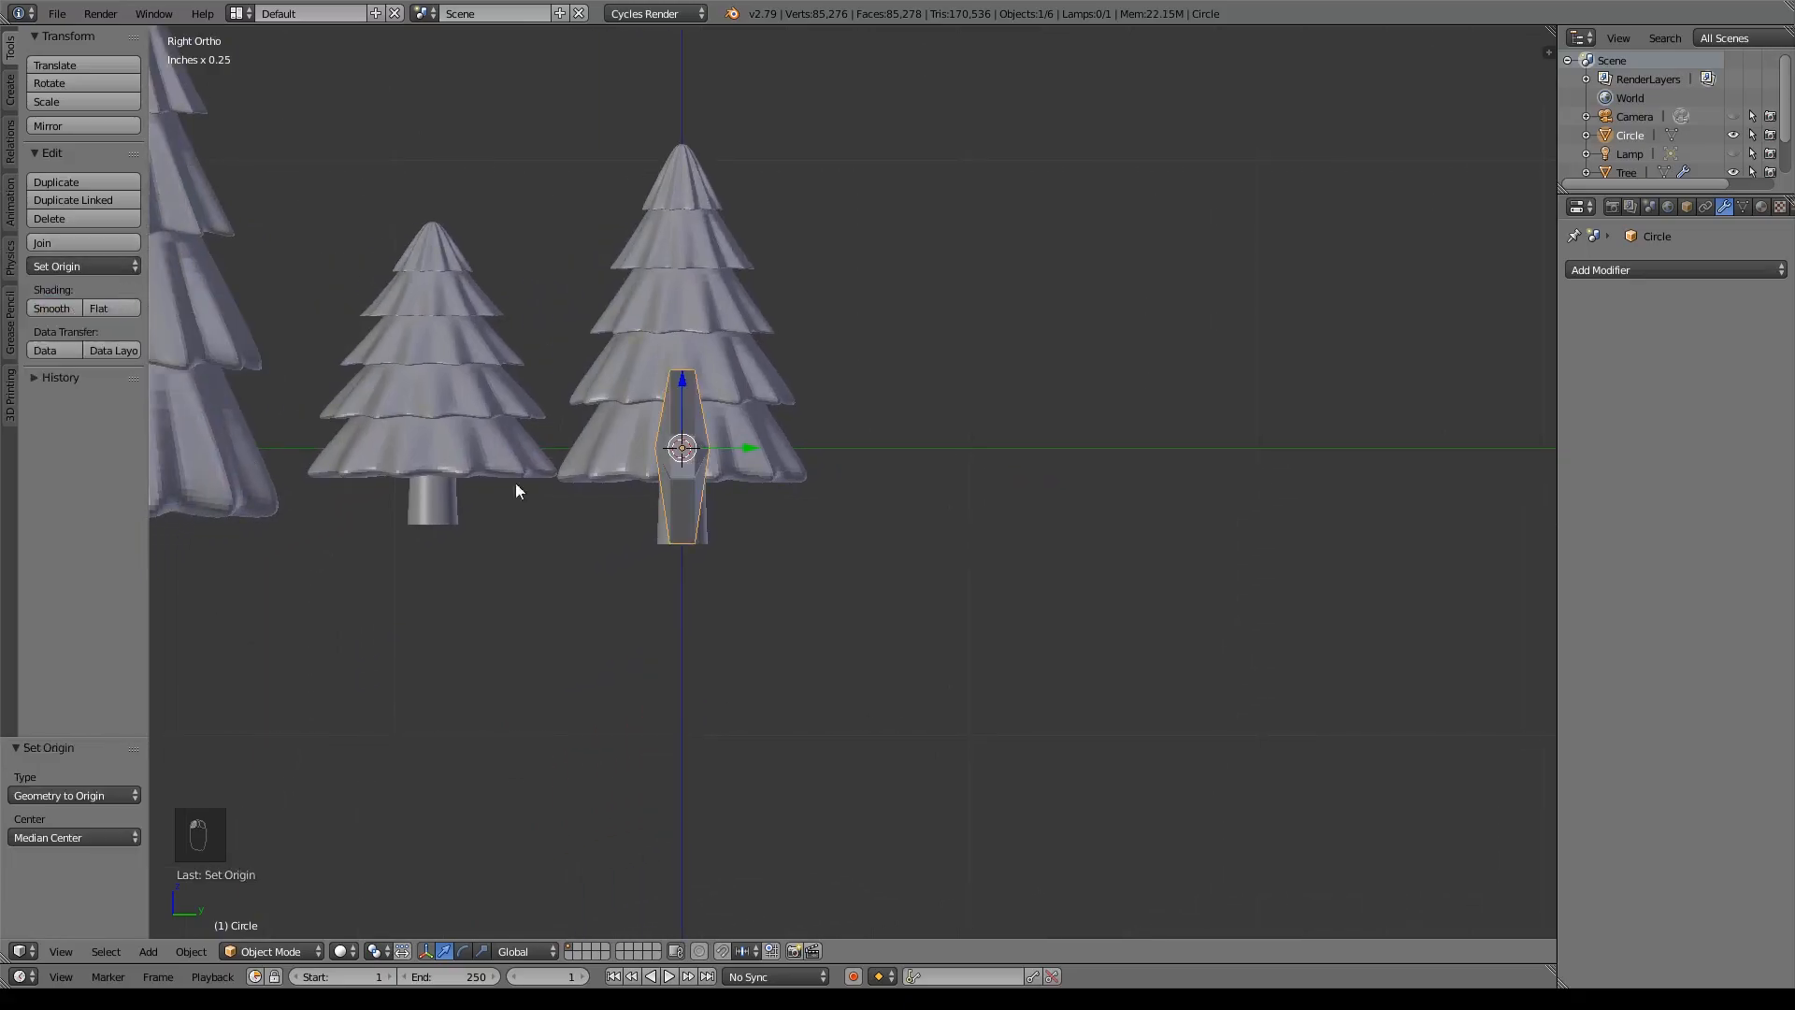
- Rotate the star 180° in the side view so that a single point faces up
{"action": "middle_click_drag", "start_coordinate": [747, 453], "coordinate": [939, 521]}
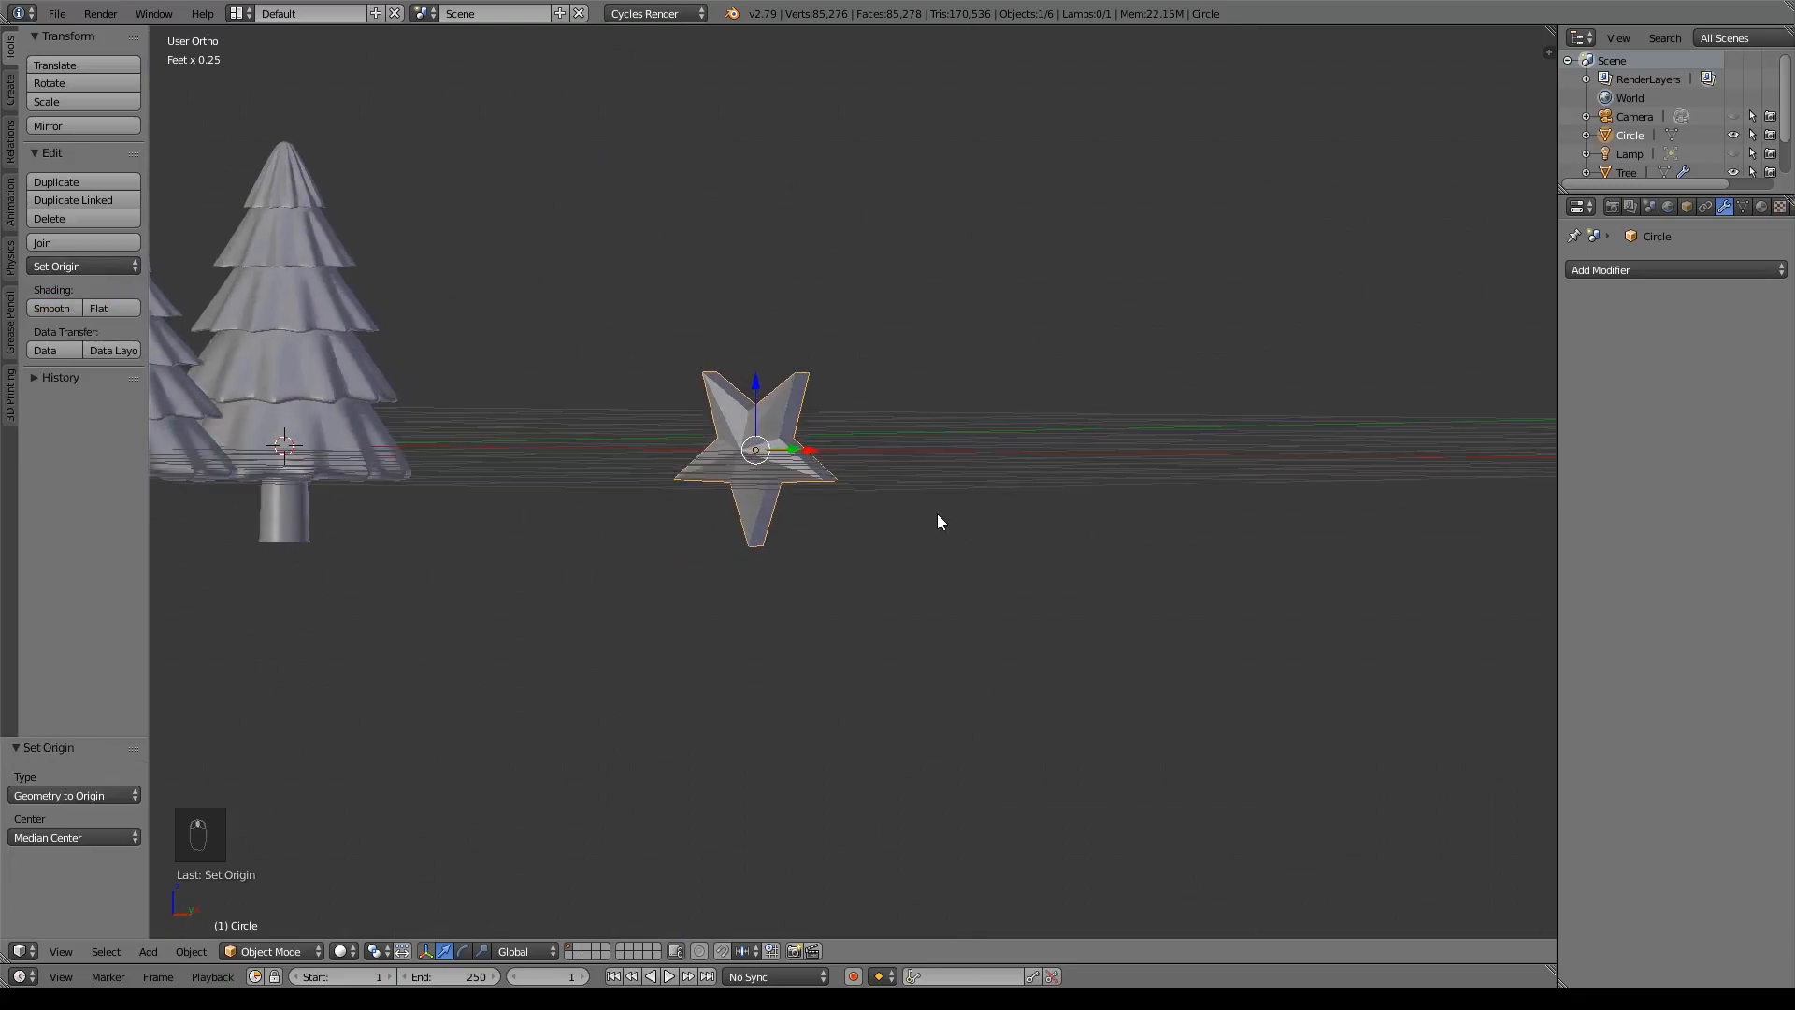
{"action": "key", "text": "KP_3"}
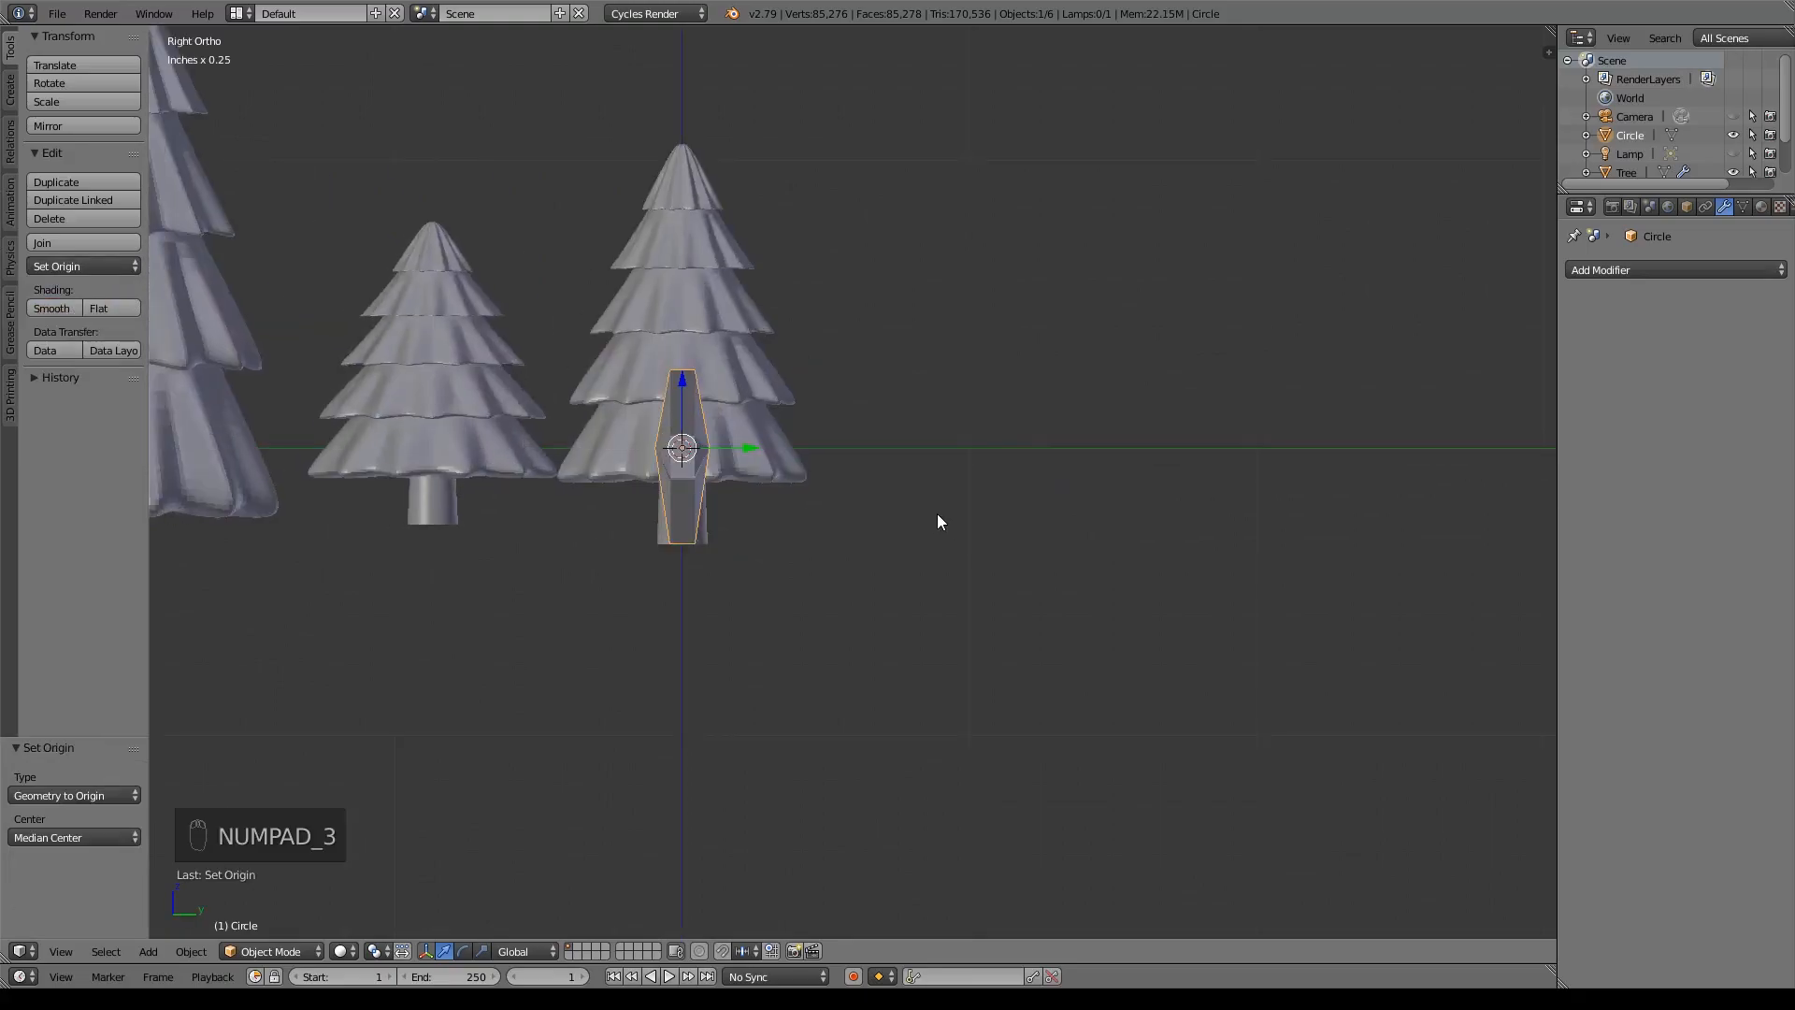
{"action": "type", "text": "r"}
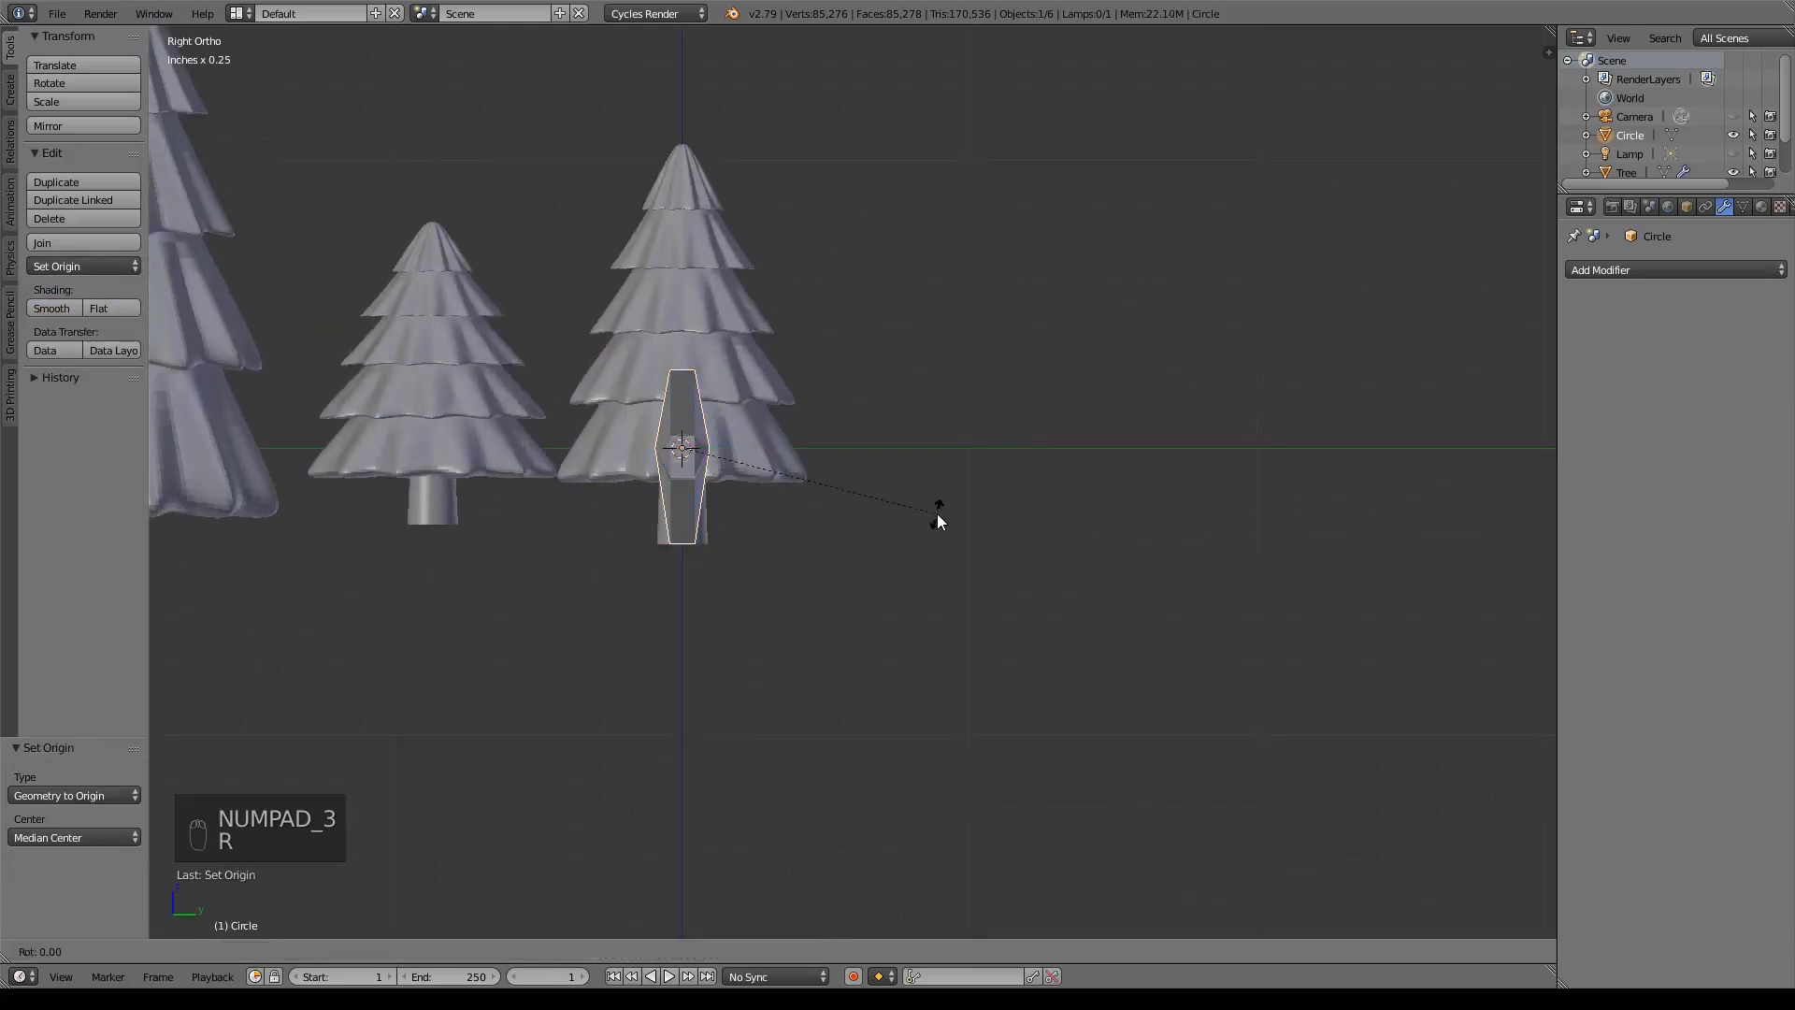
{"action": "type", "text": "180"}
{"action": "key", "text": "Return"}
{"action": "key", "text": "KP_1"}
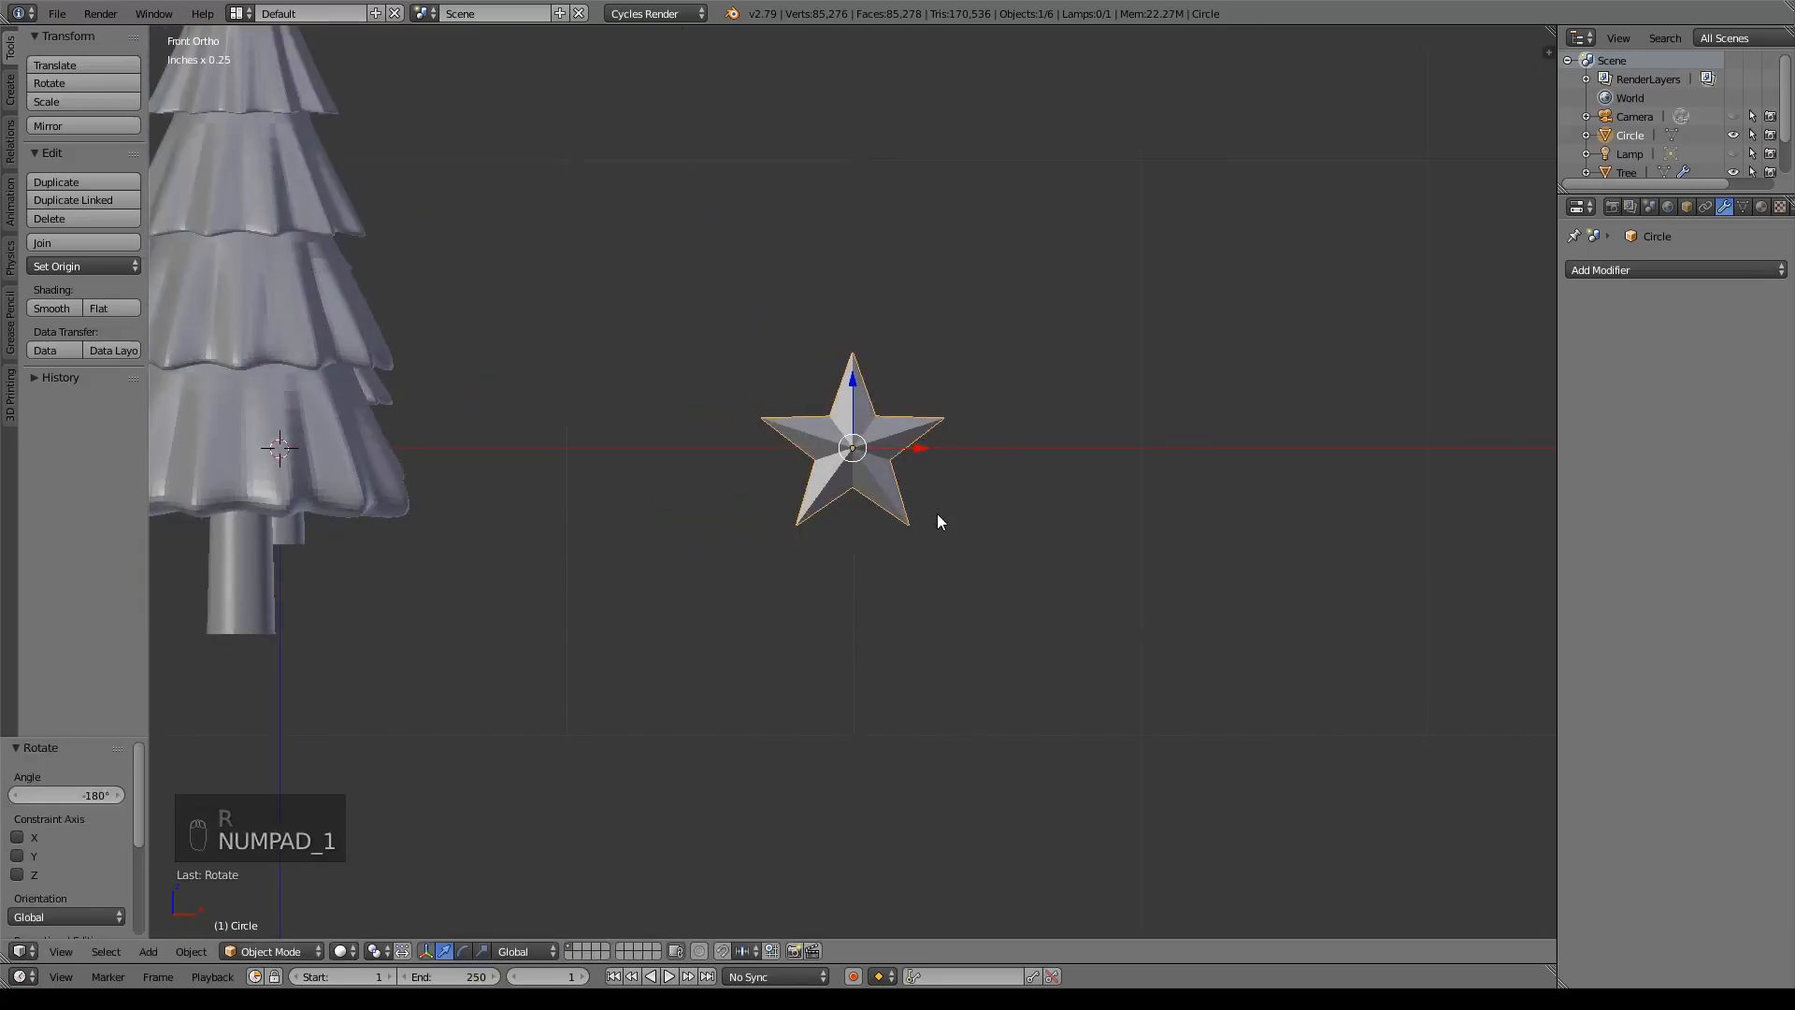
- Rotate the star 90° in the top view and move it along X onto the first tree's axis, finishing about -1.63"
{"action": "scroll", "coordinate": [939, 521], "scroll_direction": "down", "scroll_amount": 6}
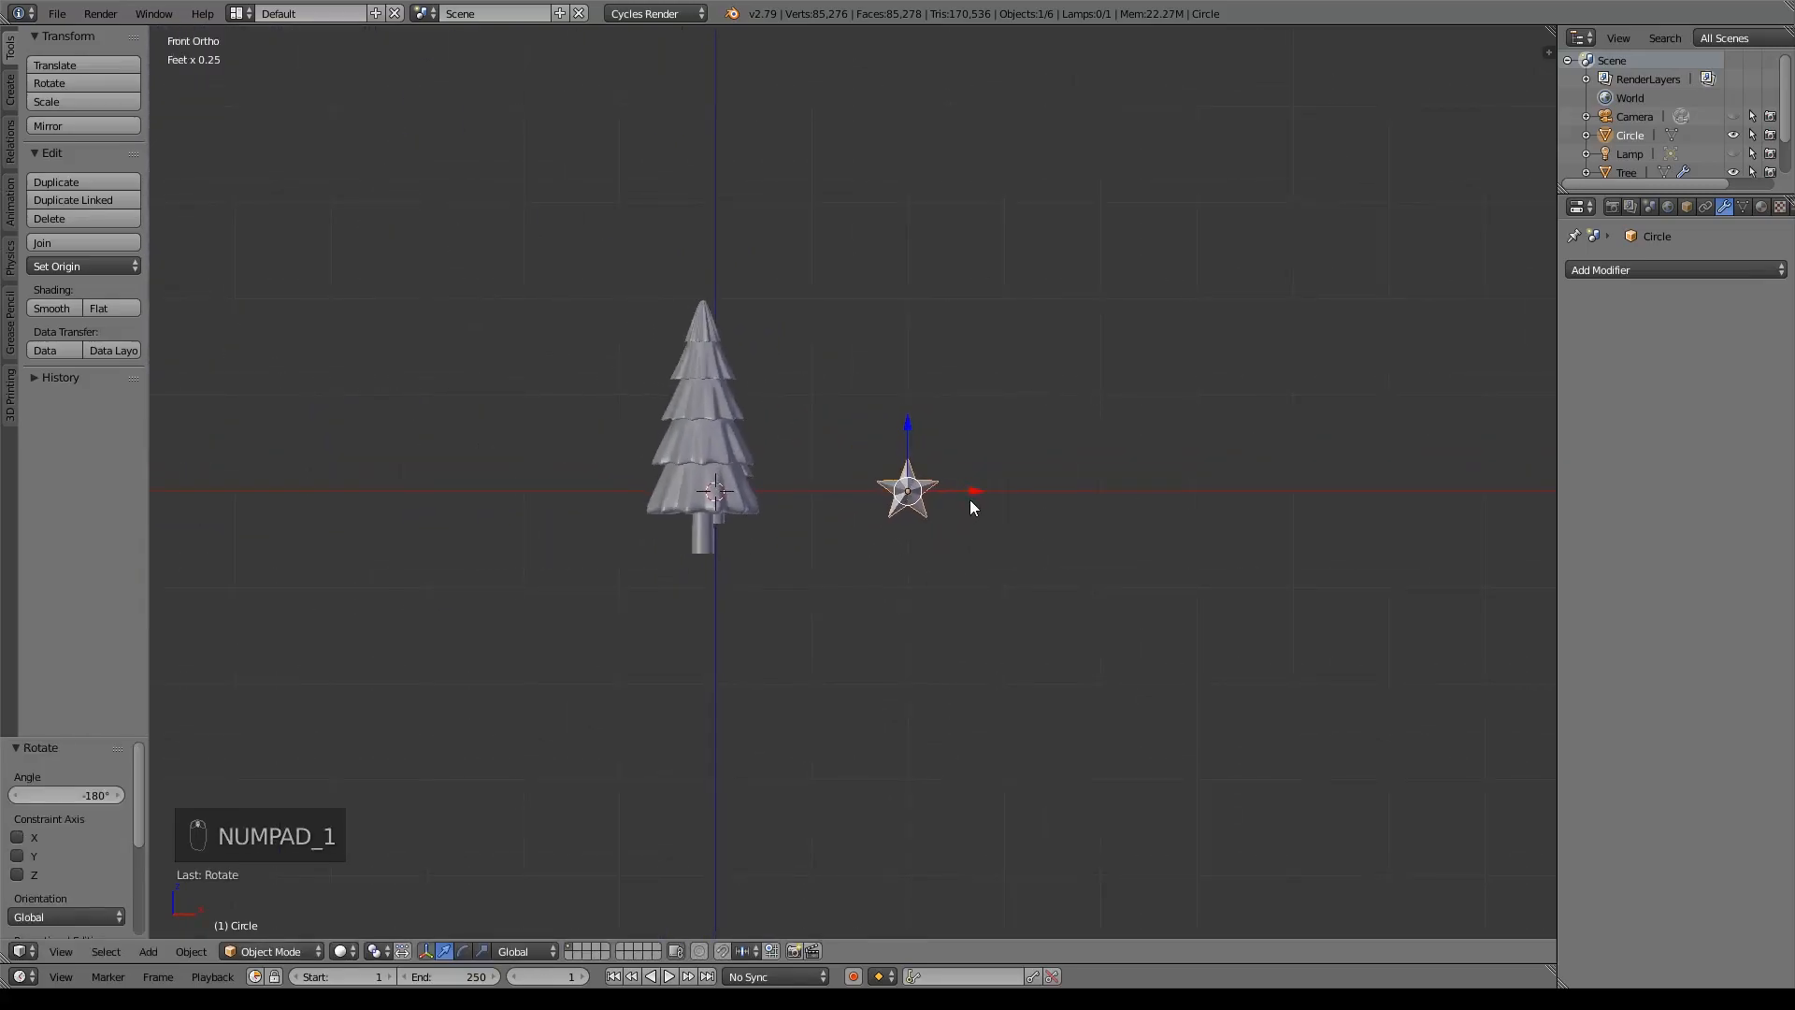
{"action": "key", "text": "KP_7"}
{"action": "type", "text": "r90"}
{"action": "key", "text": "Return"}
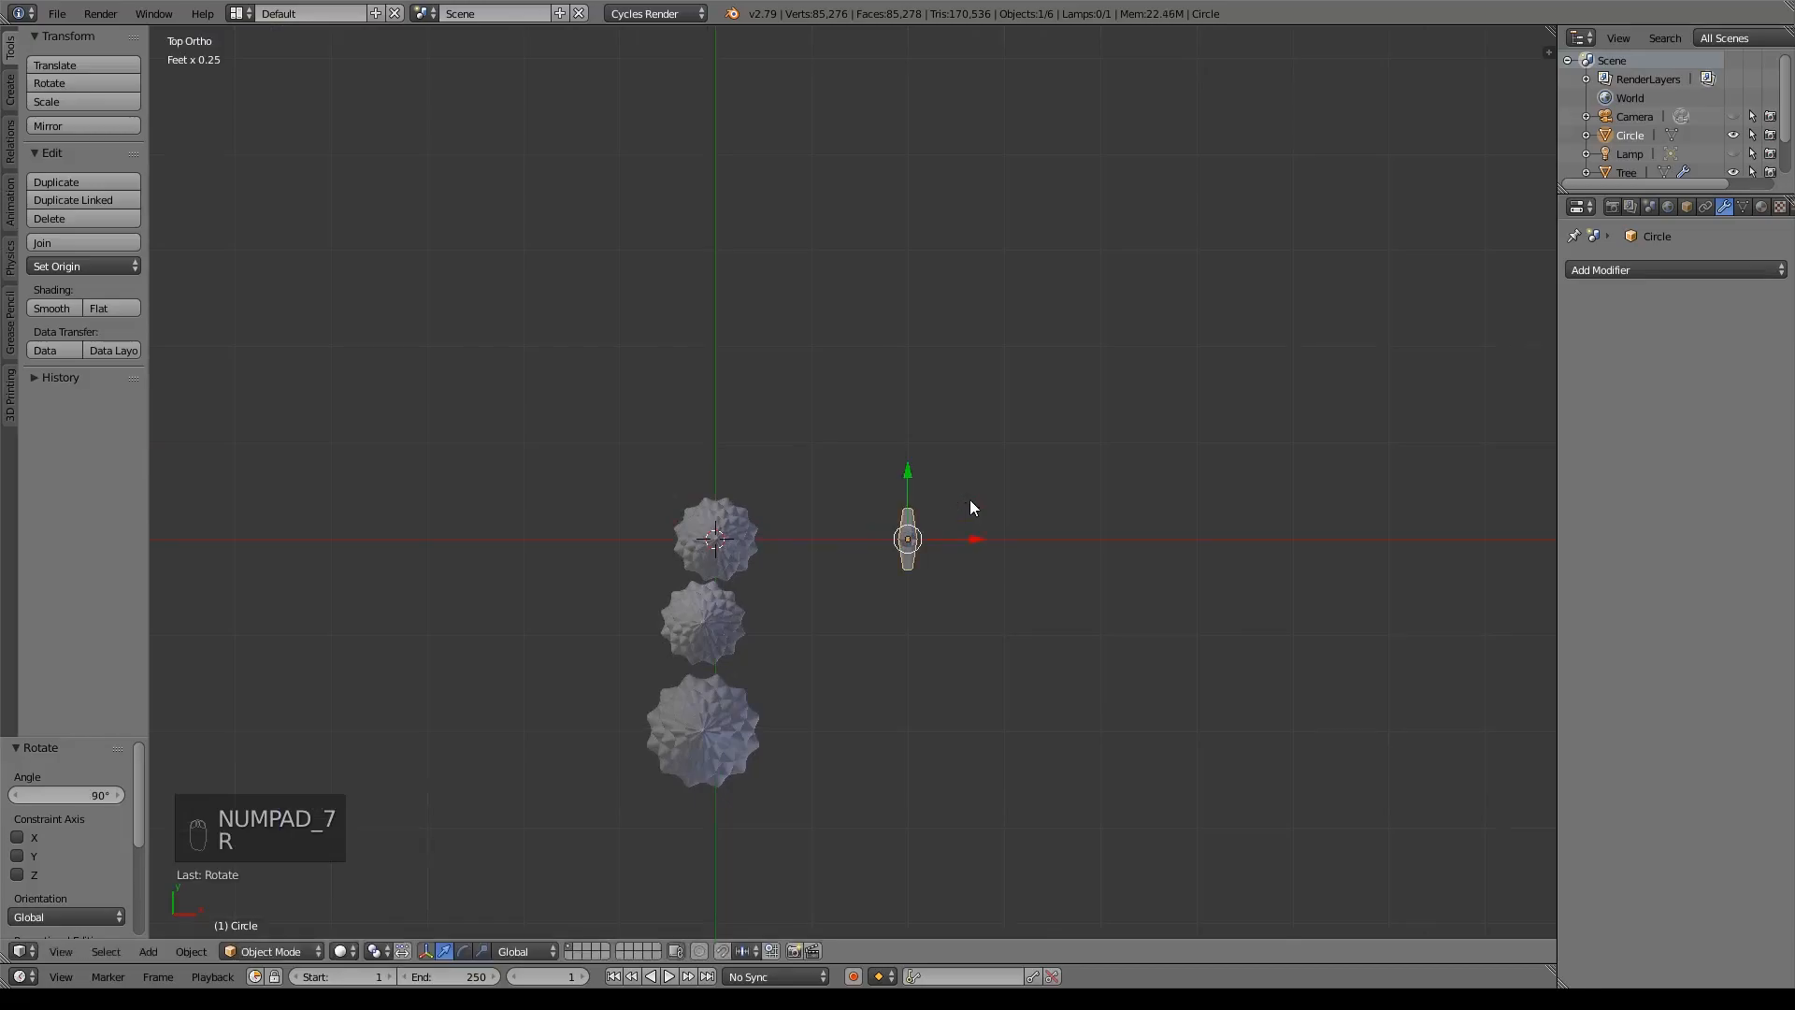
{"action": "key", "text": "KP_1"}
{"action": "left_click_drag", "start_coordinate": [978, 490], "coordinate": [820, 486]}
{"action": "key", "text": "KP_7"}
{"action": "middle_click_drag", "start_coordinate": [765, 715], "coordinate": [765, 655]}
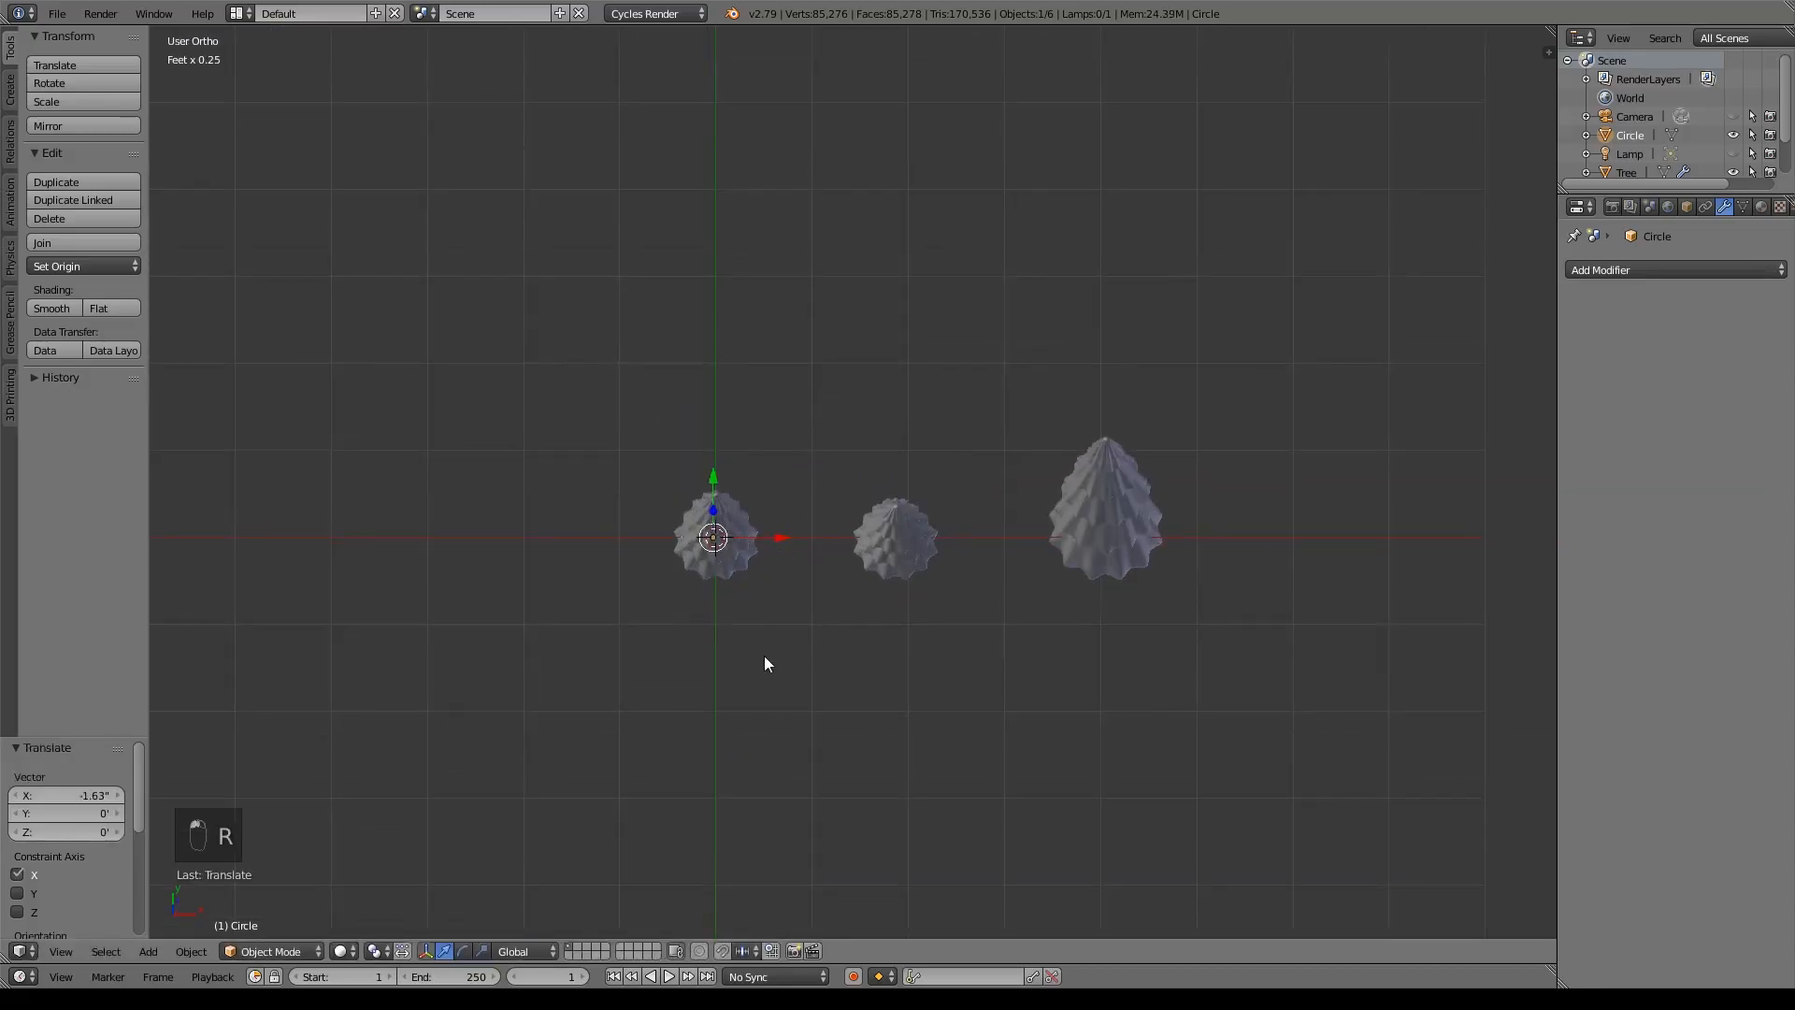
- Raise the star above the first tree's tip and center it there, shifting it about 102 thou in X
{"action": "key", "text": "KP_Decimal"}
{"action": "key", "text": "KP_Enter"}
{"action": "key", "text": "KP_Decimal"}
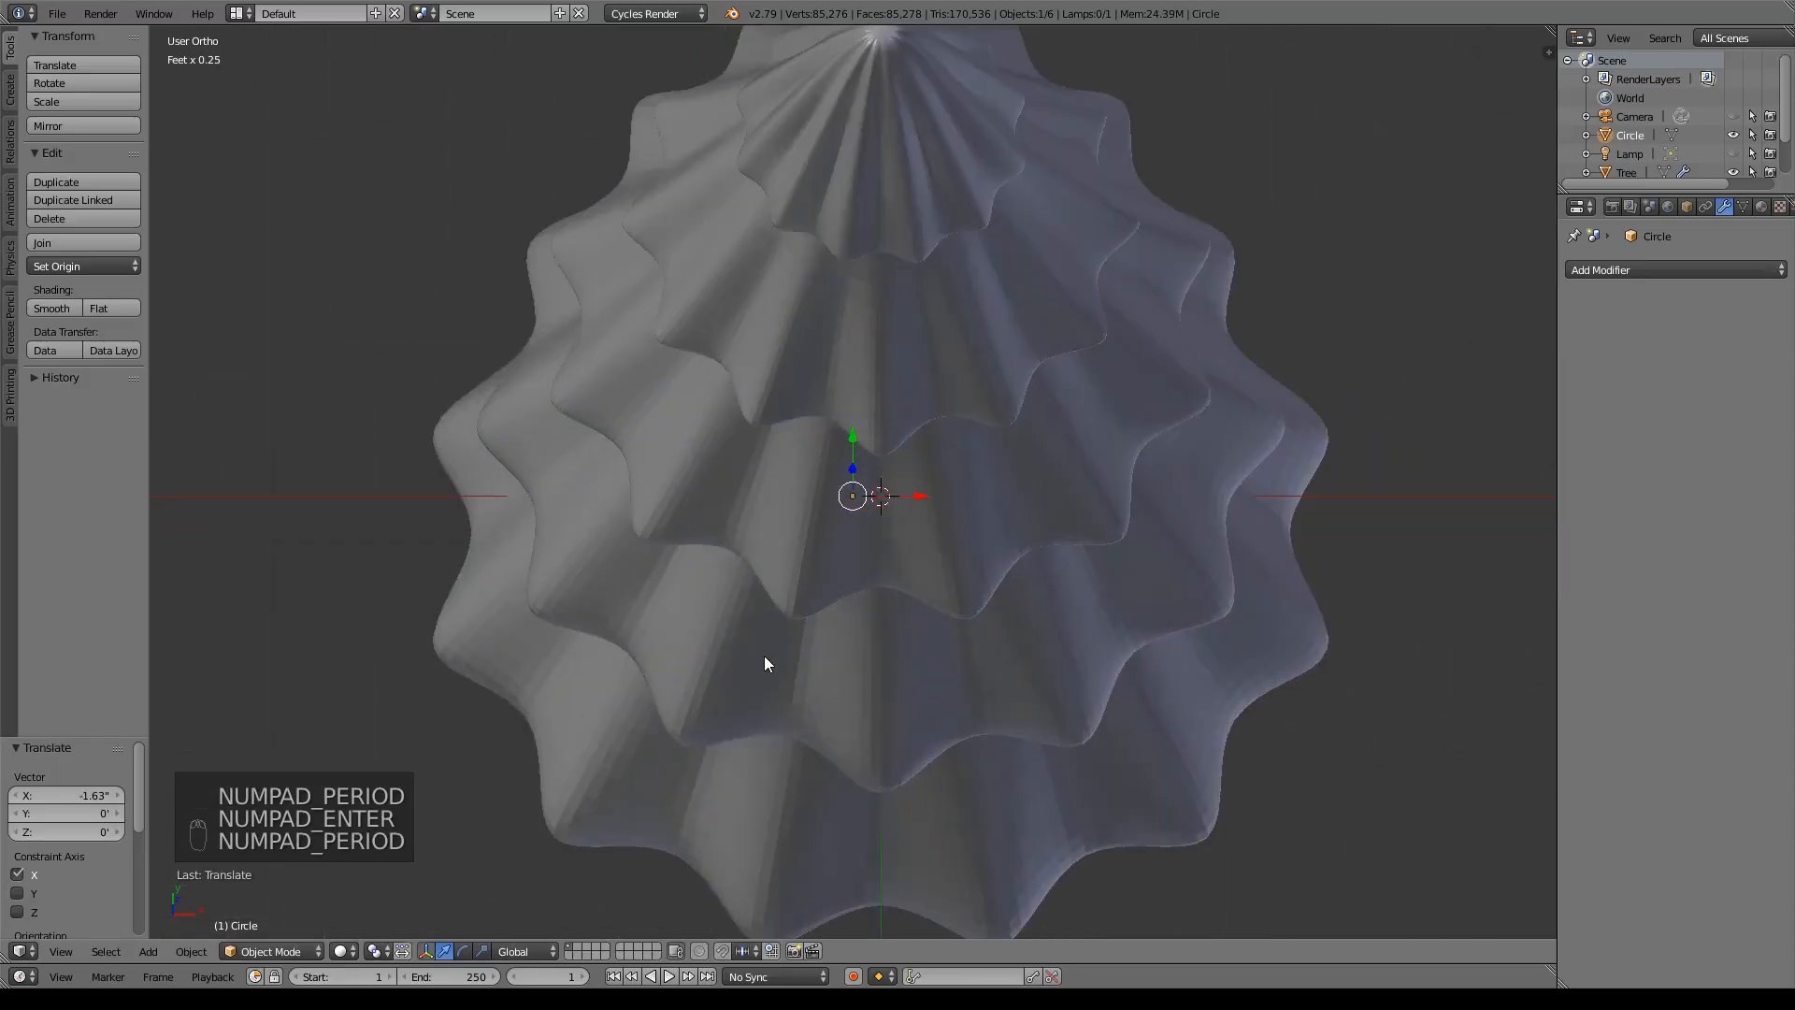
{"action": "key", "text": "KP_1"}
{"action": "scroll", "coordinate": [868, 520], "scroll_direction": "down", "scroll_amount": 5}
{"action": "left_click_drag", "start_coordinate": [843, 496], "coordinate": [892, 70]}
{"action": "middle_click_drag", "start_coordinate": [917, 152], "coordinate": [906, 428], "text": "shift"}
{"action": "left_click_drag", "start_coordinate": [809, 309], "coordinate": [822, 248]}
{"action": "left_click_drag", "start_coordinate": [865, 318], "coordinate": [874, 314]}
- Scale the star to about 0.392 and lower it about 251 thou in Z so it sits on the tree's tip
{"action": "key", "text": "s"}
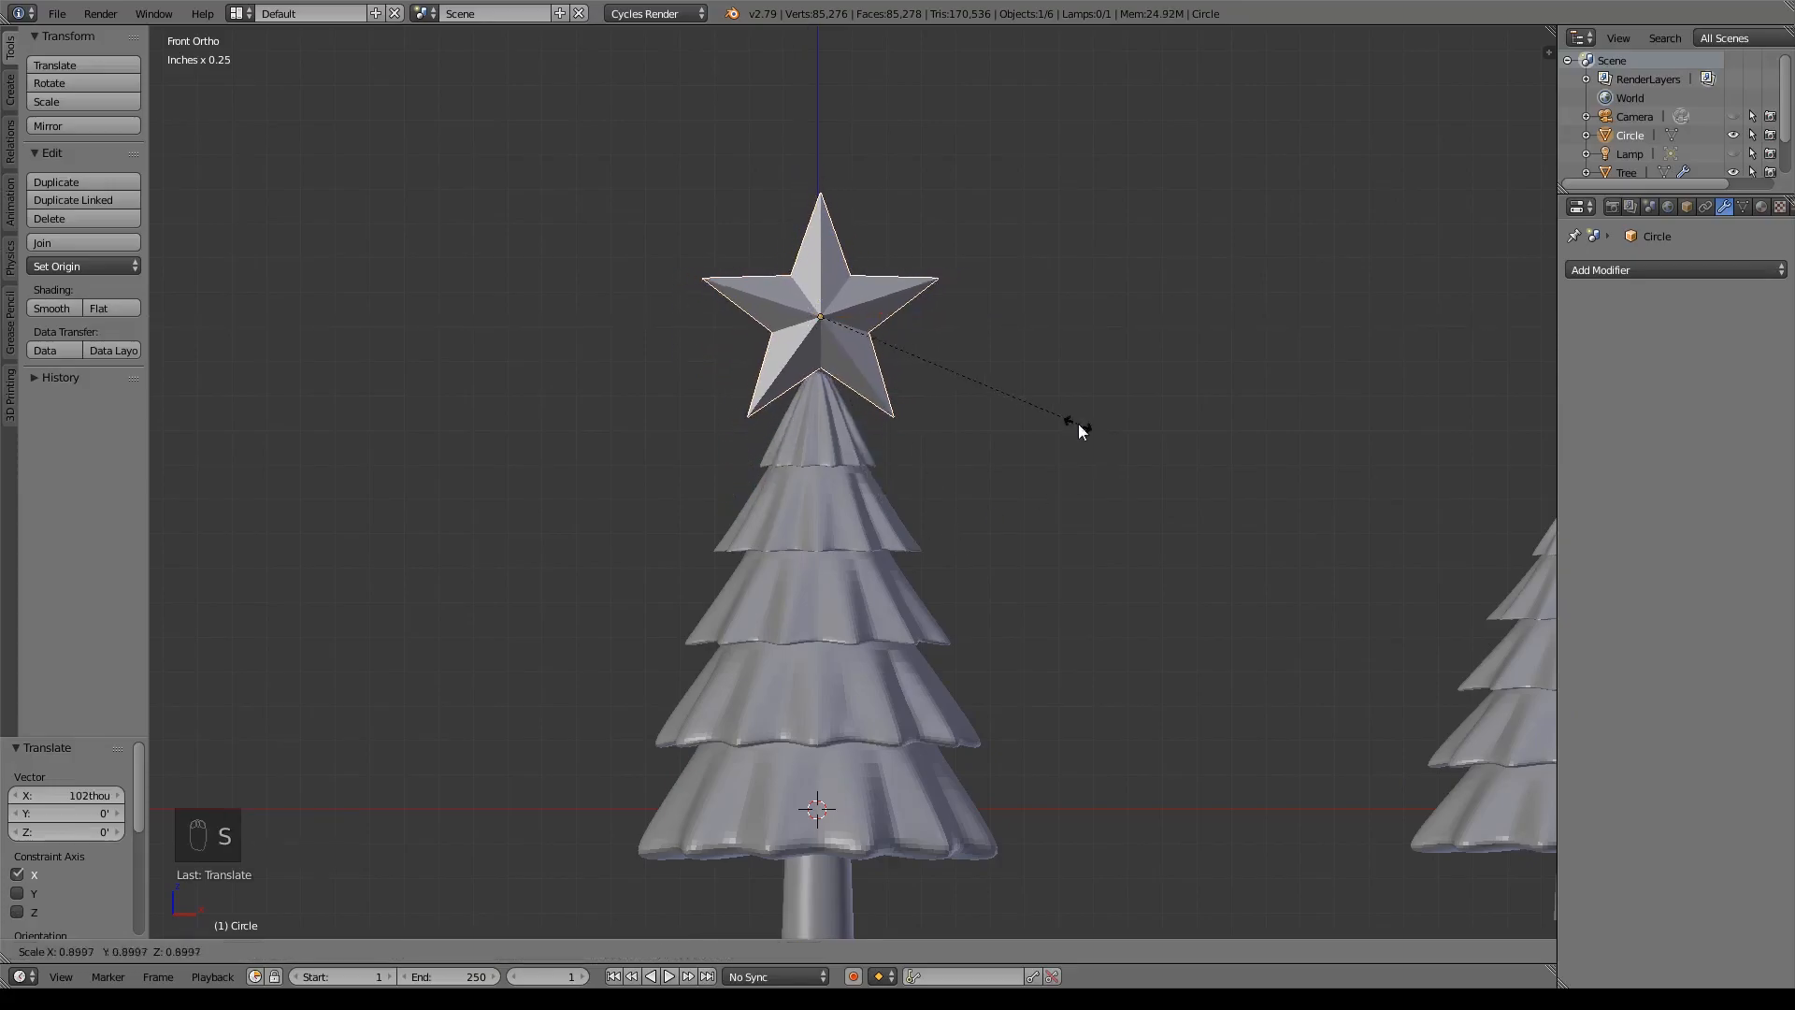
{"action": "left_click", "coordinate": [935, 370]}
{"action": "key", "text": "g"}
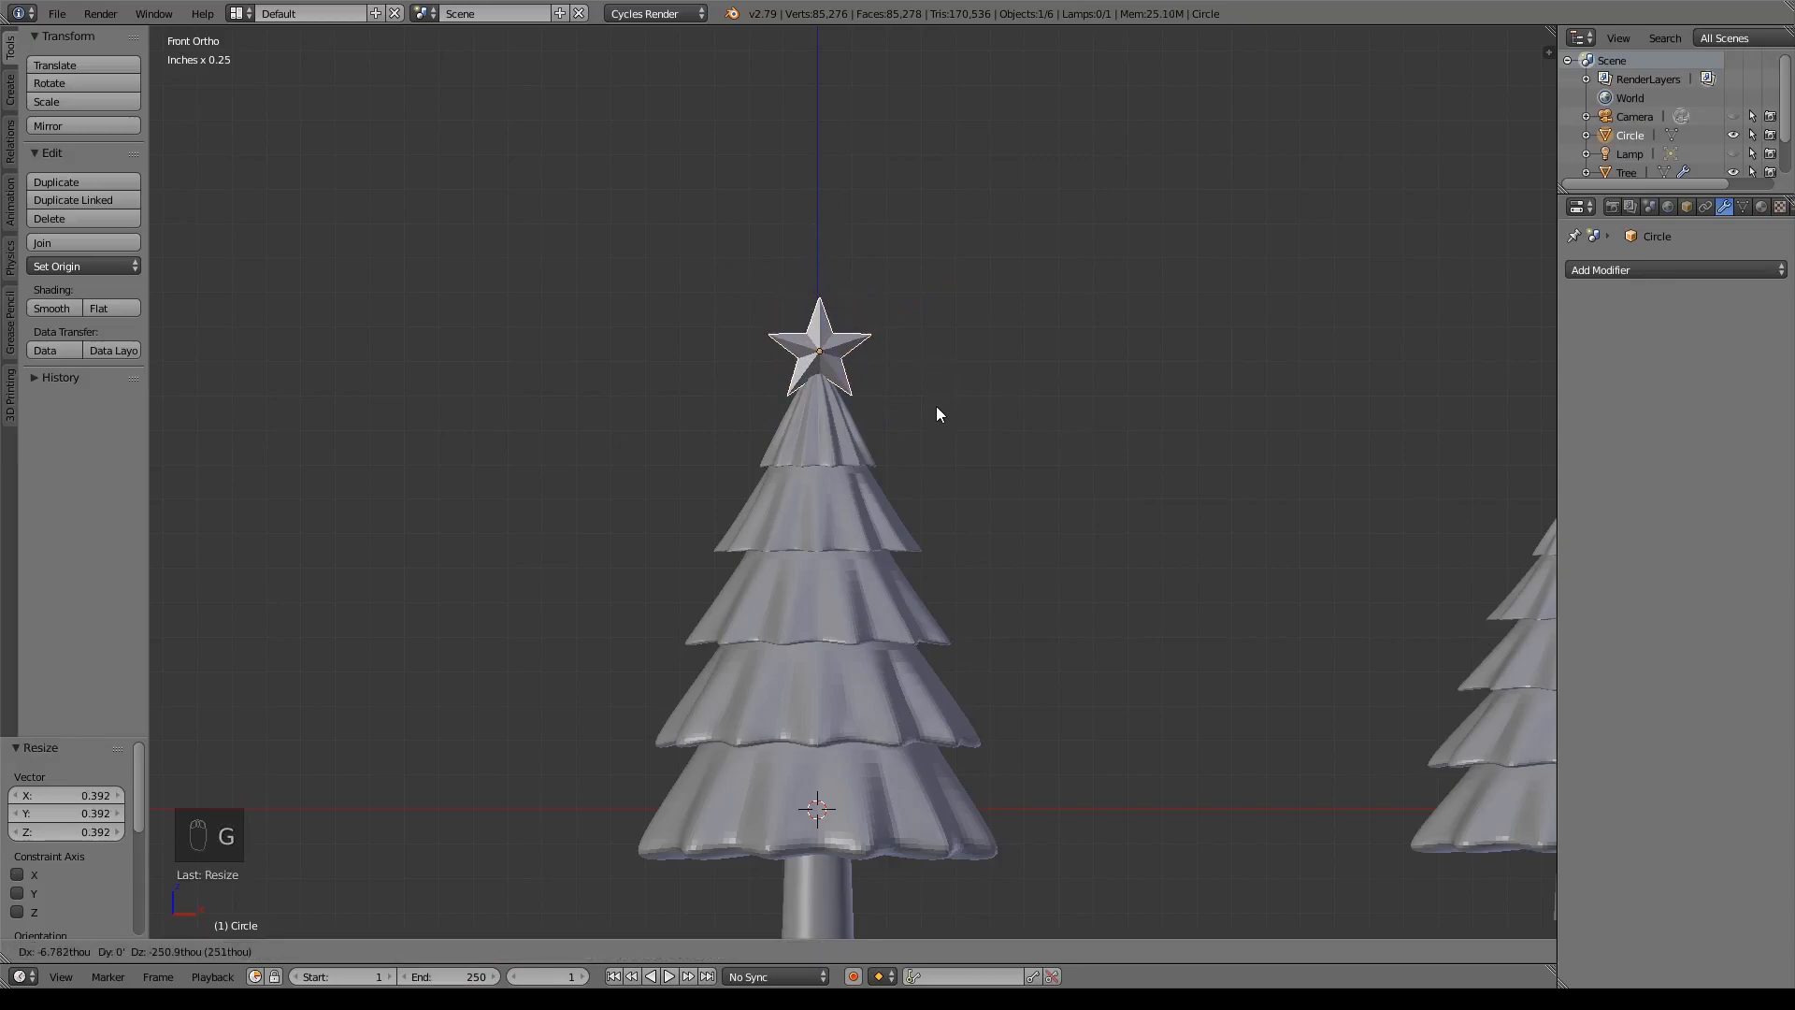
{"action": "left_click", "coordinate": [937, 409]}
{"action": "scroll", "coordinate": [989, 380], "scroll_direction": "up", "scroll_amount": 2, "text": "shift"}
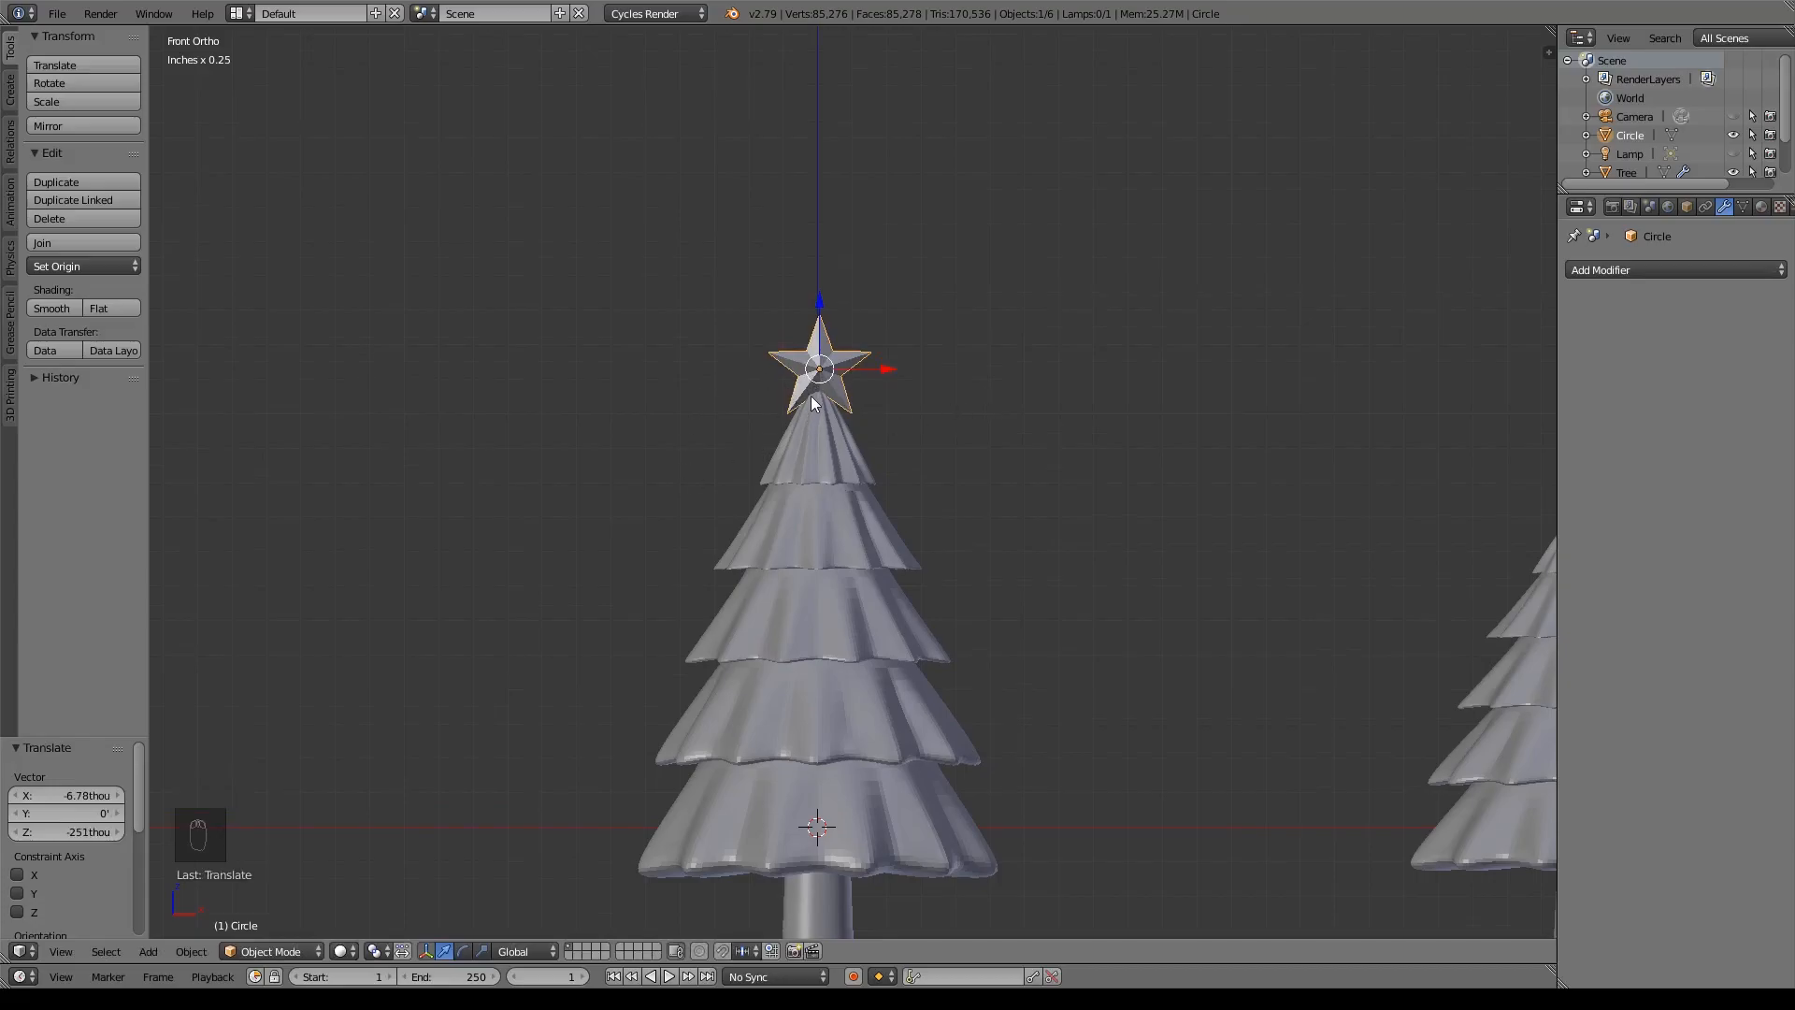
- Raise the star 6.57 thou along Z in the side view to fine-tune its fit on the first tree's tip
{"action": "key", "text": "KP_3"}
{"action": "scroll", "coordinate": [922, 436], "scroll_direction": "up", "scroll_amount": 2, "text": "shift"}
{"action": "key", "text": "z"}
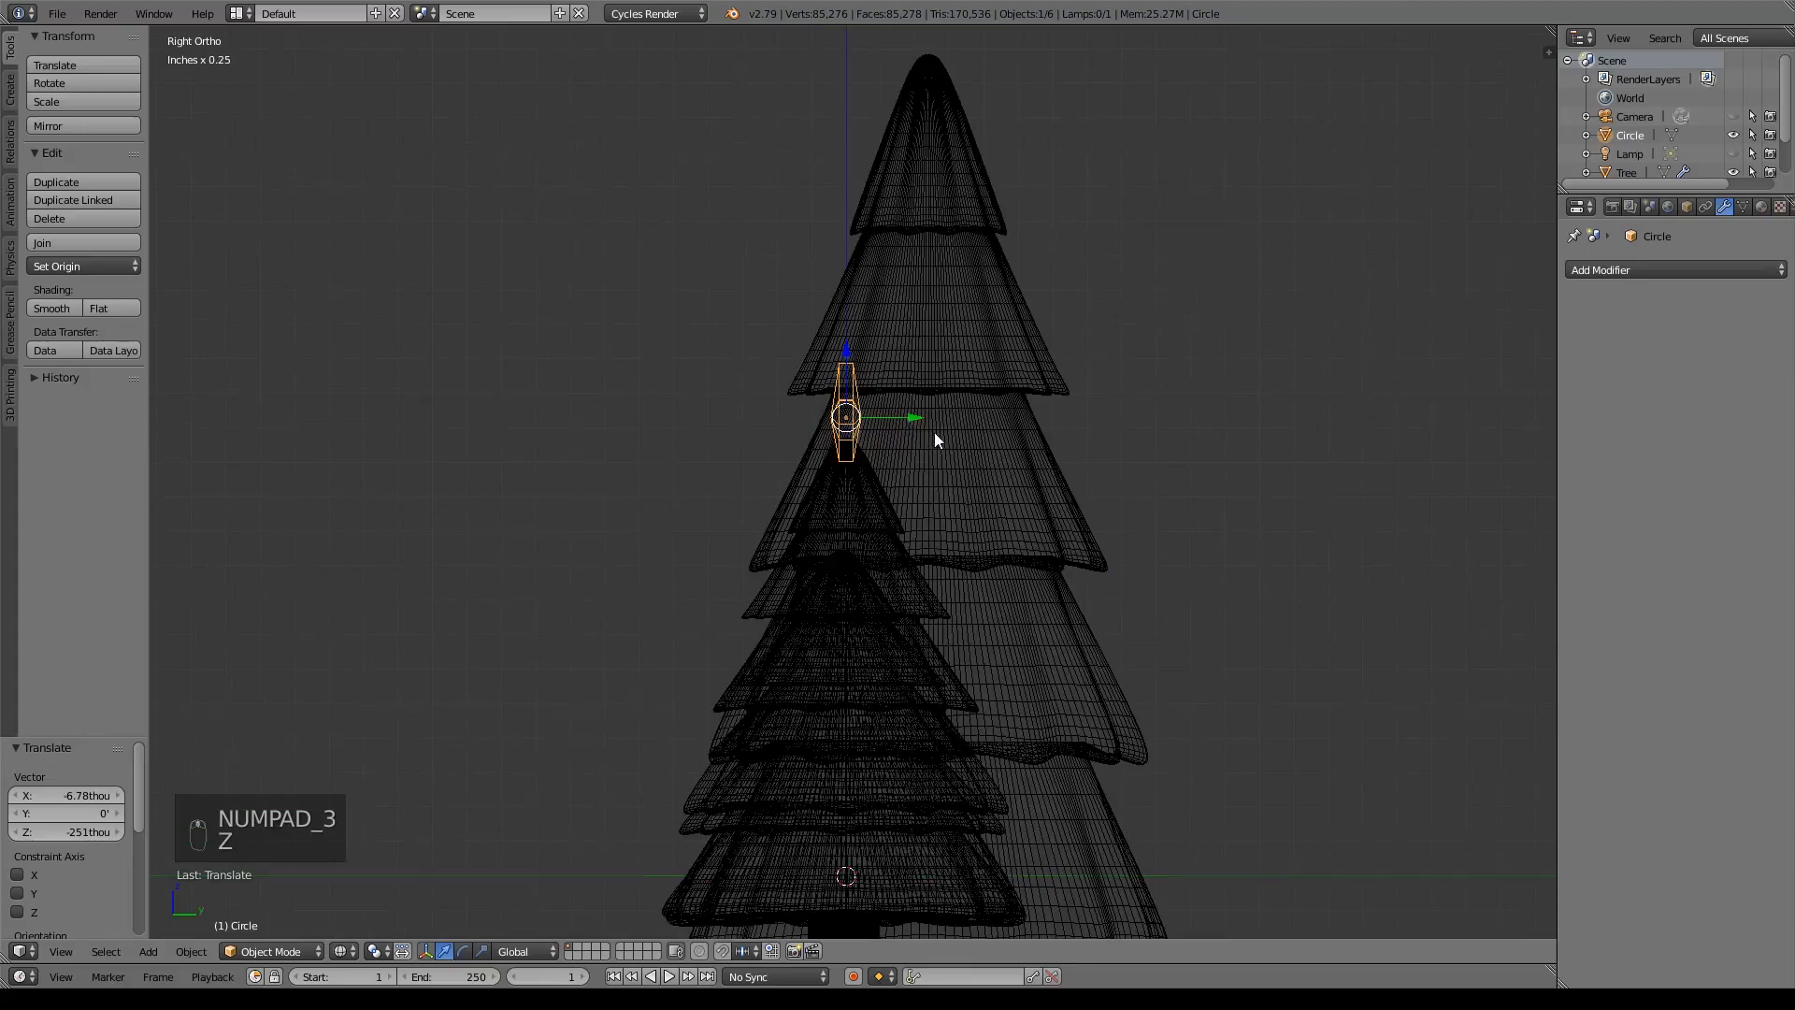
{"action": "scroll", "coordinate": [920, 420], "scroll_direction": "up", "scroll_amount": 9}
{"action": "scroll", "coordinate": [991, 346], "scroll_direction": "up", "scroll_amount": 5, "text": "shift"}
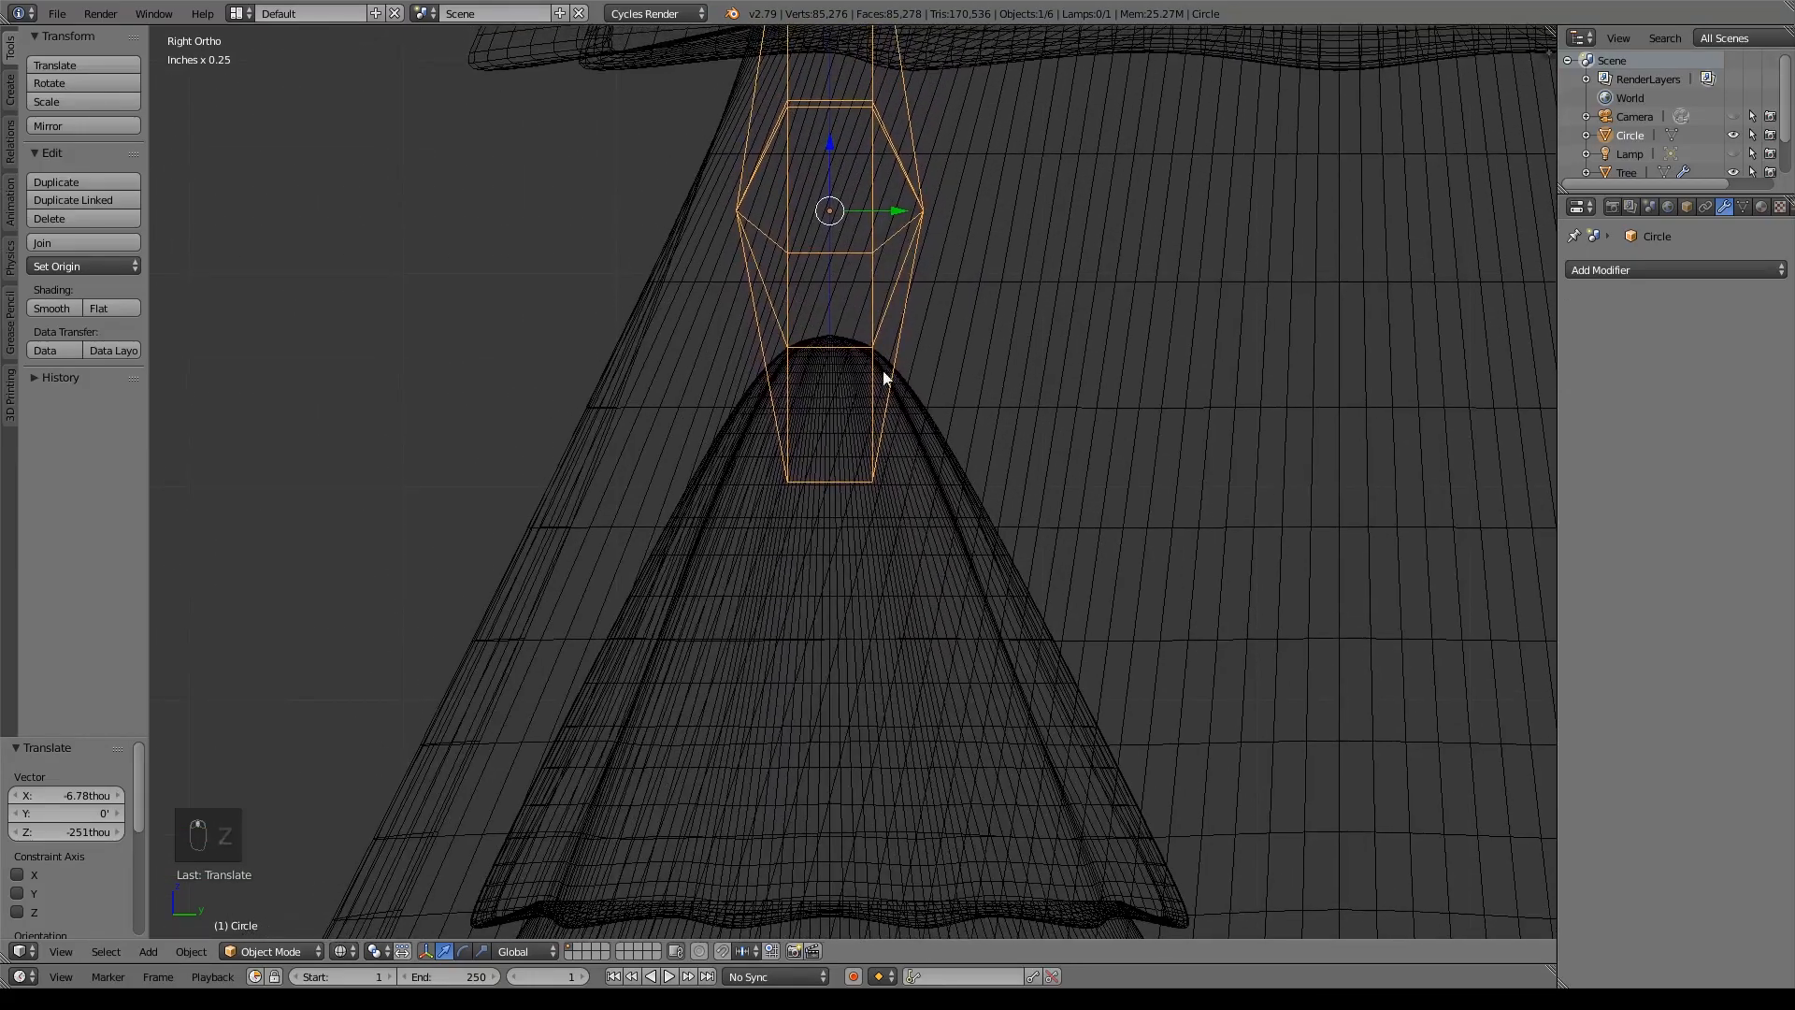
{"action": "key", "text": "g"}
{"action": "key", "text": "z"}
{"action": "left_click", "coordinate": [830, 147]}
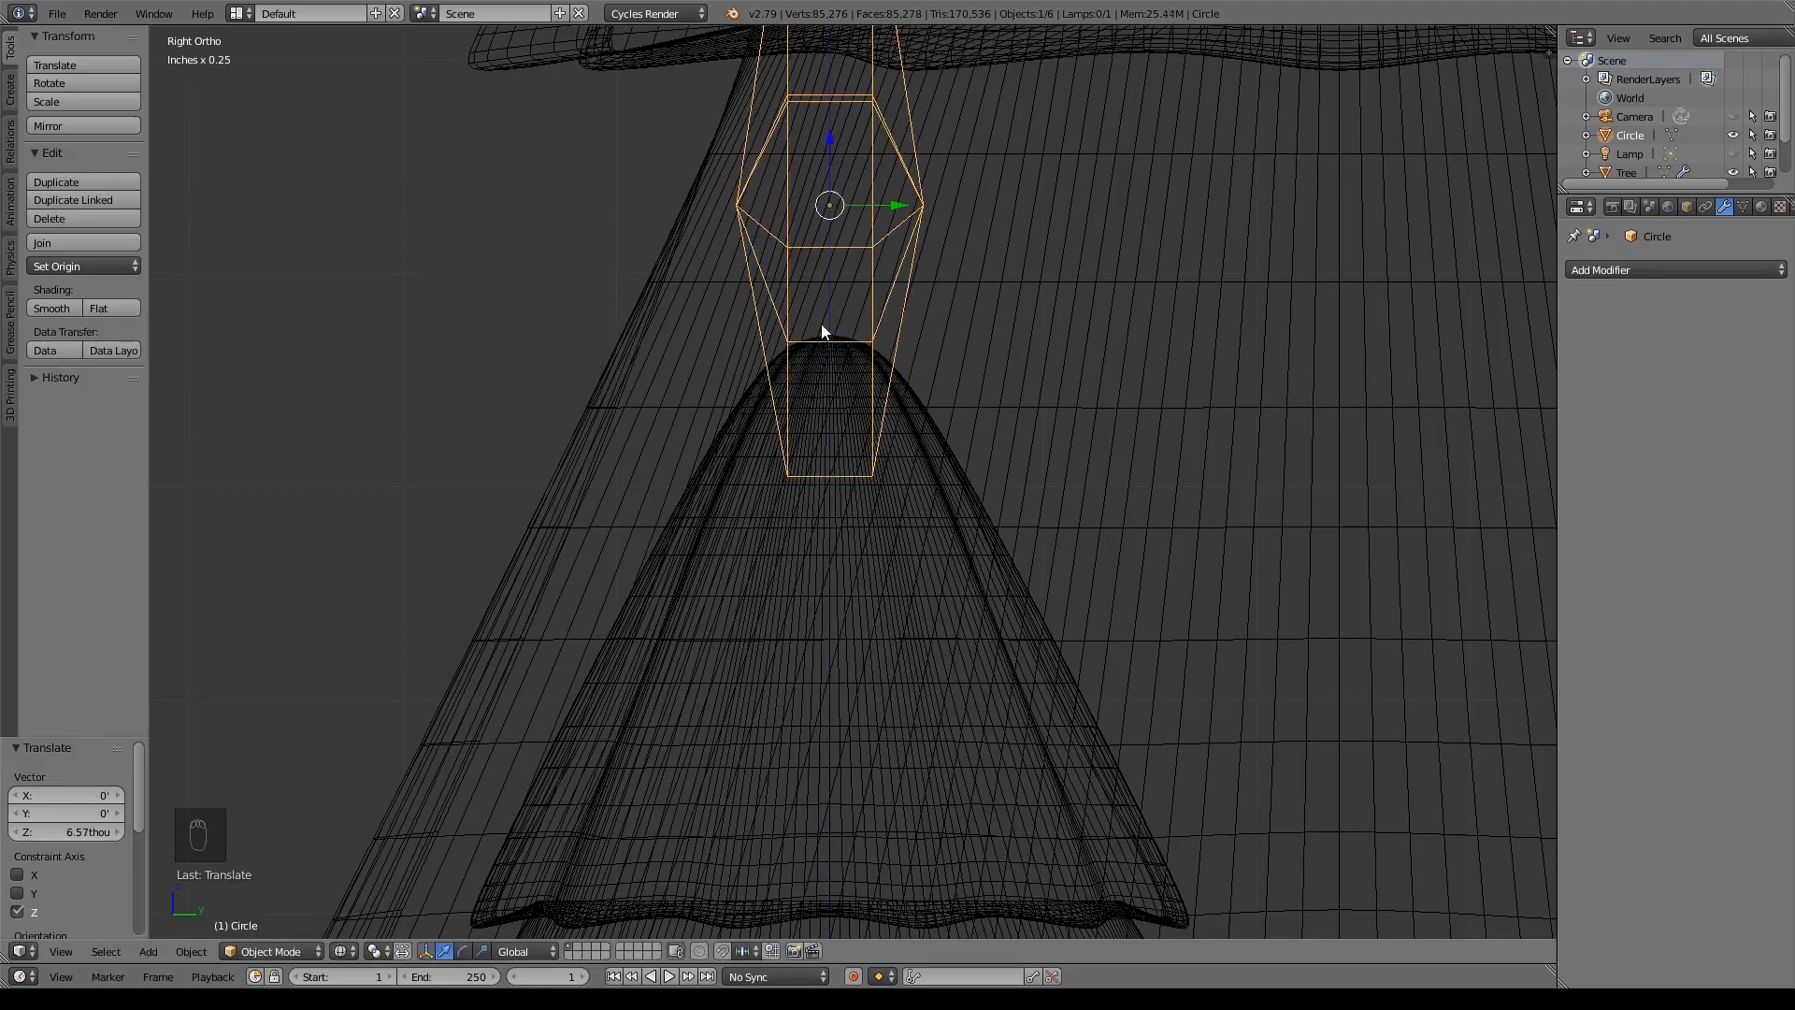
{"action": "key", "text": "z"}
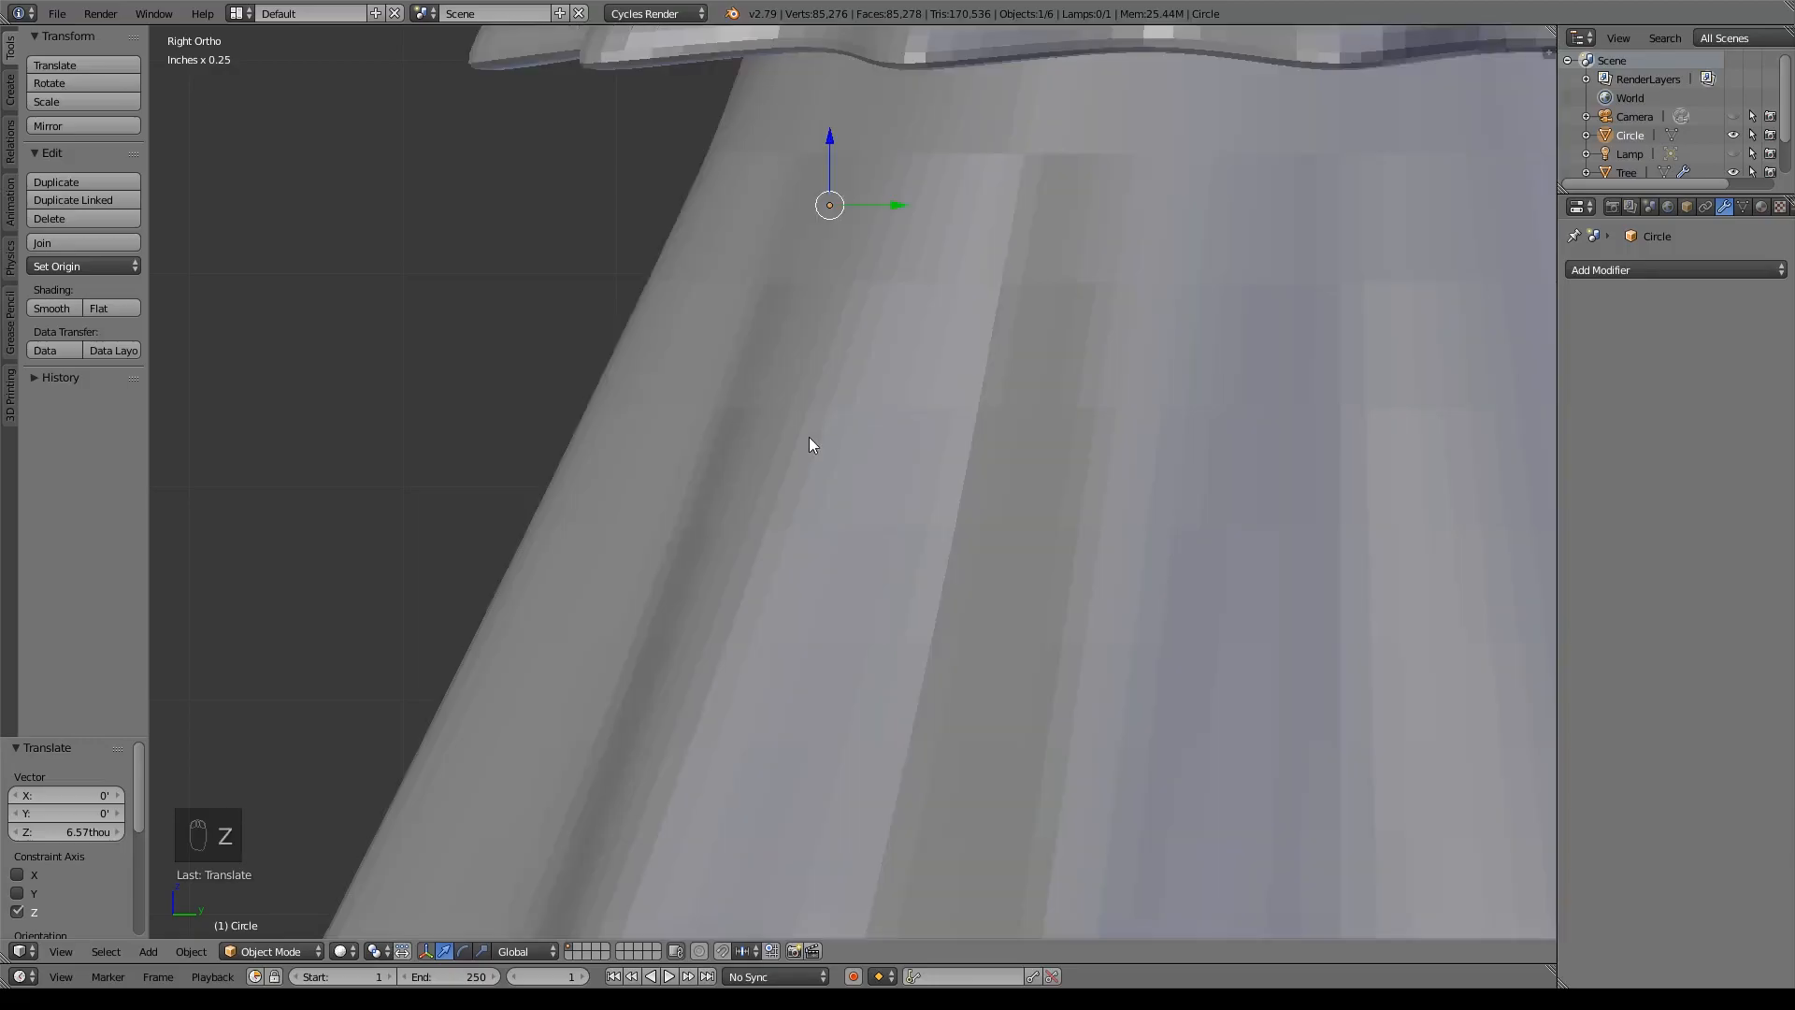
- Center the star on the first tree's tip in the front view, moving it -12 thou in X and -17.5 thou in Z
{"action": "key", "text": "KP_1"}
{"action": "middle_click_drag", "start_coordinate": [804, 434], "coordinate": [900, 467], "text": "shift"}
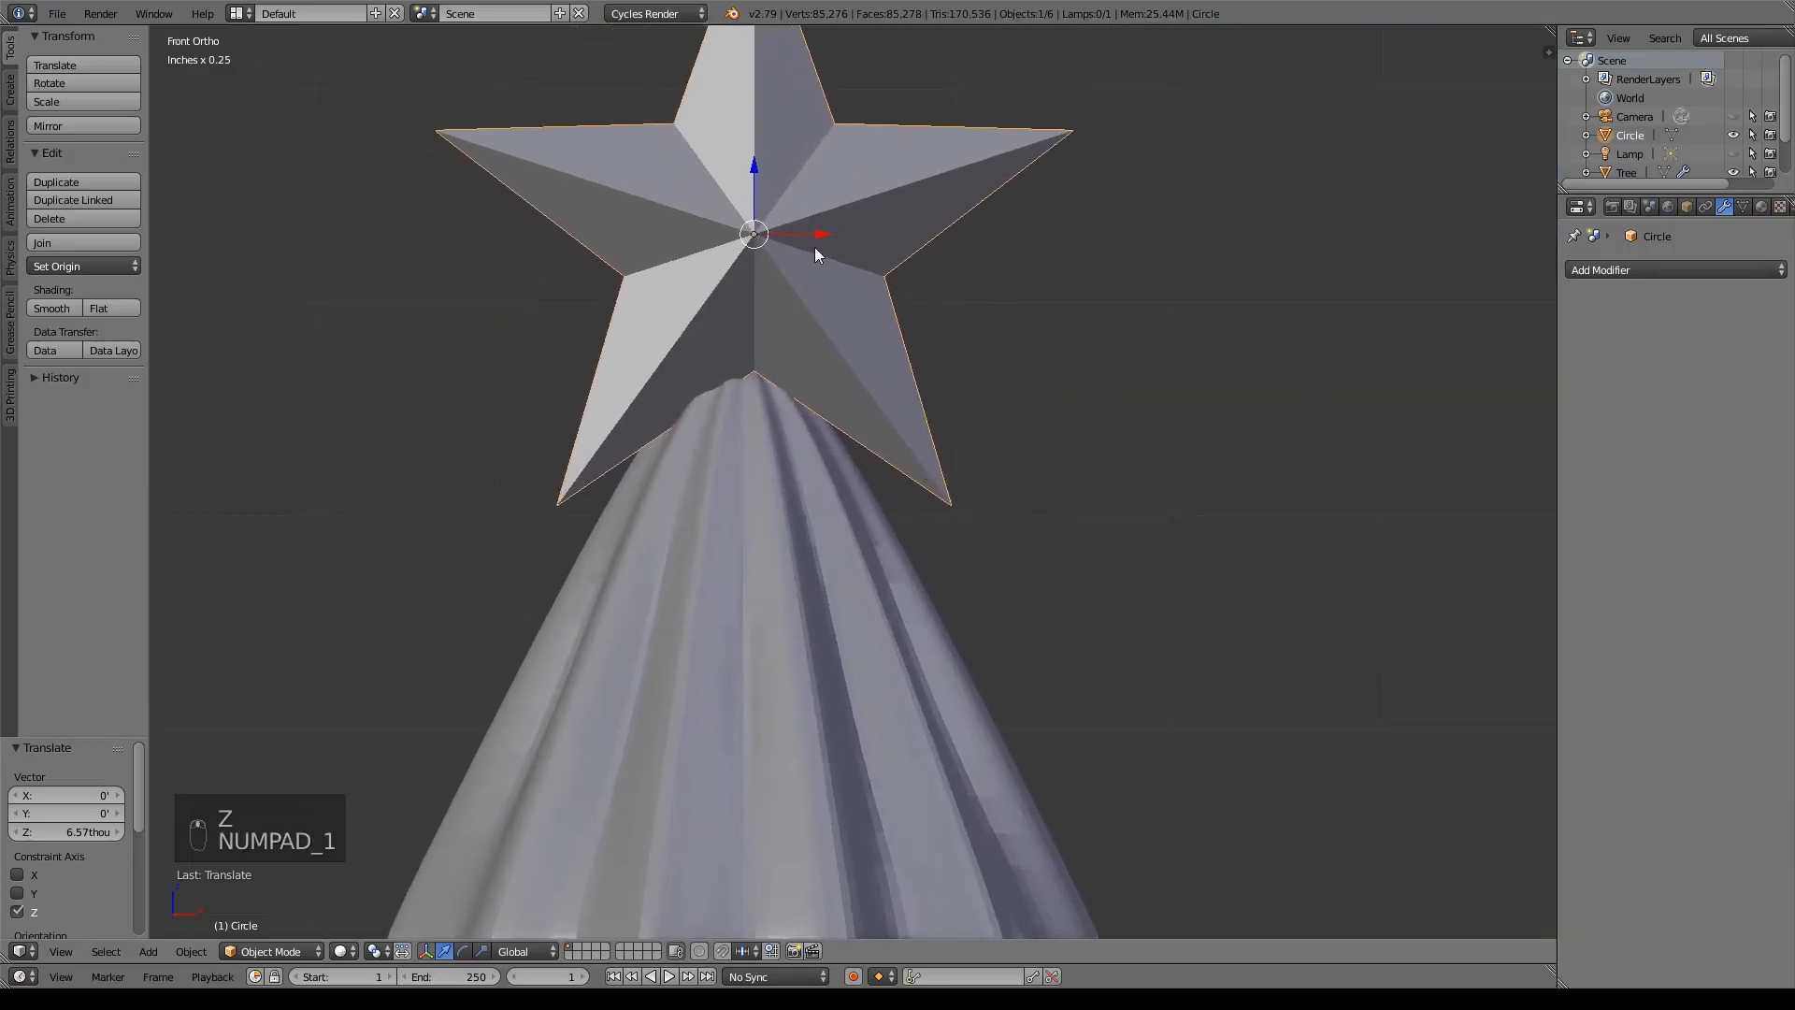
{"action": "key", "text": "g"}
{"action": "key", "text": "x"}
{"action": "left_click", "coordinate": [806, 243]}
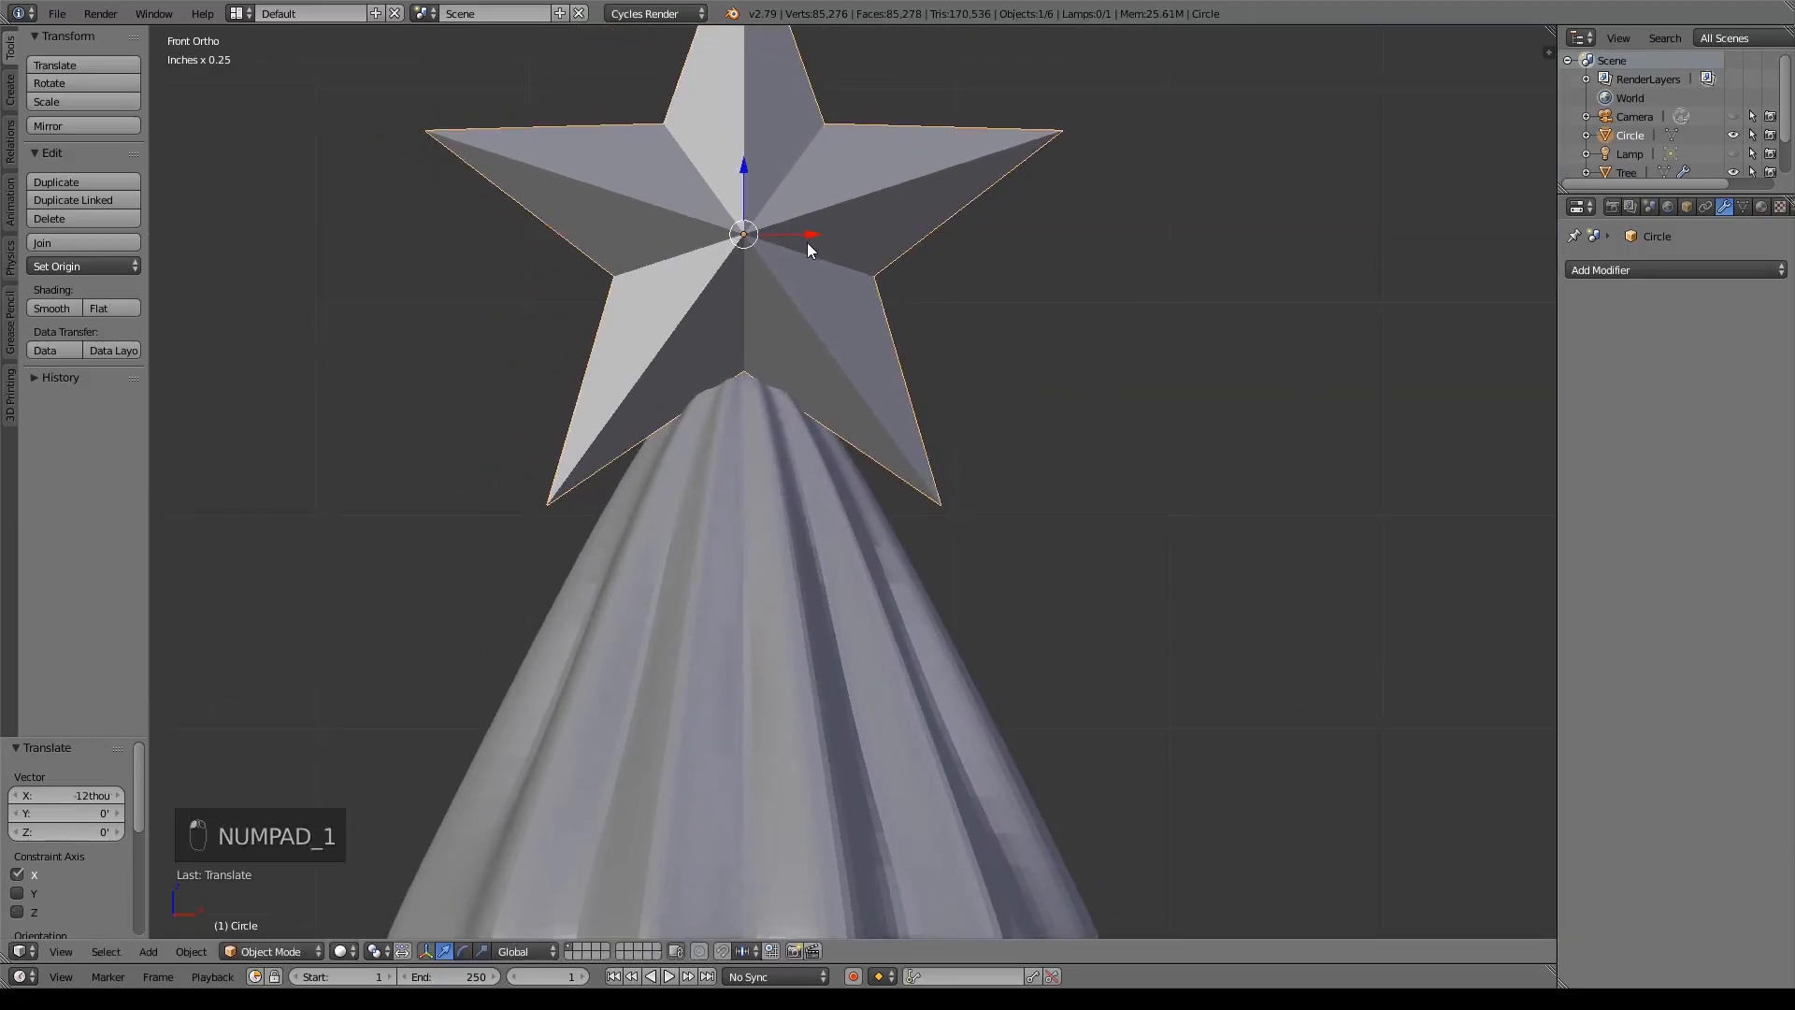
{"action": "key", "text": "g"}
{"action": "key", "text": "z"}
{"action": "left_click", "coordinate": [744, 178]}
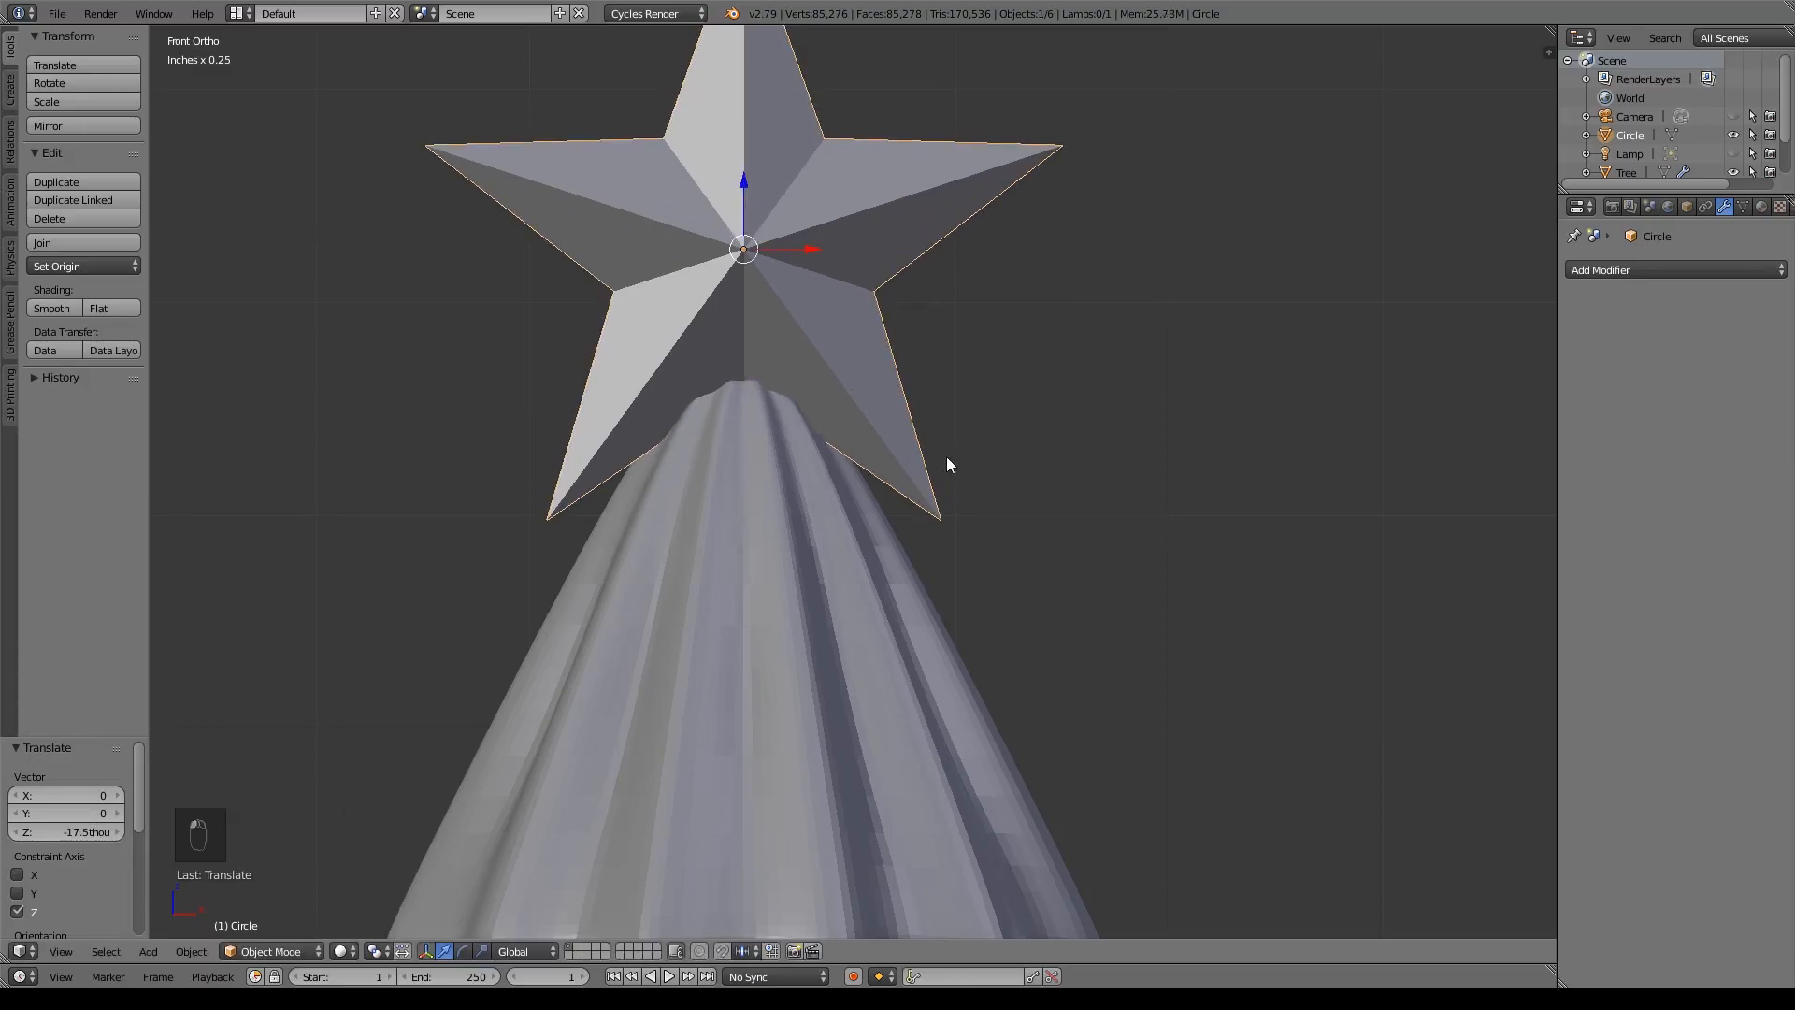
{"action": "scroll", "coordinate": [946, 505], "scroll_direction": "down", "scroll_amount": 5}
{"action": "middle_click_drag", "start_coordinate": [965, 552], "coordinate": [927, 456], "text": "shift"}
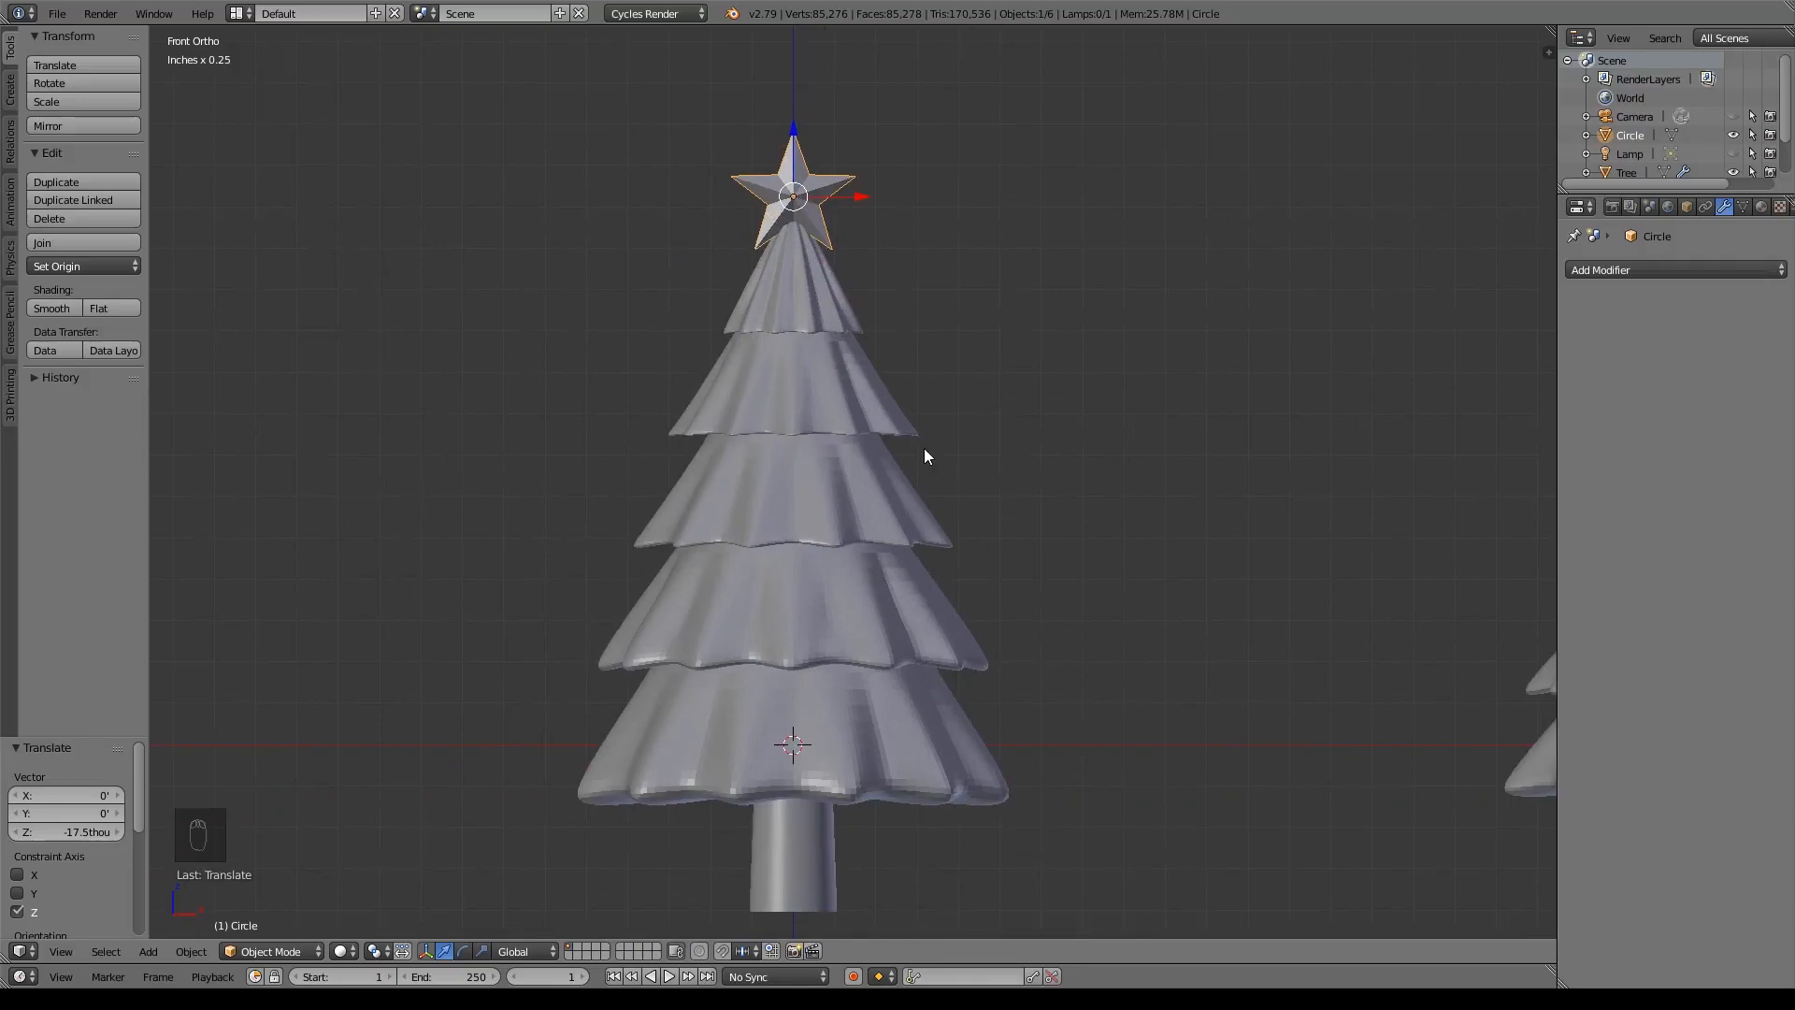
- Add a UV sphere, scale it to 0.131, and move it 1.28" in X and 422 thou in Z beside the first tree
{"action": "key", "text": "shift+a"}
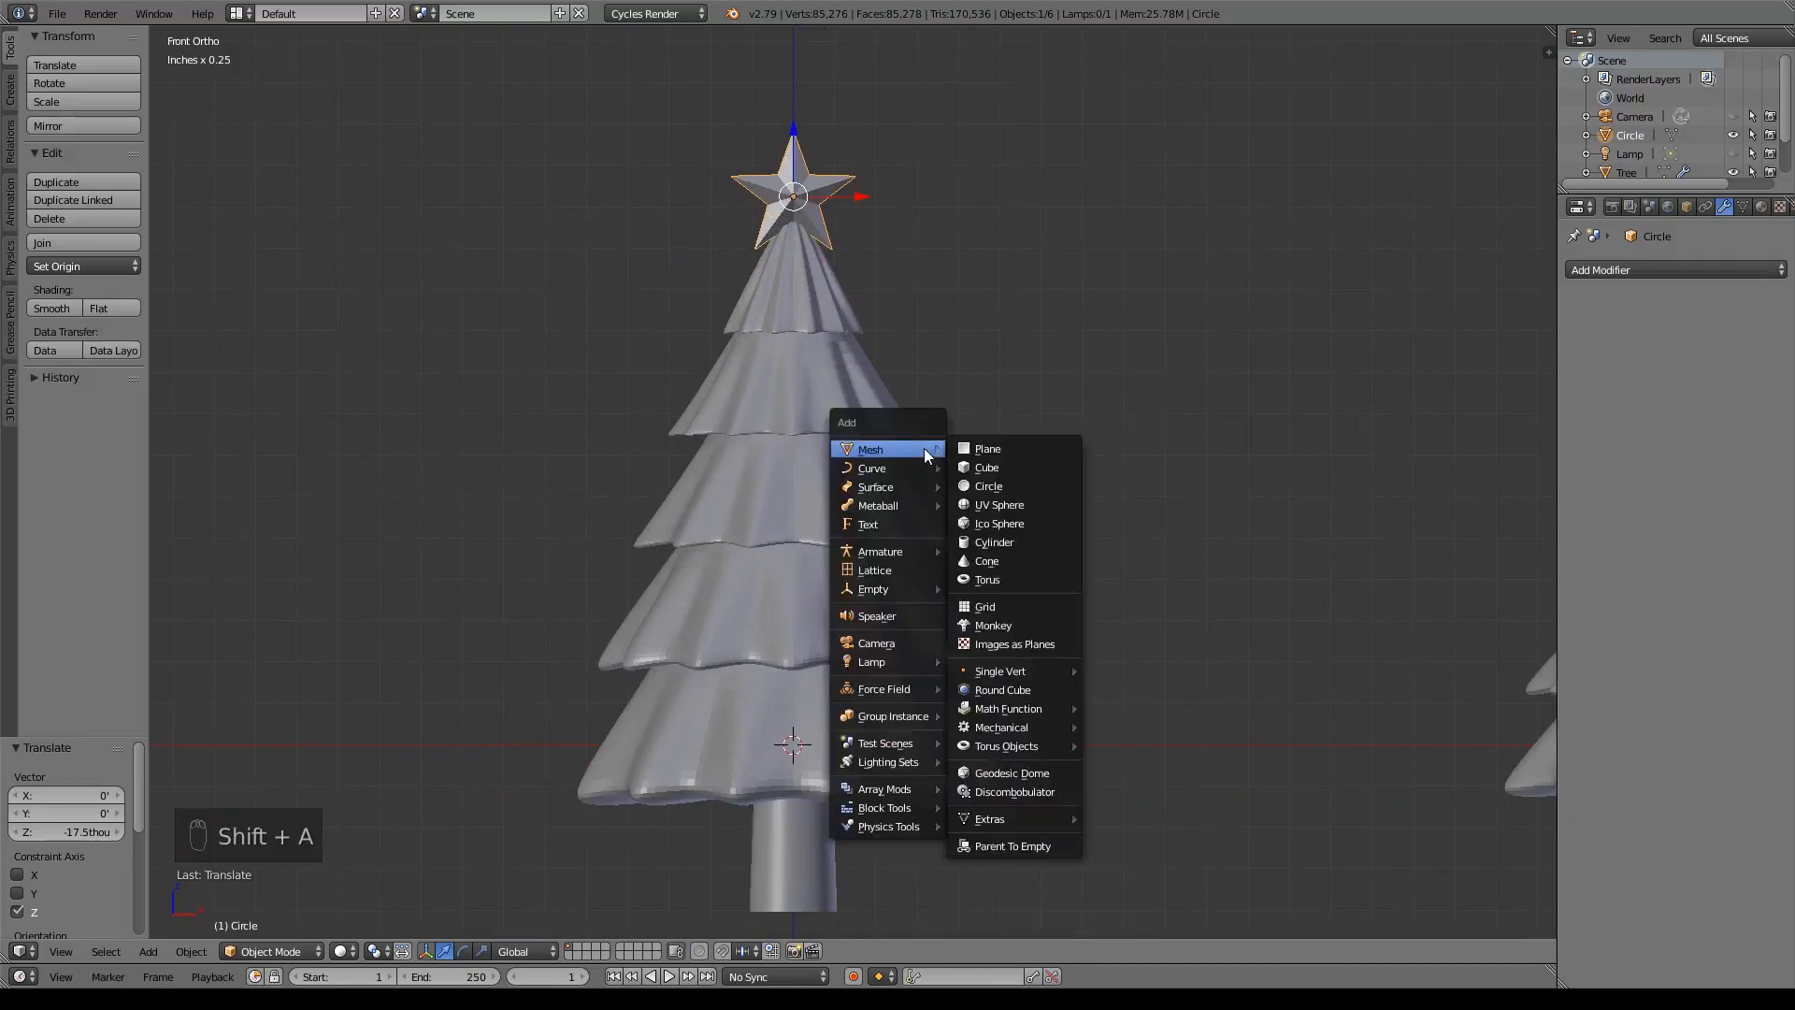
{"action": "left_click", "coordinate": [995, 503]}
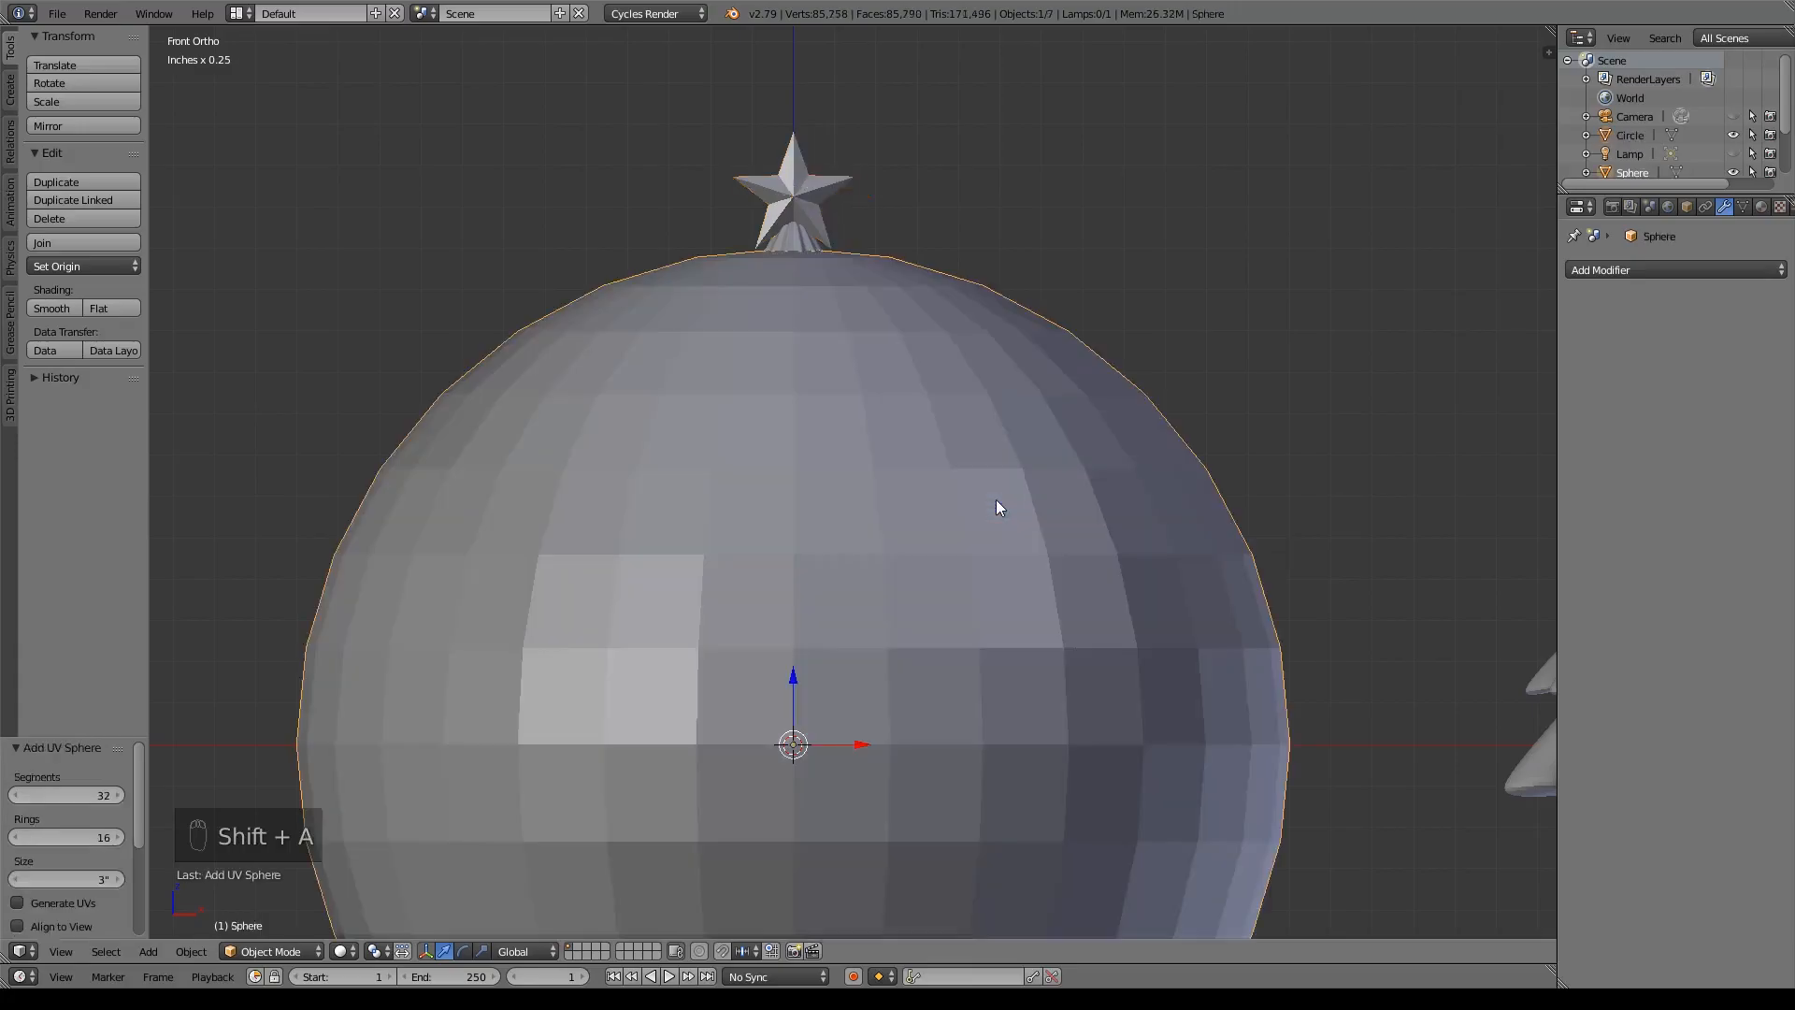
{"action": "scroll", "coordinate": [995, 501], "scroll_direction": "down", "scroll_amount": 5}
{"action": "key", "text": "s"}
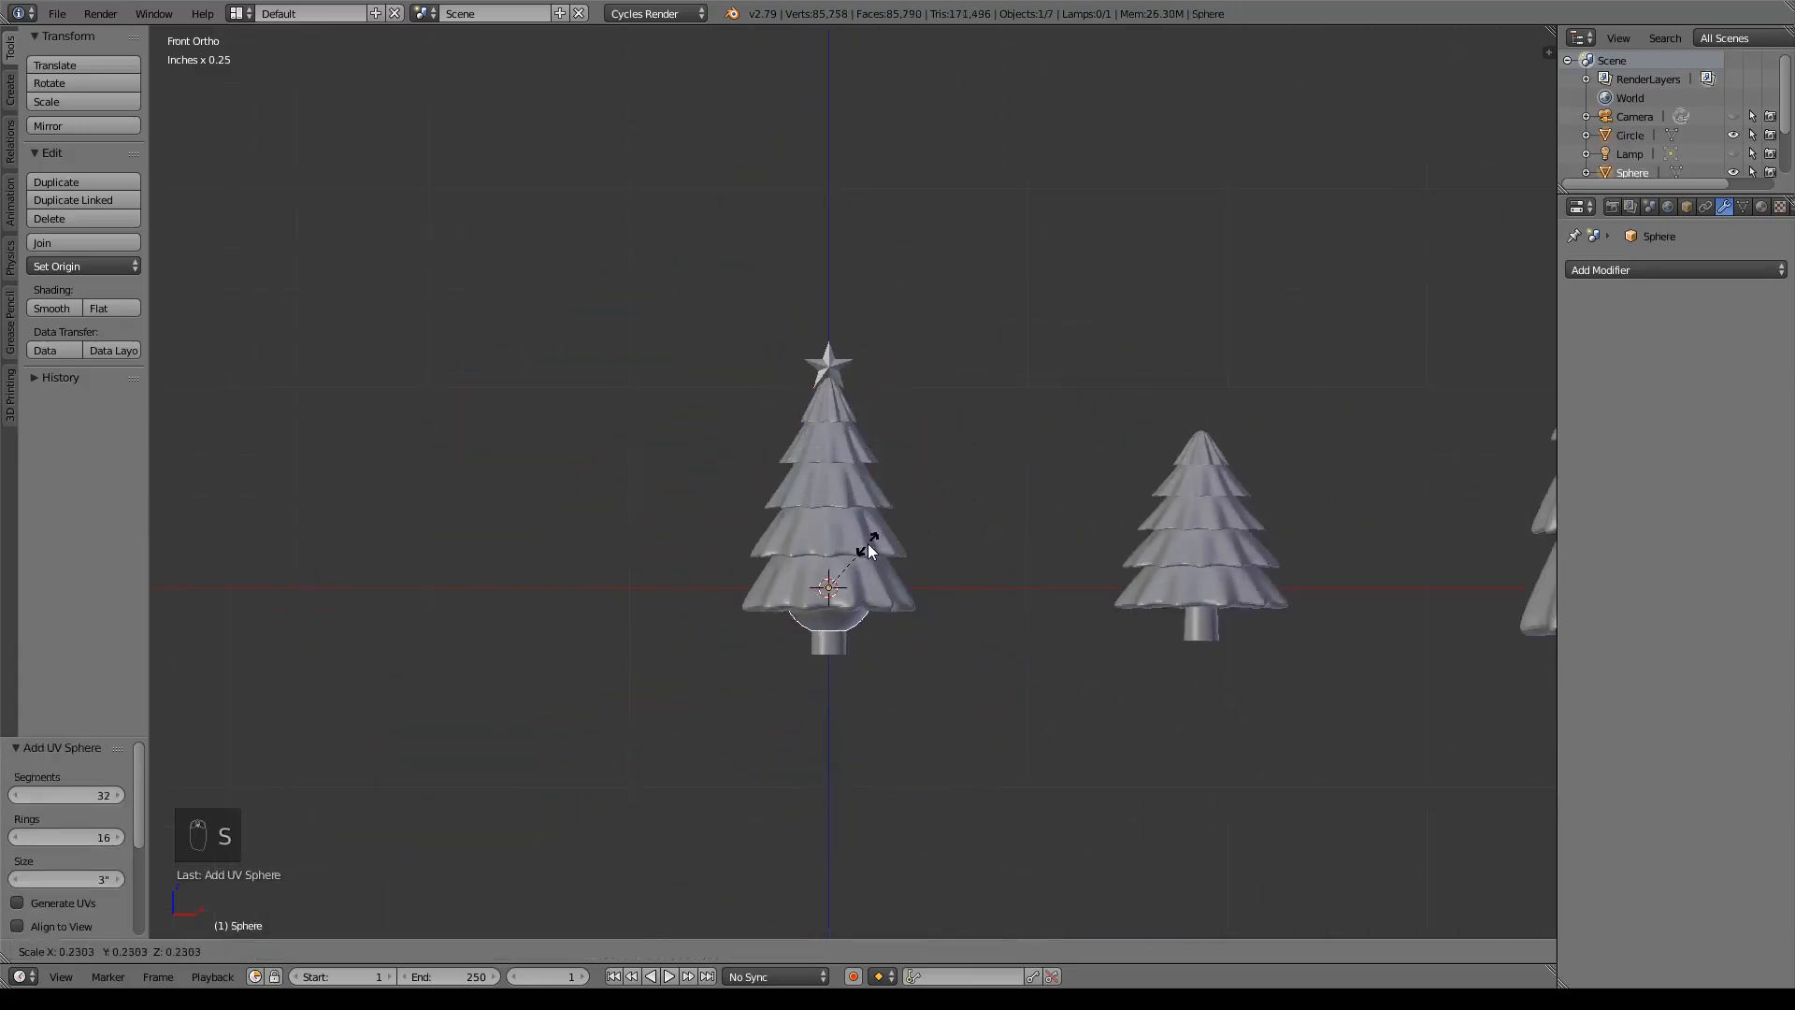
{"action": "left_click", "coordinate": [848, 561]}
{"action": "key", "text": "g"}
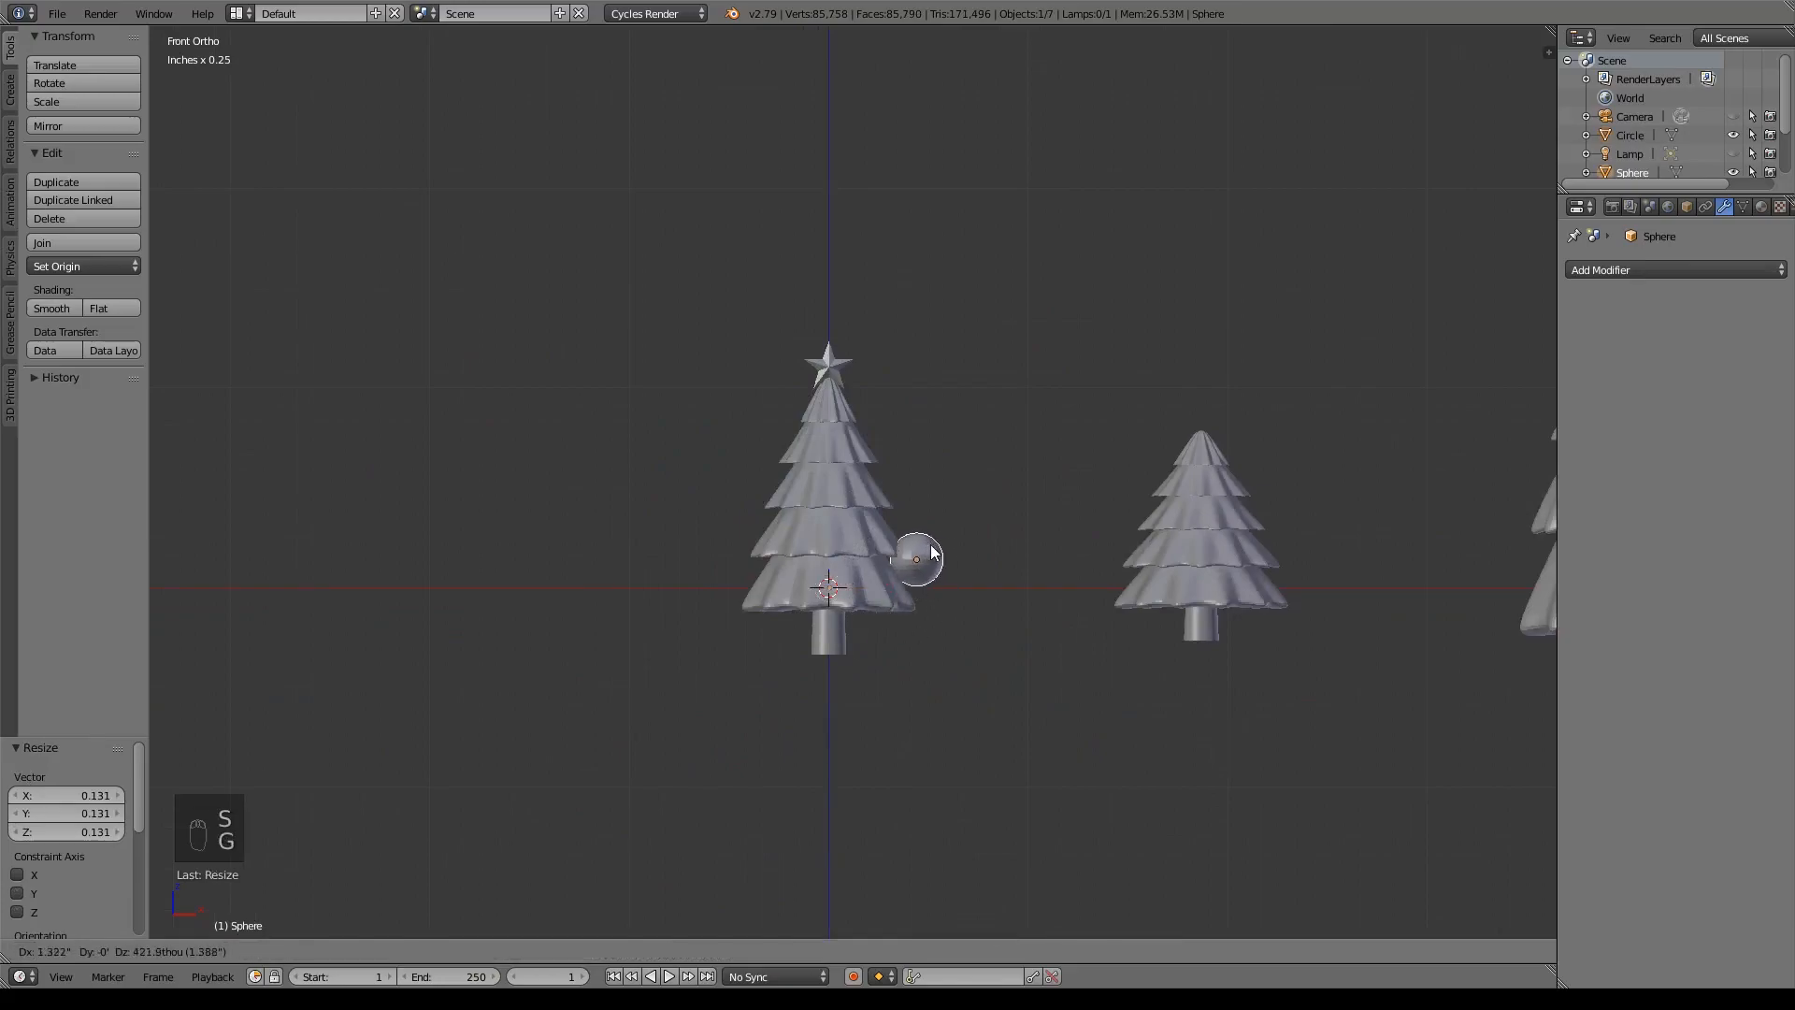
{"action": "left_click", "coordinate": [933, 533]}
{"action": "scroll", "coordinate": [1005, 580], "scroll_direction": "up", "scroll_amount": 5}
{"action": "scroll", "coordinate": [1004, 580], "scroll_direction": "up", "scroll_amount": 4}
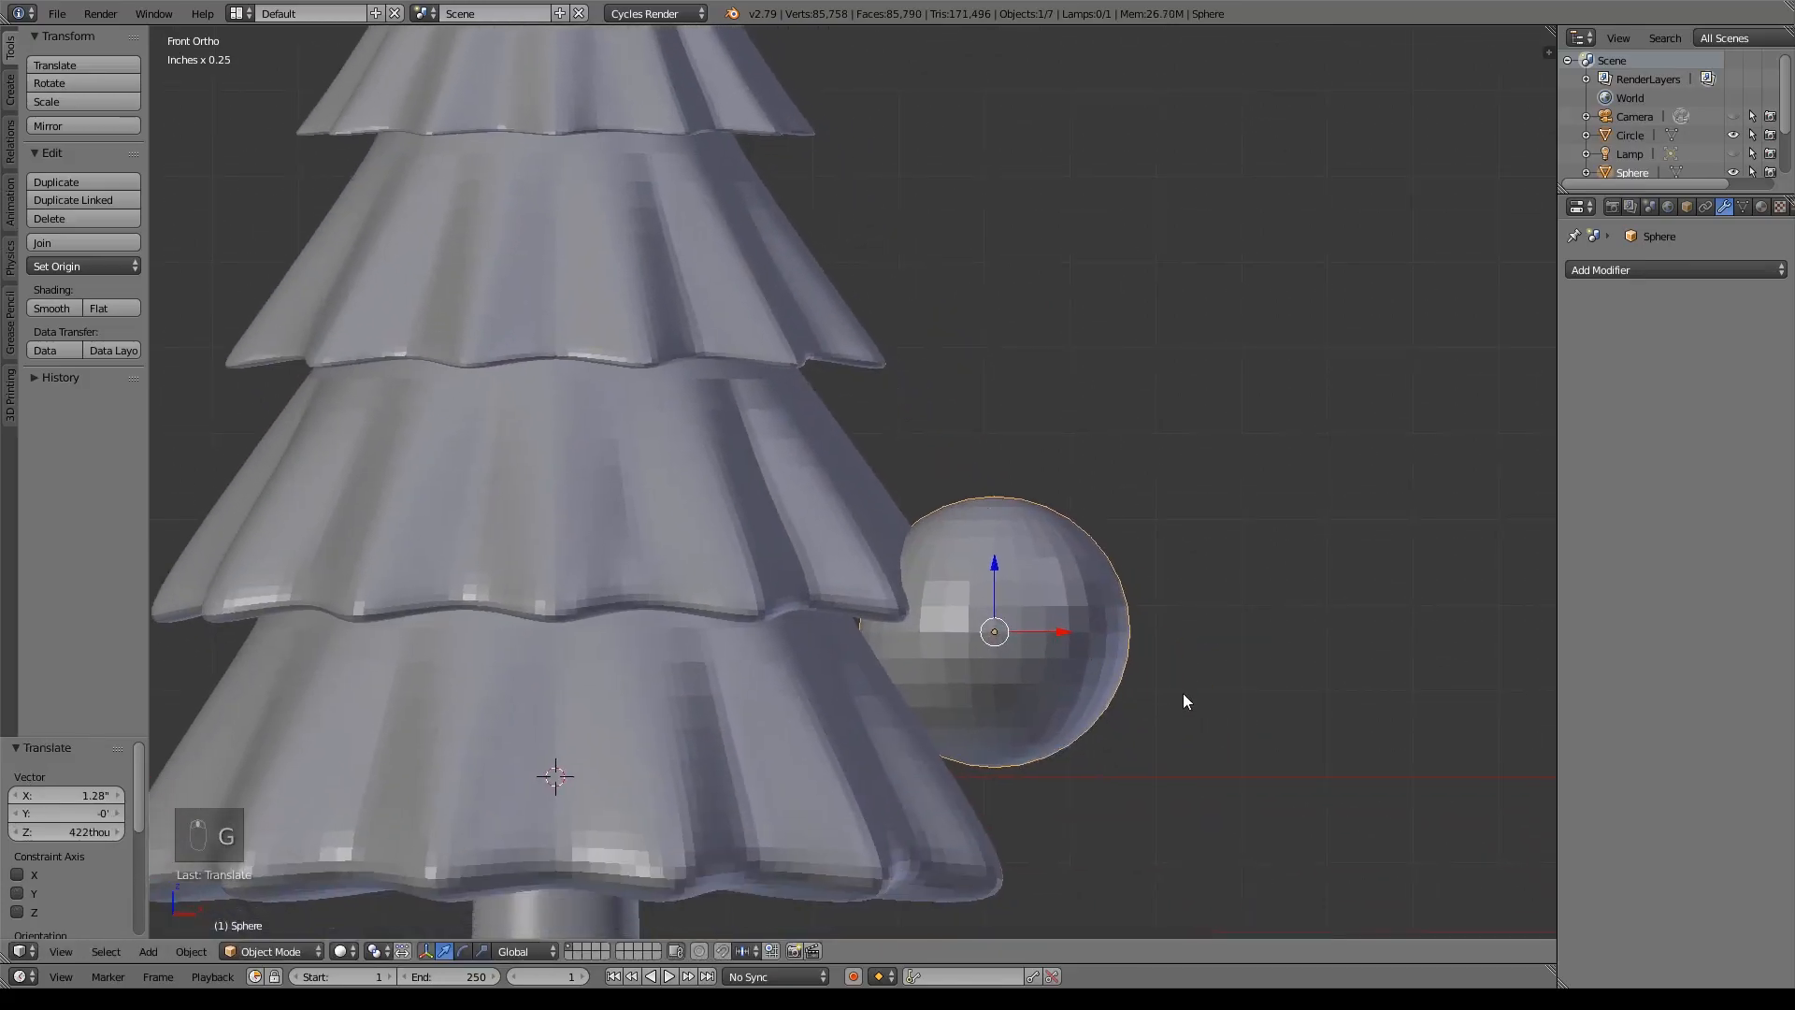
- Shrink the sphere to a small ornament, scaling first by 0.396, and hang it beneath the outer edge of the middle tier
{"action": "key", "text": "s"}
{"action": "left_click", "coordinate": [1062, 671]}
{"action": "key", "text": "g"}
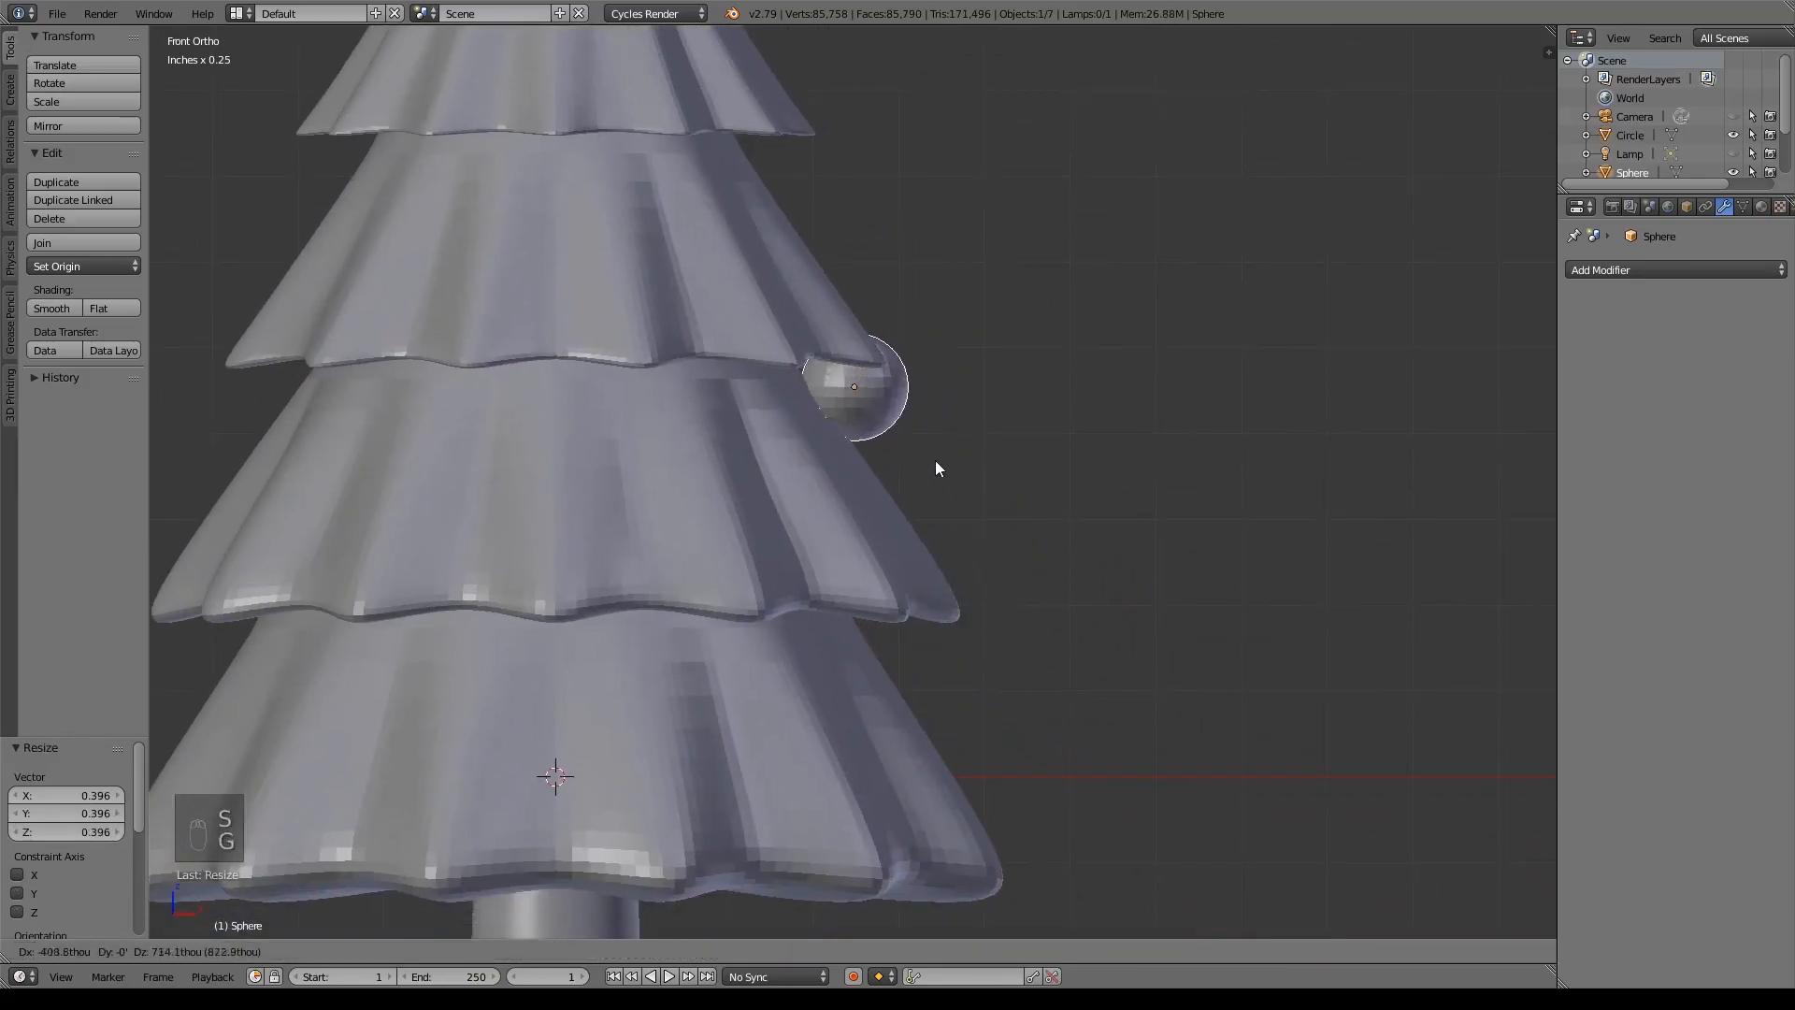
{"action": "left_click", "coordinate": [1014, 529]}
{"action": "key", "text": "s"}
{"action": "left_click", "coordinate": [900, 482]}
{"action": "key", "text": "g"}
{"action": "left_click", "coordinate": [929, 468]}
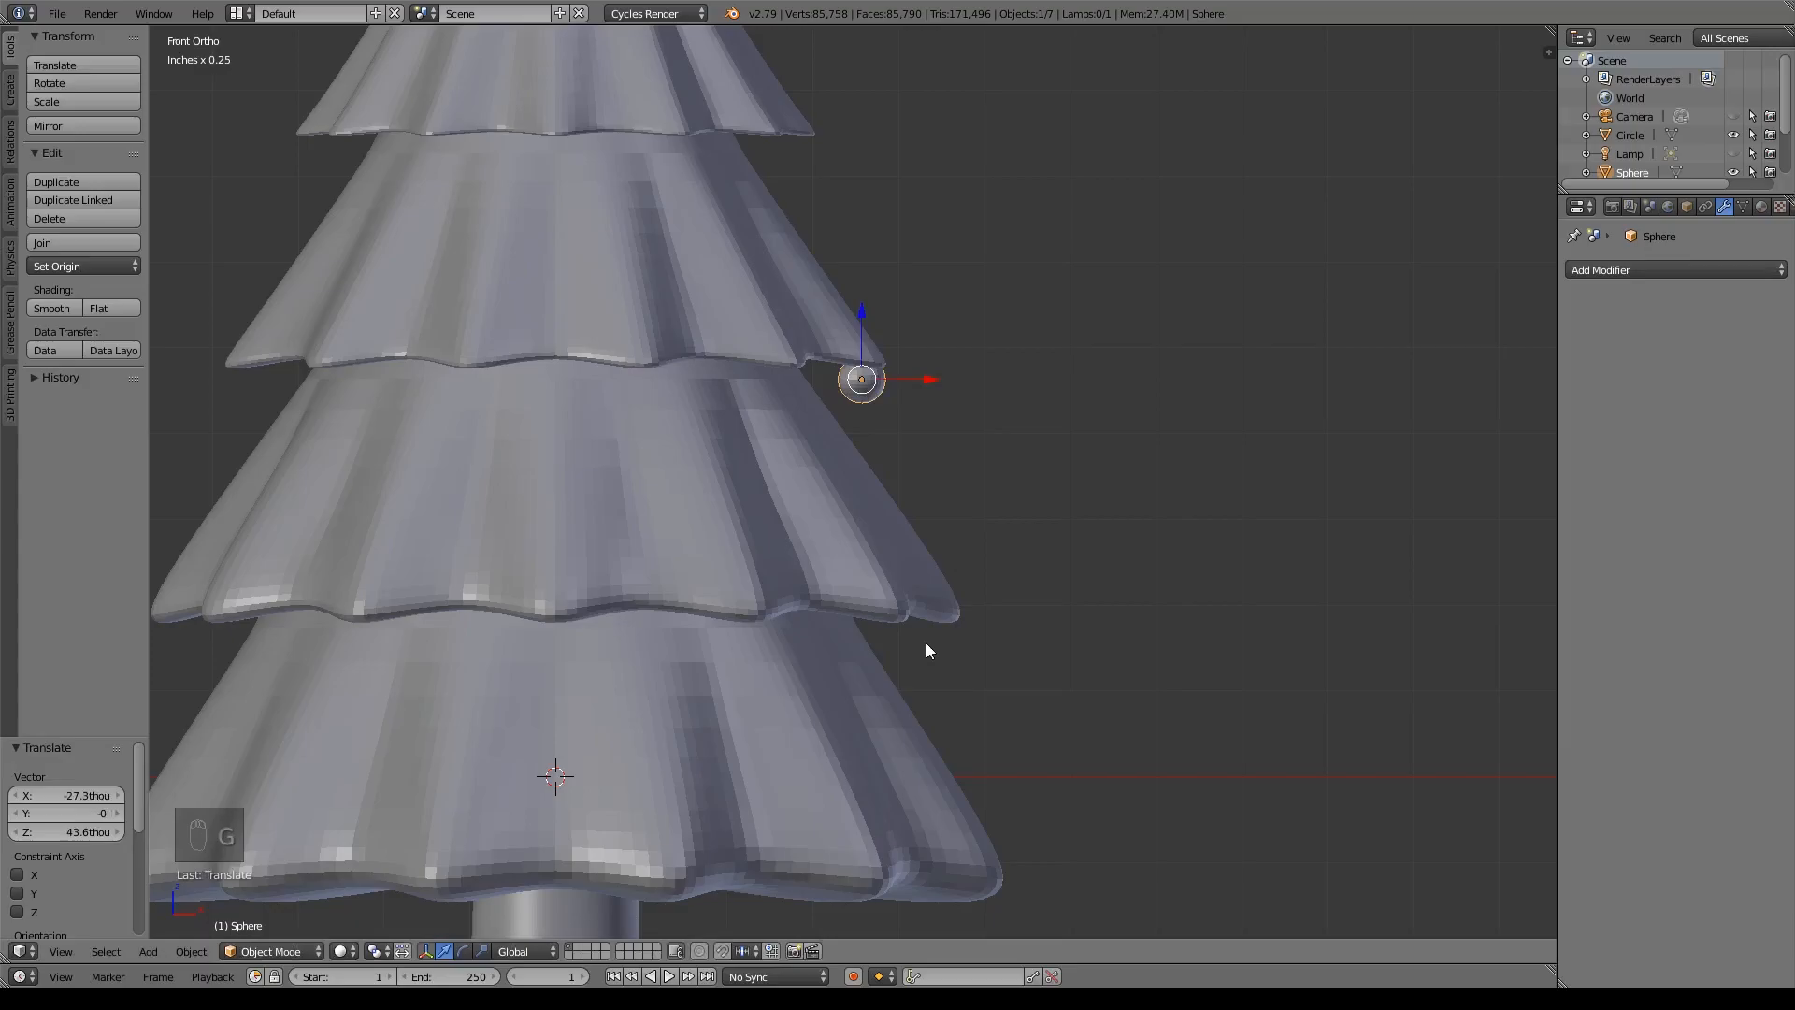
- Duplicate the ornament twice, placing the first copy under the fourth tier's edge at 161 thou in X and -714 thou in Z
{"action": "key", "text": "shift+d"}
{"action": "left_click", "coordinate": [982, 893]}
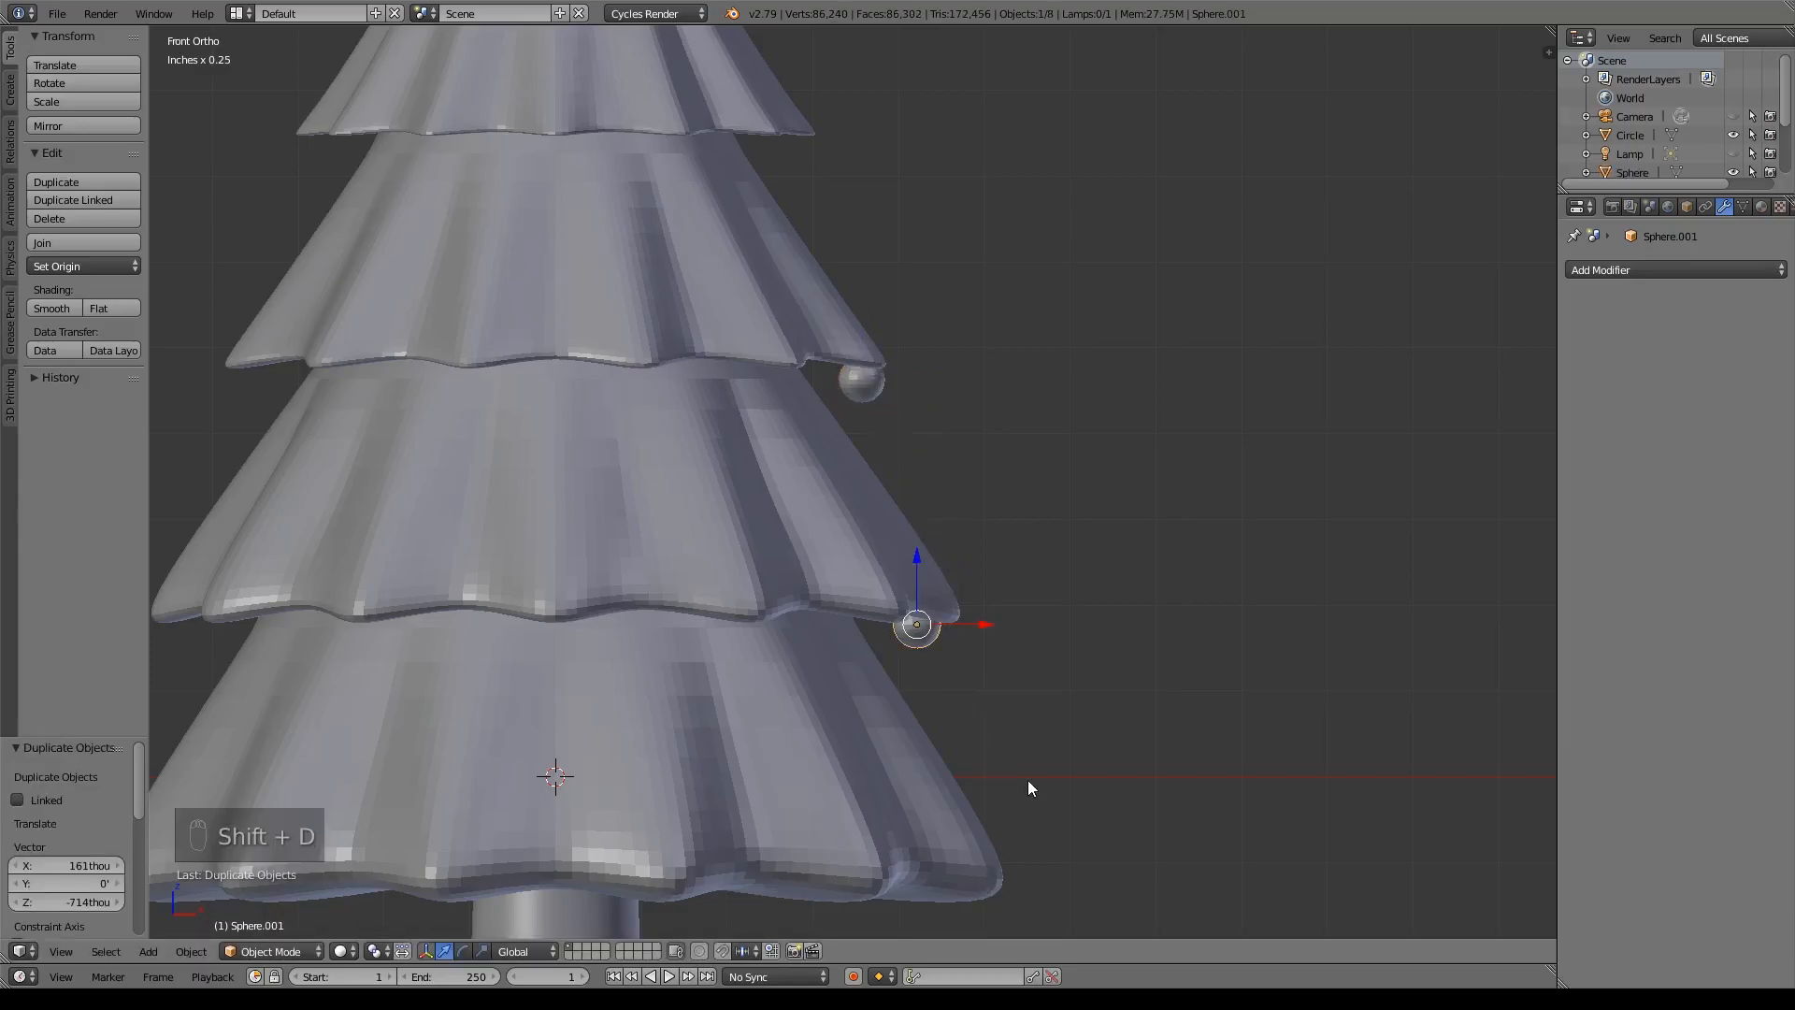
{"action": "key", "text": "shift+d"}
{"action": "left_click", "coordinate": [973, 796]}
- Reposition the second ornament copy under the fourth tier's edge near the first, including shifts of -40.9 thou in X and 27.4 thou in Z
{"action": "middle_click_drag", "start_coordinate": [974, 796], "coordinate": [889, 658]}
{"action": "left_click_drag", "start_coordinate": [879, 620], "coordinate": [736, 653]}
{"action": "middle_click_drag", "start_coordinate": [737, 653], "coordinate": [933, 650]}
{"action": "left_click_drag", "start_coordinate": [919, 617], "coordinate": [905, 634]}
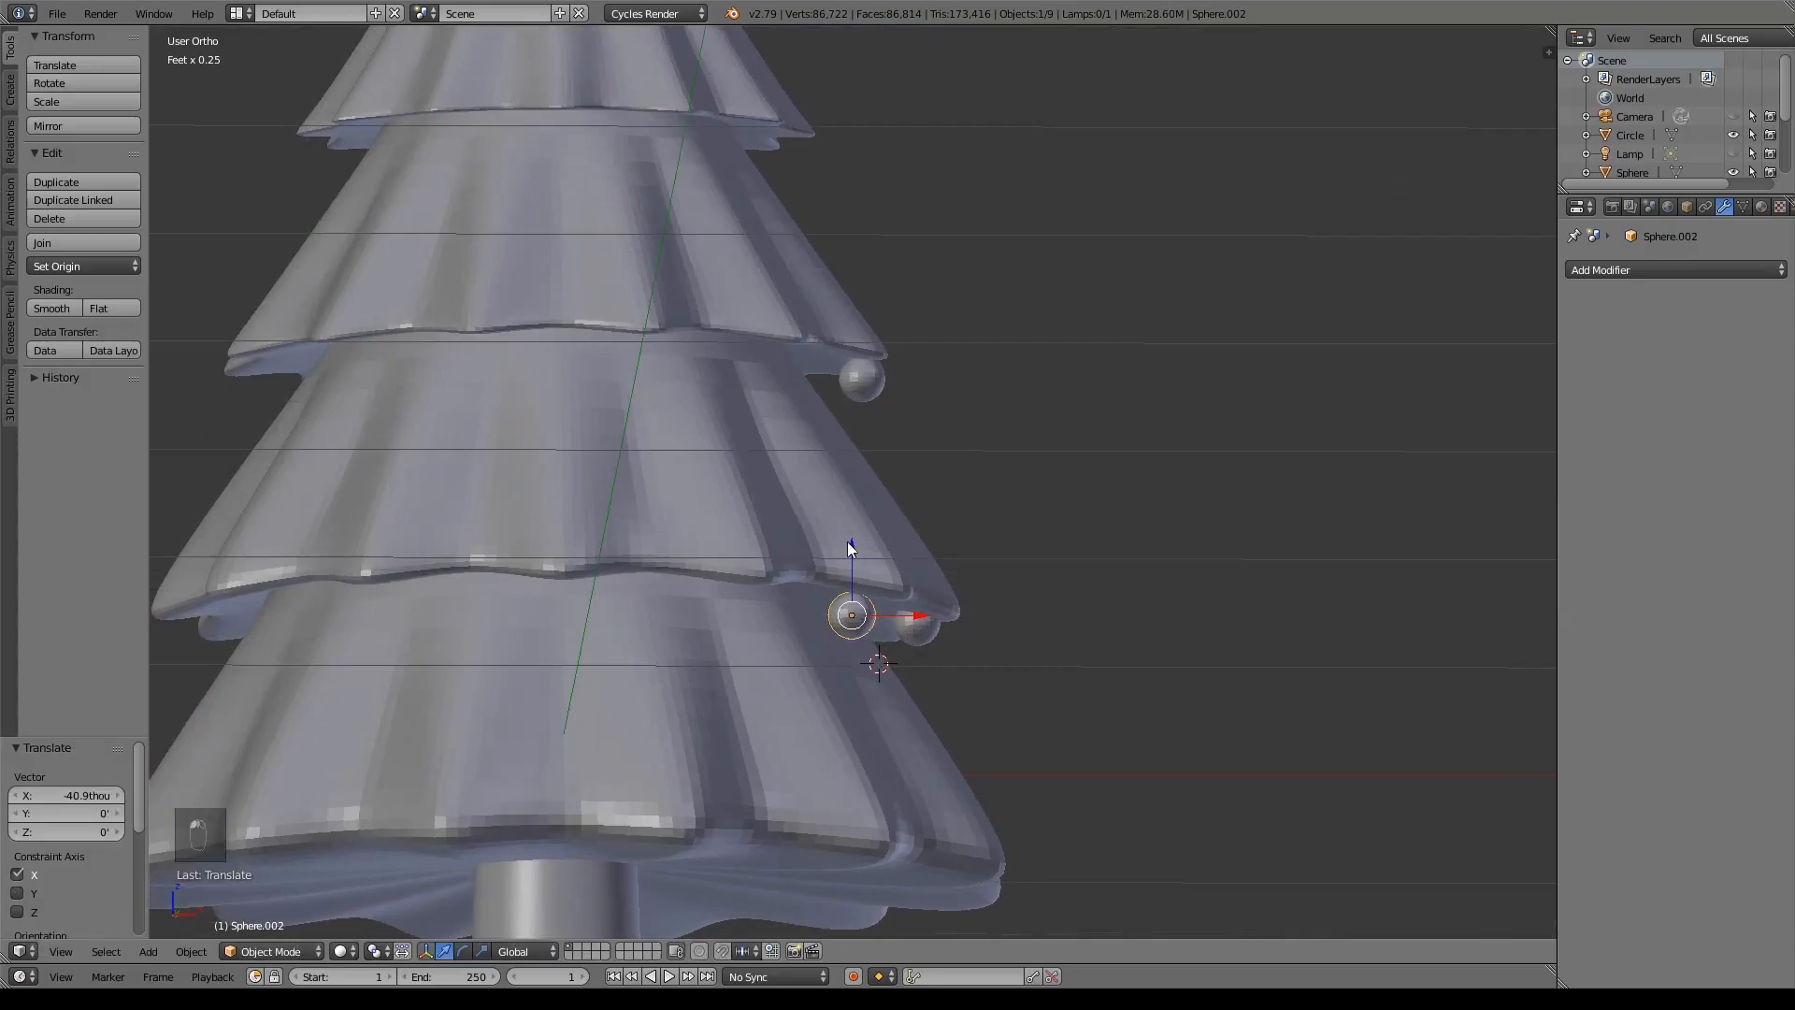
{"action": "left_click_drag", "start_coordinate": [854, 552], "coordinate": [857, 530]}
{"action": "middle_click_drag", "start_coordinate": [857, 529], "coordinate": [893, 475]}
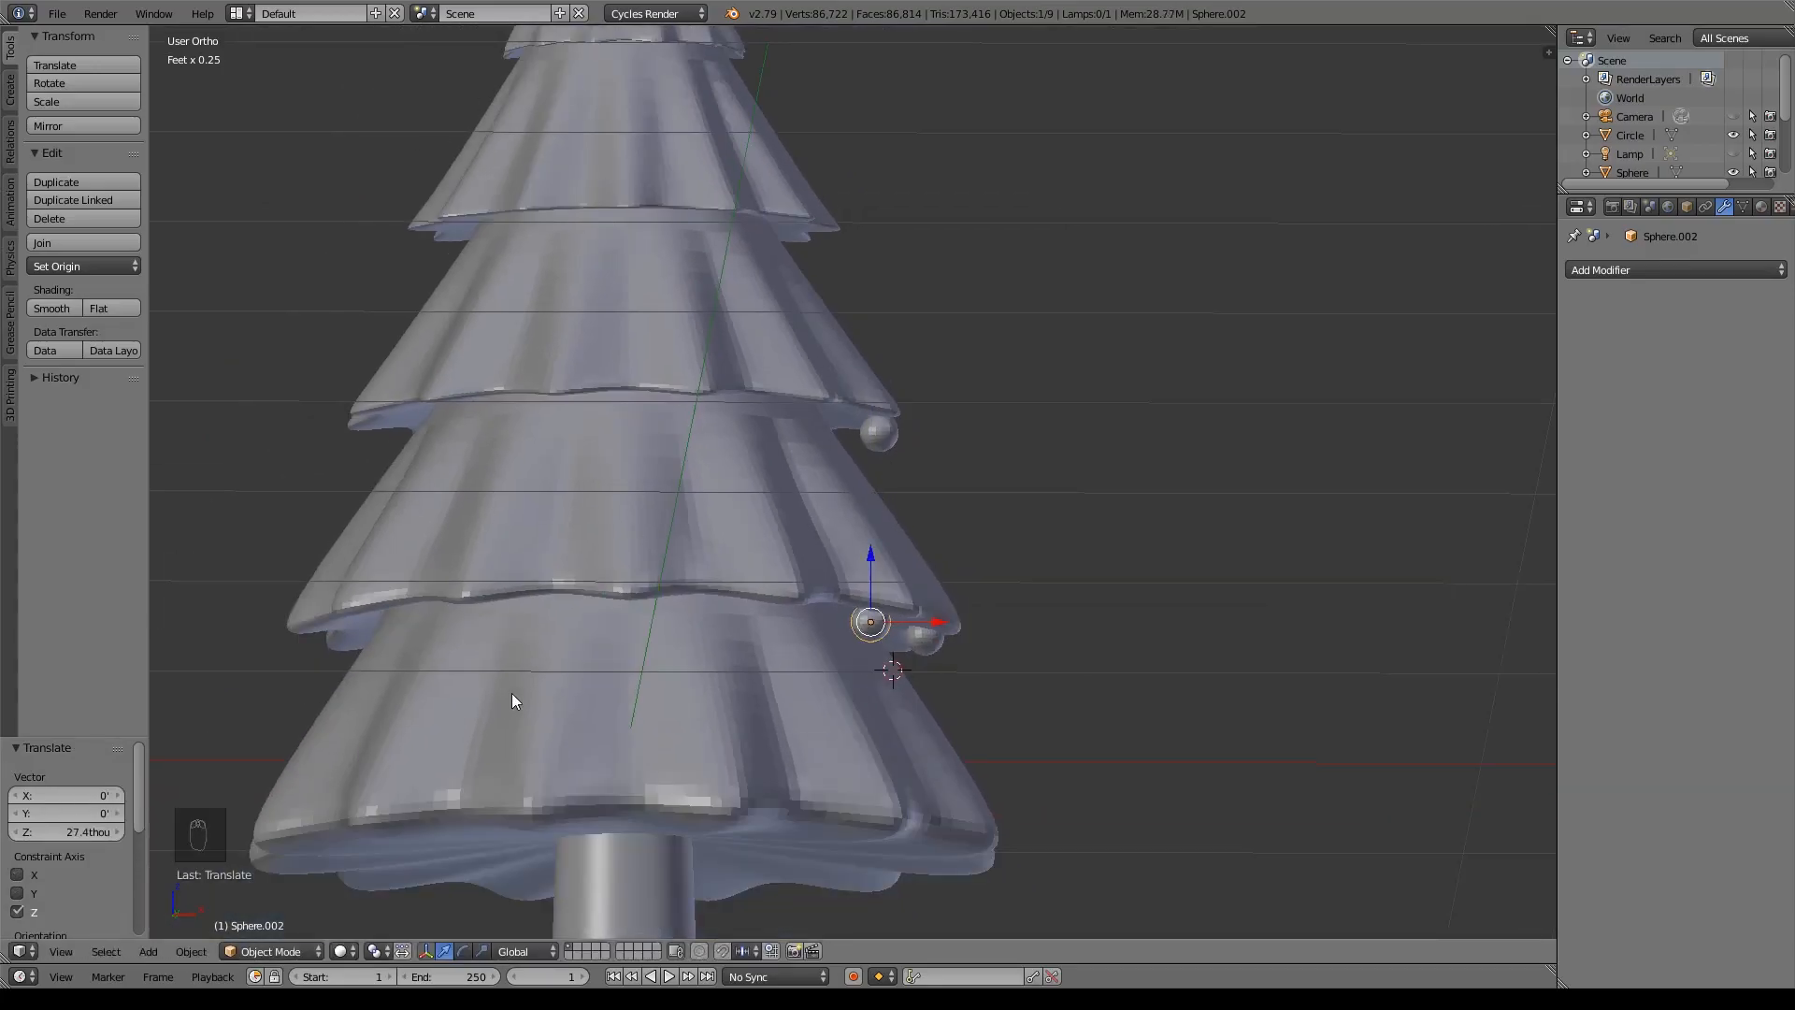
{"action": "scroll", "coordinate": [512, 701], "scroll_direction": "down", "scroll_amount": 2}
{"action": "middle_click_drag", "start_coordinate": [873, 374], "coordinate": [950, 529]}
- Add a cylinder and move it -4.64" along Y, clear of the trees
{"action": "key", "text": "shift+a"}
{"action": "mouse_move", "coordinate": [949, 530]}
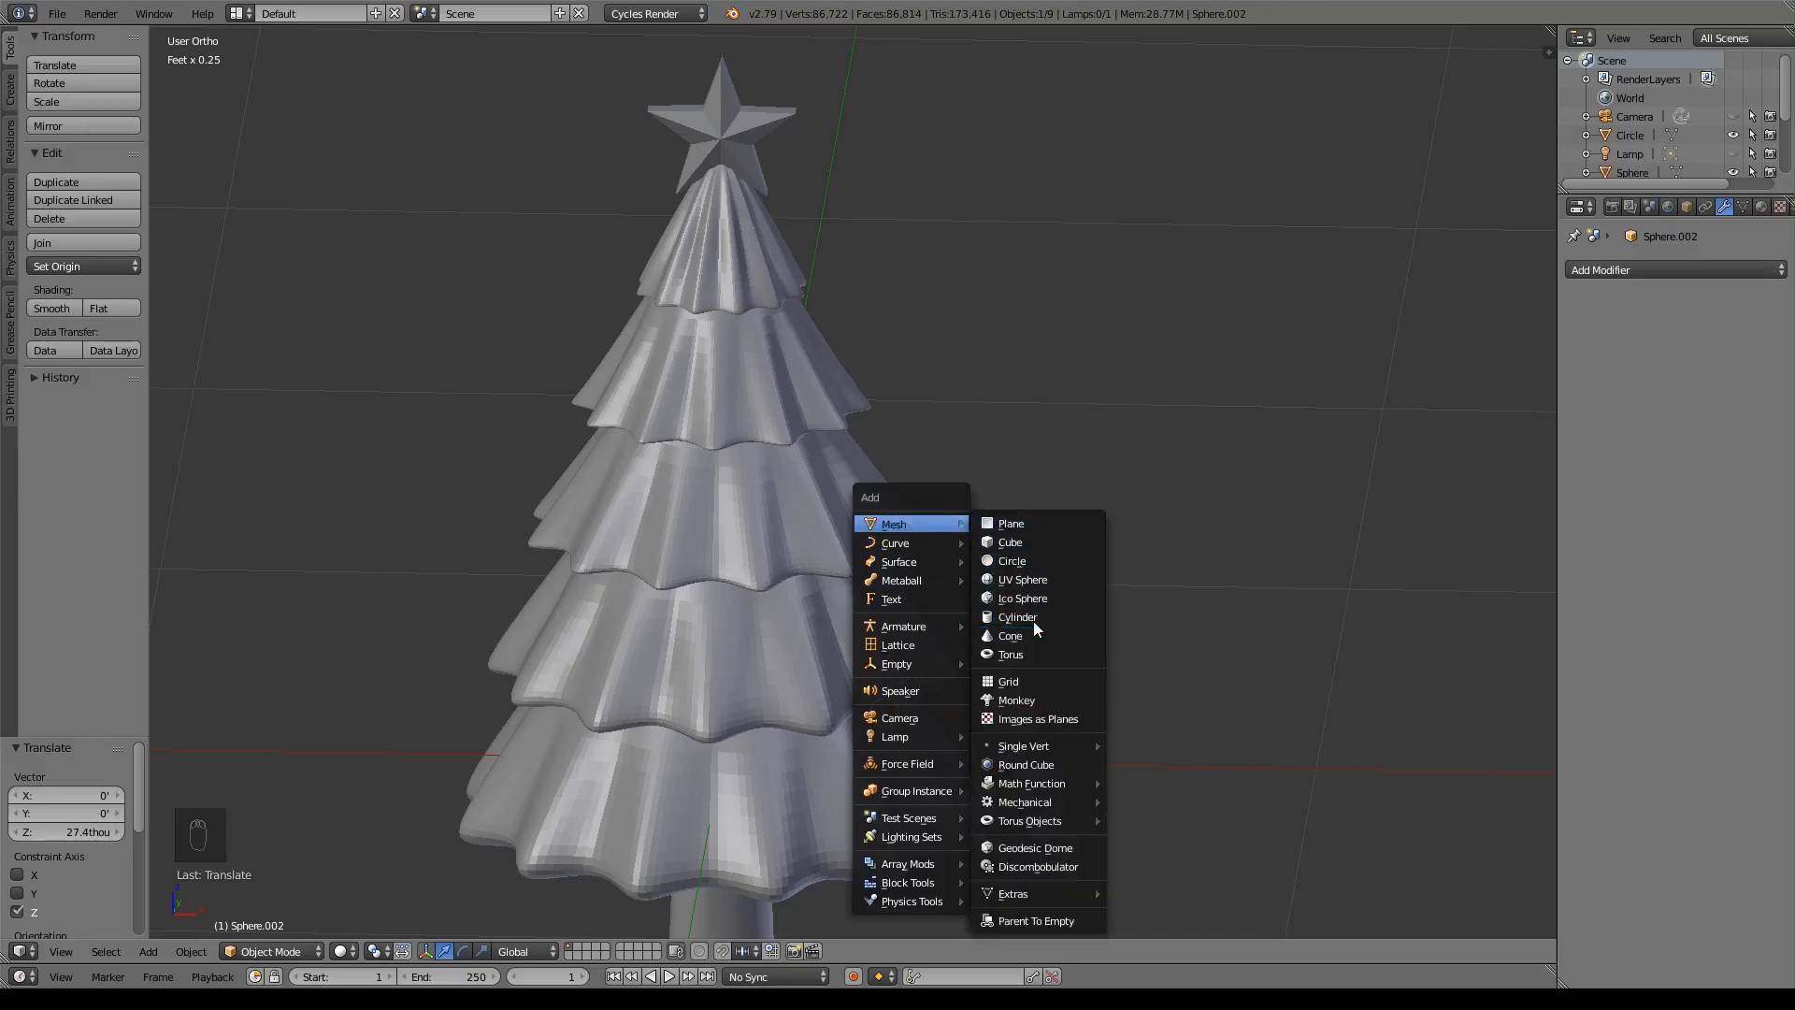
{"action": "left_click", "coordinate": [1034, 616]}
{"action": "scroll", "coordinate": [1034, 609], "scroll_direction": "down", "scroll_amount": 4}
{"action": "key", "text": "KP_3"}
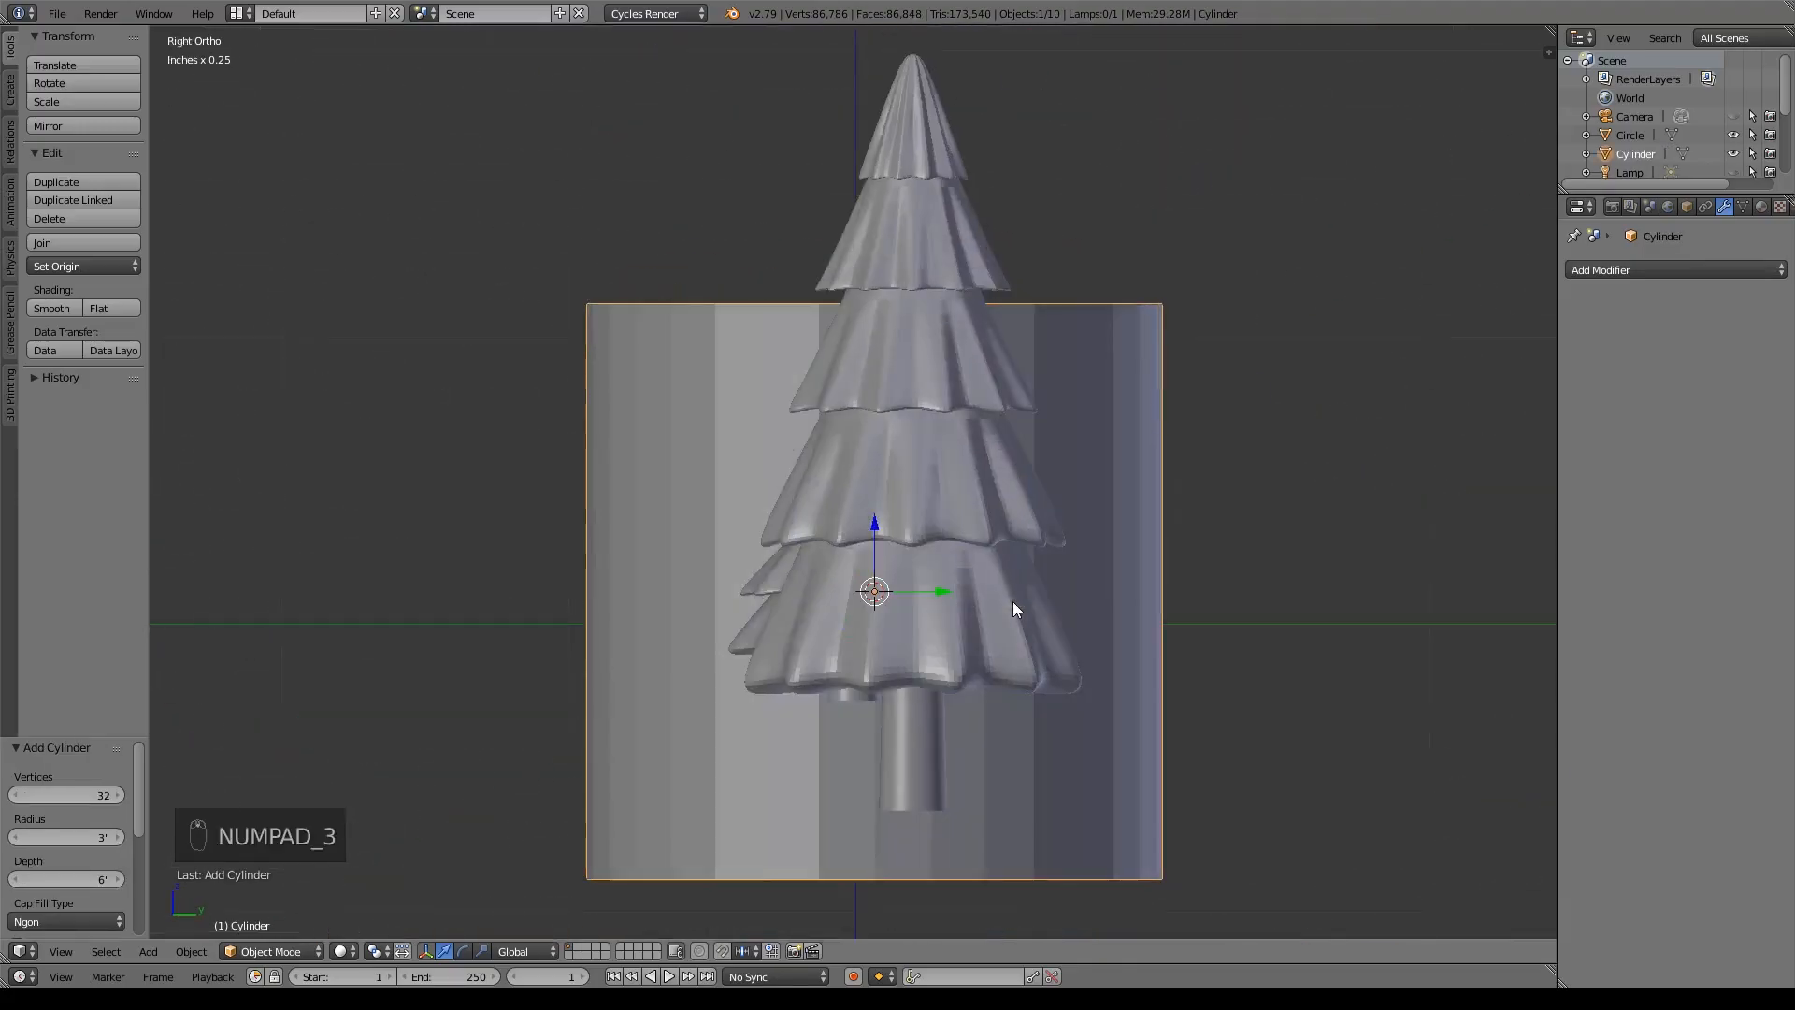
{"action": "middle_click_drag", "start_coordinate": [970, 615], "coordinate": [1052, 586], "text": "shift"}
{"action": "left_click_drag", "start_coordinate": [1024, 568], "coordinate": [581, 549]}
{"action": "middle_click_drag", "start_coordinate": [687, 581], "coordinate": [948, 592], "text": "shift"}
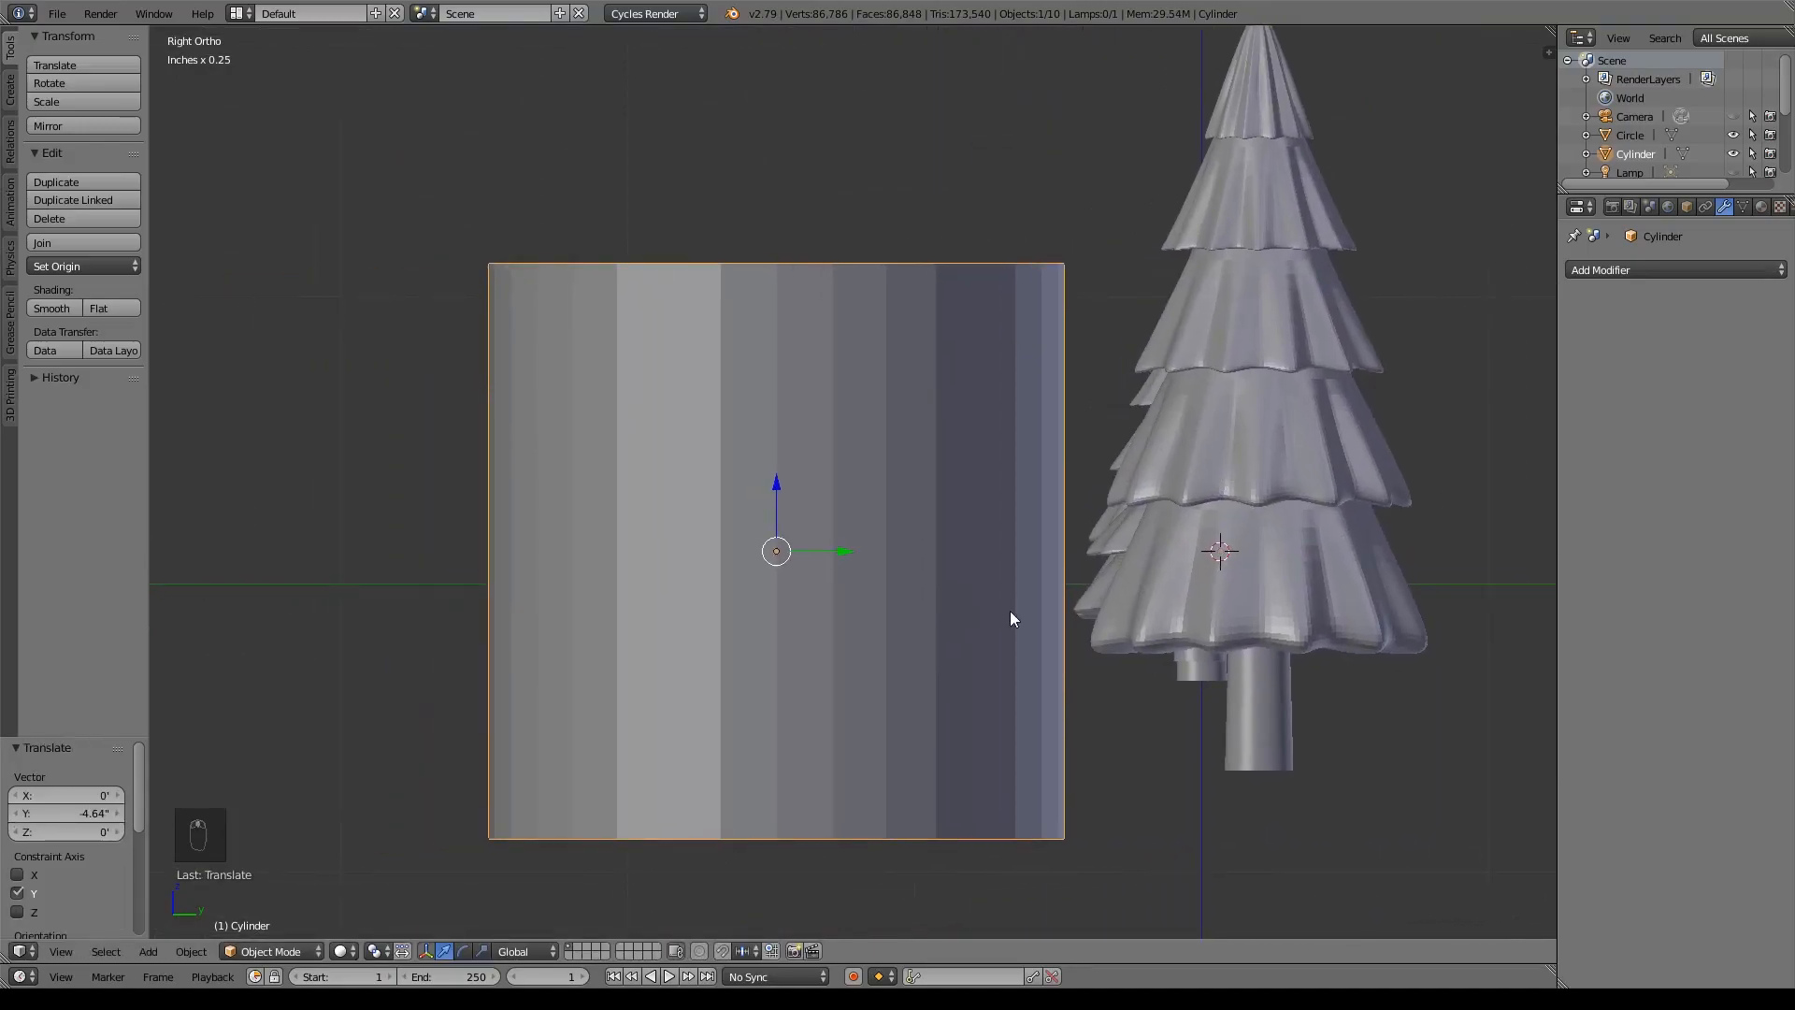
- Scale the cylinder down with Z locked to form a slender full-height shaft
{"action": "key", "text": "s"}
{"action": "key", "text": "shift+z"}
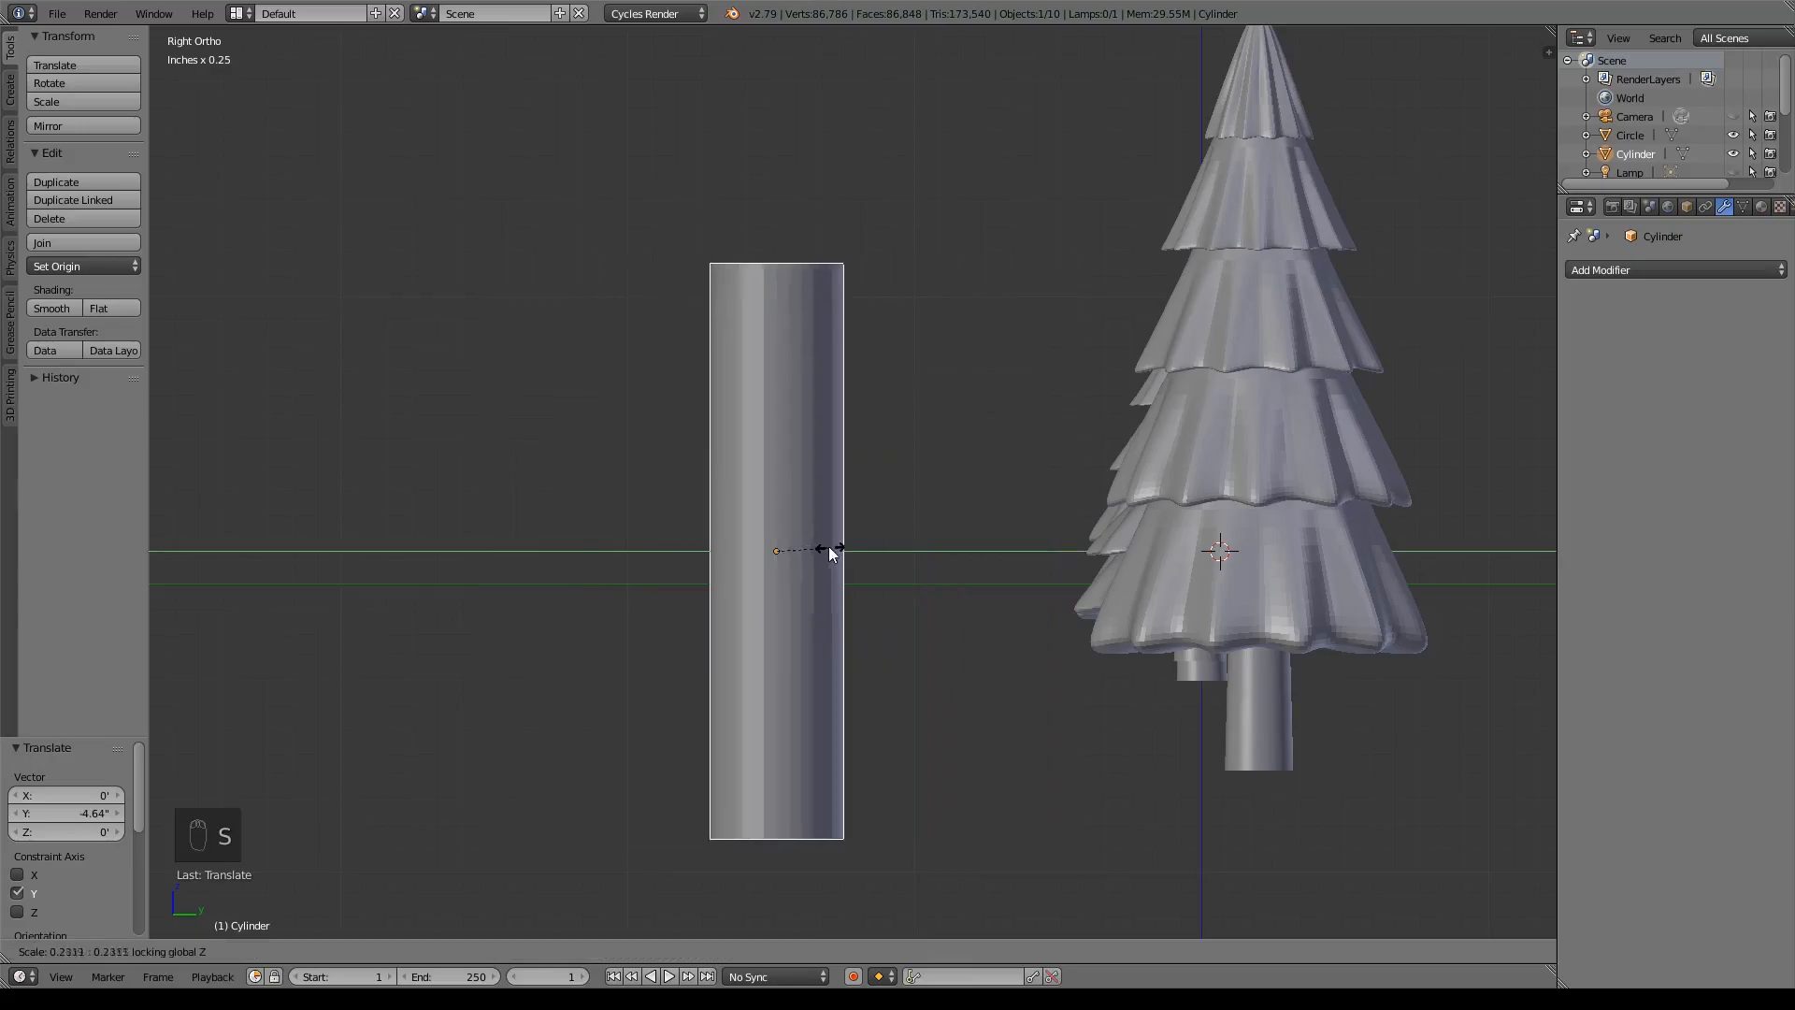
{"action": "left_click", "coordinate": [805, 542]}
{"action": "middle_click_drag", "start_coordinate": [856, 554], "coordinate": [877, 564], "text": "shift"}
- Add one loop cut around the shaft in Edit Mode and slide it close to the upper end
{"action": "key", "text": "Tab"}
{"action": "middle_click_drag", "start_coordinate": [904, 502], "coordinate": [902, 533], "text": "shift"}
{"action": "key", "text": "ctrl+r"}
{"action": "left_click", "coordinate": [797, 533]}
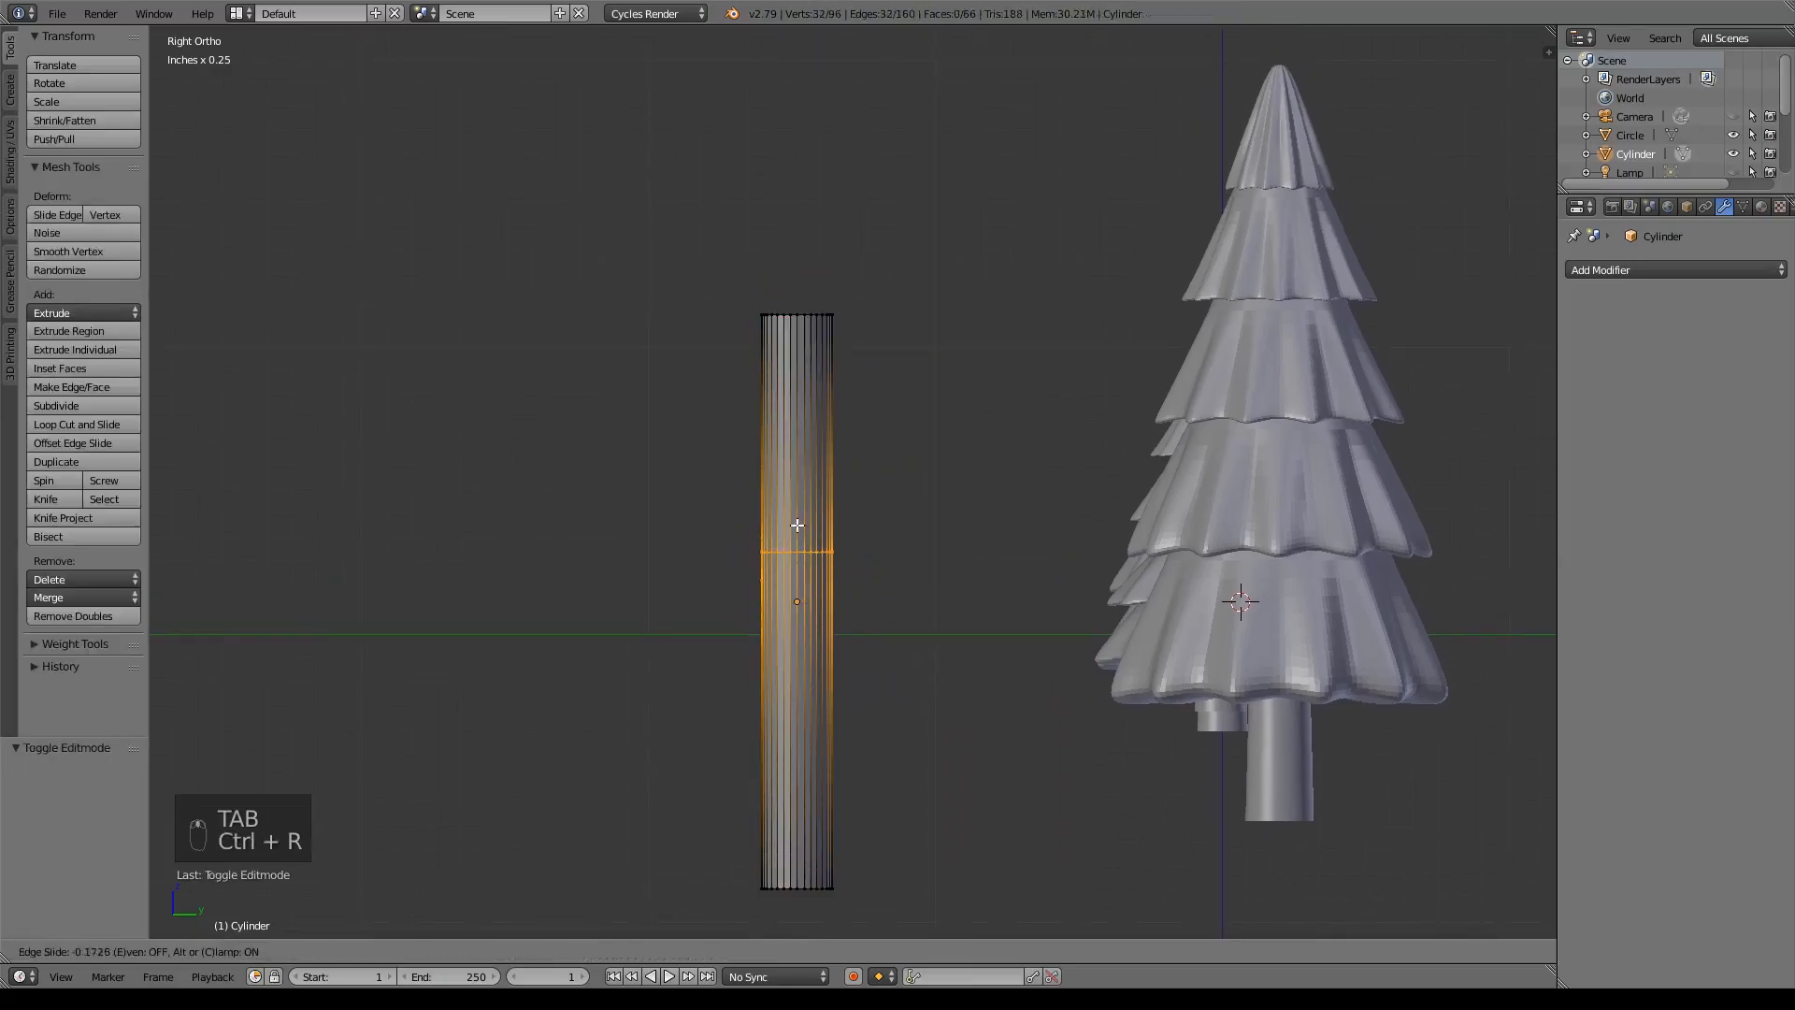
{"action": "left_click", "coordinate": [806, 394]}
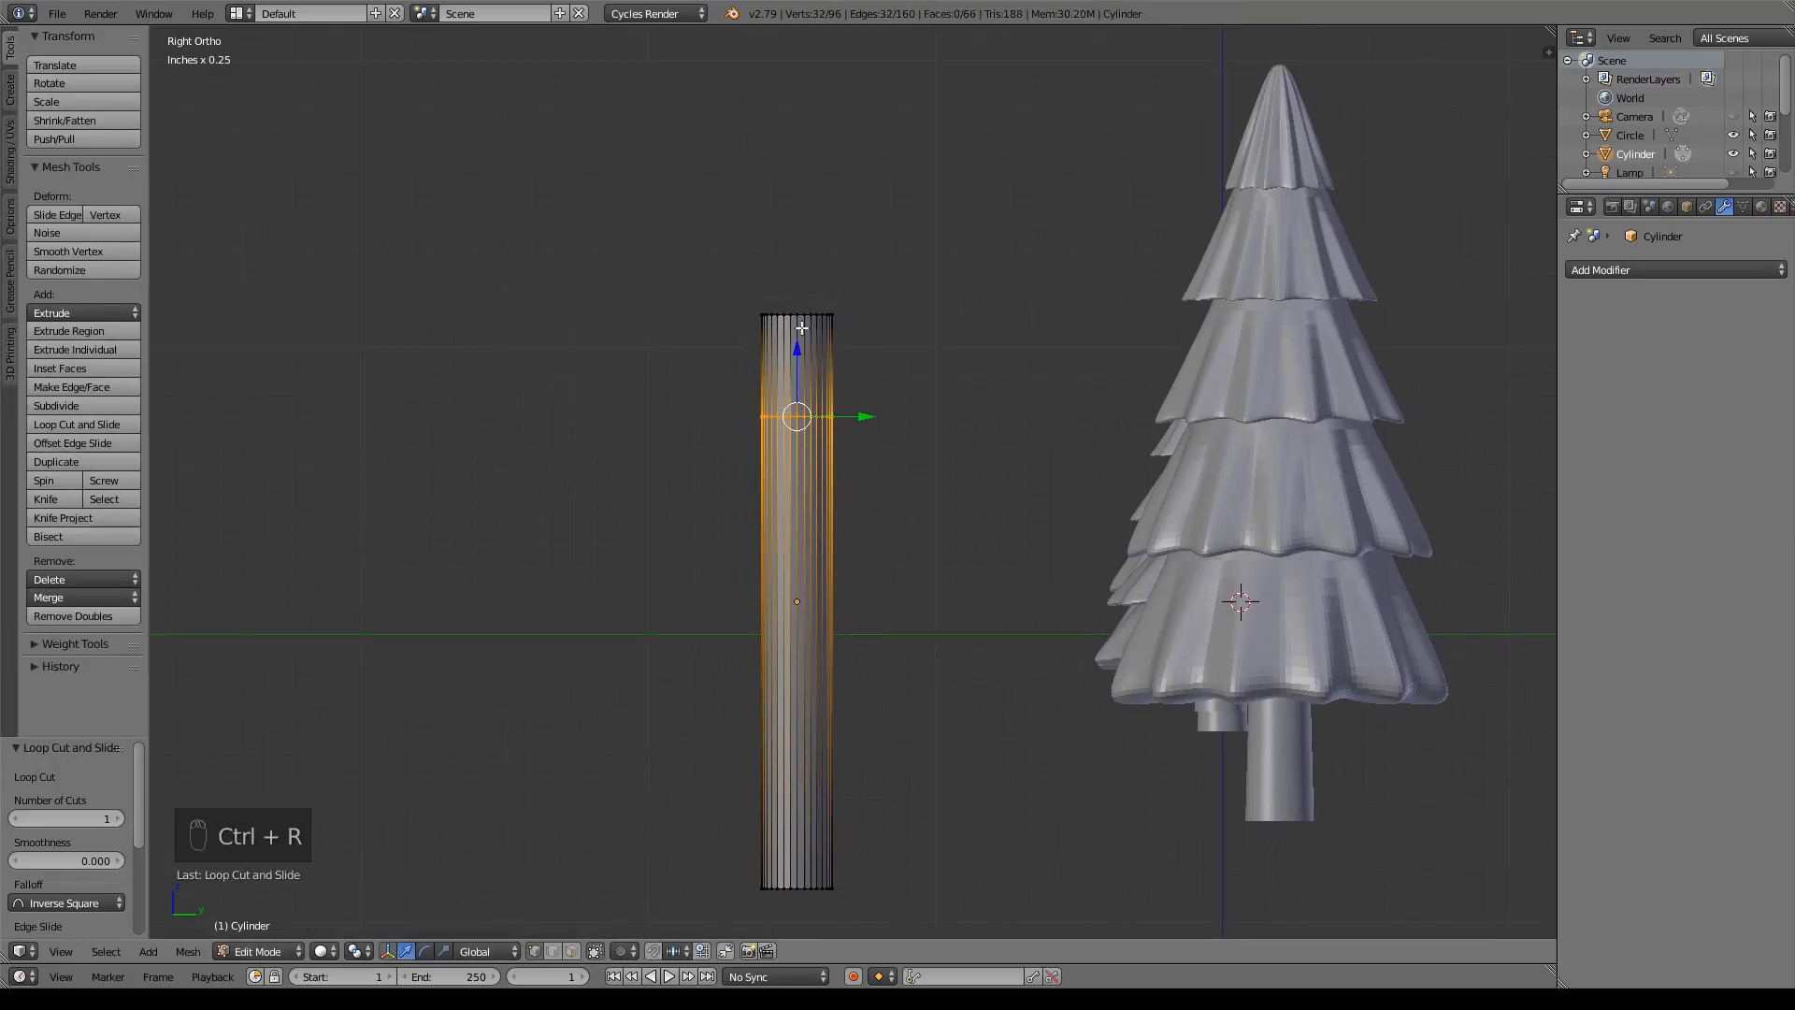
{"action": "middle_click_drag", "start_coordinate": [843, 440], "coordinate": [821, 497], "text": "shift"}
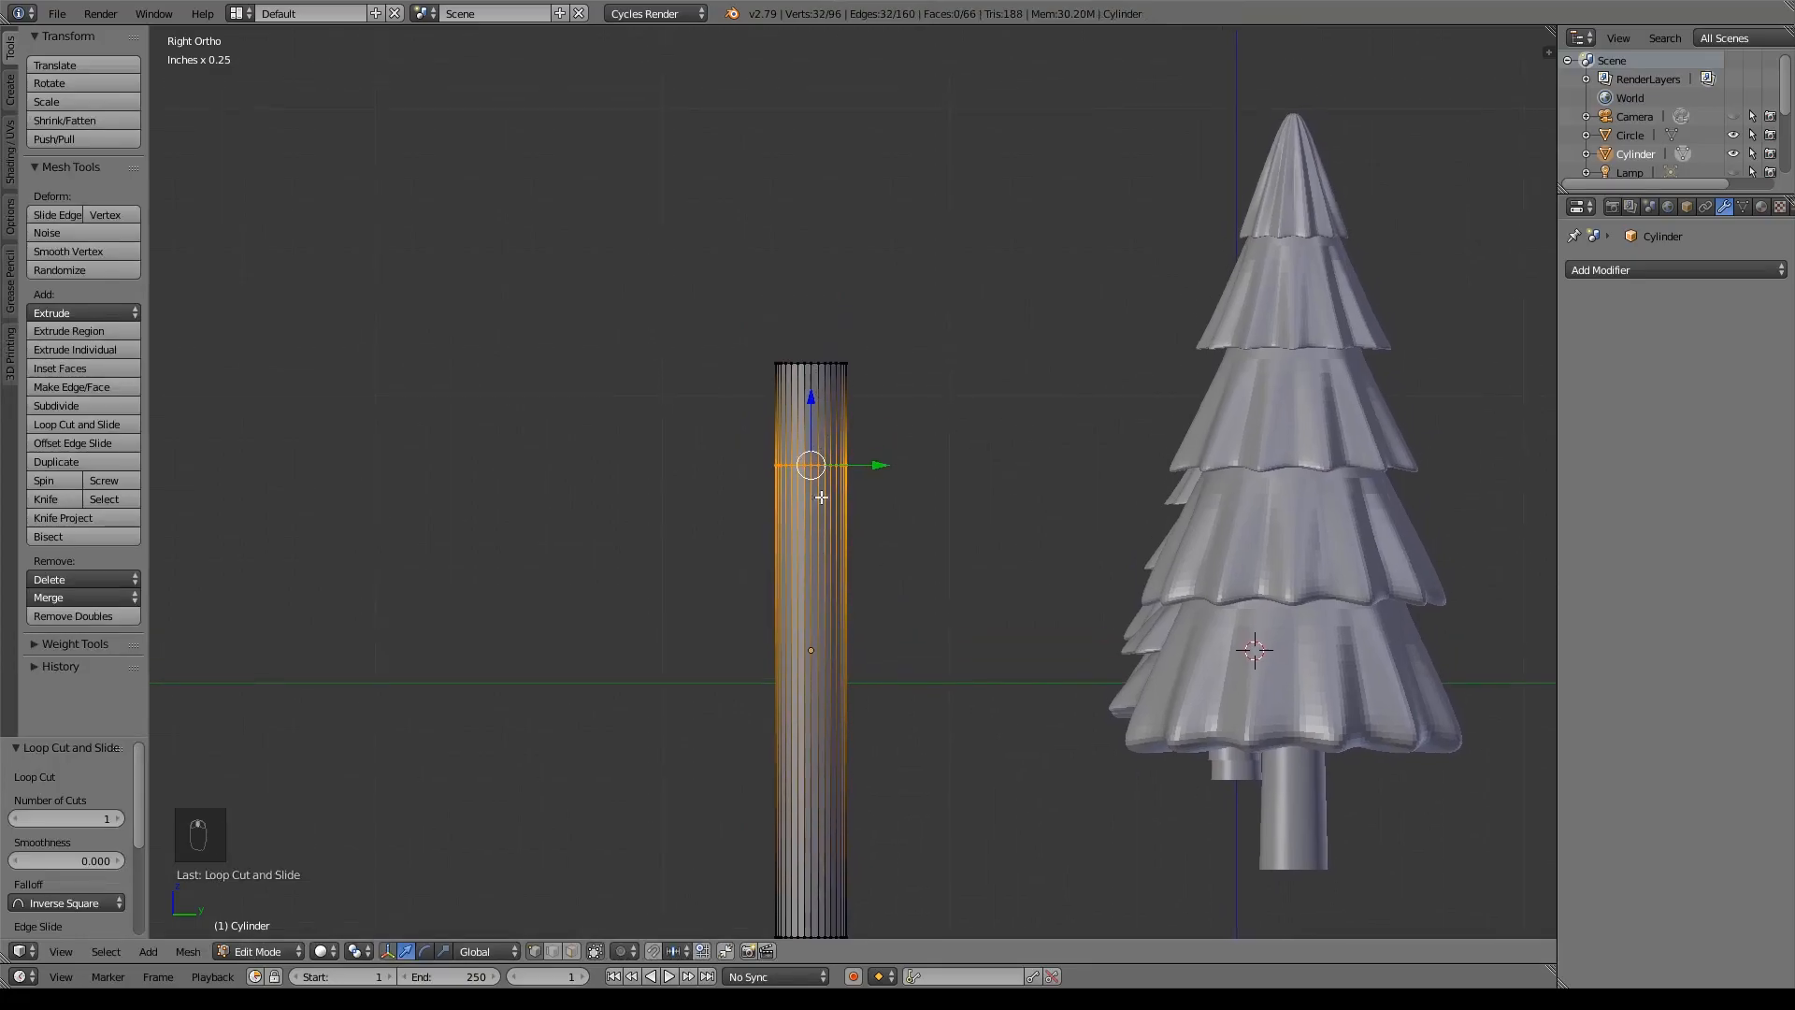
- Select the shaft's topmost edge loop and tilt it in the side view to begin the cane's bend
{"action": "left_click", "coordinate": [812, 378], "text": "alt"}
{"action": "scroll", "coordinate": [941, 493], "scroll_direction": "up", "scroll_amount": 2}
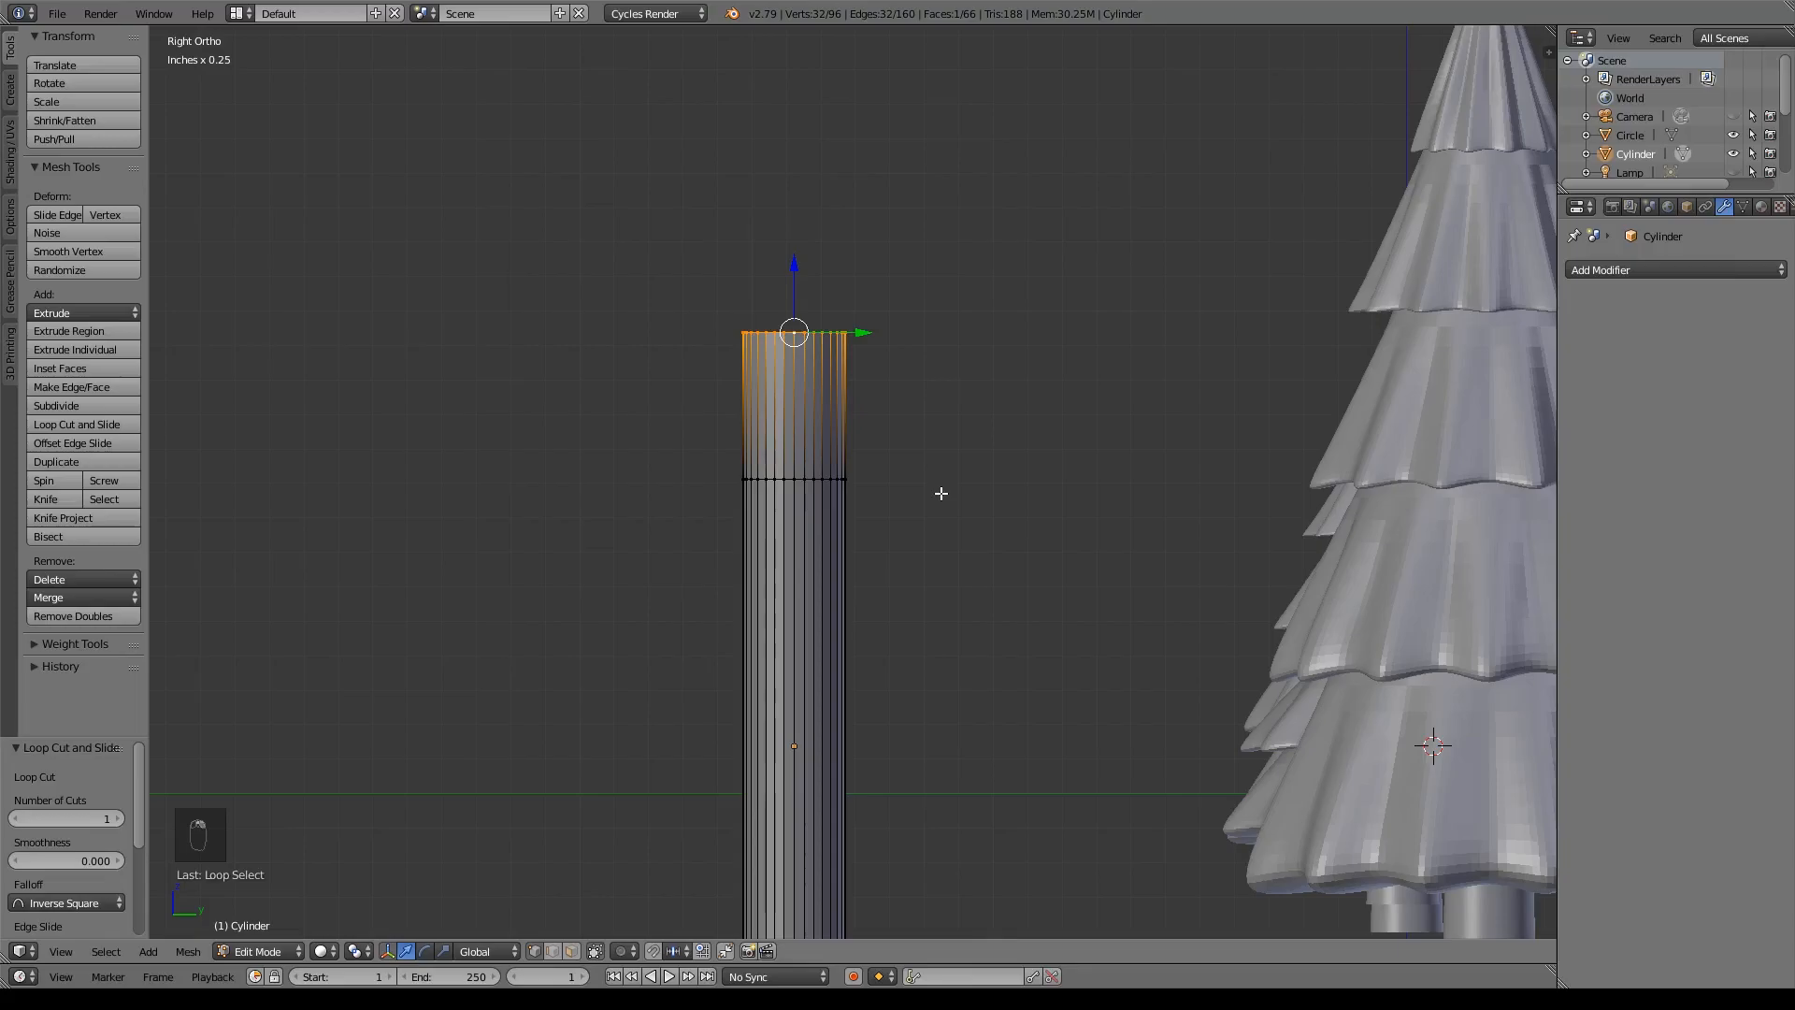
{"action": "key", "text": "r"}
{"action": "left_click", "coordinate": [922, 369]}
{"action": "key", "text": "g"}
{"action": "key", "text": "y"}
{"action": "left_click", "coordinate": [867, 335]}
- Extrude the tilted end, move it up and away from the trees, and rotate it -29.4° to form the first hook segment
{"action": "key", "text": "e"}
{"action": "right_click", "coordinate": [872, 350]}
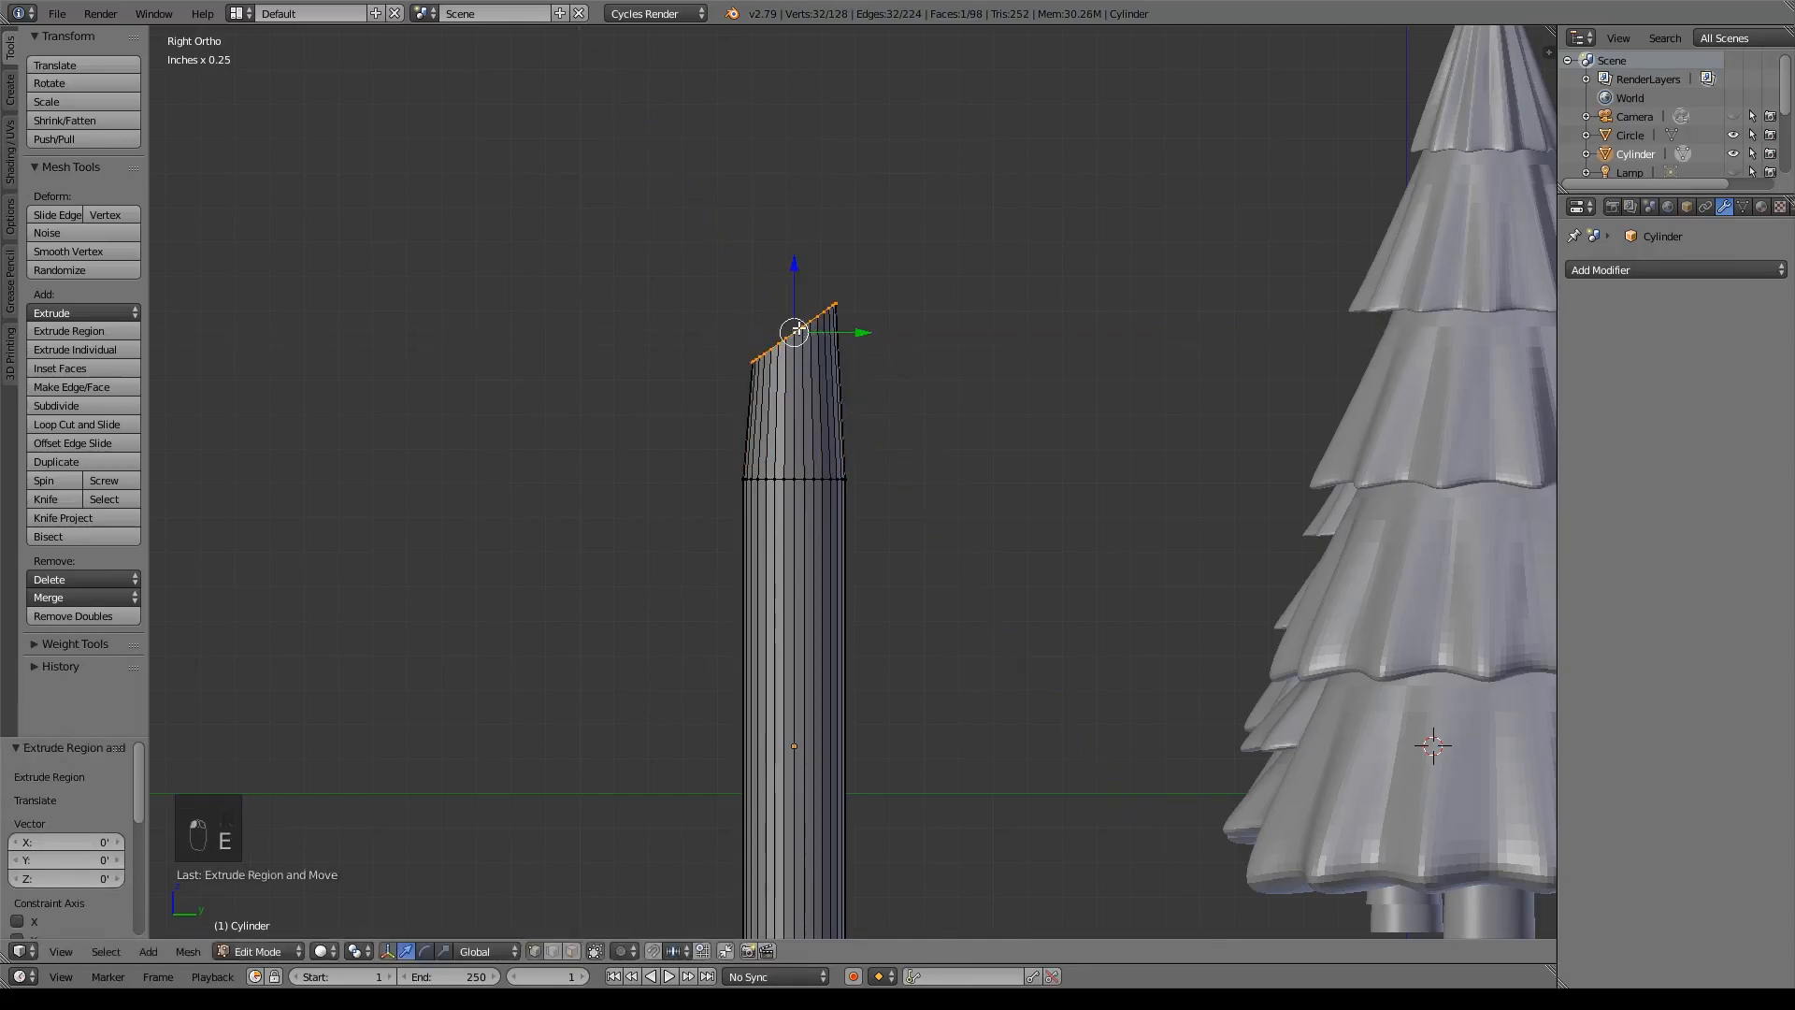
{"action": "key", "text": "g"}
{"action": "left_click", "coordinate": [810, 397]}
{"action": "key", "text": "r"}
{"action": "left_click", "coordinate": [866, 327]}
- Extrude a second hook segment and rotate its end -23.4° so that it stands vertical
{"action": "key", "text": "e"}
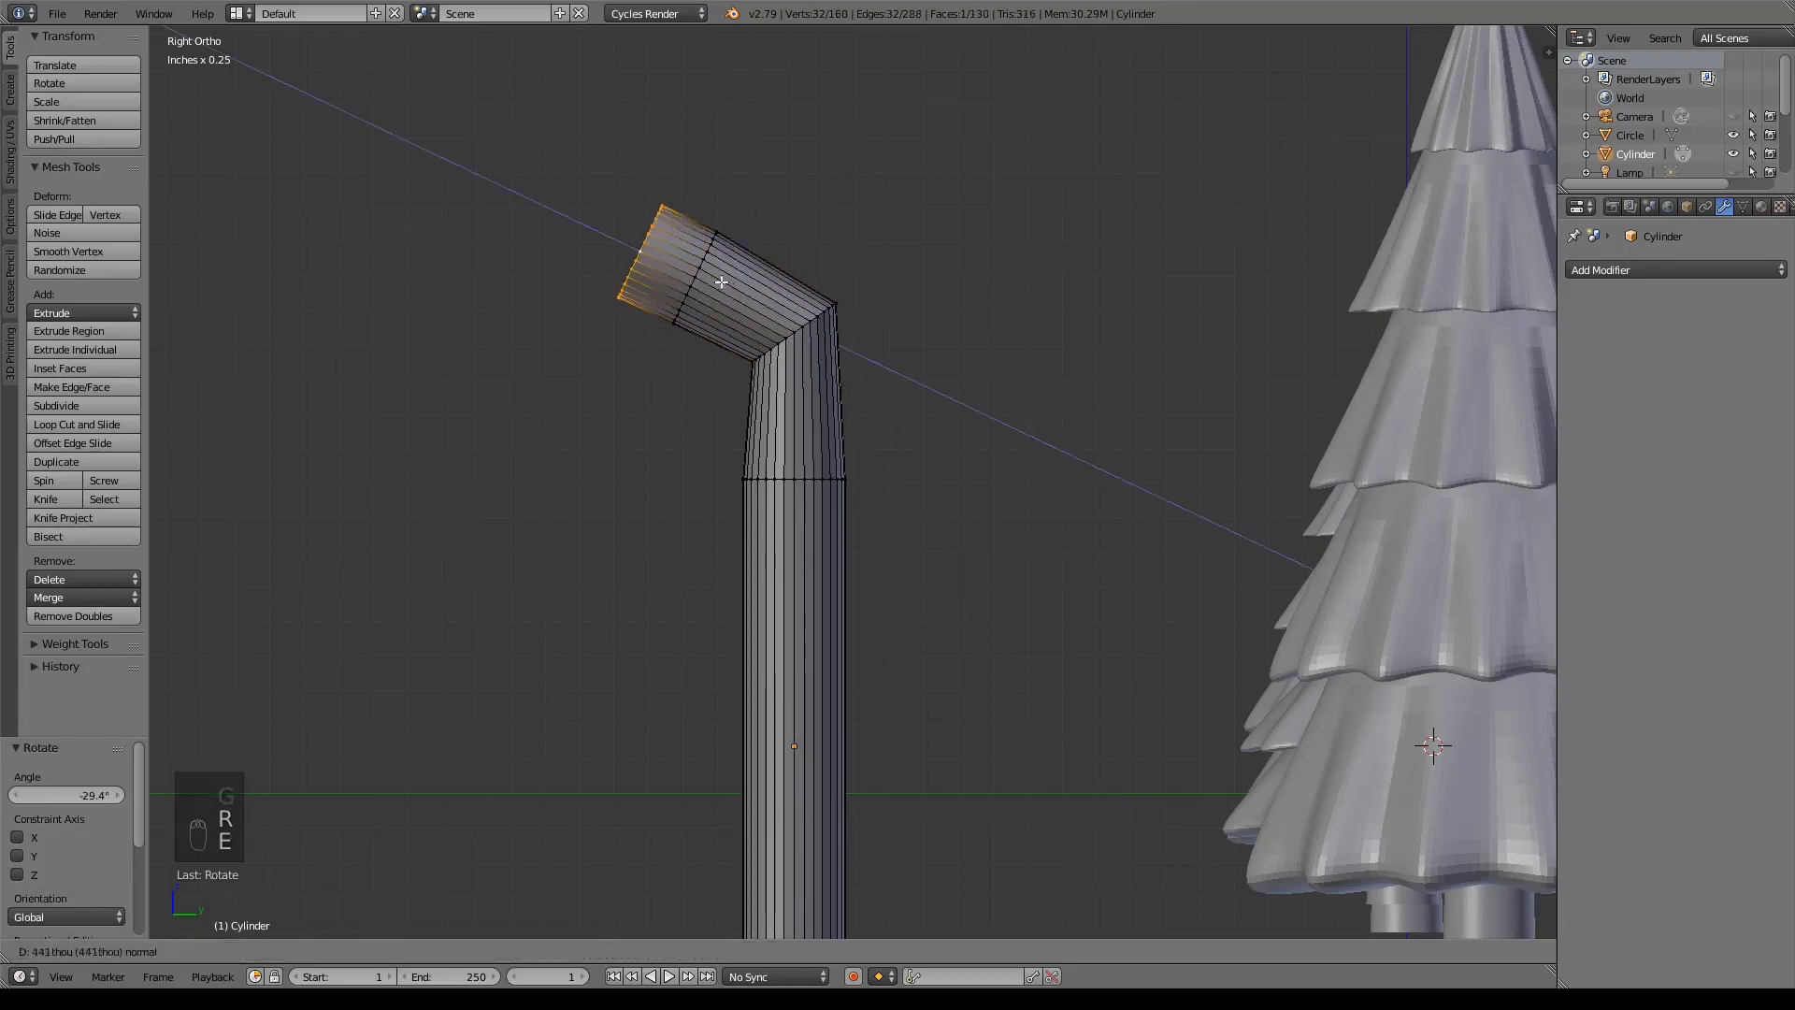
{"action": "left_click", "coordinate": [750, 353]}
{"action": "key", "text": "r"}
{"action": "left_click", "coordinate": [653, 179]}
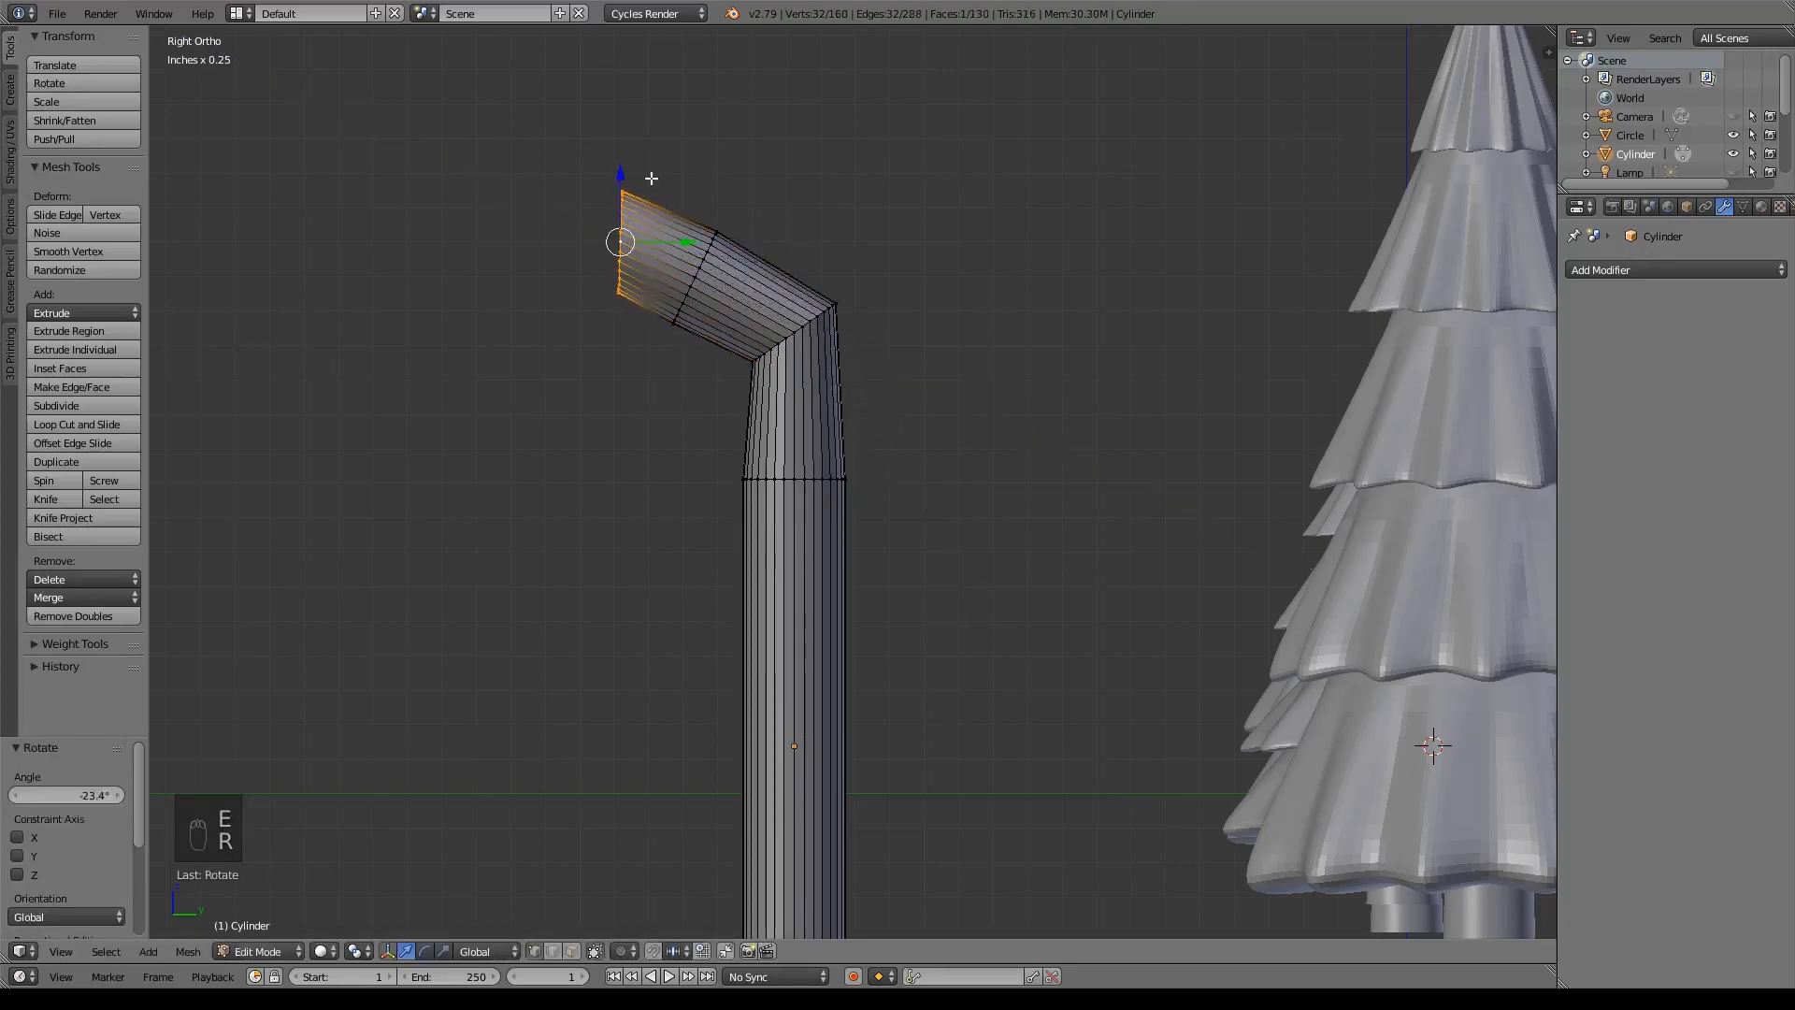
- Lower the hook's end 176 thou, and extrude a segment rotated -40° and moved -454 thou in Y and -251 thou in Z
{"action": "key", "text": "e"}
{"action": "left_click", "coordinate": [624, 199]}
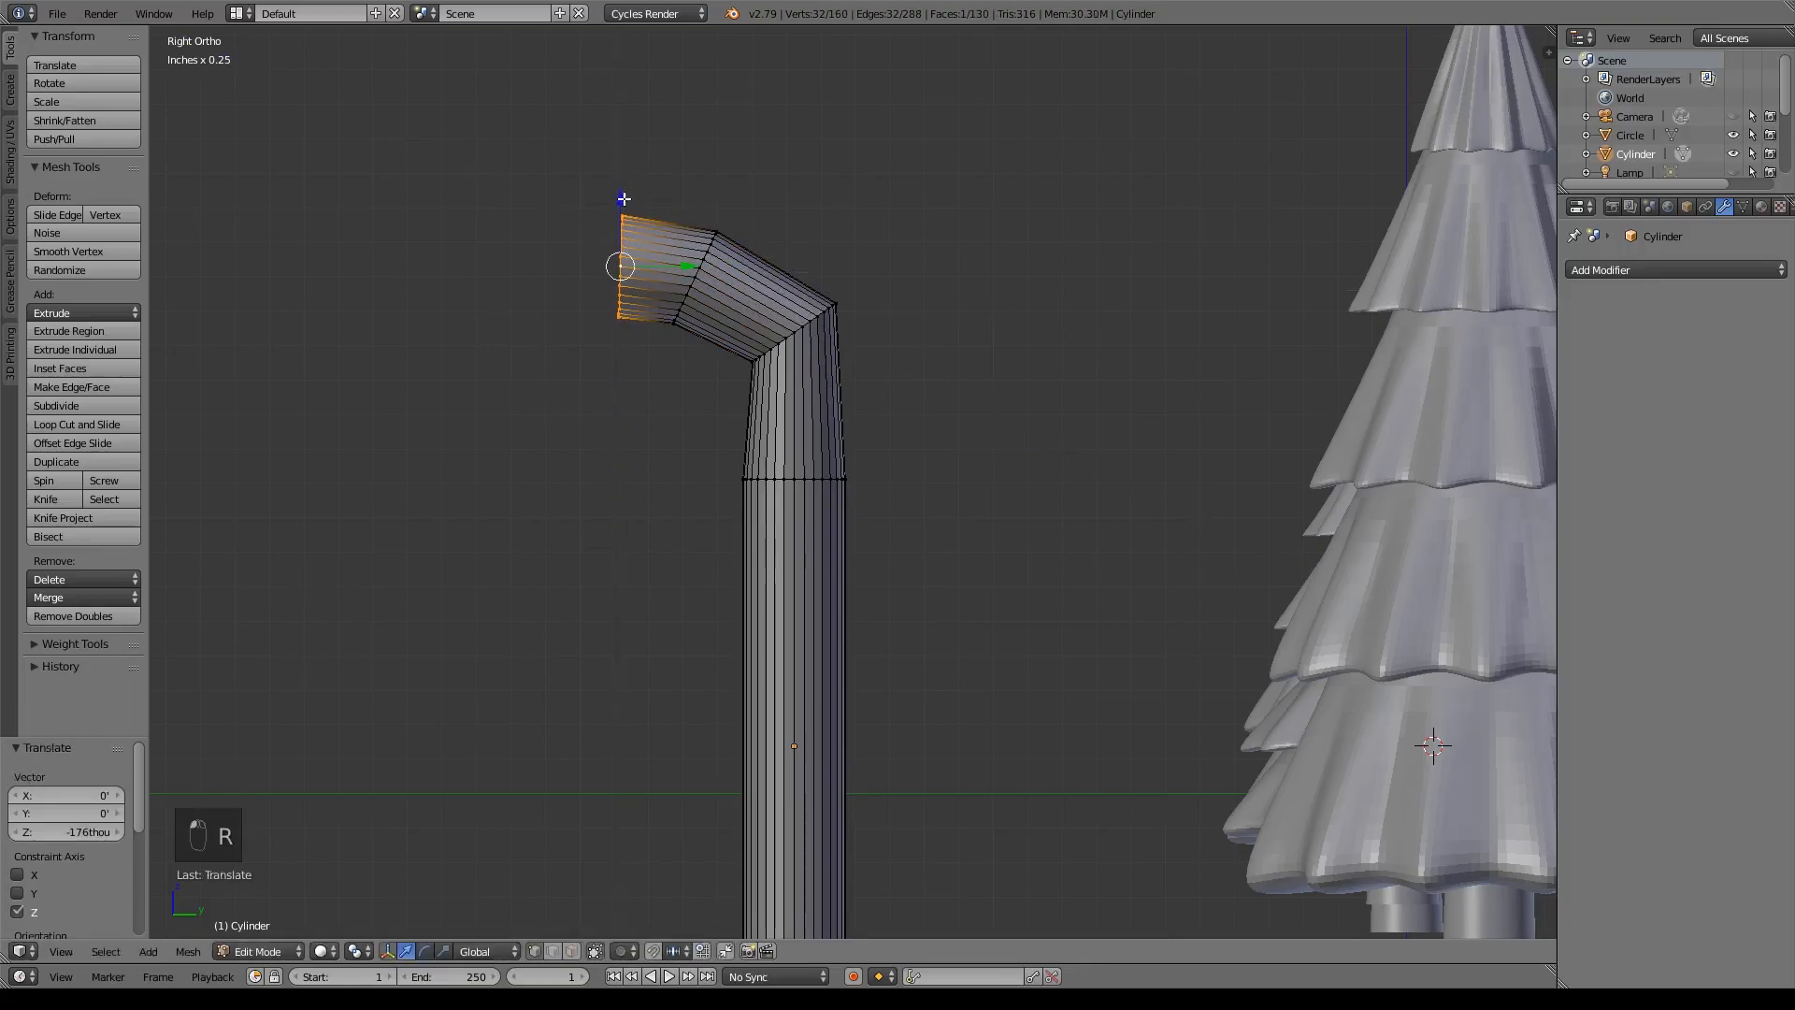
{"action": "key", "text": "r"}
{"action": "left_click", "coordinate": [712, 270]}
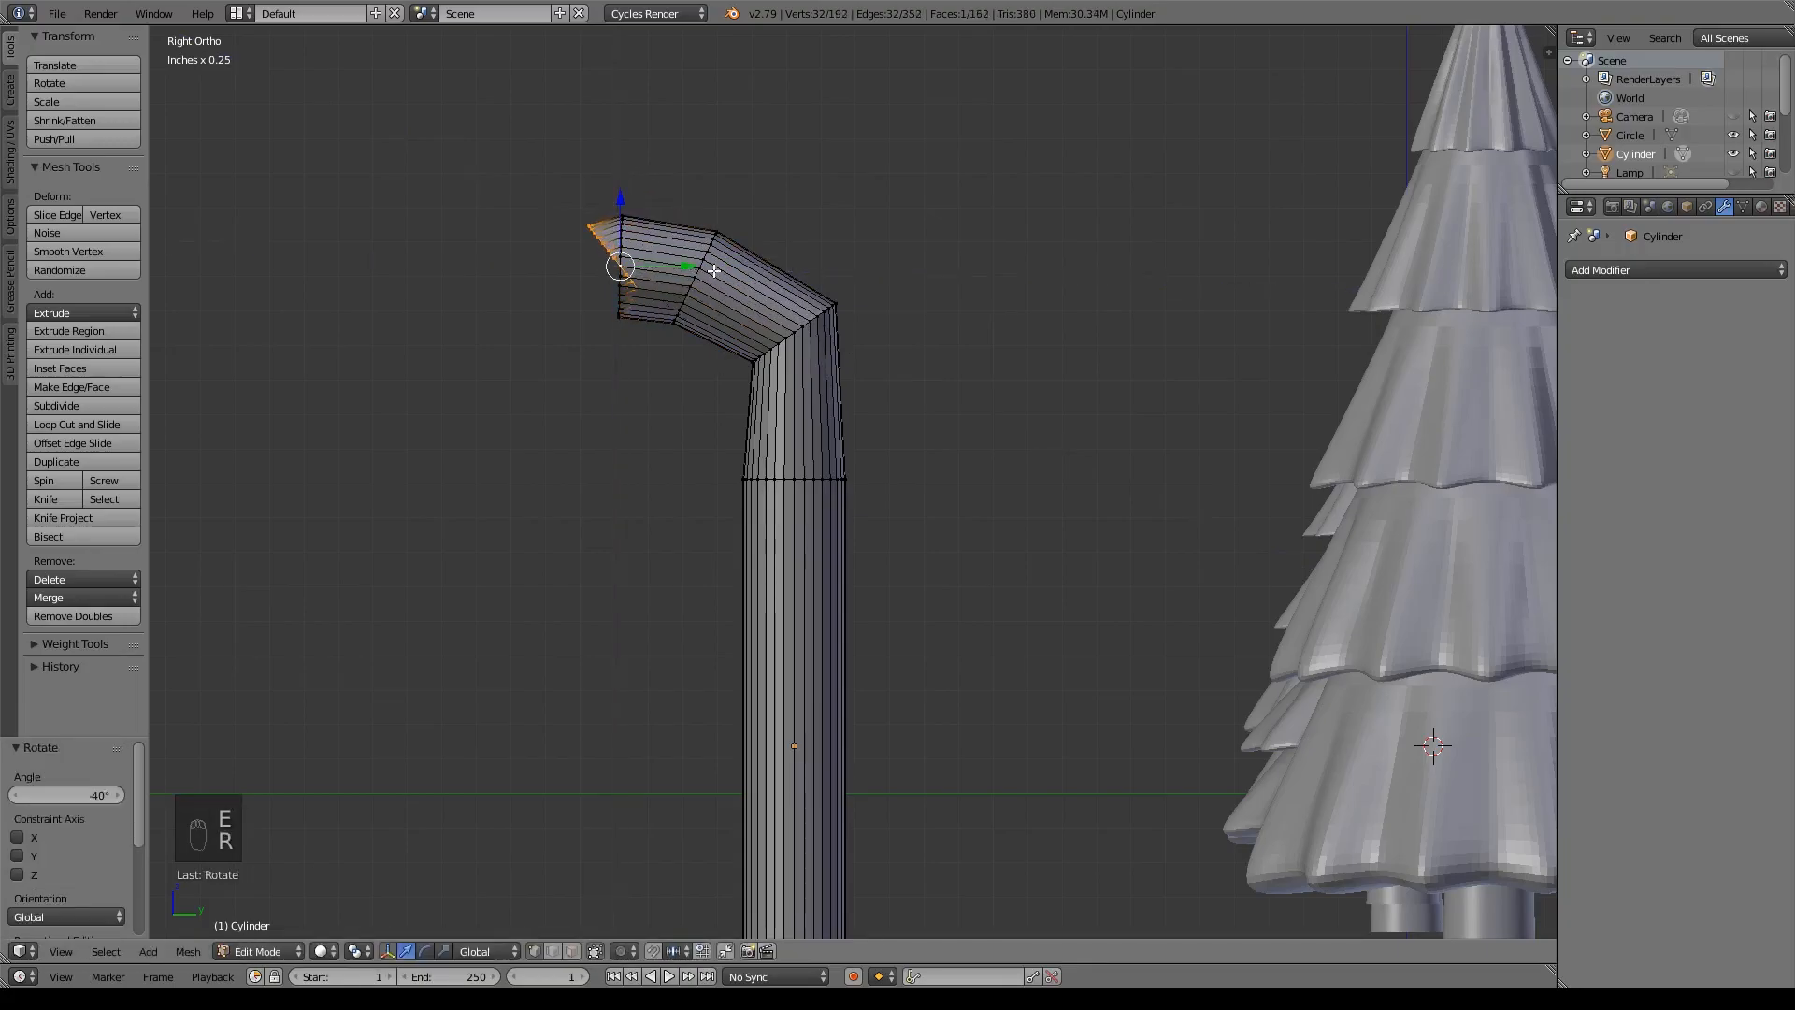
{"action": "key", "text": "g"}
{"action": "left_click", "coordinate": [652, 308]}
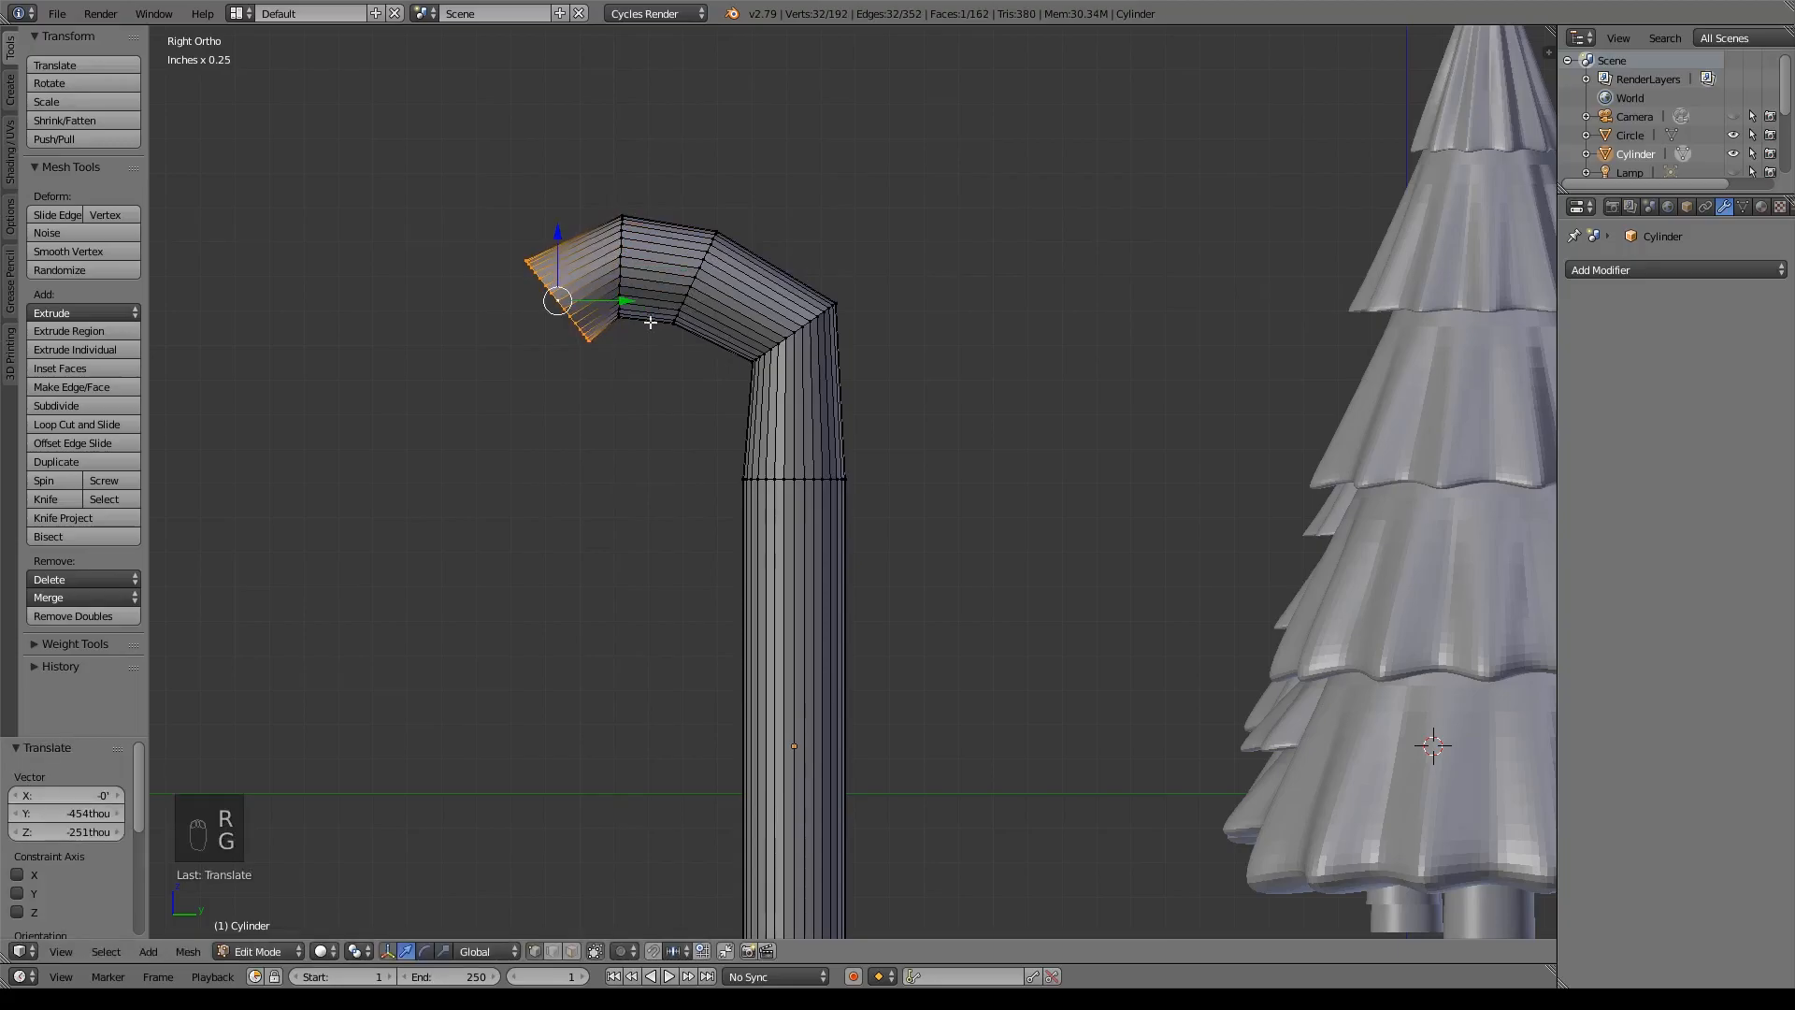
- Extrude two more hook segments of 935 and 584 thou, rotating the first one's end -36.8° and pulling it in toward the shaft
{"action": "key", "text": "e"}
{"action": "left_click", "coordinate": [595, 584]}
{"action": "key", "text": "r"}
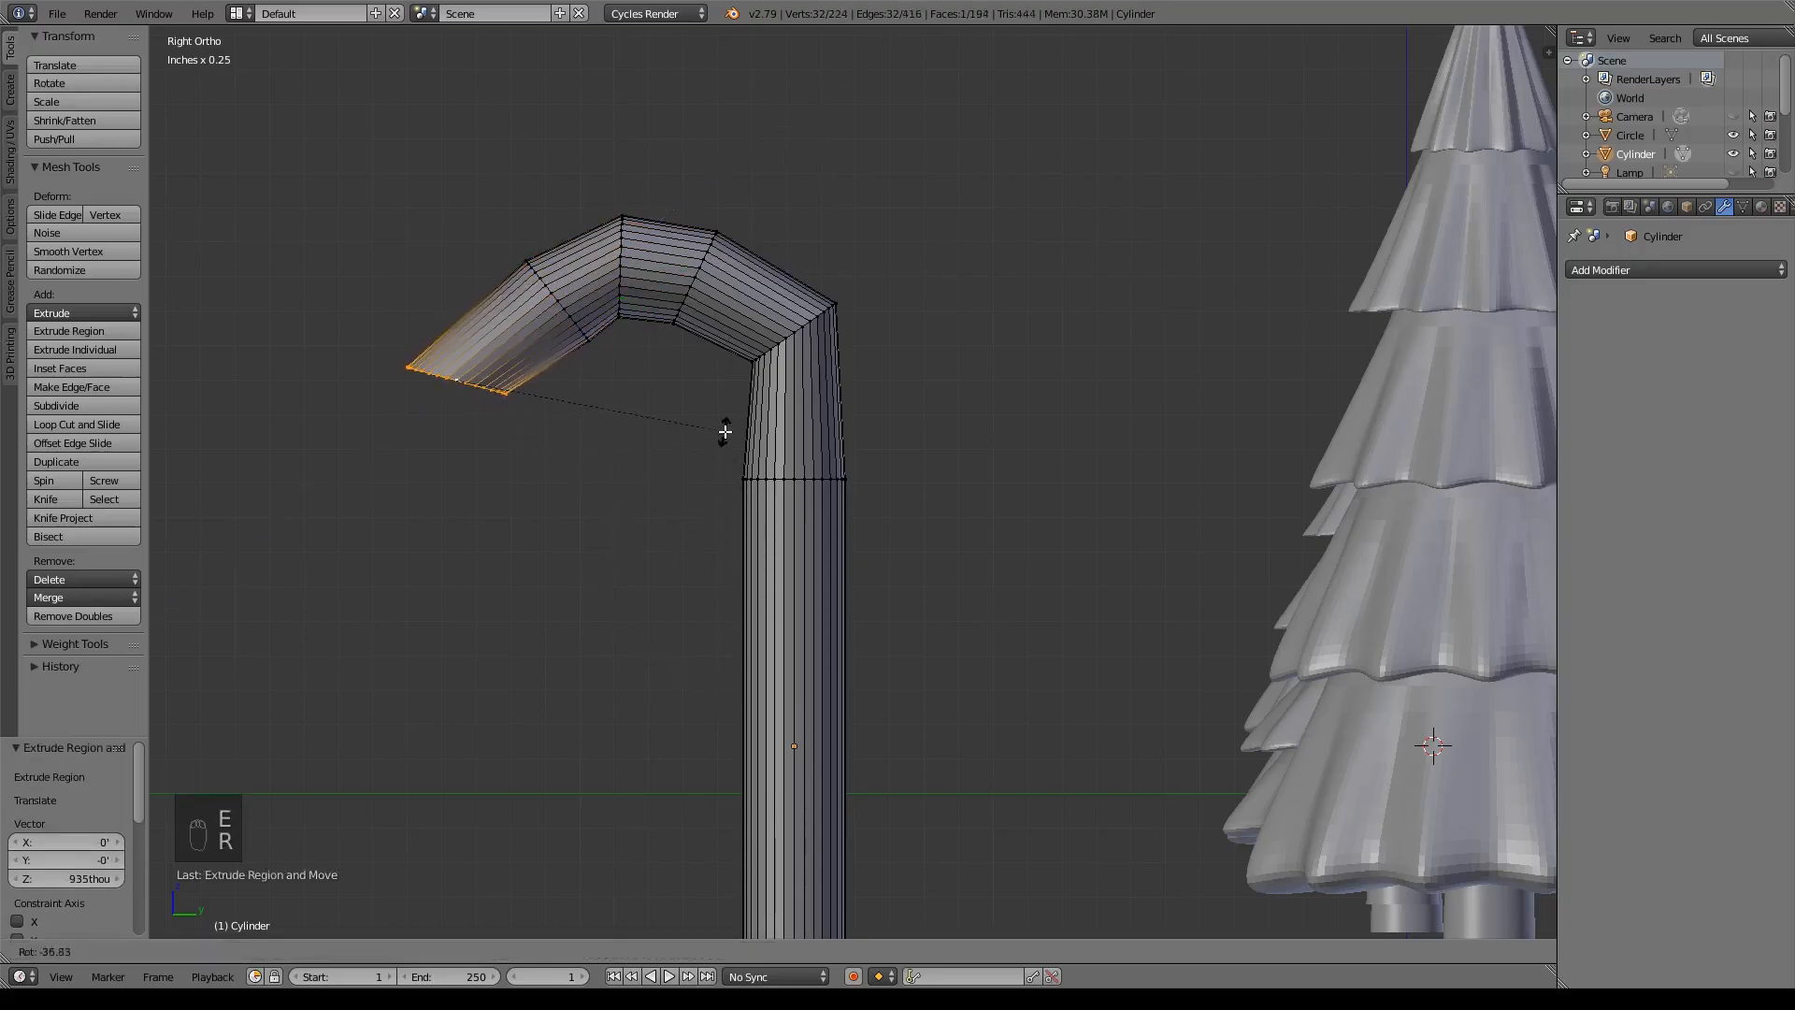
{"action": "left_click", "coordinate": [726, 431]}
{"action": "key", "text": "g"}
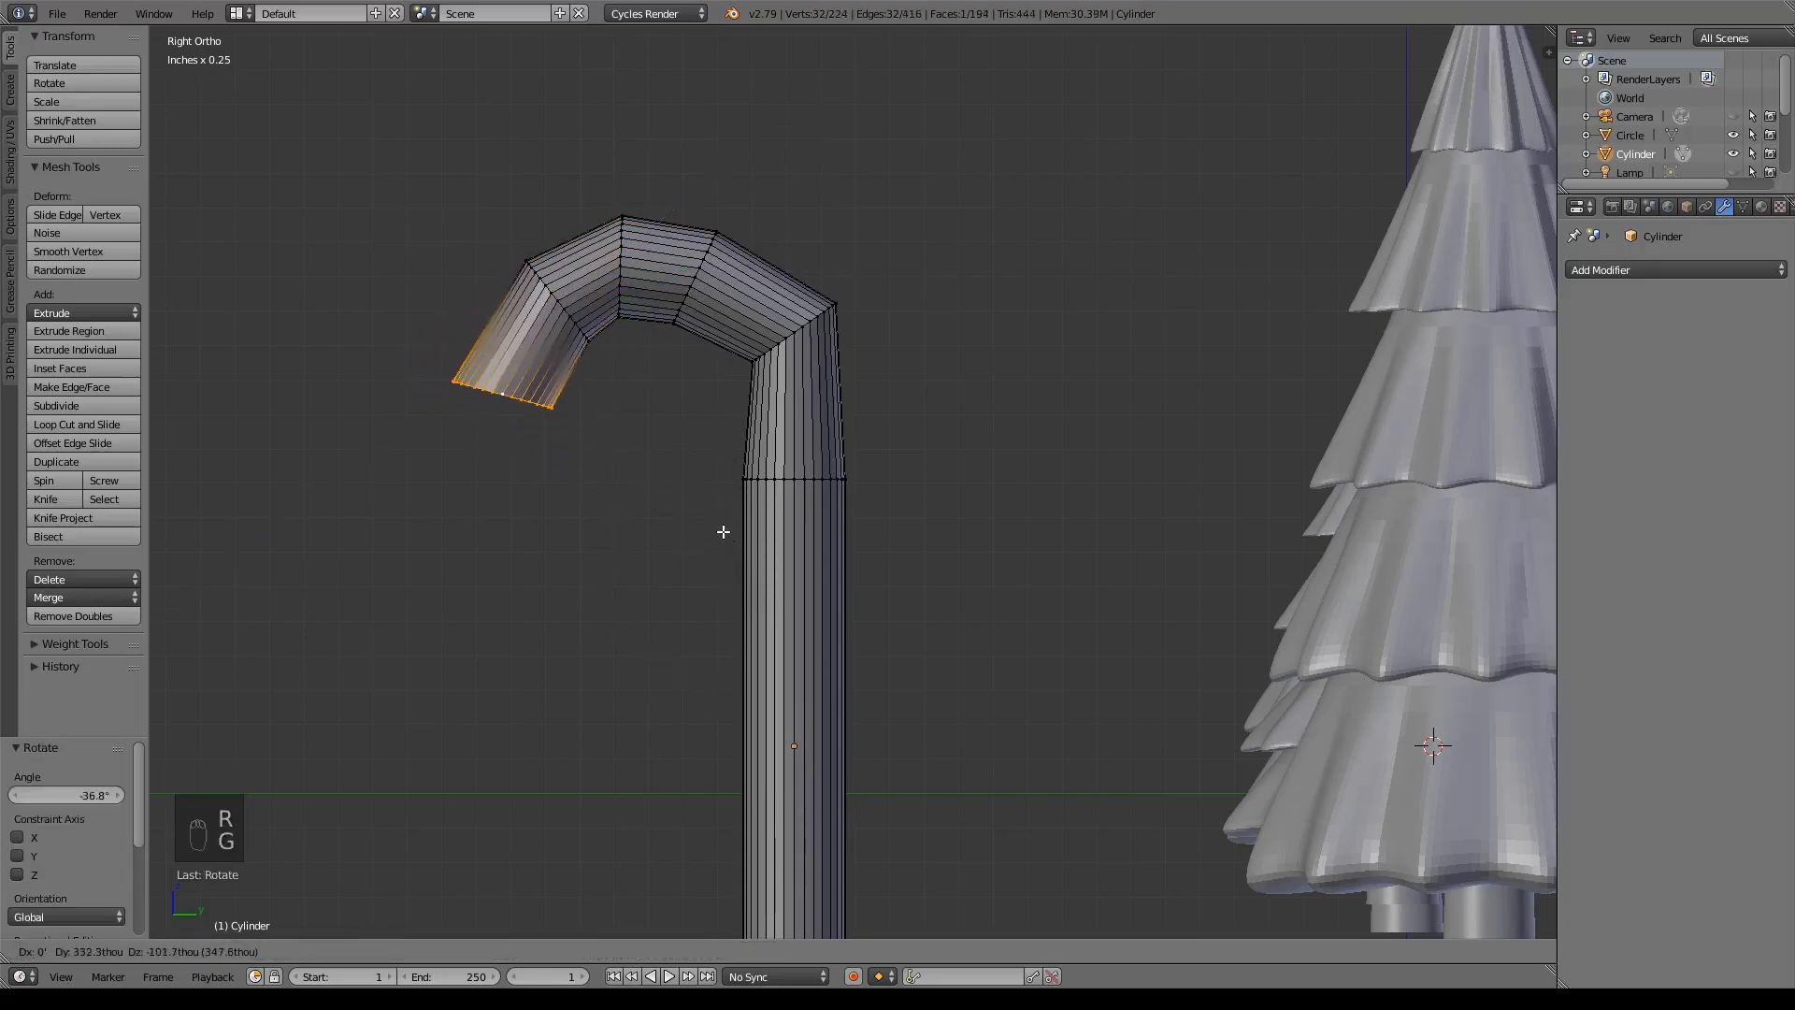
{"action": "left_click", "coordinate": [723, 531]}
{"action": "key", "text": "e"}
{"action": "left_click", "coordinate": [733, 773]}
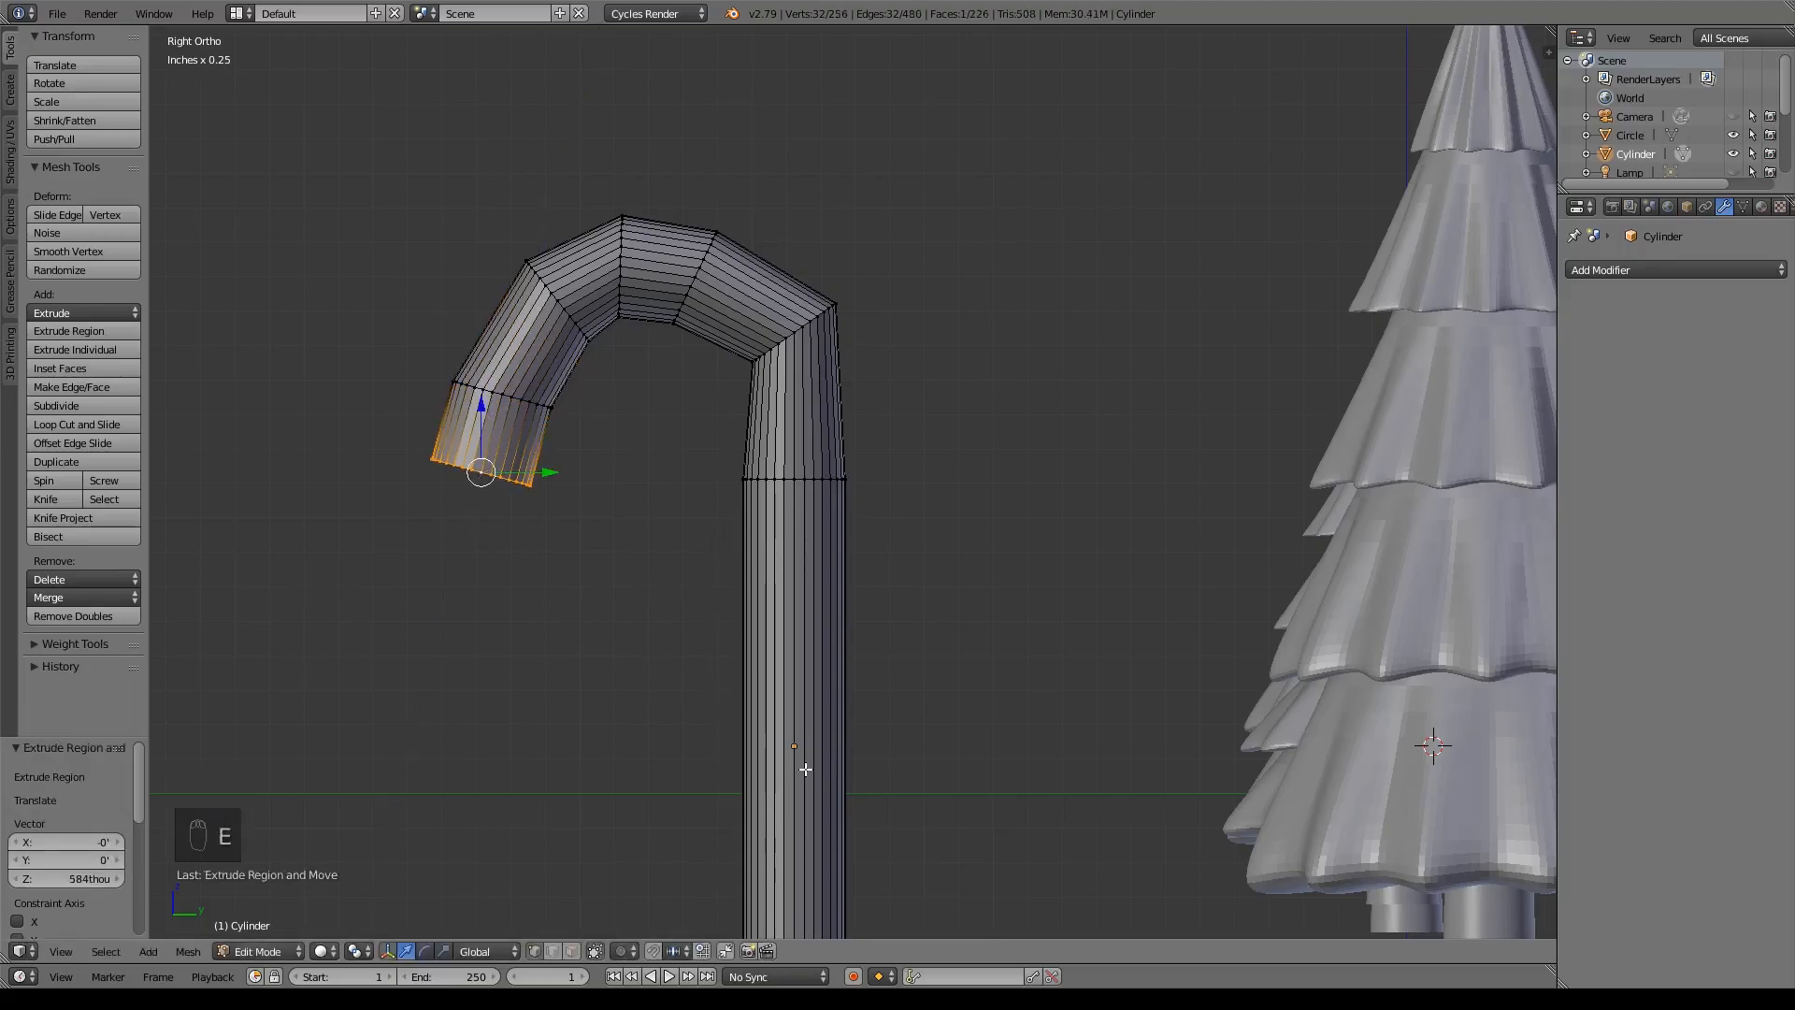
- Rotate the hook's open end -15.5° so that it is level, and move it 129 thou in Y
{"action": "key", "text": "r"}
{"action": "left_click", "coordinate": [603, 532]}
{"action": "key", "text": "g"}
{"action": "key", "text": "y"}
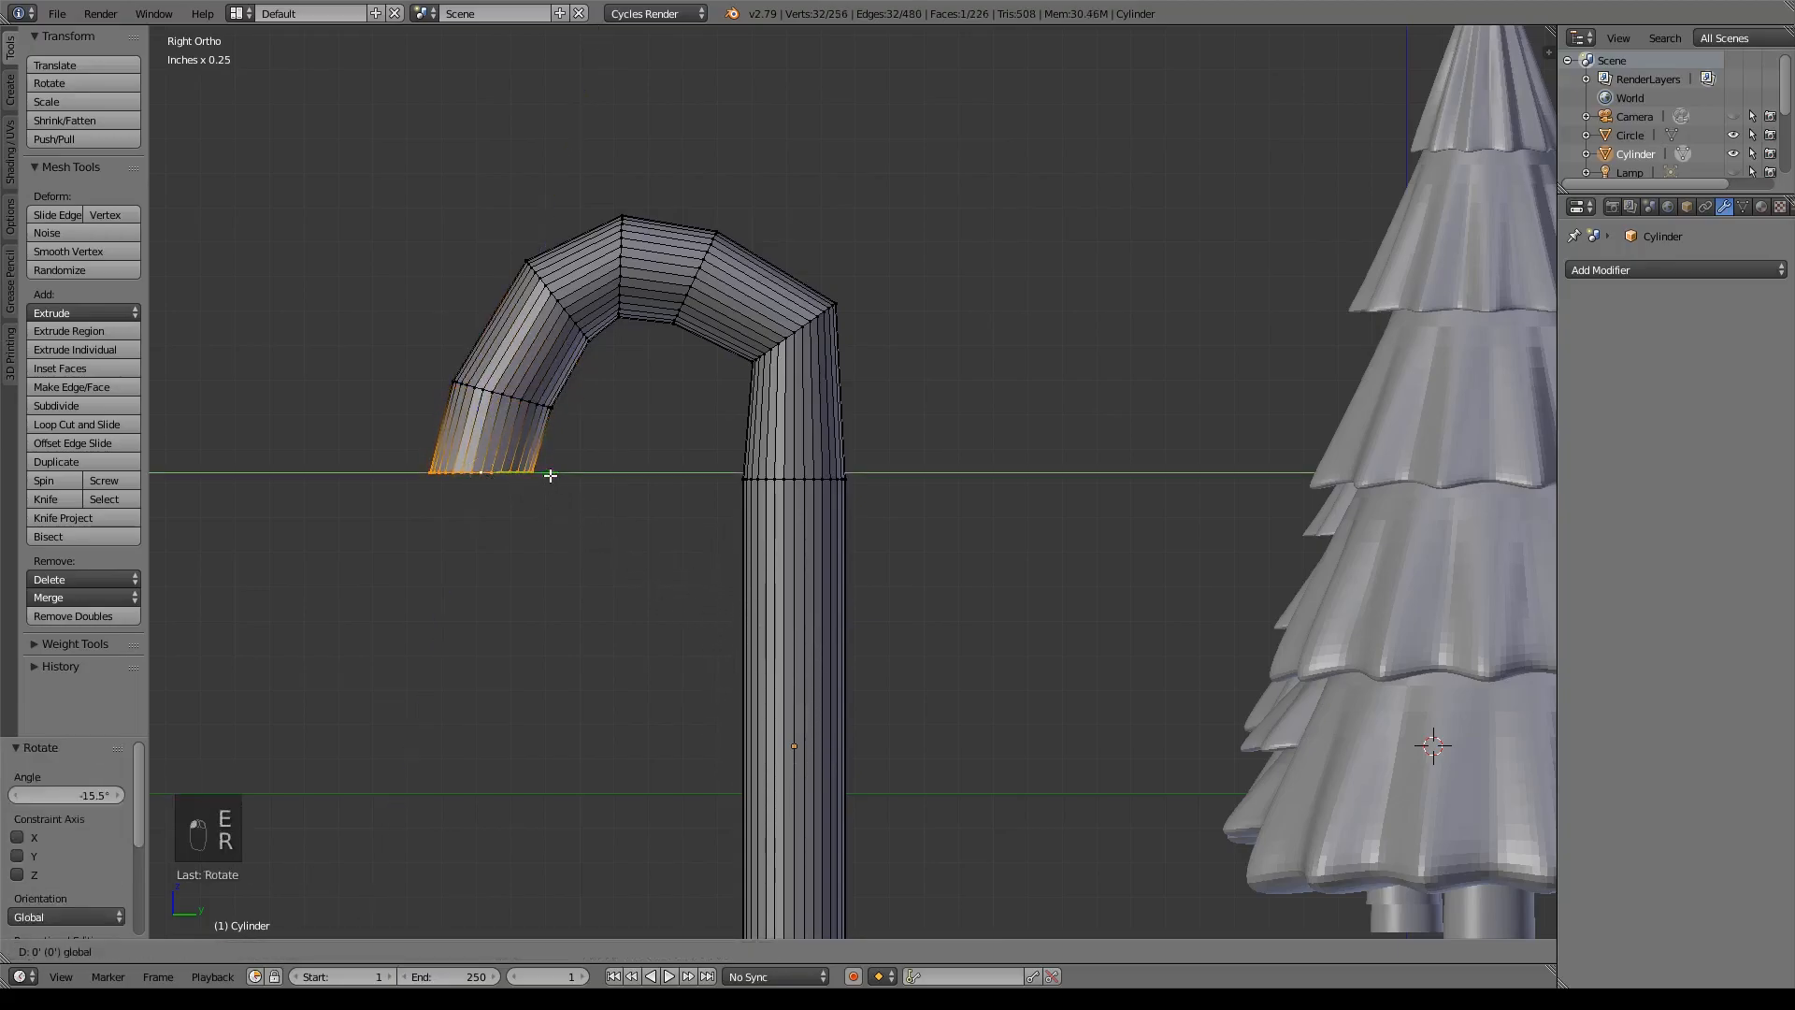
{"action": "left_click", "coordinate": [564, 479]}
{"action": "scroll", "coordinate": [1070, 645], "scroll_direction": "down", "scroll_amount": 3}
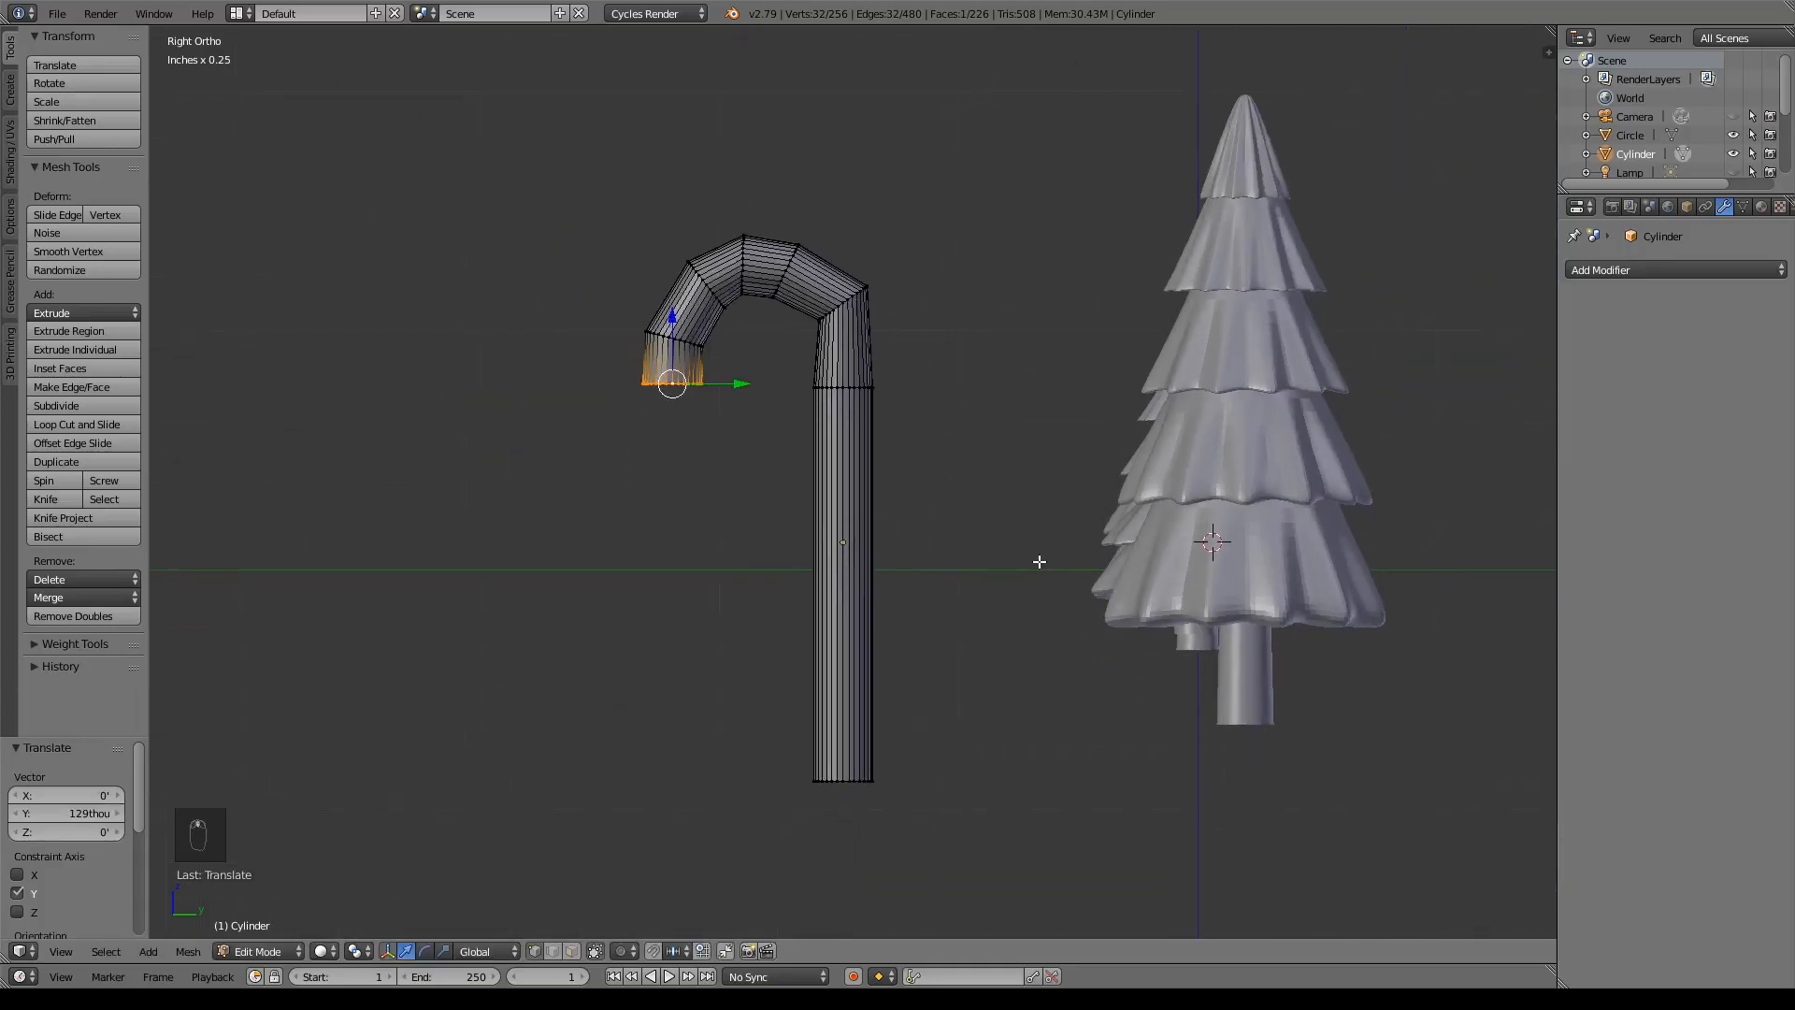
- Add a Subdivision Surface modifier to the candy cane with 3 view subdivisions
{"action": "left_click", "coordinate": [1692, 269]}
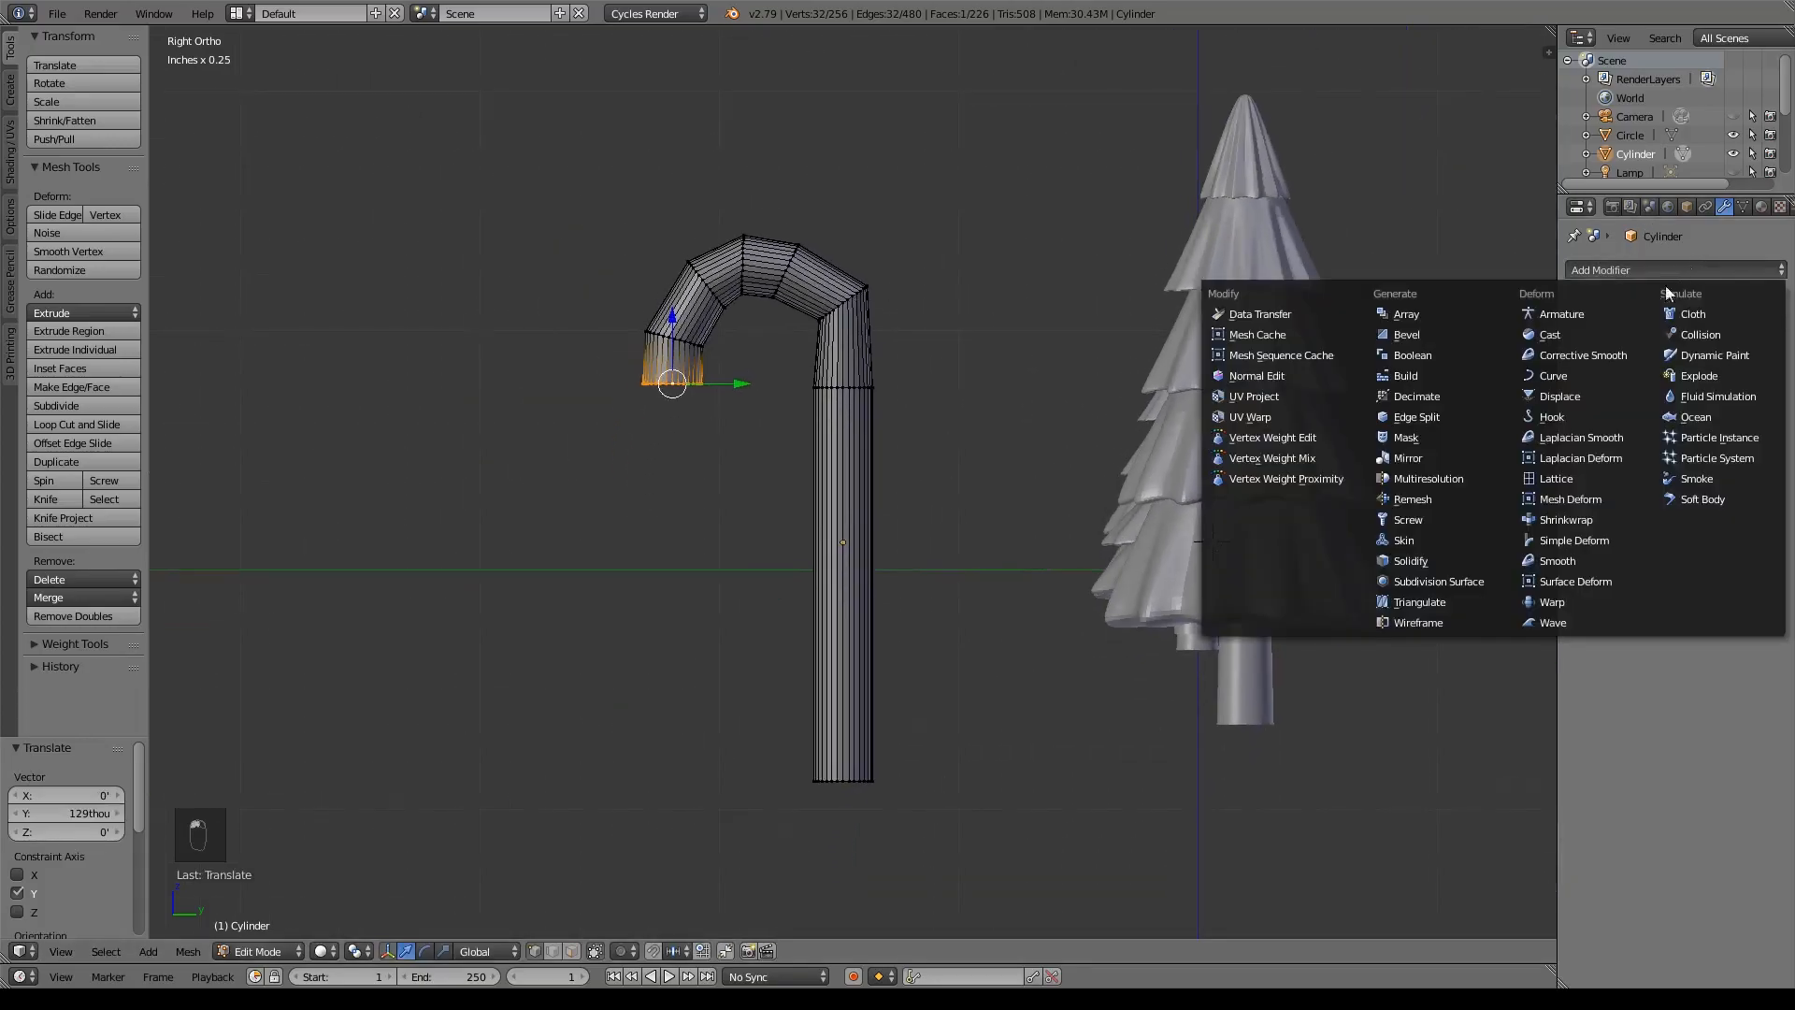
{"action": "left_click", "coordinate": [1421, 582]}
{"action": "left_click", "coordinate": [1665, 394]}
{"action": "left_click", "coordinate": [1665, 393]}
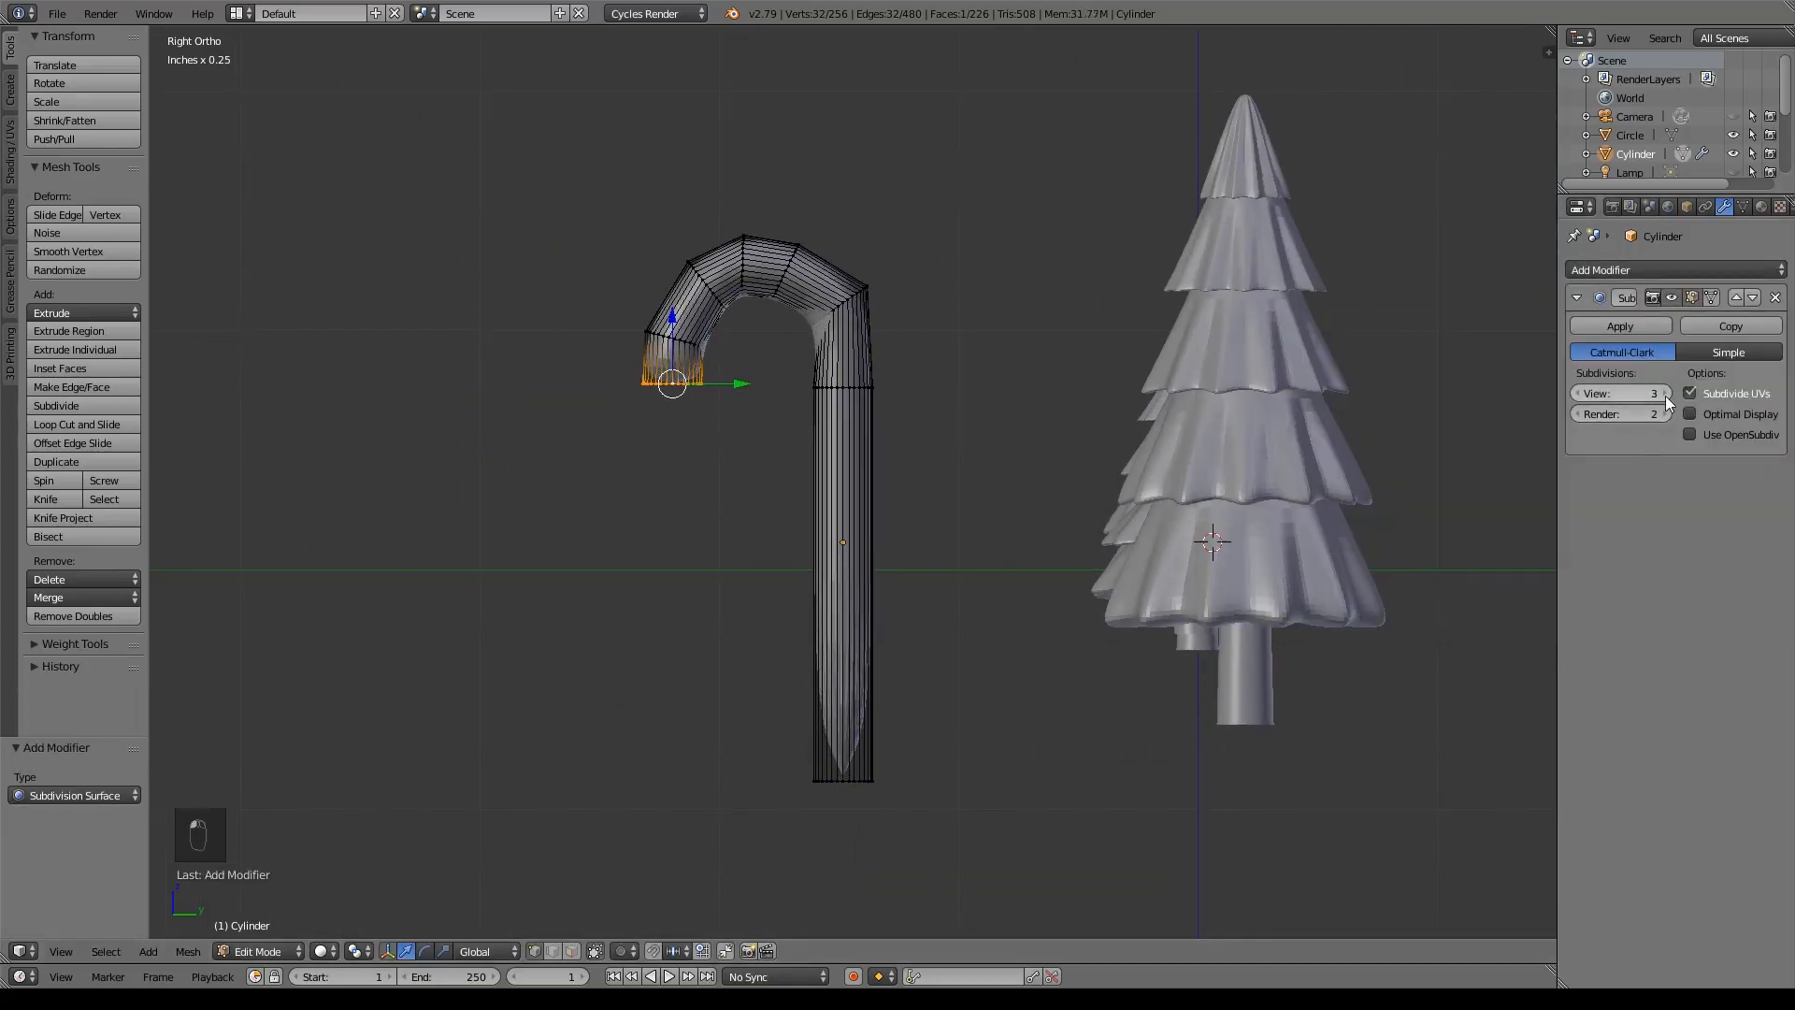
- Add one edge loop close to the shaft's bottom and another close to the hook's open end, and return to Object Mode
{"action": "key", "text": "ctrl+r"}
{"action": "left_click", "coordinate": [842, 571]}
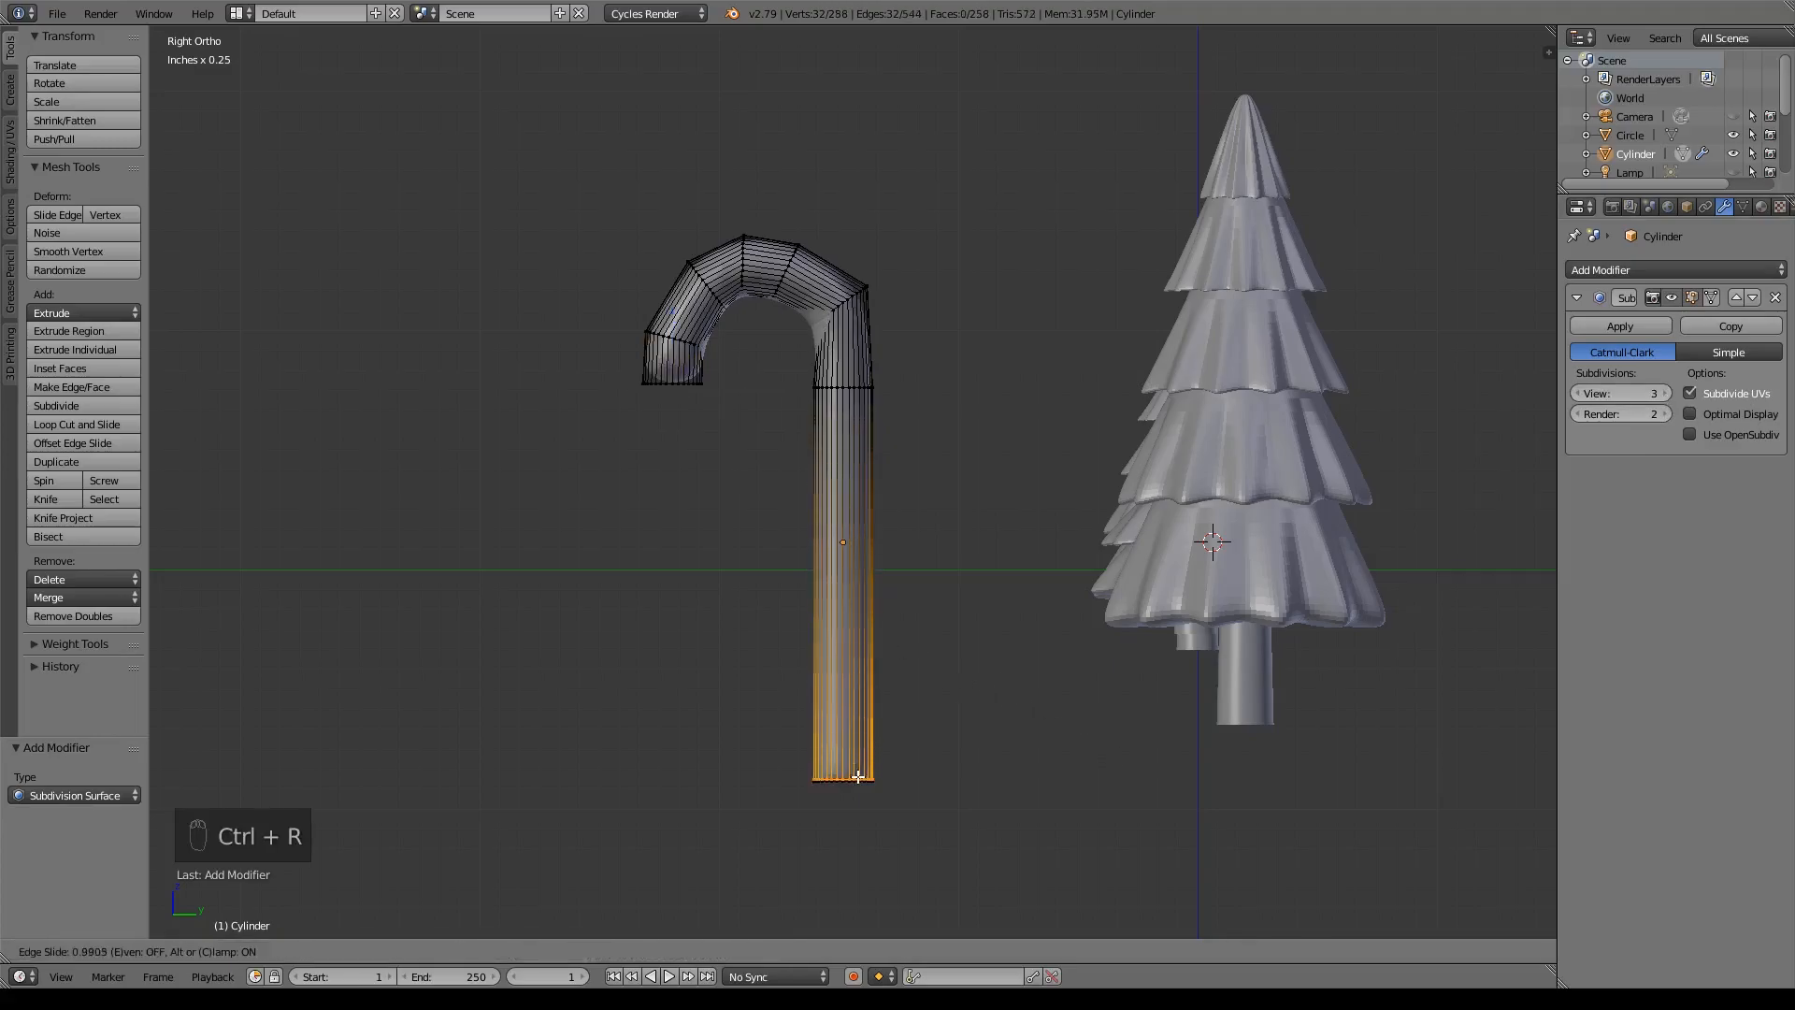
{"action": "left_click", "coordinate": [832, 612]}
{"action": "key", "text": "ctrl+r"}
{"action": "left_click", "coordinate": [673, 364]}
{"action": "left_click", "coordinate": [674, 374]}
{"action": "scroll", "coordinate": [735, 462], "scroll_direction": "up", "scroll_amount": 5}
{"action": "scroll", "coordinate": [735, 463], "scroll_direction": "up", "scroll_amount": 4}
{"action": "middle_click_drag", "start_coordinate": [395, 241], "coordinate": [965, 670], "text": "shift"}
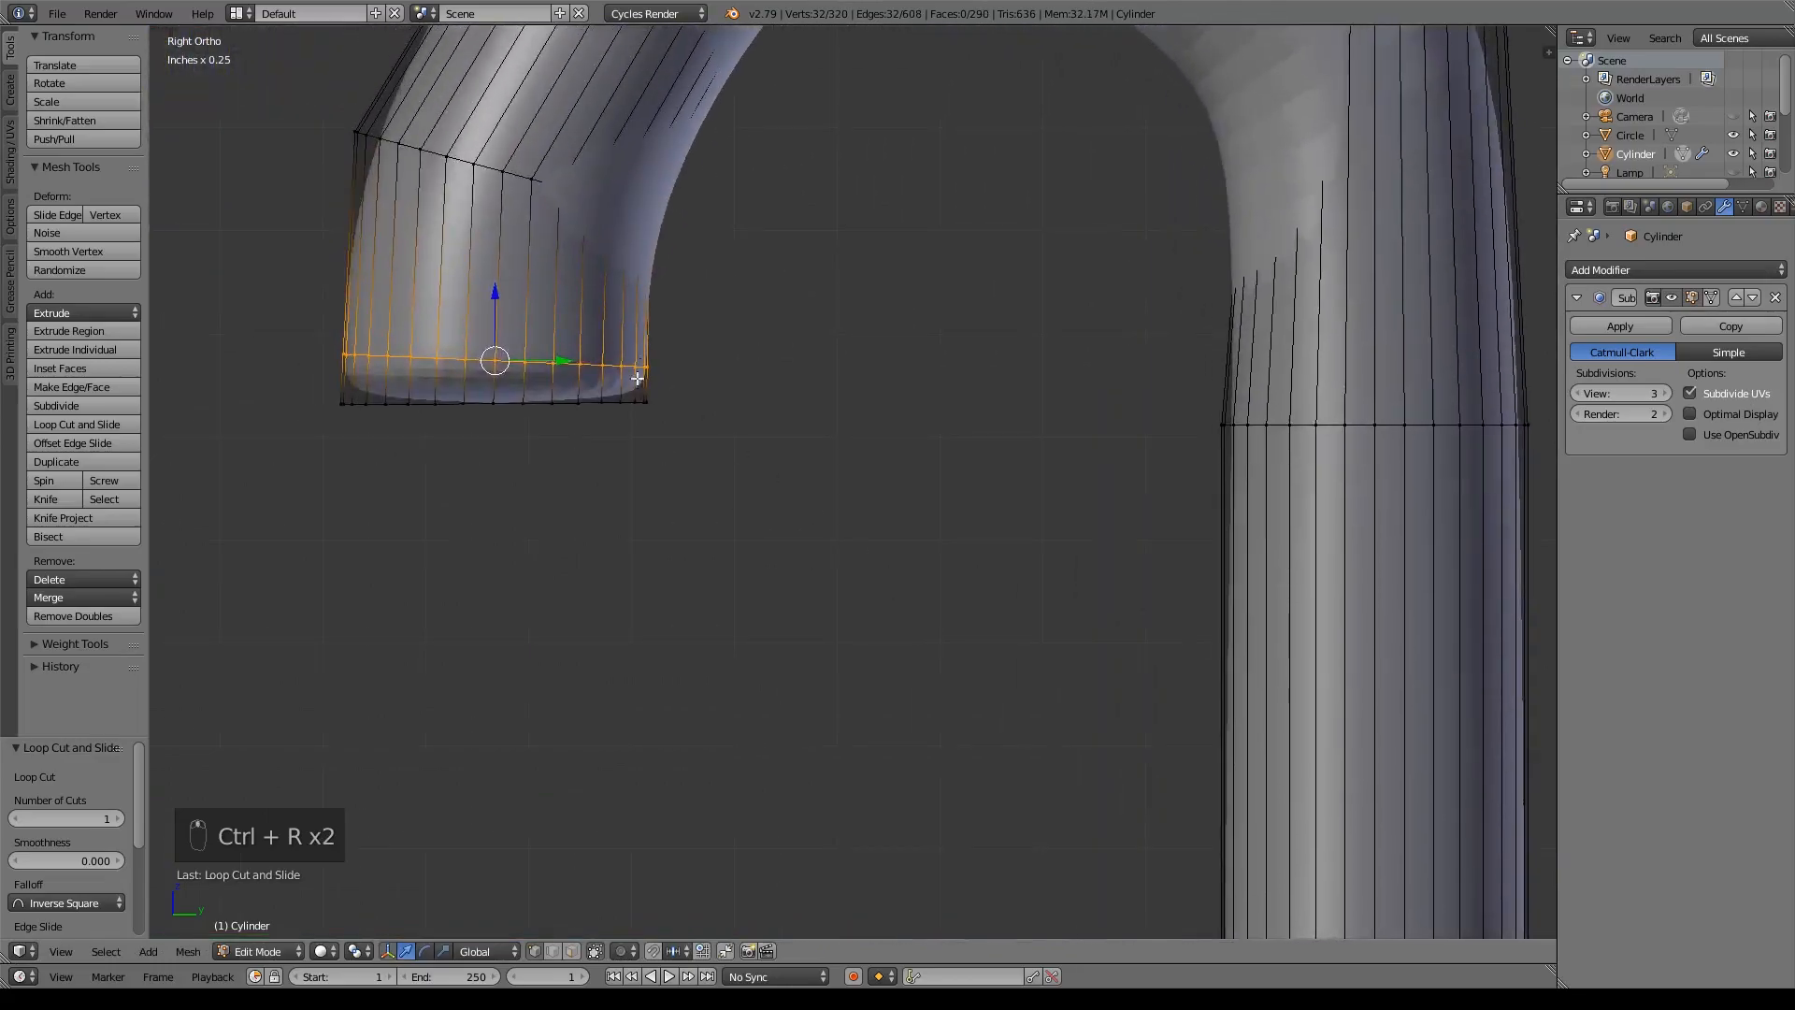
{"action": "scroll", "coordinate": [1022, 569], "scroll_direction": "down", "scroll_amount": 5}
{"action": "middle_click_drag", "start_coordinate": [1029, 553], "coordinate": [990, 547], "text": "shift"}
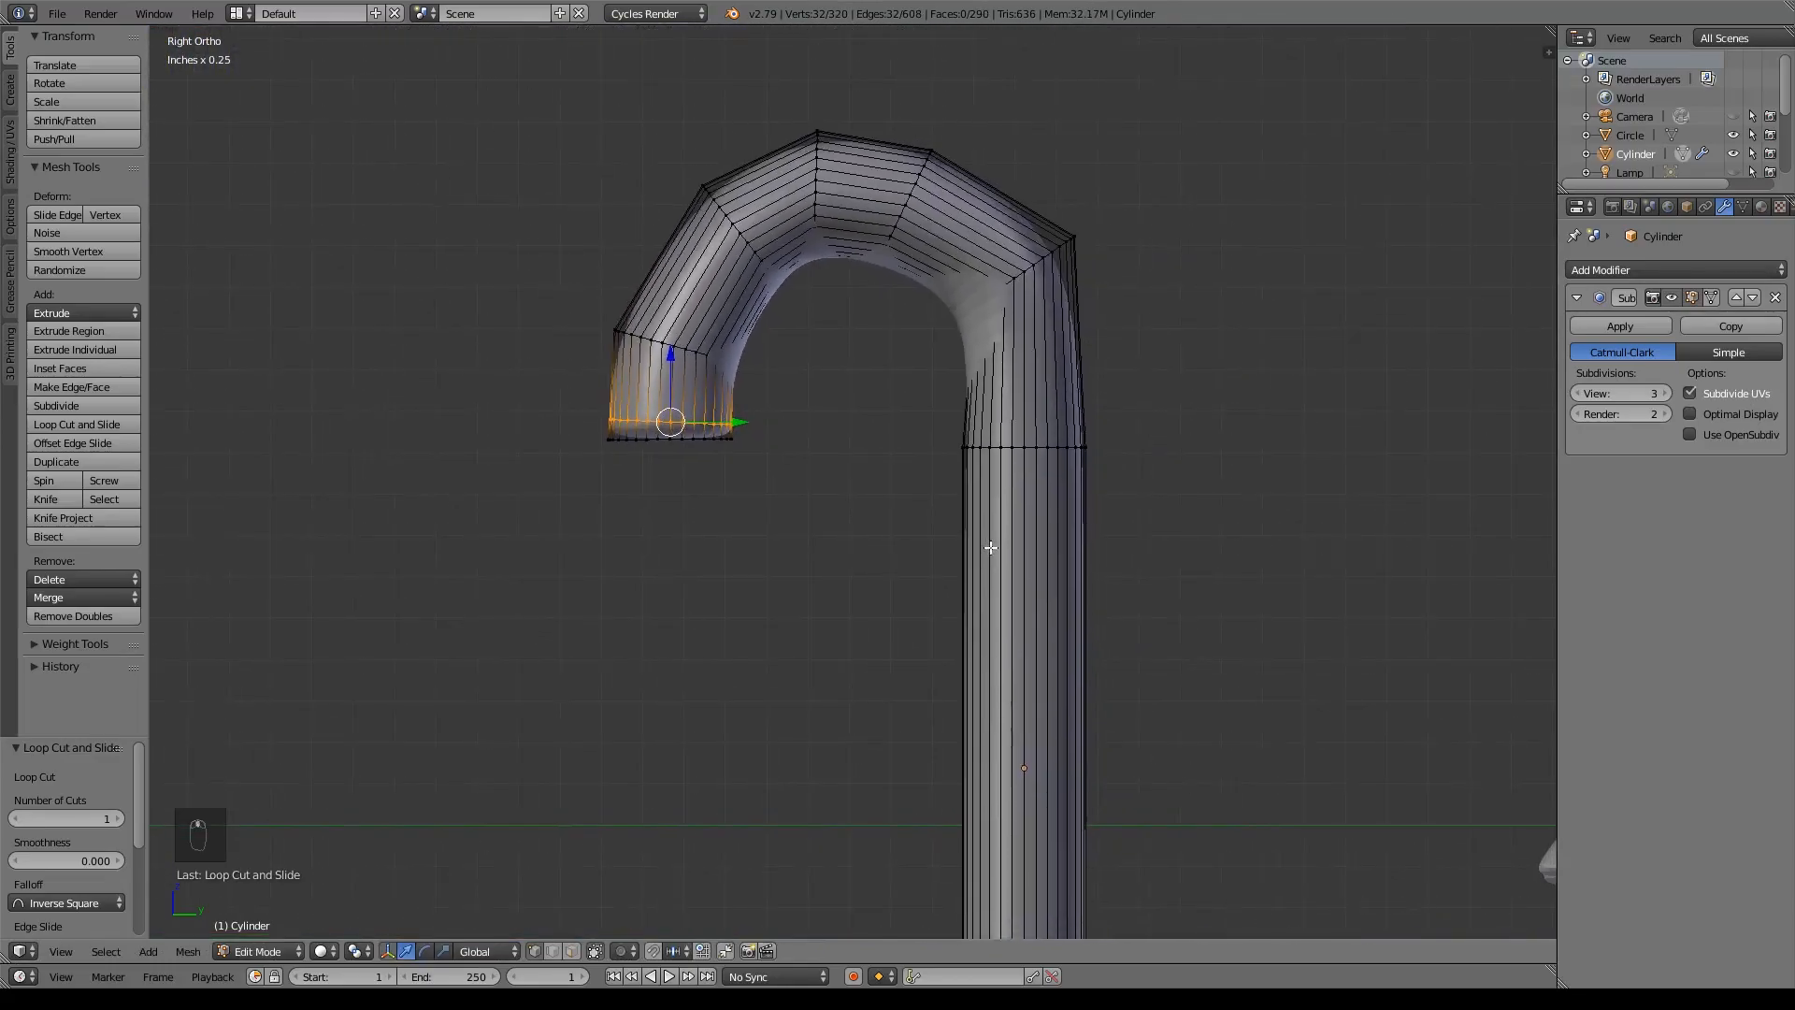
{"action": "key", "text": "Tab"}
- Scale the whole candy cane down to 0.086 so that it suits the trees as an ornament
{"action": "middle_click_drag", "start_coordinate": [922, 489], "coordinate": [1045, 545]}
{"action": "scroll", "coordinate": [1061, 566], "scroll_direction": "down", "scroll_amount": 2}
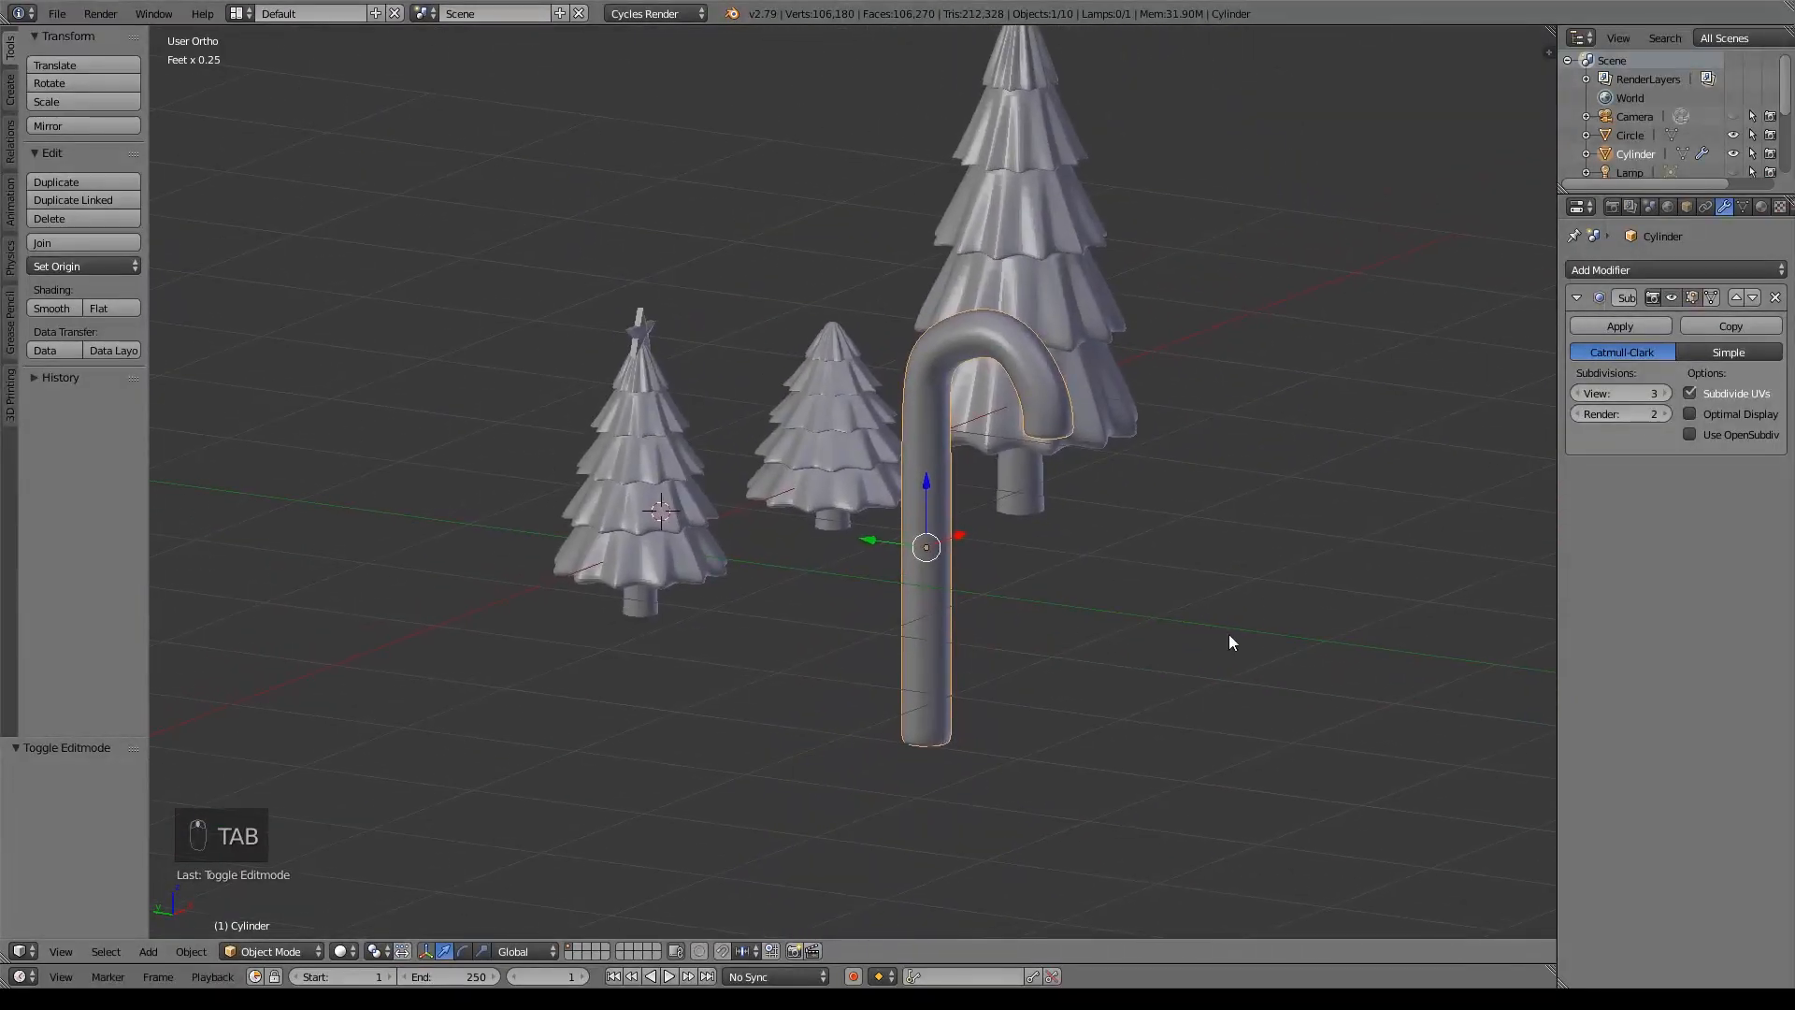
{"action": "key", "text": "s"}
{"action": "left_click", "coordinate": [954, 546]}
{"action": "middle_click_drag", "start_coordinate": [1112, 598], "coordinate": [1007, 575], "text": "shift"}
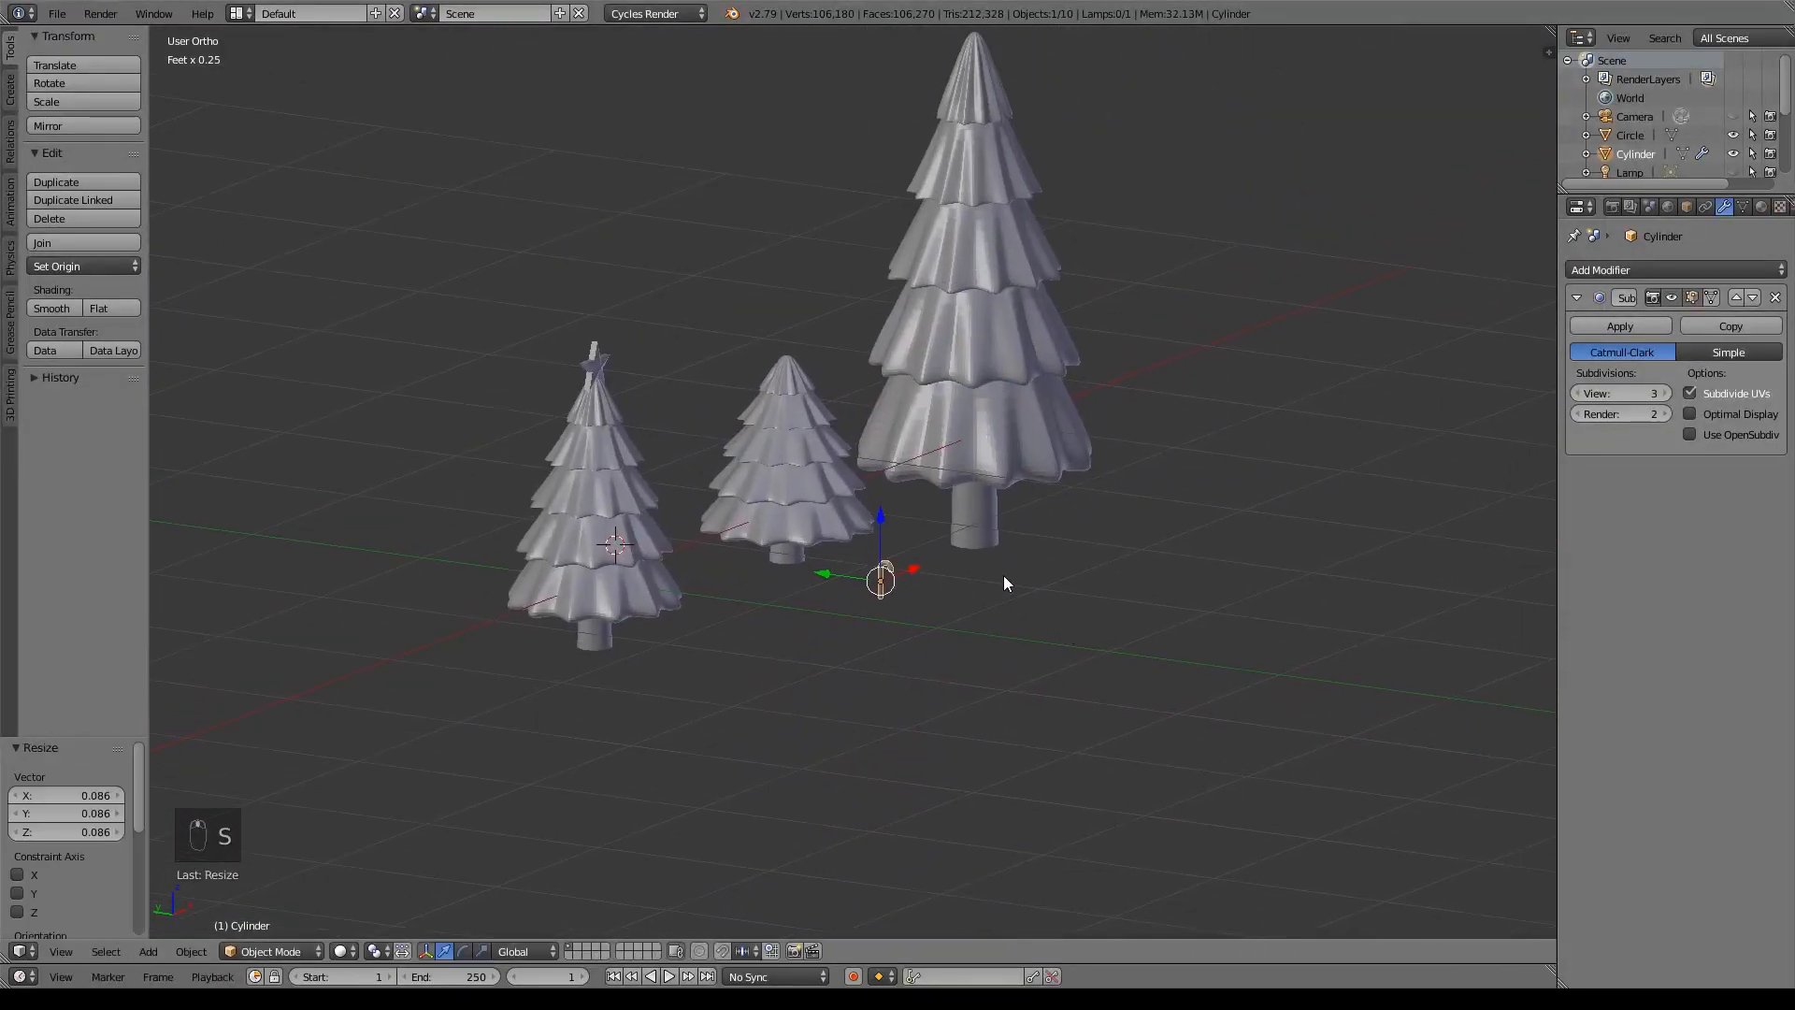
- Move the small candy cane over to the star-topped tree, in front of its two lowest tiers
{"action": "key", "text": "g"}
{"action": "left_click", "coordinate": [801, 585]}
{"action": "scroll", "coordinate": [813, 645], "scroll_direction": "up", "scroll_amount": 5}
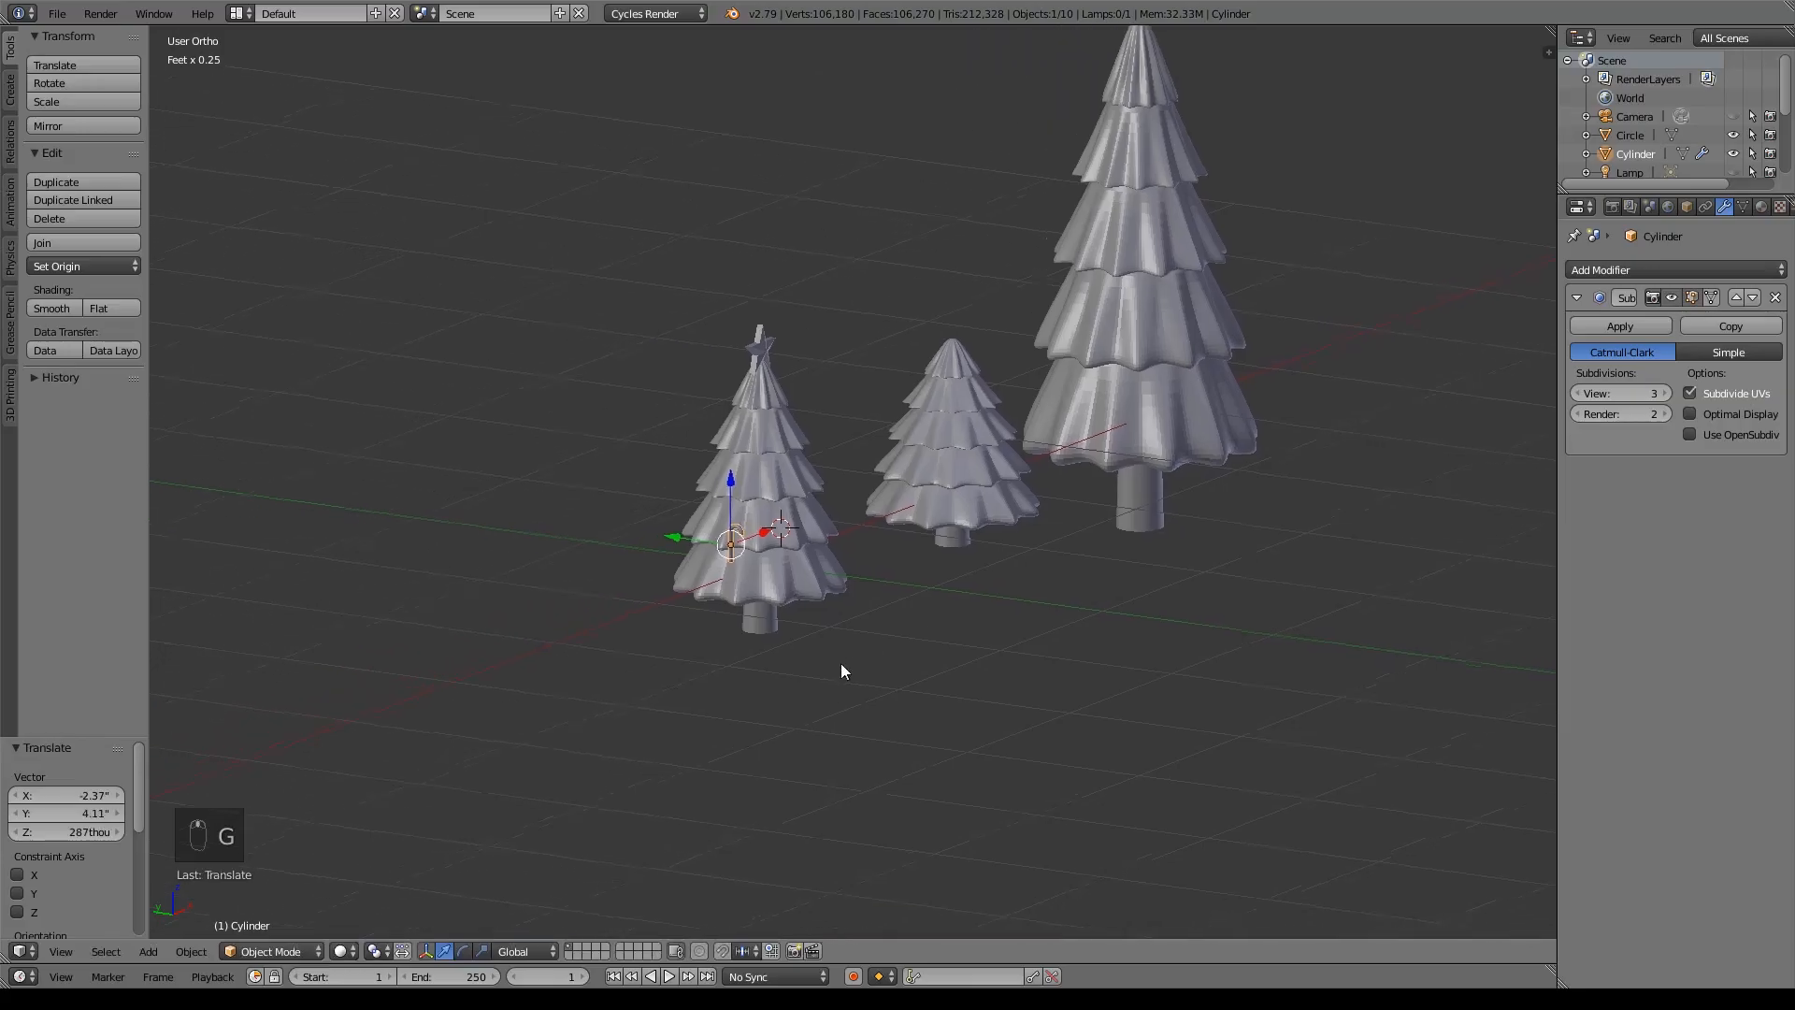
{"action": "scroll", "coordinate": [818, 678], "scroll_direction": "up", "scroll_amount": 3}
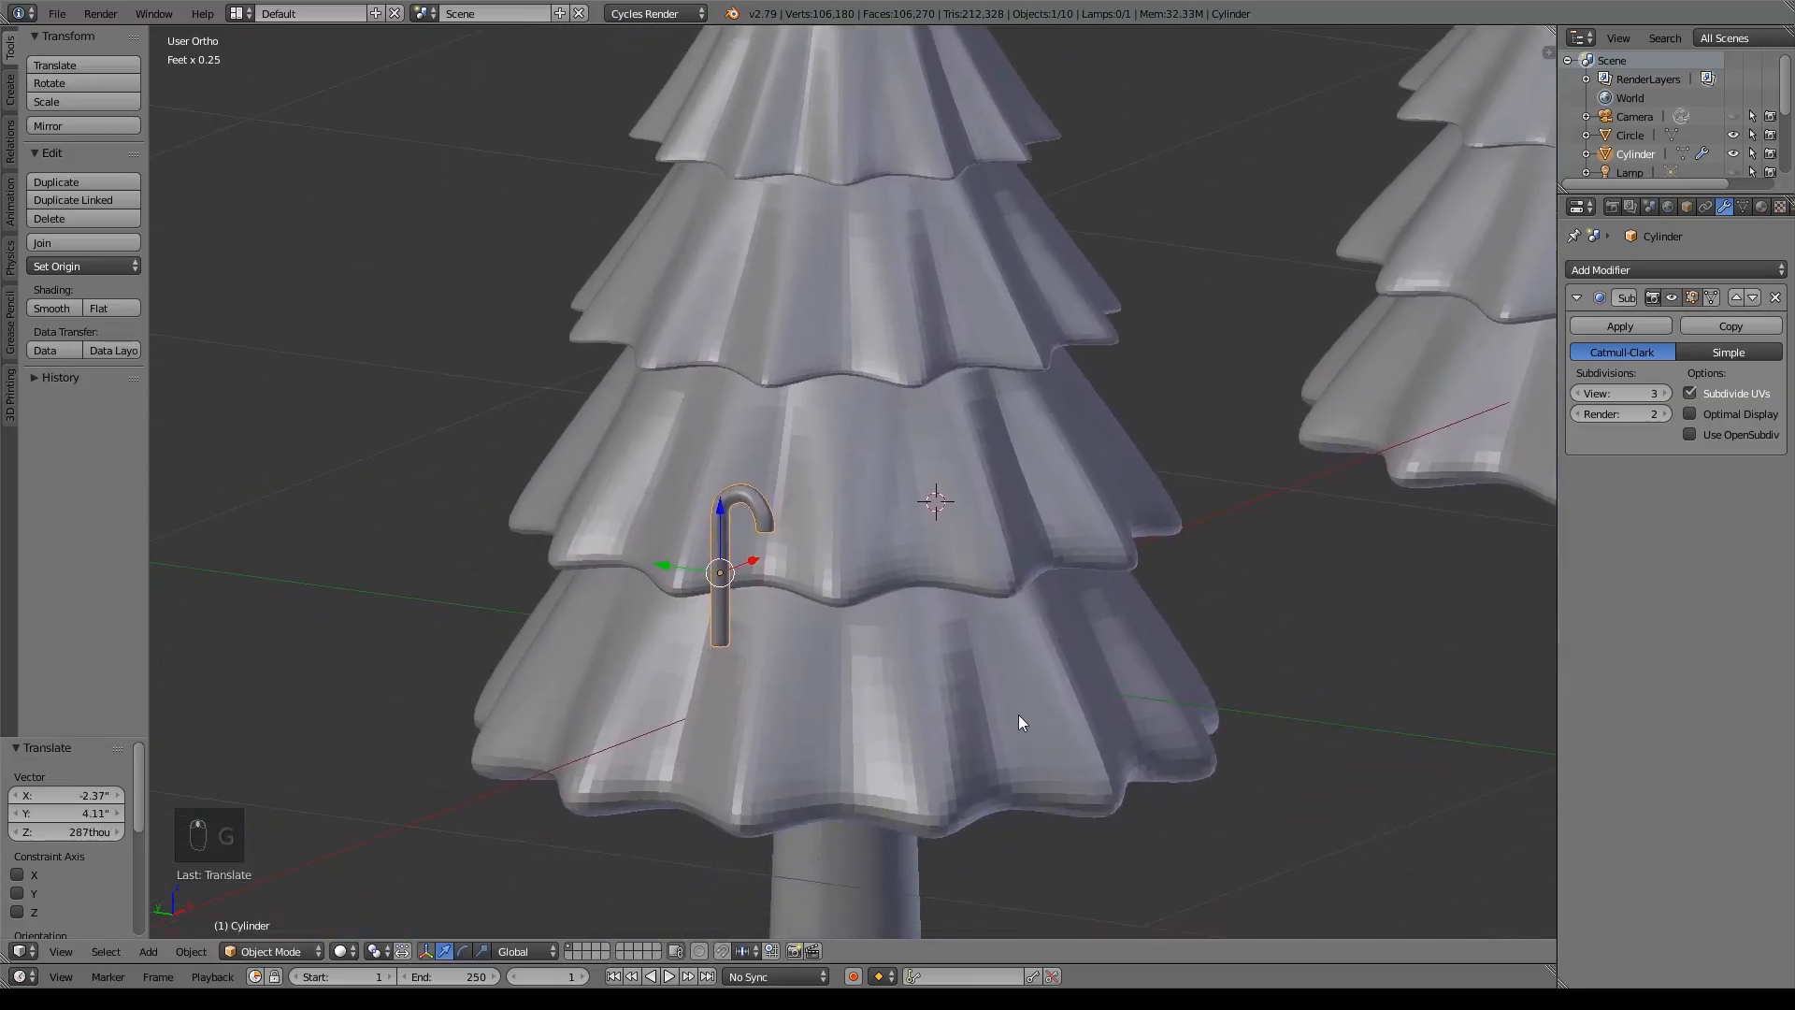
{"action": "key", "text": "g"}
{"action": "left_click", "coordinate": [1098, 749]}
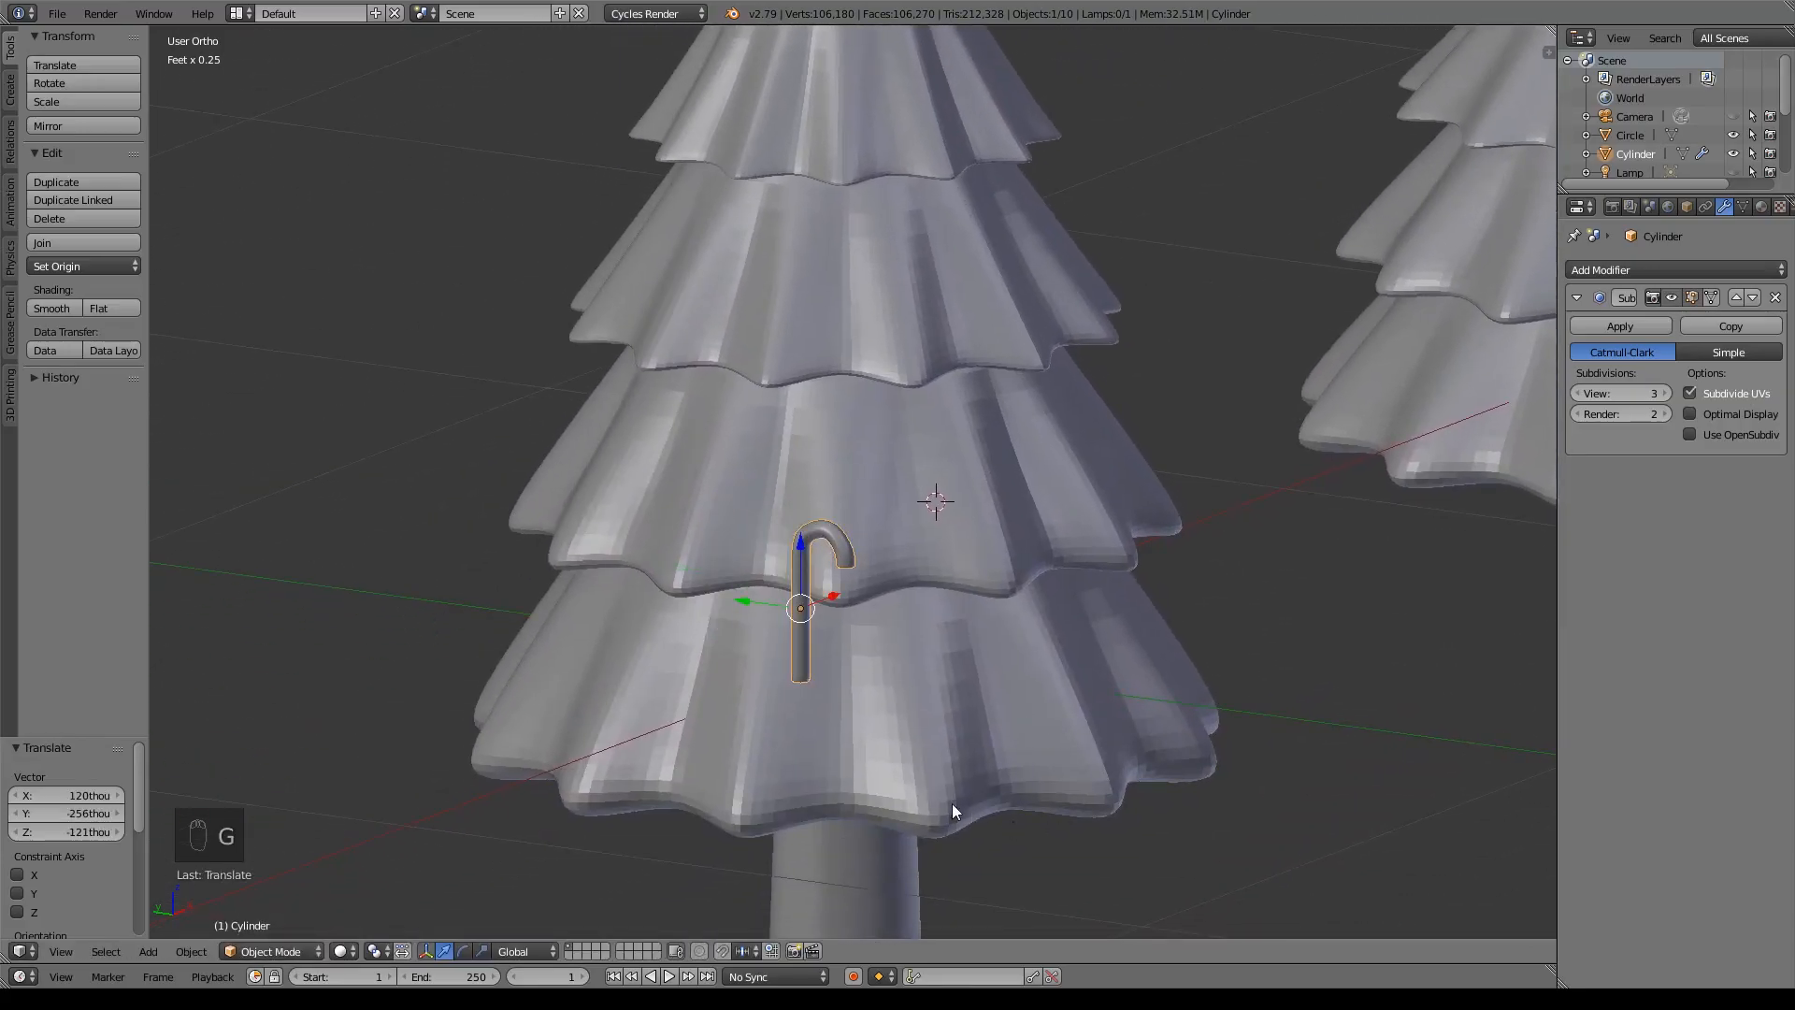
- From the top view, rotate the candy cane -37.6° and move it 311 thou in X and 105 thou in Y to the tree's edge
{"action": "key", "text": "KP_7"}
{"action": "key", "text": "r"}
{"action": "left_click", "coordinate": [1116, 615]}
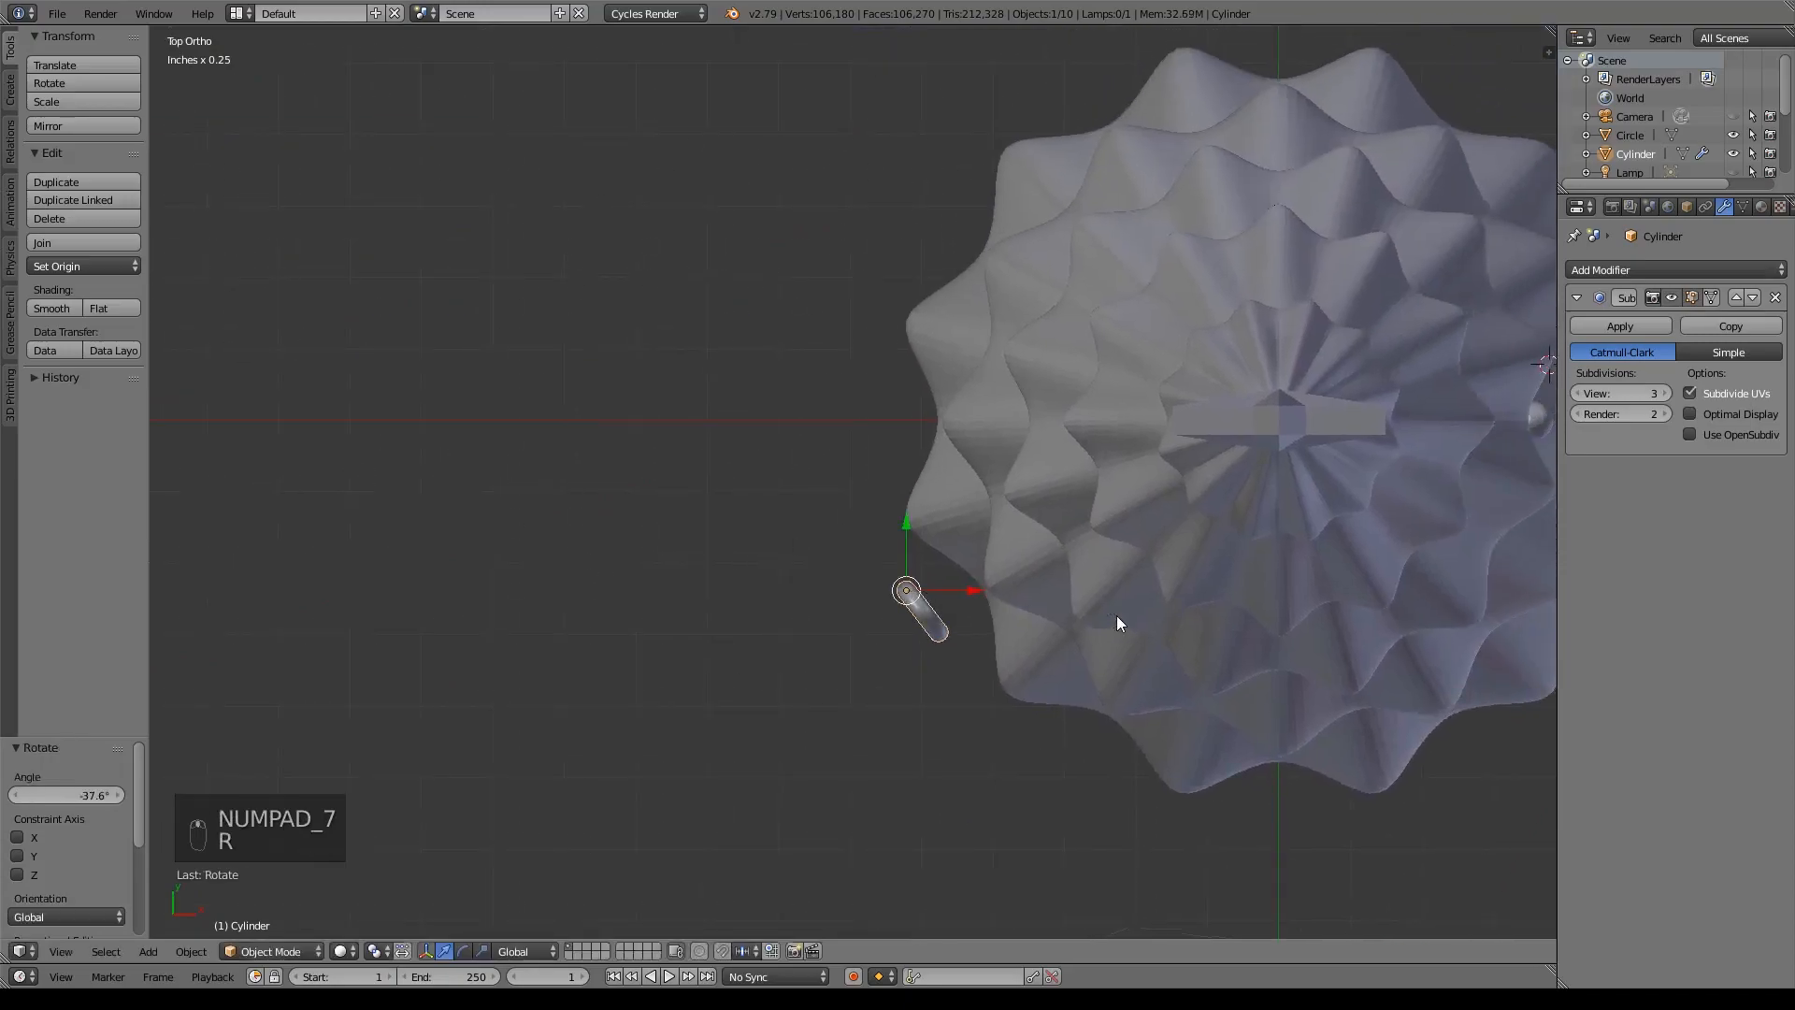
{"action": "key", "text": "g"}
{"action": "left_click", "coordinate": [971, 662]}
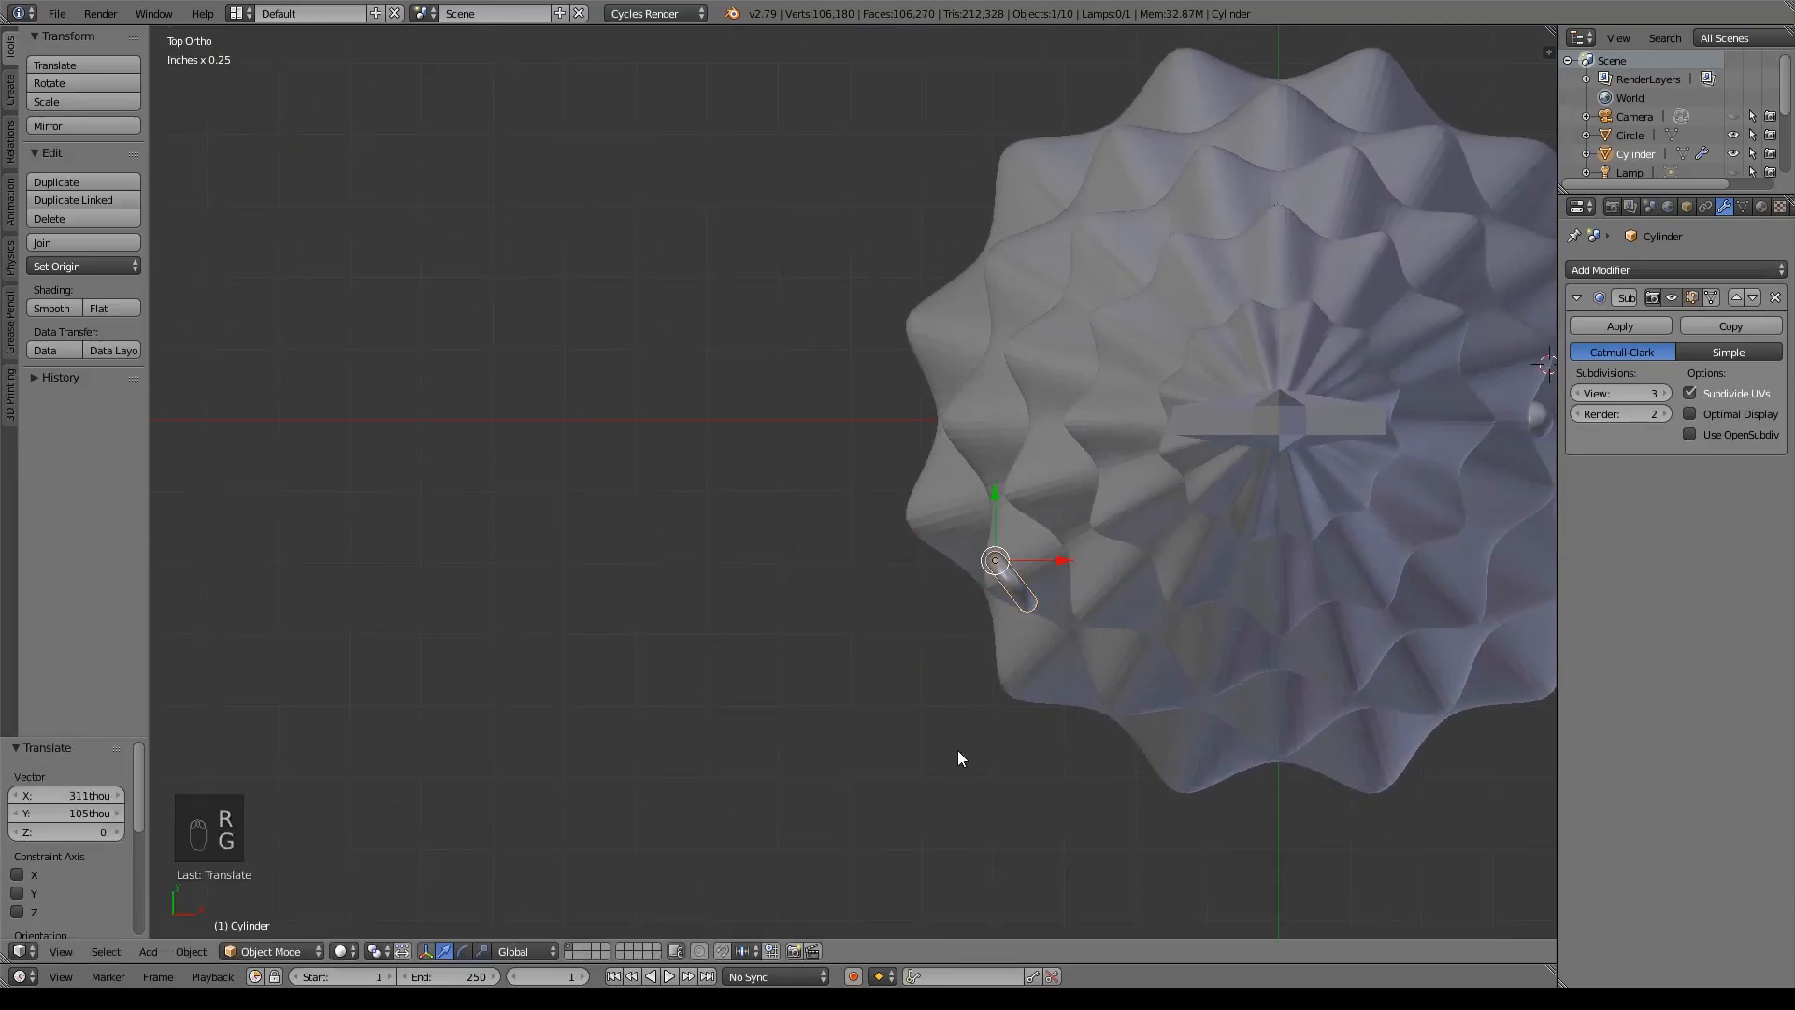
- Lower the candy cane 193 thou along Z against the tree's lower tiers
{"action": "key", "text": "KP_1"}
{"action": "scroll", "coordinate": [962, 744], "scroll_direction": "up", "scroll_amount": 2}
{"action": "middle_click_drag", "start_coordinate": [1047, 760], "coordinate": [1074, 590]}
{"action": "left_click_drag", "start_coordinate": [1057, 585], "coordinate": [1037, 620]}
{"action": "left_click", "coordinate": [1034, 627]}
- Shift the candy cane slightly along the X axis so that it hangs against the tree's branches
{"action": "middle_click_drag", "start_coordinate": [1034, 627], "coordinate": [1199, 733]}
{"action": "scroll", "coordinate": [1175, 781], "scroll_direction": "down", "scroll_amount": 4}
{"action": "key", "text": "g"}
{"action": "key", "text": "x"}
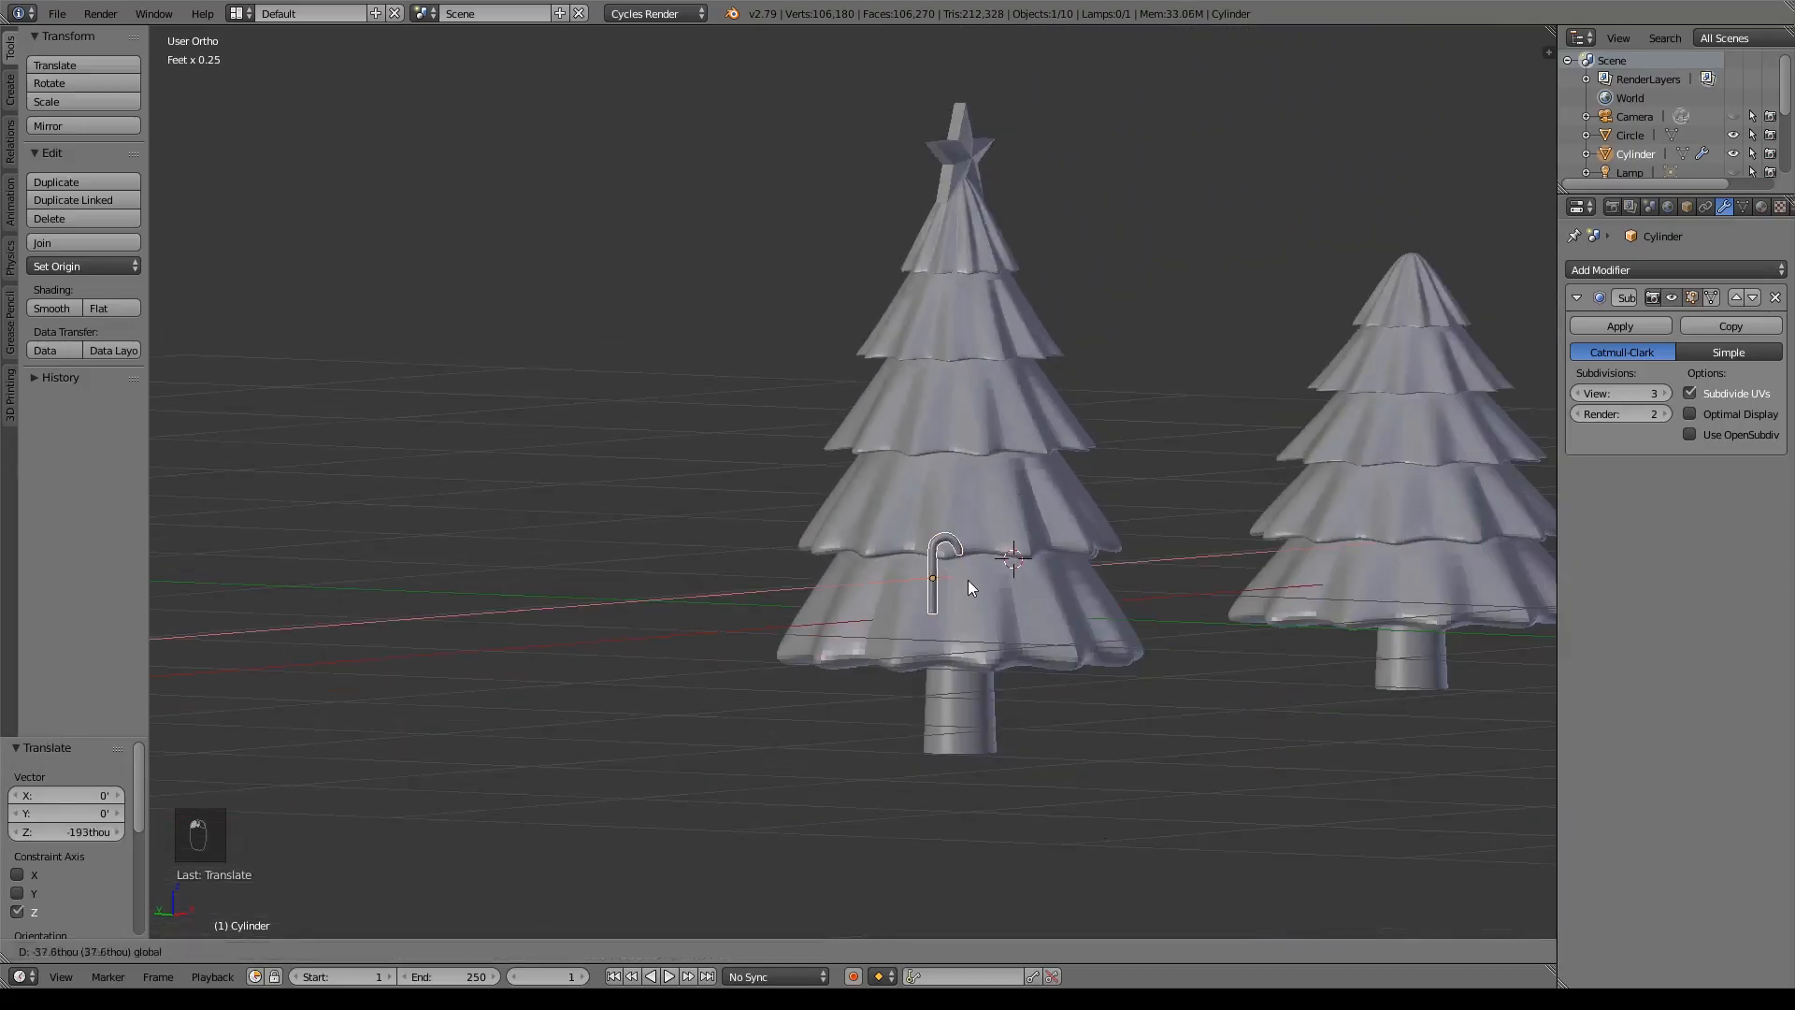
{"action": "left_click", "coordinate": [1007, 654]}
{"action": "middle_click_drag", "start_coordinate": [1007, 653], "coordinate": [877, 679]}
{"action": "middle_click_drag", "start_coordinate": [1063, 700], "coordinate": [903, 664], "text": "shift"}
- Examine the decorated tree from the front and at an angle beside the two plain trees, with everything deselected
{"action": "key", "text": "KP_1"}
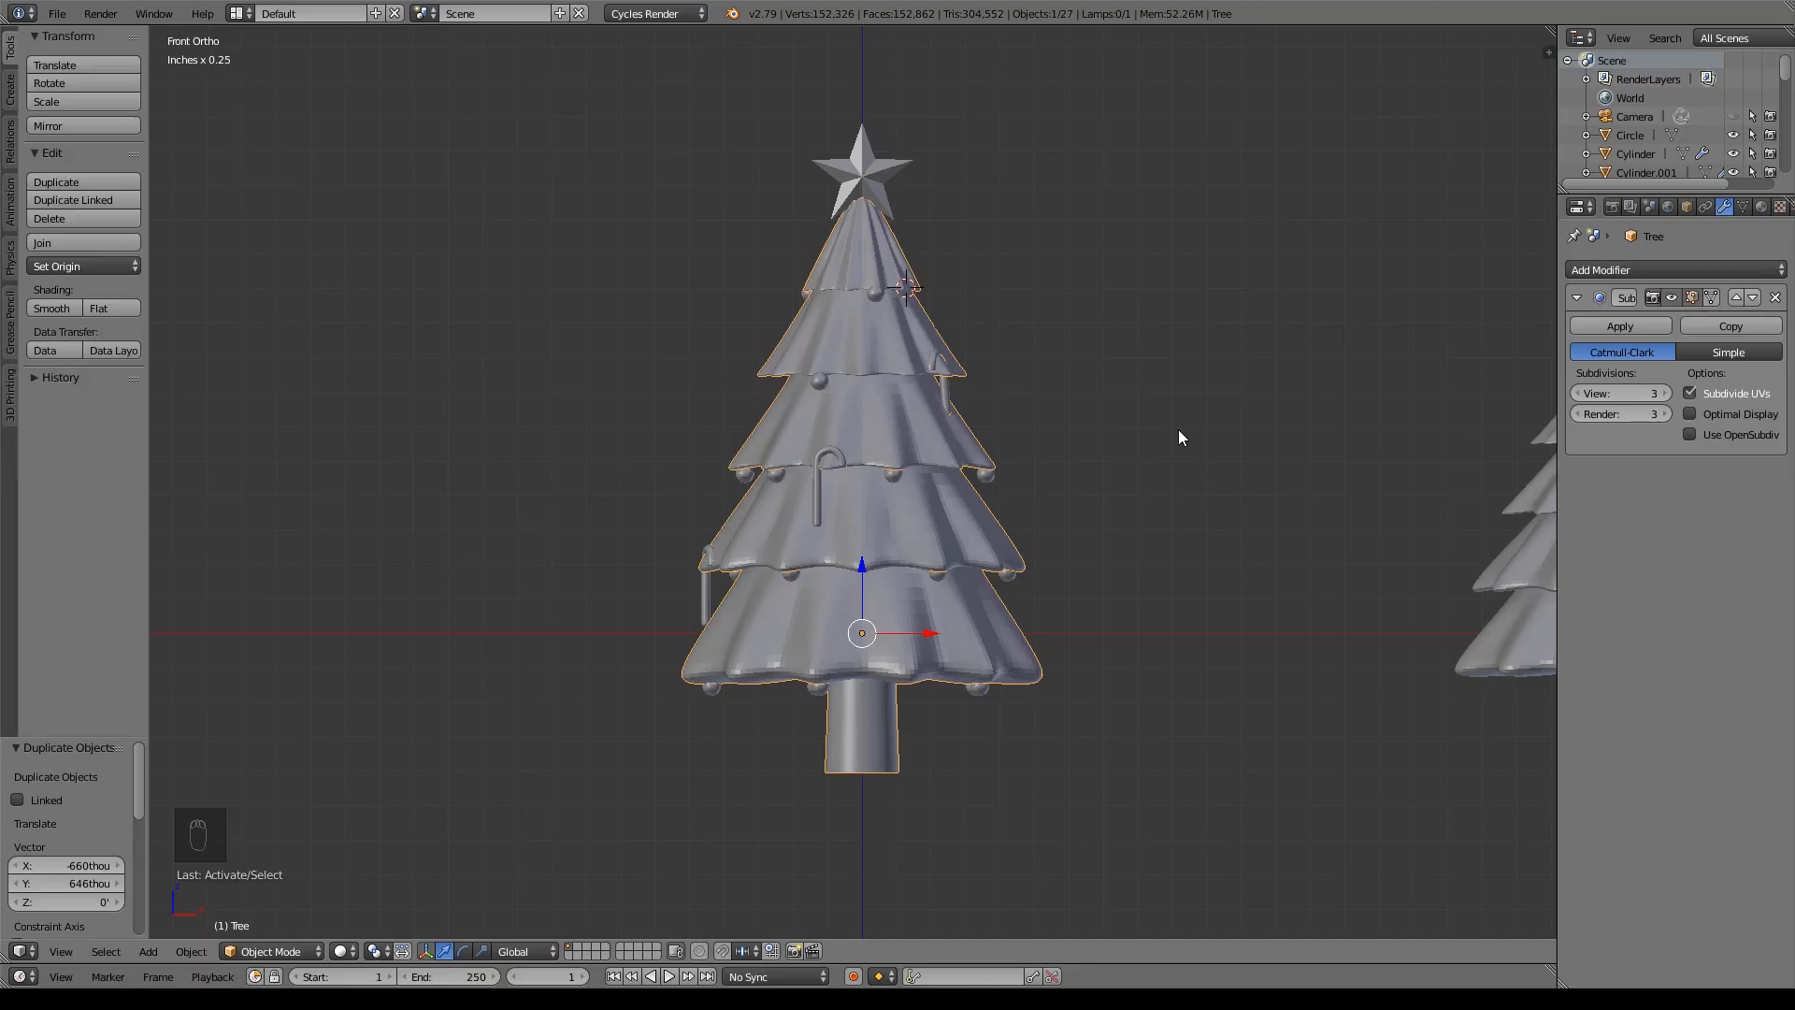
{"action": "middle_click_drag", "start_coordinate": [1186, 432], "coordinate": [935, 496]}
{"action": "scroll", "coordinate": [954, 575], "scroll_direction": "down", "scroll_amount": 2}
{"action": "middle_click_drag", "start_coordinate": [954, 575], "coordinate": [888, 788], "text": "shift"}
{"action": "scroll", "coordinate": [889, 787], "scroll_direction": "down", "scroll_amount": 2}
{"action": "middle_click_drag", "start_coordinate": [949, 837], "coordinate": [947, 790], "text": "shift"}
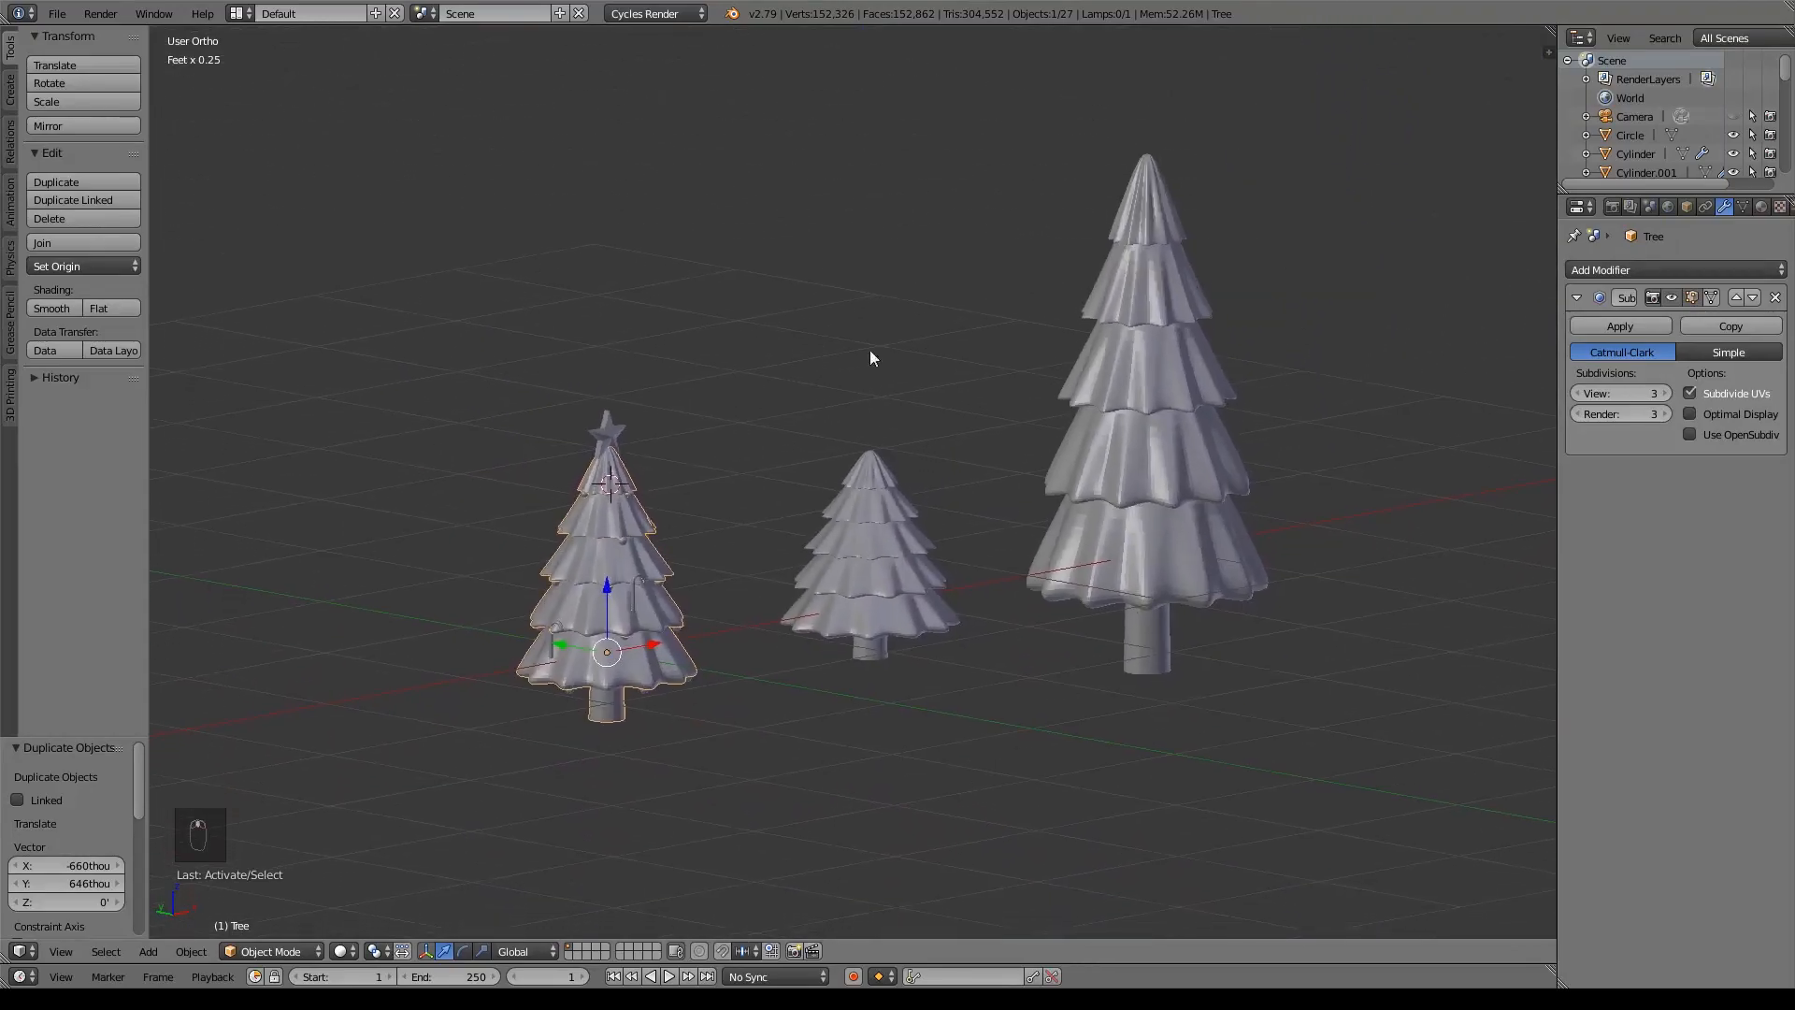
{"action": "key", "text": "a"}
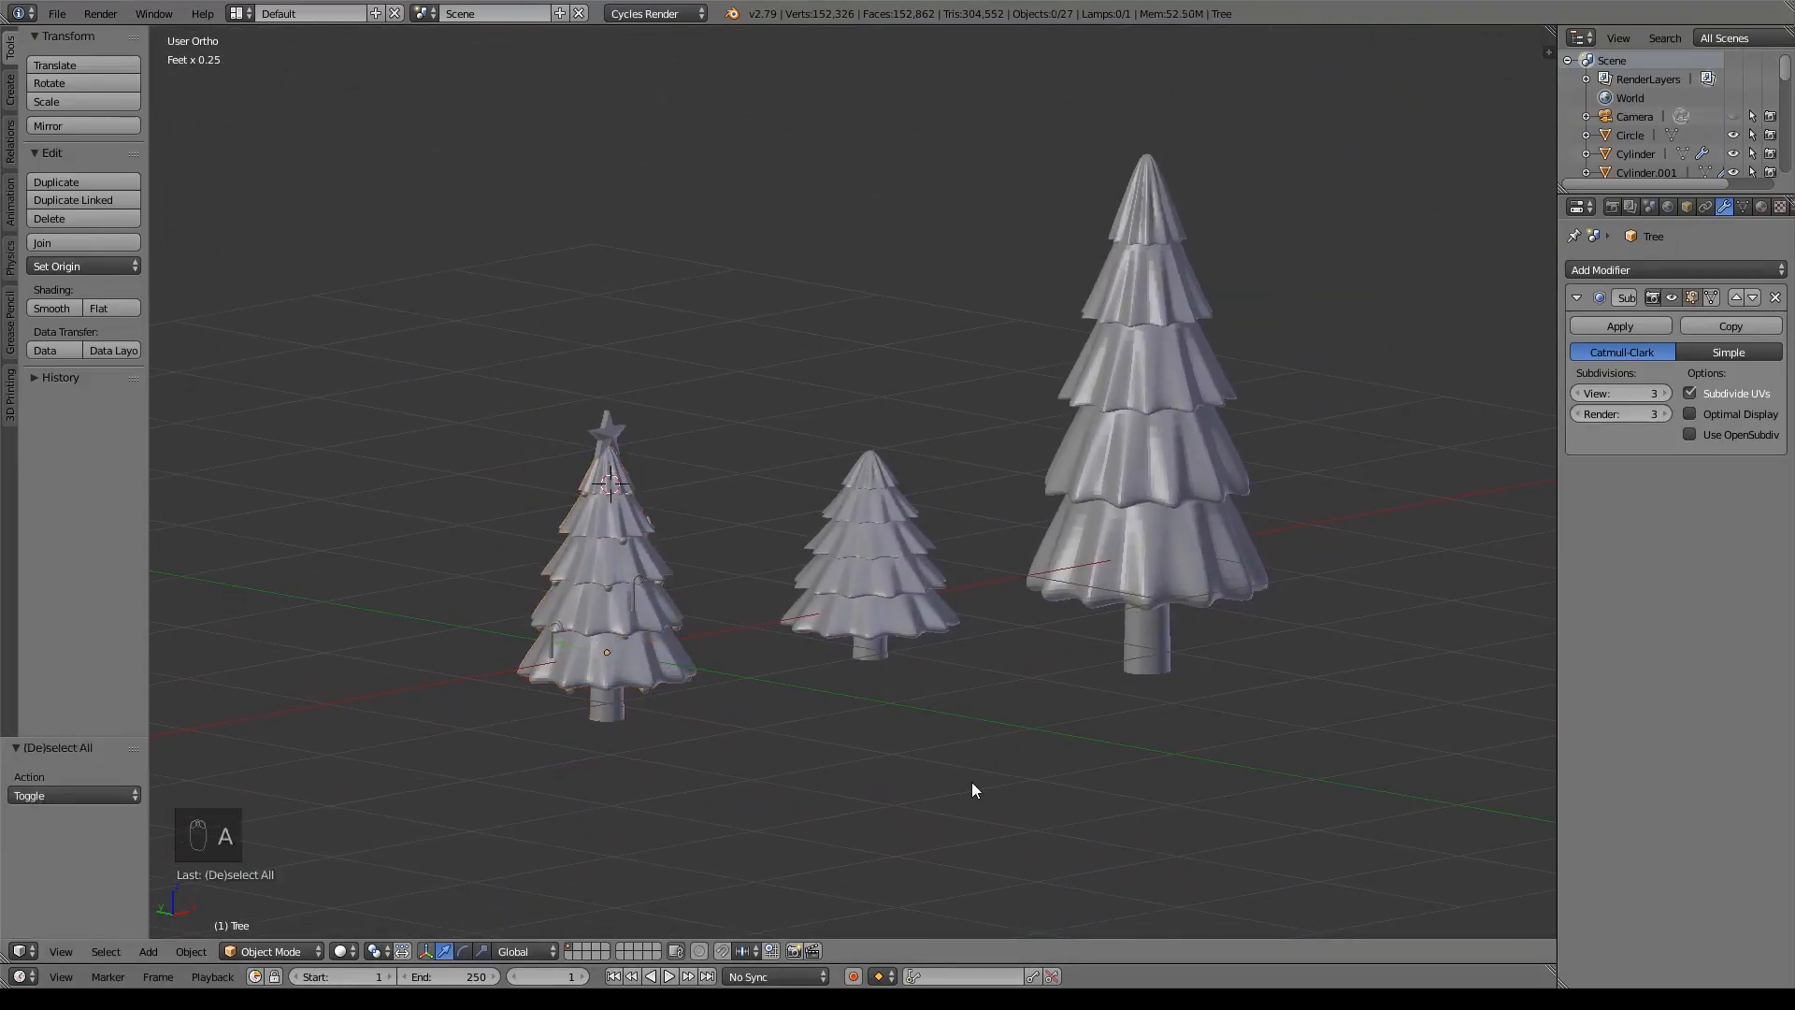
{"action": "middle_click_drag", "start_coordinate": [972, 782], "coordinate": [932, 771]}
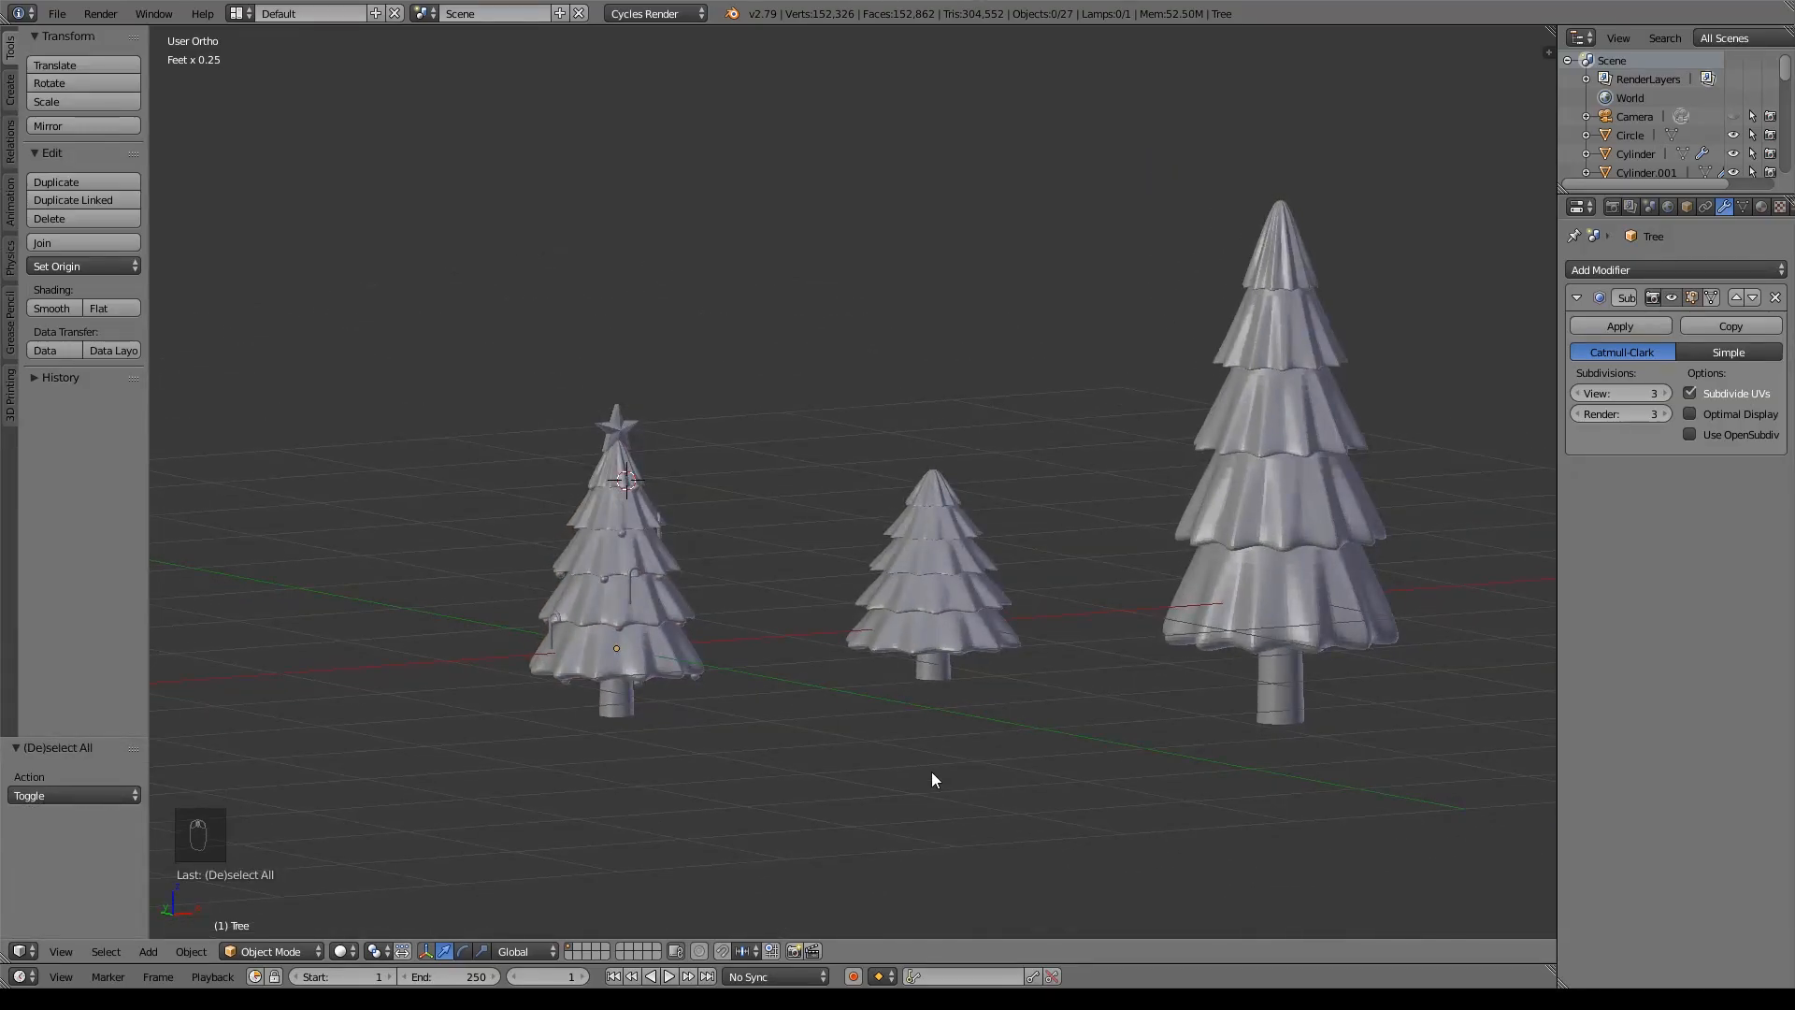